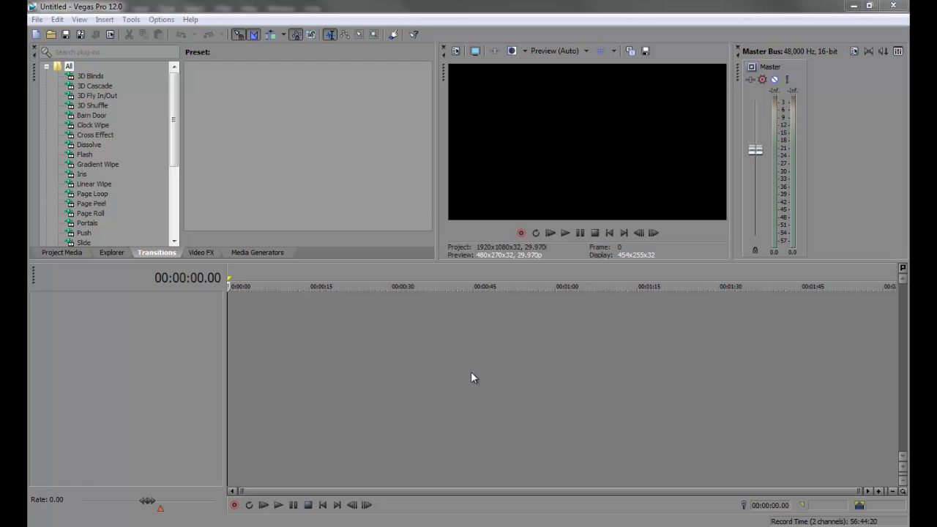
- Add Audiomachine - Existence.mp4 from the music folder to the empty timeline, matching the project video settings to it
click(111, 525)
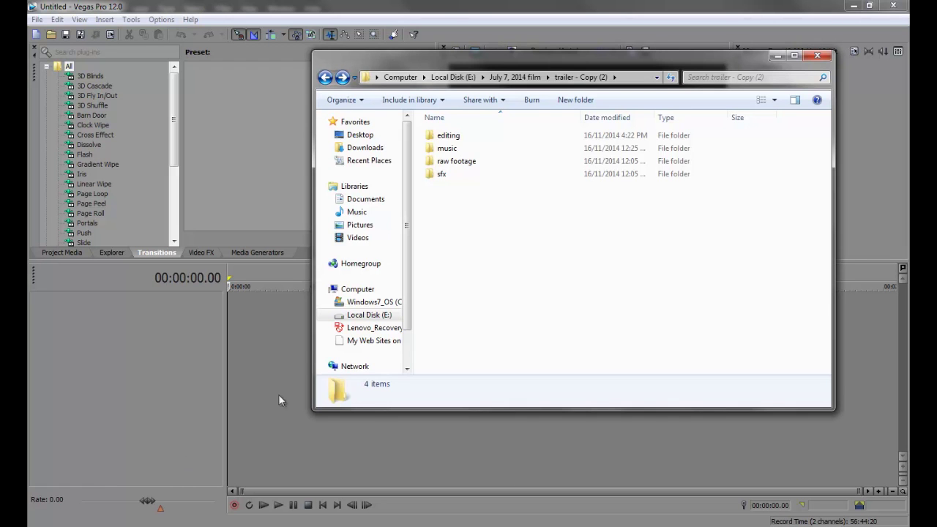
double_click(445, 148)
click(455, 179)
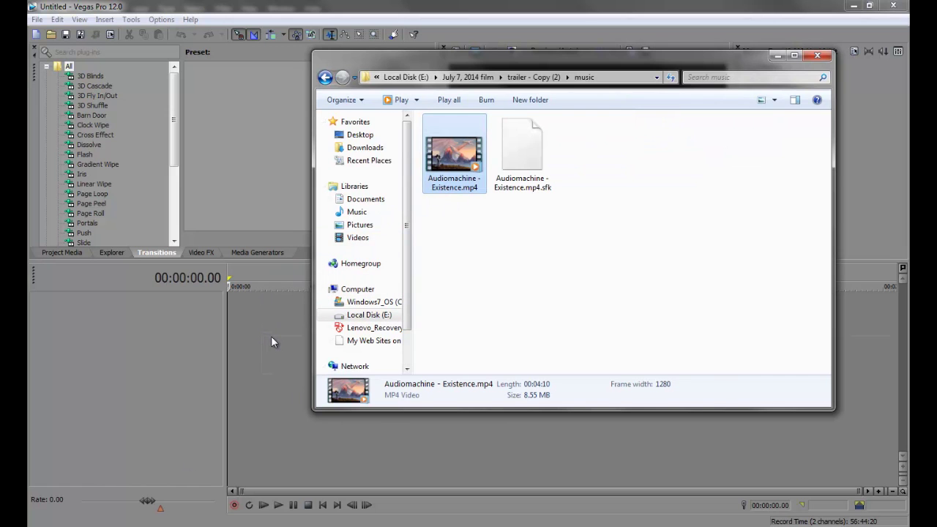
drag(270, 338, 272, 336)
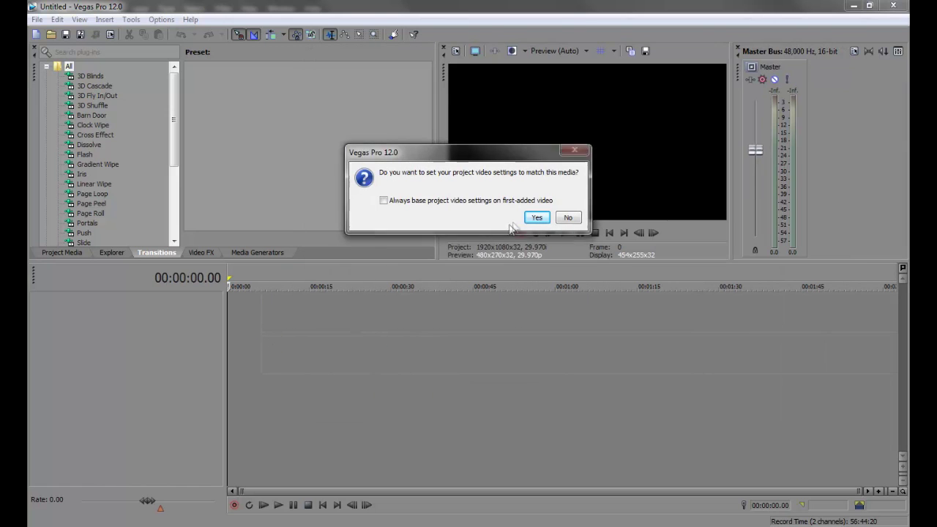
click(537, 218)
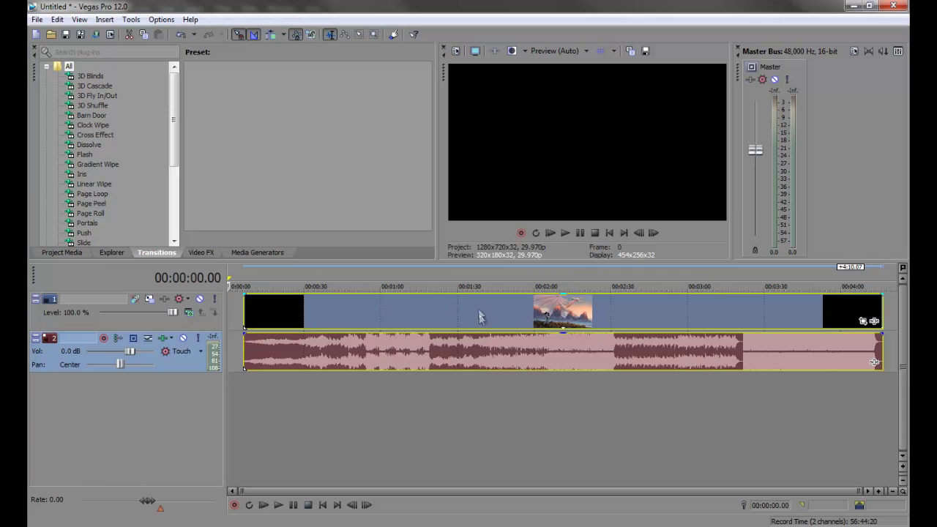
- Move the music clip to start at about 00:00:30, separate its video from the audio and delete only the video
drag(385, 318, 424, 326)
right_click(369, 322)
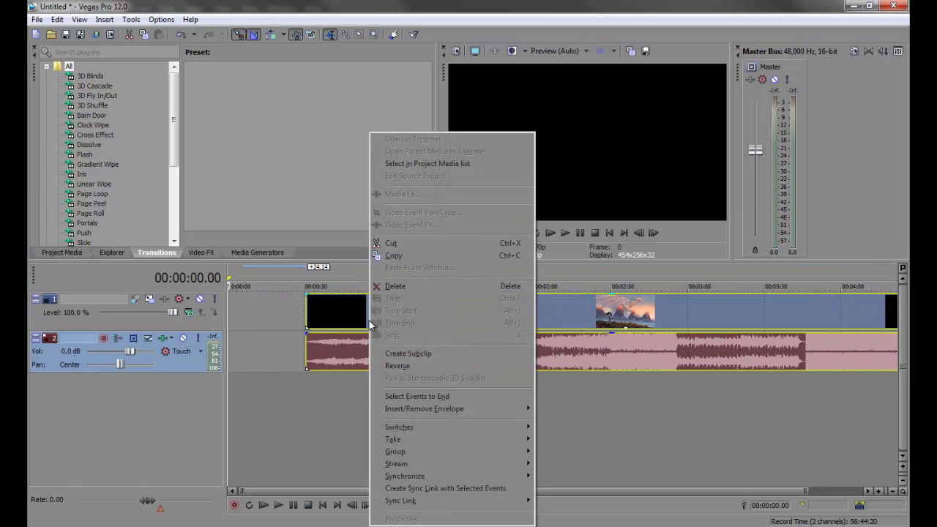
key(g)
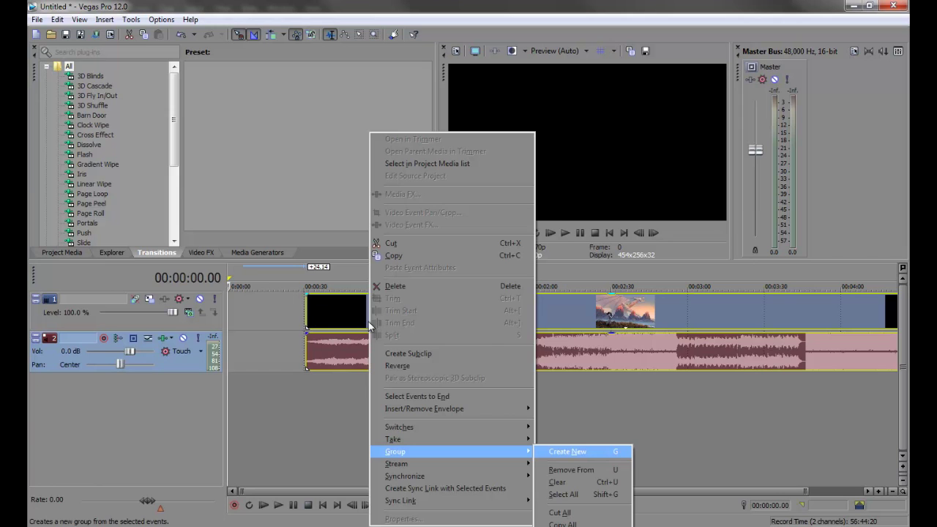
key(Escape)
key(Escape)
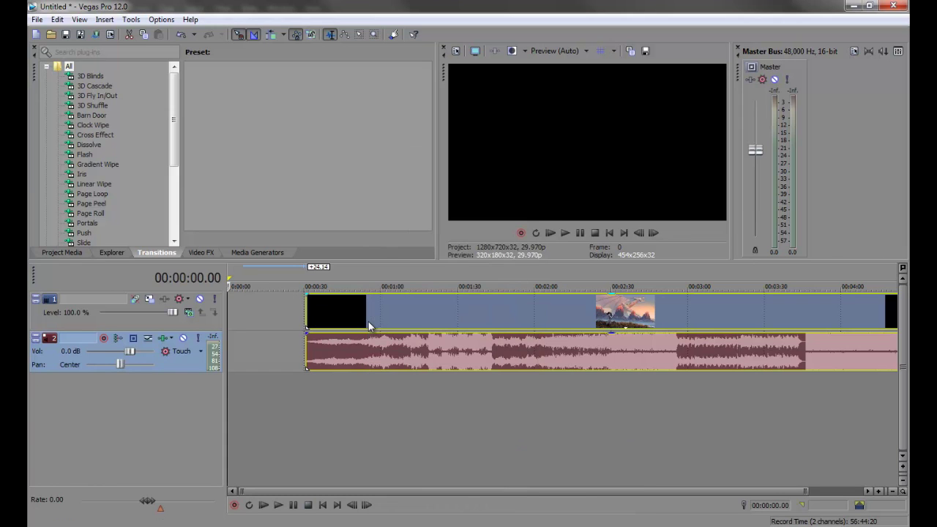
click(318, 317)
key(Delete)
- Play the music from about 00:01:40 and split it at about 00:01:44, just after the loud passage ends
click(487, 360)
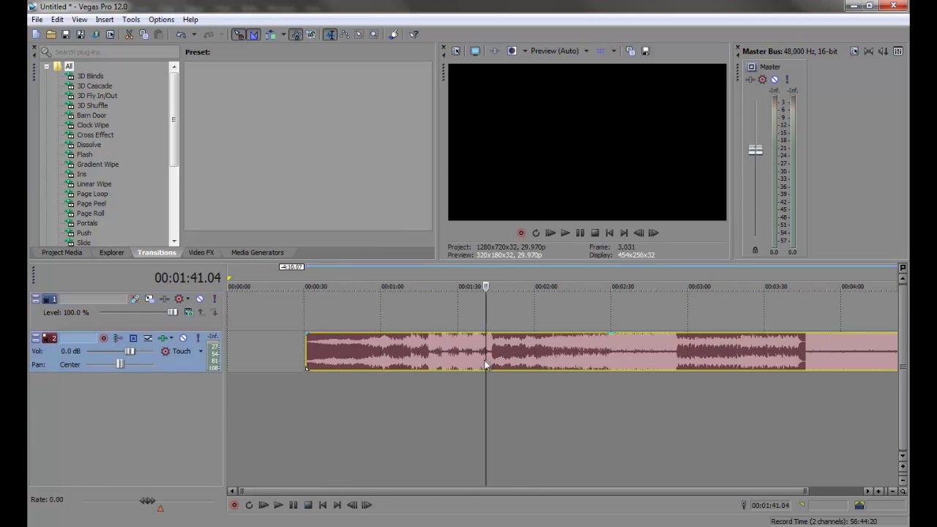
scroll(469, 376, up, 2)
scroll(482, 378, down, 2)
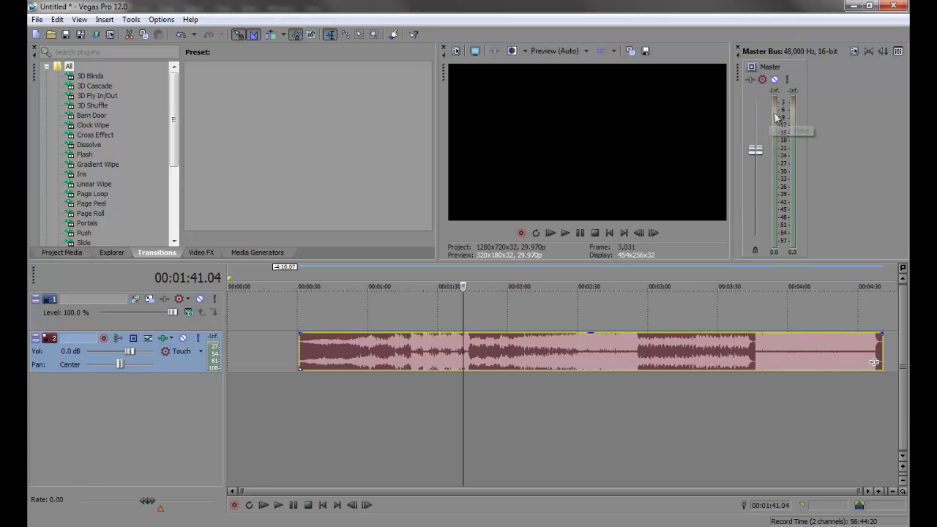
scroll(529, 358, up, 5)
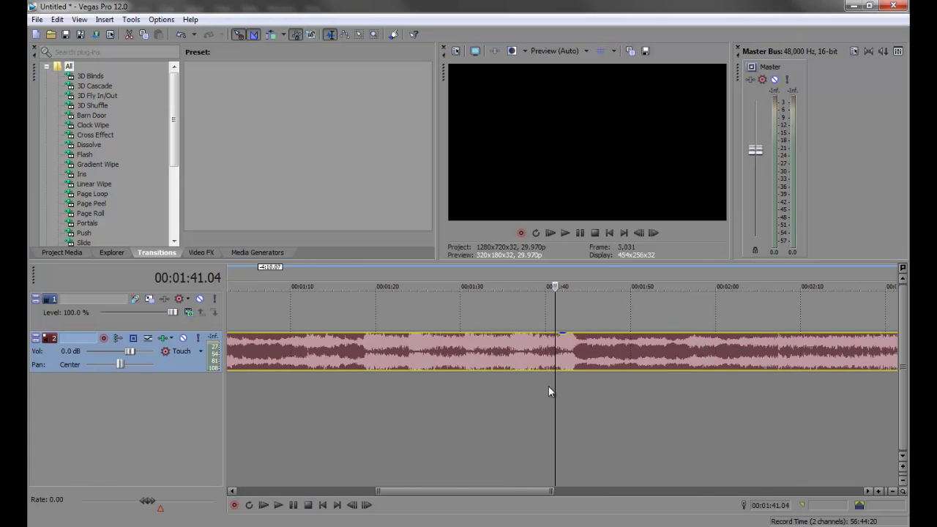
click(548, 387)
key(space)
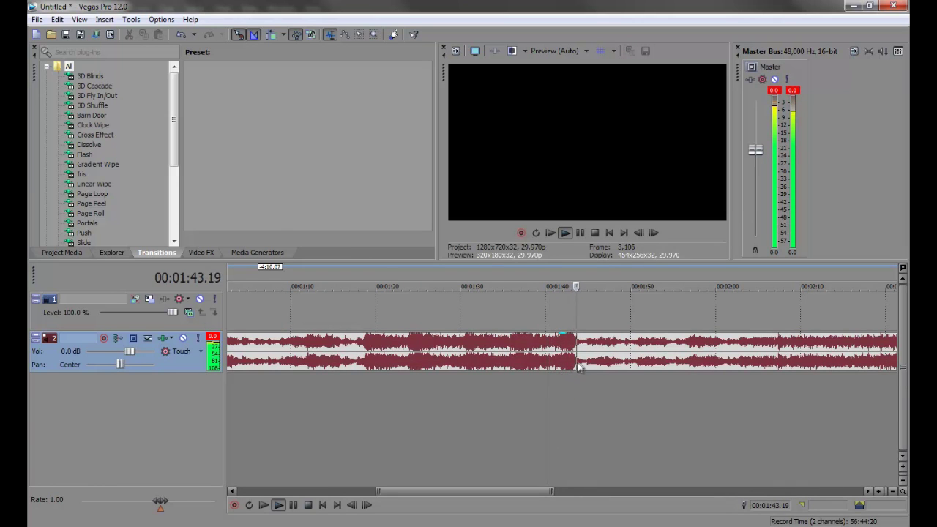
click(586, 358)
key(s)
- Stop playback and move the second music section about 20 seconds later on the timeline
scroll(606, 374, down, 3)
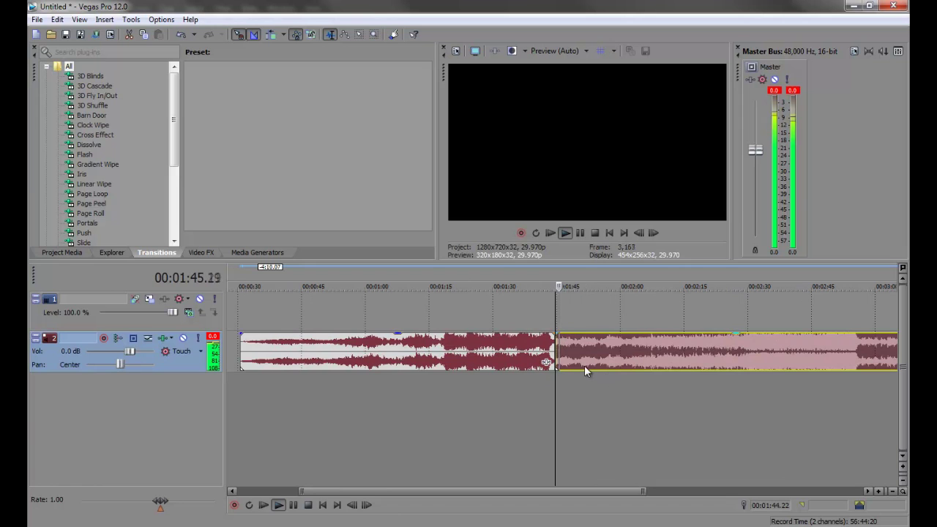
key(space)
drag(574, 353, 659, 353)
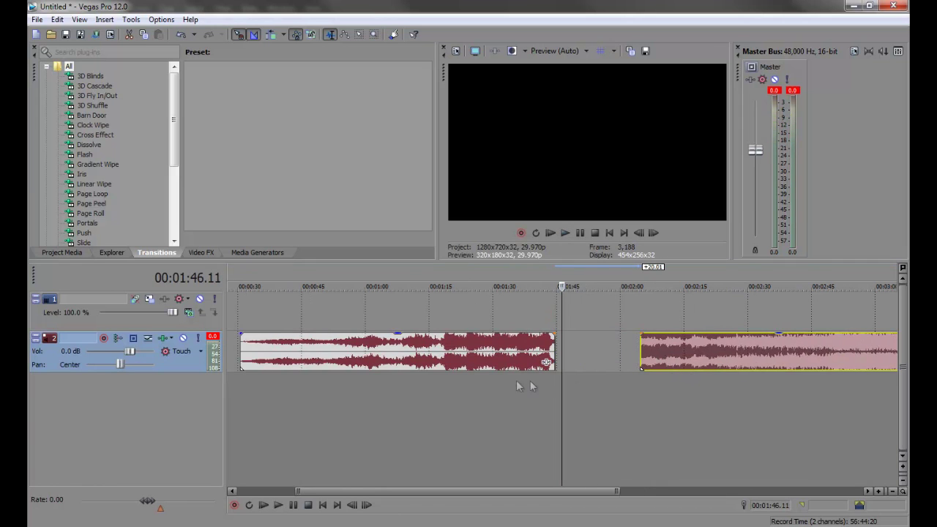
- Mark the time range from 00:00:45.27 to 00:01:44.22 over the first music section and shift the second section about 5 seconds later
double_click(485, 358)
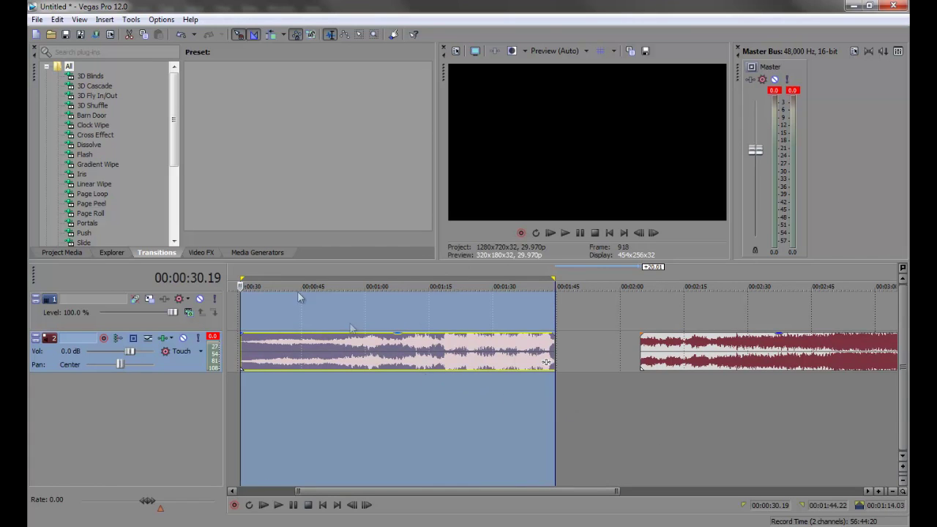
drag(243, 279, 305, 279)
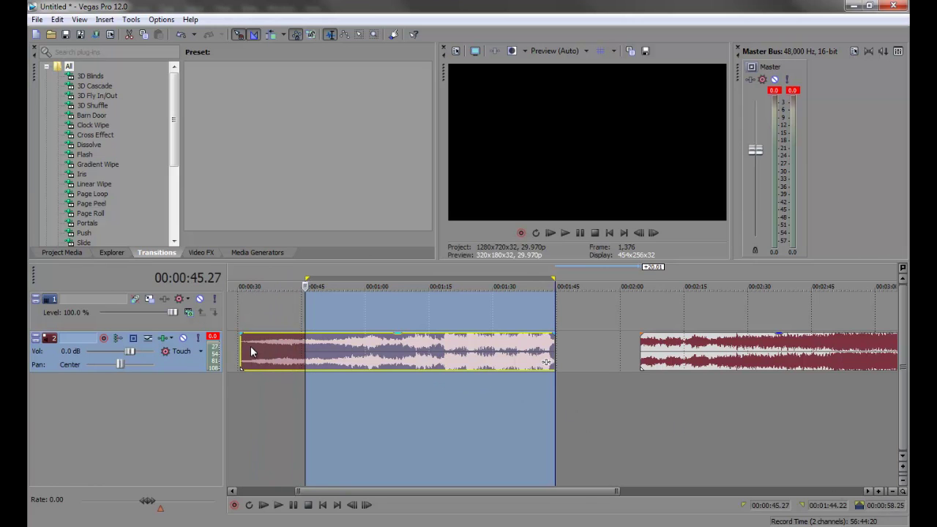
click(489, 360)
drag(666, 367, 688, 366)
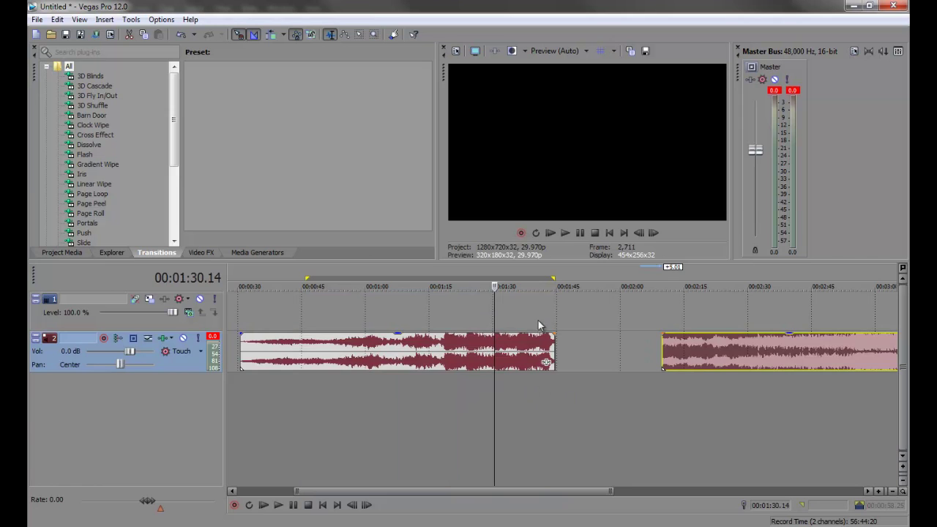
- Add clip4.mp4 from the raw footage folder to the gap between the music sections, matching the project video settings to it
click(549, 340)
scroll(564, 359, up, 3)
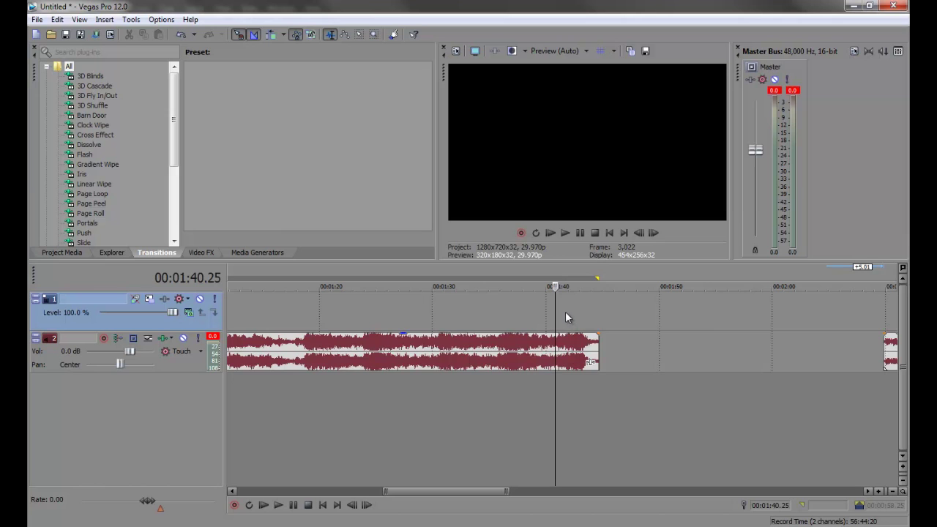
click(245, 525)
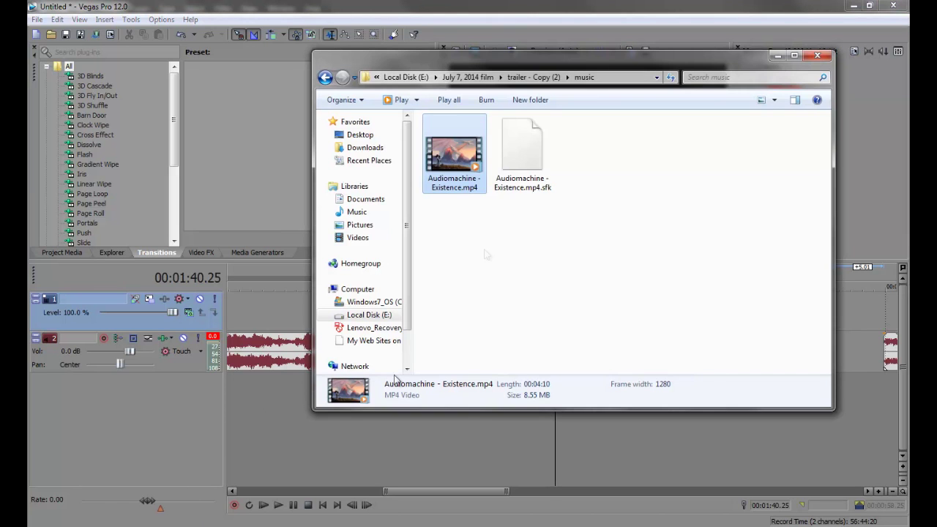
click(534, 77)
double_click(445, 161)
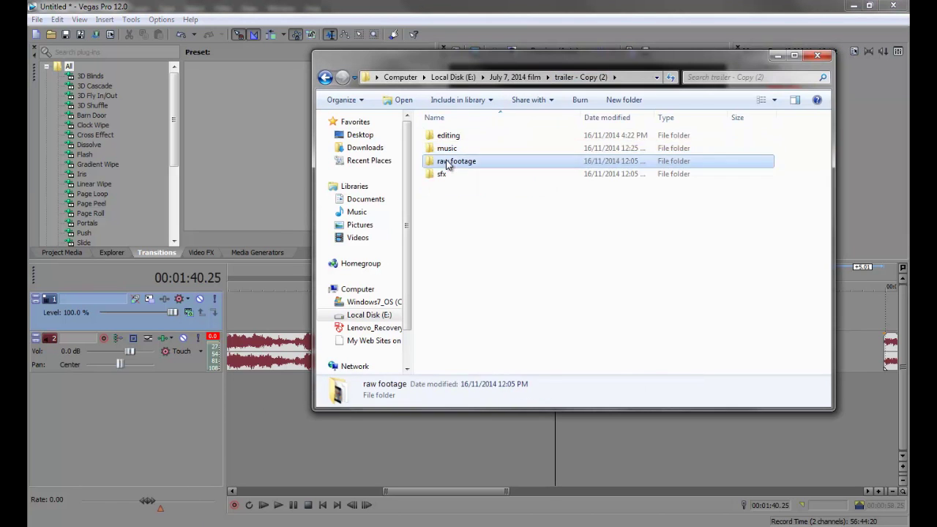
drag(562, 66, 297, 121)
drag(190, 278, 663, 309)
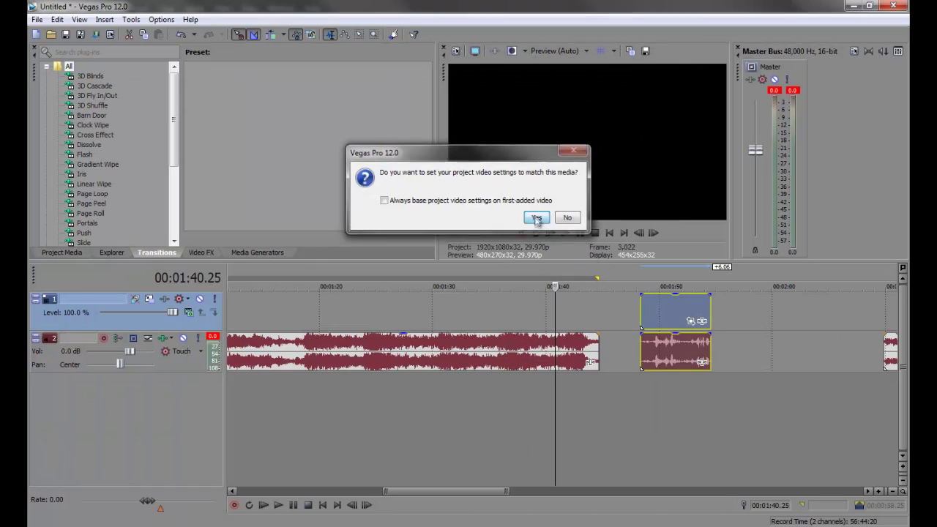
click(535, 218)
- Move the first music section to a new audio track below and place clip4.mp4 over its ending, starting at about 00:01:38
drag(561, 362, 559, 393)
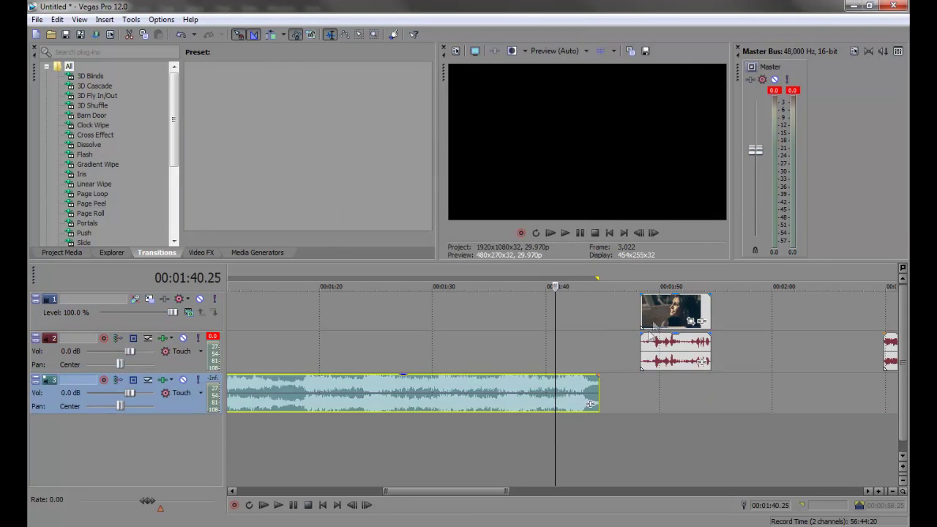
drag(668, 320, 550, 324)
click(532, 325)
scroll(532, 325, up, 4)
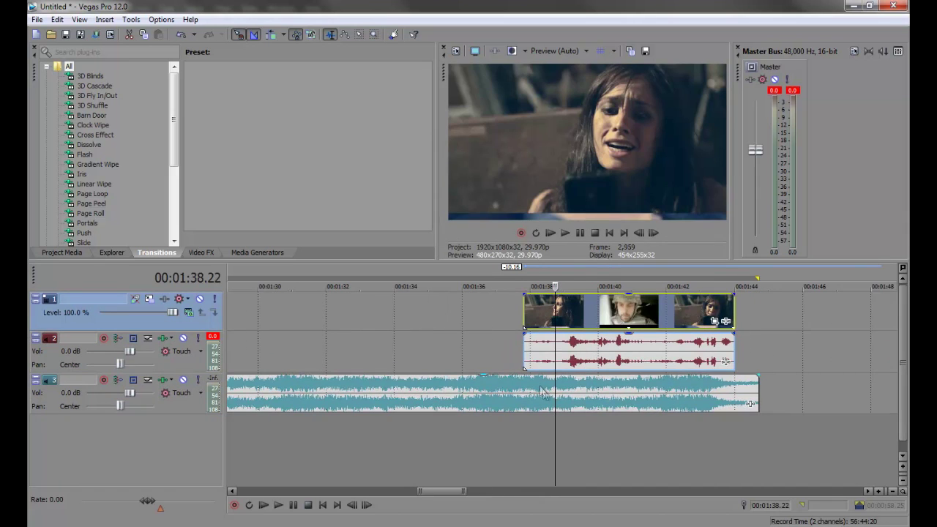
- Play the overlap, lower the first music section's gain beneath the clip4.mp4 dialogue, and shift that section slightly later
click(524, 381)
click(537, 437)
key(space)
mouse_move(703, 405)
mouse_down()
mouse_move(696, 408)
mouse_move(716, 410)
mouse_up()
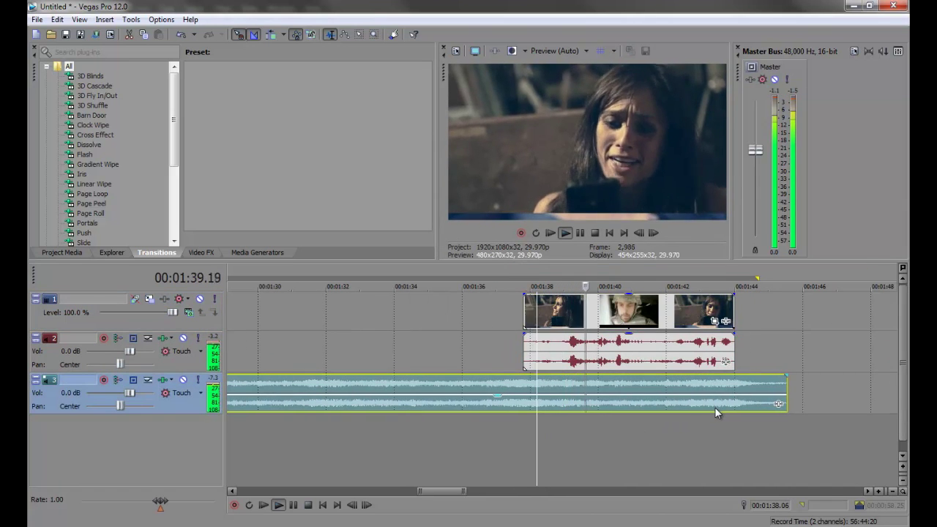
scroll(598, 331, up, 2)
scroll(601, 339, left, 3)
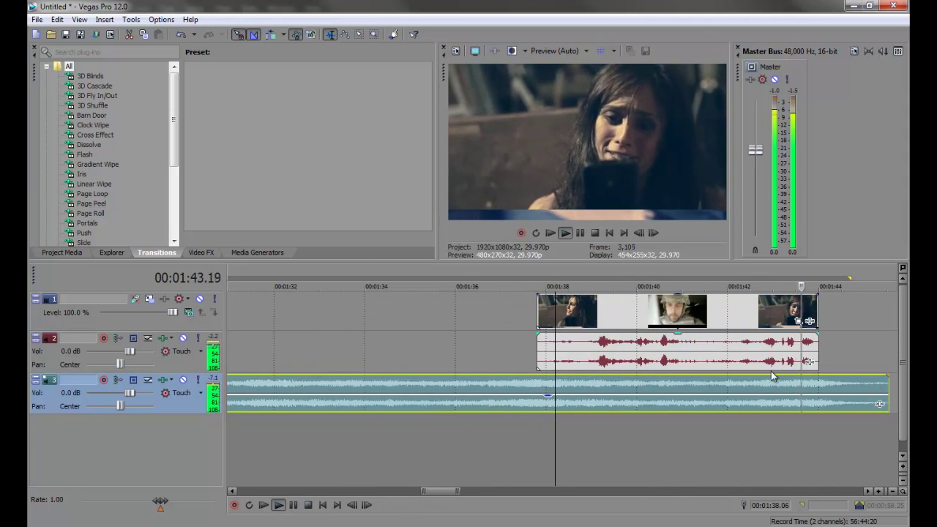
scroll(773, 374, down, 1)
click(724, 311)
scroll(689, 388, up, 3)
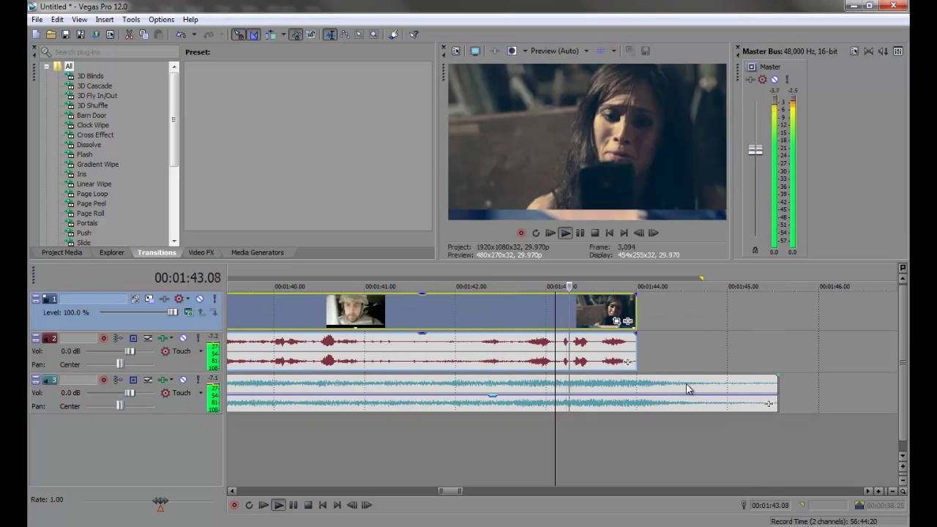
- Trim the end of the first music section to about 00:01:45 and give it a short fade-out
scroll(679, 385, down, 4)
key(Return)
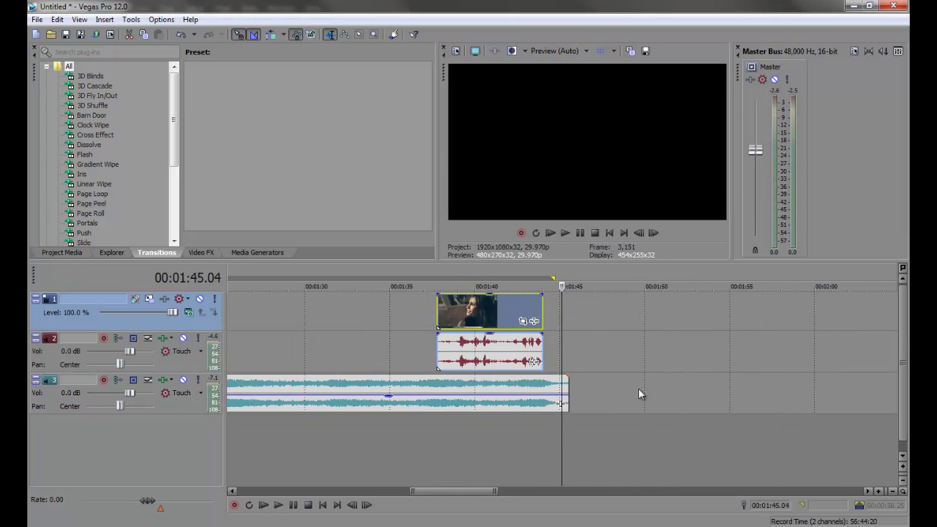
drag(568, 401, 560, 399)
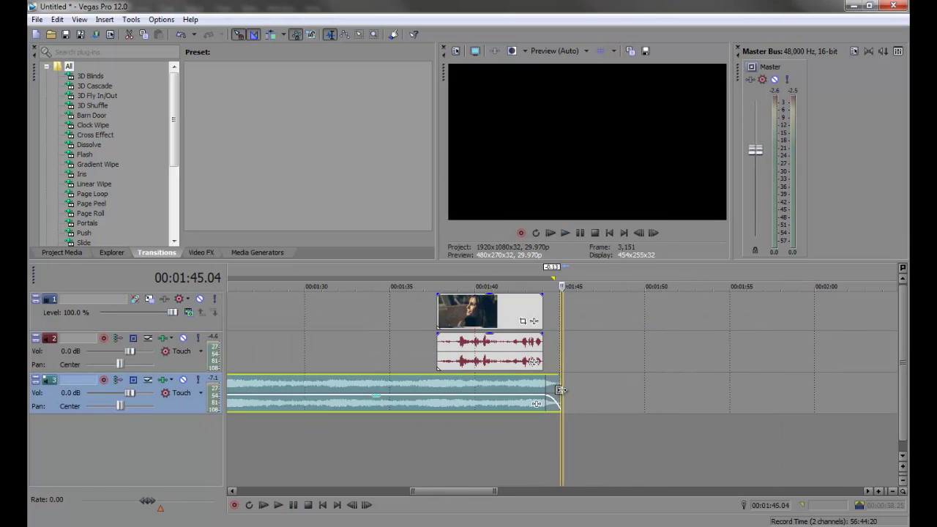
scroll(584, 394, down, 4)
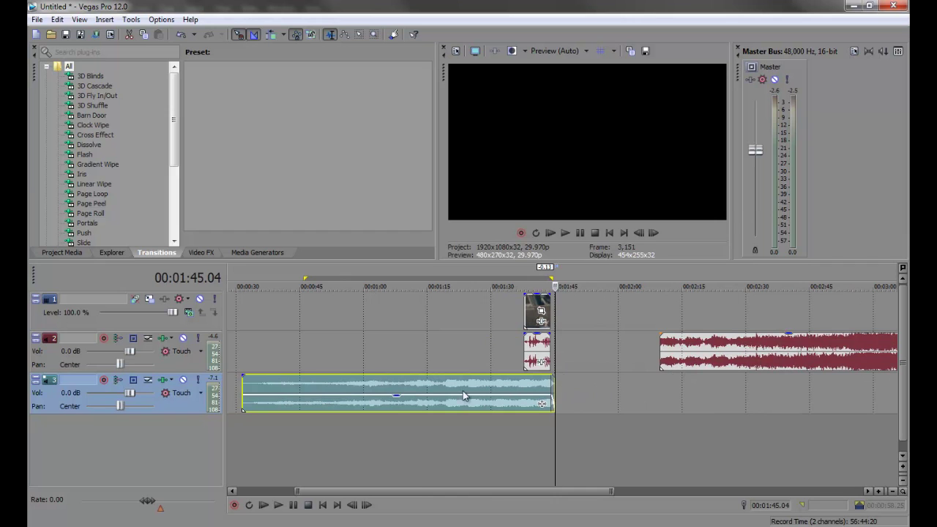
- Move the second music section to start at about 00:01:45, right after the first, and give it a short fade-in
drag(721, 346, 581, 349)
scroll(666, 404, up, 3)
key(space)
scroll(677, 398, up, 3)
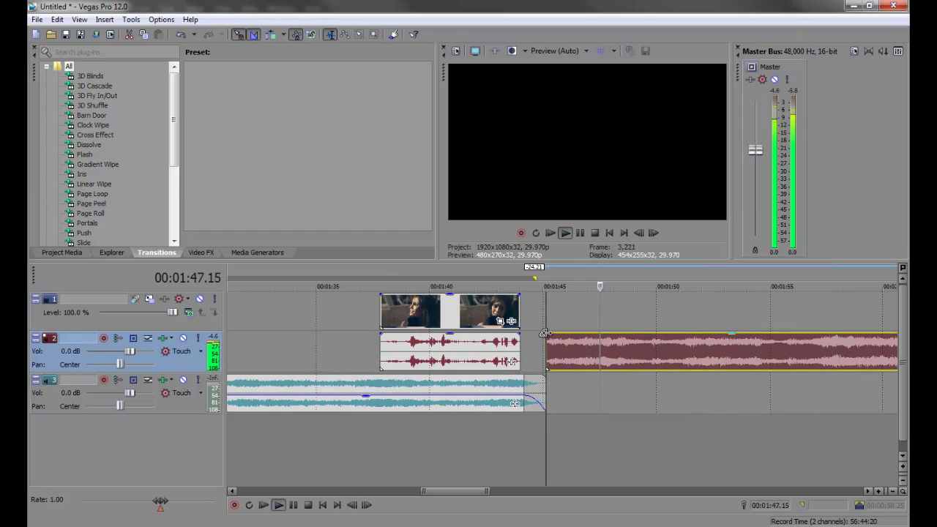
click(717, 360)
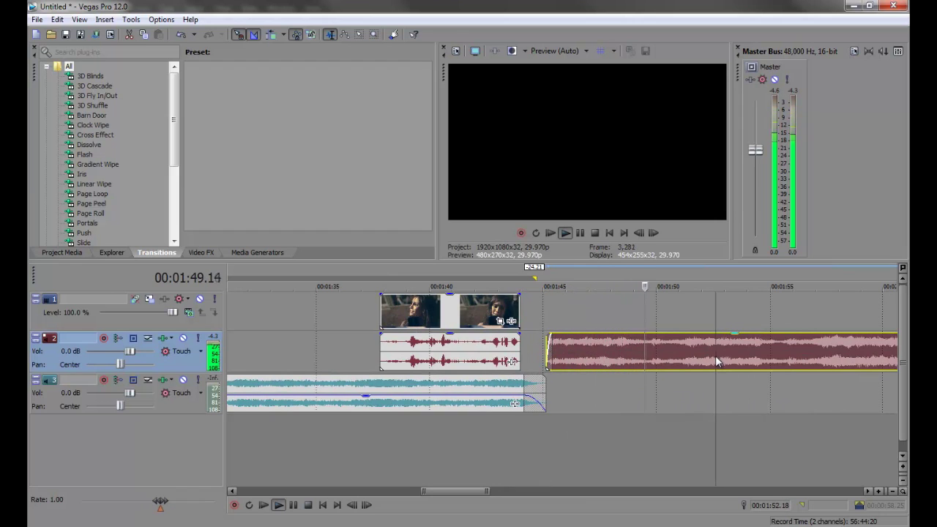
- Split the second music section at about 00:01:55, move the remainder to about 00:02:34 and the short piece to the lower audio track
click(778, 352)
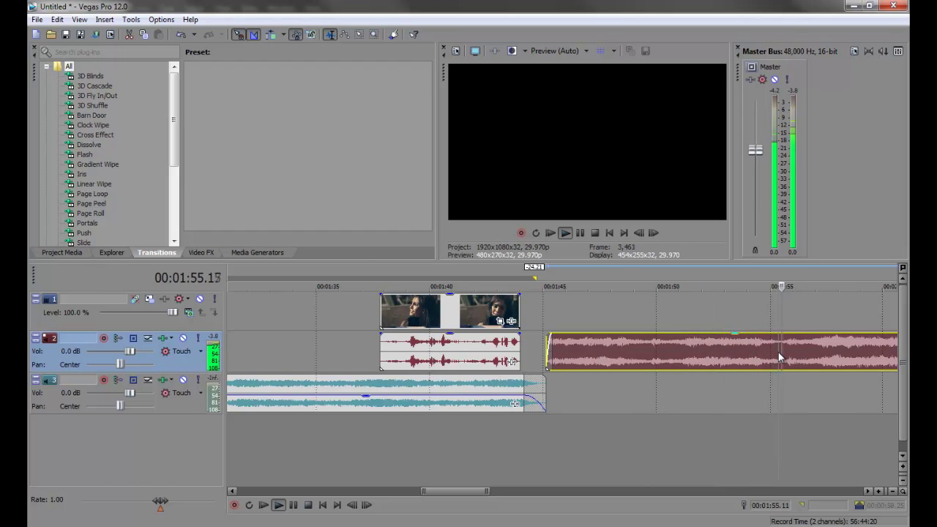
key(s)
key(Return)
scroll(782, 361, down, 4)
drag(550, 352, 767, 352)
drag(503, 348, 551, 392)
- Add clip1.mp4 from the raw footage folder to the video track after clip4.mp4
key(ctrl+i)
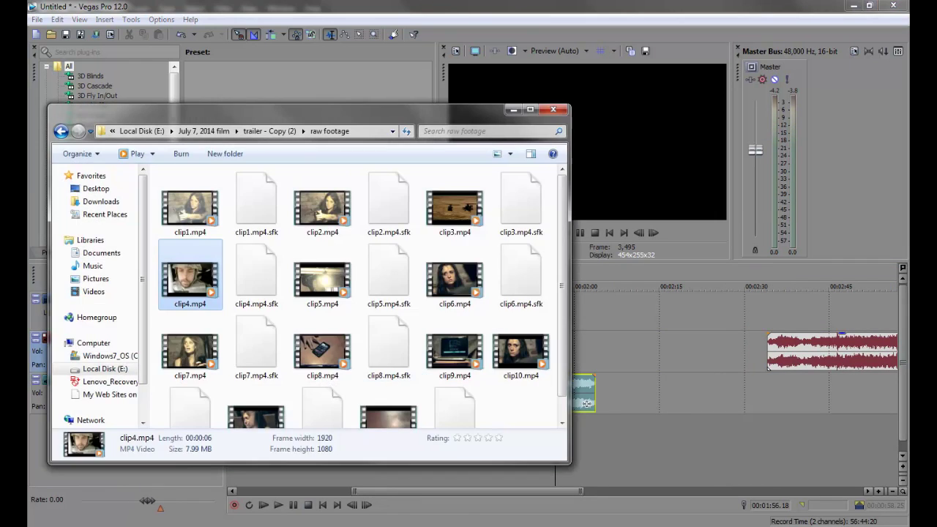
drag(189, 207, 370, 313)
scroll(597, 316, up, 3)
scroll(360, 330, down, 3)
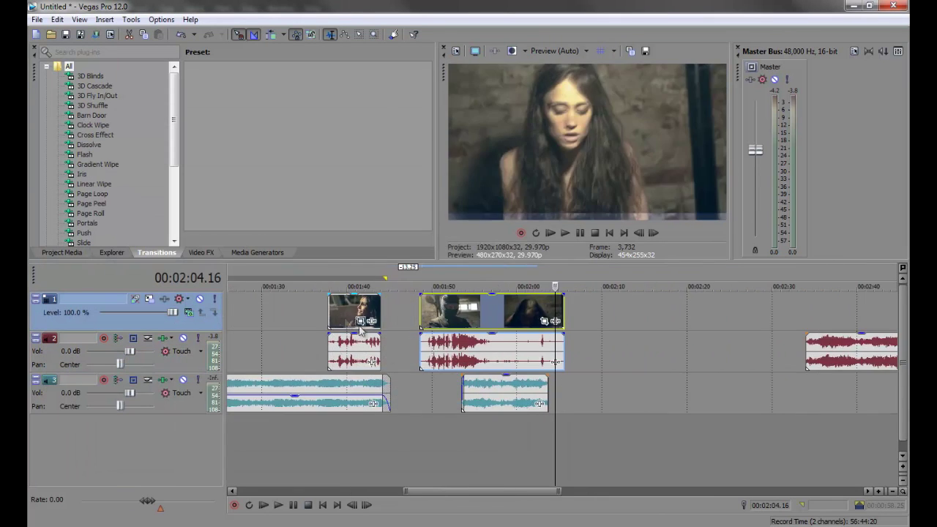
- Play the end of the first music section and align the start of clip1.mp4 with its fade-out end at 00:01:45.04
click(391, 361)
scroll(576, 453, up, 2)
scroll(767, 389, up, 3)
scroll(767, 389, down, 2)
key(space)
drag(716, 325, 639, 324)
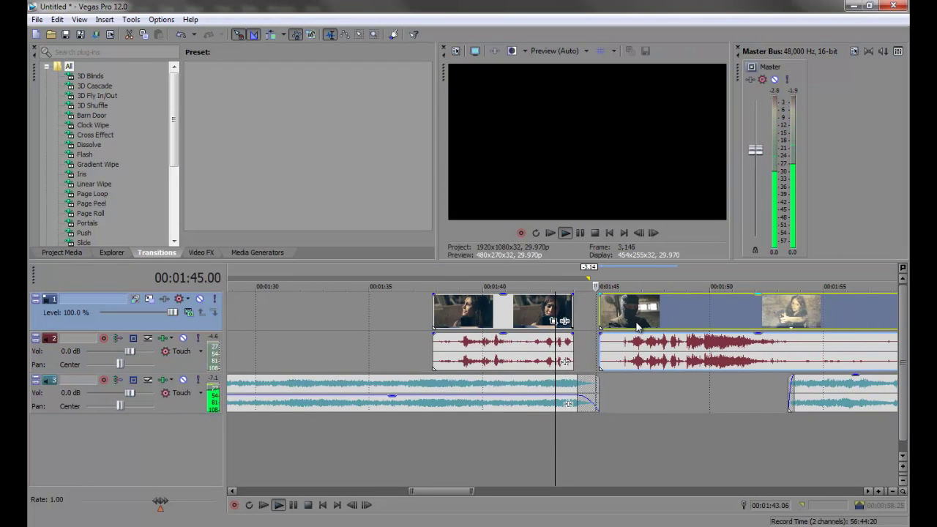
scroll(652, 340, up, 2)
click(643, 314)
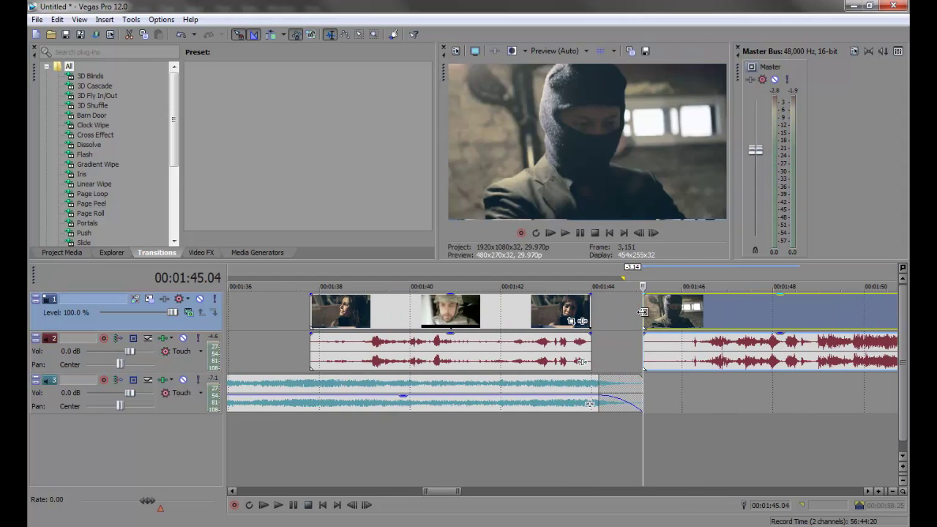
- Trim the start of clip1, place it at about 00:01:45.00 and give its video a 12-frame fade-in
key(space)
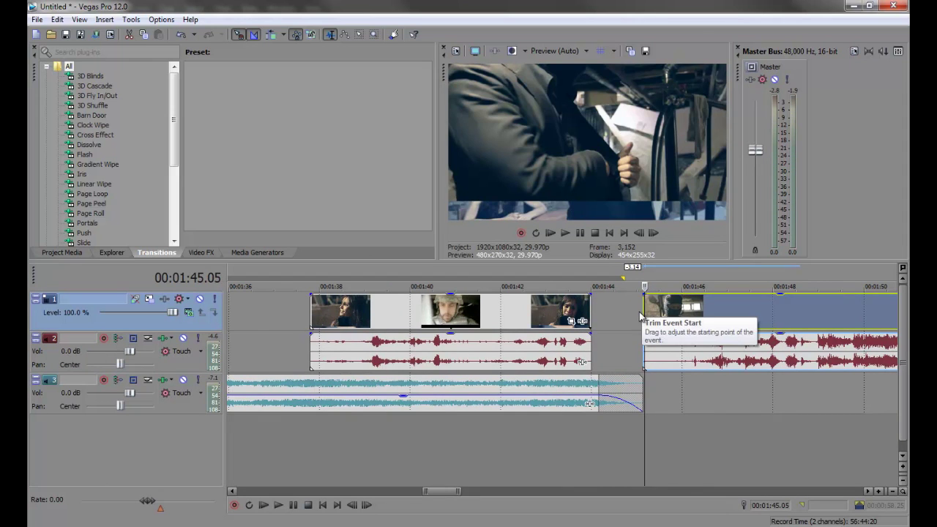
drag(644, 311, 645, 311)
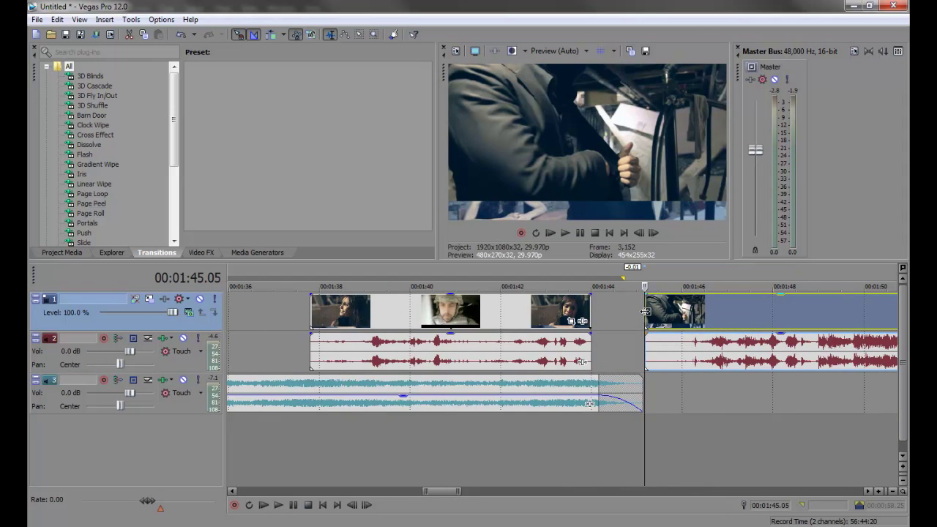
scroll(570, 403, up, 3)
click(570, 403)
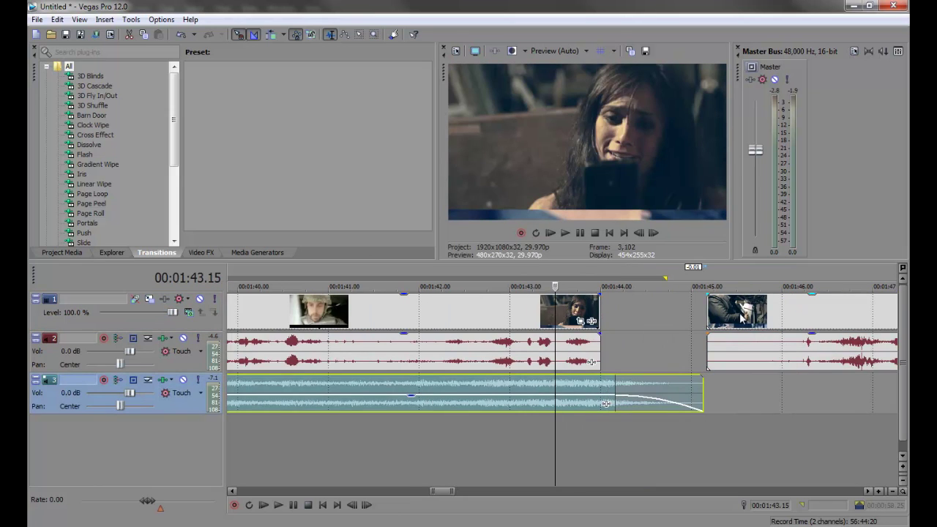
drag(741, 320, 730, 317)
drag(690, 295, 721, 297)
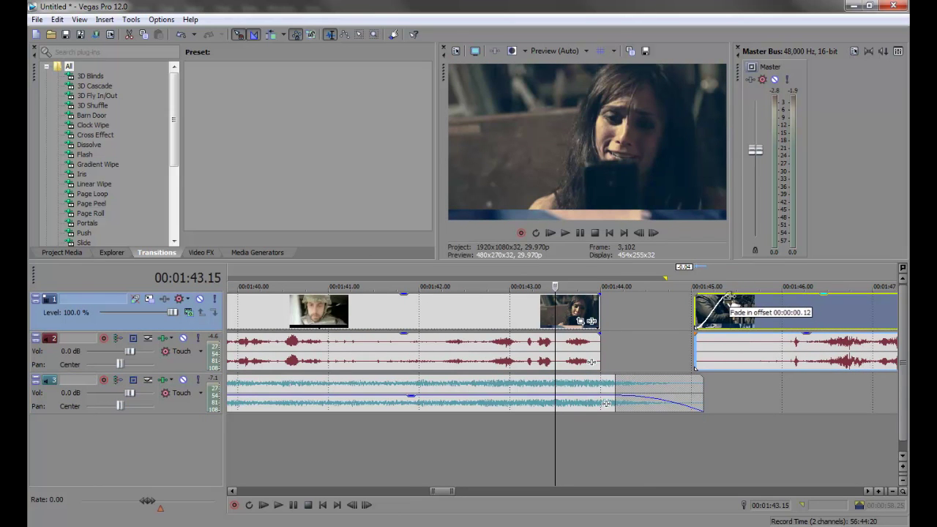
- Give clip1's audio a fade-in of about half a second and clip4's audio a short fade-out
drag(692, 333, 684, 333)
click(522, 435)
drag(606, 333, 592, 338)
scroll(637, 392, down, 3)
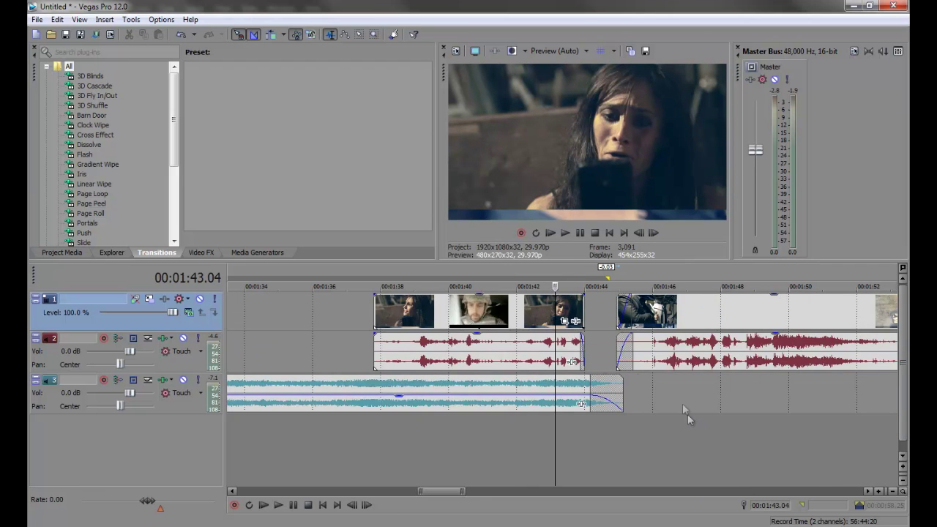
- Play the transition from clip4 into clip1 and move the short music piece to start at about 00:01:59
scroll(574, 359, up, 5)
scroll(572, 366, up, 4)
scroll(574, 377, down, 5)
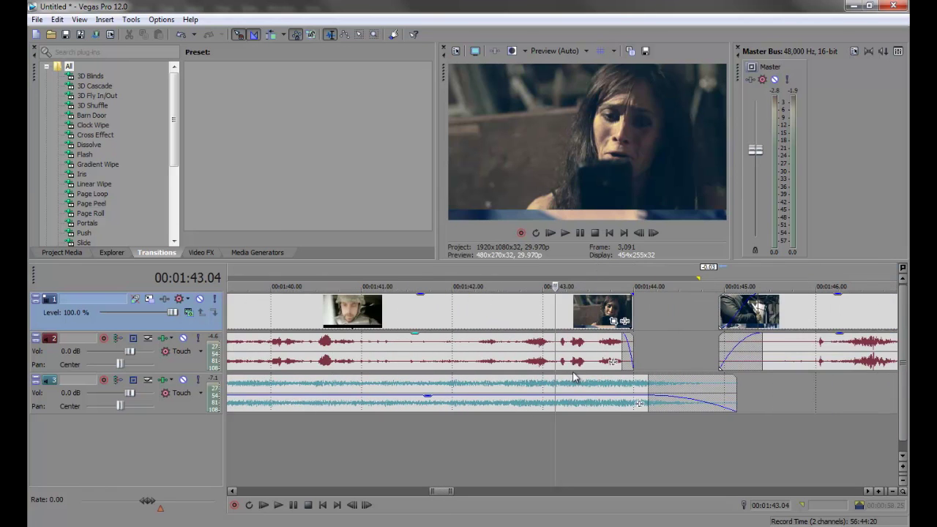
key(space)
scroll(659, 417, down, 5)
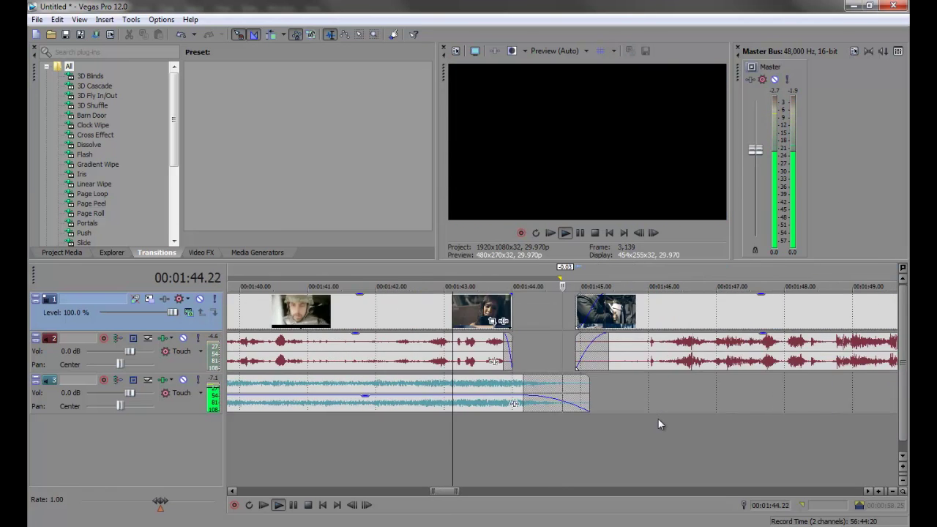
scroll(647, 385, down, 2)
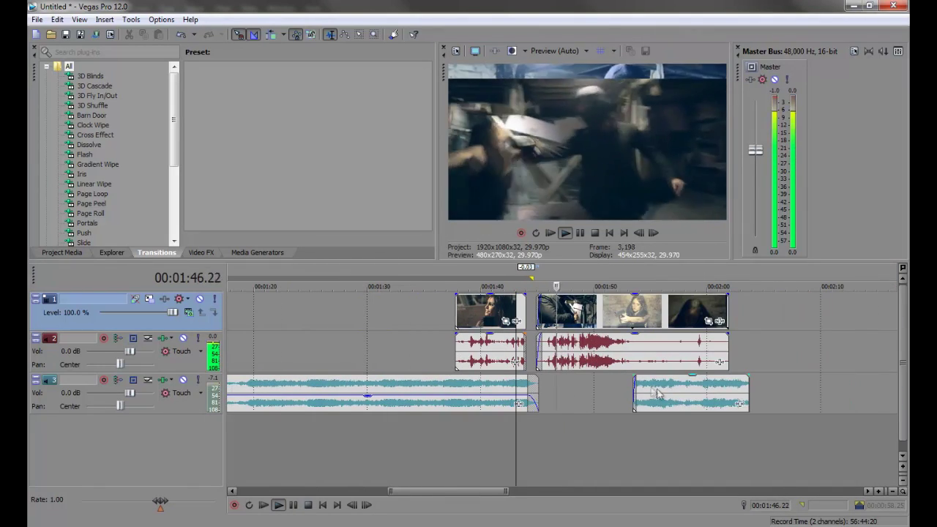
drag(679, 394, 741, 394)
- Separate clip1's audio from its video, trim the video to end at 00:01:51.27, and end the audio slightly beyond it with a fade-out
click(615, 359)
scroll(610, 382, up, 3)
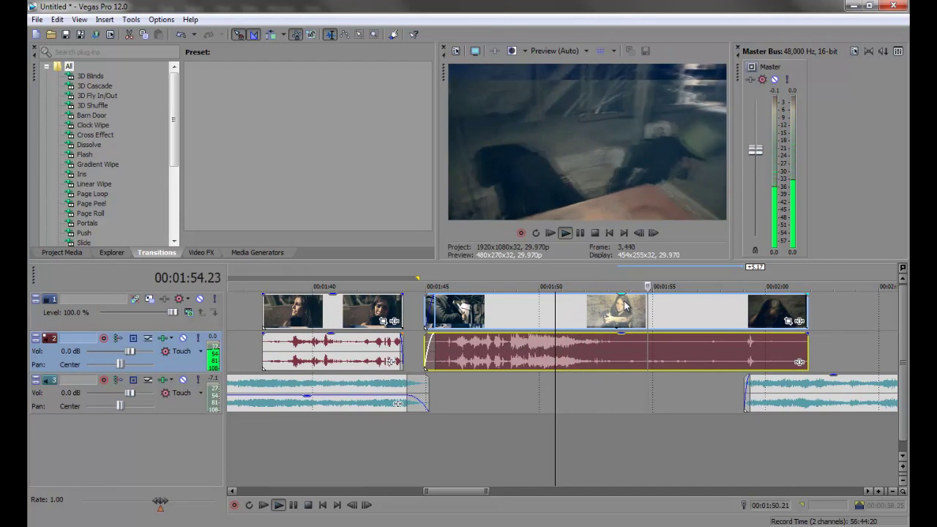
key(Return)
click(555, 320)
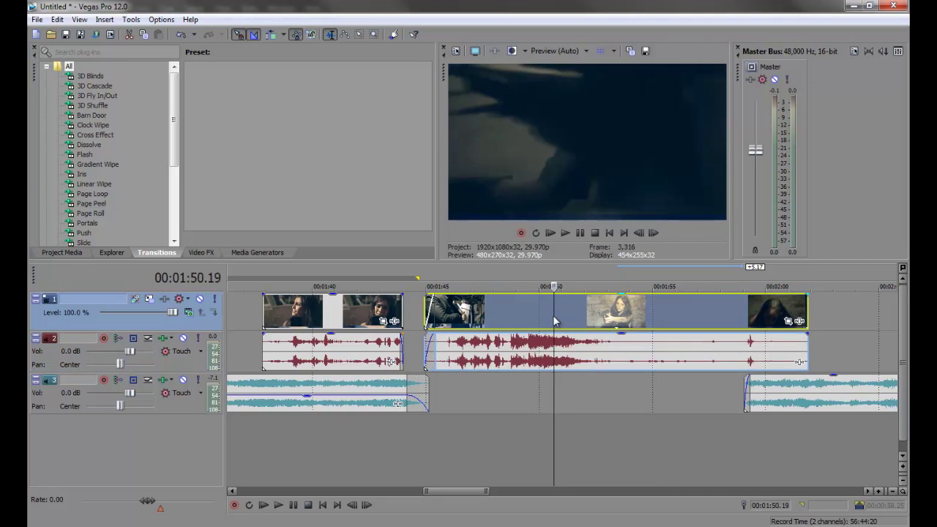
key(space)
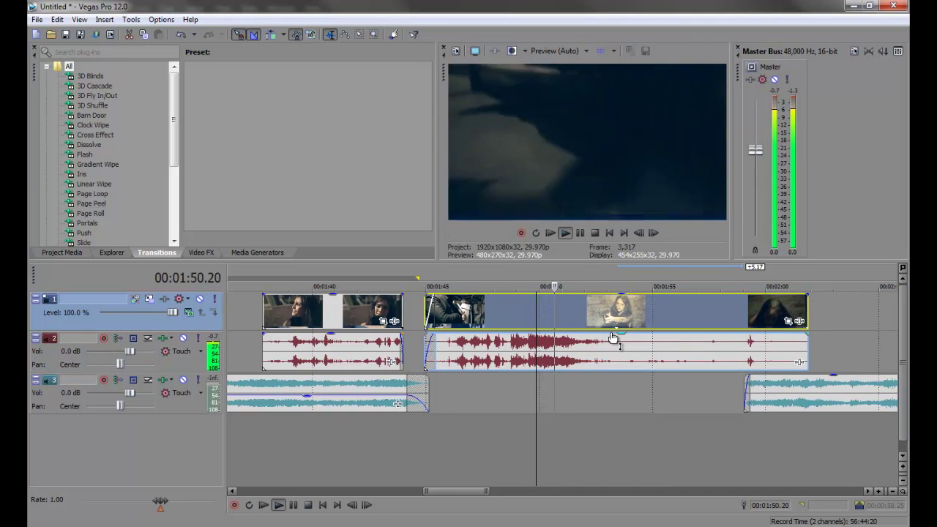
key(Return)
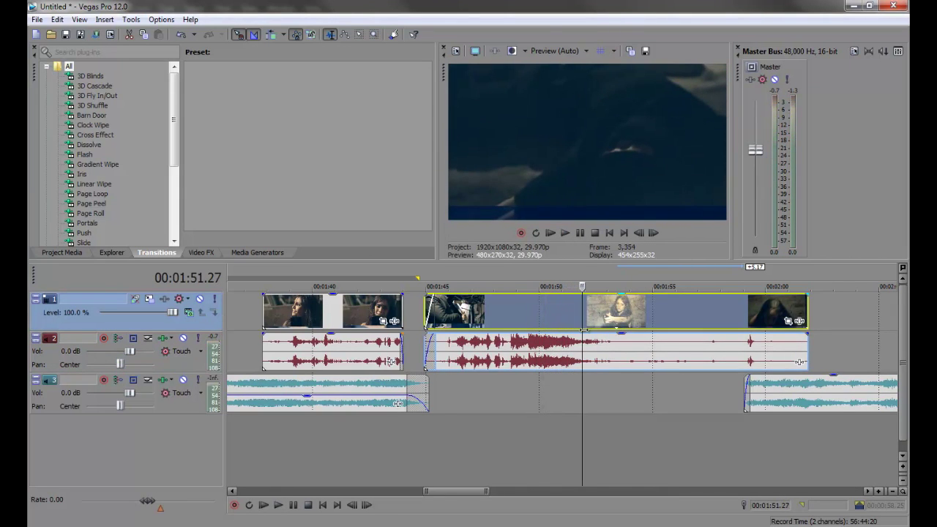
click(585, 346)
right_click(585, 345)
click(806, 439)
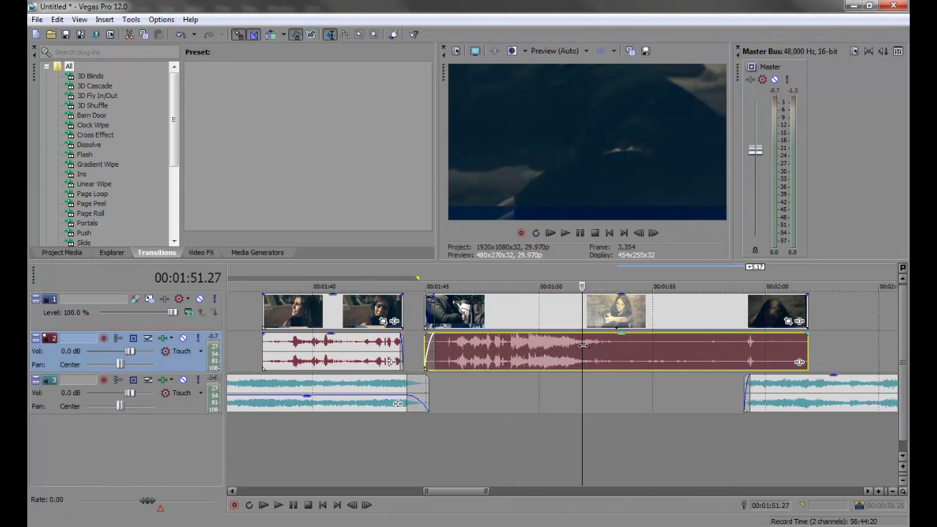
drag(805, 305, 583, 305)
drag(806, 347, 582, 335)
- Add clip2.mp4 from the raw footage folder, remove its audio, and place its video directly after clip1 on the video track
key(ctrl+i)
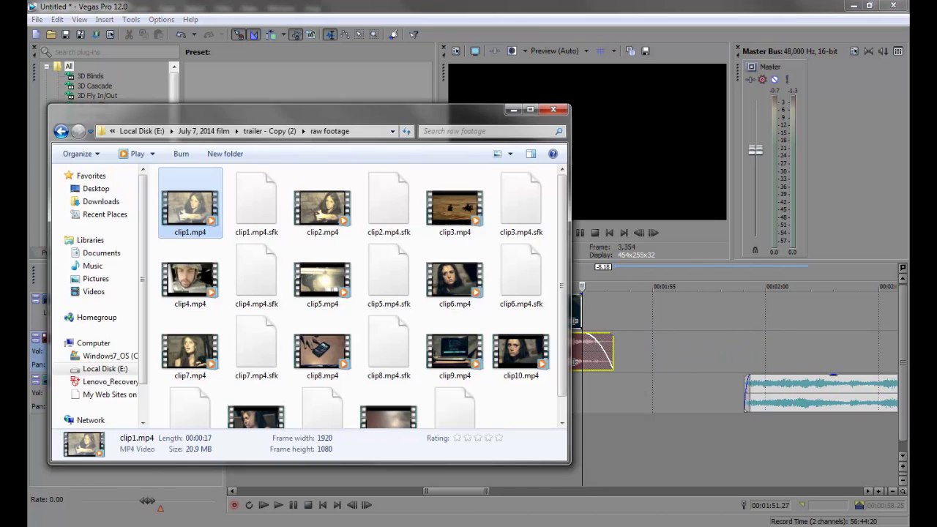
drag(322, 208, 675, 320)
right_click(676, 320)
mouse_move(701, 452)
click(618, 466)
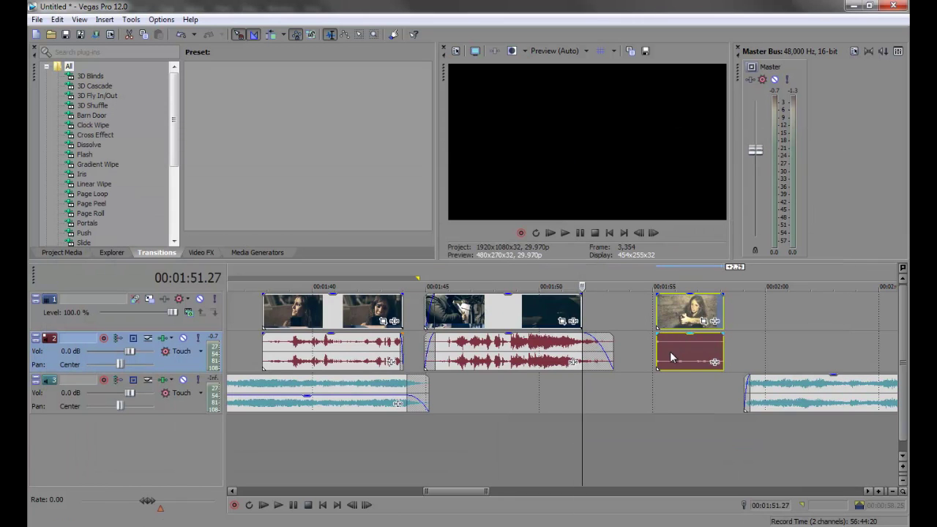
click(669, 351)
key(Delete)
drag(683, 322, 573, 311)
- Play from clip1 into clip2, step through clip2's frames, and trim its end to about 00:01:53.20
click(550, 315)
key(space)
scroll(654, 364, up, 2)
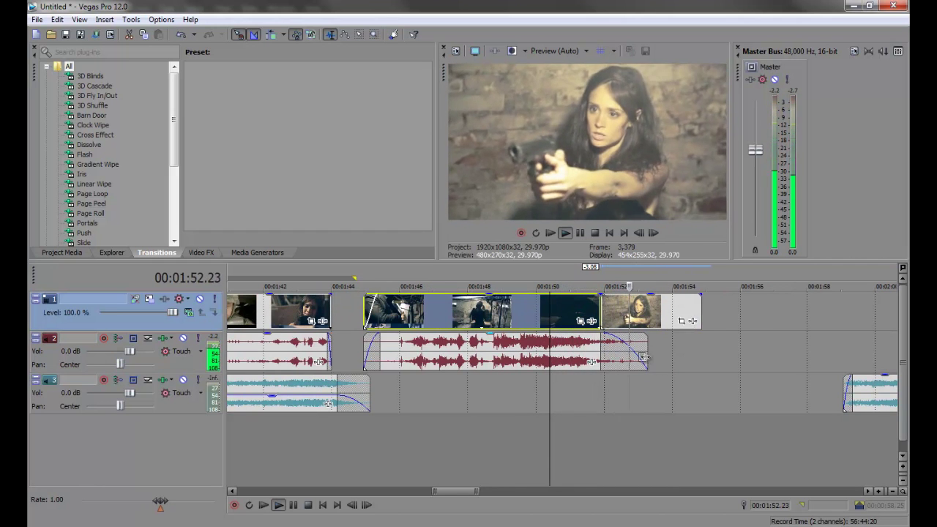
key(Return)
key(Return)
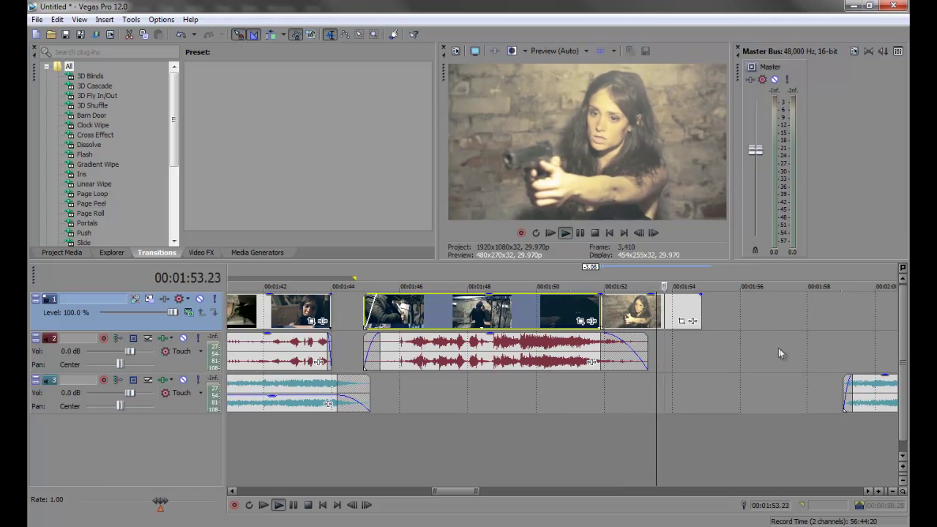
key(Return)
key(Left)
key(Left)
key(Left)
key(Left)
key(Left)
key(Left)
key(Left)
key(Left)
key(Left)
key(Left)
key(Left)
key(Left)
key(Left)
key(Left)
key(Left)
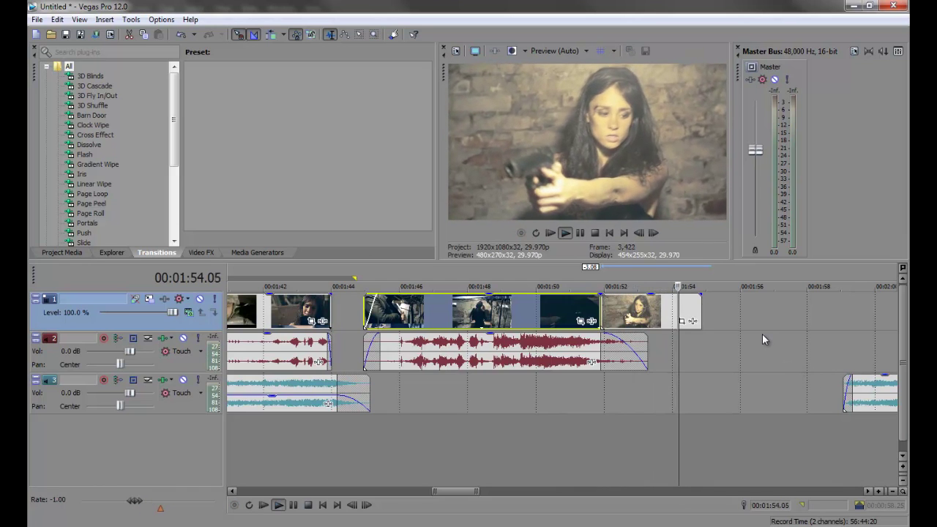
key(Right)
key(Right)
key(Right)
key(Left)
key(Left)
key(Left)
key(Left)
key(Left)
drag(700, 317, 659, 325)
- Move the short music piece to start at about 00:01:57 and the remaining music section to about 00:04:47
scroll(685, 342, down, 2)
mouse_move(736, 408)
mouse_down()
mouse_move(594, 405)
mouse_move(746, 401)
mouse_up()
click(535, 396)
scroll(545, 406, up, 2)
scroll(736, 401, down, 2)
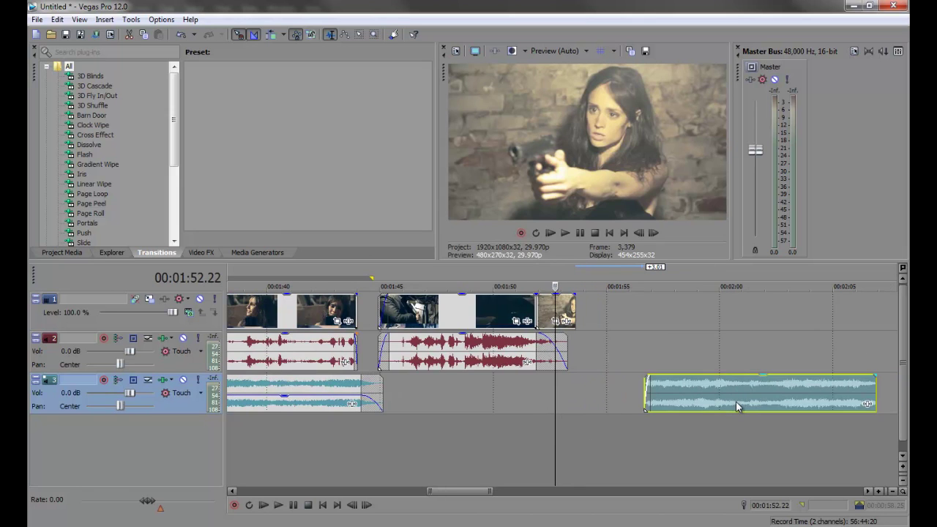
scroll(735, 401, down, 6)
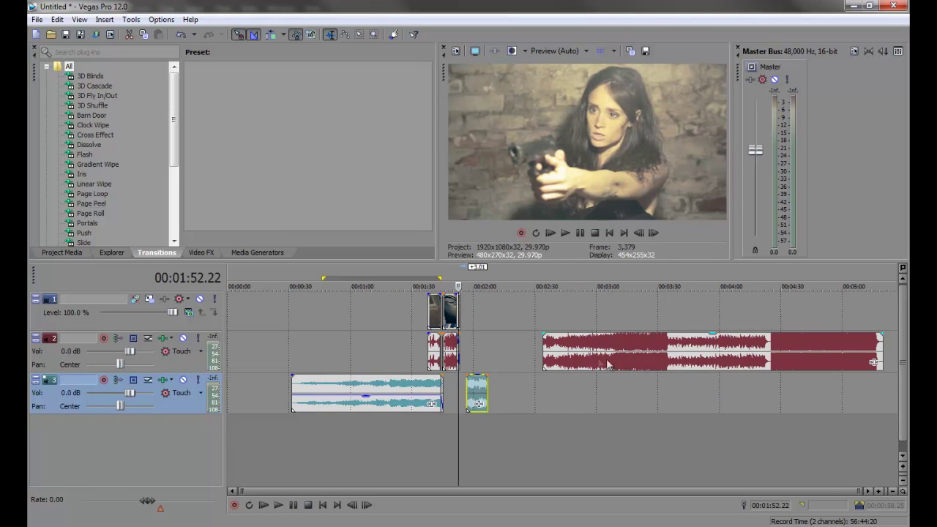
drag(590, 355, 854, 357)
- Add the Cinematic Trailer Sound Effects Vol 1 MP3 from the film's sfx folder at about 00:04:00 and move the remaining music to about 00:13:40
key(ctrl+o)
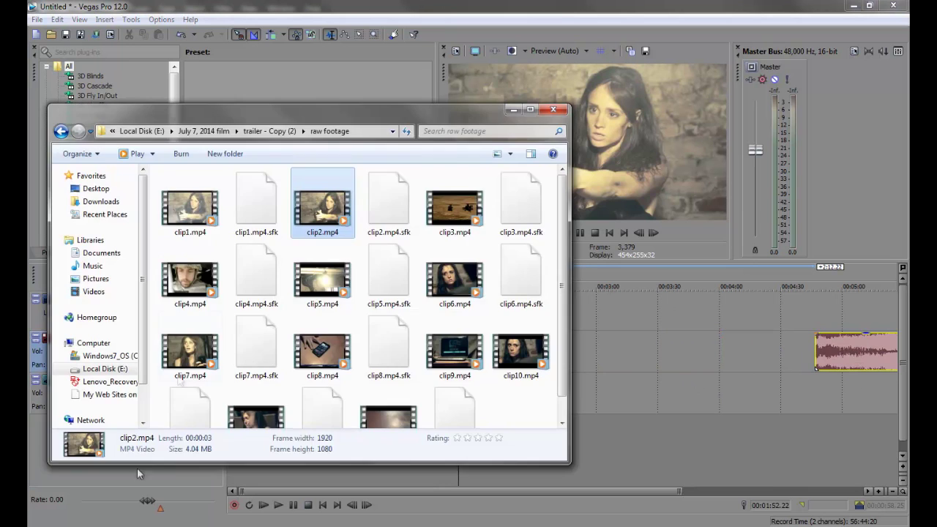
click(269, 131)
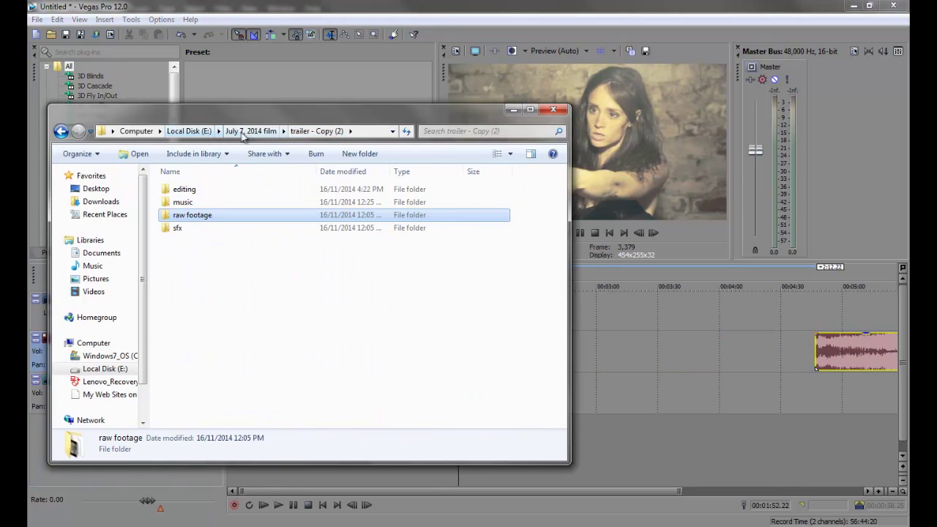
click(245, 132)
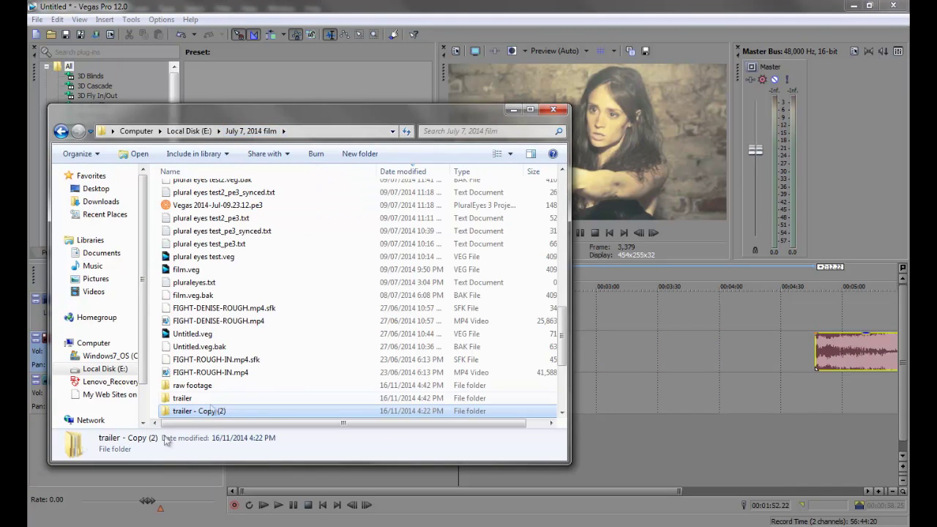
scroll(176, 271, down, 4)
double_click(178, 274)
scroll(265, 293, down, 10)
scroll(263, 293, down, 5)
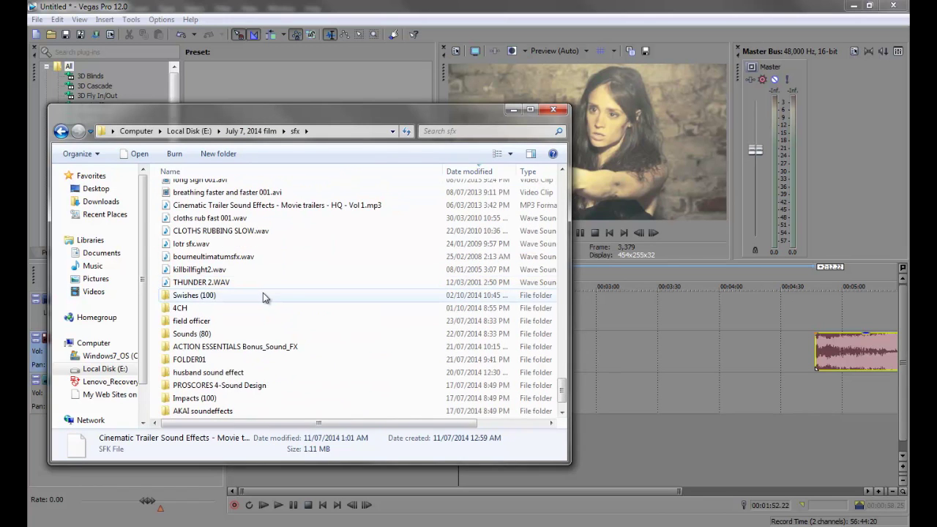
scroll(262, 293, up, 2)
drag(245, 276, 745, 377)
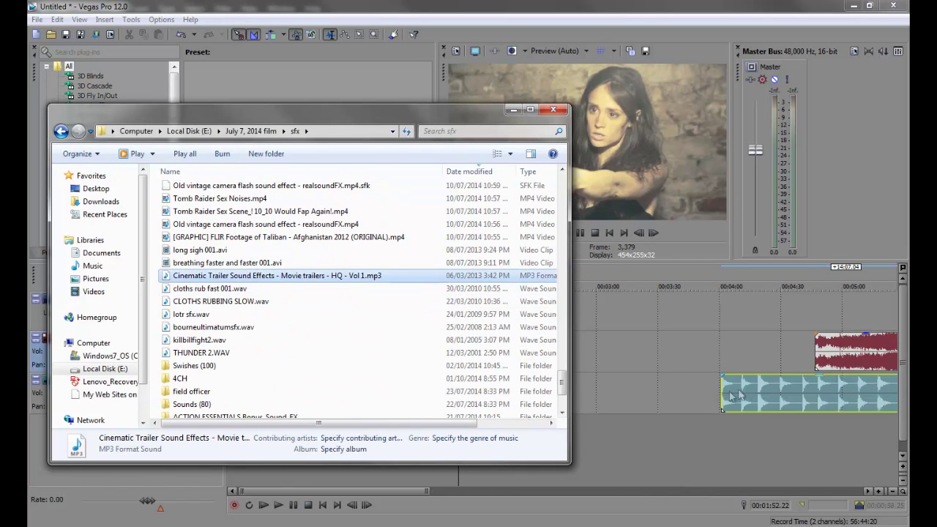
scroll(732, 386, down, 4)
drag(487, 358, 810, 359)
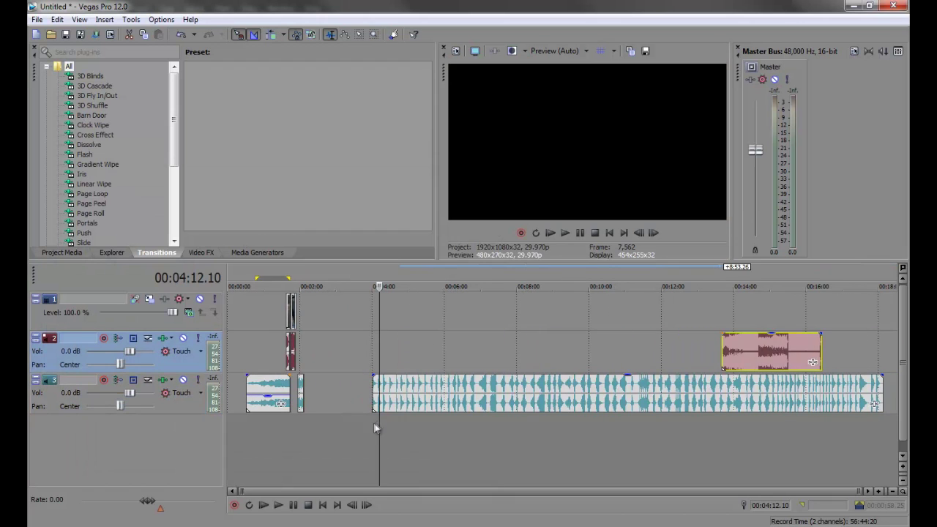
- Audition the first few impact sounds of the cinematic trailer sound effects file
click(380, 427)
scroll(386, 424, up, 6)
click(629, 420)
key(space)
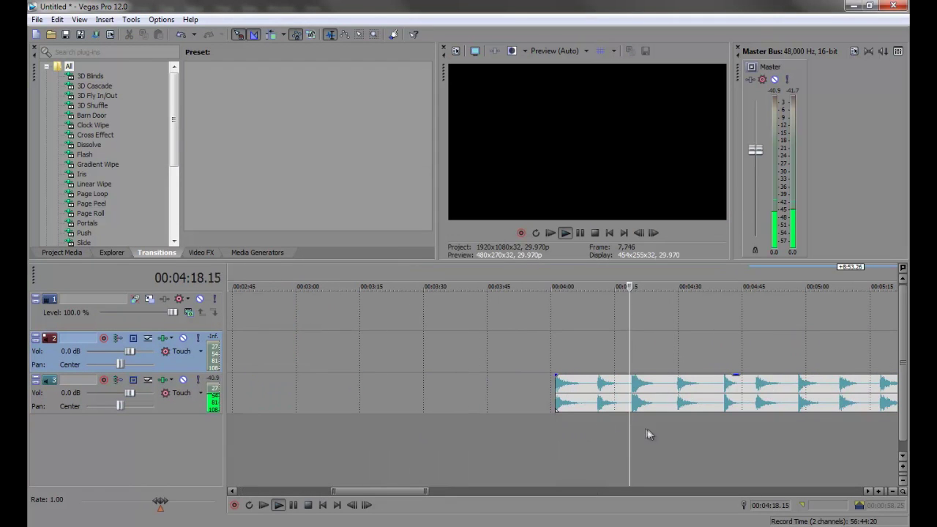
click(674, 426)
click(721, 424)
scroll(721, 424, up, 3)
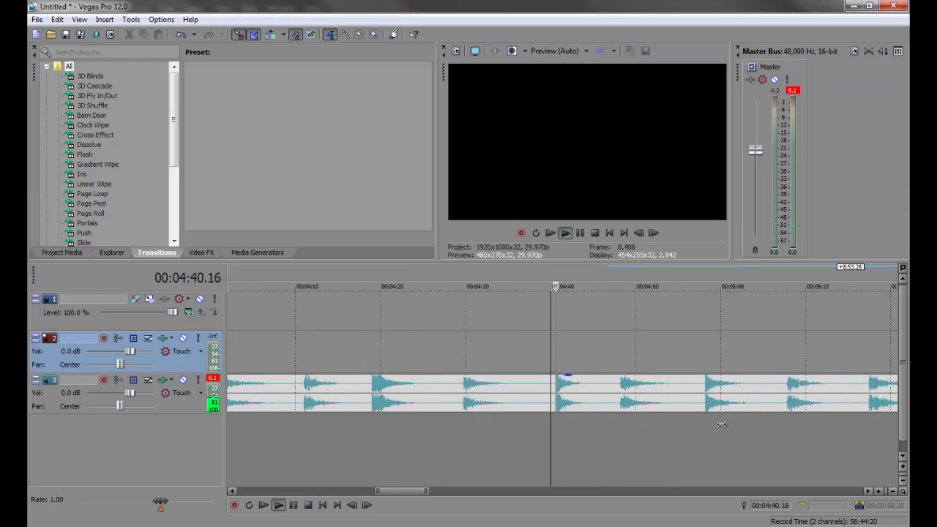
- Split the sound effects file at about 00:04:40 and 00:04:45 to isolate one impact hit, and copy that piece
click(546, 397)
key(s)
click(629, 390)
key(s)
click(594, 397)
scroll(595, 401, down, 3)
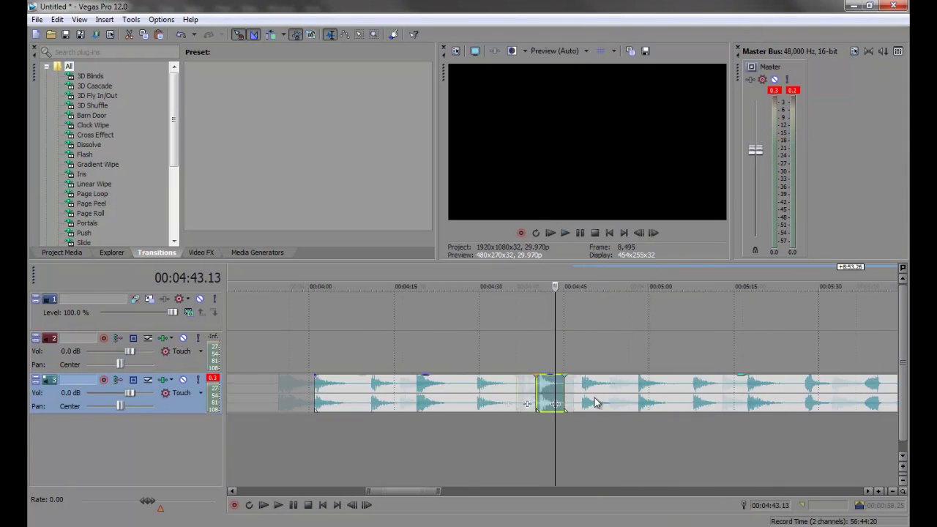
- Paste the impact hit on the lower audio track near clip2's end at about 00:01:53 and shift the short music piece to about 00:02:00
scroll(594, 399, down, 5)
click(307, 353)
scroll(454, 390, up, 6)
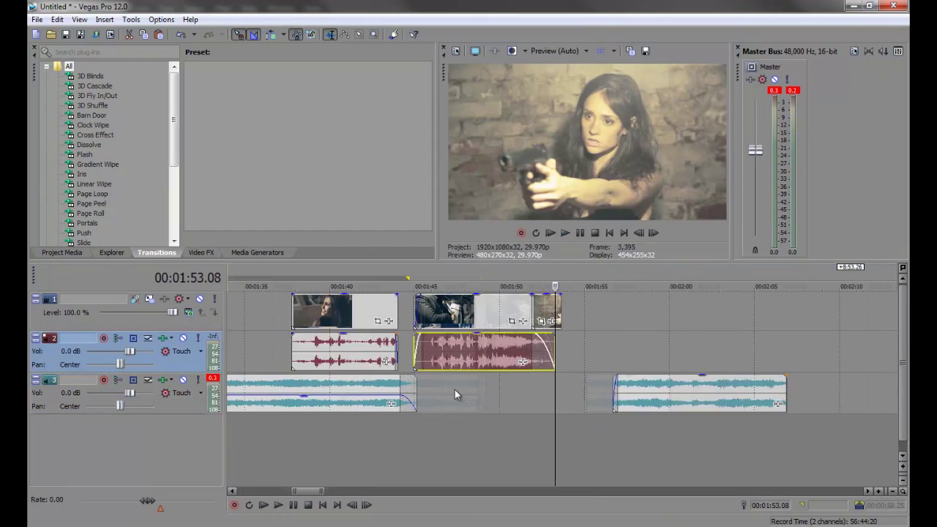
click(534, 406)
scroll(535, 406, down, 3)
key(ctrl+v)
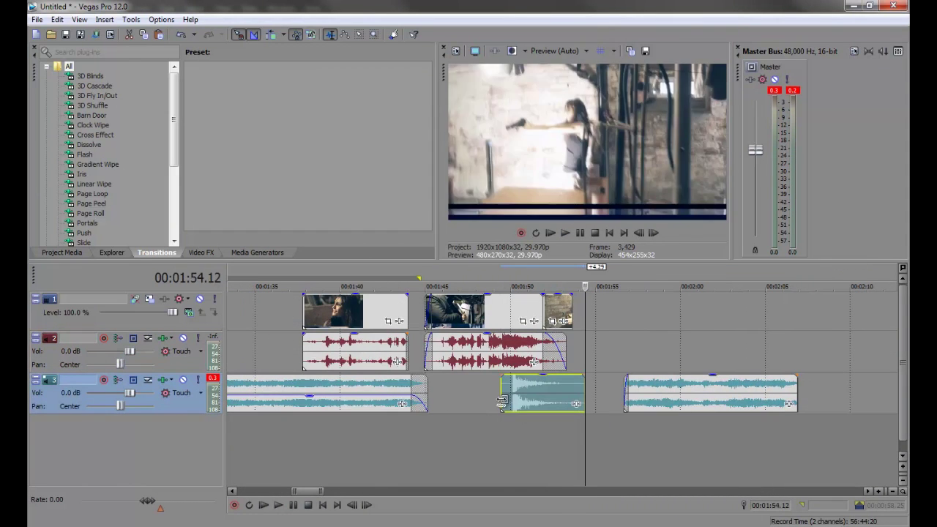
drag(659, 396, 715, 396)
drag(551, 403, 603, 403)
click(564, 395)
- Play the end of clip2 to check the timing of the impact hit
scroll(565, 399, up, 5)
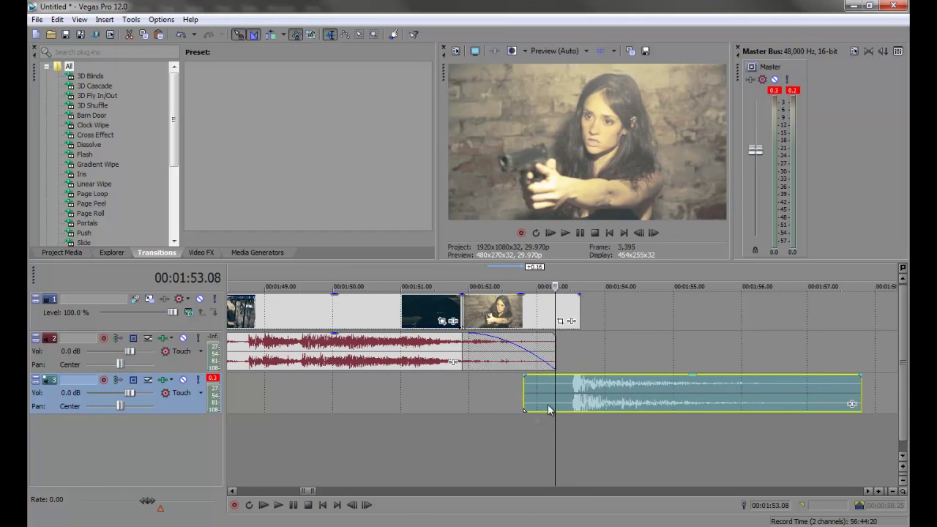
key(space)
scroll(575, 421, down, 8)
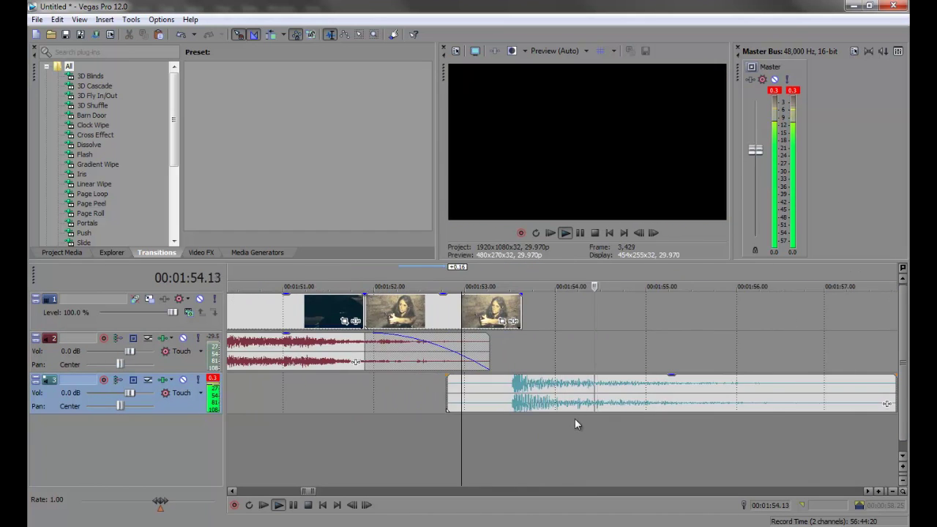
scroll(574, 418, down, 4)
key(Return)
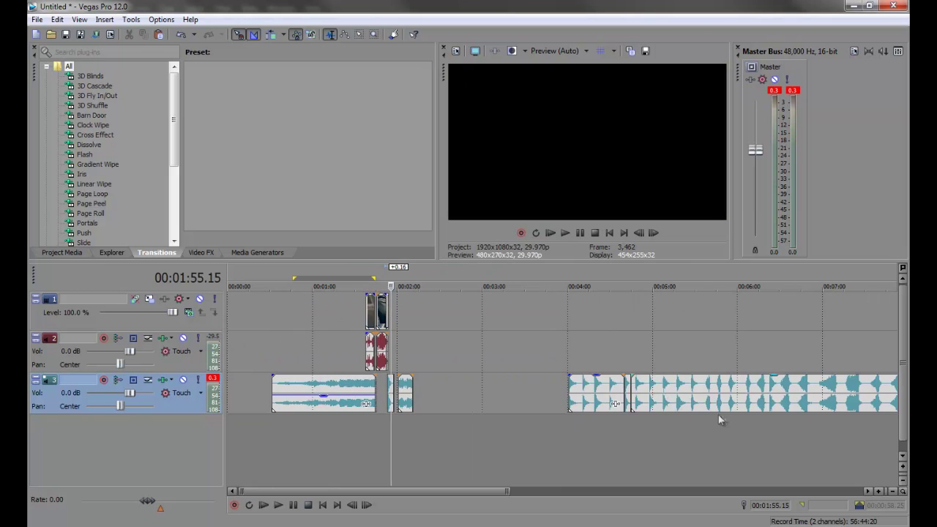
- Audition the swelling sounds of the sound effects file around 00:06:15 and 00:06:07
click(759, 421)
scroll(758, 421, up, 5)
key(space)
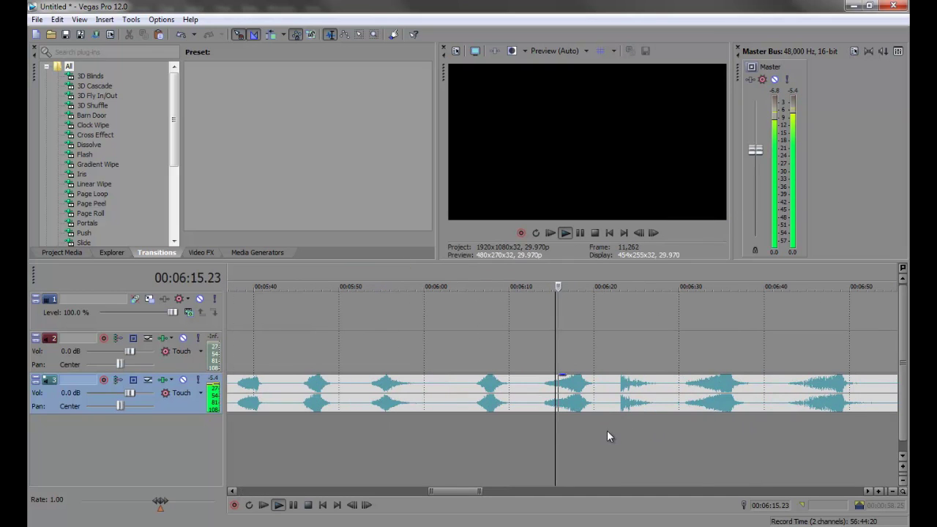
scroll(606, 442, up, 2)
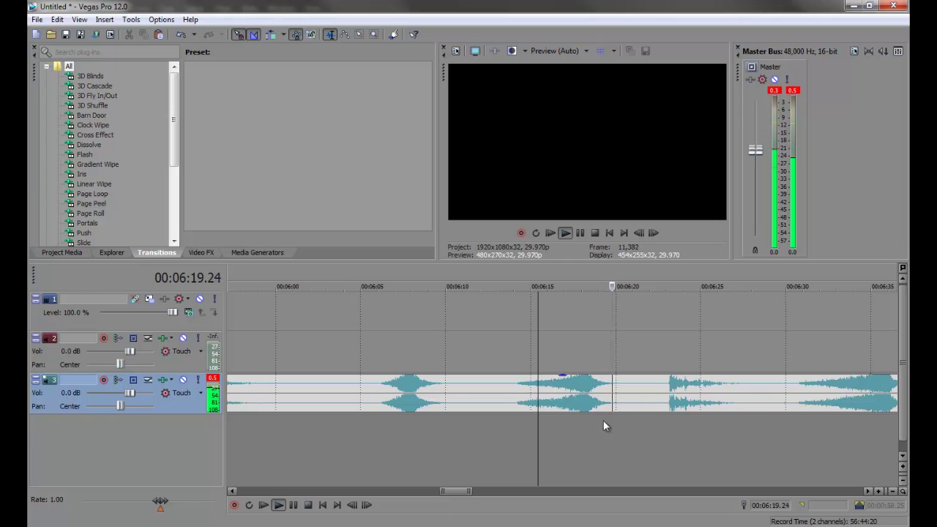
key(Return)
click(391, 435)
key(space)
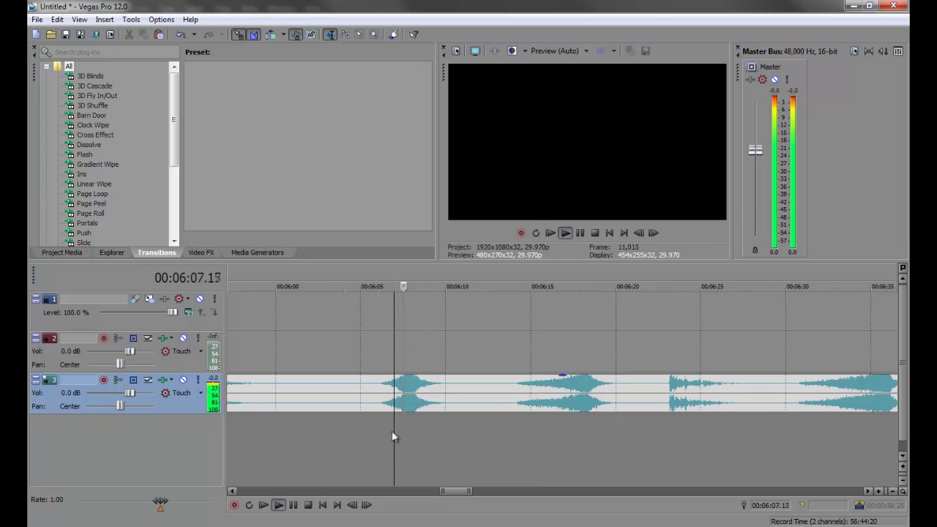
- Audition the earlier swells of the sound effects file between about 00:05:39 and 00:05:54
scroll(390, 437, down, 2)
click(438, 432)
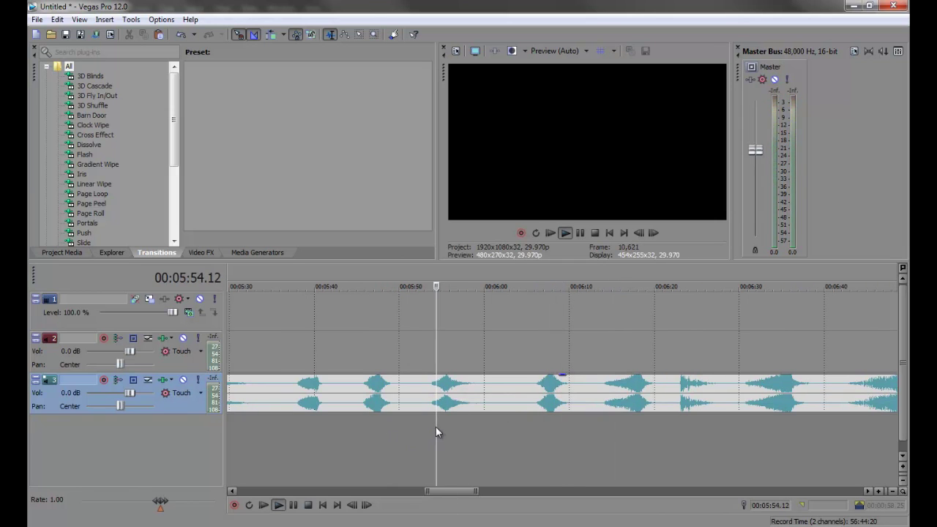
click(369, 432)
click(301, 432)
scroll(303, 431, up, 2)
scroll(502, 429, down, 4)
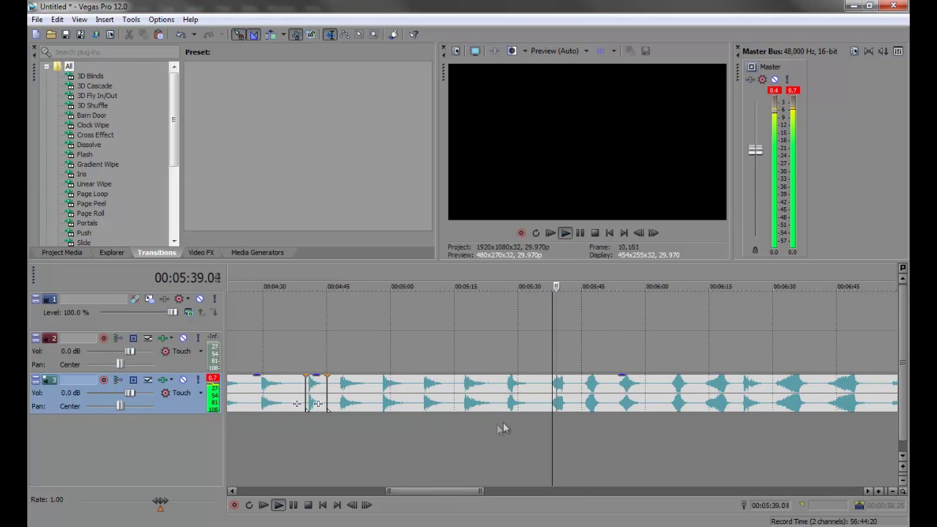
click(590, 421)
scroll(598, 426, up, 2)
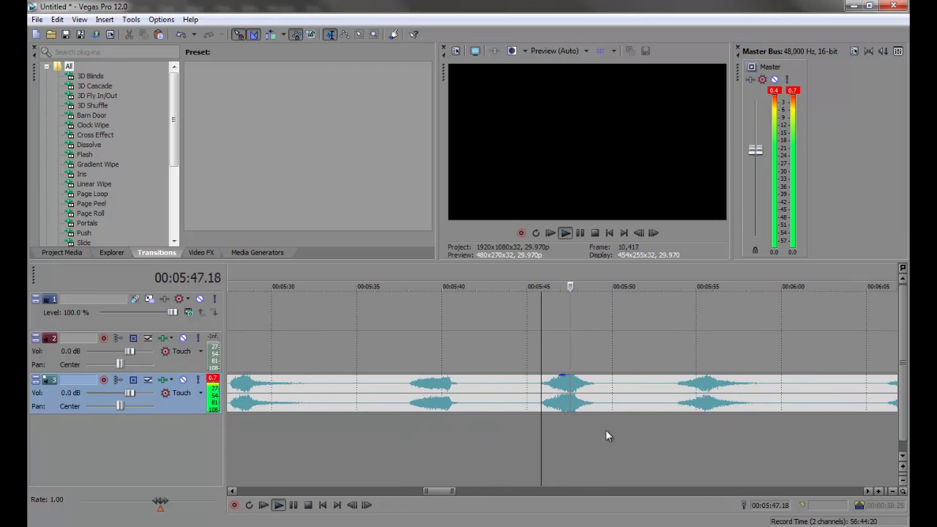
- Split the sound effects file at about 00:05:44 and 00:05:50 to isolate one swell, and copy that piece
click(615, 401)
scroll(615, 402, up, 2)
click(614, 402)
key(s)
click(515, 401)
key(s)
click(564, 401)
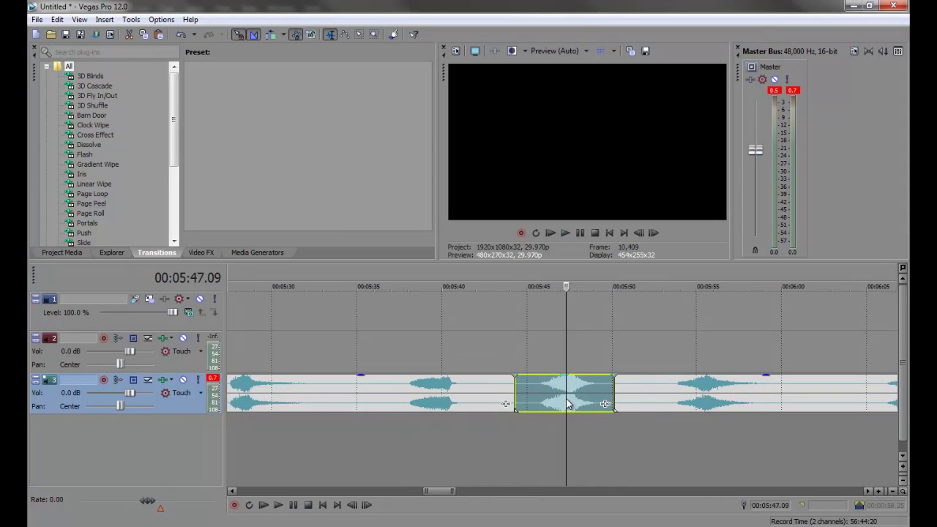
- Paste the swell on a new audio track below the impact hit, starting at about 00:01:50
scroll(501, 430, down, 8)
click(291, 428)
scroll(563, 436, up, 8)
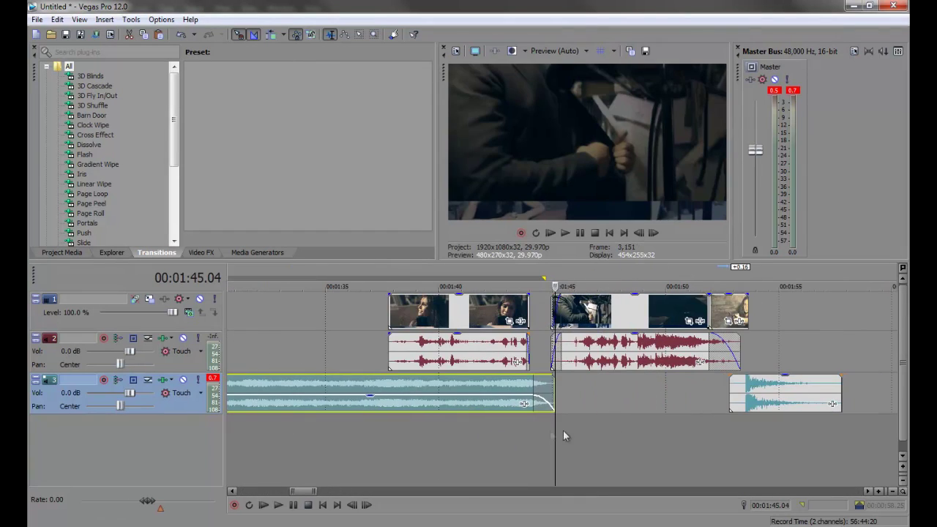
click(674, 405)
key(ctrl+v)
drag(698, 422, 707, 428)
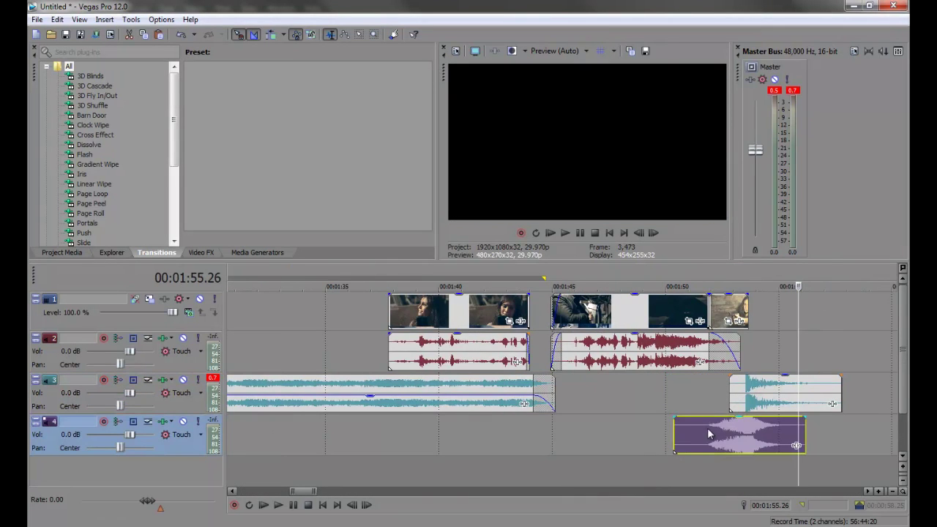
- Move the long music piece and the short music piece onto a new audio track below the swell
scroll(640, 409, down, 3)
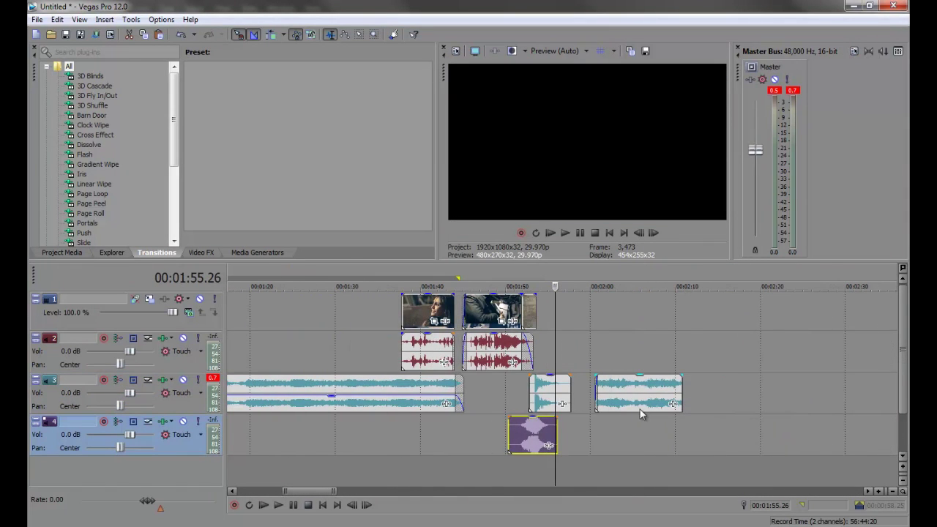
click(379, 406)
drag(377, 467, 376, 465)
scroll(396, 429, down, 5)
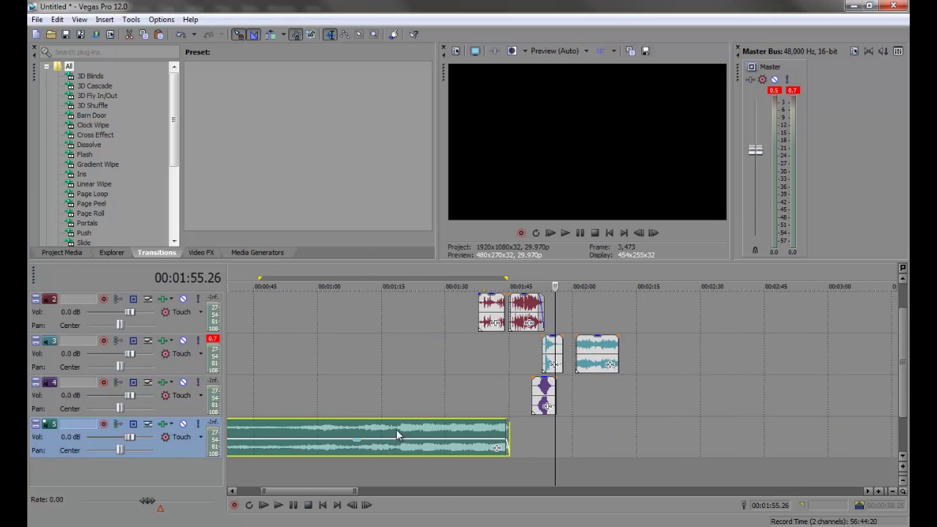
key(ctrl+z)
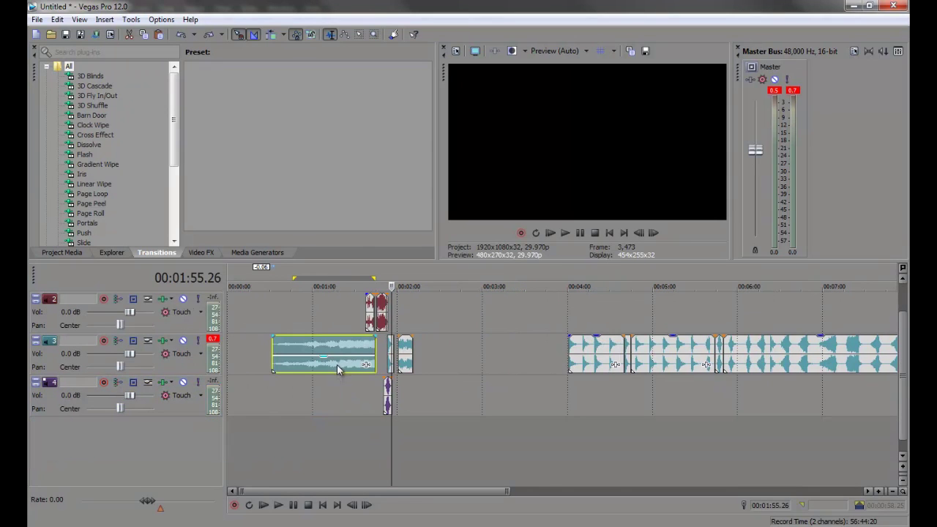
key(ctrl+shift+z)
click(405, 358)
scroll(458, 415, up, 5)
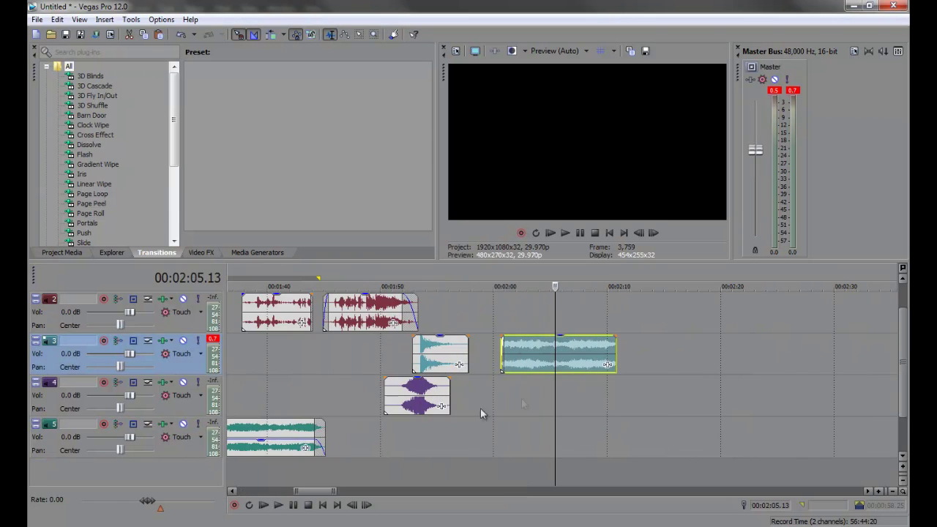
drag(522, 438, 522, 438)
- Shift the swell slightly earlier to start at about 00:01:50.03 and play it together with the impact hit
click(392, 435)
scroll(590, 401, up, 3)
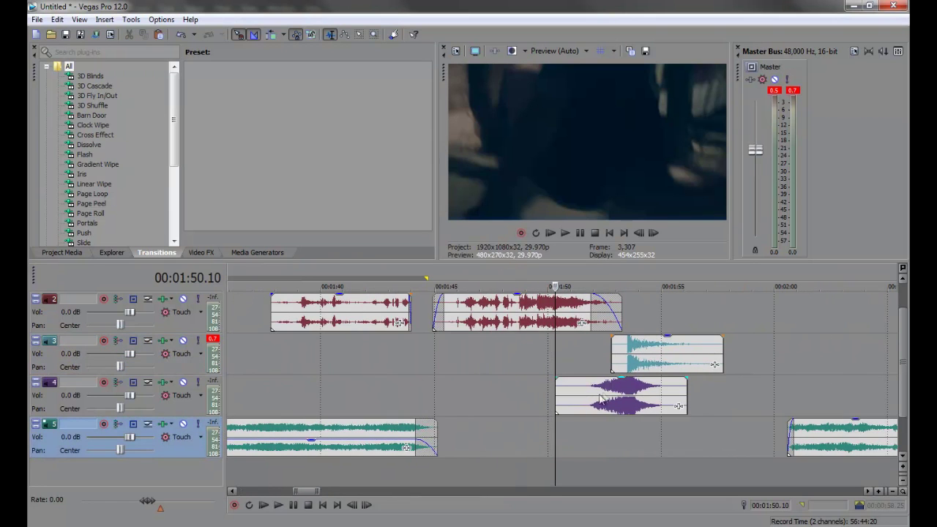
key(space)
drag(578, 395, 574, 395)
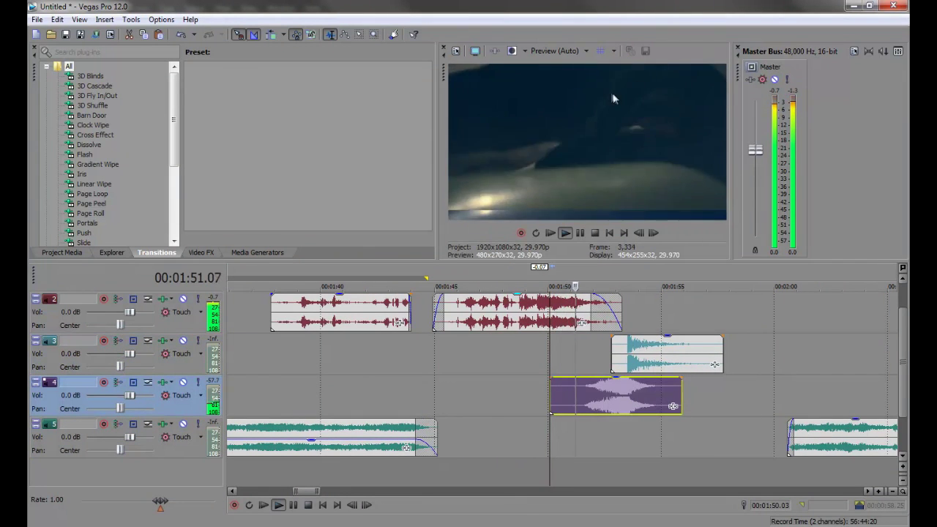
click(604, 358)
scroll(641, 369, up, 3)
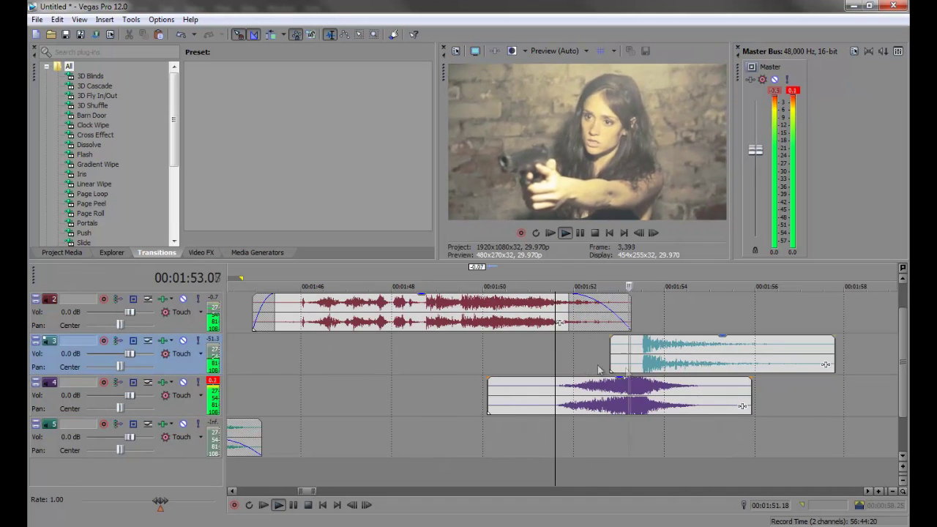
- Shift the short music piece earlier to start at about 00:01:53 beneath the impact hit, and play the transition
scroll(643, 371, down, 3)
key(Return)
drag(743, 443, 617, 454)
scroll(593, 448, up, 3)
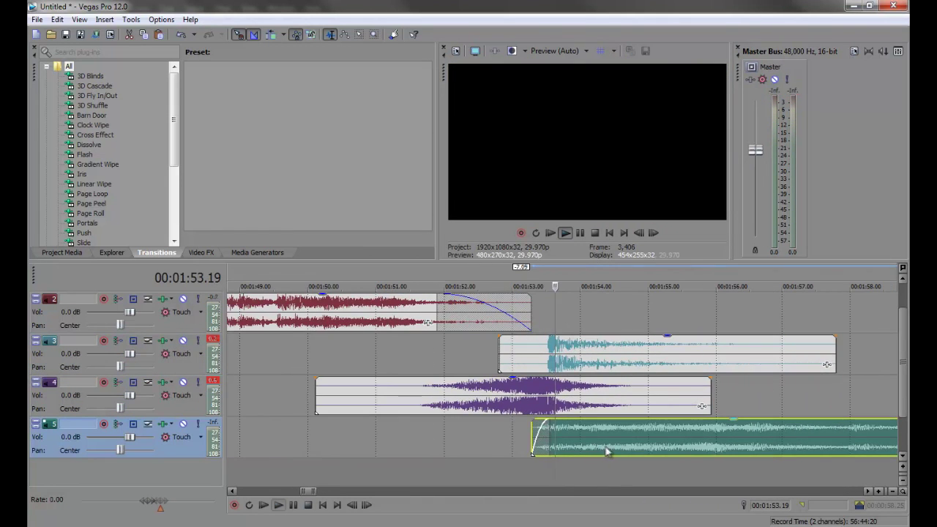
key(space)
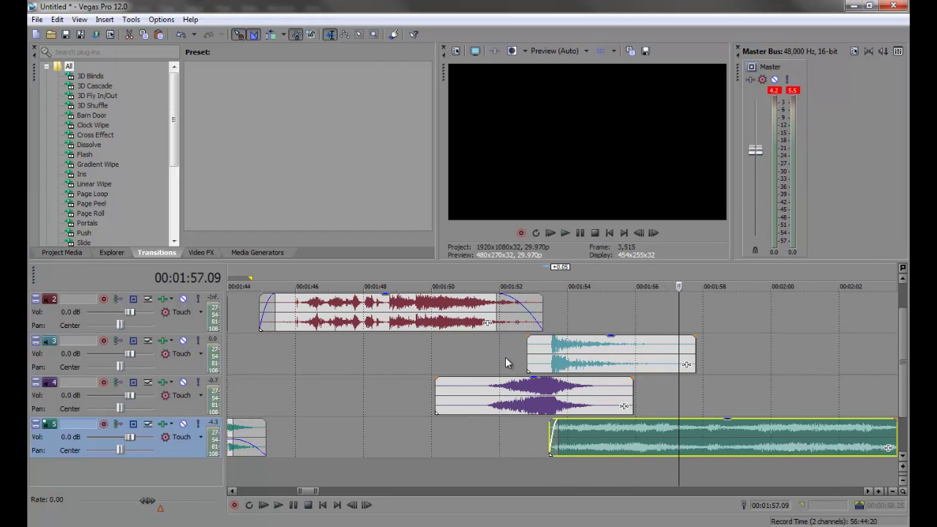
key(space)
- Lower the gain of both the impact hit and the swell to about -6.7 dB
click(554, 358)
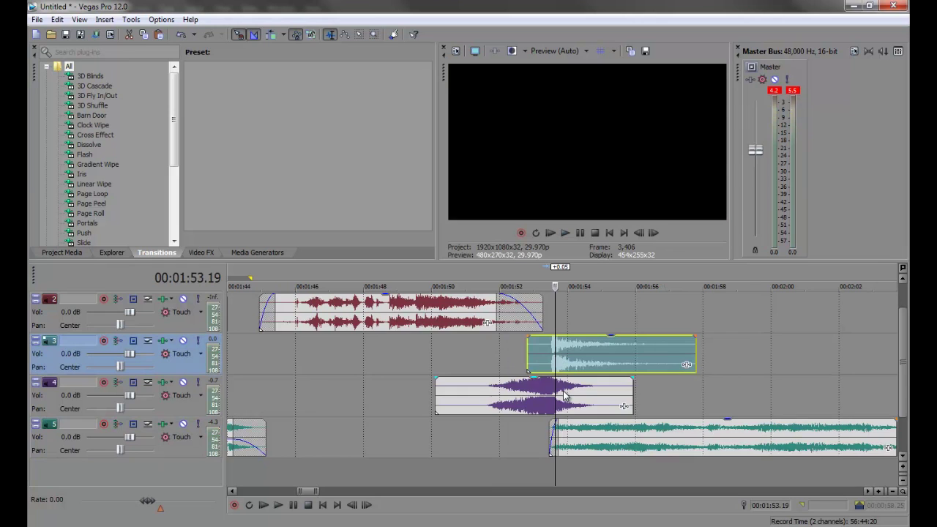
ctrl+click(564, 395)
drag(586, 380, 586, 403)
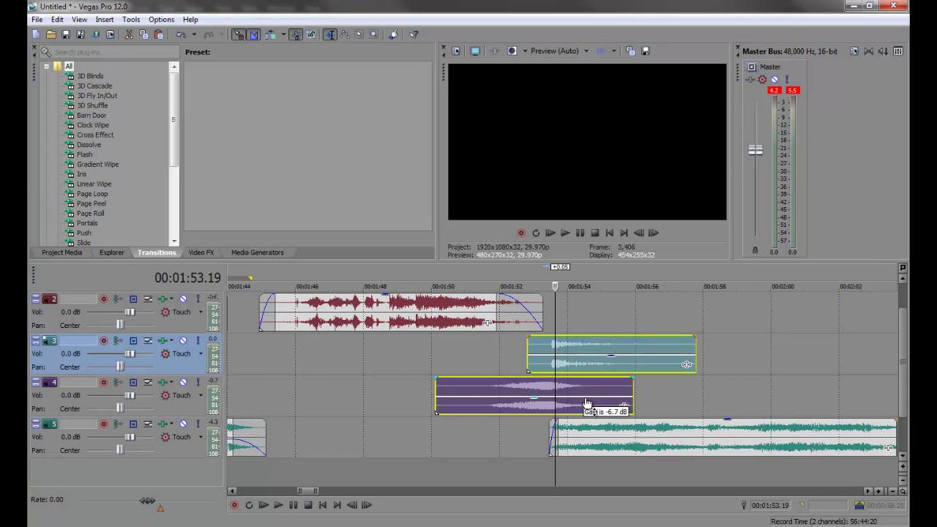
- Add fade-ins and fade-outs to the swell and the impact hit, with fade-outs about one second long
click(435, 369)
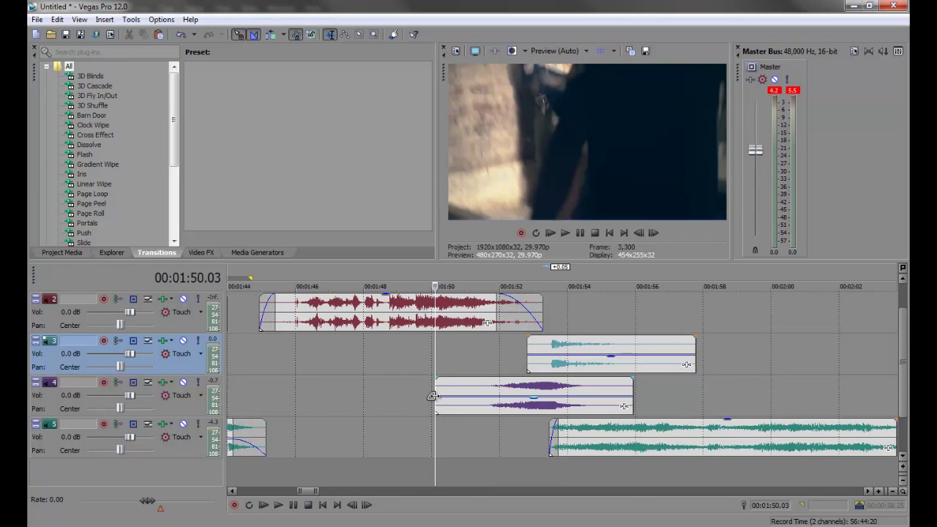
drag(436, 378, 469, 378)
drag(633, 379, 599, 405)
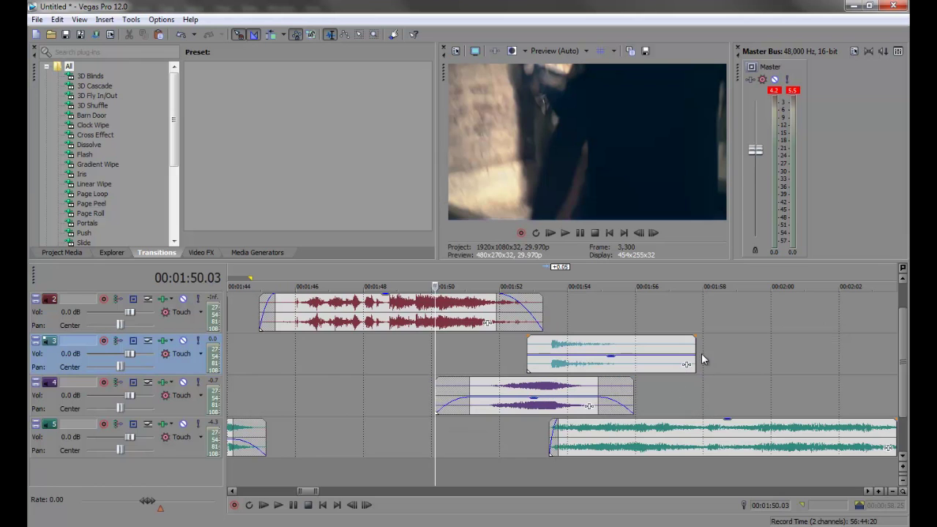
drag(684, 357, 660, 359)
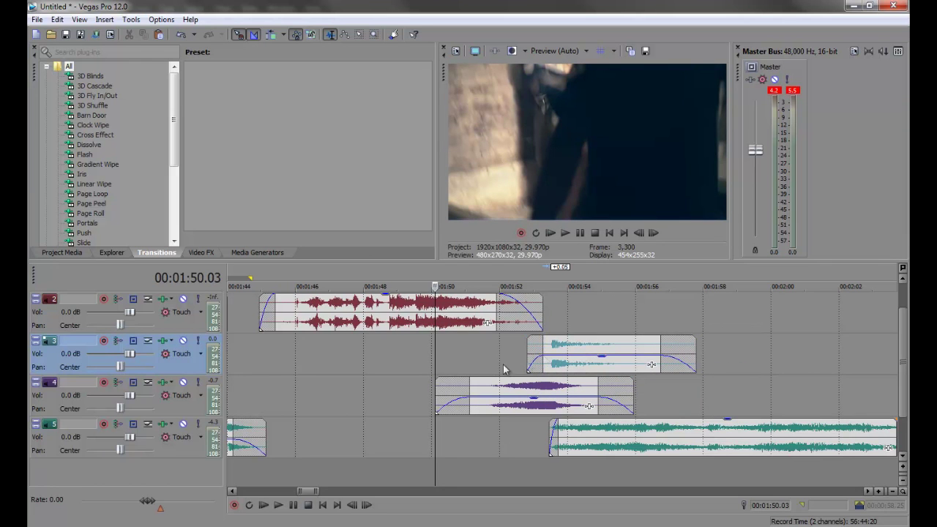
- Play the end of clip2 to check the faded swell and impact hit against the dialogue
click(408, 363)
key(space)
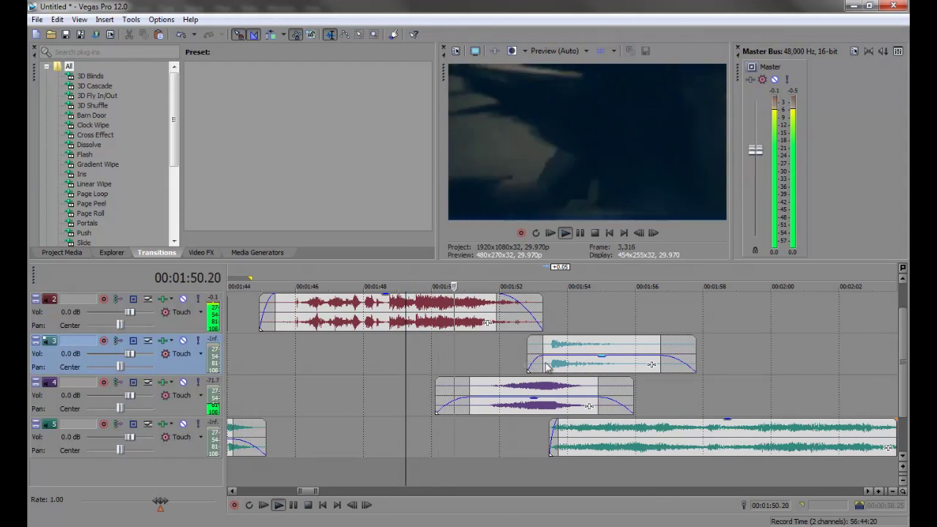
scroll(899, 331, up, 1)
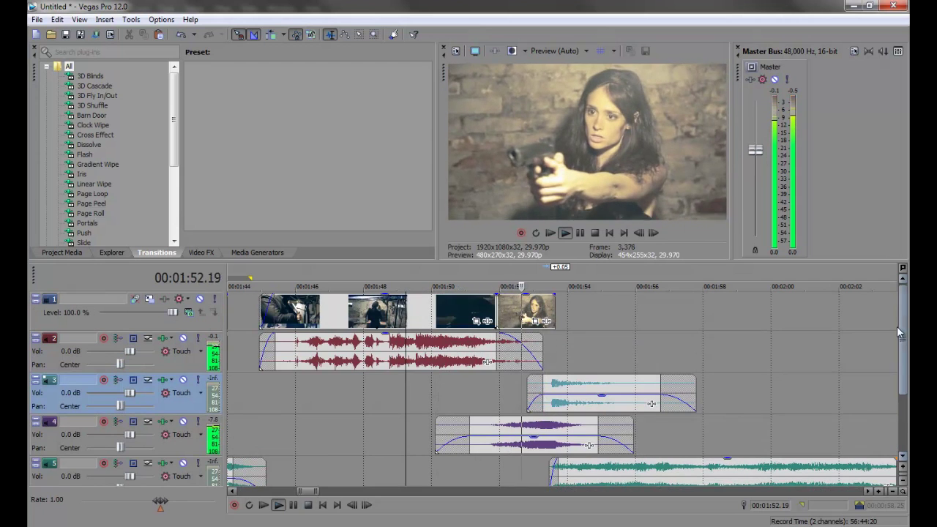
key(space)
- Nudge the short music piece to start at about 00:01:53.19, where the last video clip ends, and replay the transition
click(490, 402)
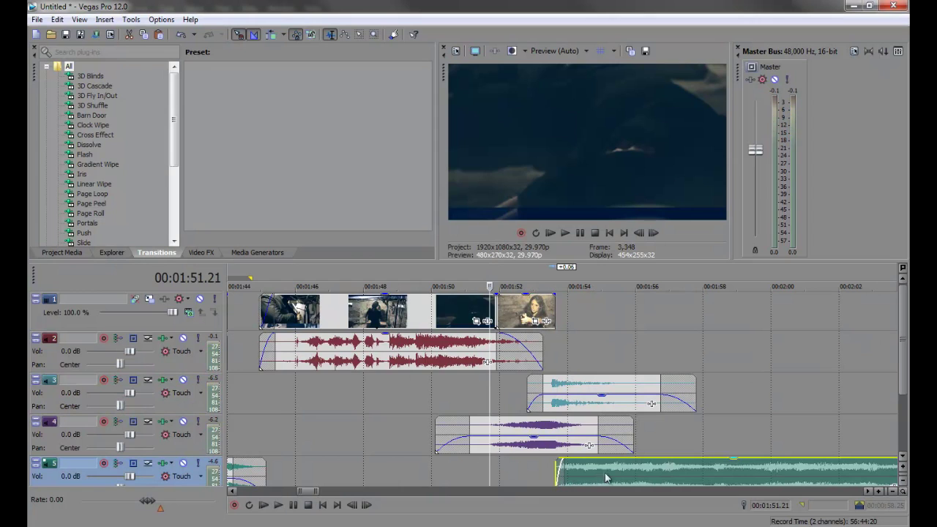
key(space)
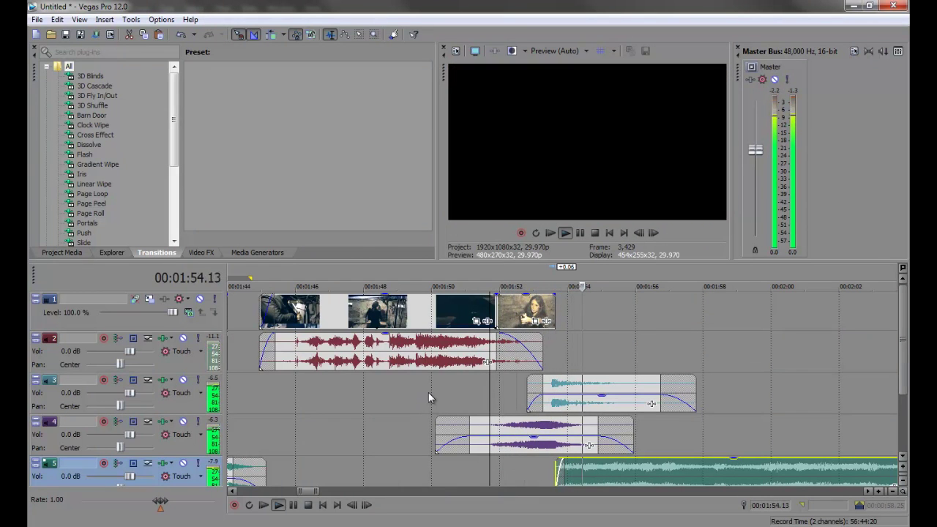
scroll(505, 402, down, 3)
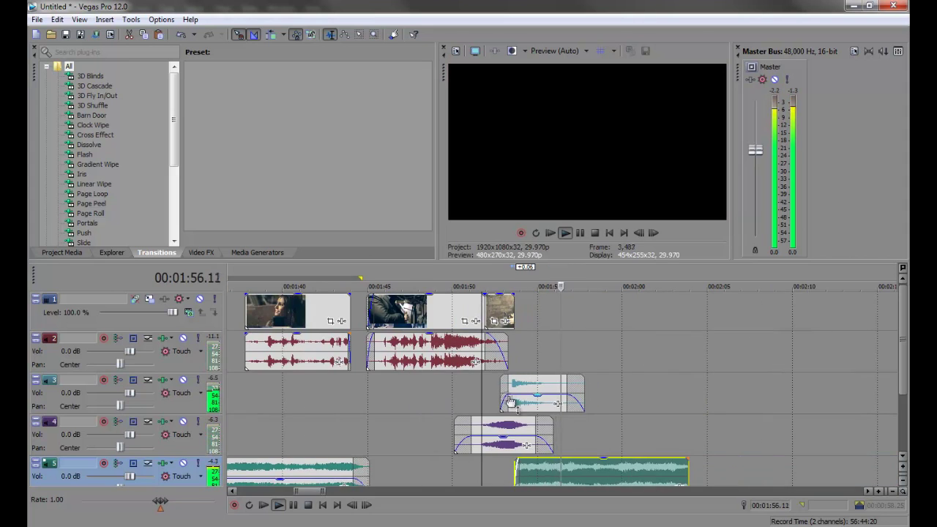
key(space)
click(459, 396)
key(space)
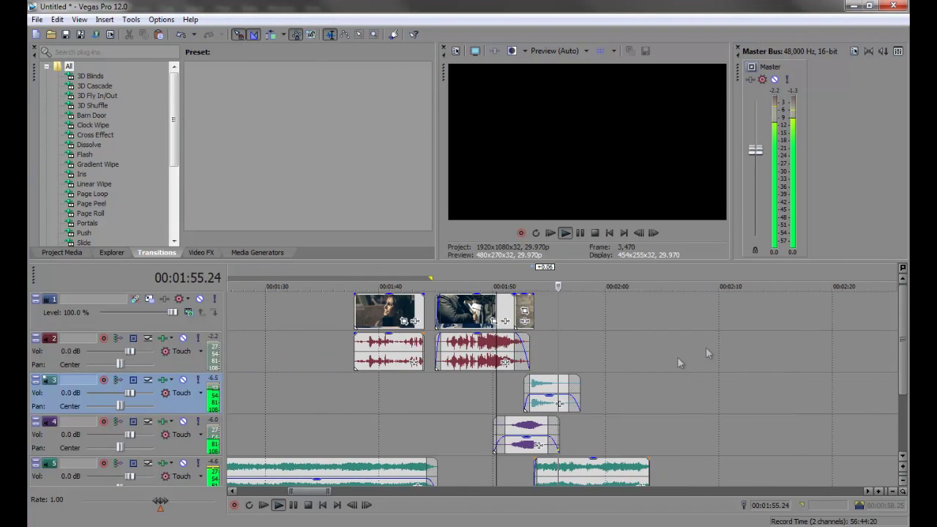
- Split the sound effects file at about 00:06:12 and 00:06:21 to isolate the longer swell, and select that piece
scroll(740, 345, down, 8)
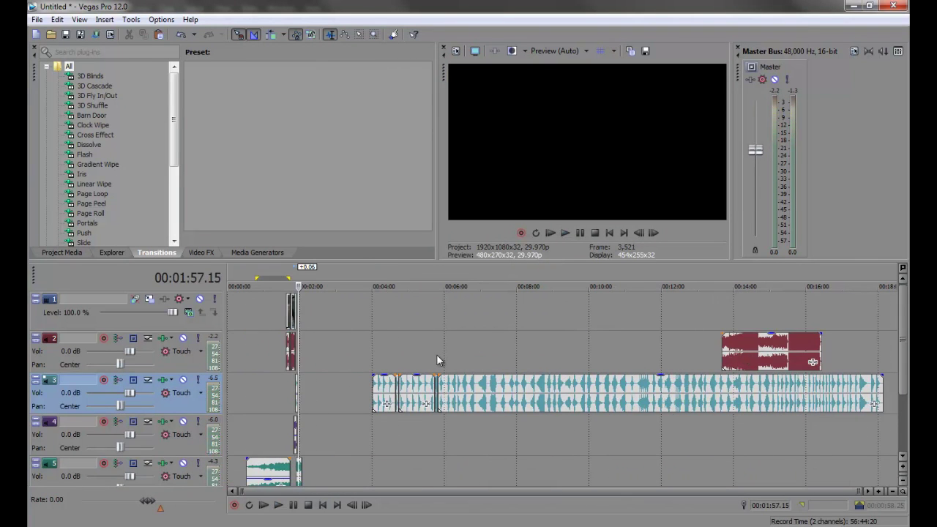
click(437, 354)
scroll(706, 399, up, 7)
click(690, 384)
key(space)
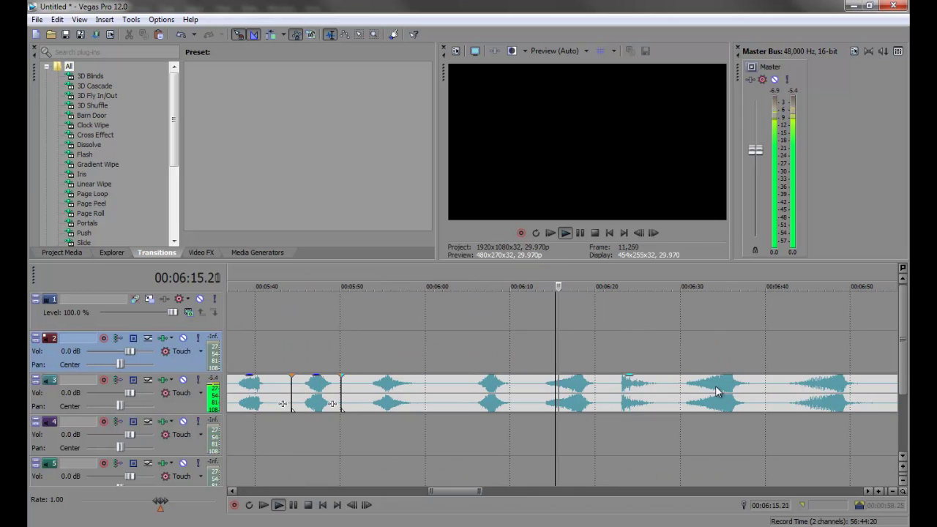
click(603, 396)
key(s)
click(532, 399)
key(s)
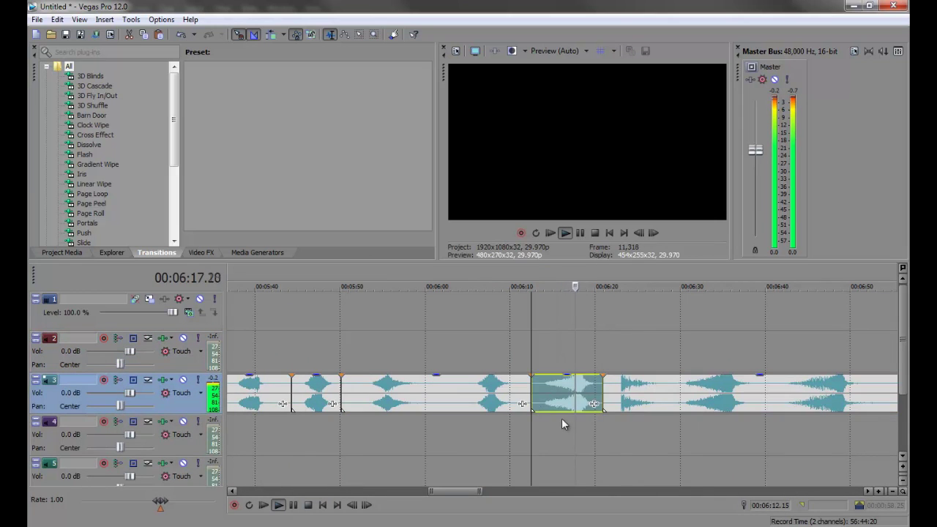
key(space)
click(562, 397)
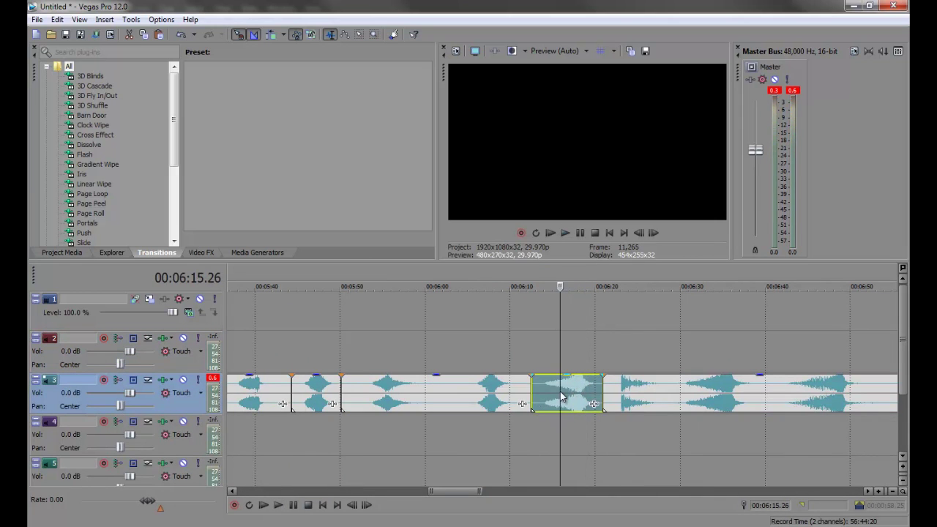
- Replace the short swell on track 4 with a copy of the longer swell, starting at about 00:01:48
scroll(560, 390, down, 10)
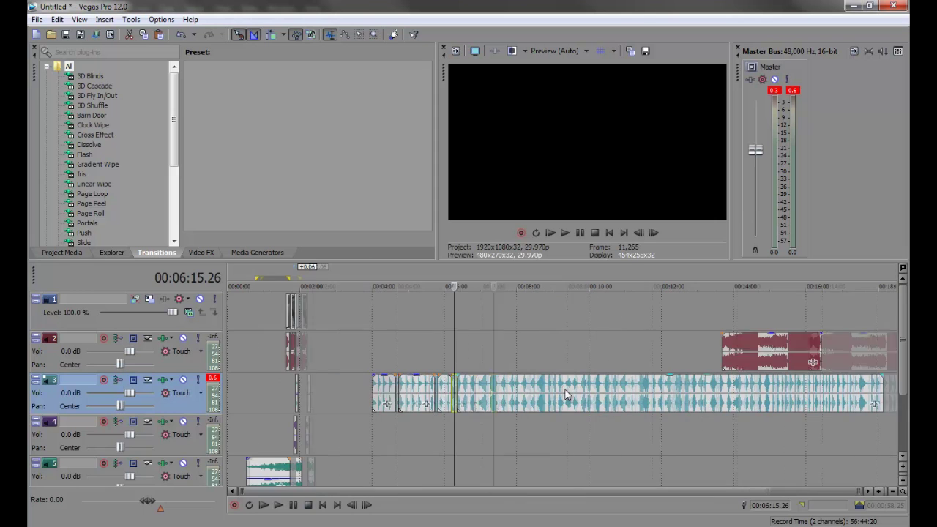
click(287, 393)
scroll(655, 437, up, 8)
click(661, 438)
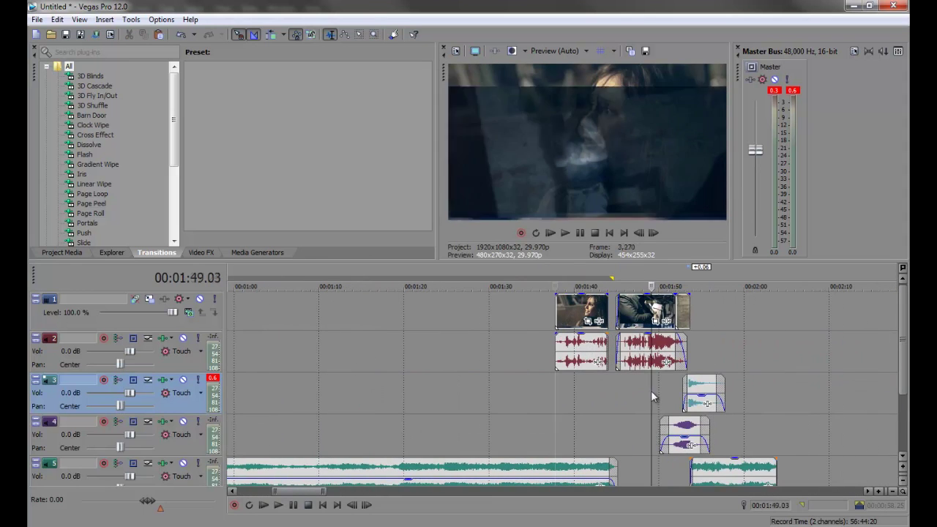
scroll(696, 443, up, 3)
click(629, 433)
key(Delete)
click(567, 433)
key(ctrl+v)
drag(676, 449, 634, 444)
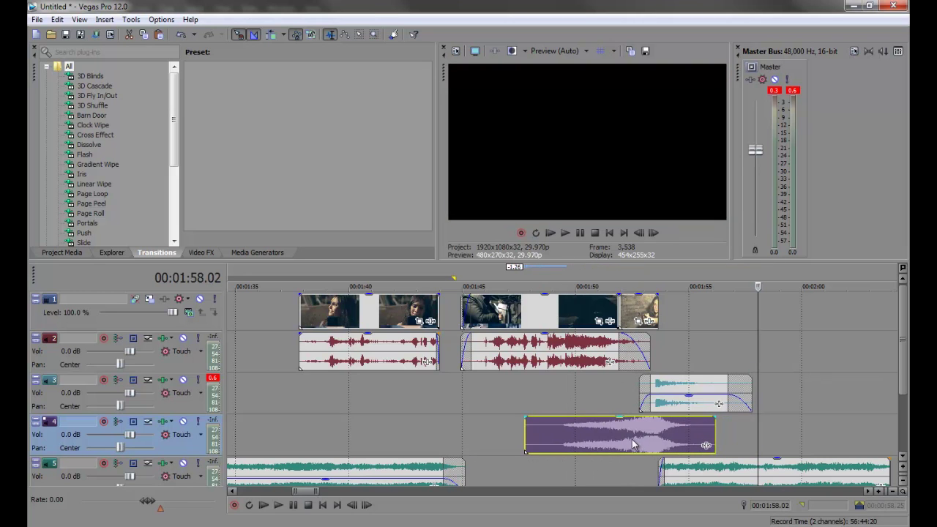
- Solo track 4 and play the longer swell on its own from its rising part
click(197, 423)
click(598, 397)
key(space)
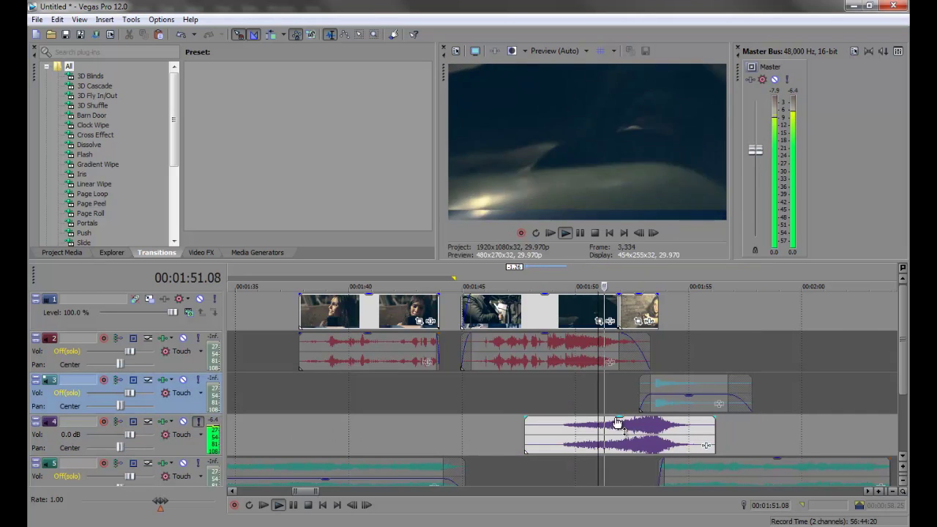
- Add a fade-in and a fade-out of just over one second to the longer swell and turn off track 4's solo
scroll(743, 466, up, 3)
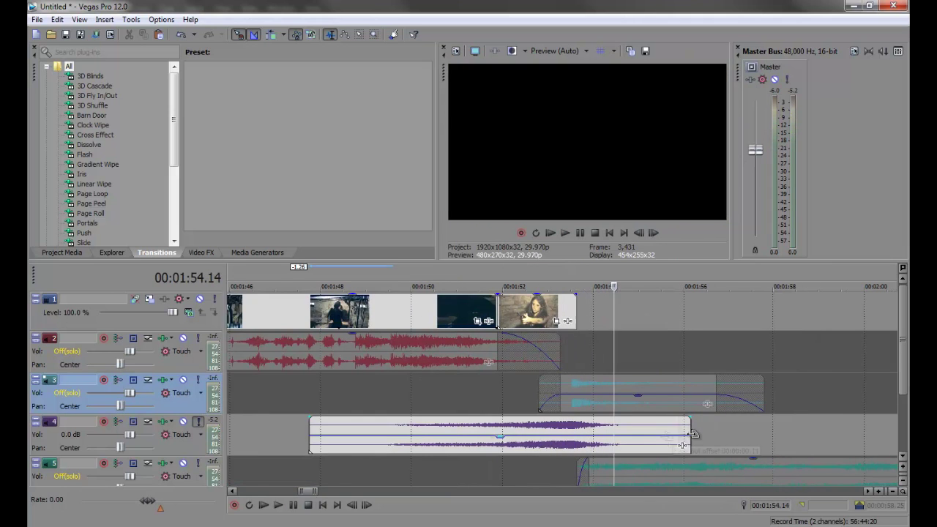
drag(689, 418, 638, 418)
drag(306, 436, 356, 438)
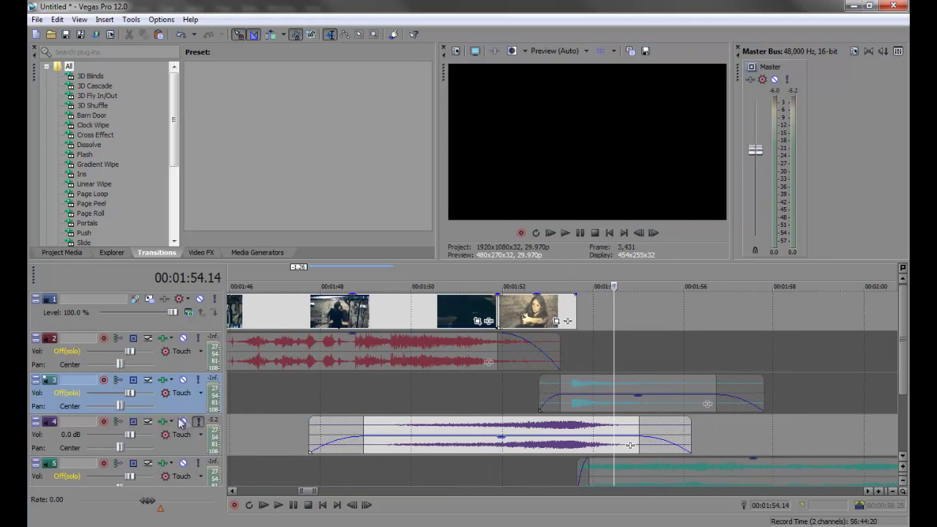
click(176, 424)
- Play the transition with all tracks audible and readjust the longer swell's gain to suit the mix
click(419, 409)
key(space)
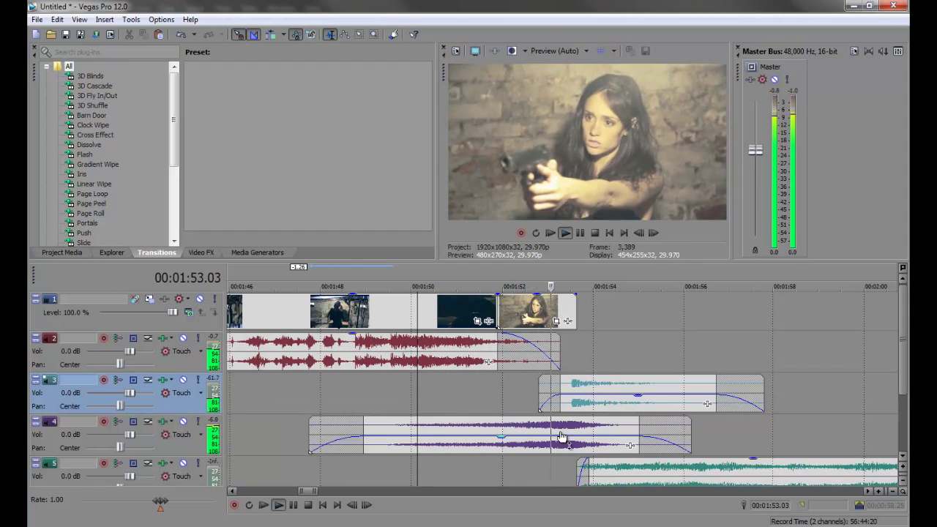
scroll(561, 437, down, 3)
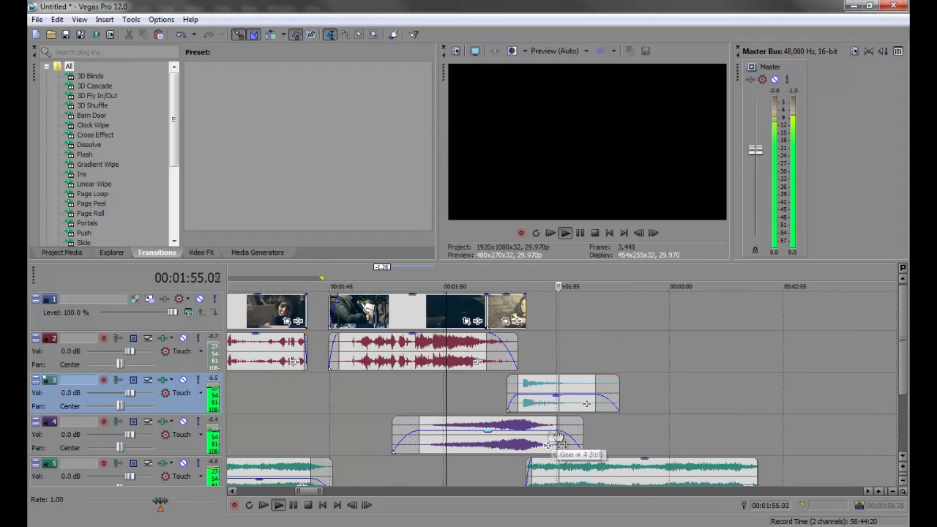
key(space)
- Audition the impact hits at about 00:04:01 and 00:04:19 in the sound effects file
scroll(662, 429, down, 10)
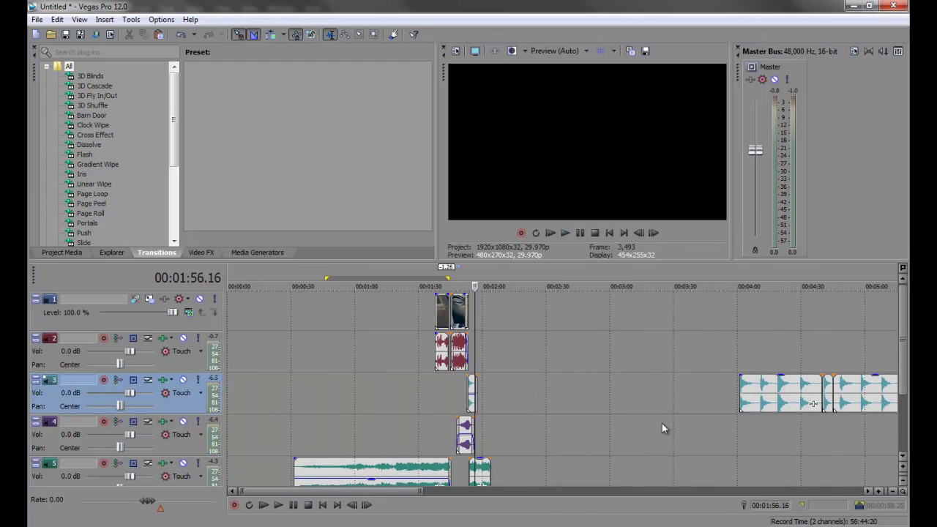
click(740, 393)
scroll(741, 393, up, 6)
key(space)
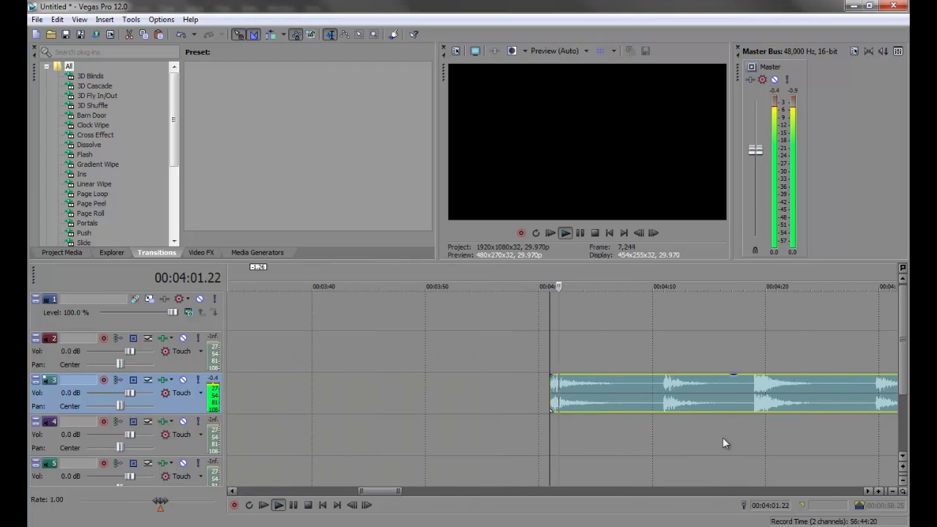
click(751, 433)
scroll(747, 435, down, 3)
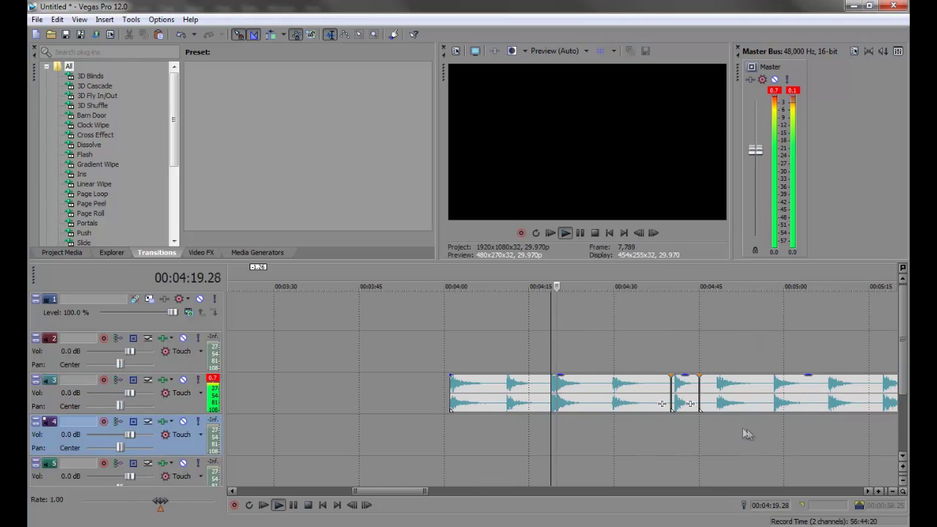
- Split the sound effects file before and after another impact hit to isolate a piece about nine seconds long, and copy it
click(717, 423)
scroll(720, 424, up, 3)
click(663, 428)
click(656, 404)
key(s)
click(755, 407)
key(s)
click(687, 402)
key(Return)
- Paste the copied impact hit on track 3 near the end of the first dialogue clip, at about 00:01:43.18
scroll(687, 398, down, 10)
click(295, 400)
scroll(300, 404, up, 6)
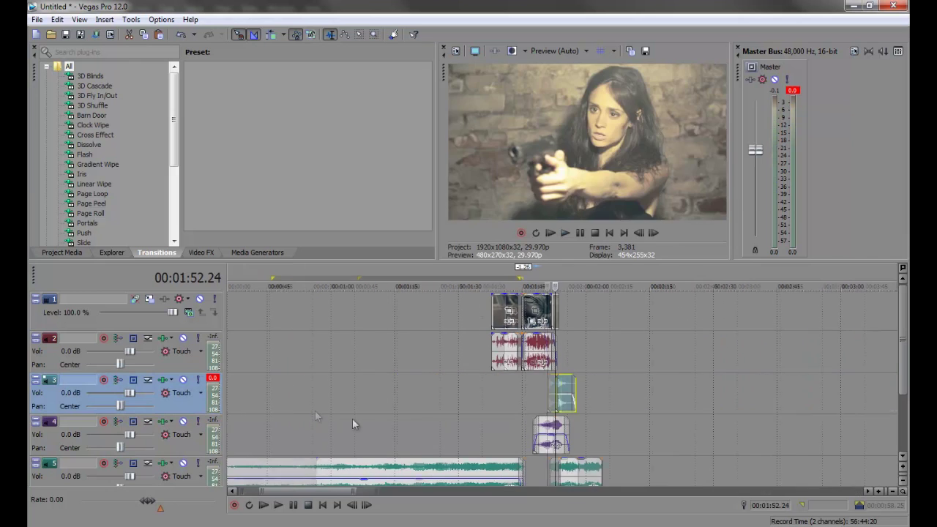
click(504, 402)
scroll(512, 411, up, 7)
key(ctrl+z)
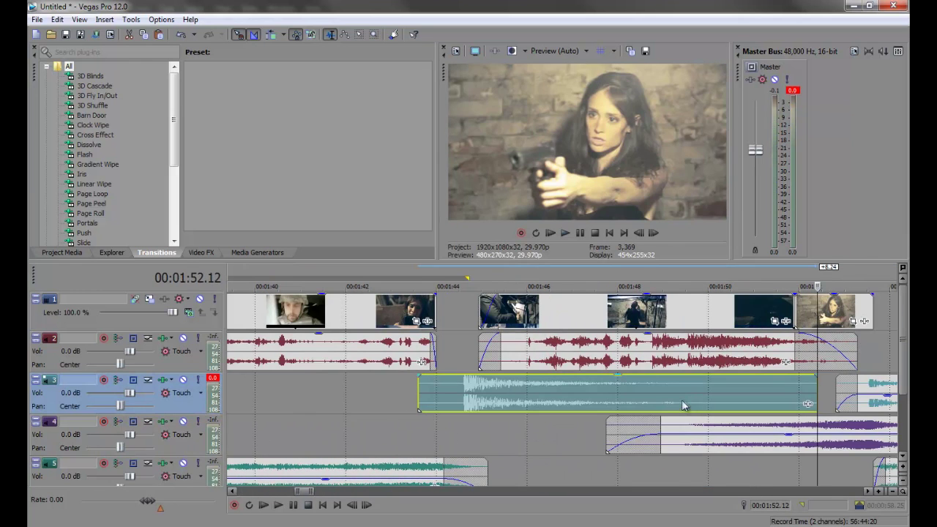
- Trim about two seconds off the new impact hit's end and add a smooth fade-out of about 2.6 seconds and a short fade-in
drag(810, 394, 601, 381)
right_click(605, 376)
click(631, 442)
drag(419, 376, 436, 377)
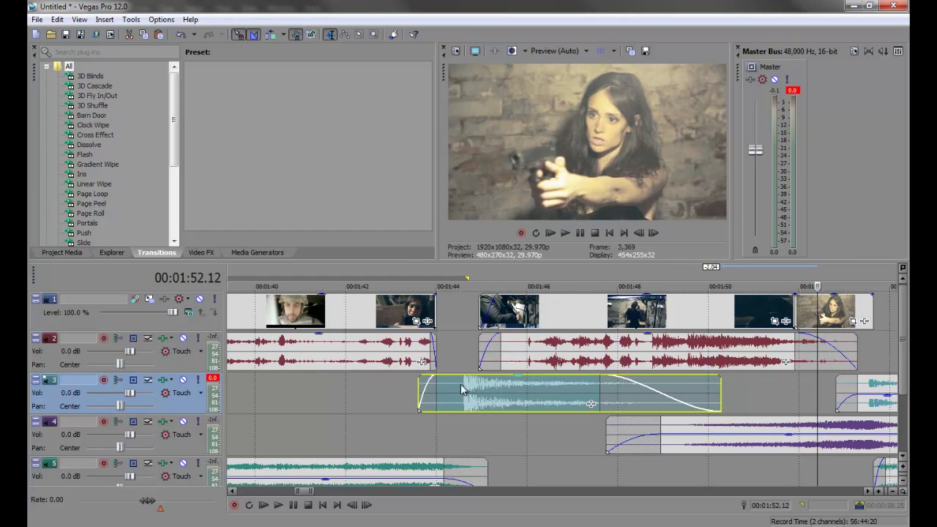
- Move the new impact hit to start at about 00:01:43, with its attack on the first video clip's end
drag(498, 389, 470, 389)
scroll(432, 392, up, 2)
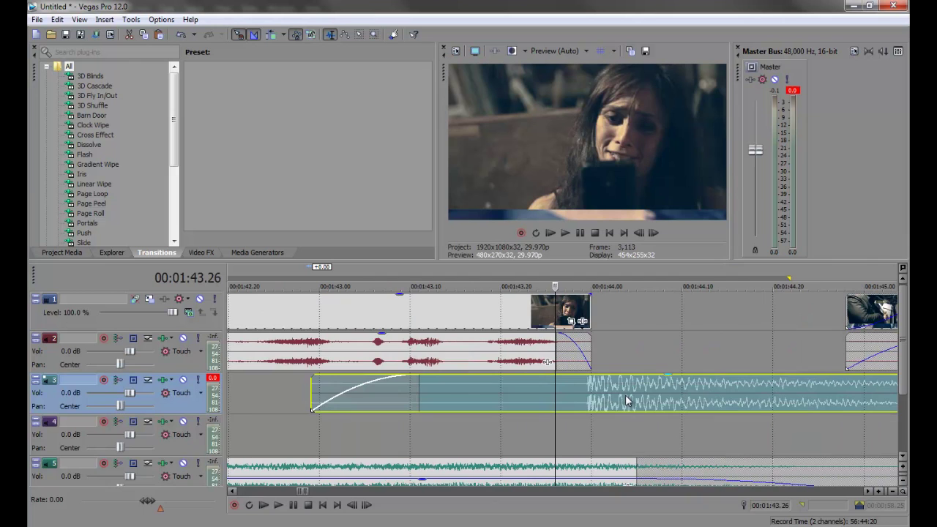
scroll(611, 406, up, 1)
- Play the gap between the two dialogue clips repeatedly and lower the new impact hit's gain
click(506, 428)
key(space)
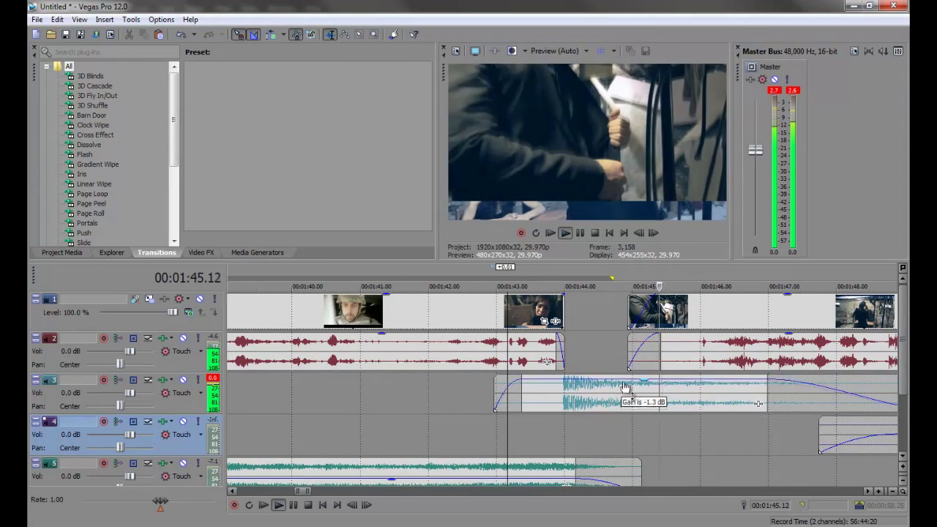
click(539, 439)
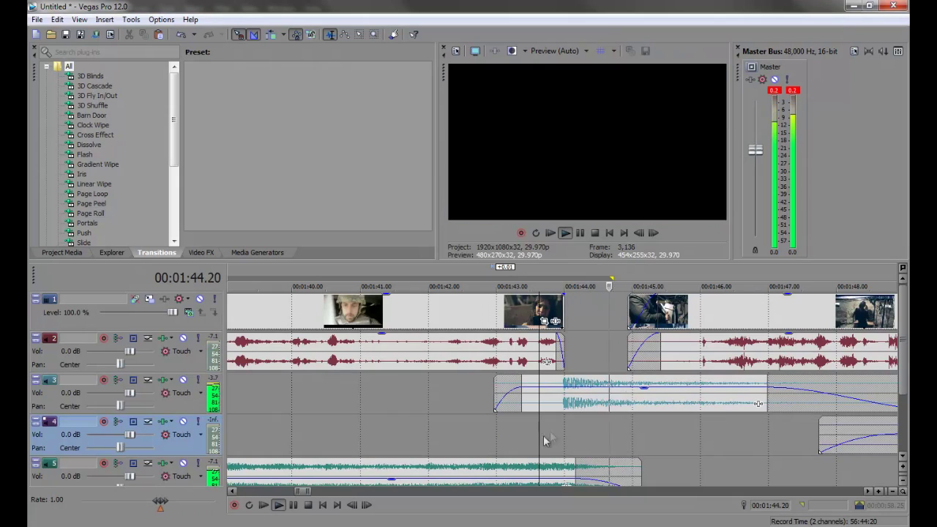
scroll(510, 470, down, 4)
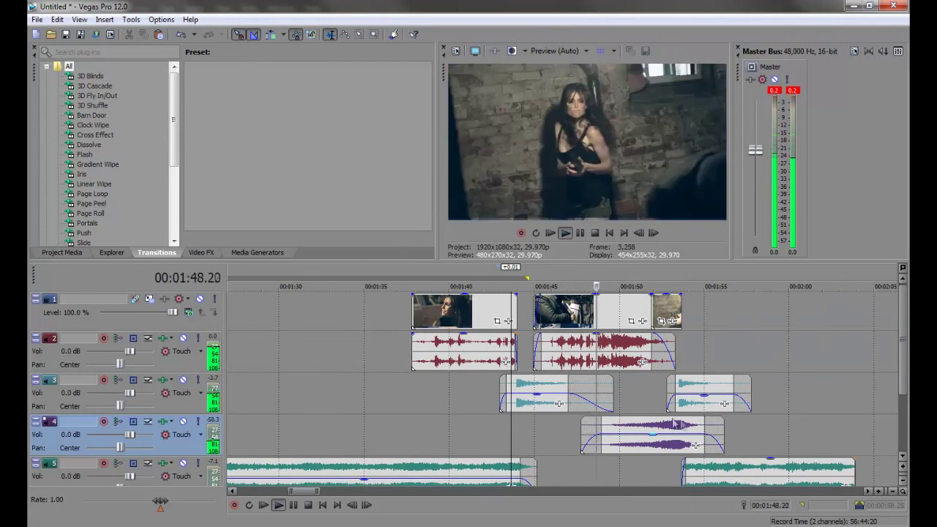
- Play on through the final transition, stop at about 00:01:56, and slightly lower the longer swell's gain
scroll(707, 369, up, 3)
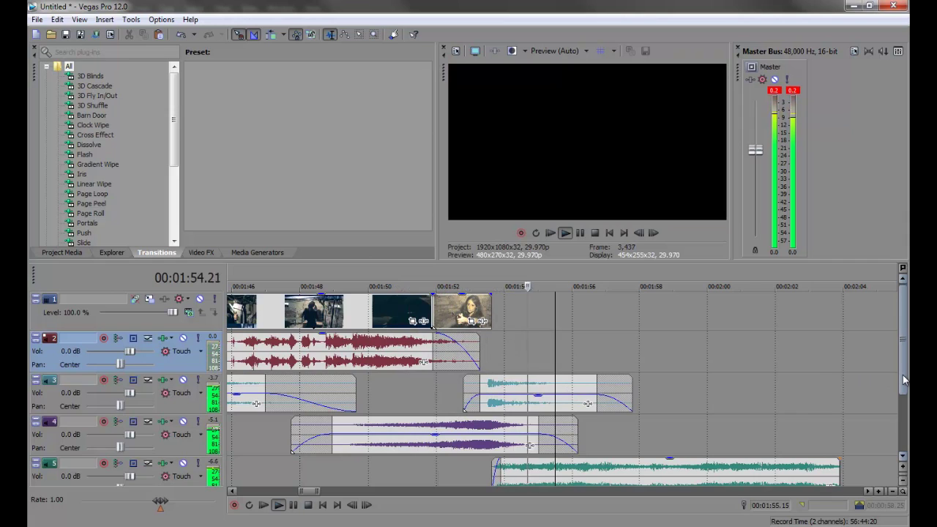
key(Return)
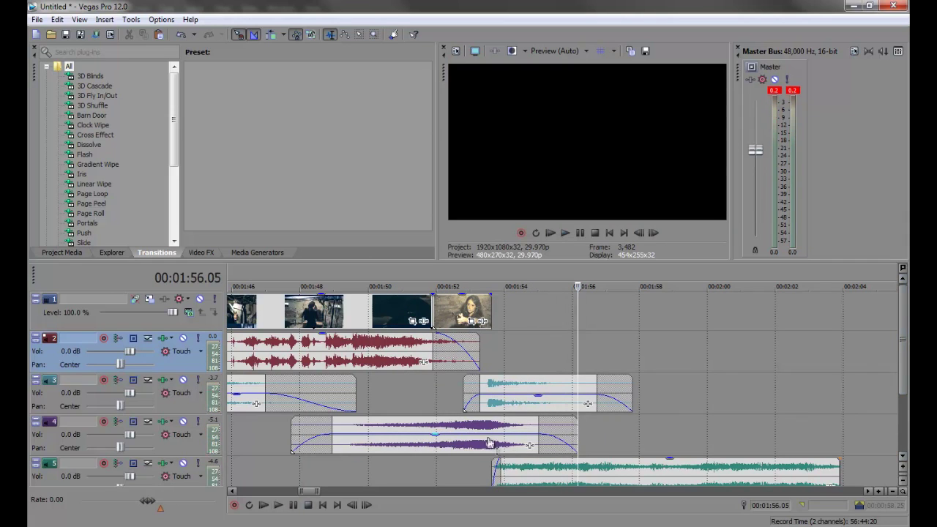
drag(489, 442, 491, 445)
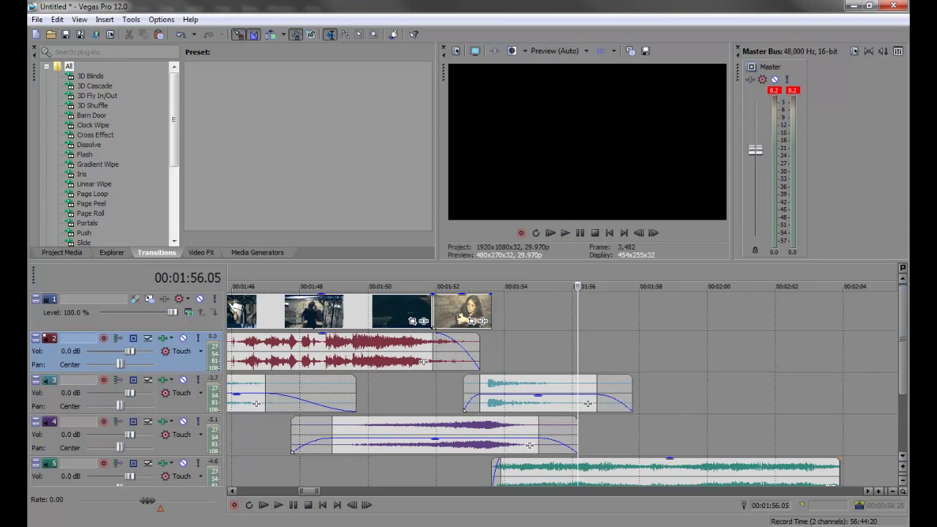
- Insert a video track above the clips and place a default Titles & Text event on it at 00:01:53.19
right_click(211, 328)
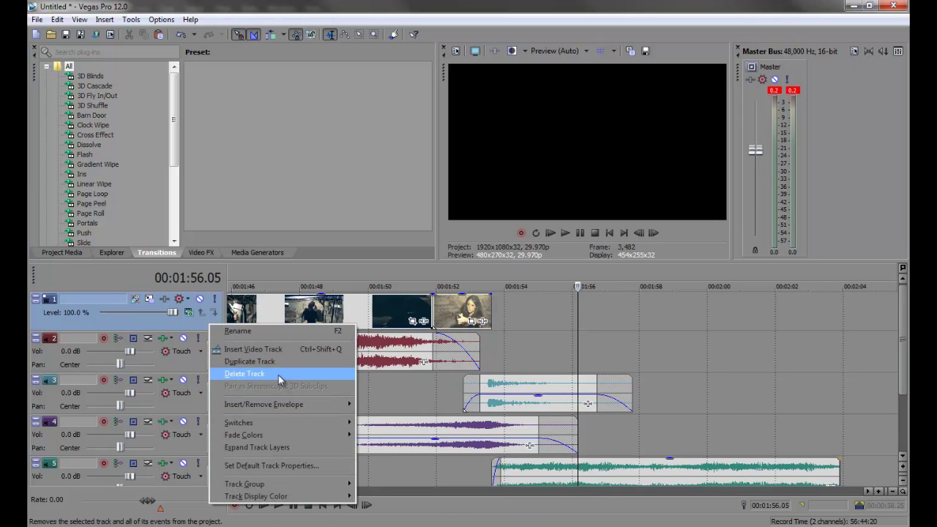
click(274, 350)
click(502, 363)
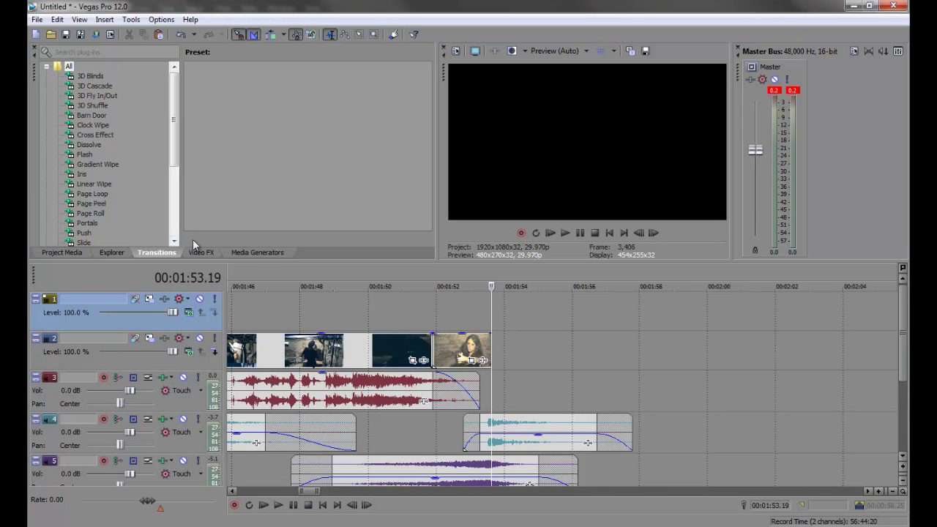
click(259, 252)
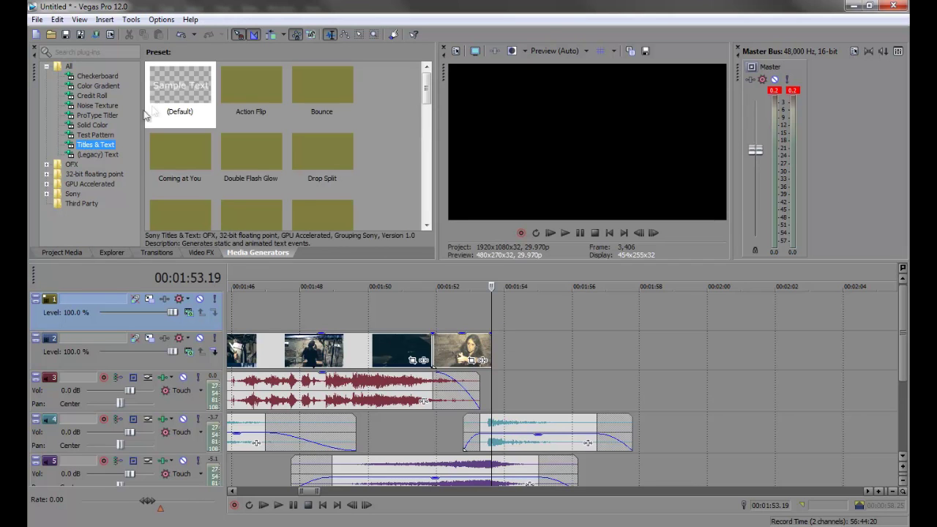
drag(293, 207, 494, 305)
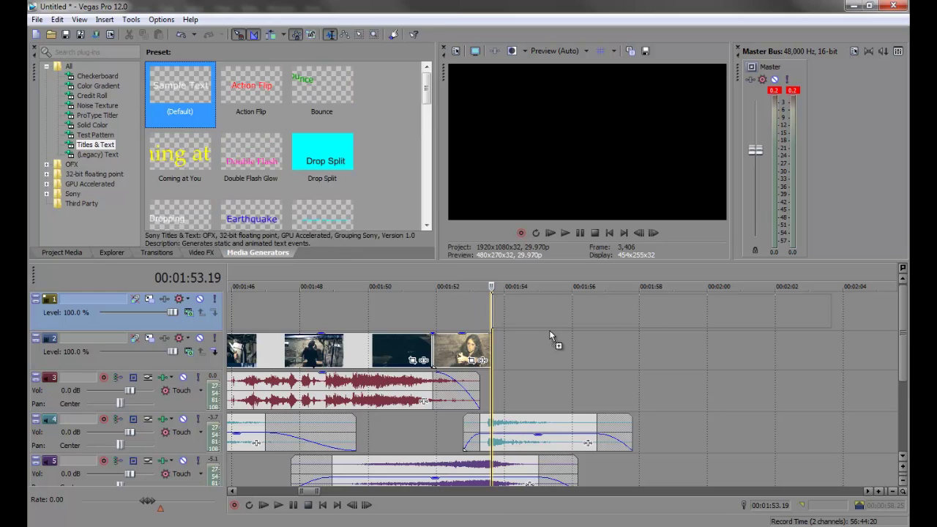
drag(551, 336, 552, 336)
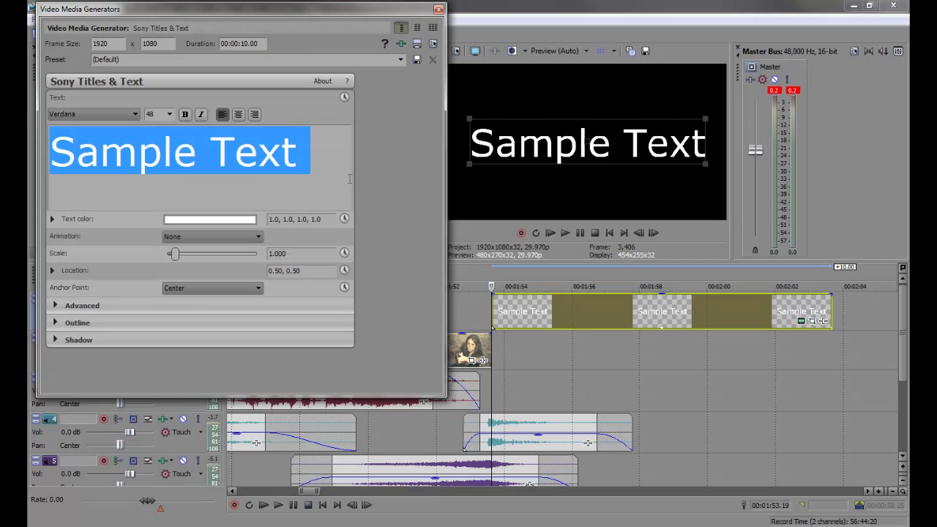
- Replace the title's sample text with LAST BREATH and set its font to Impact
text(LAST BREATH)
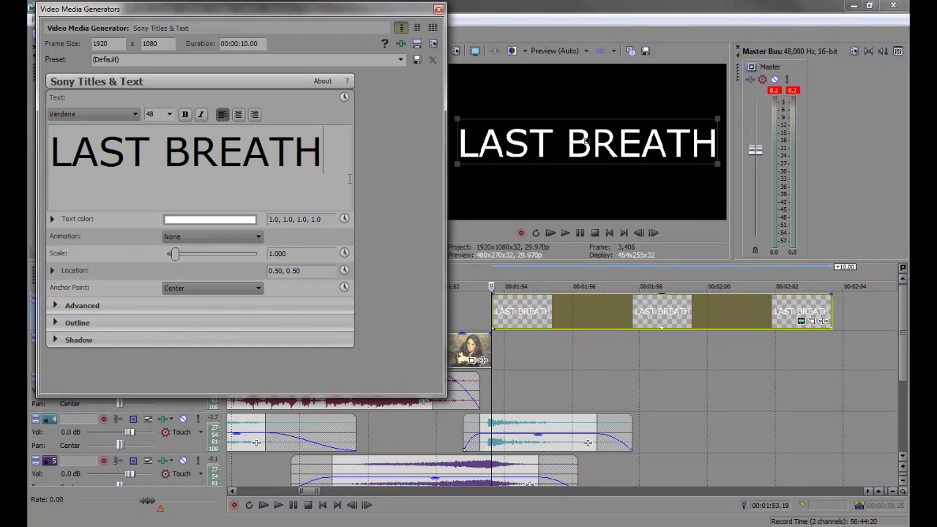
key(ctrl+a)
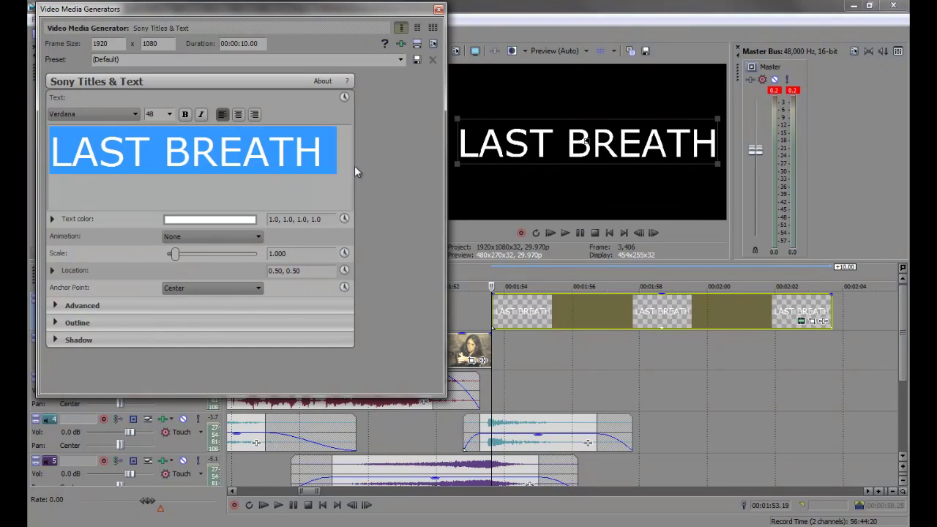
click(83, 114)
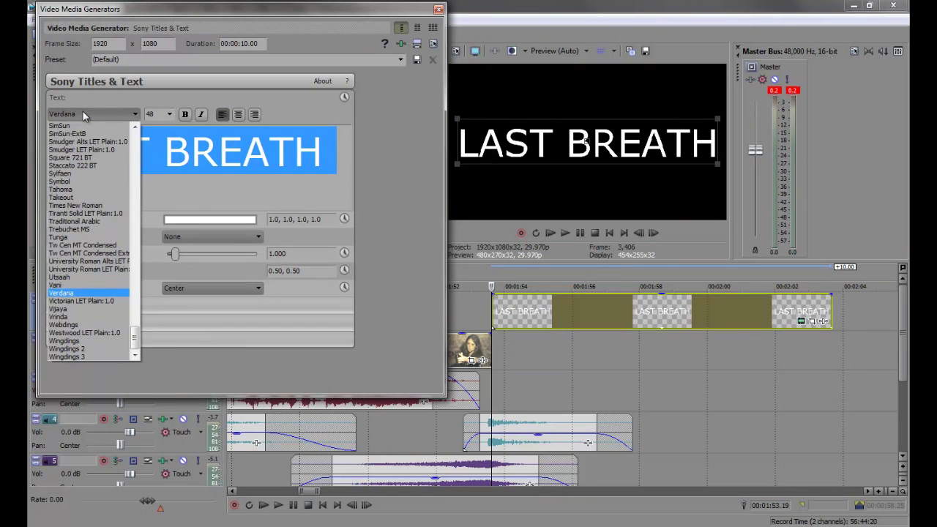
key(i)
click(84, 127)
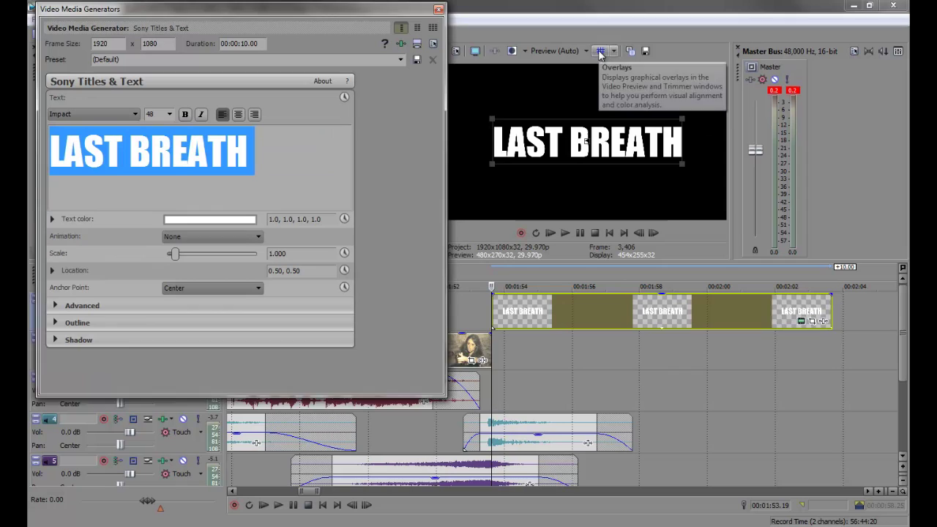
- Show the safe-area overlay in the preview, set the title's font size to 36, and close the title settings
click(600, 53)
click(161, 115)
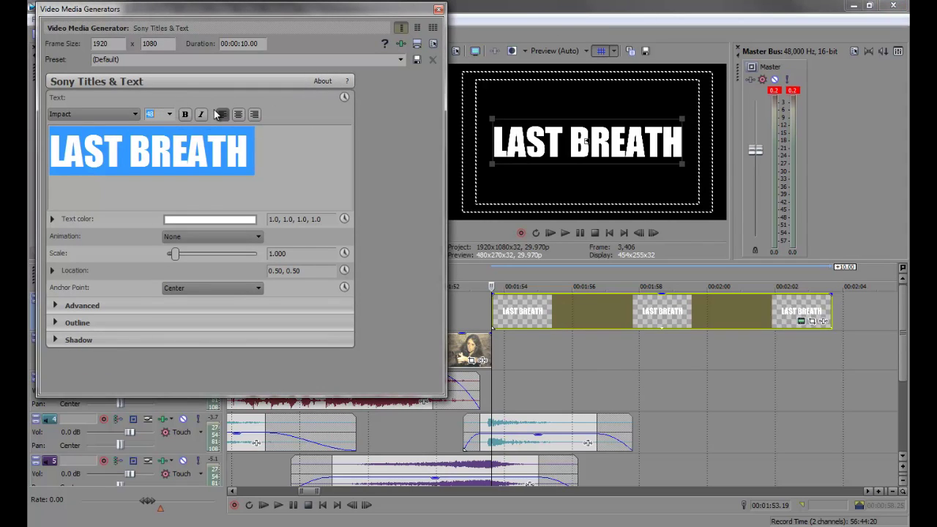
text(36)
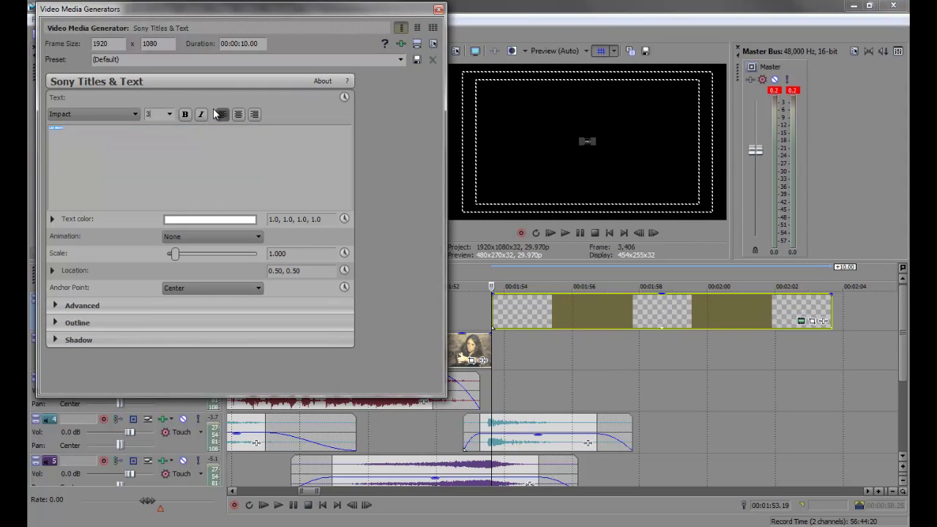
click(438, 9)
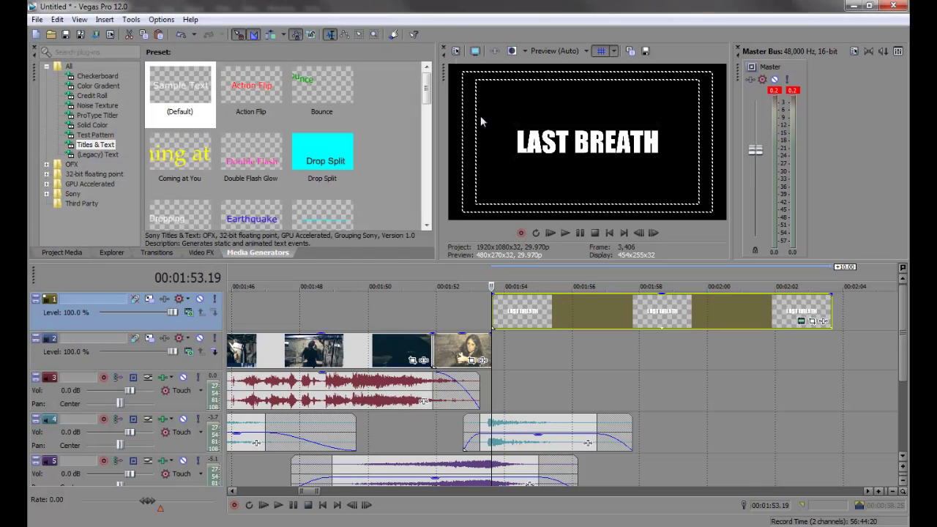
- Make a time selection over the start of the title, from 00:01:53.19 to 00:01:55.23
double_click(533, 315)
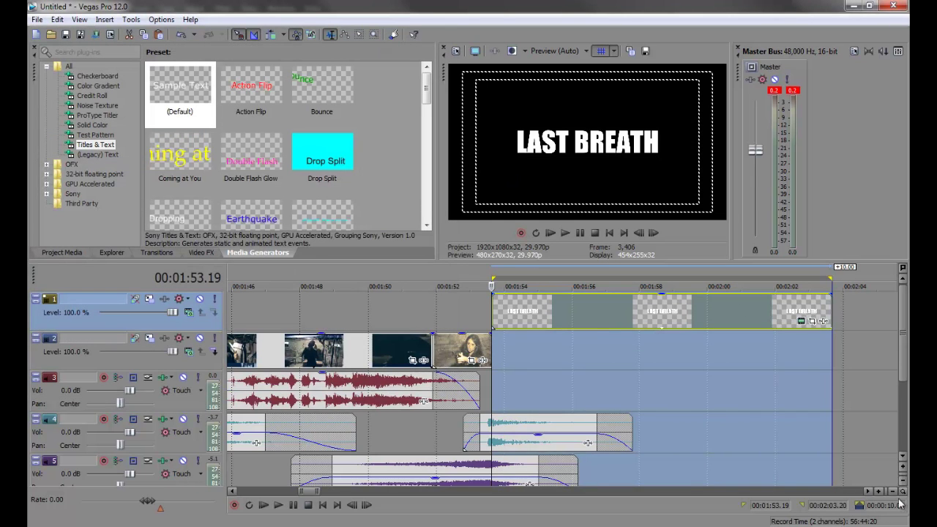
drag(817, 280, 565, 280)
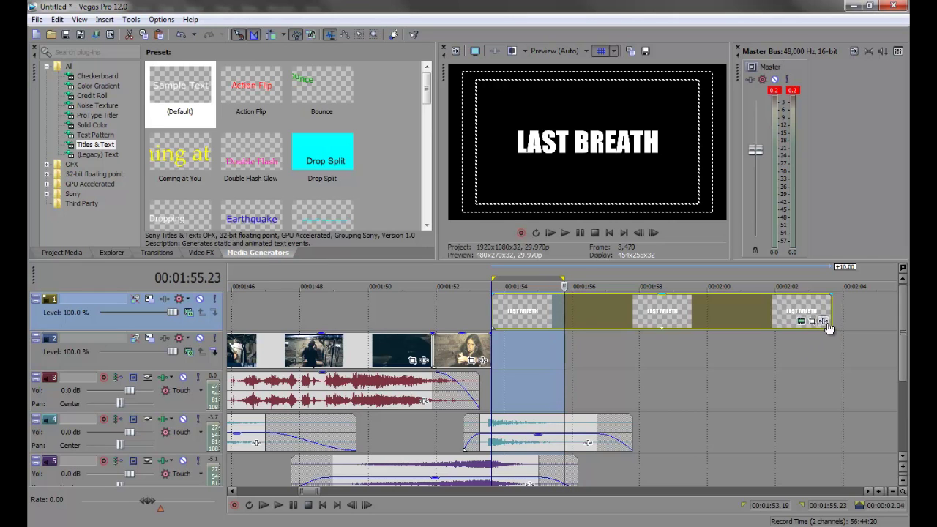
- Trim the LAST BREATH title to the end of the time selection, give it a fade-out, and play the result
drag(827, 318, 539, 292)
click(480, 318)
key(space)
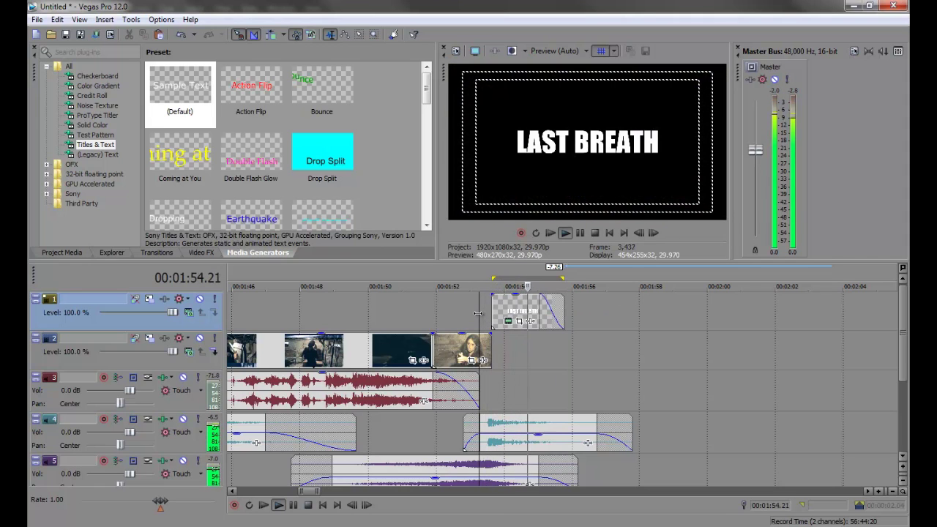
key(space)
- Animate a subtle zoom-out on the LAST BREATH title by slightly enlarging its Pan/Crop frame, and play the result
click(522, 322)
click(520, 321)
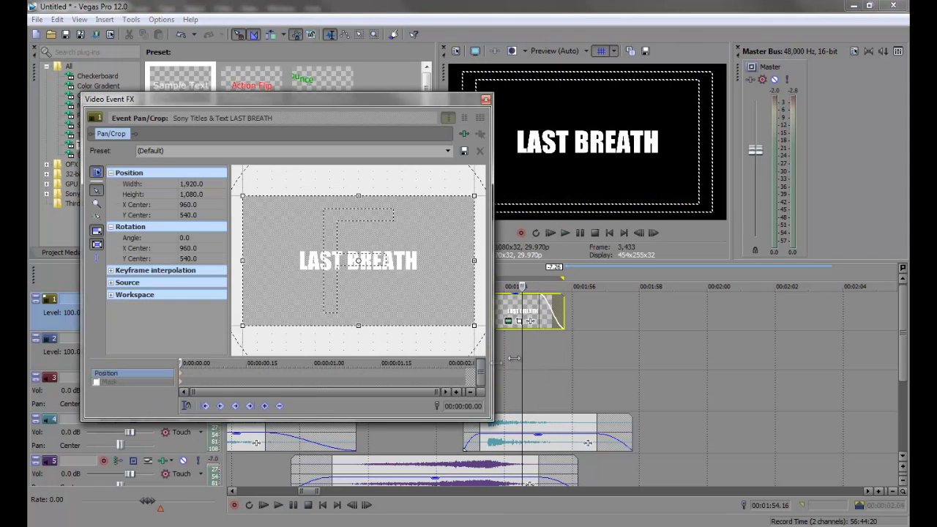
drag(474, 325, 478, 329)
click(486, 99)
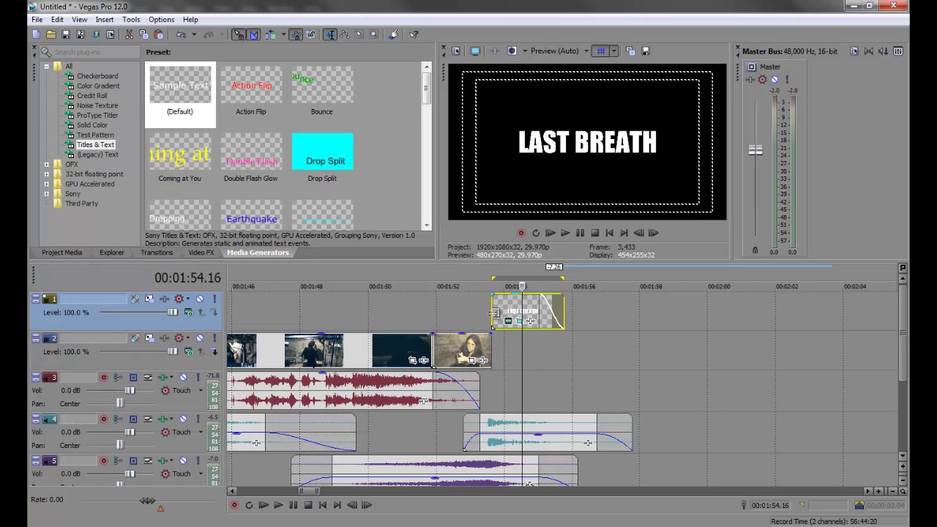
click(485, 311)
key(space)
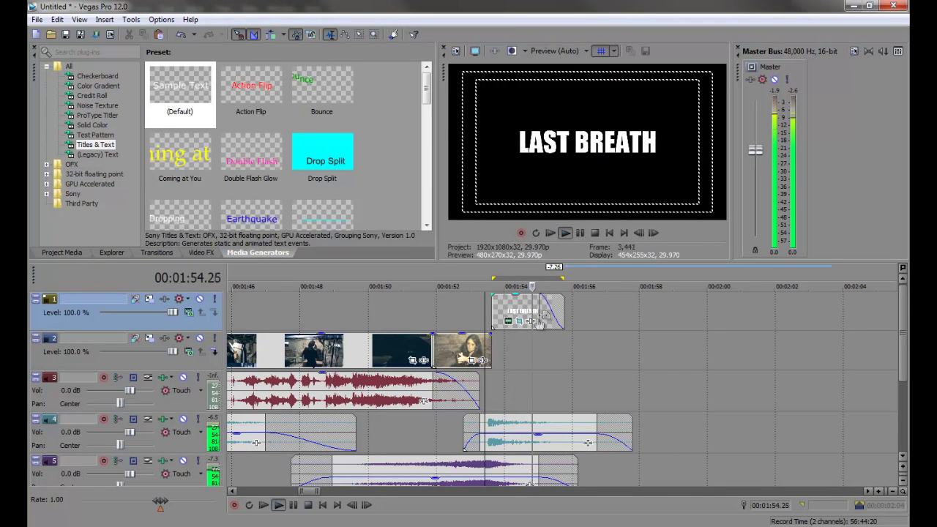
key(space)
- Copy the LAST BREATH title and paste it at 00:01:55.23 as a new copy of the source media
click(507, 311)
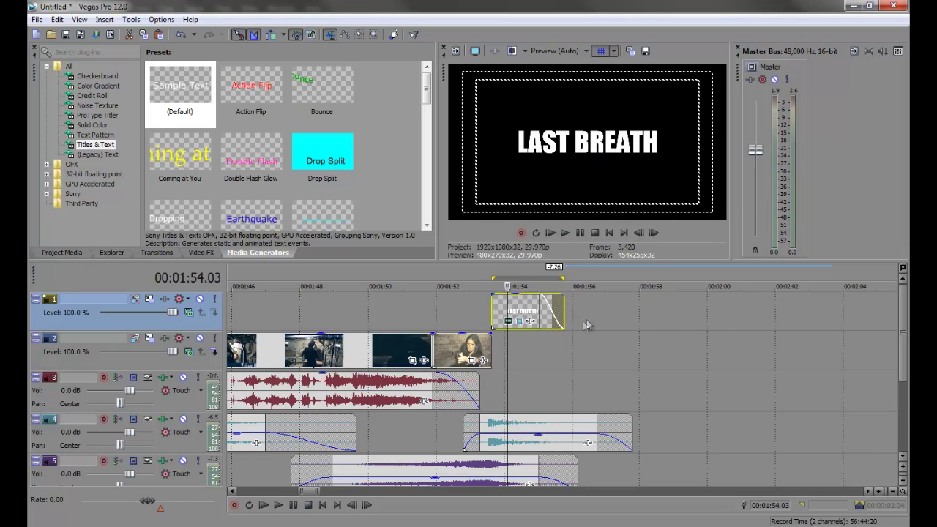
click(564, 310)
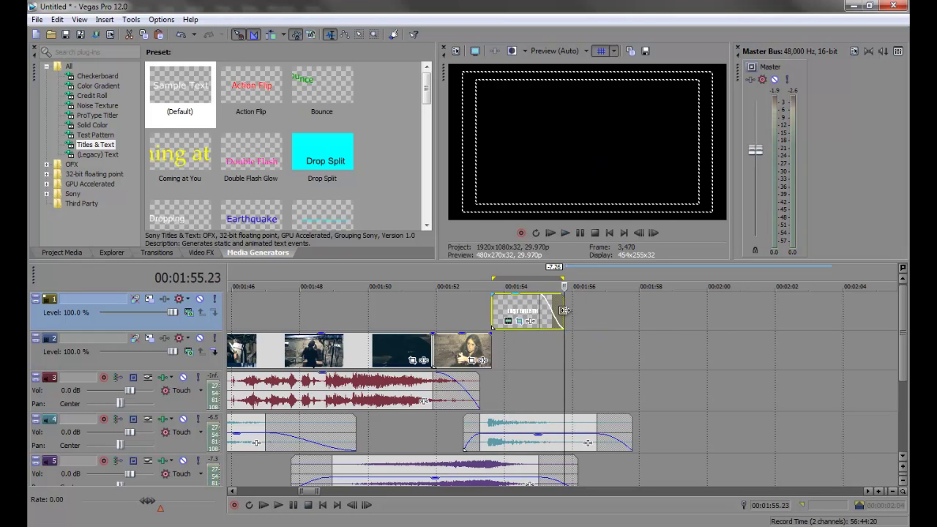
key(ctrl+v)
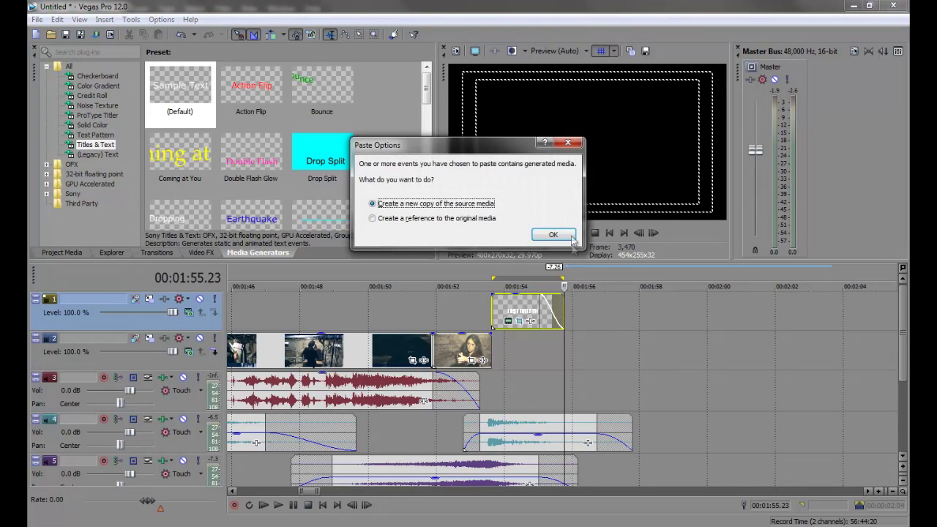
click(556, 235)
- Add a fade-in of about 10 frames to the pasted title and shorten it to about 00:00:01.08
click(585, 326)
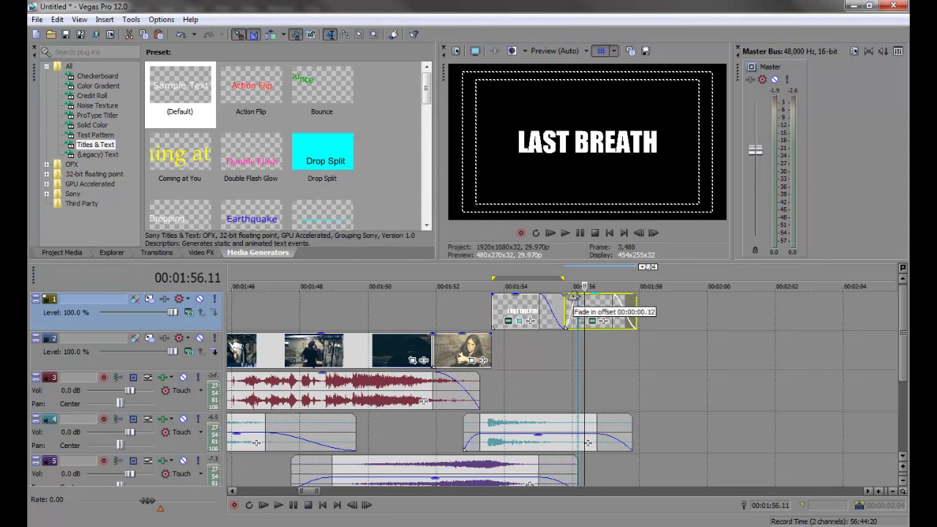
double_click(597, 306)
scroll(695, 277, up, 2)
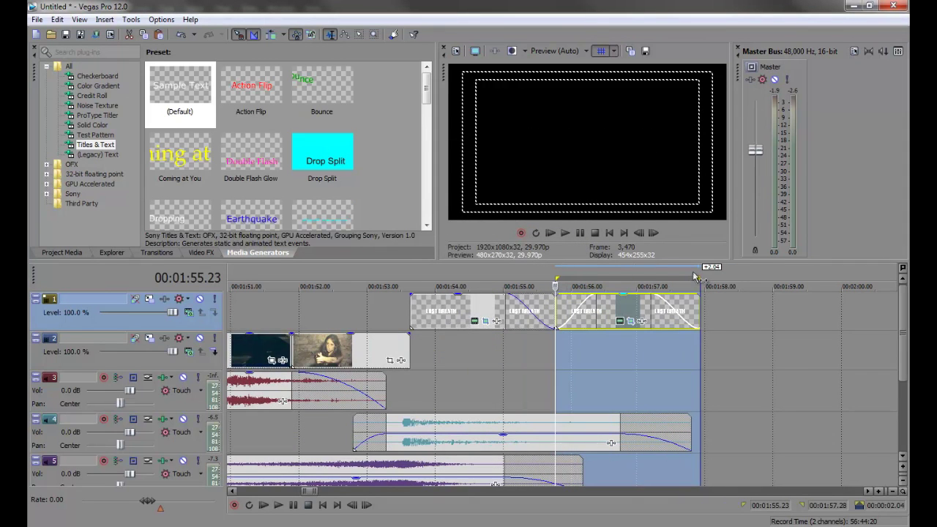
drag(698, 277, 633, 283)
drag(699, 311, 642, 311)
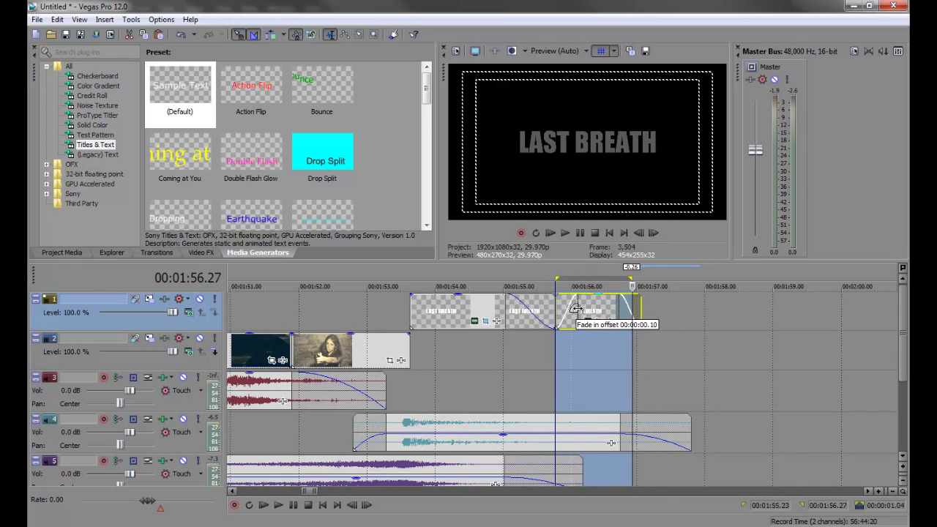
- Center the second title's text and replace it with COMING SOON
click(594, 311)
click(588, 320)
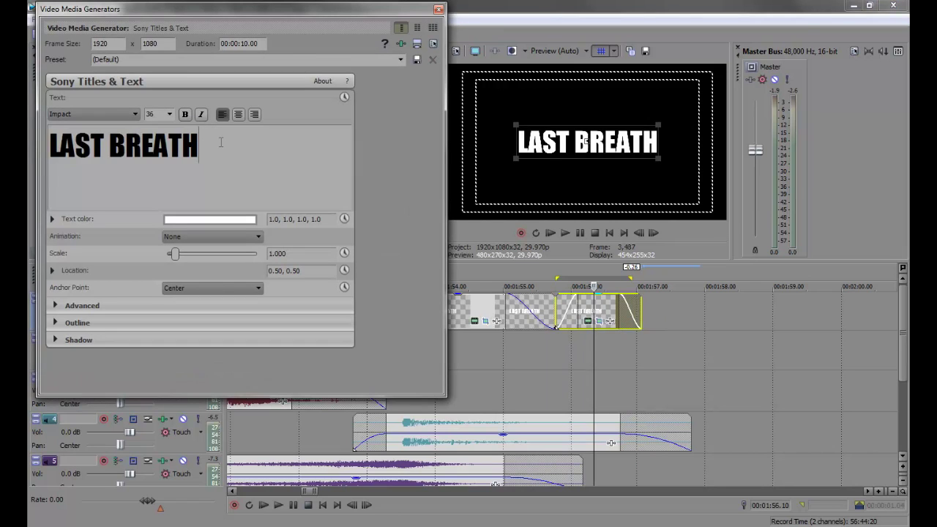
key(ctrl+a)
click(239, 118)
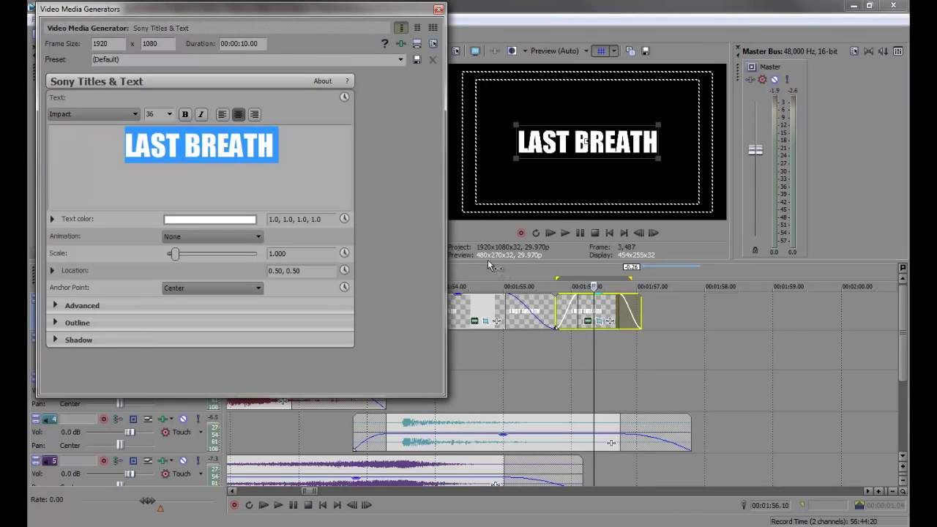
text(COMING SON)
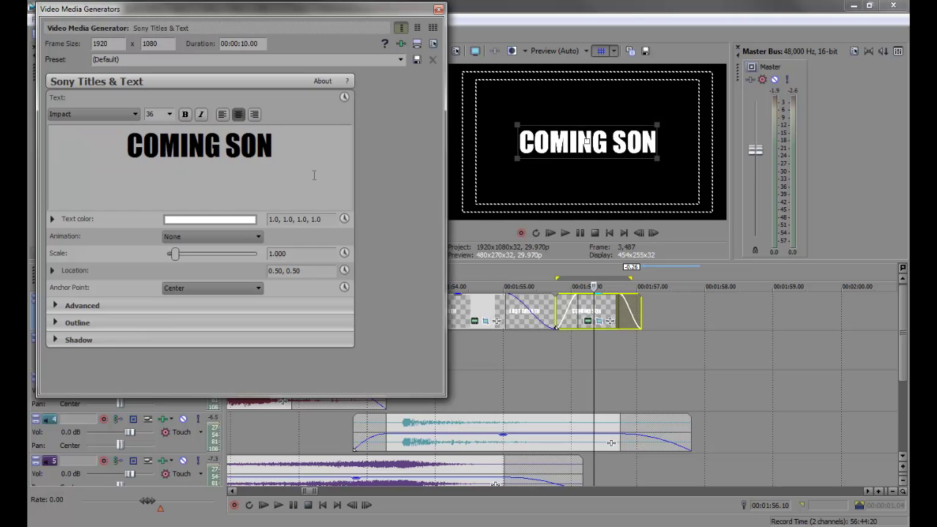
key(BackSpace)
text(ON)
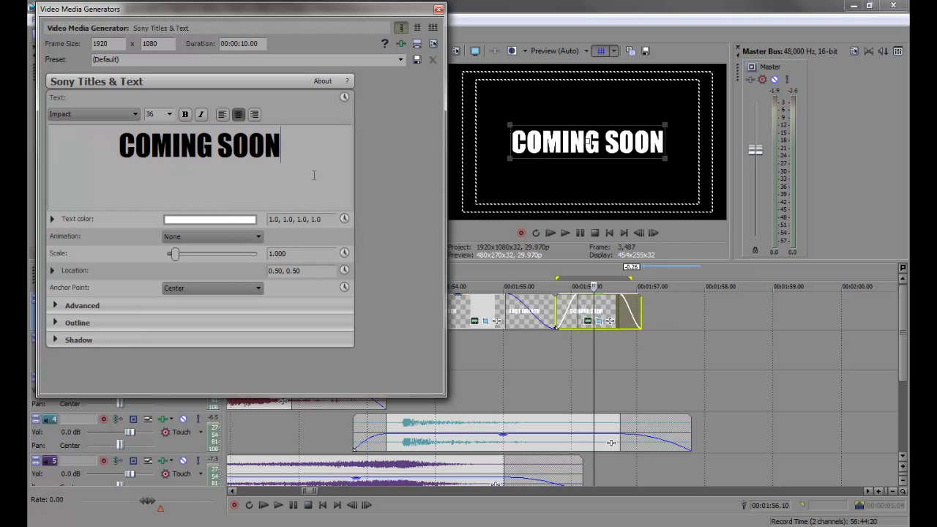
- Set the COMING SOON text's font size to 18 and close the title settings
drag(308, 156, 207, 126)
click(170, 115)
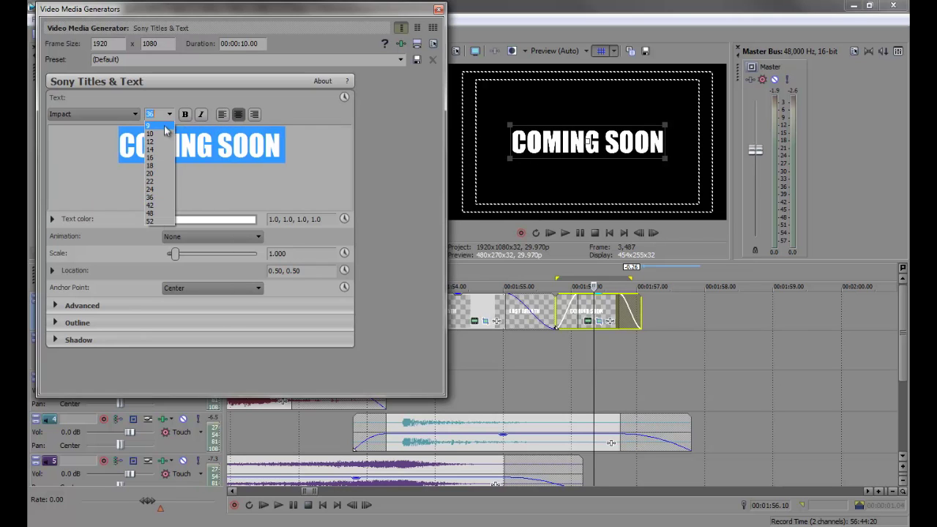
click(158, 136)
click(170, 115)
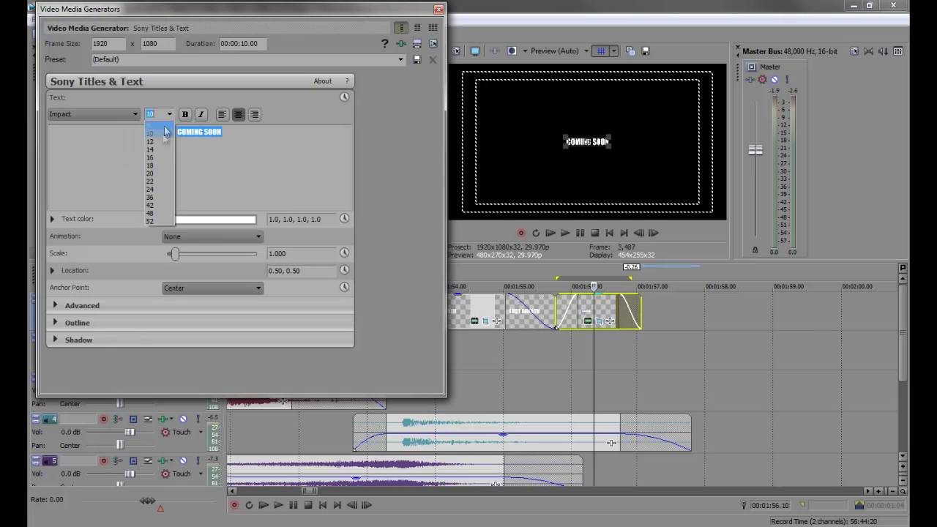
click(160, 156)
click(168, 115)
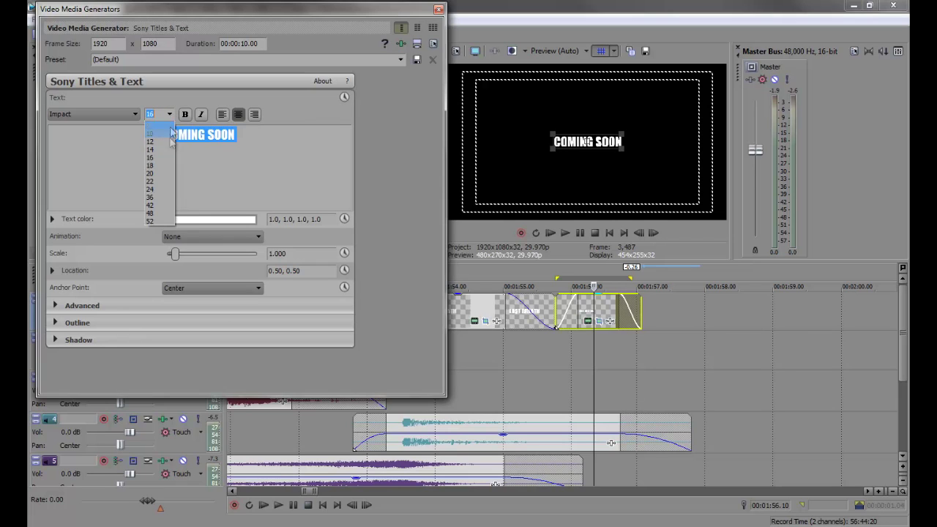
click(161, 167)
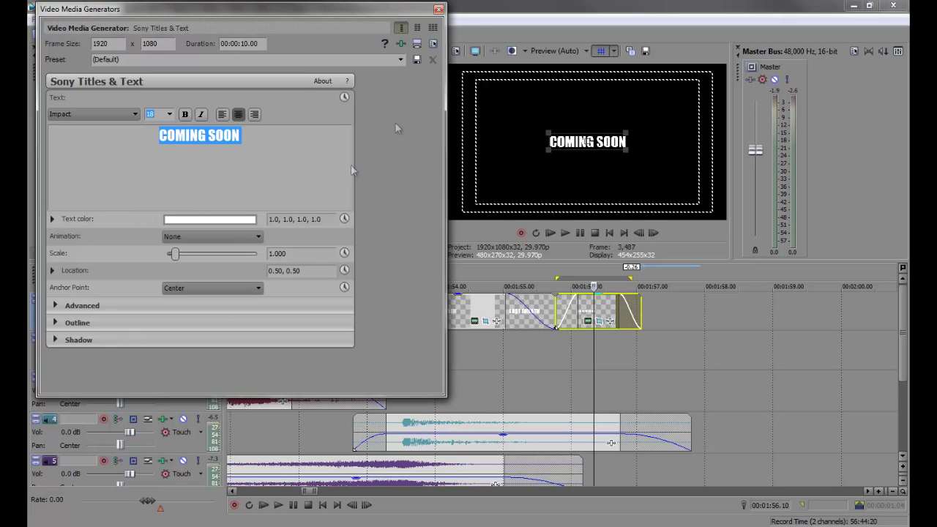
click(438, 9)
- Paste a copy of the COMING SOON title on the same track at about 00:01:58.06 as new source media
click(605, 311)
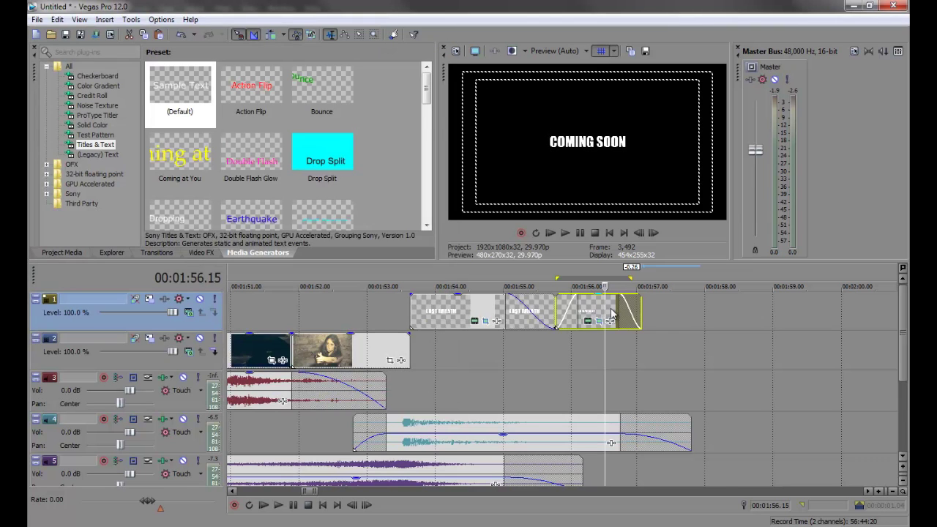
click(717, 315)
key(ctrl+v)
key(Return)
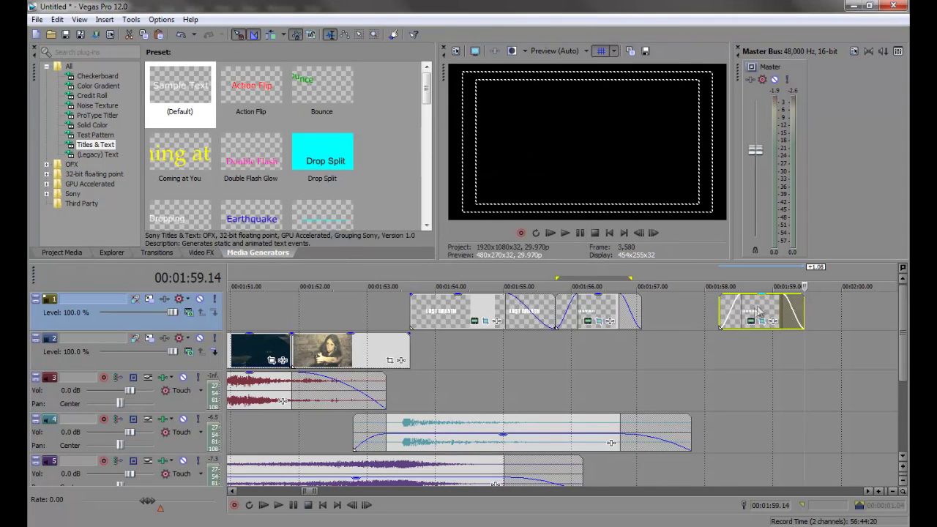
click(751, 322)
triple_click(219, 149)
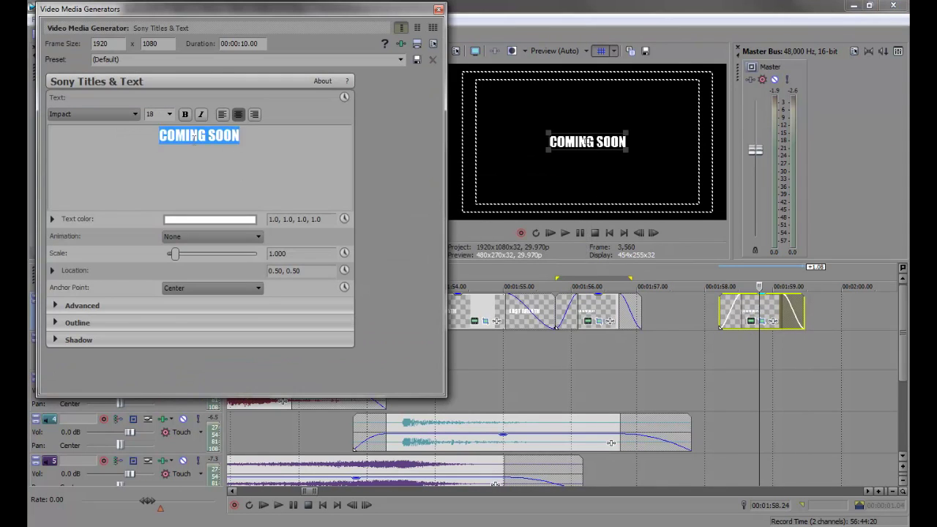
text(WWW.)
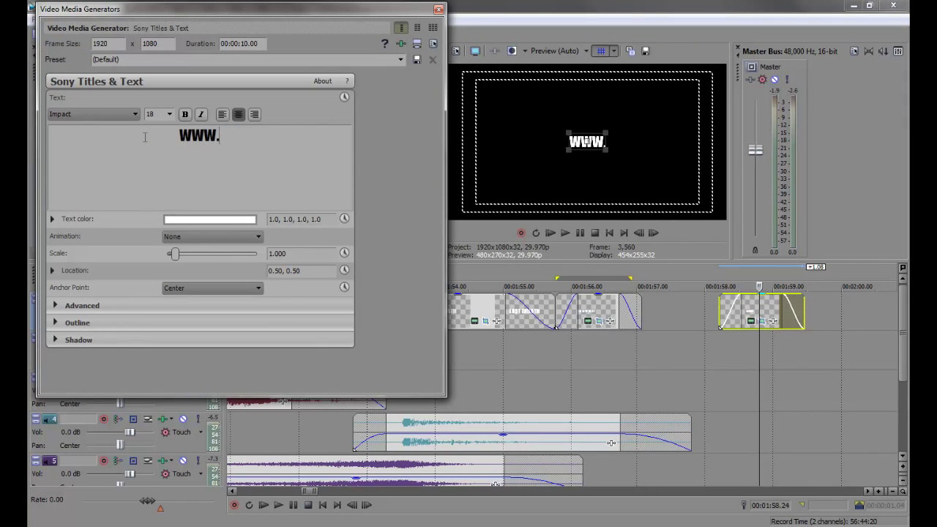
text(CCFILMS.CA)
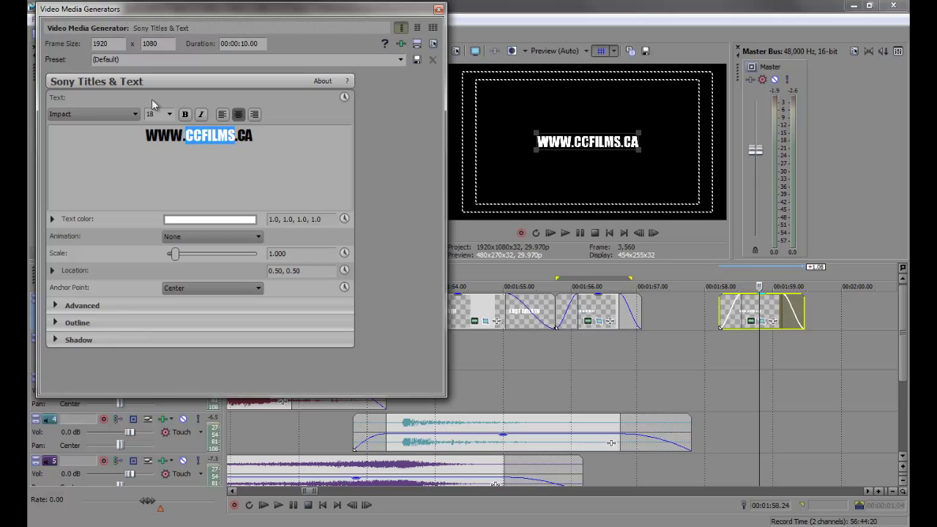
click(168, 116)
click(149, 197)
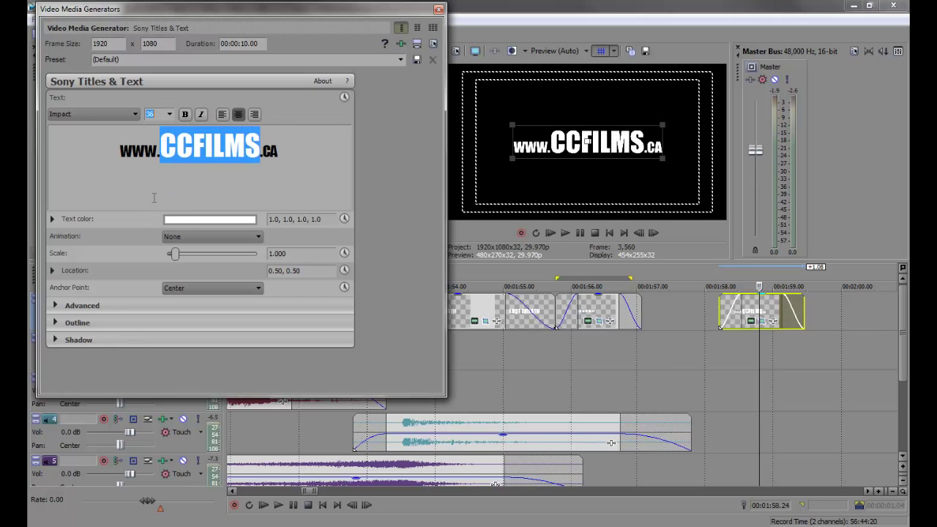
click(310, 159)
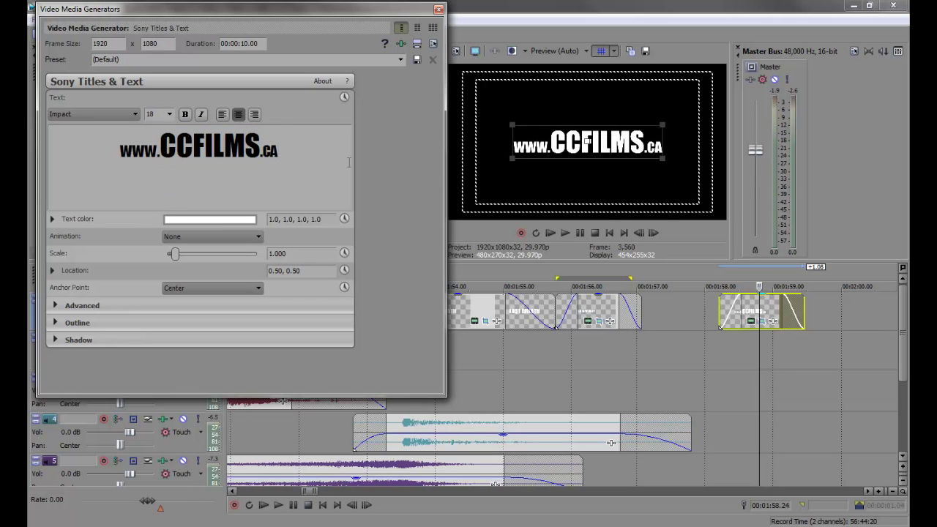
scroll(349, 162, down, 2)
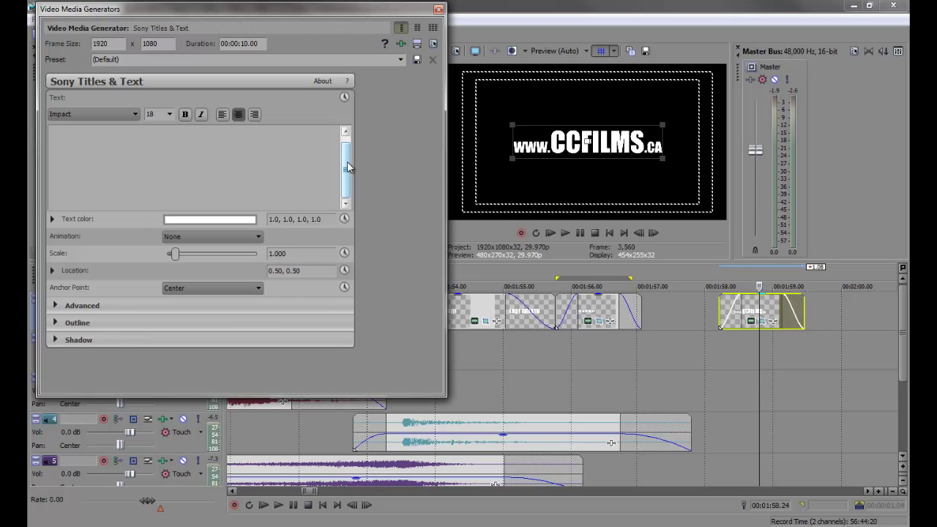
key(Return)
key(Return)
text(For)
key(BackSpace)
key(BackSpace)
key(BackSpace)
text(Th)
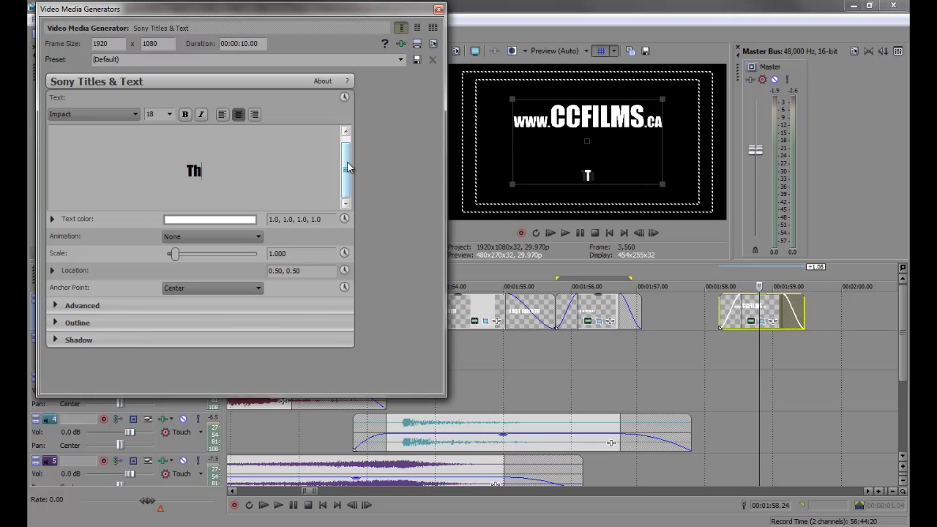
text(is film is not rated)
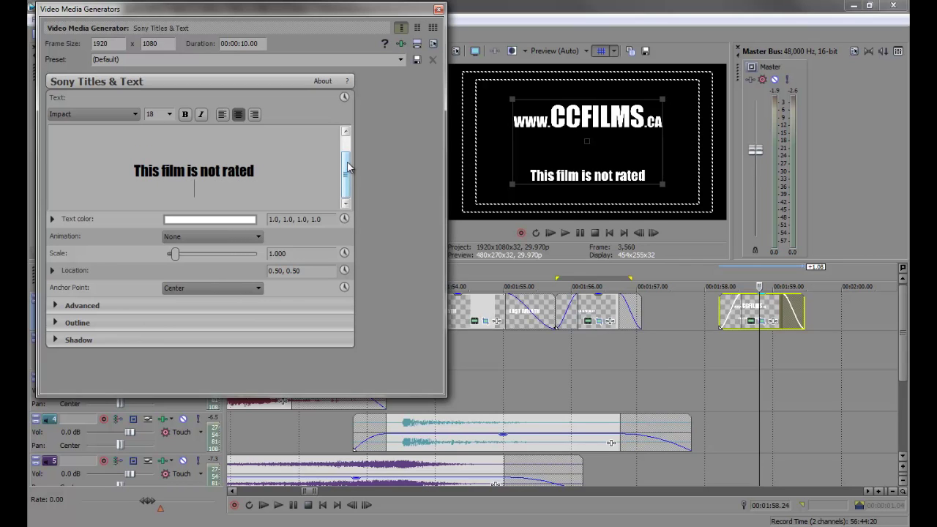
key(Return)
text(For more informa)
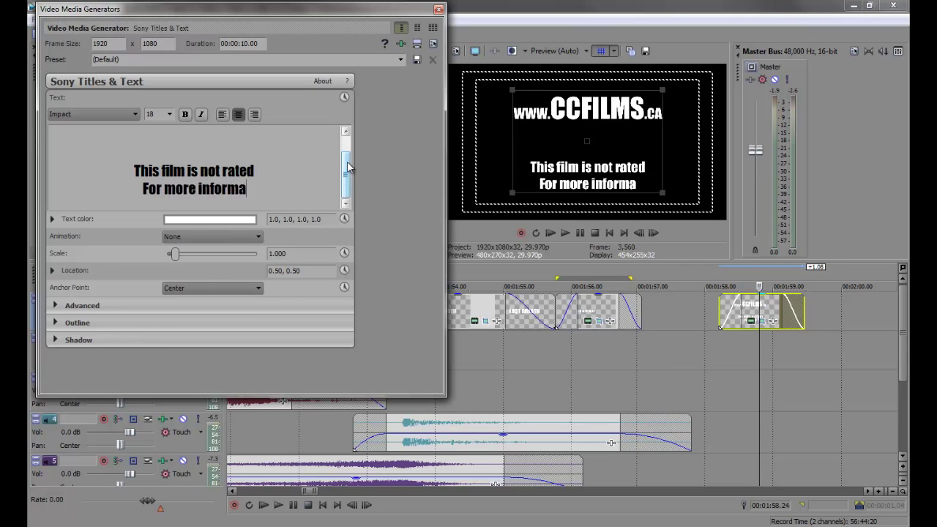
text(tion go to www.)
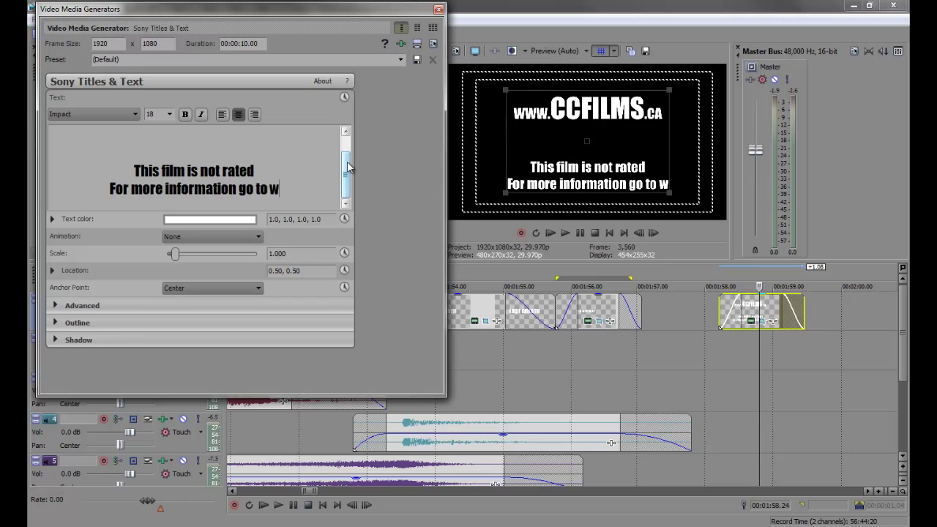
text(at)
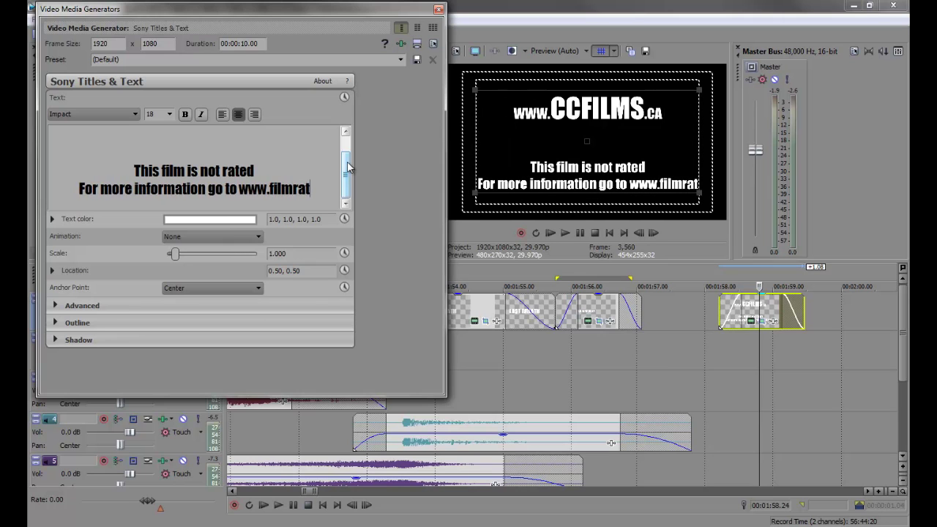
text(ings.com)
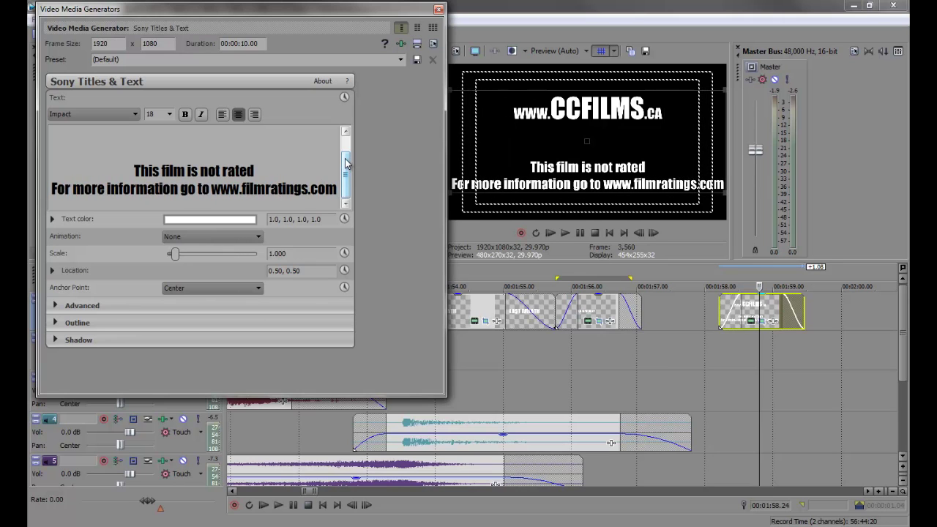
- Set the font size of the two rating lines below the web address to 5
key(ctrl+a)
click(170, 114)
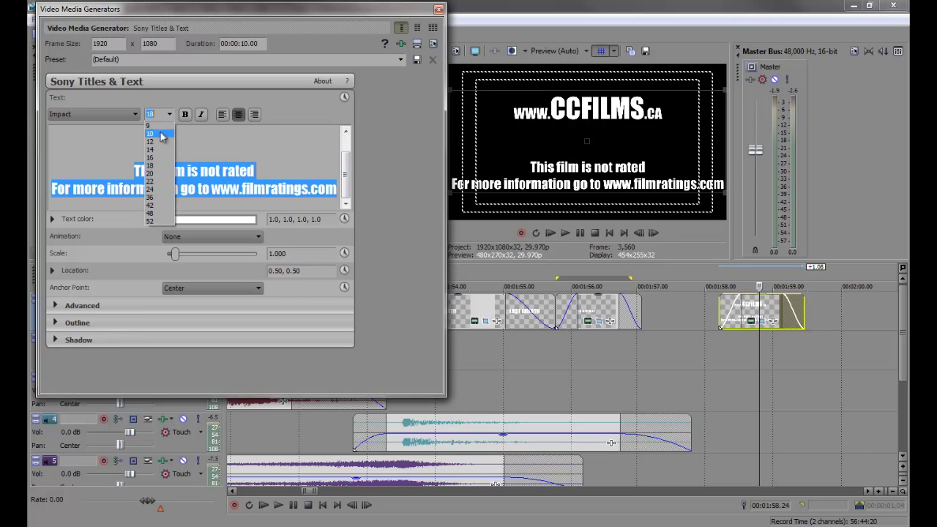
click(157, 135)
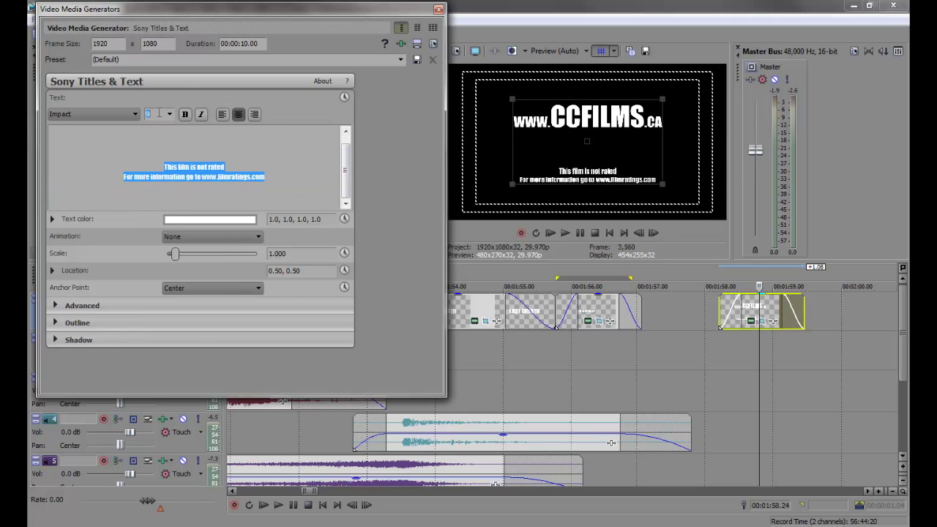
text(6)
key(BackSpace)
text(5)
key(Return)
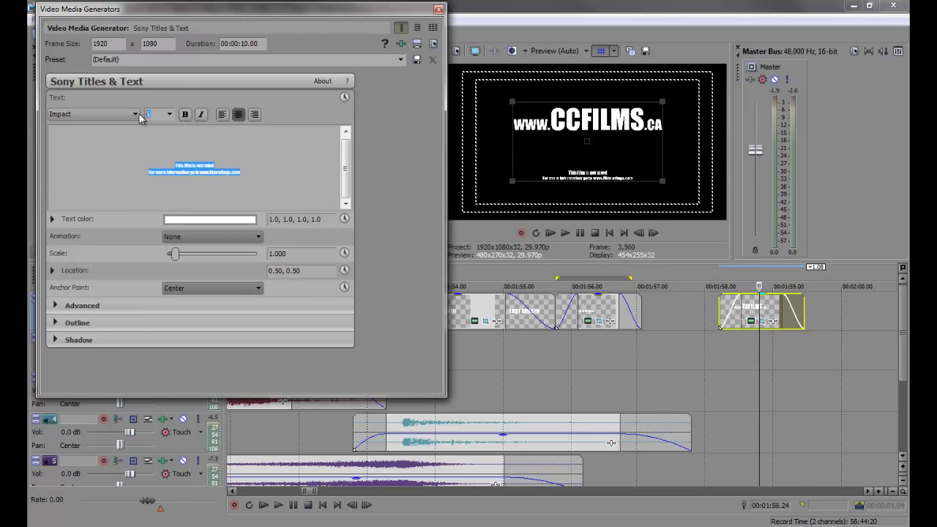
- Set the two rating lines' font size to 7 and lower the website title to location 0.50, 0.40
text(7)
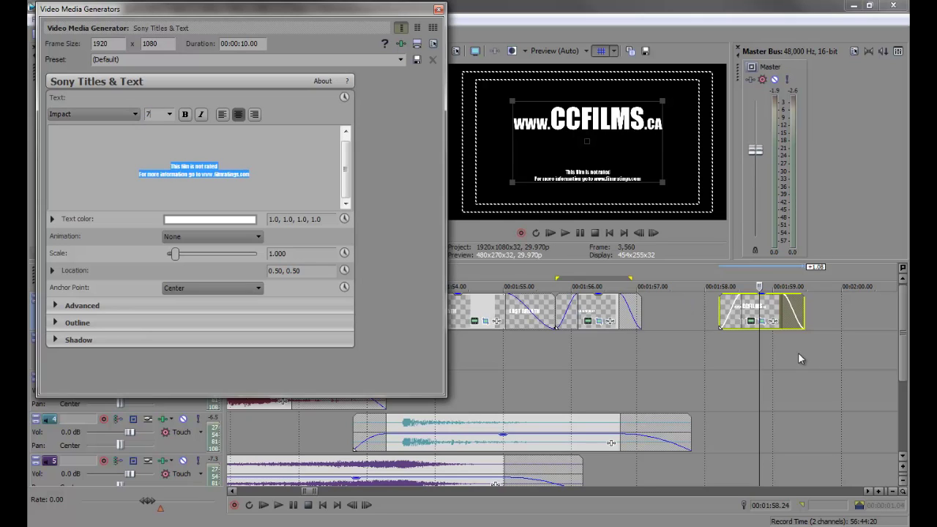
click(62, 270)
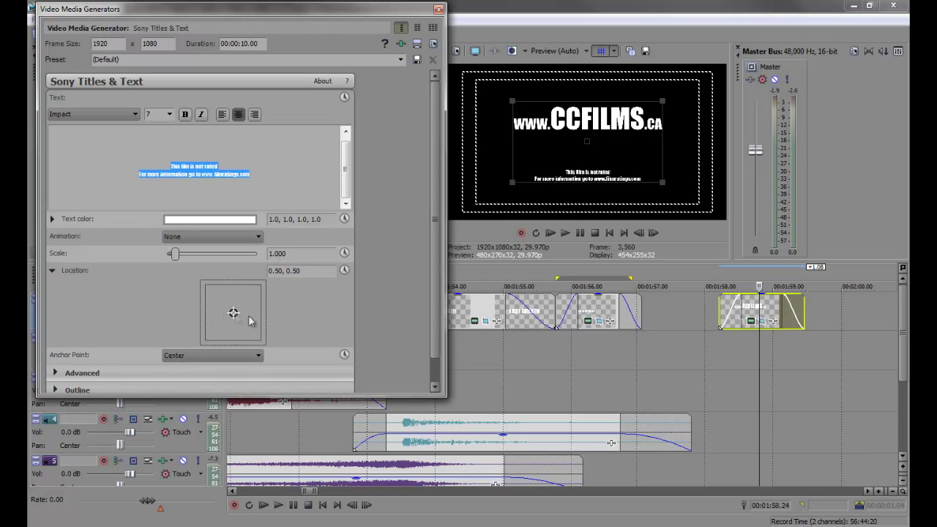
key(Down)
key(Down)
key(Down)
key(Down)
key(Down)
key(Down)
key(Down)
key(Down)
key(Down)
key(Down)
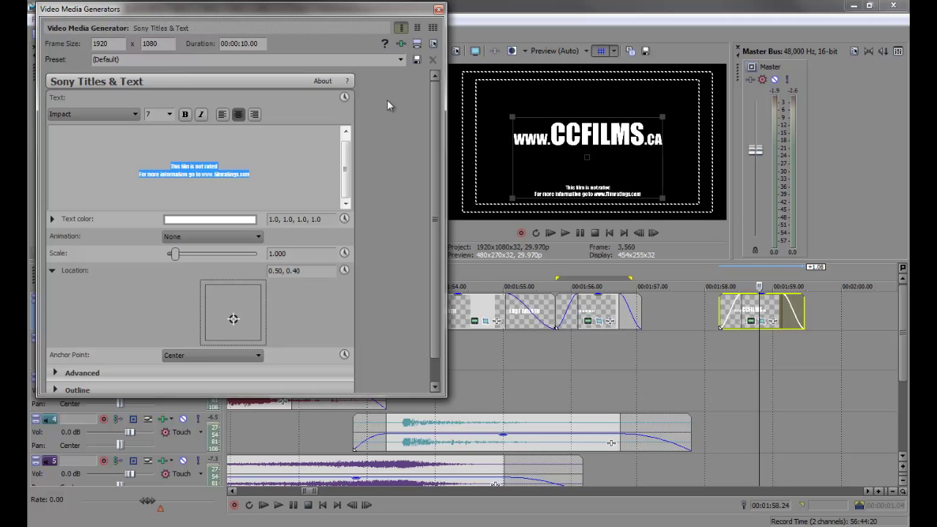
click(438, 9)
- Minimize all track heights and play back the closing title cards
scroll(611, 294, down, 2)
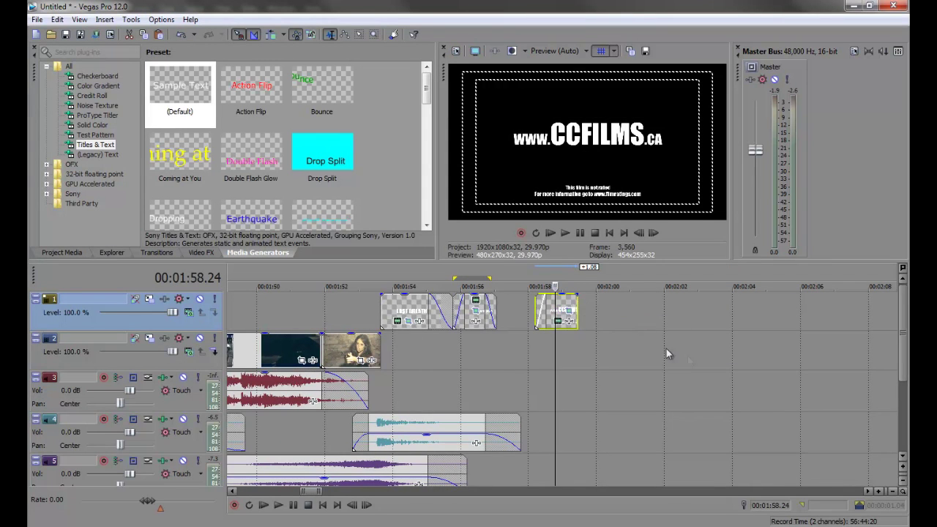
mouse_move(905, 334)
mouse_down()
mouse_move(905, 350)
mouse_move(897, 317)
mouse_up()
key(grave)
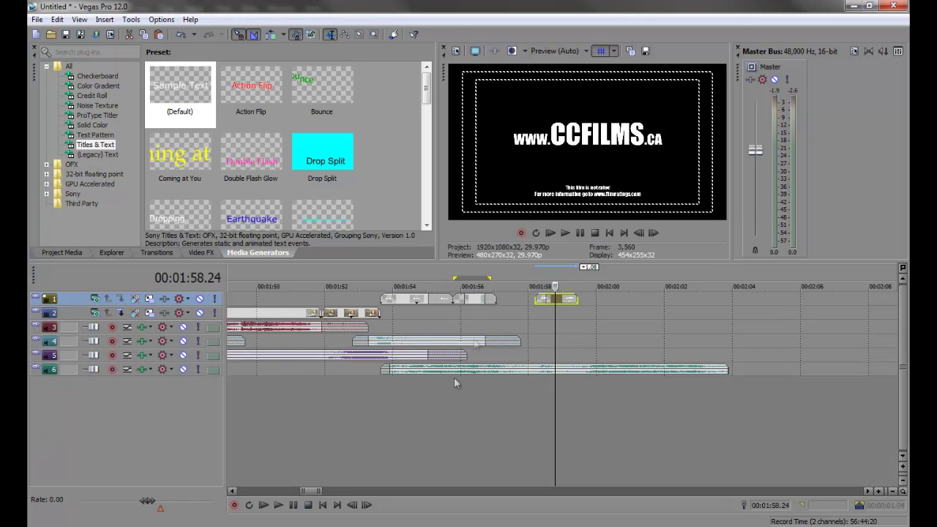
key(grave)
key(grave)
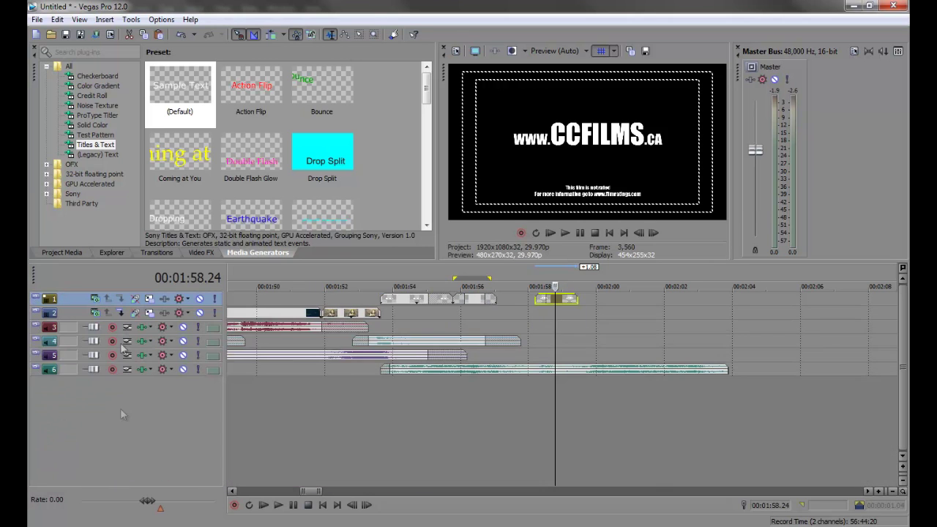
key(space)
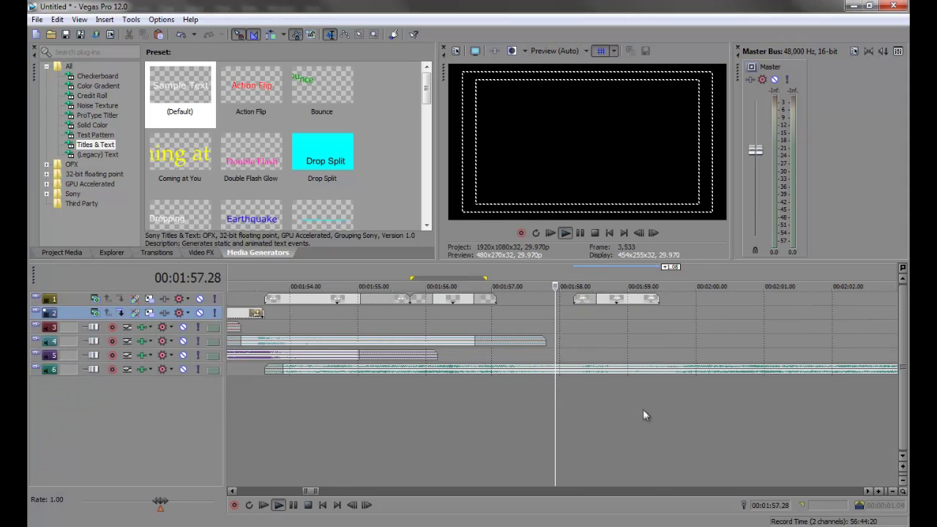
- Trim about 5 seconds off the start of track 6's ending audio clip and add a smooth fade-out of about 1 second
click(34, 368)
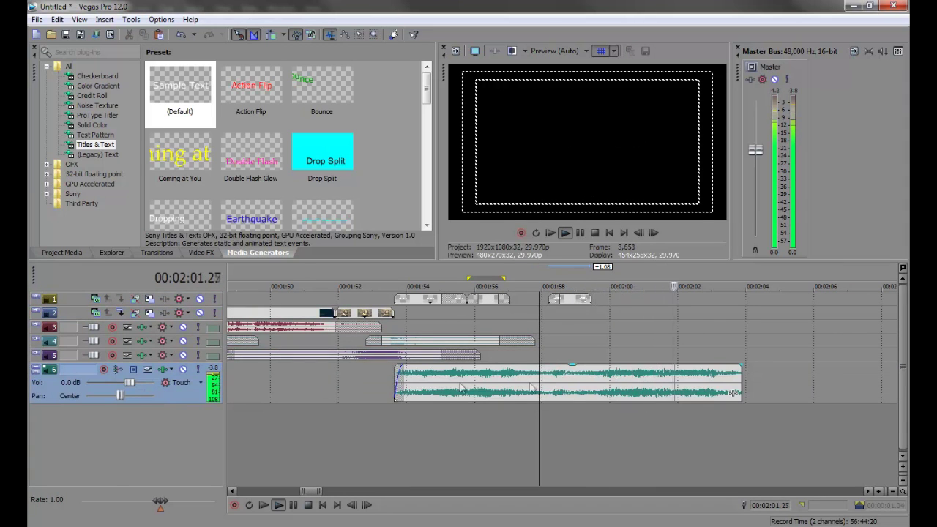
drag(396, 388, 570, 388)
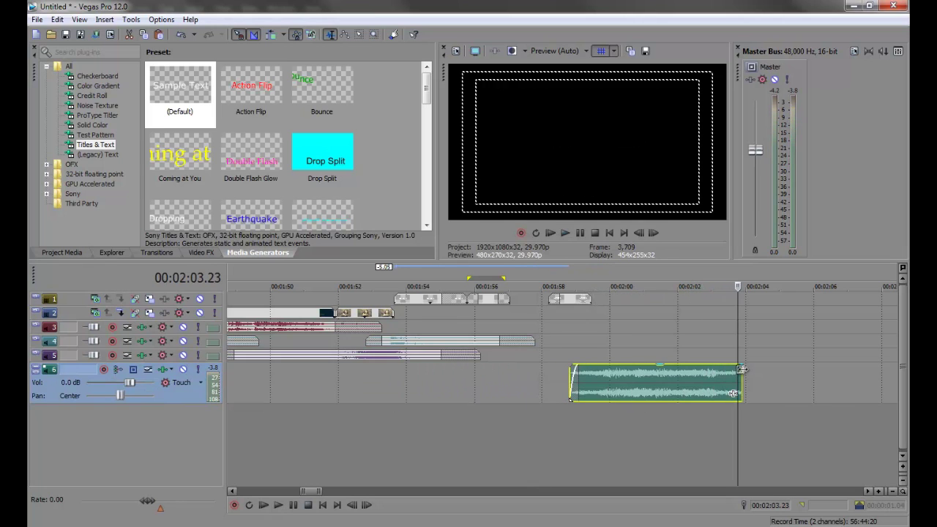
drag(733, 365, 705, 372)
right_click(705, 373)
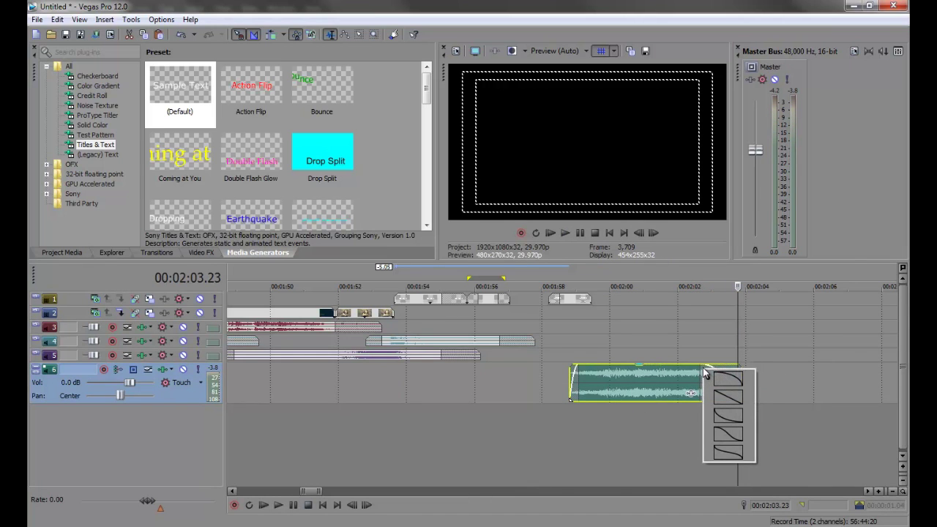
click(728, 433)
- Move the trimmed audio clip on track 6 earlier so it starts at about 00:01:55.11, beneath the title cards
drag(659, 387, 554, 386)
scroll(685, 386, up, 3)
drag(490, 382, 462, 384)
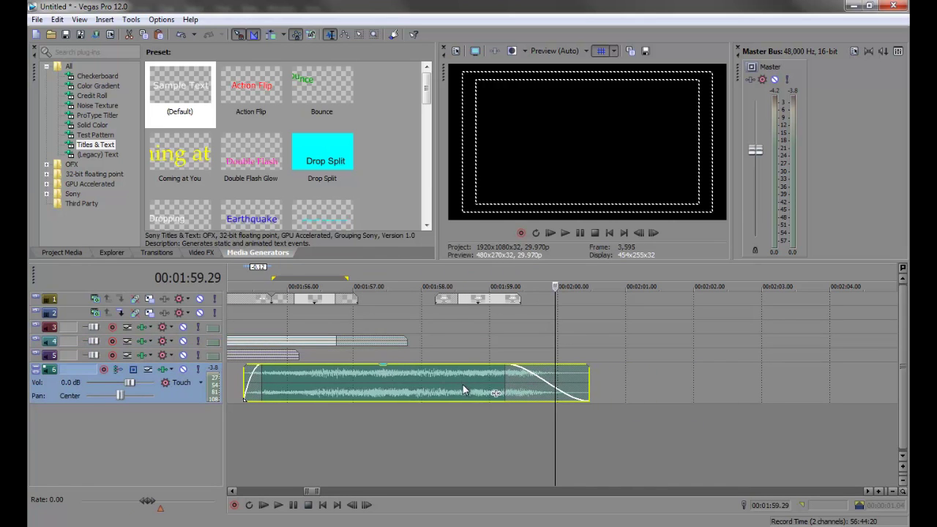
- Audition sounds between Fast zing.wav and Fly by sweet.wav in the Swishes (100) folder
scroll(514, 419, down, 6)
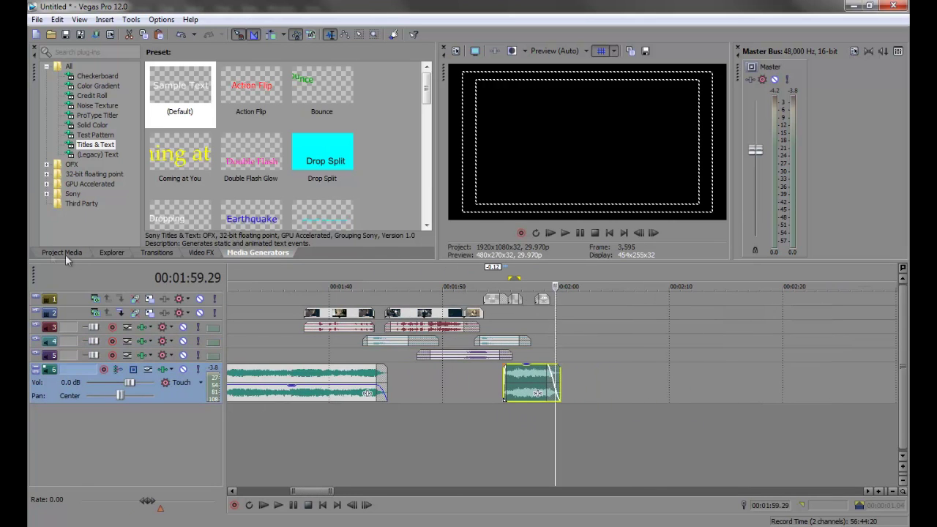
click(113, 252)
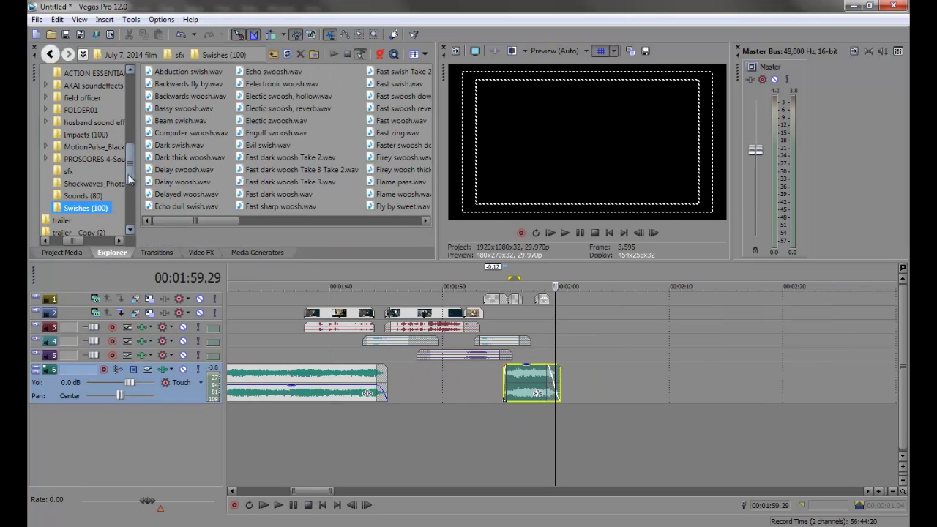
click(388, 134)
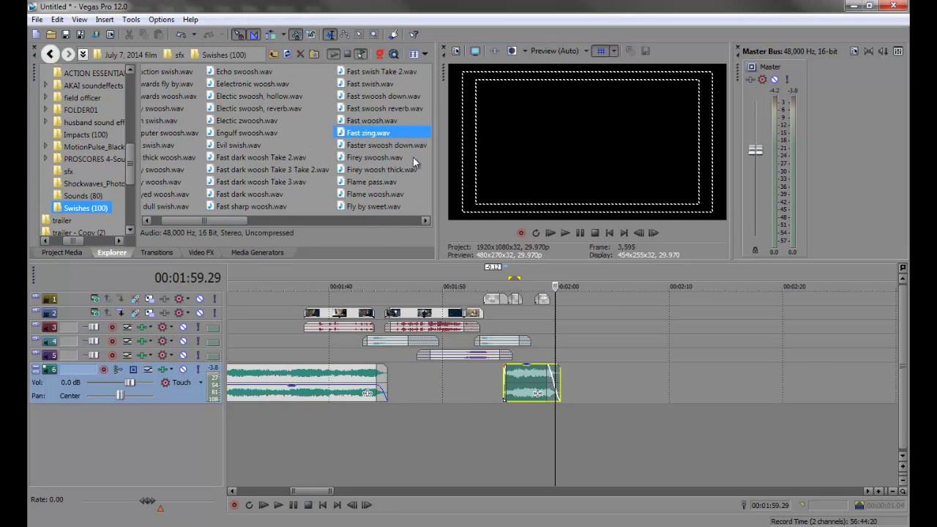
click(380, 158)
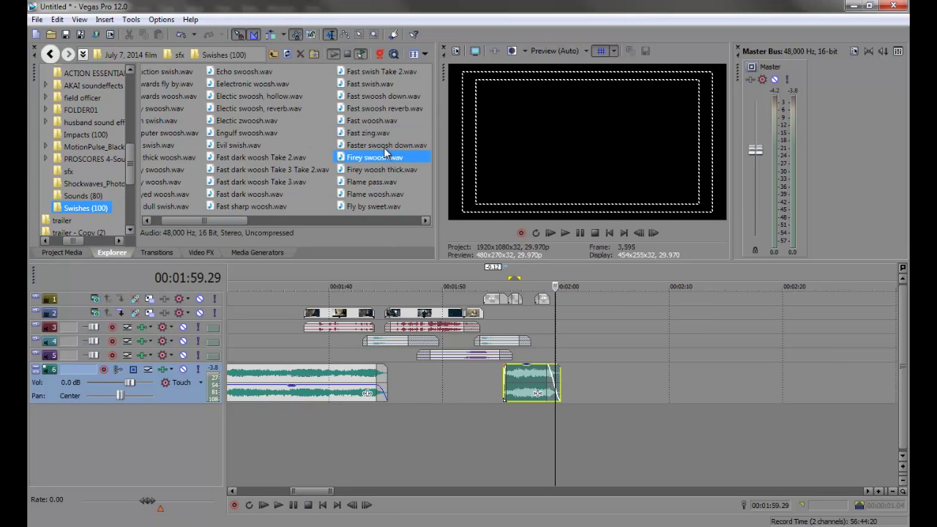
click(387, 146)
click(378, 168)
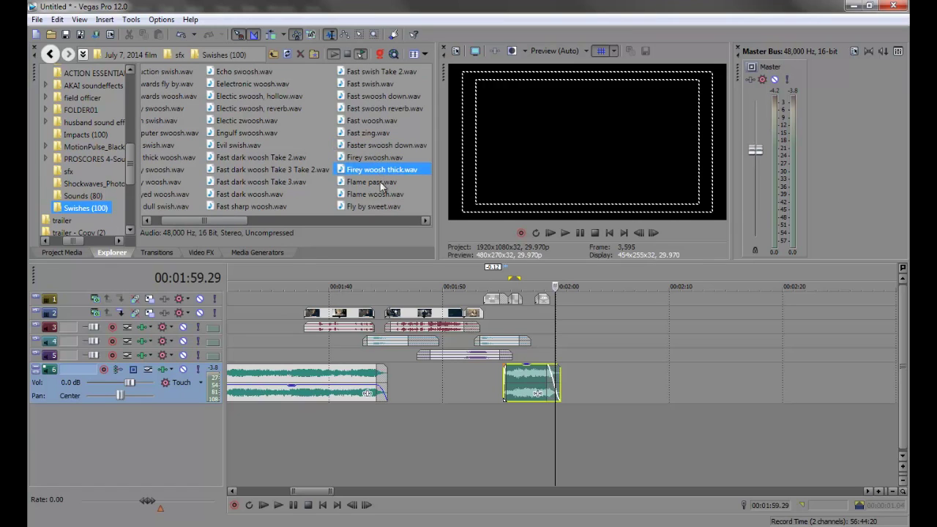
click(381, 182)
click(382, 194)
click(377, 207)
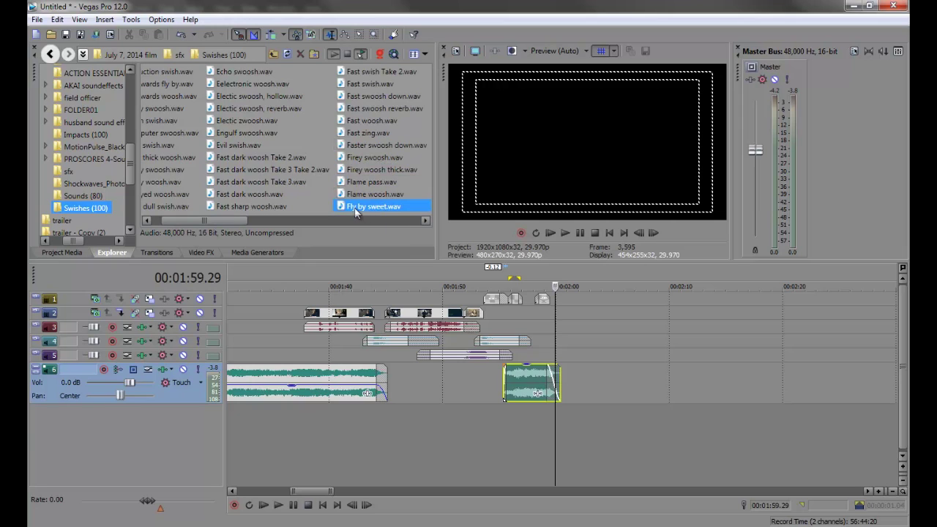
click(426, 221)
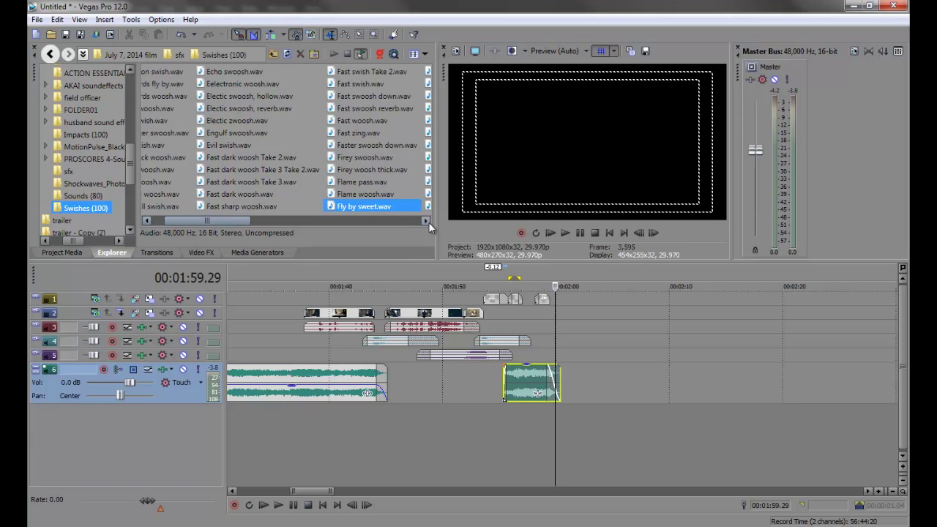
click(426, 220)
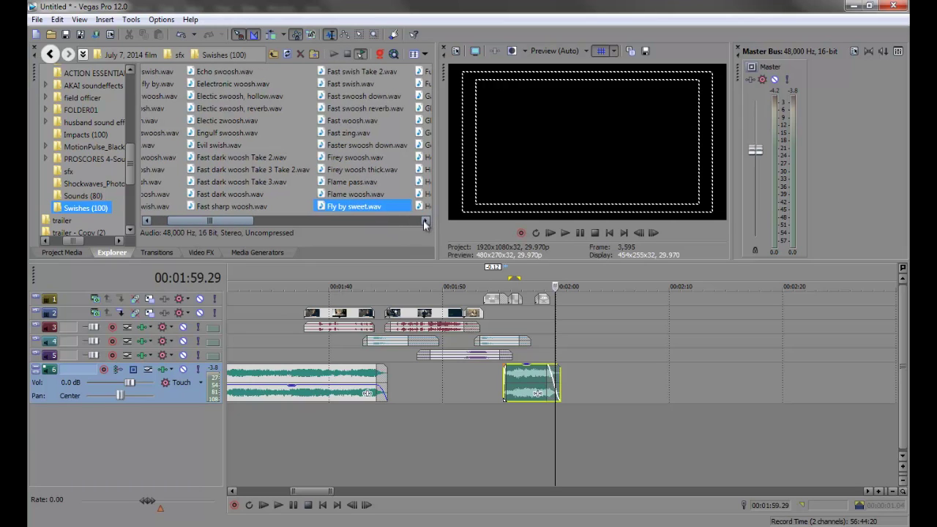
click(423, 220)
click(424, 221)
- Audition the fast swishes from Fast swish Take 2.wav to Fast woosh.wav for the website title's ending
click(388, 70)
click(293, 71)
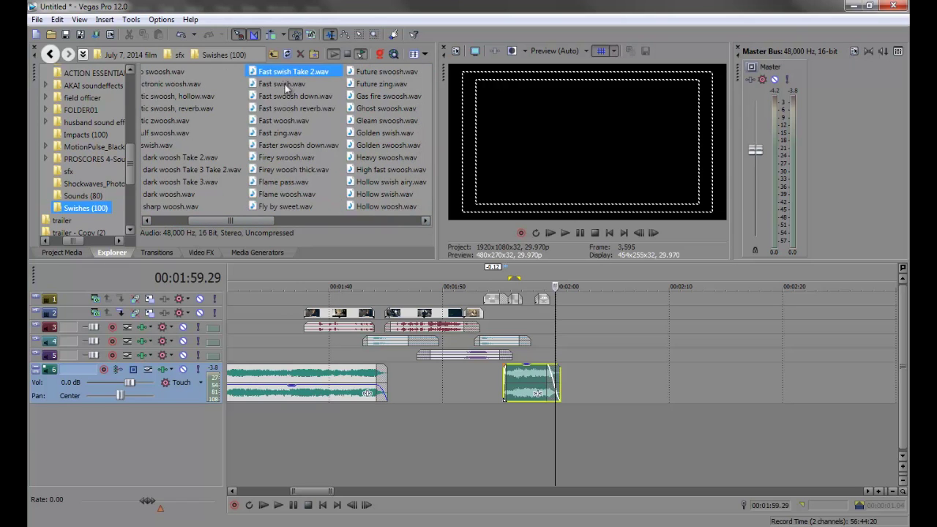
click(287, 83)
click(283, 95)
click(283, 109)
click(283, 119)
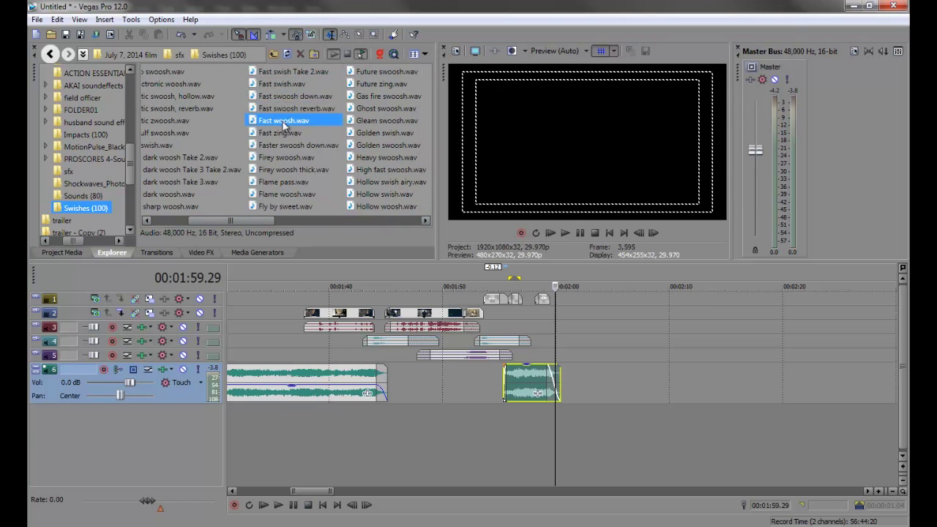
- Place Fast woosh.wav on track 3 from about 00:01:59.04, near the end of the website title, and play it back
scroll(308, 124, up, 1)
drag(501, 304, 548, 324)
scroll(548, 323, up, 8)
drag(775, 328, 670, 327)
drag(523, 329, 558, 330)
click(522, 314)
key(space)
click(530, 320)
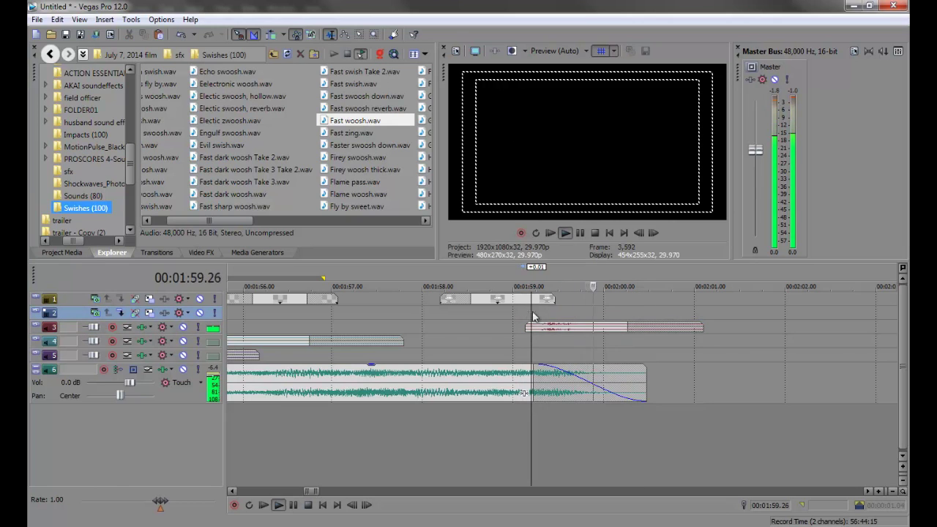
key(space)
- Insert a Sony Solid Color clip after the website title on track 1 and set its color to black (0.0, 0.0, 0.0)
right_click(564, 295)
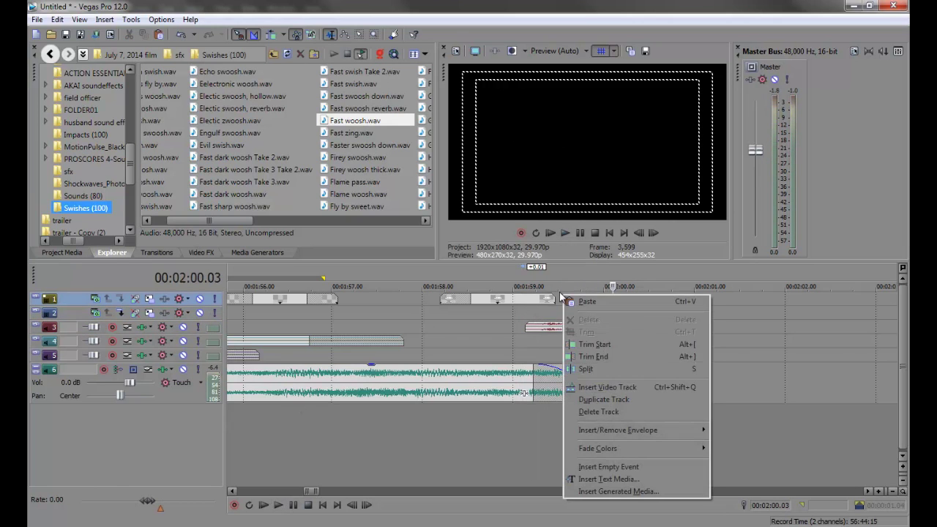
click(619, 491)
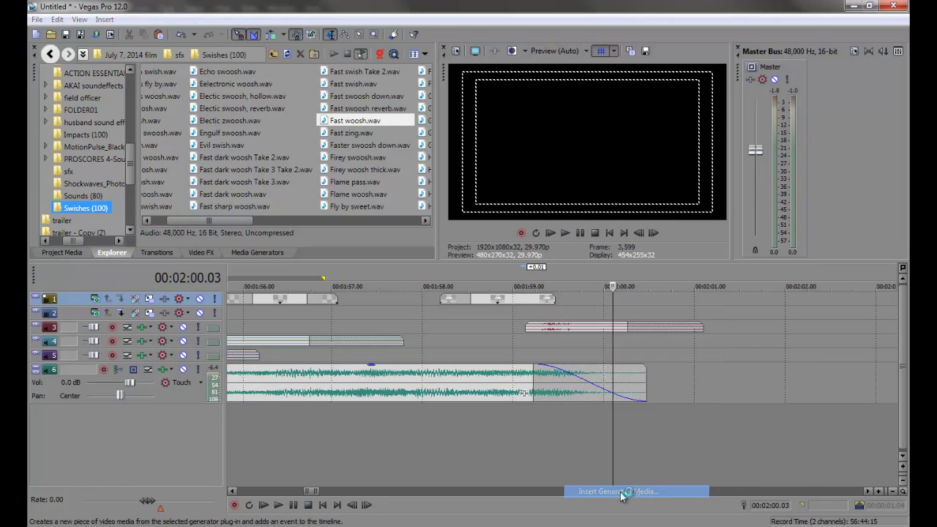
double_click(314, 288)
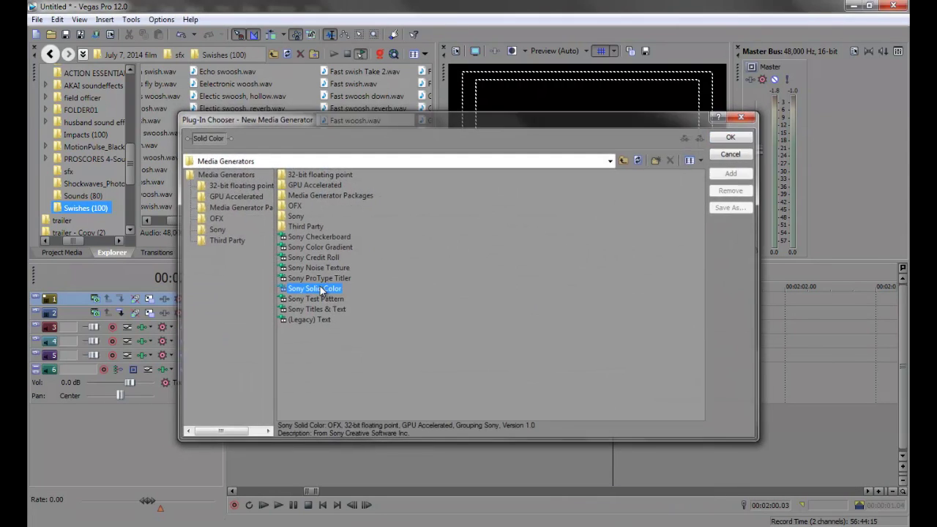
click(115, 101)
click(67, 198)
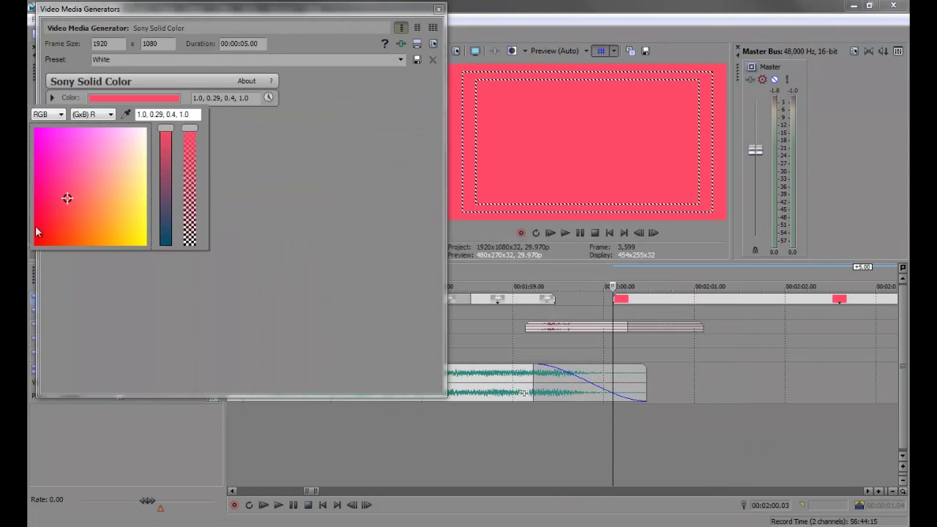
drag(166, 133, 157, 257)
drag(66, 196, 33, 247)
click(461, 51)
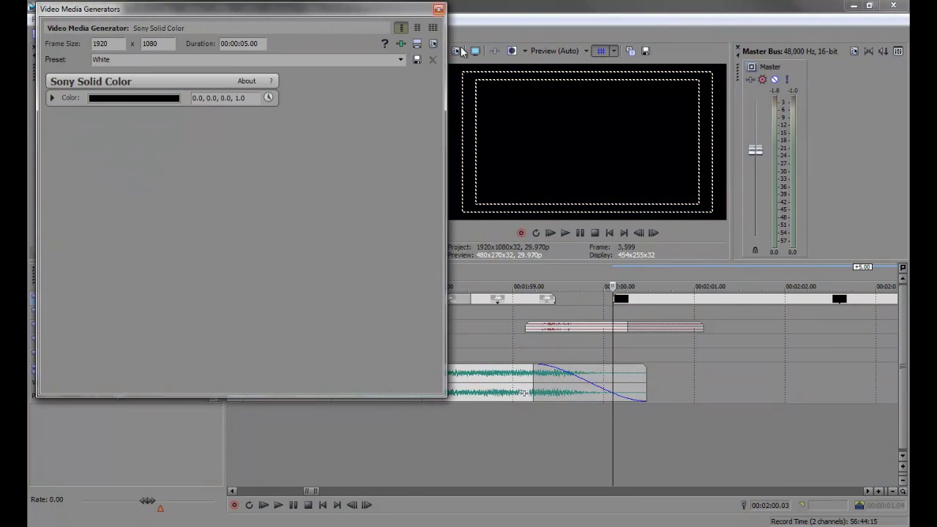
- Overlap a shortened black clip with the end of the website title and apply the default Flash transition to the overlap
drag(634, 302, 601, 301)
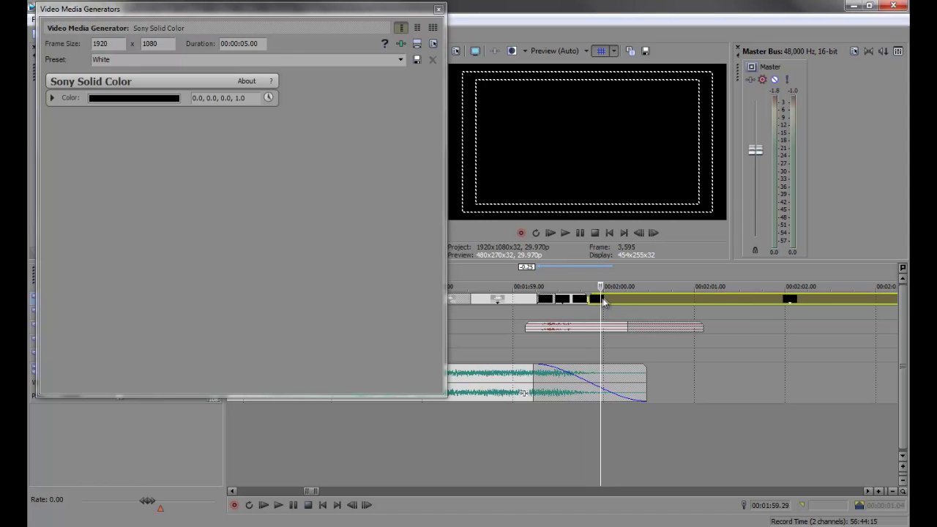
click(543, 303)
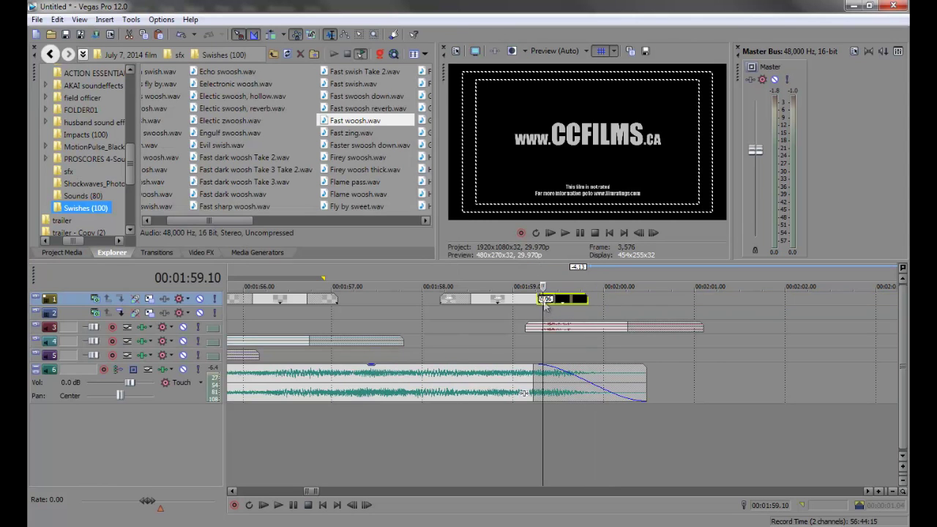
click(156, 251)
click(85, 154)
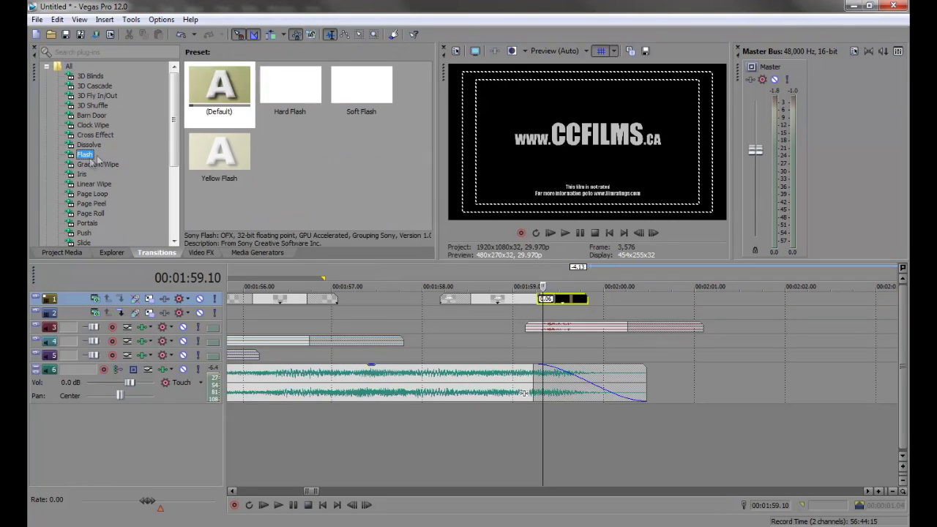
drag(219, 91, 545, 300)
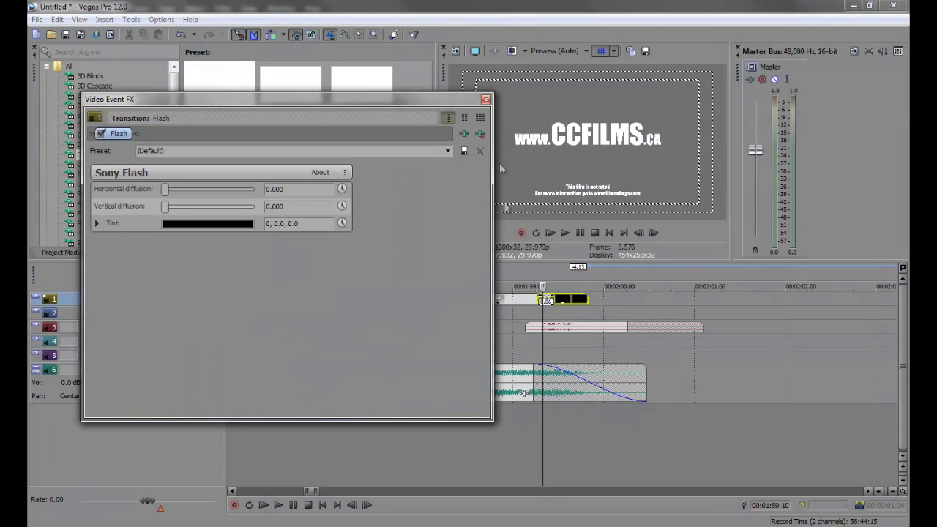
click(485, 100)
- Play back the flash transition and whoosh from just before the end of the website title
click(517, 317)
key(space)
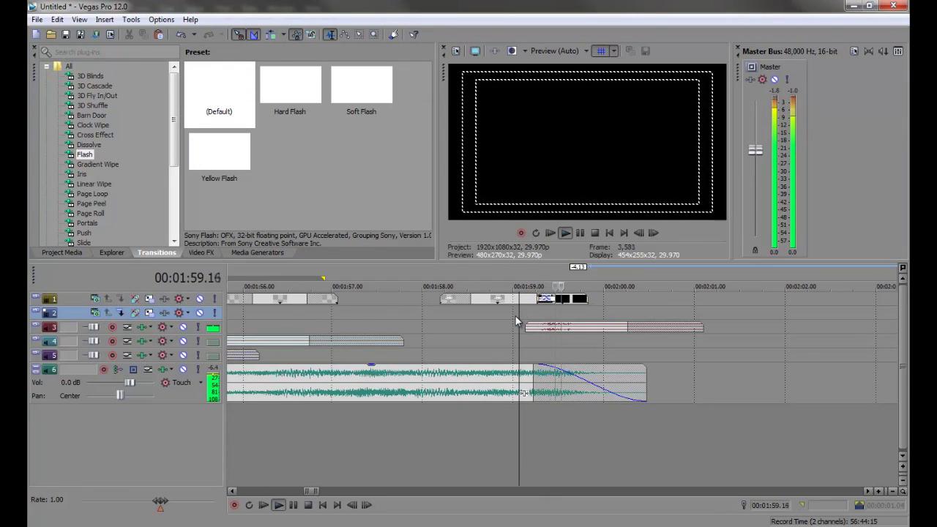
scroll(515, 315, down, 2)
key(Return)
- Play back the trailer's final section from about 00:01:38, through the last shots and title cards
scroll(363, 433, down, 3)
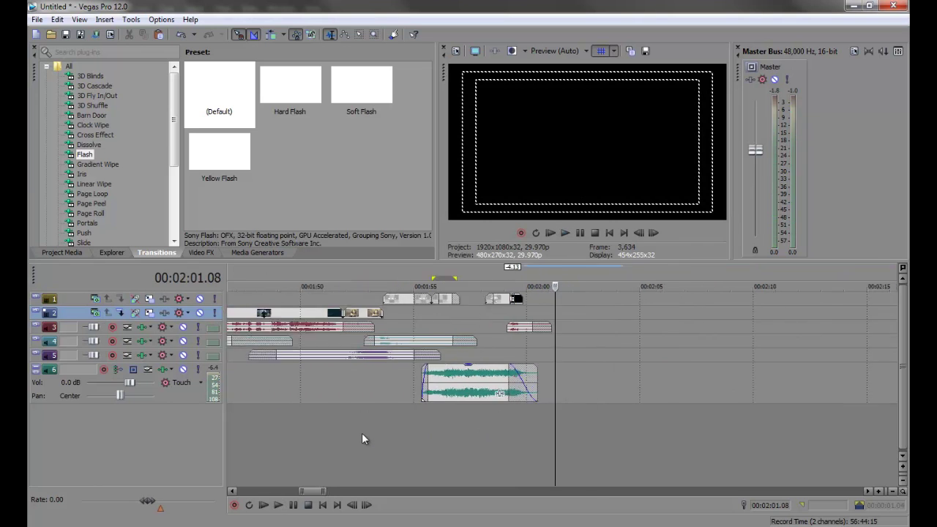
click(365, 431)
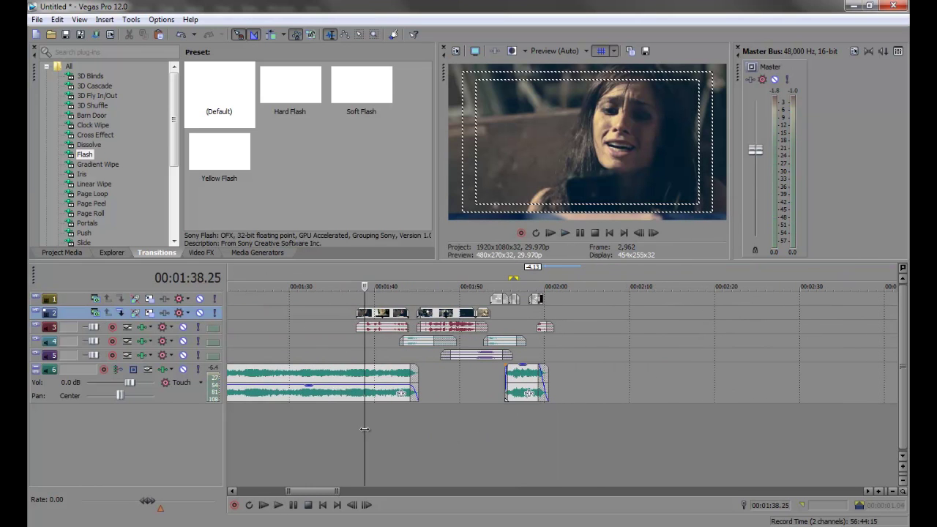
click(360, 420)
key(space)
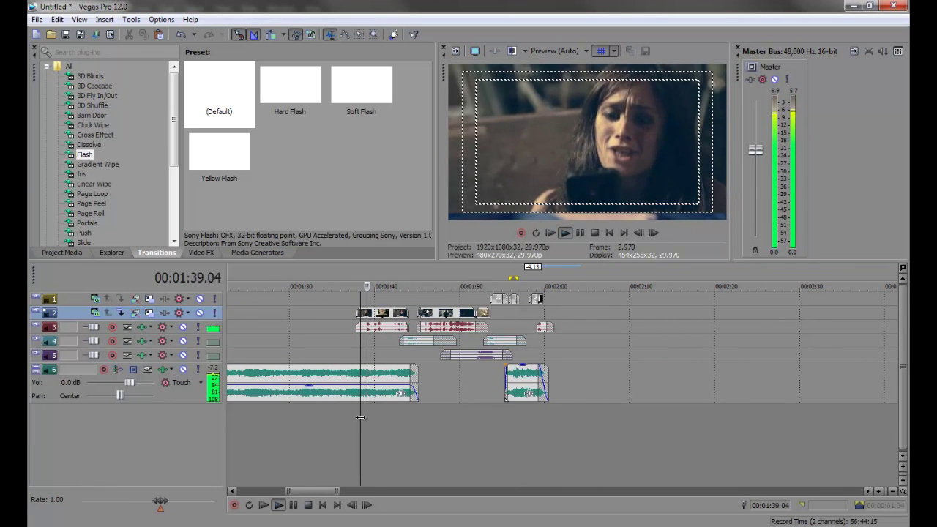
- Play back the trailer's final section from about 00:01:47 through the title cards and turn off the preview's safe-area overlay
scroll(635, 343, up, 4)
scroll(558, 397, down, 4)
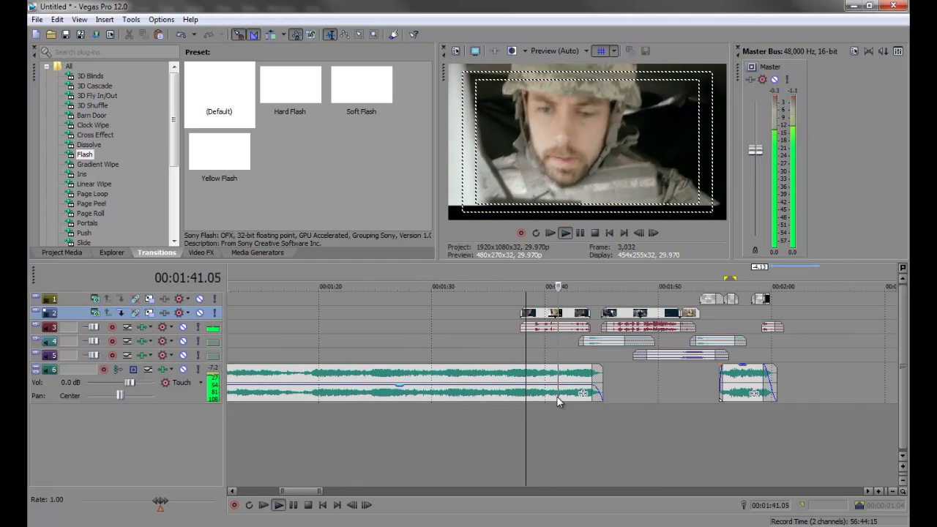
click(626, 385)
scroll(626, 385, up, 2)
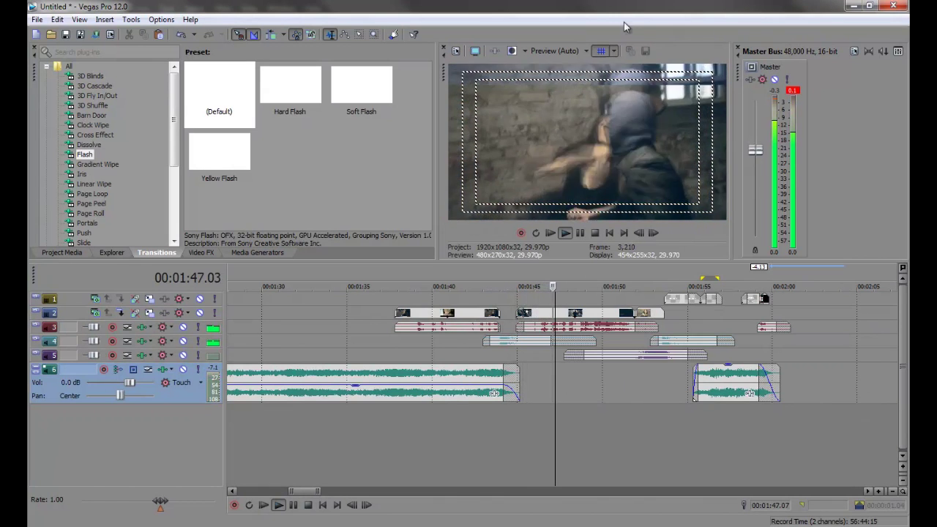
click(600, 52)
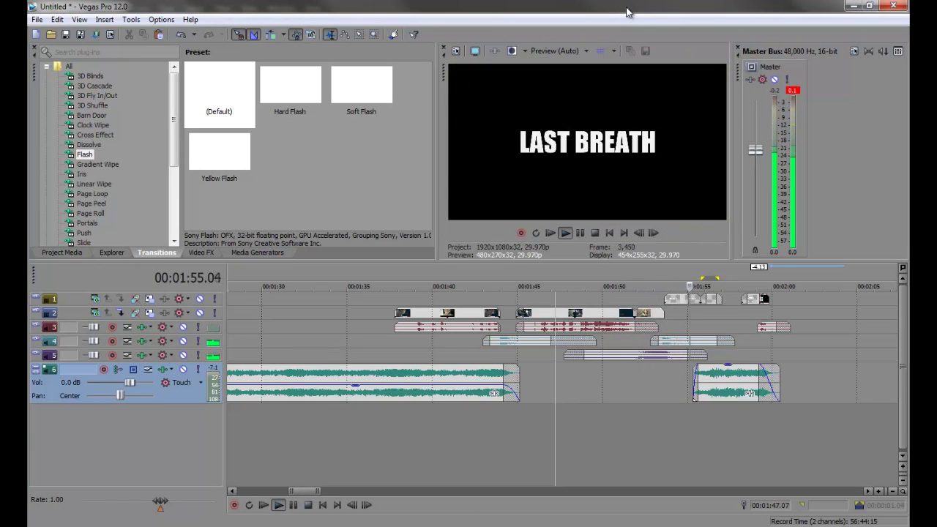
key(space)
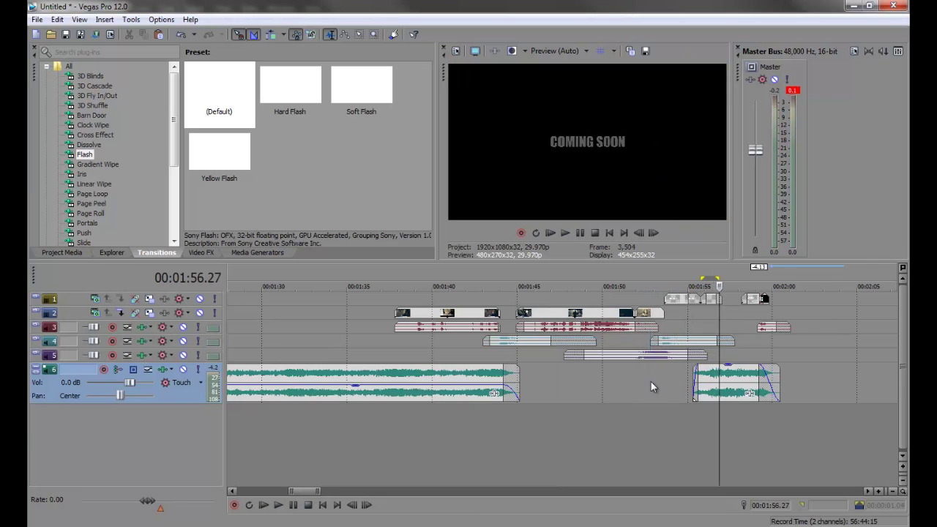
- Shift the last music clip on track 6 earlier so it starts at about 00:01:53, and play back the result
click(652, 381)
scroll(666, 384, up, 4)
drag(730, 392, 585, 424)
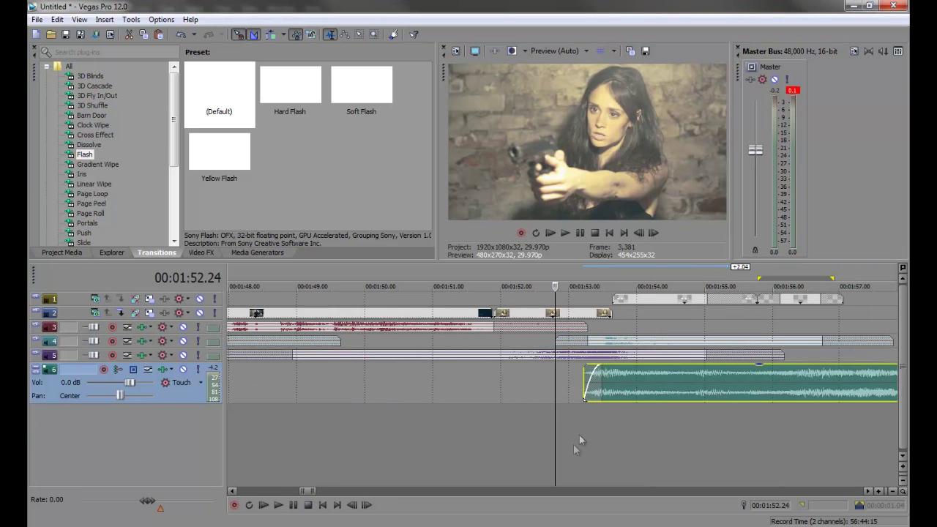
key(space)
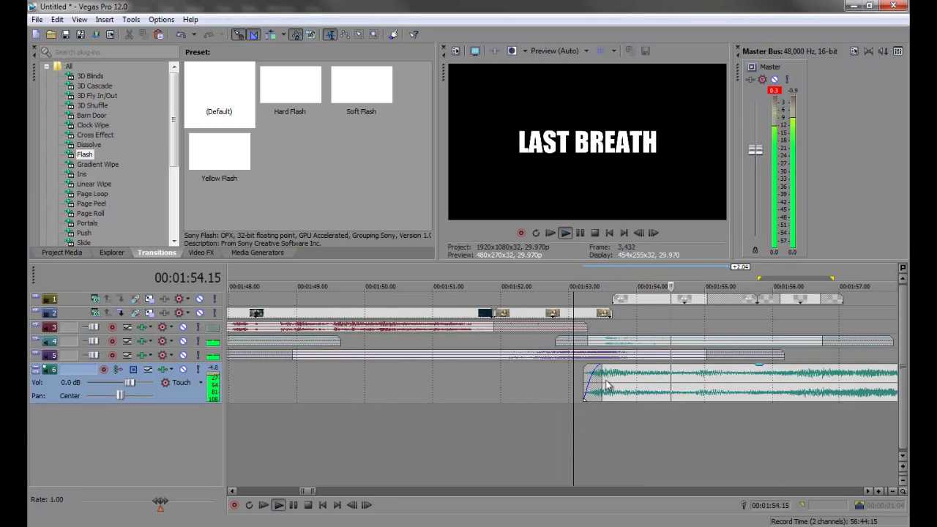
- Lengthen the fade-in of the last music clip on track 6 and change its fade curve type
drag(598, 376, 628, 376)
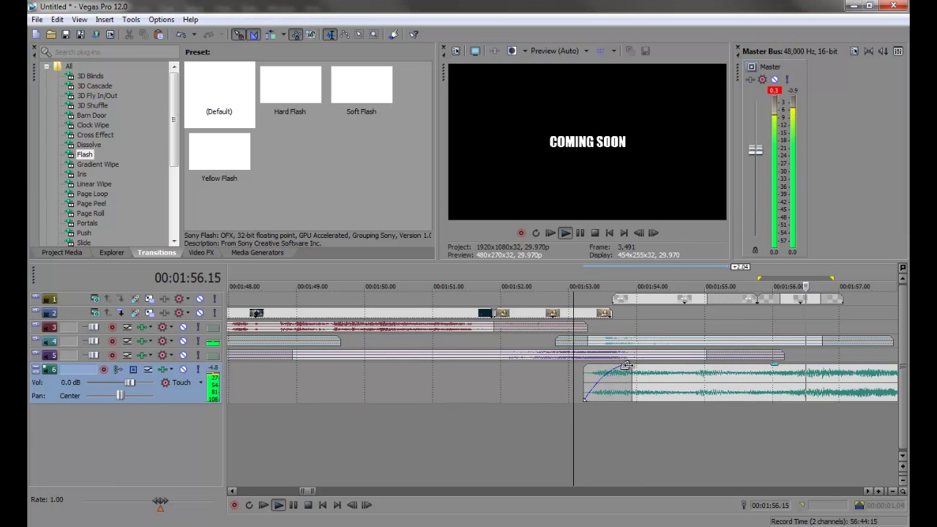
right_click(631, 371)
click(655, 432)
scroll(642, 432, down, 5)
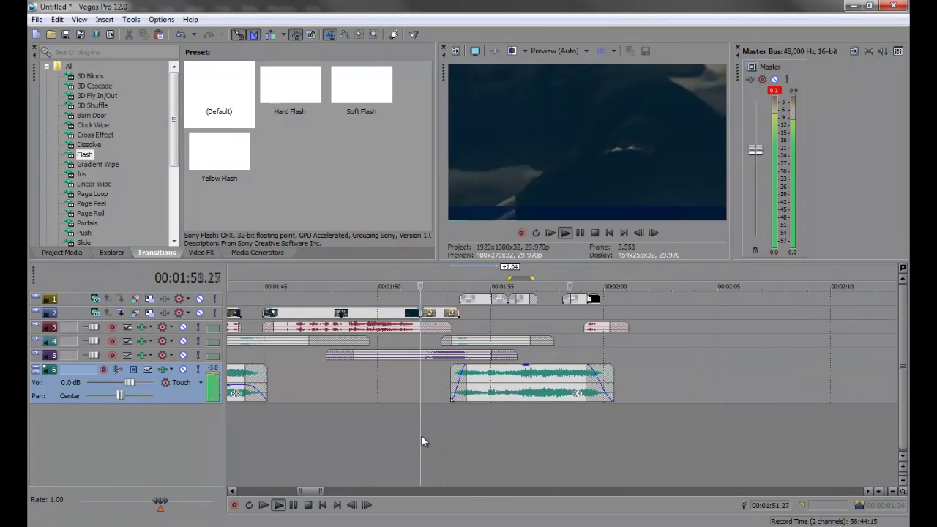
- Play back the ending from about 00:01:52 and lower the last music clip's gain to -2.0 dB
key(space)
key(space)
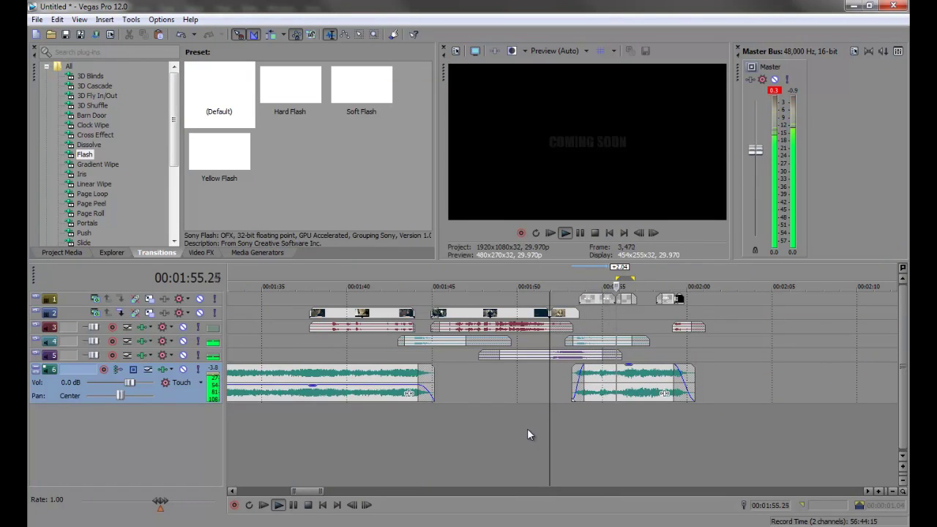
drag(620, 369, 618, 380)
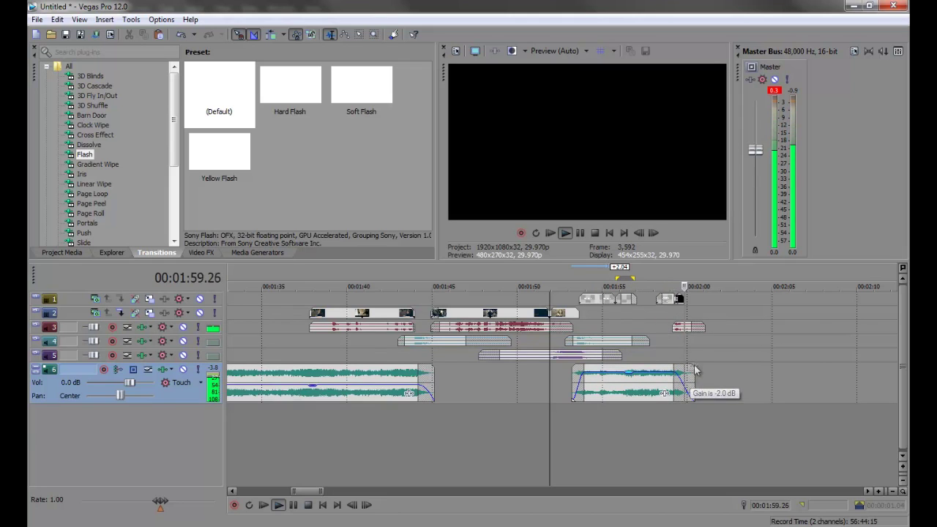
click(649, 309)
click(622, 317)
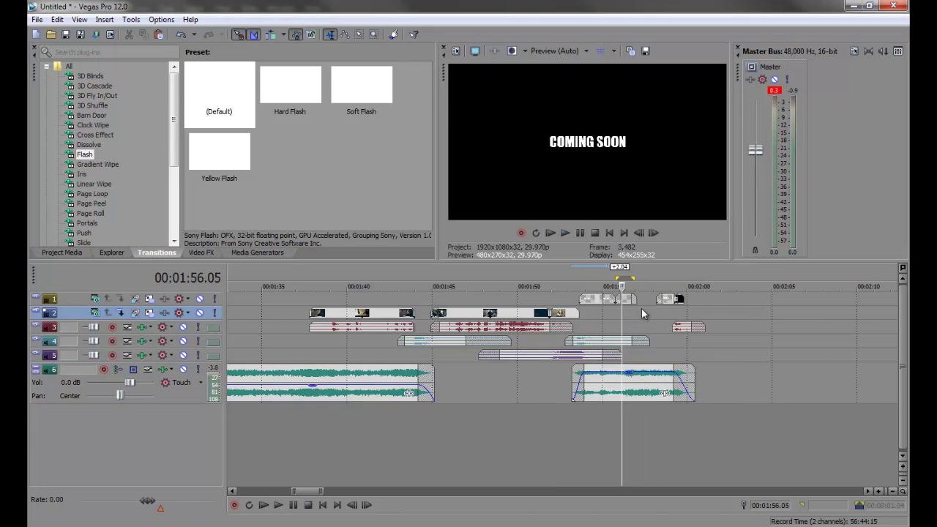
scroll(645, 305, up, 2)
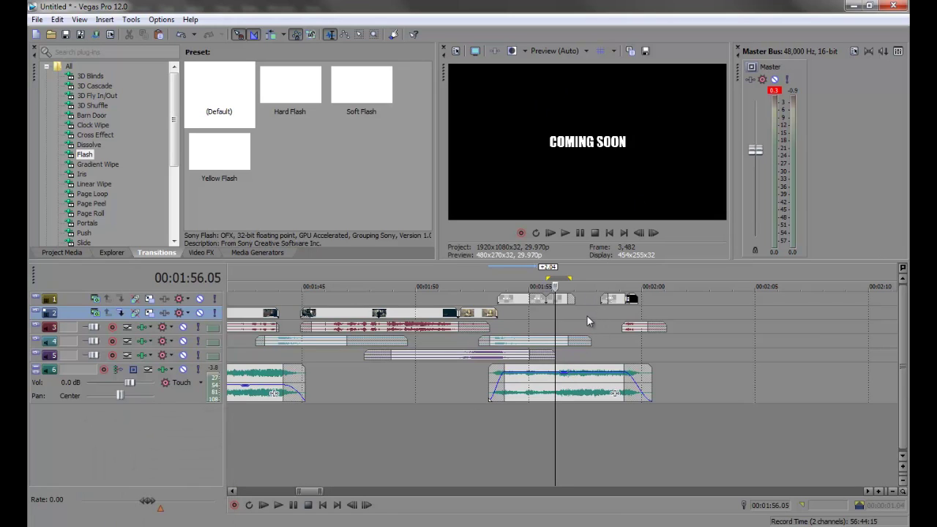
- Switch to Photoshop and open the DVD-14mm-cover PSD file from the dvd folder inside July 7, 2014 film
click(198, 524)
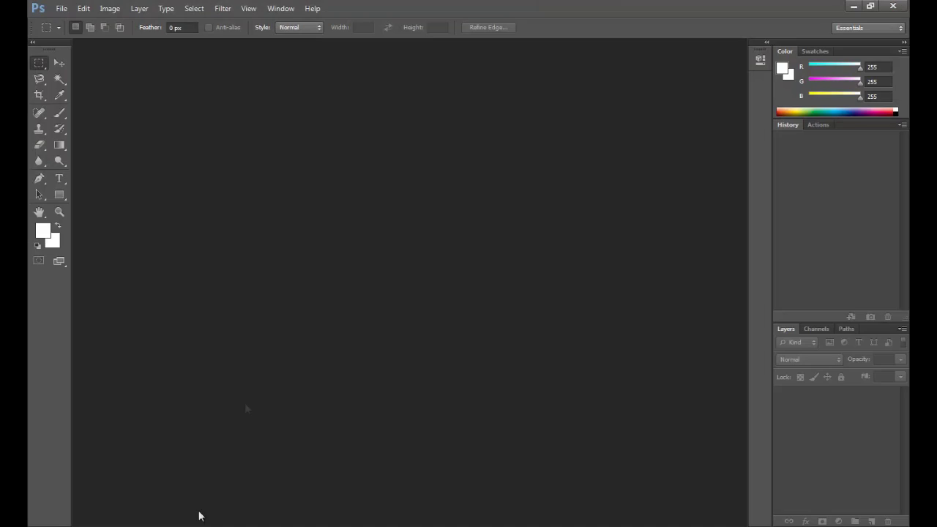
key(ctrl+o)
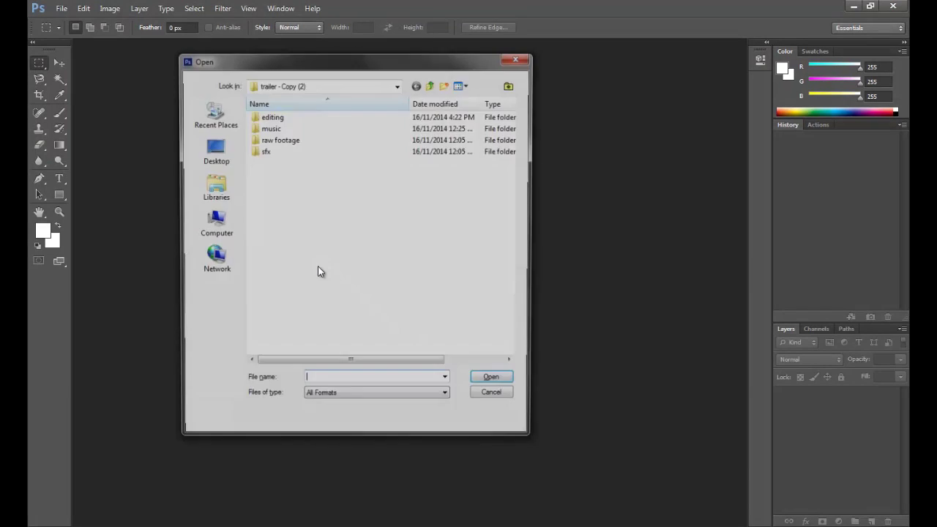
click(323, 85)
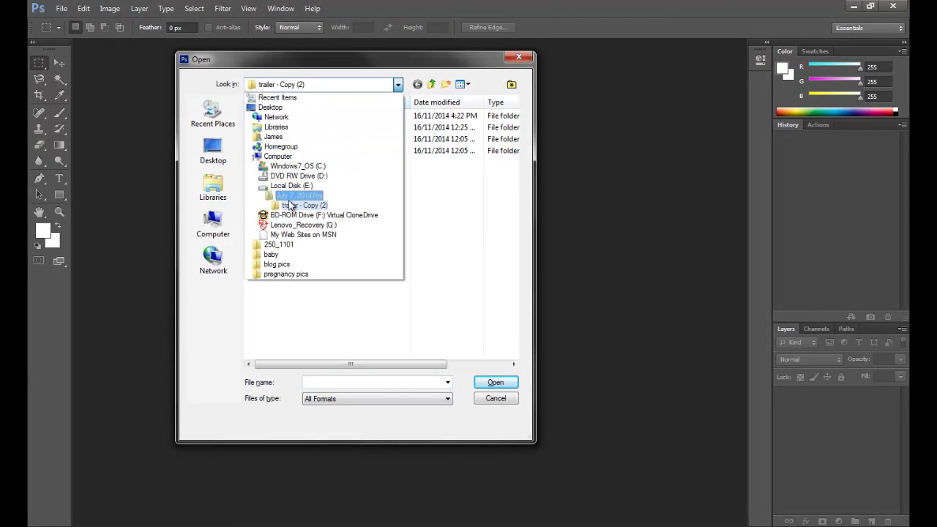
click(289, 205)
click(315, 84)
click(305, 189)
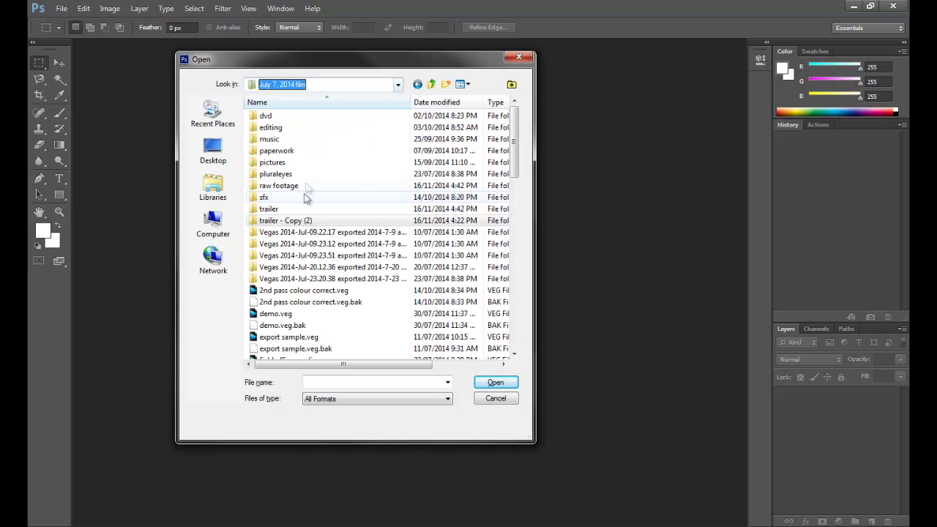
double_click(271, 115)
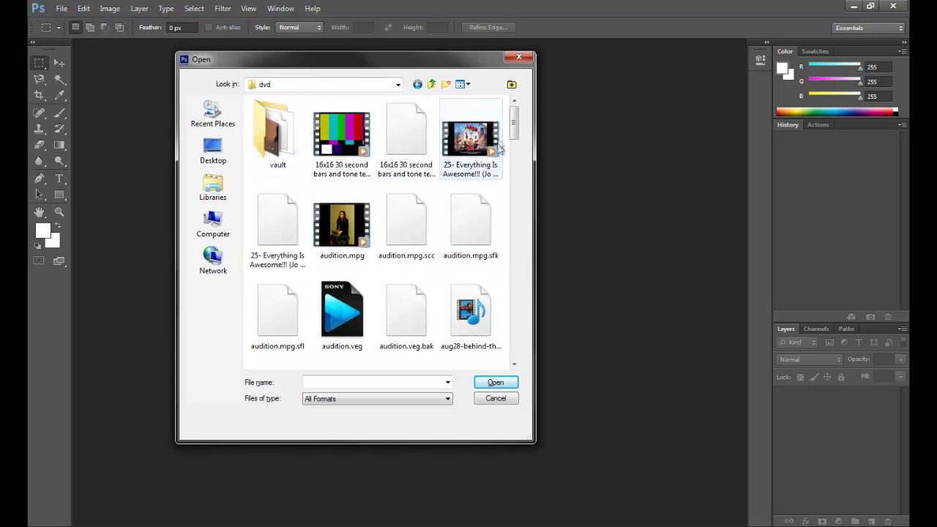
drag(515, 131, 516, 186)
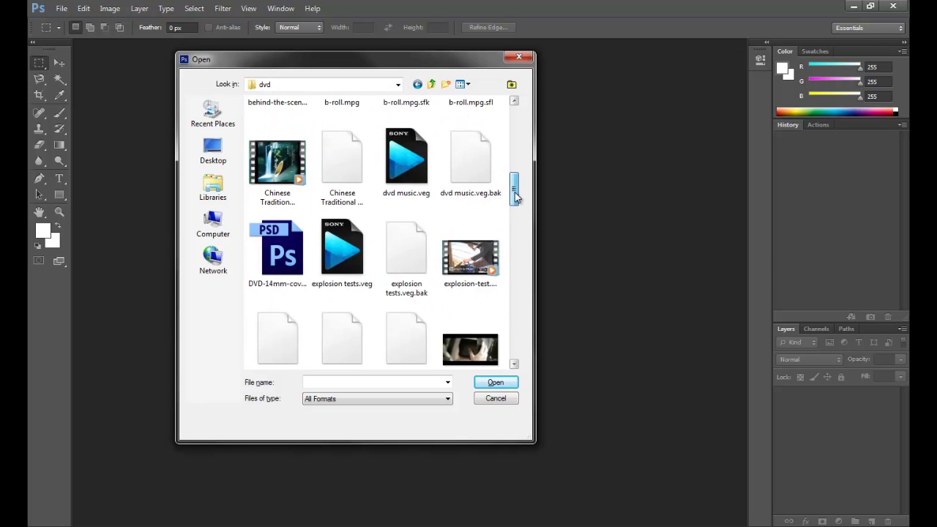
double_click(268, 258)
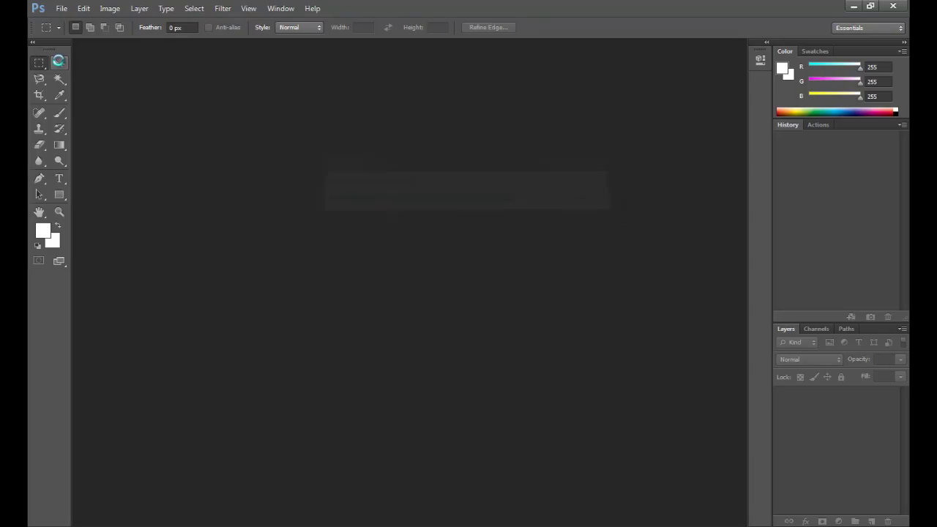
- Create a Film & Video document with the HDTV 1080p/29.97 size, 1920 by 1080 pixels, and invert its white background to black
key(v)
scroll(317, 339, up, 6)
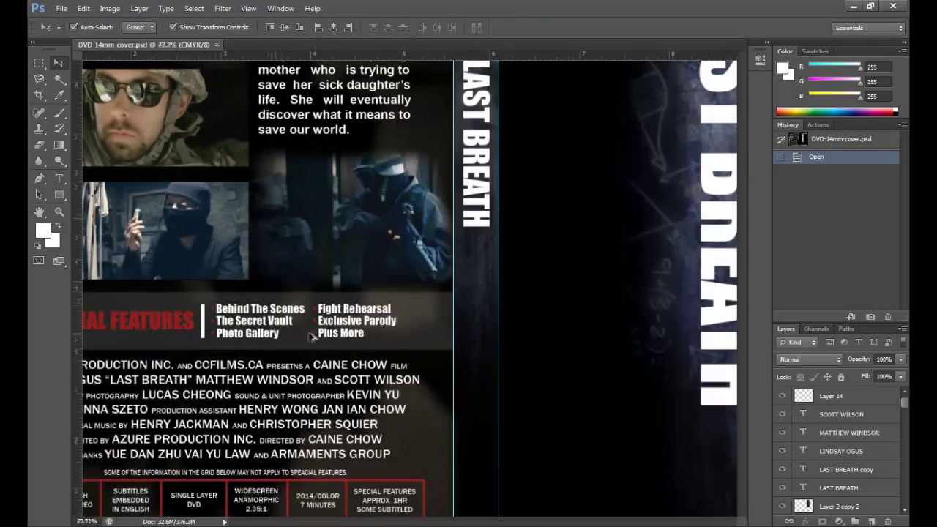
scroll(469, 175, down, 2)
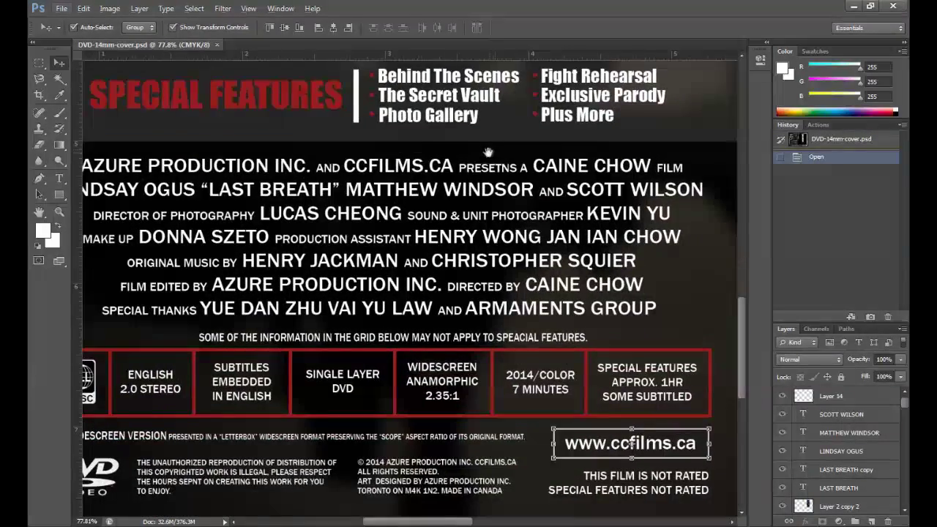
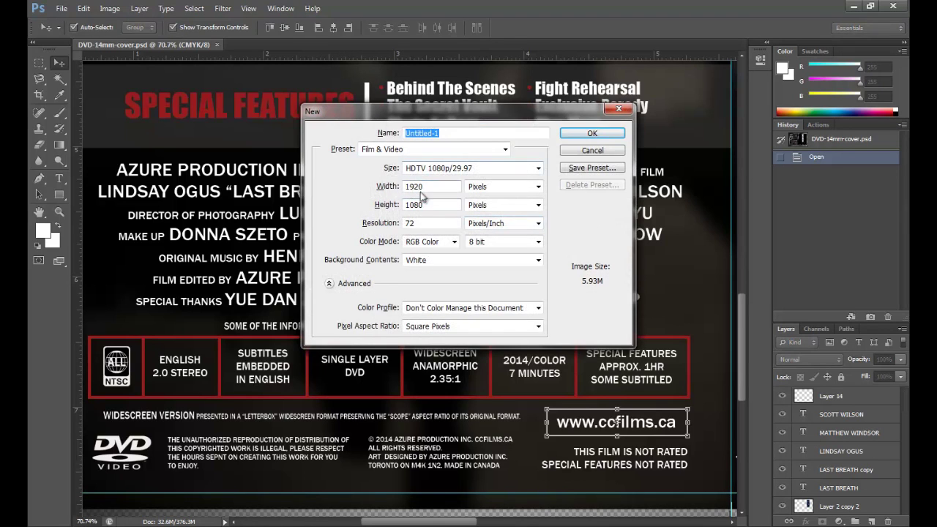
click(592, 134)
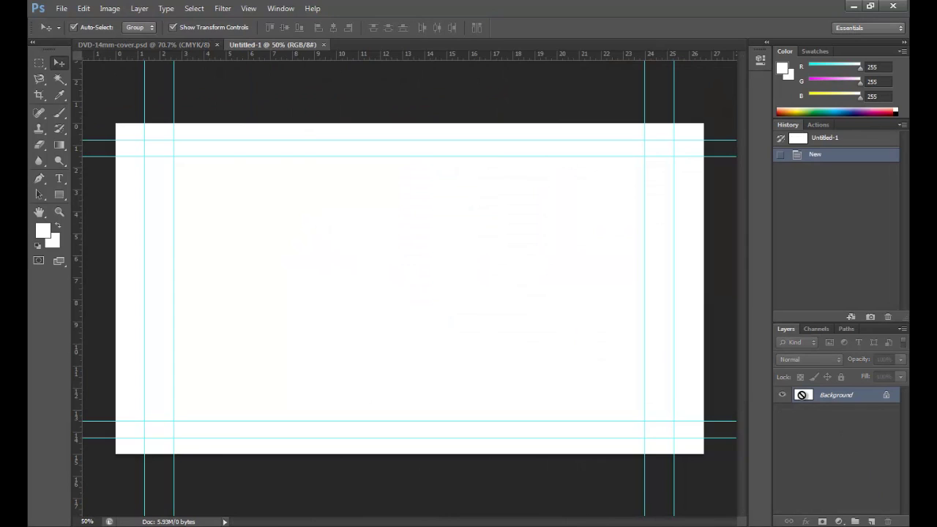
key(ctrl+i)
- Copy the credits text block from the DVD cover into the new document, center it horizontally and enlarge it to about 111%
click(166, 47)
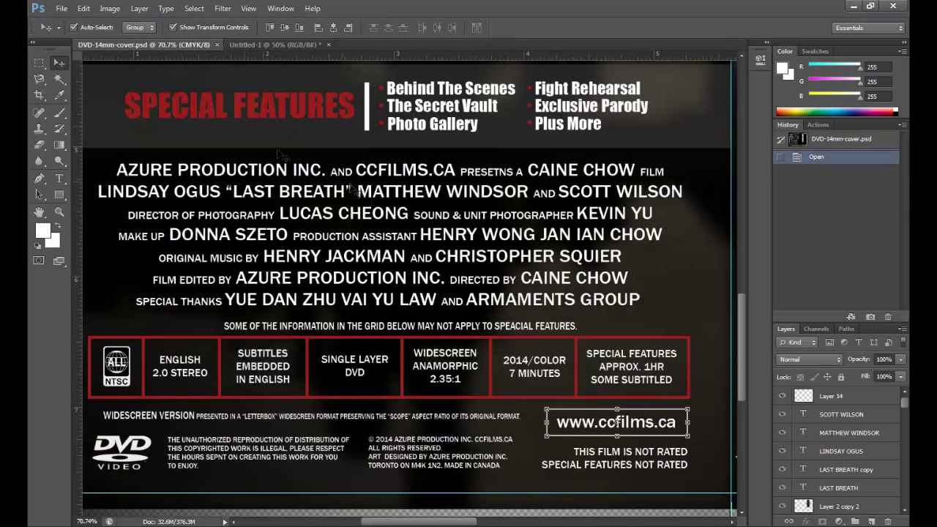
drag(382, 175, 376, 199)
drag(590, 290, 634, 303)
drag(489, 258, 493, 273)
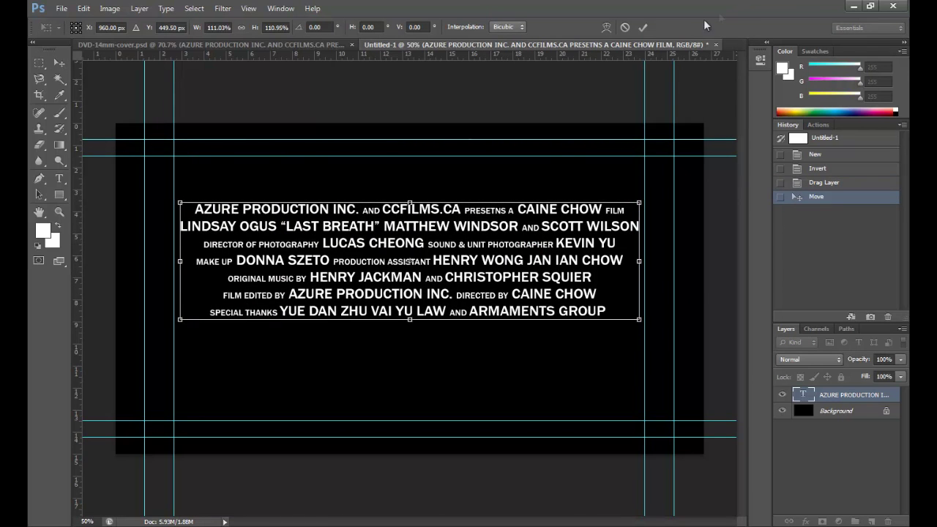
click(642, 27)
- Copy the small copyright text block from the DVD cover into the new document, below the credits
click(204, 45)
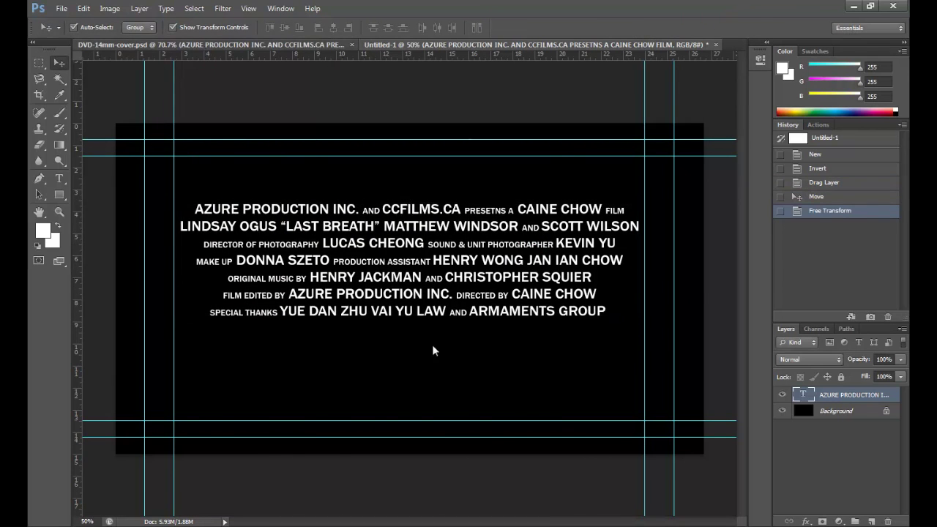
click(405, 473)
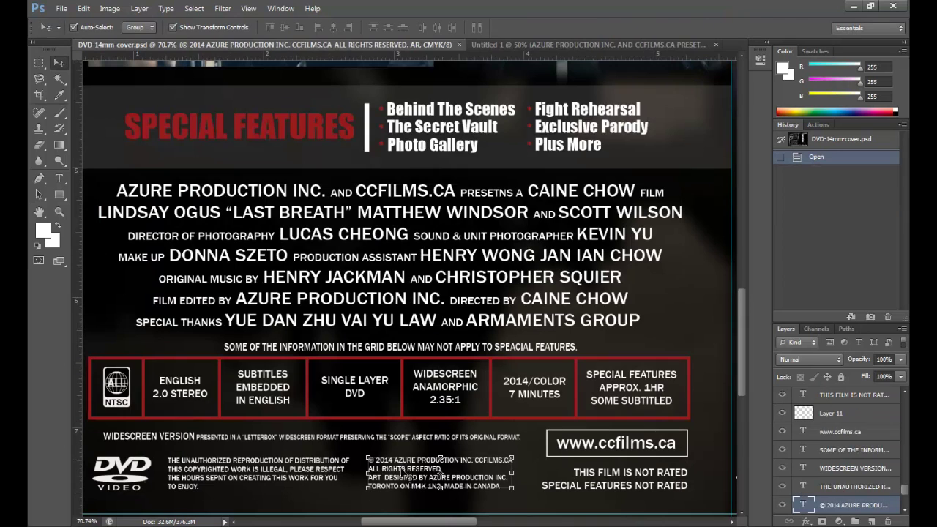
drag(403, 468, 432, 381)
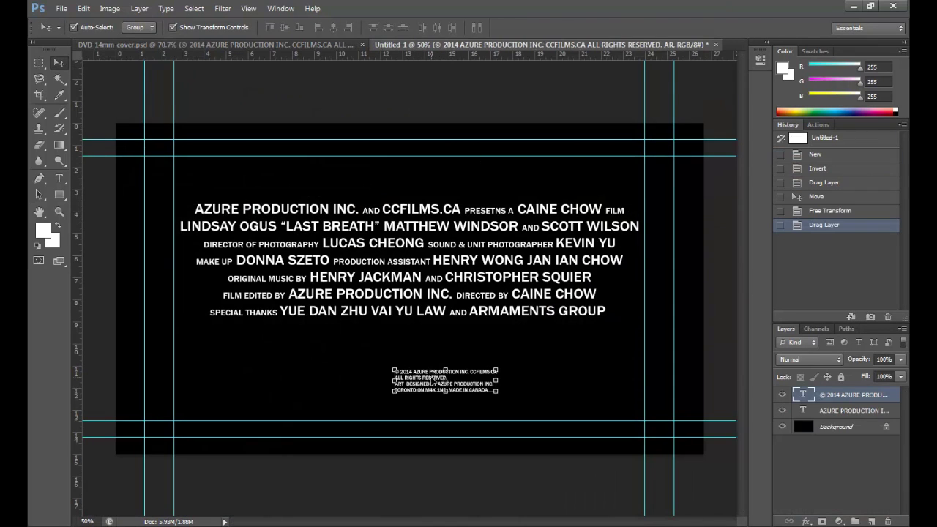
- Delete the art design and location lines from the copyright text and join the remaining two lines into one
key(t)
click(432, 381)
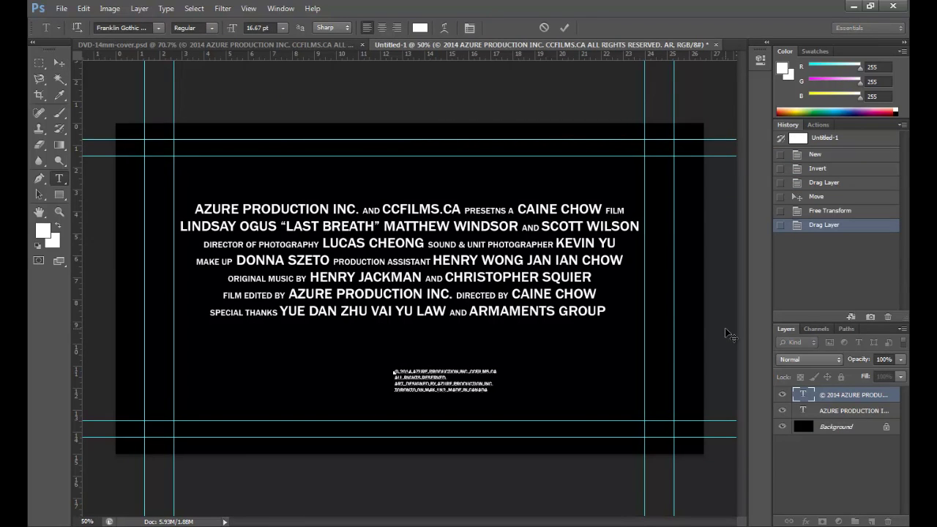
key(shift+Down)
key(shift+Down)
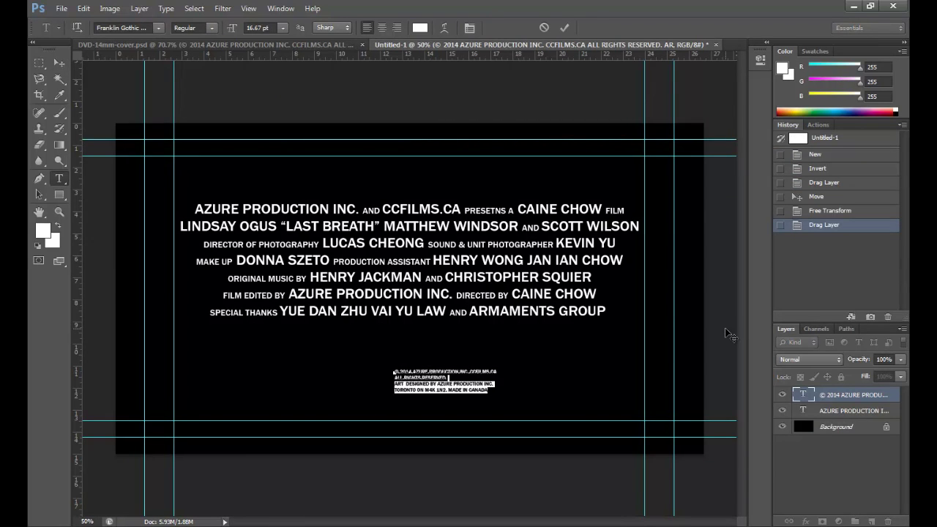
key(BackSpace)
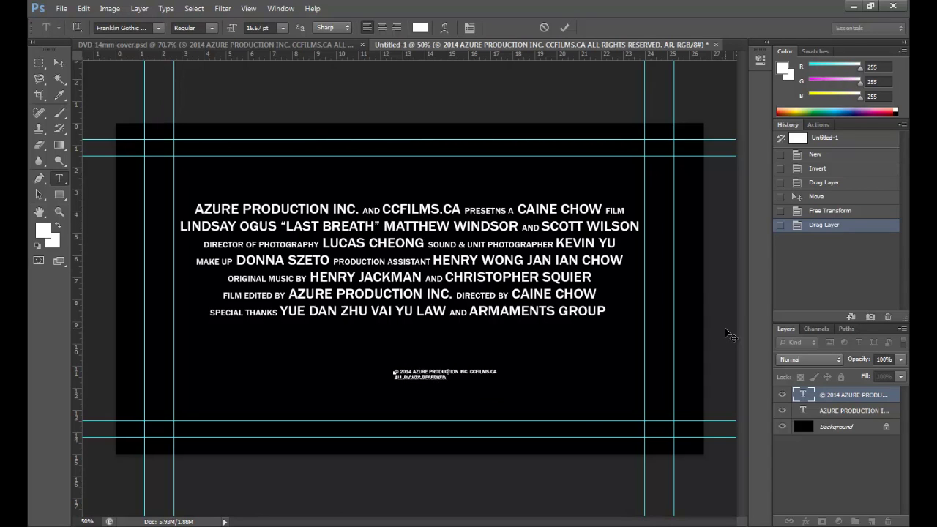
key(Delete)
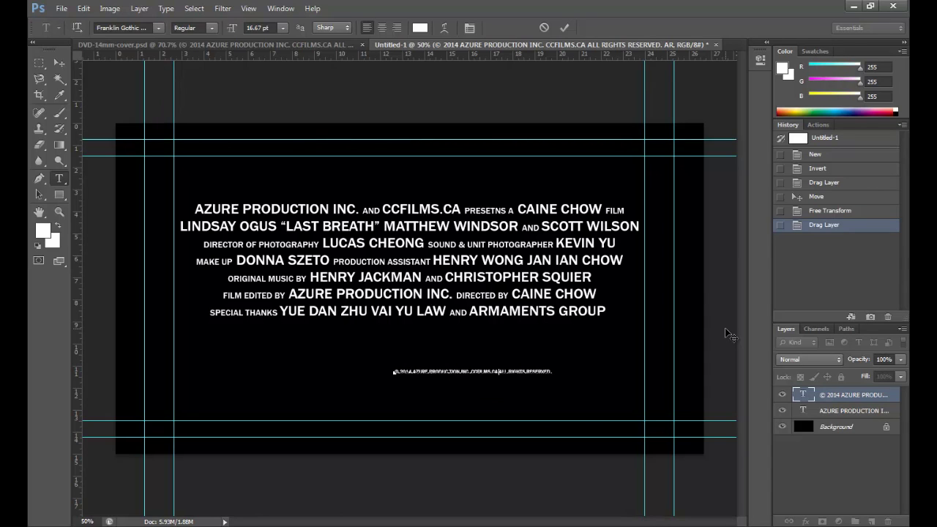
click(563, 30)
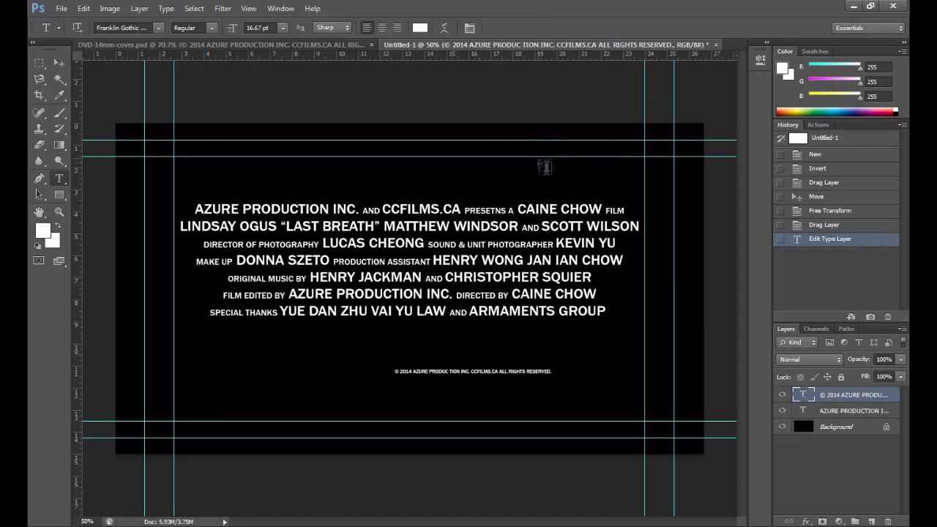
- Enlarge the copyright line to about 152% and place it in the canvas's lower-left area, just inside the safe-area guides
key(v)
drag(555, 371, 399, 399)
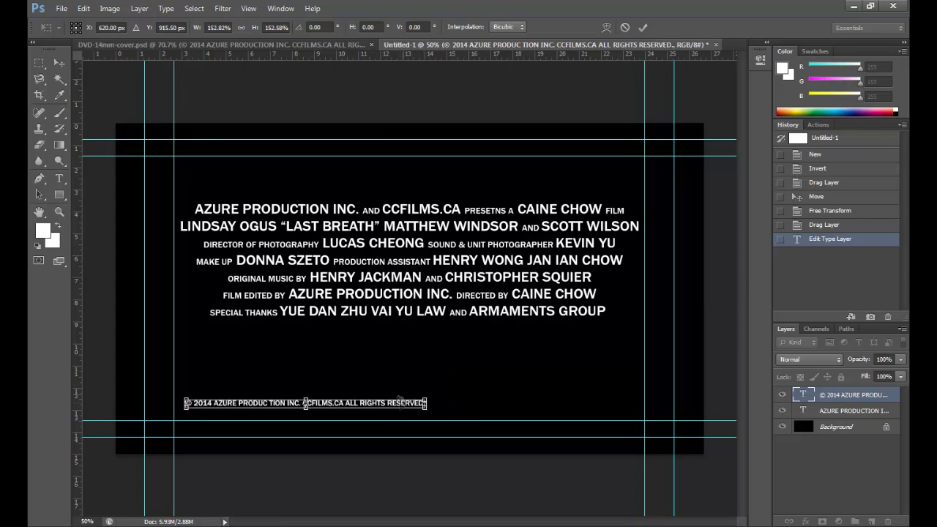
click(643, 27)
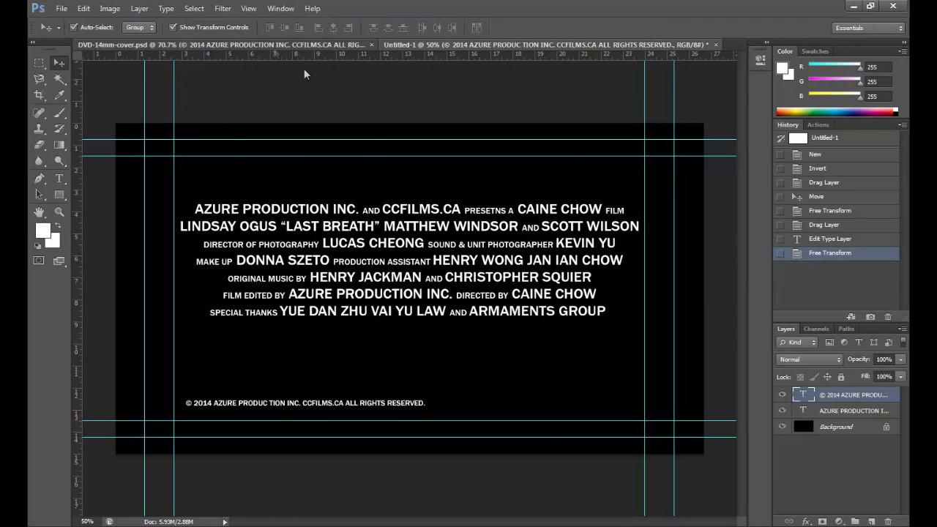
click(274, 48)
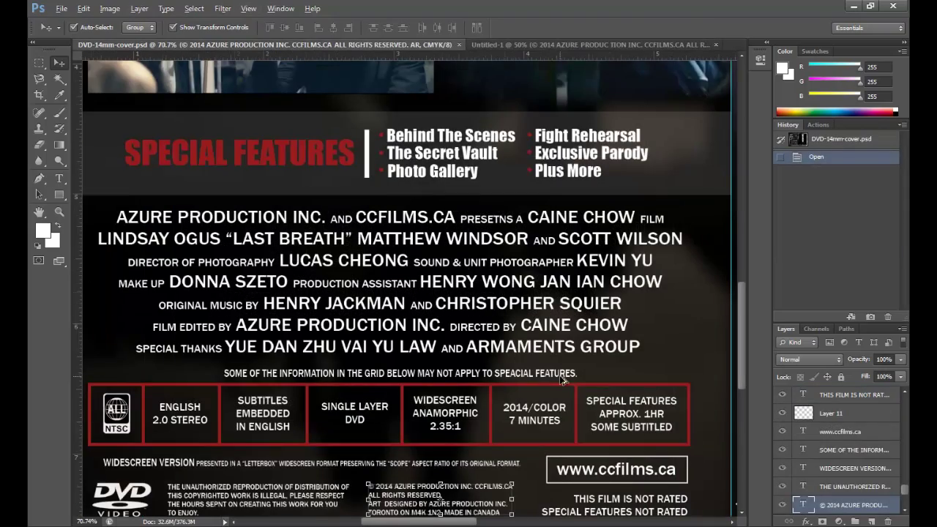
scroll(561, 379, up, 5)
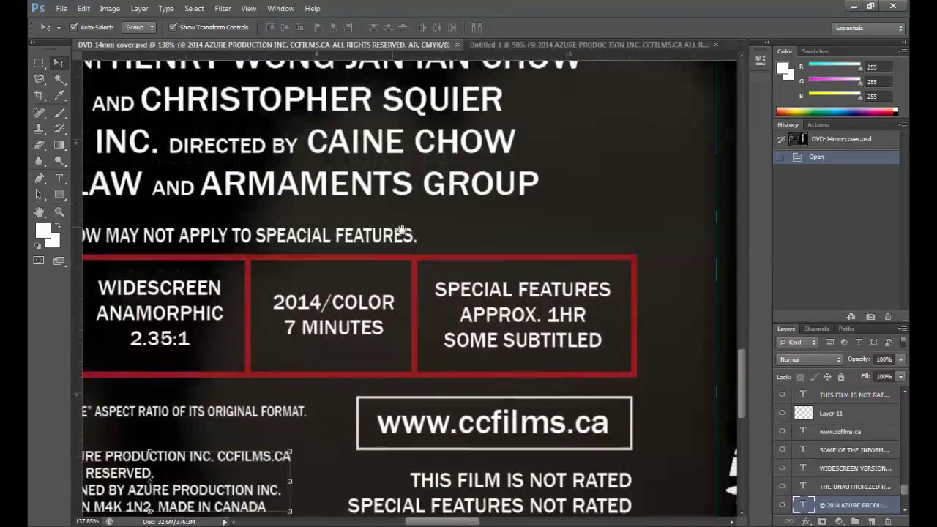
drag(401, 231, 383, 211)
click(444, 355)
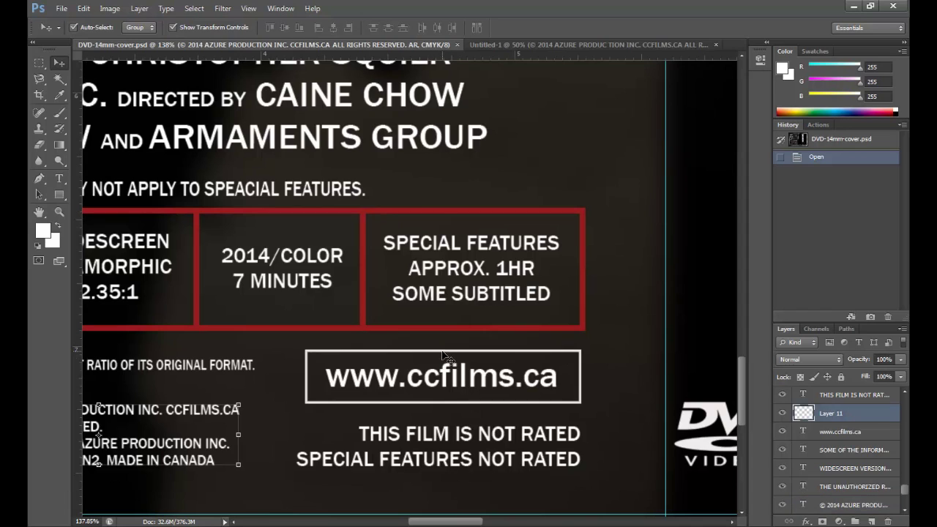
shift+click(476, 377)
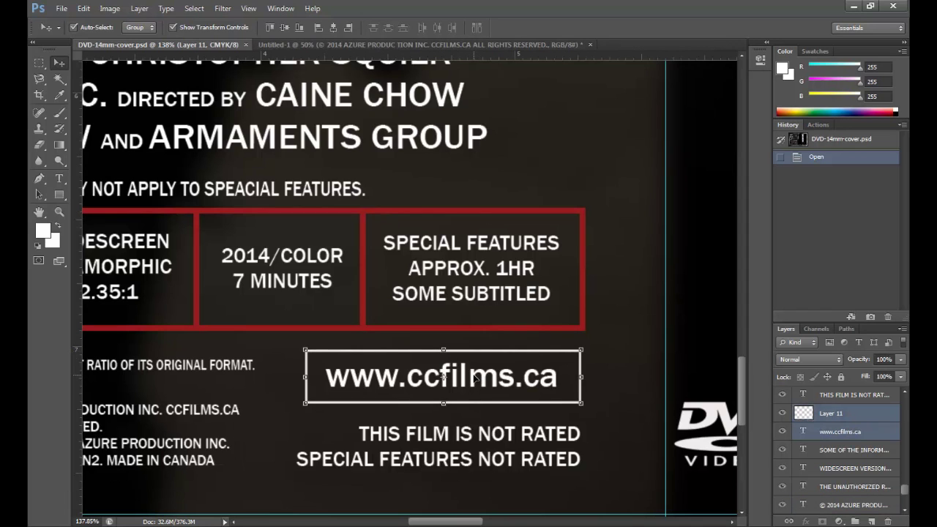
drag(468, 355, 440, 134)
- Enlarge the boxed web address to about 110% and place it in the canvas's lower-right area, inside the safe-area guides
drag(522, 354, 602, 399)
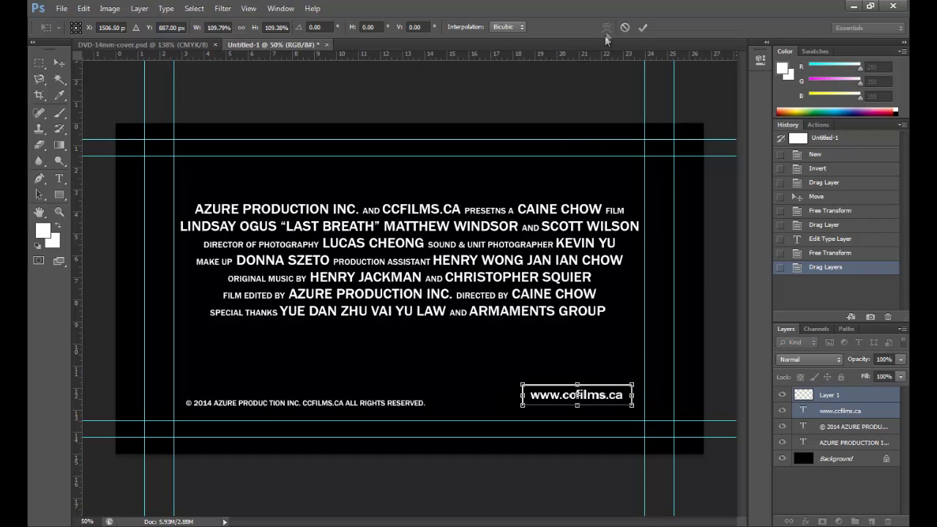
click(643, 28)
key(Left)
key(Left)
key(Left)
key(Left)
key(Left)
key(Left)
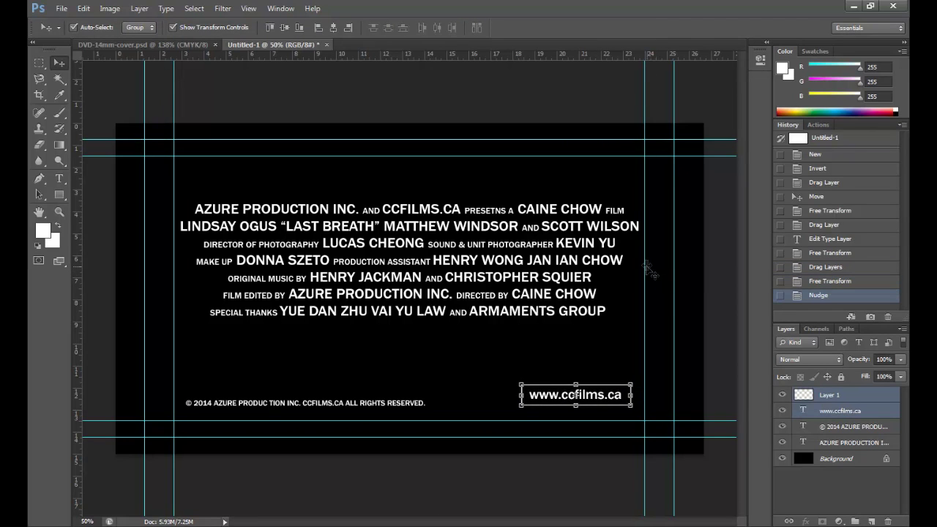
click(529, 110)
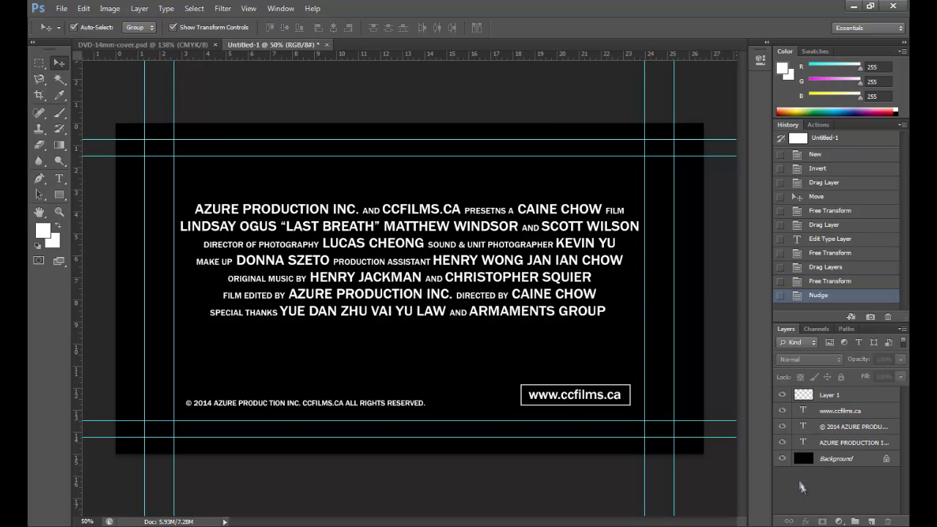
- Hide the black background layer and save the document as credit bg.psd in the trailer - Copy (2) folder, keeping maximum compatibility
click(782, 459)
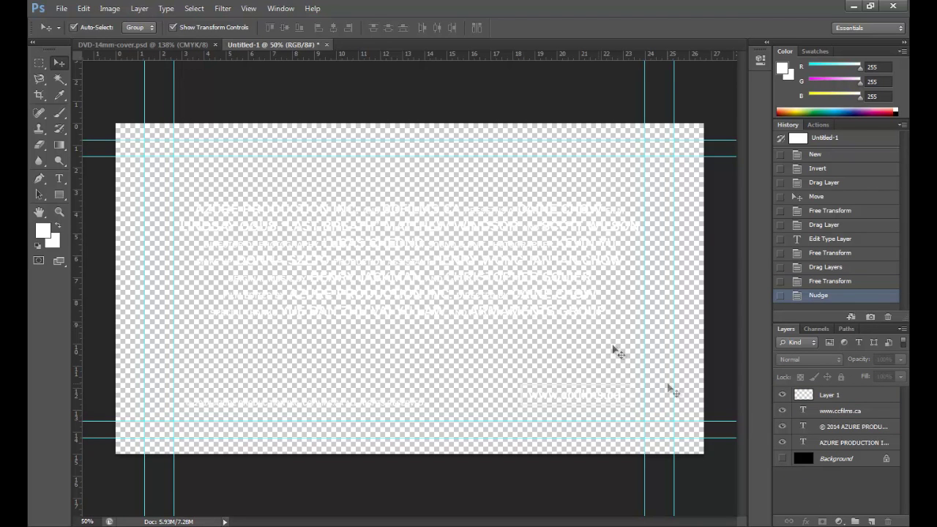
key(ctrl+s)
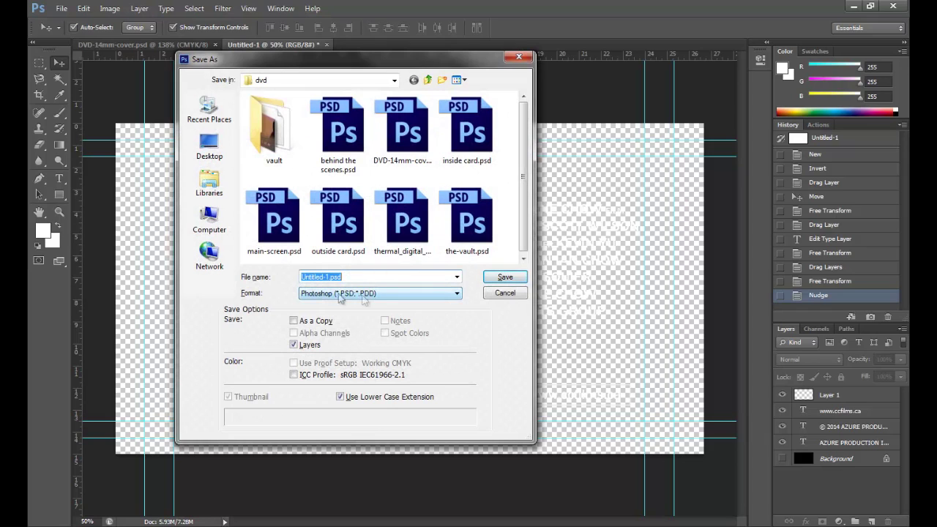
click(269, 80)
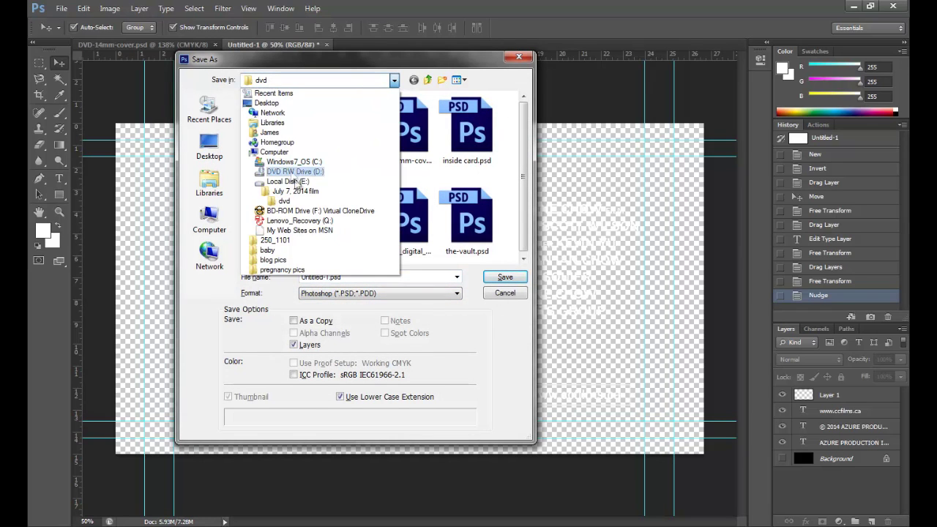
click(303, 192)
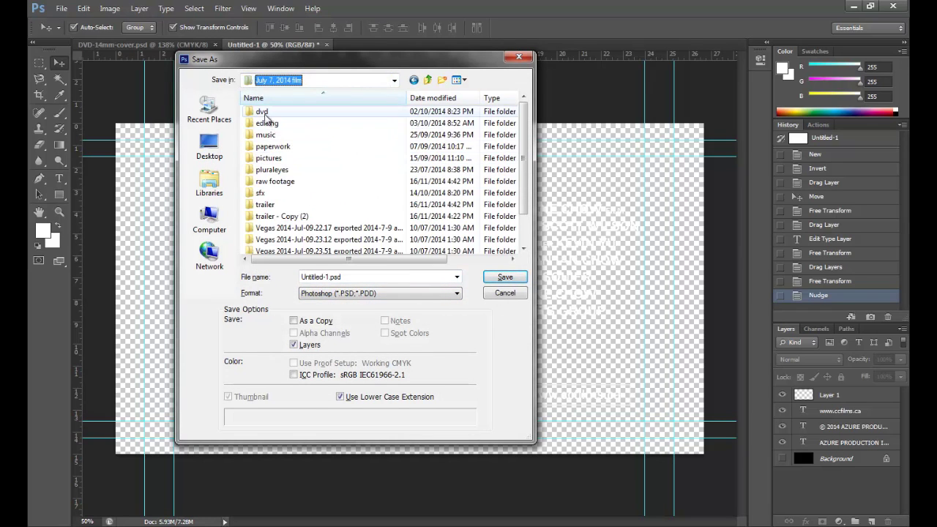
double_click(303, 217)
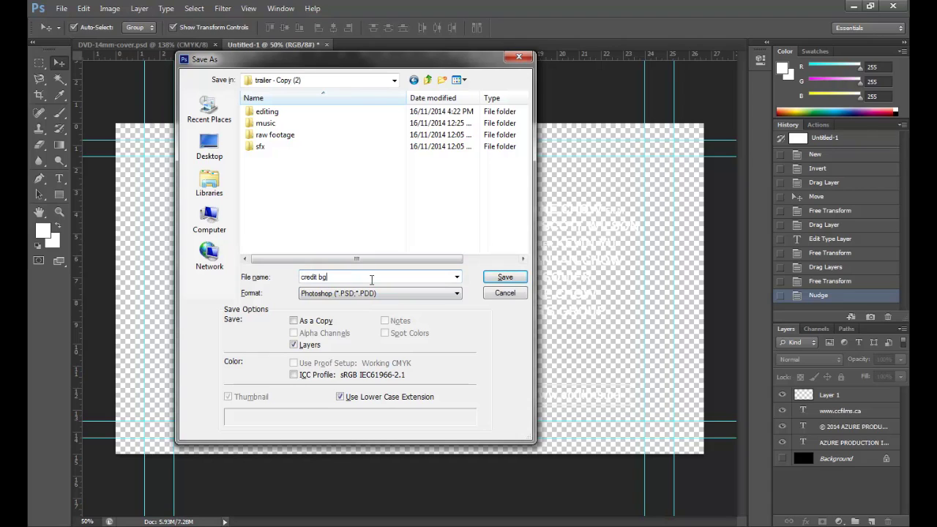
key(Return)
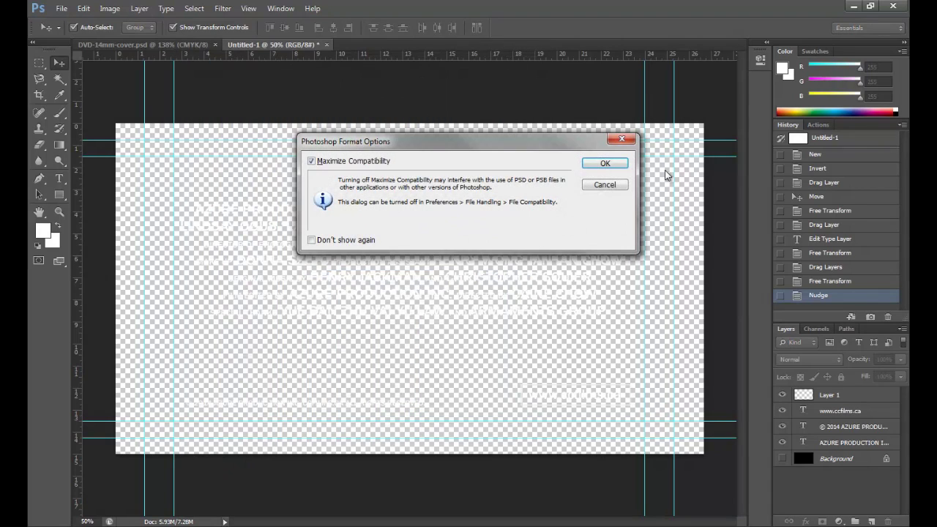
click(621, 164)
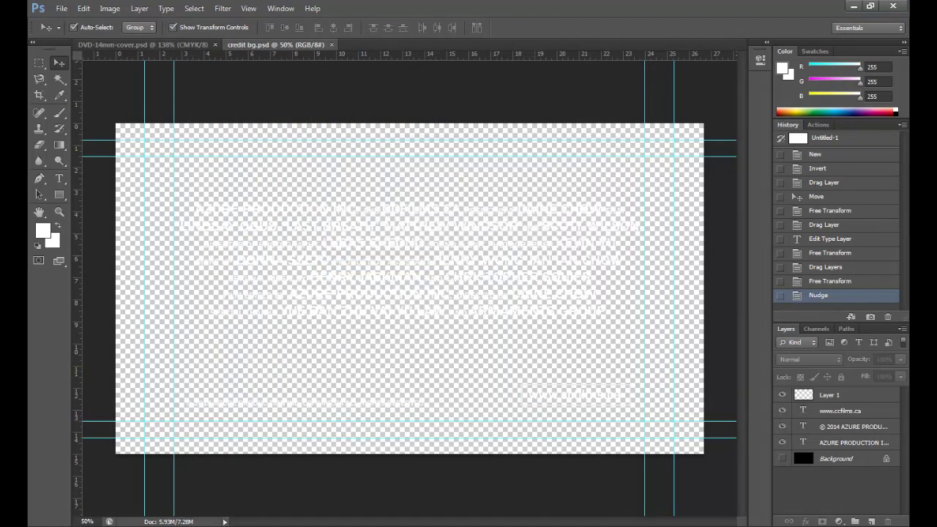
- Switch to Vegas Pro and add credit bg.psd from the trailer - Copy (2) folder to the timeline after the closing titles
click(212, 526)
mouse_move(107, 526)
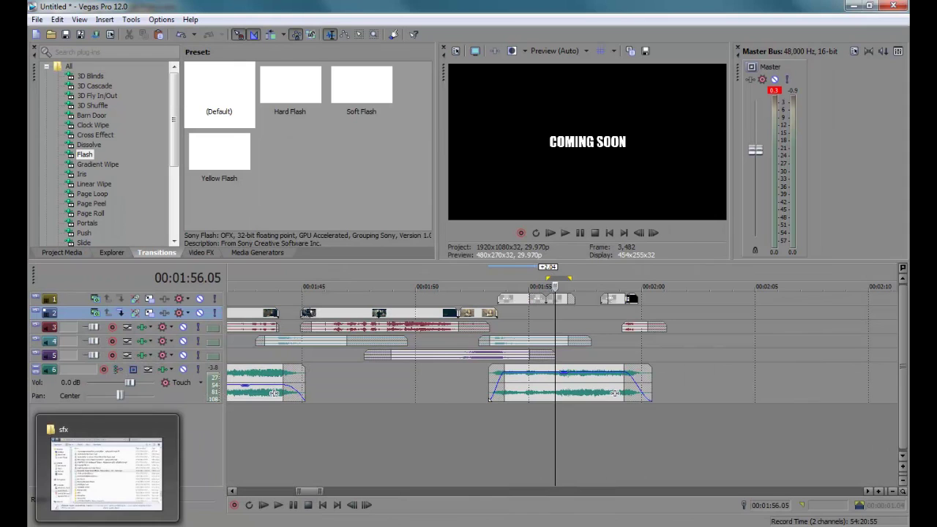
click(107, 468)
click(250, 130)
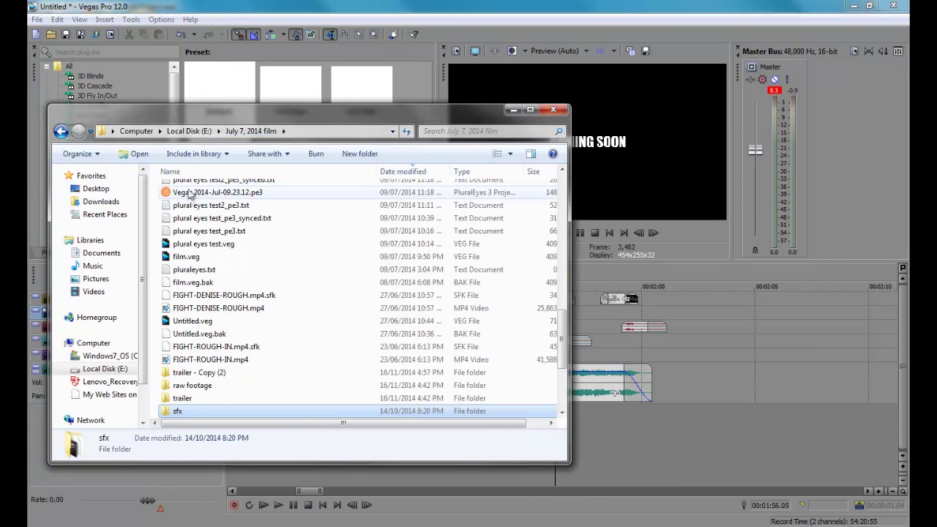
double_click(191, 373)
drag(196, 241, 675, 299)
right_click(193, 418)
click(241, 445)
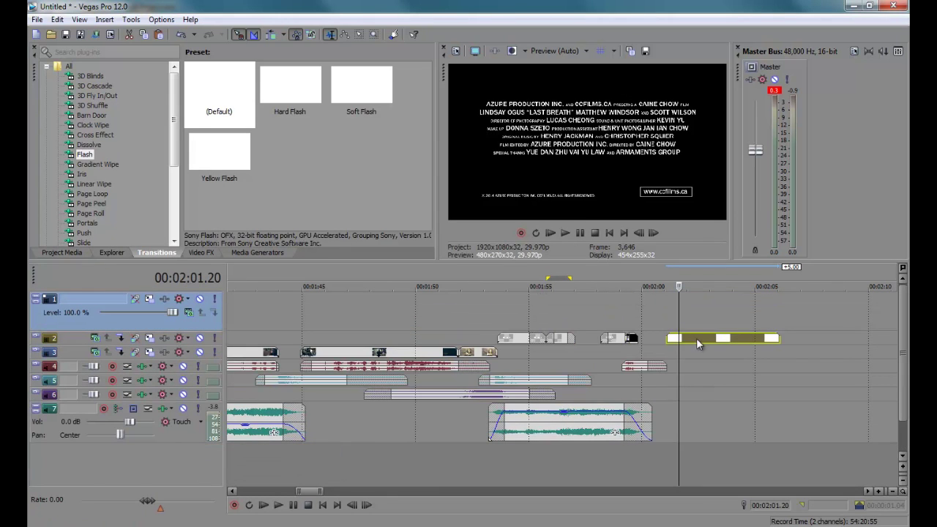
drag(696, 343, 589, 317)
scroll(608, 329, up, 2)
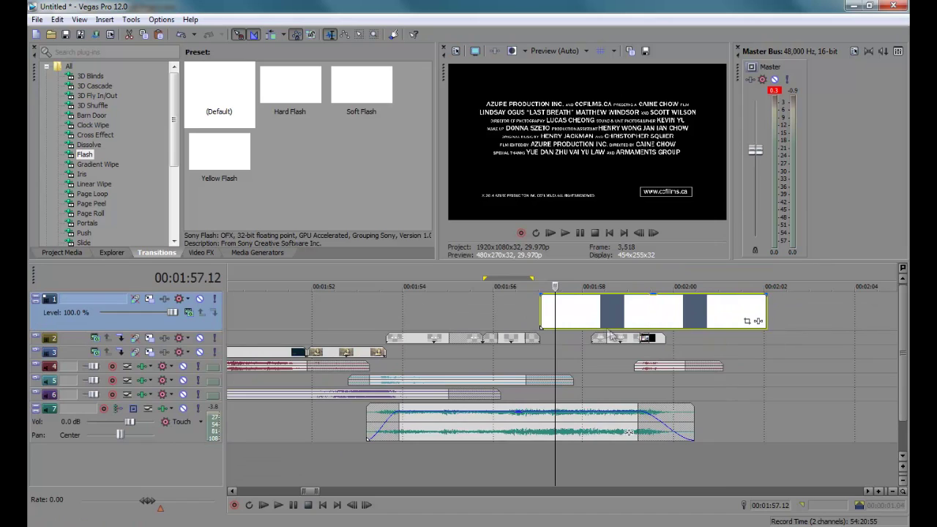
drag(766, 314, 563, 341)
click(522, 325)
key(space)
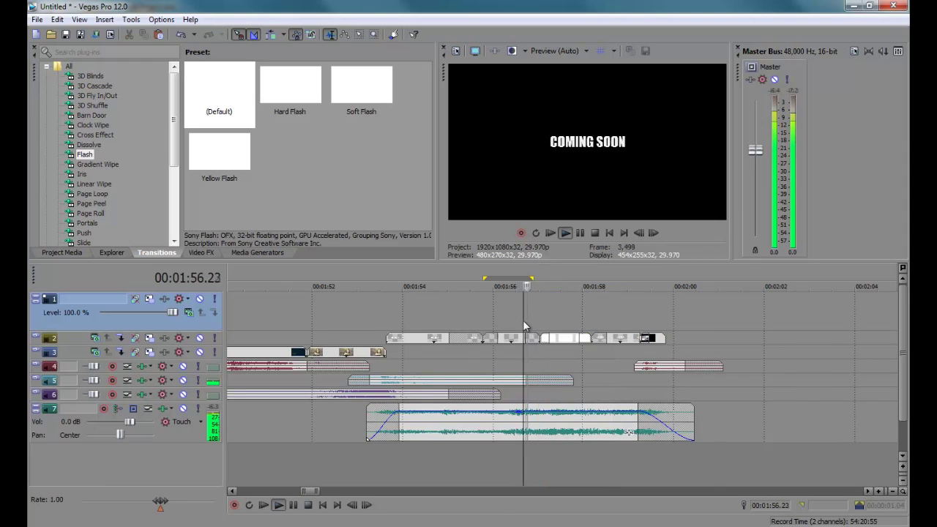
scroll(523, 325, up, 2)
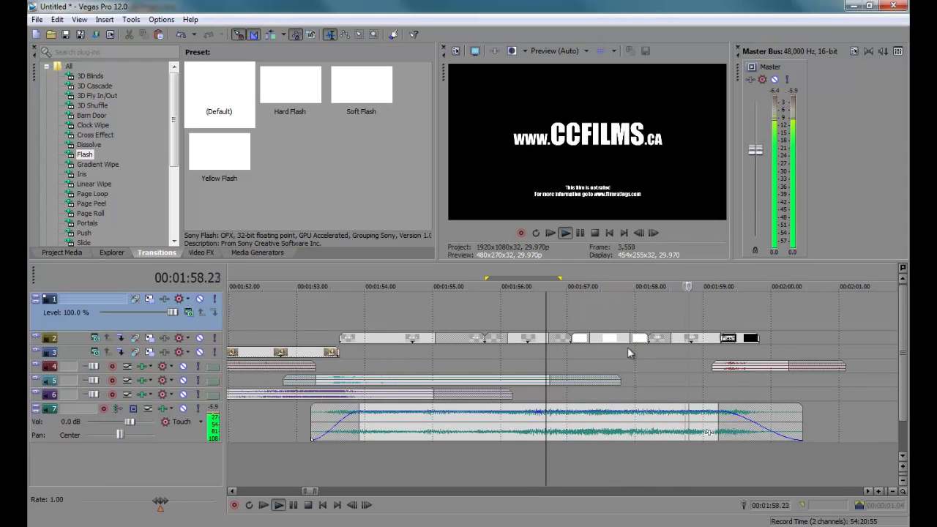
key(space)
click(694, 339)
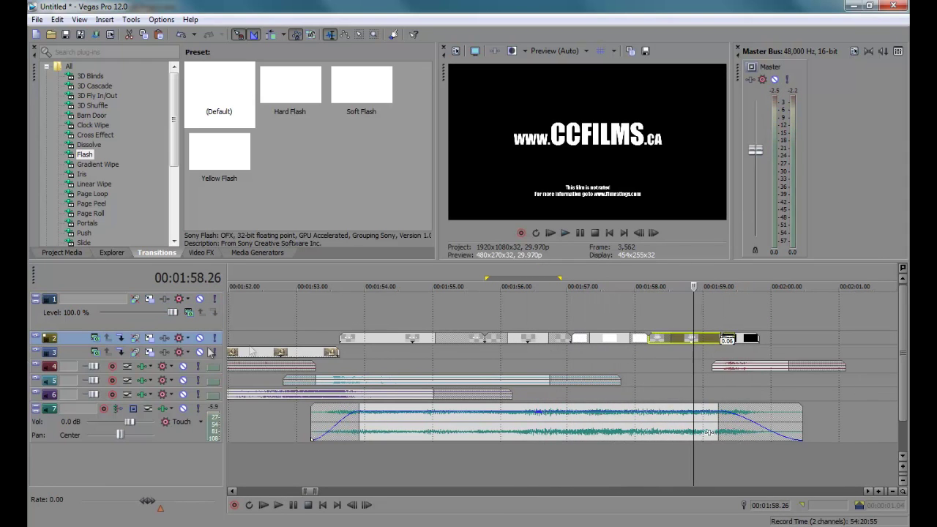
click(35, 339)
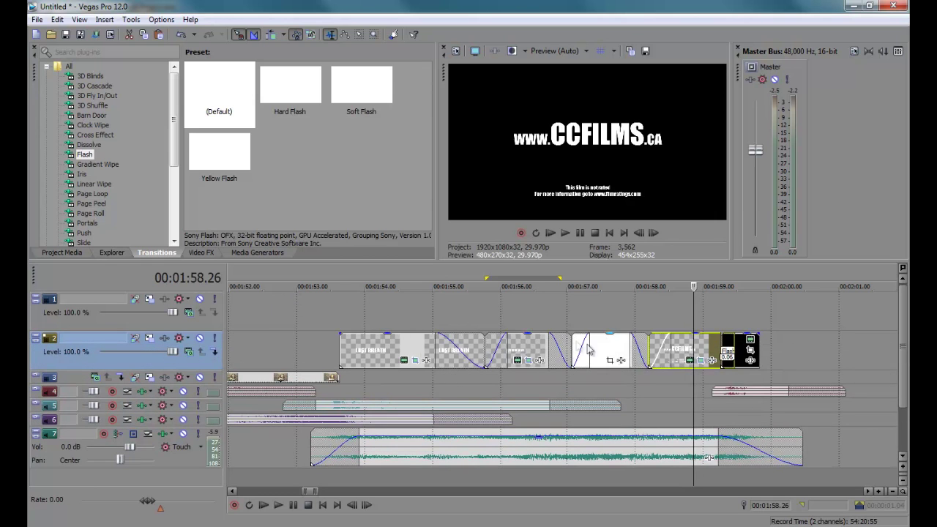
click(690, 361)
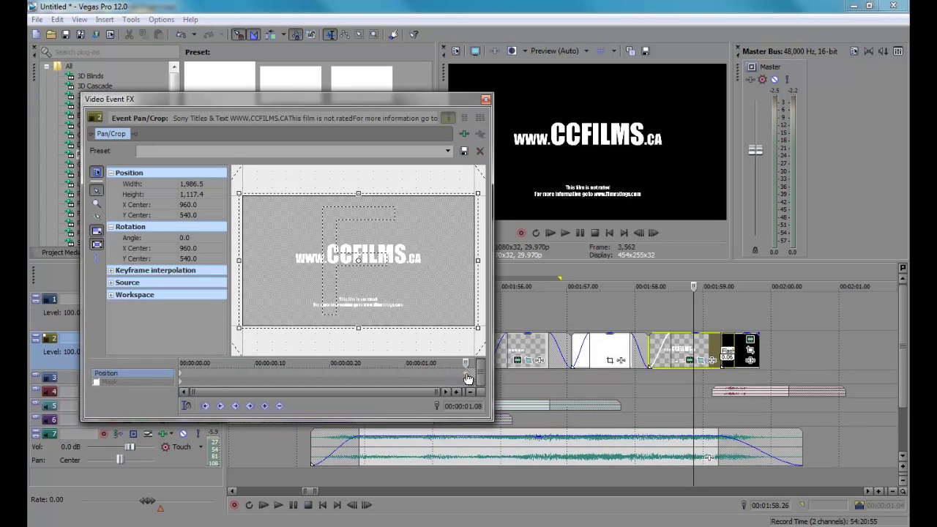
click(485, 99)
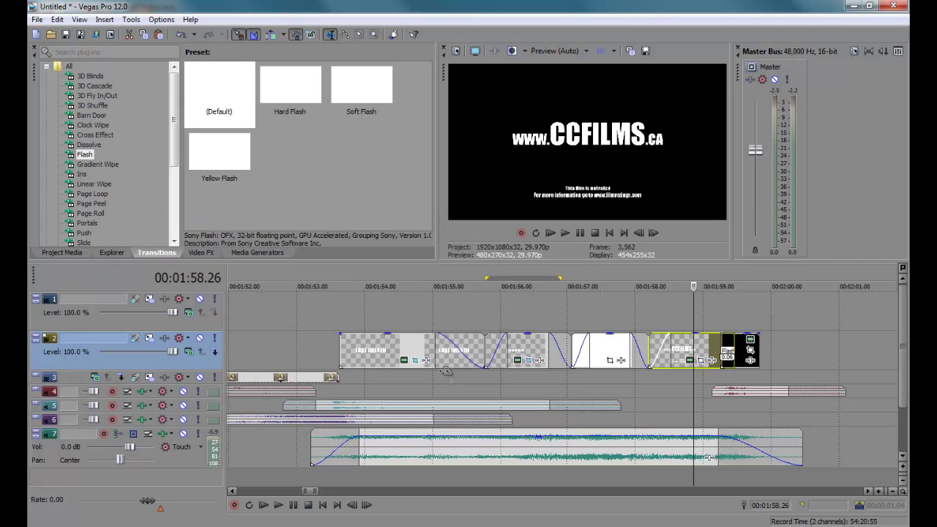
click(311, 327)
key(space)
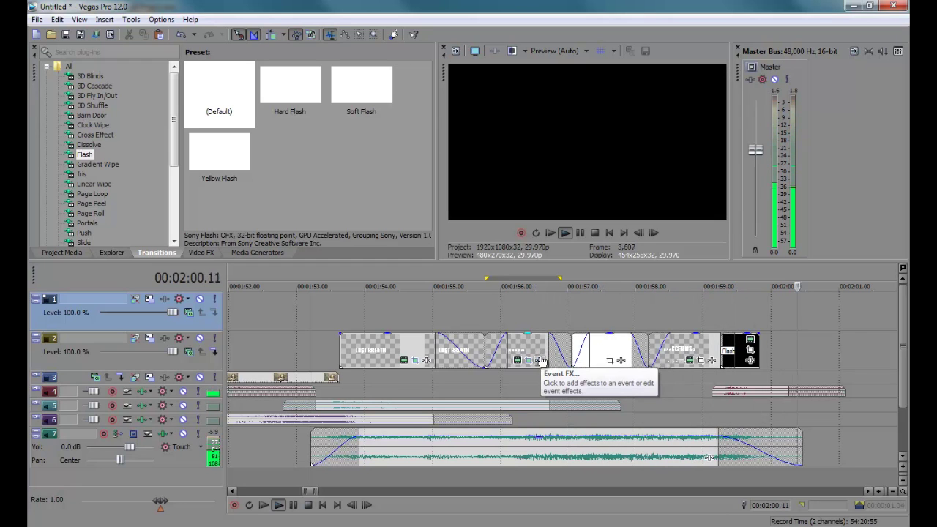
- Copy the LAST BREATH title from the ending and paste it on the titles track at 00:00:56.01
scroll(540, 359, down, 4)
key(grave)
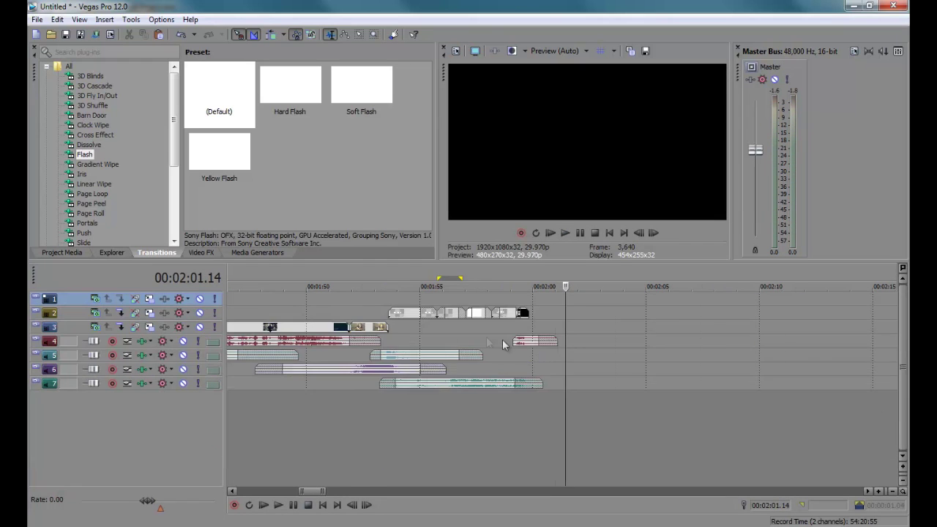
scroll(459, 345, down, 2)
click(464, 355)
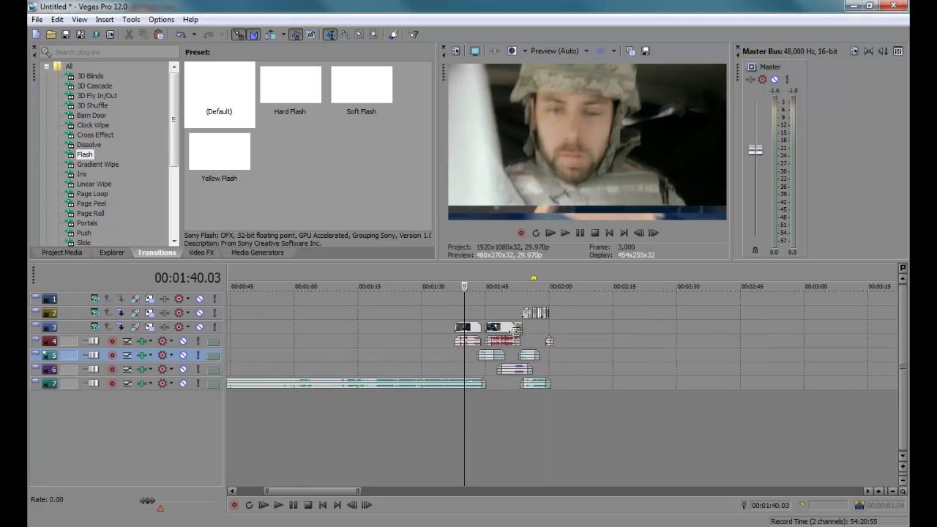
click(521, 307)
scroll(522, 307, up, 3)
click(583, 315)
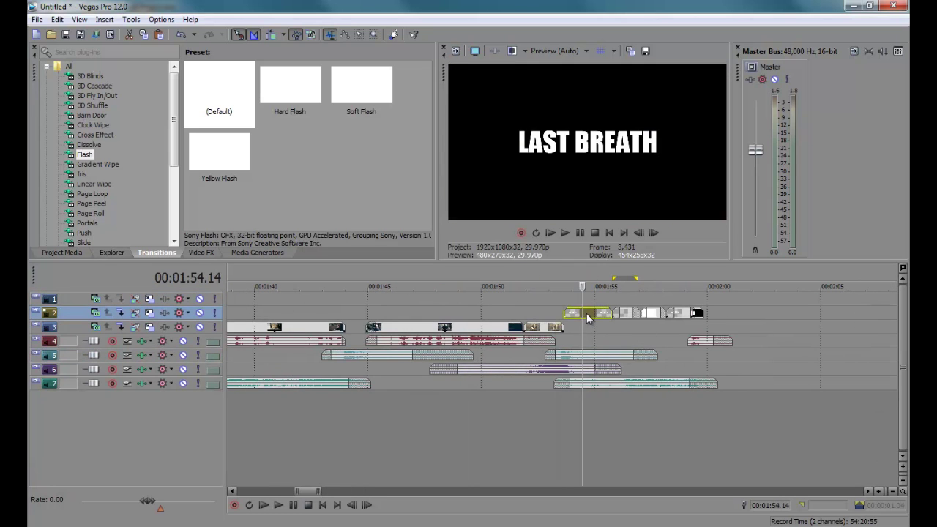
scroll(586, 314, down, 4)
click(386, 314)
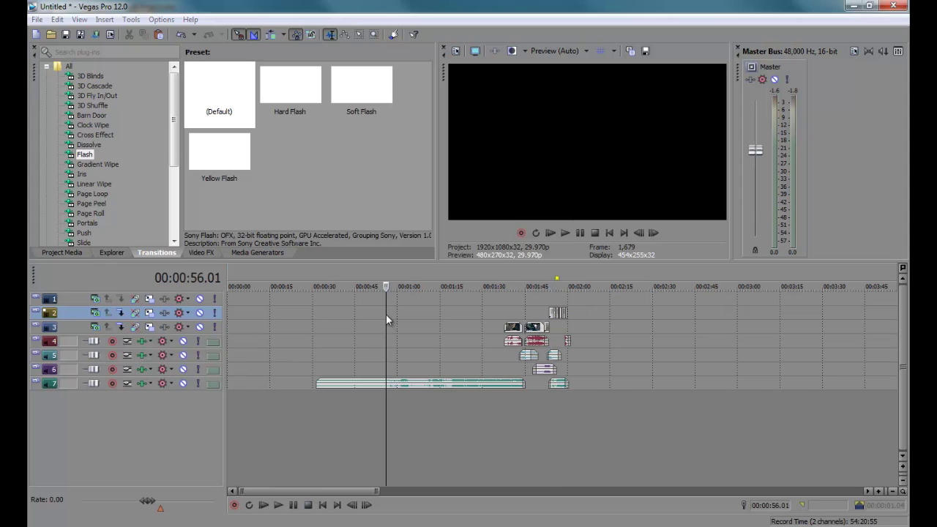
key(ctrl+v)
key(Return)
scroll(386, 311, up, 4)
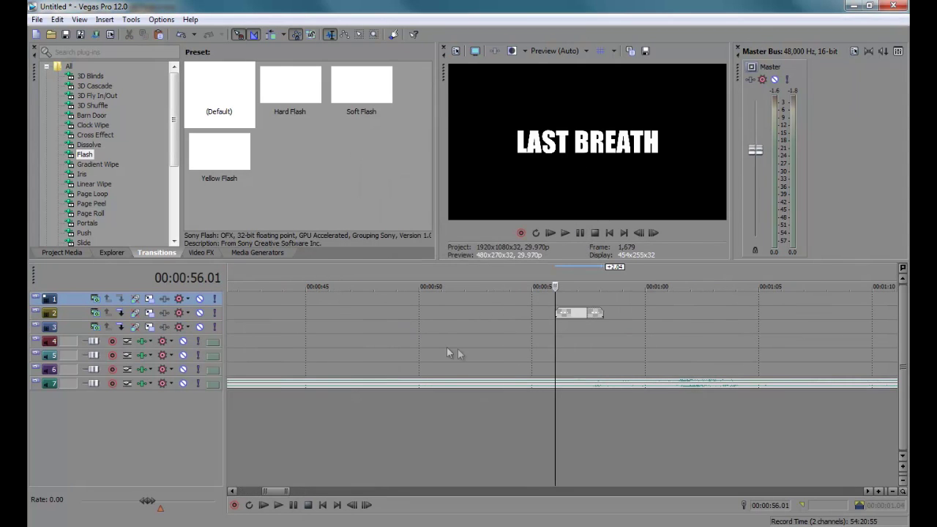
- Move the pasted LAST BREATH title to about 00:01:00 on its track and expand the track's height
click(581, 329)
scroll(581, 328, right, 1)
drag(553, 313, 601, 311)
scroll(600, 302, up, 2)
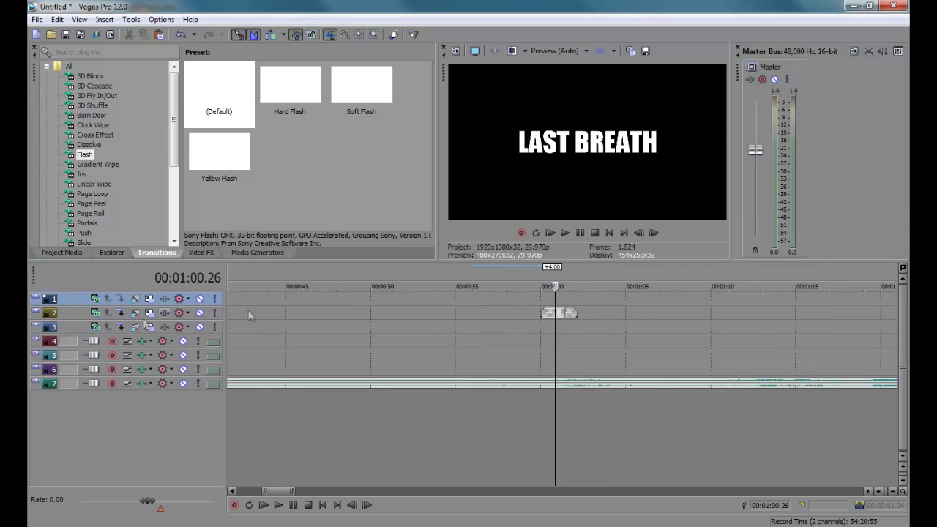
click(34, 317)
click(552, 327)
scroll(578, 330, up, 1)
- Change the pasted LAST BREATH title's text to centred FROM THE DIRECTOR THAT SPONSORED
click(555, 336)
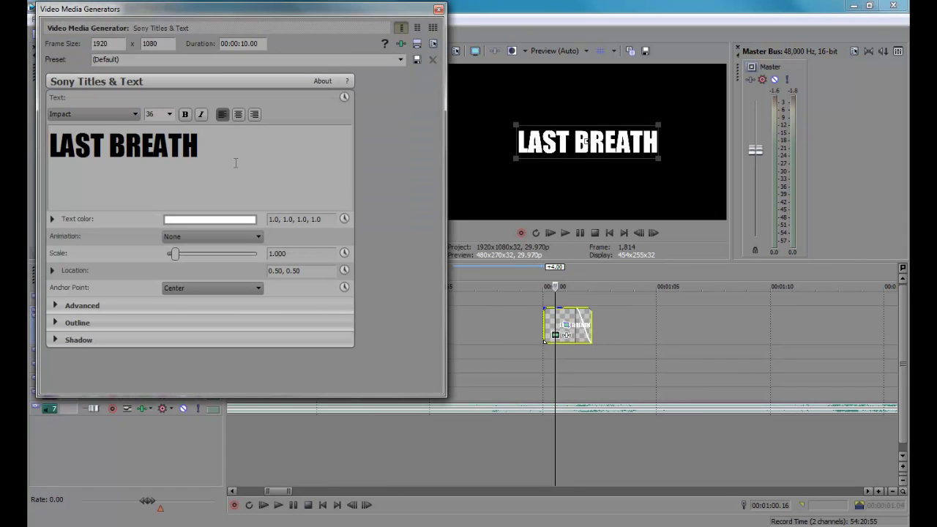
key(ctrl+a)
click(238, 115)
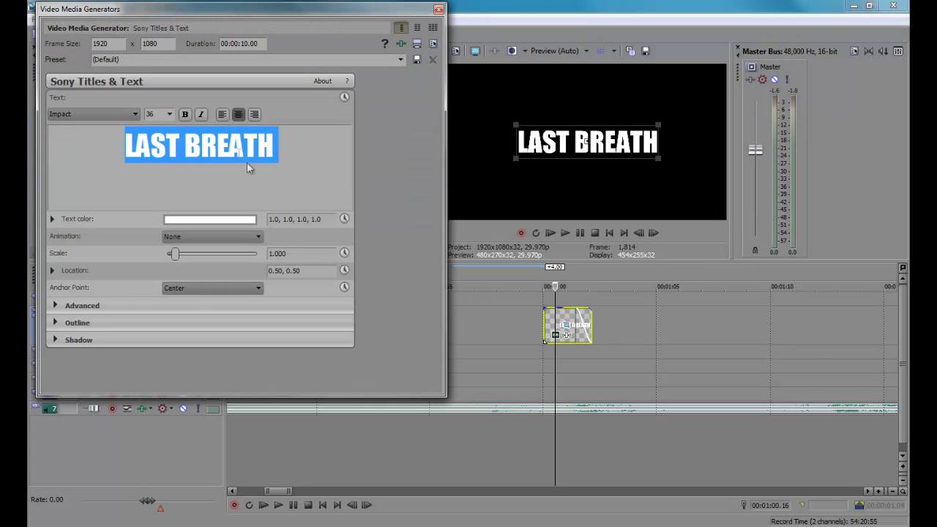
click(287, 149)
key(ctrl+shift+Left)
key(ctrl+shift+Left)
text(FROM THE DIREC)
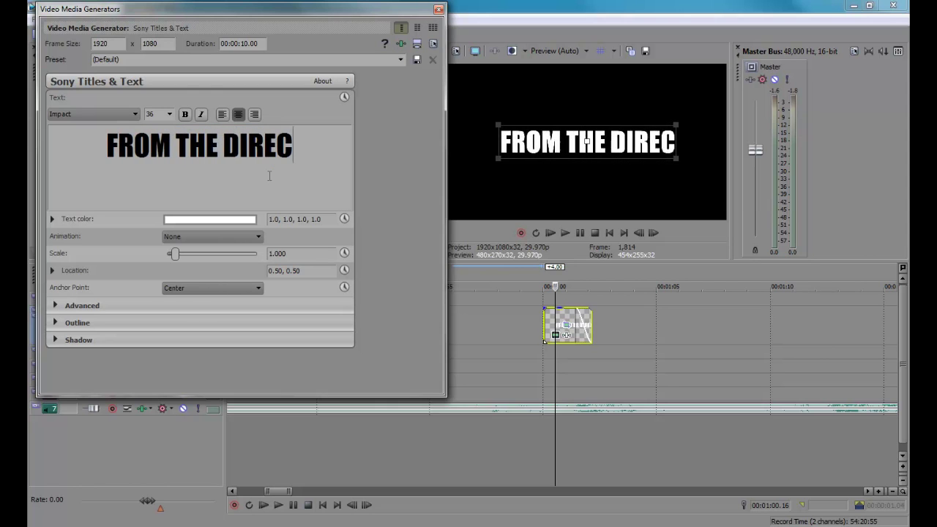
text(TOR THAT SPONSE)
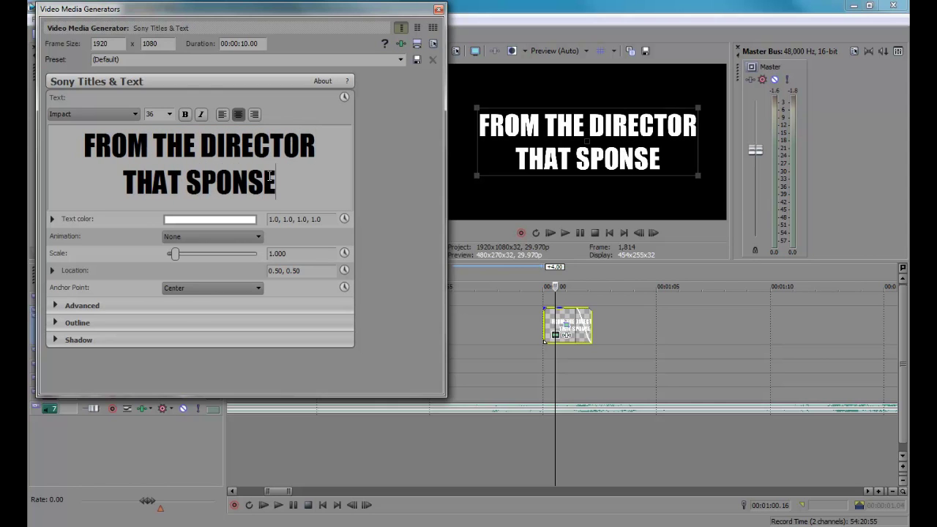
key(BackSpace)
text(ORED)
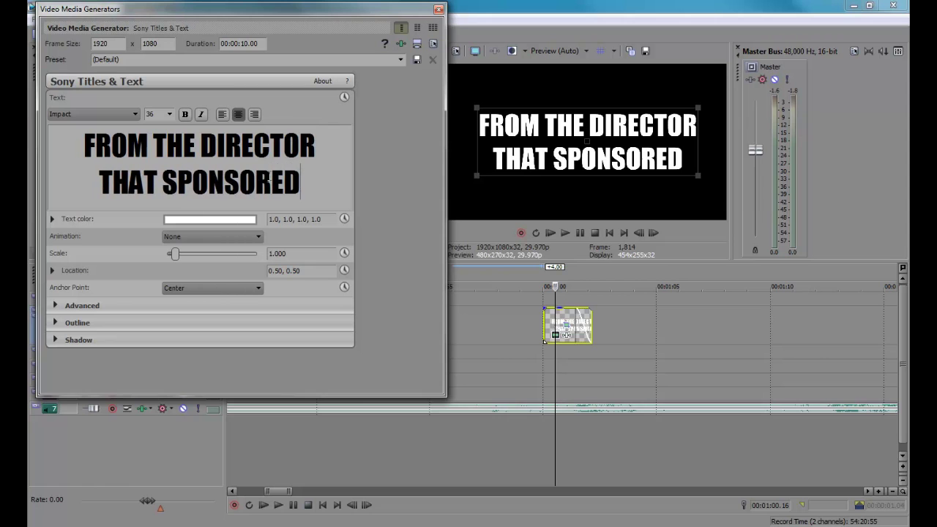
- Set the font size of the FROM THE DIRECTOR THAT SPONSORED title to 20 and show the safe-area overlay in the preview
key(ctrl+a)
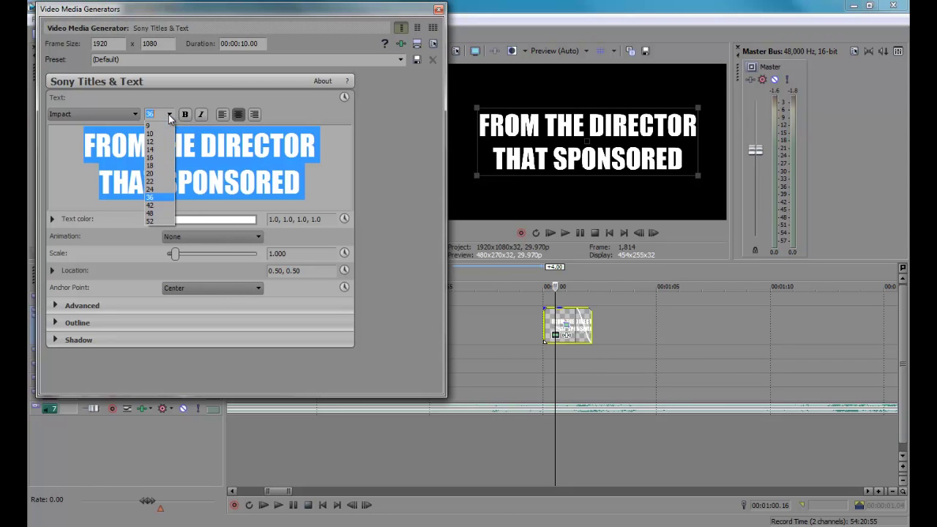
key(Return)
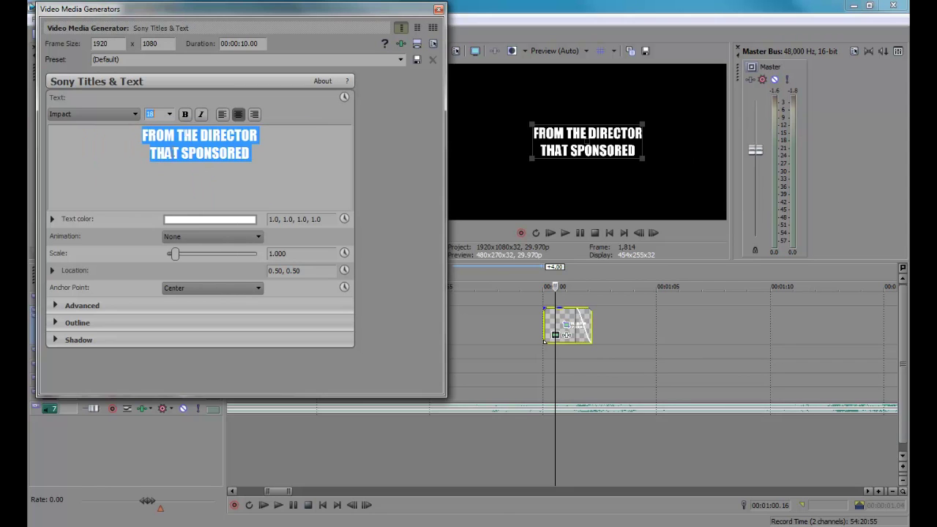
click(171, 115)
click(152, 174)
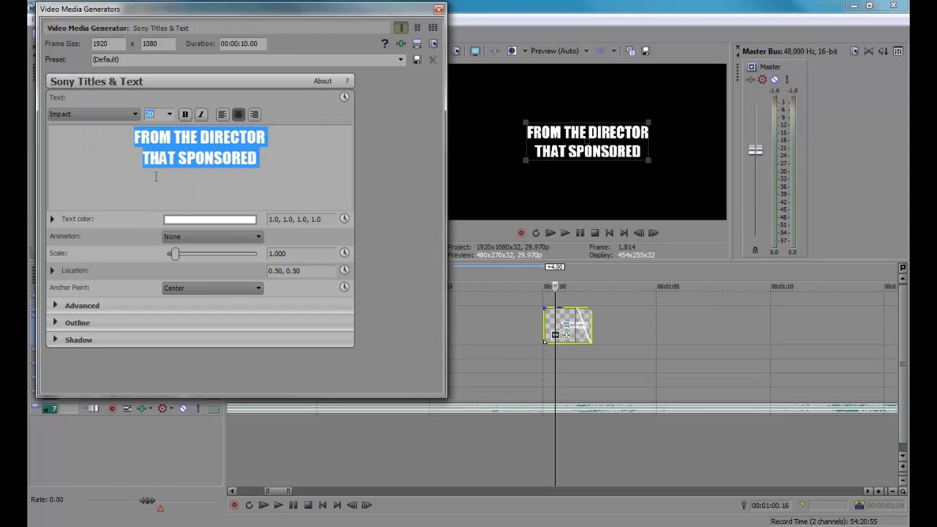
click(601, 50)
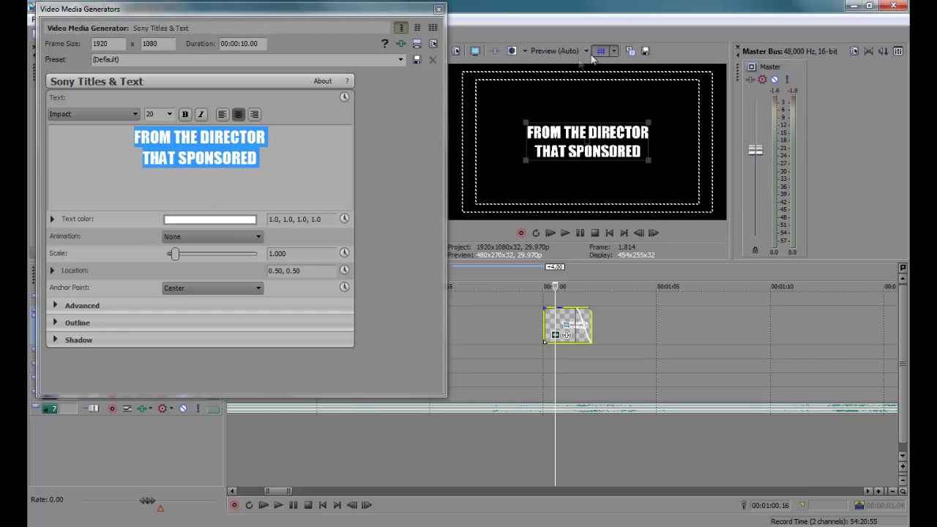
click(438, 10)
- Remove the fade-out from the FROM THE DIRECTOR THAT SPONSORED title and play it back
drag(634, 287, 599, 308)
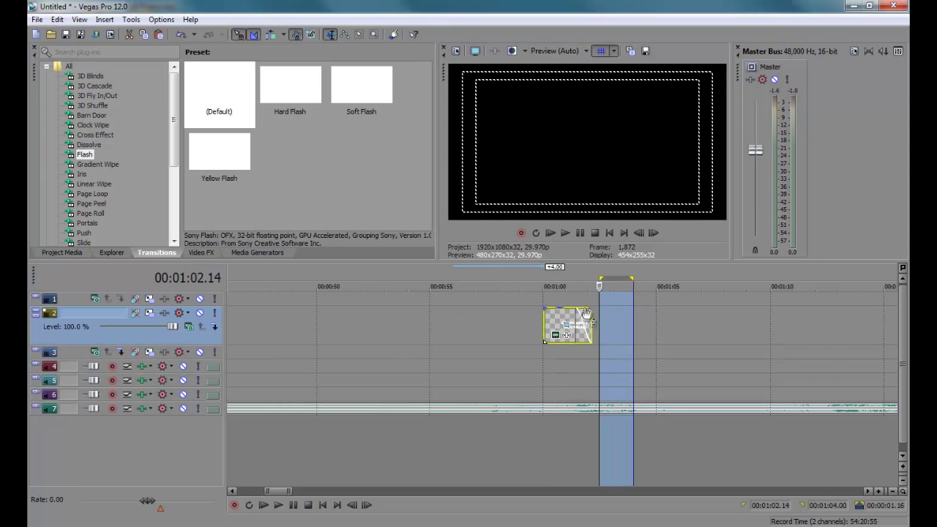
click(543, 315)
key(space)
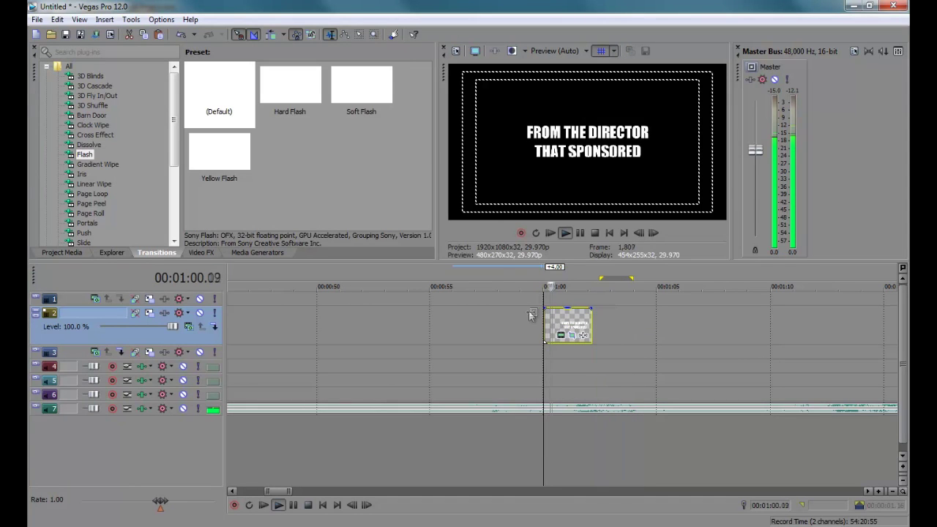
- Paste a copy of the title directly after it at 00:01:02.05 and change its text to THE TORONTO 48HR FILM PROJECT
click(592, 325)
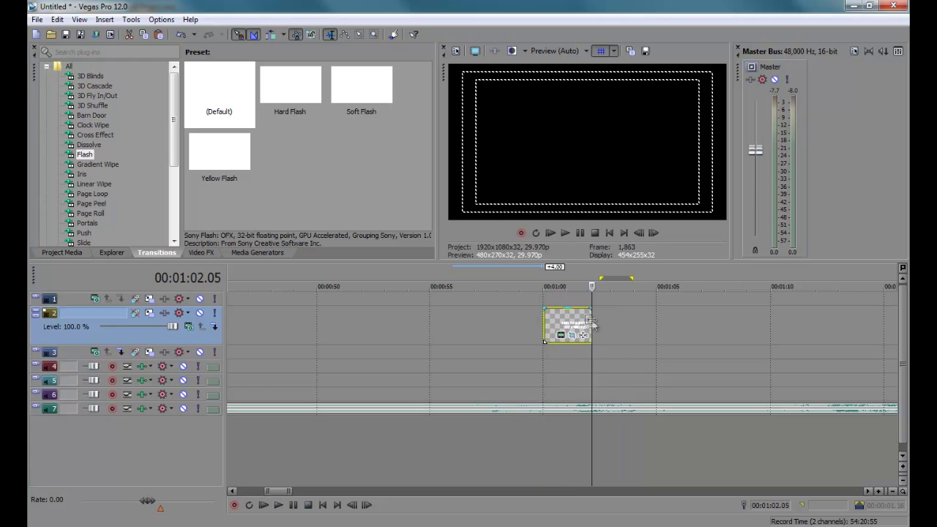
key(ctrl+v)
key(Return)
double_click(608, 333)
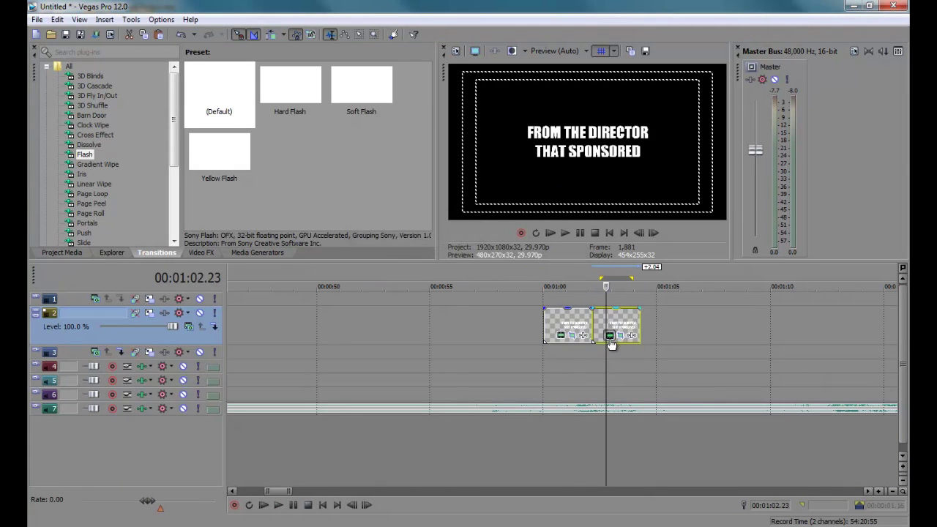
drag(283, 162, 135, 129)
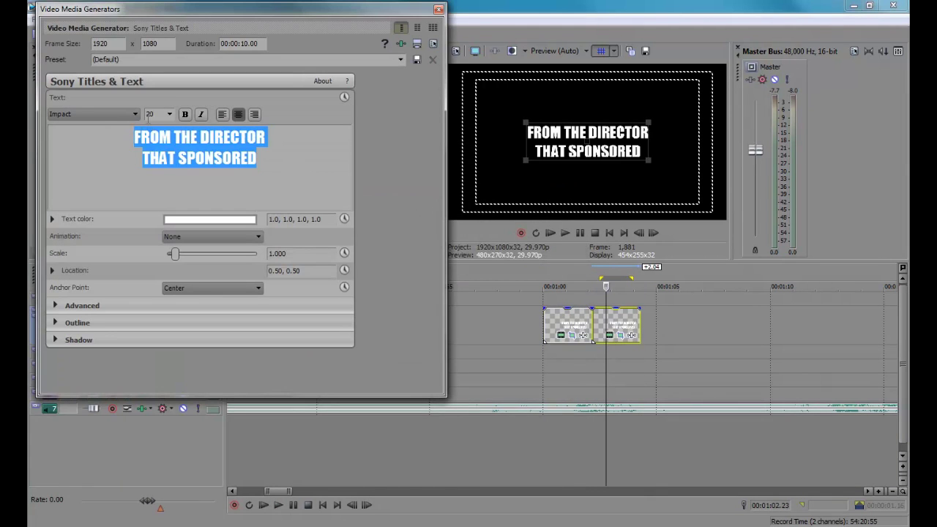
text(THE 48HR FILM PROJECT TORONTO)
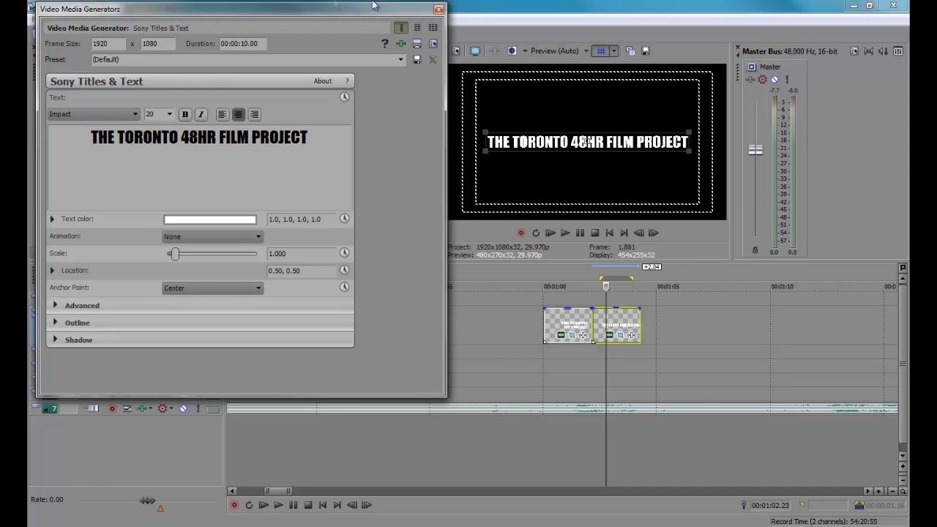
click(439, 9)
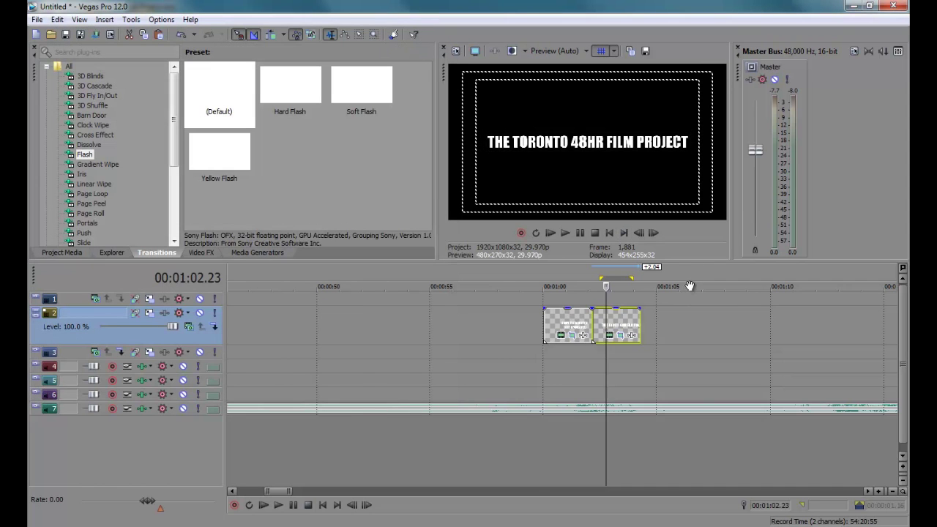
scroll(515, 333, right, 3)
drag(495, 322, 635, 322)
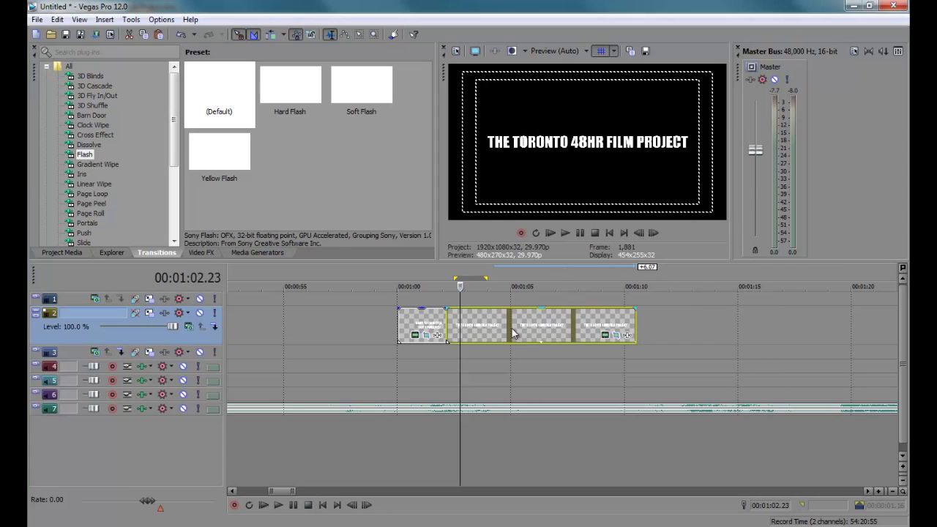
key(ctrl+z)
- Paste a copy of THE TORONTO 48HR FILM PROJECT title on track 1 at about 00:01:03 and play back the titles
click(473, 322)
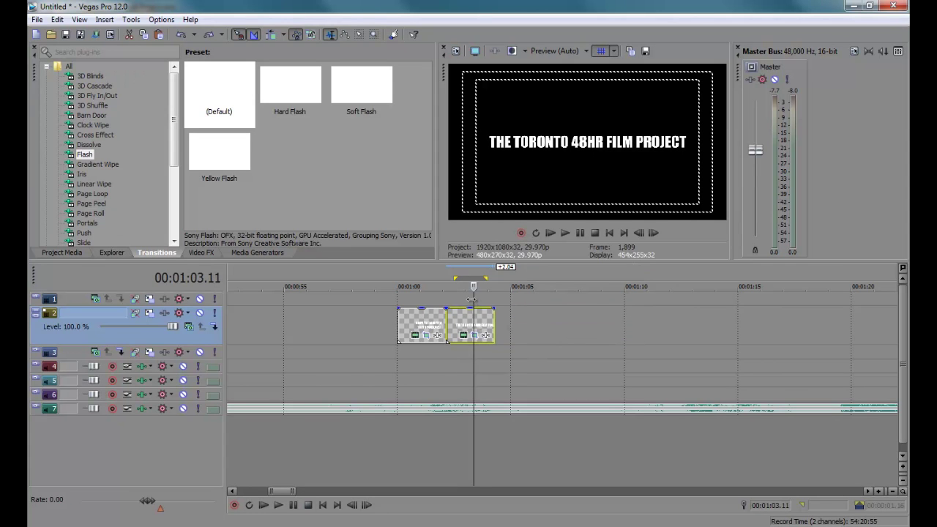
click(473, 298)
key(ctrl+v)
click(562, 236)
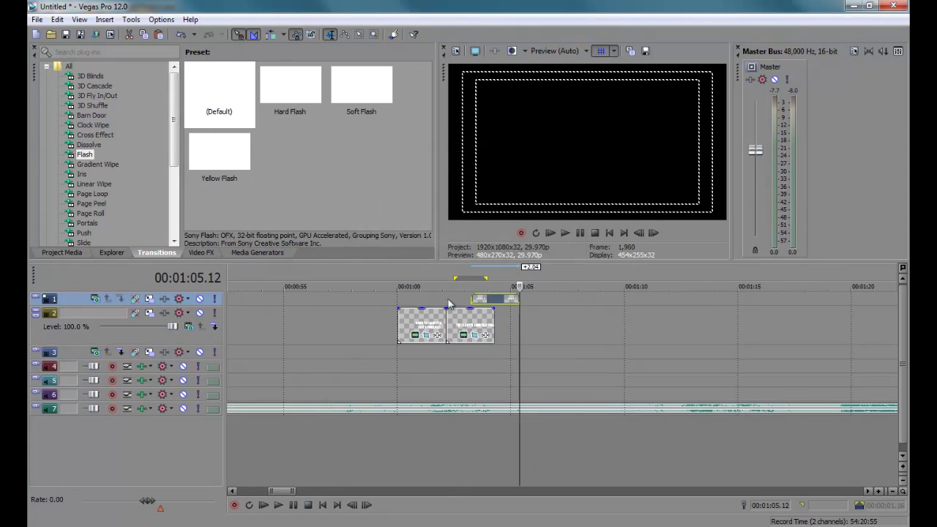
click(450, 305)
key(space)
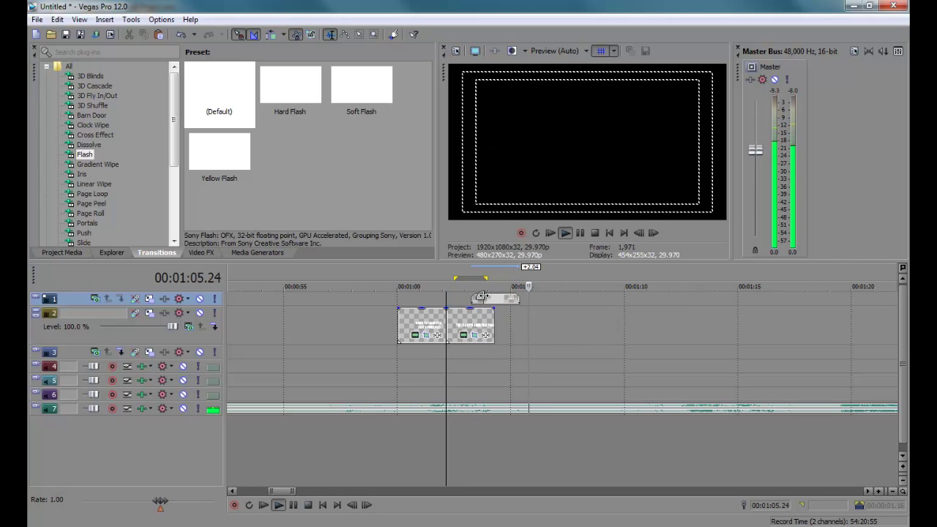
- Add a fade-in to the copied title on track 1 and change its text to TORONTO YOUTH SHORTS
click(494, 297)
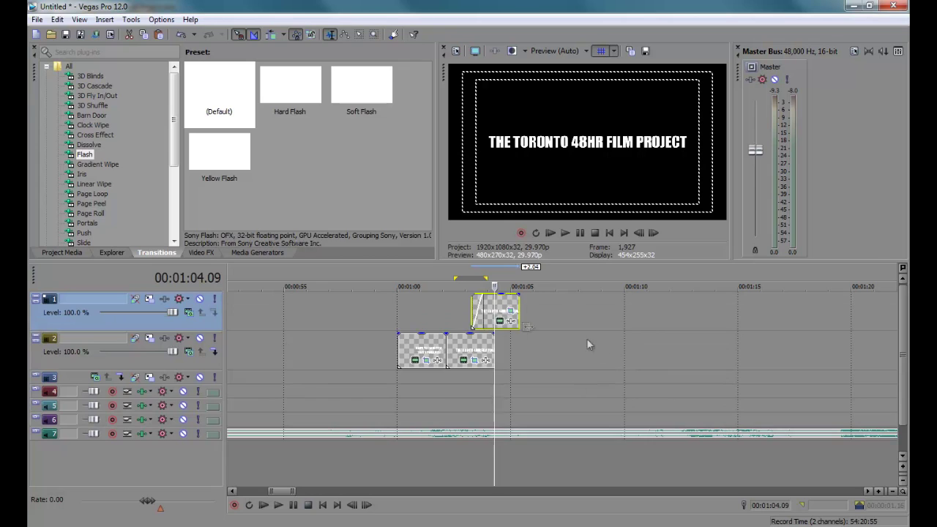
click(499, 320)
click(301, 161)
key(ctrl+a)
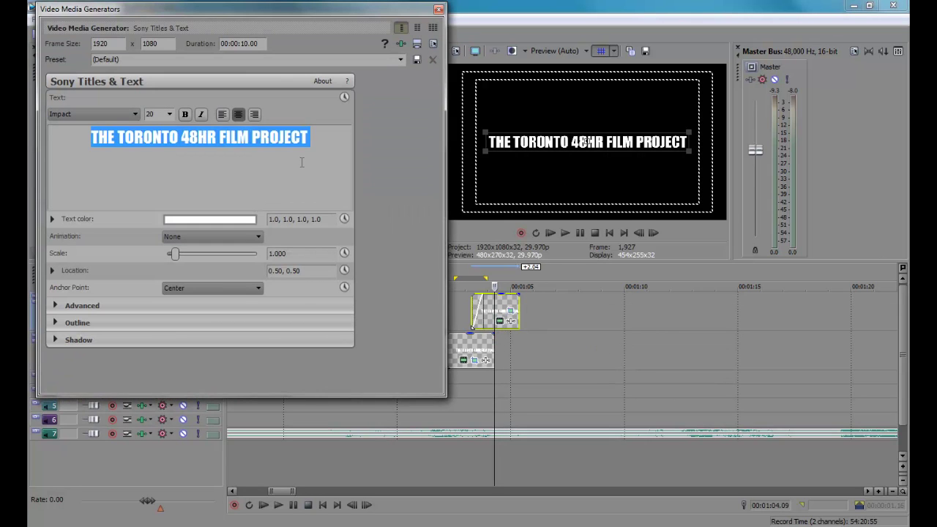
text(TORONTO YOUTH SHORTS)
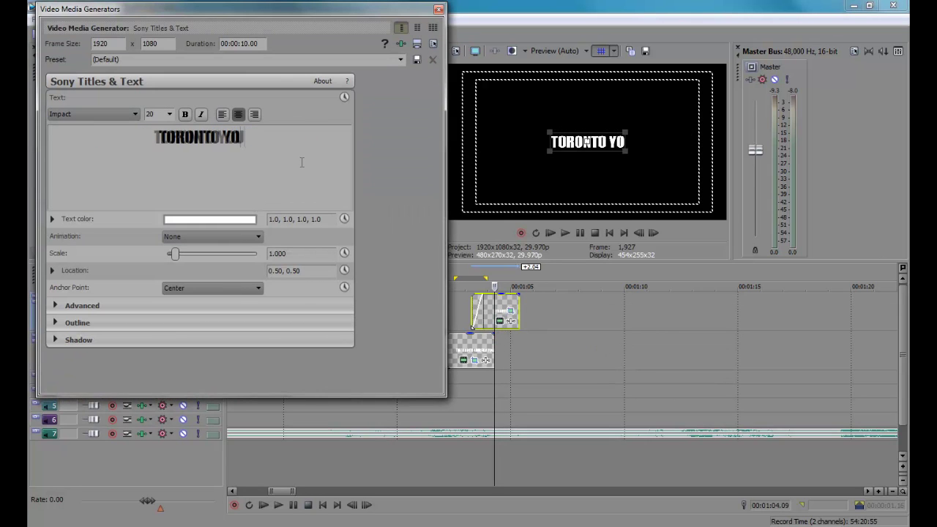
click(437, 10)
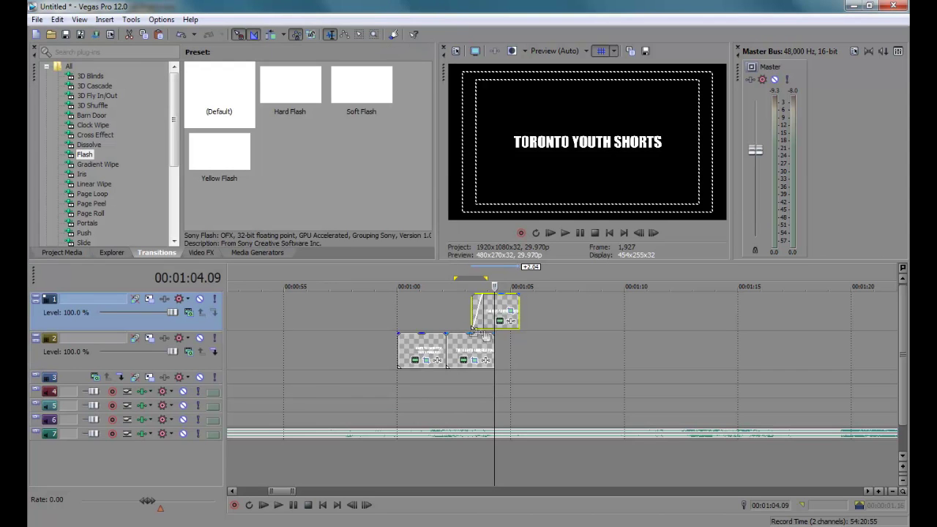
- Insert a new top video track, paste a copy of the TORONTO YOUTH SHORTS title on it at about 00:01:04, and play it back
right_click(133, 324)
click(198, 349)
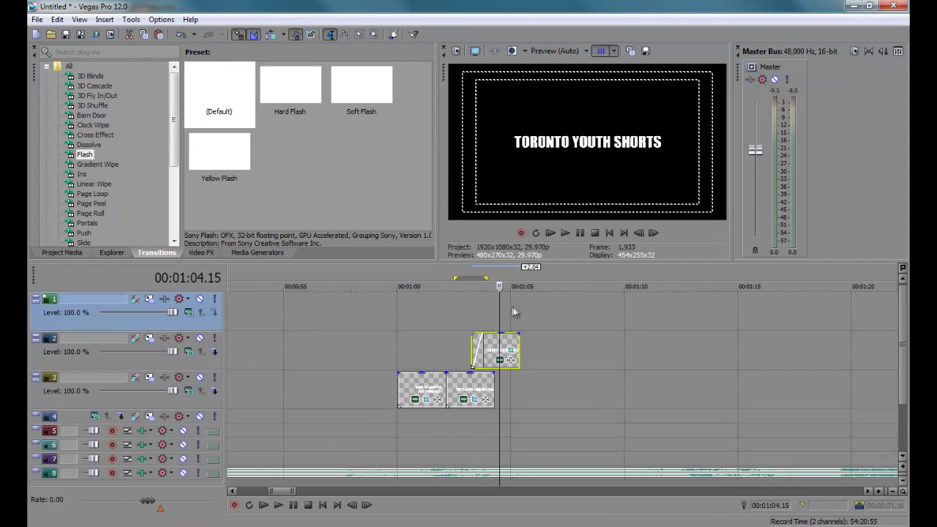
click(491, 311)
key(ctrl+v)
key(Return)
click(454, 323)
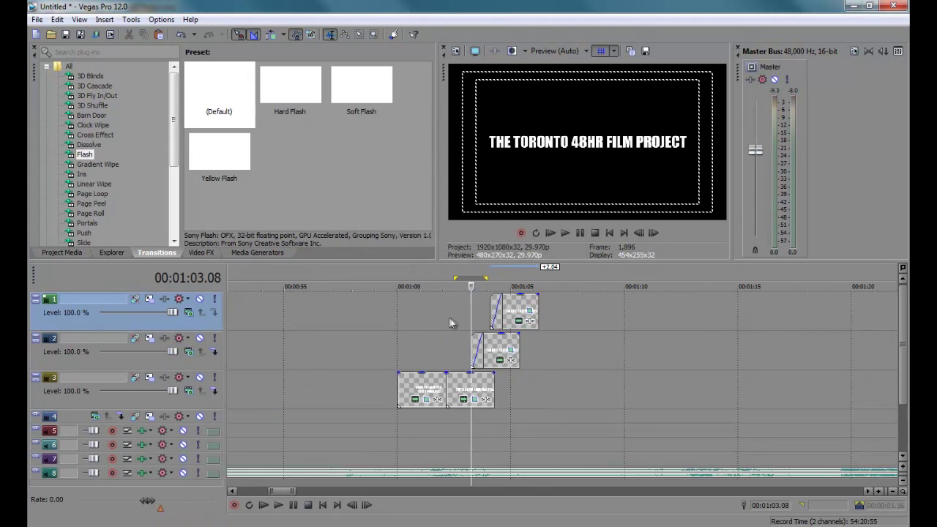
key(space)
scroll(485, 352, up, 3)
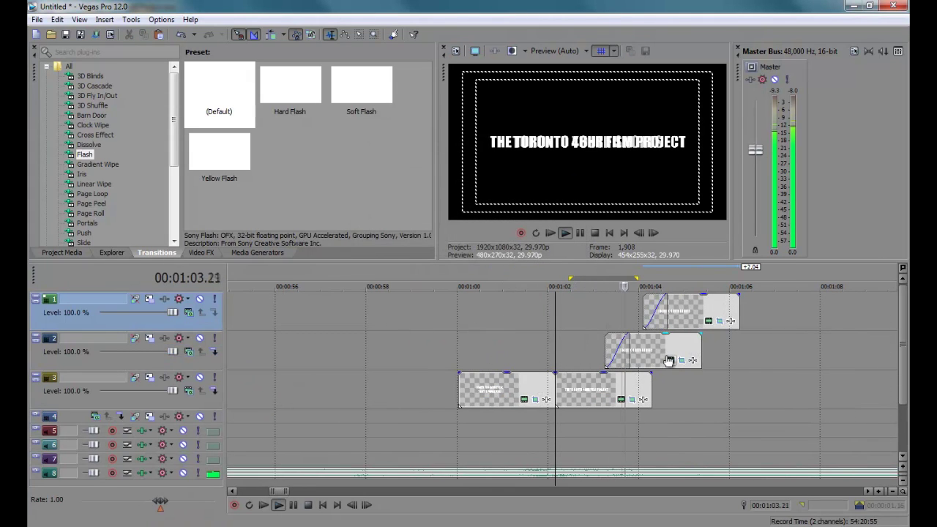
- Change the text of the copied title on the new top track to TORONTO SILENT FILM FESTIVAL
click(684, 311)
key(space)
click(720, 321)
key(ctrl+shift+Left)
key(ctrl+a)
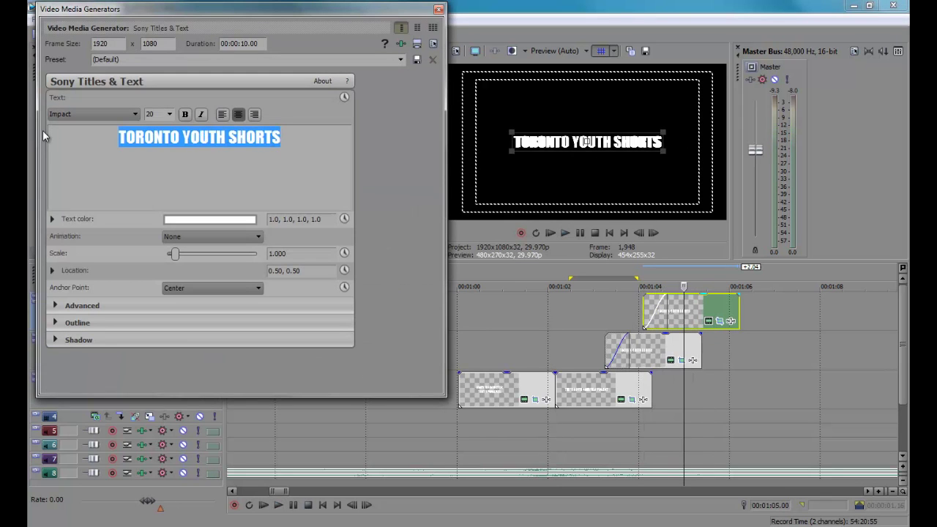
key(Delete)
text(TORONTO SILEN)
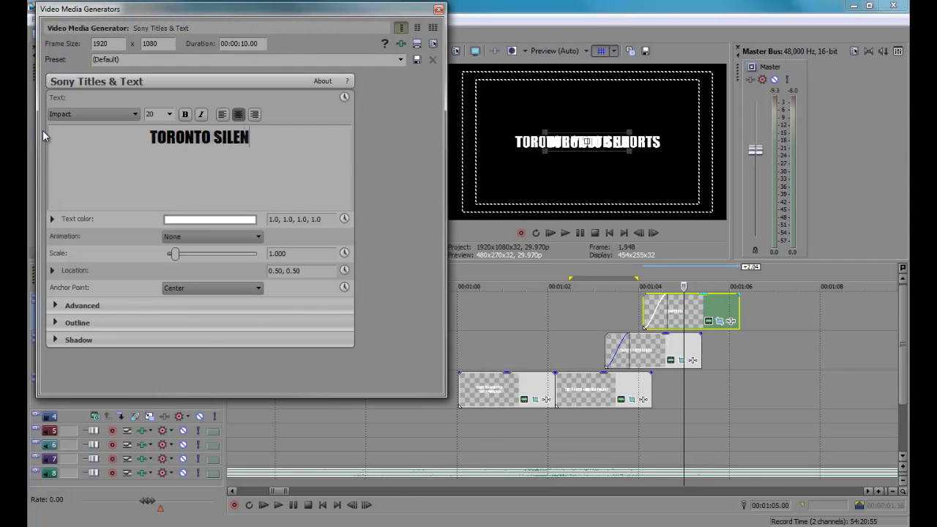
text(T FILM FESTIVAL)
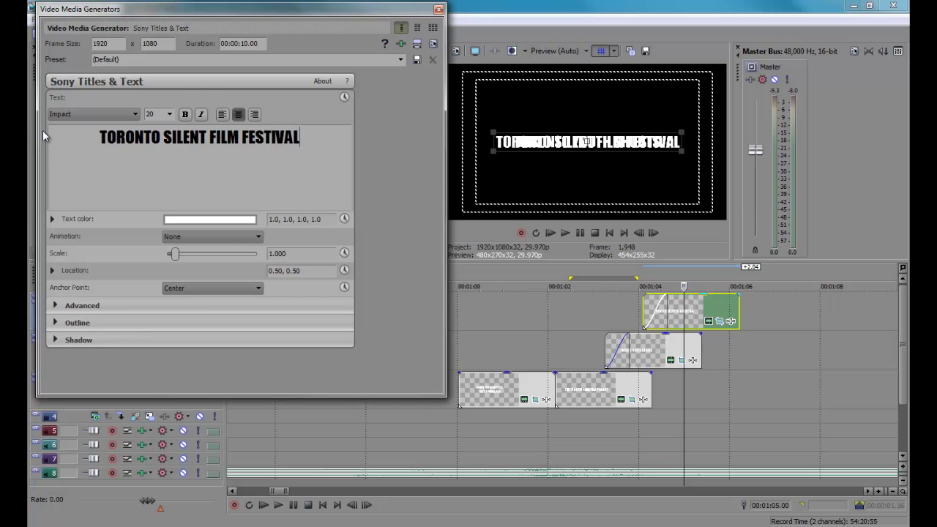
click(438, 11)
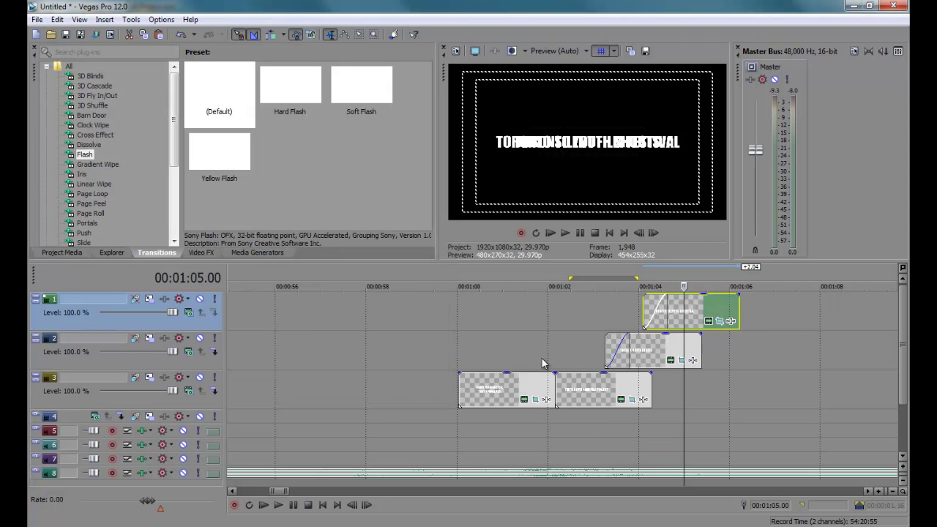
- Play back the title sequence and extend the end of the TORONTO YOUTH SHORTS title to about 00:01:06
click(541, 363)
key(space)
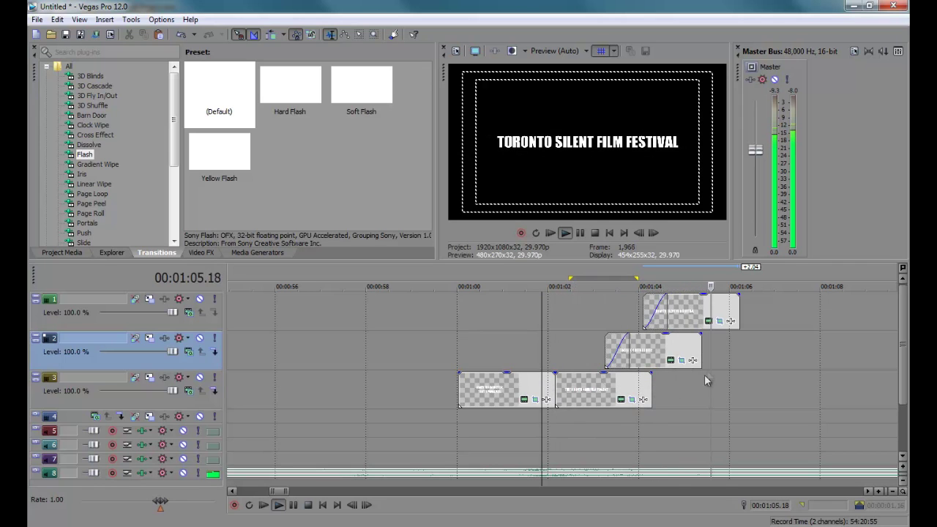
click(677, 313)
drag(701, 344, 732, 342)
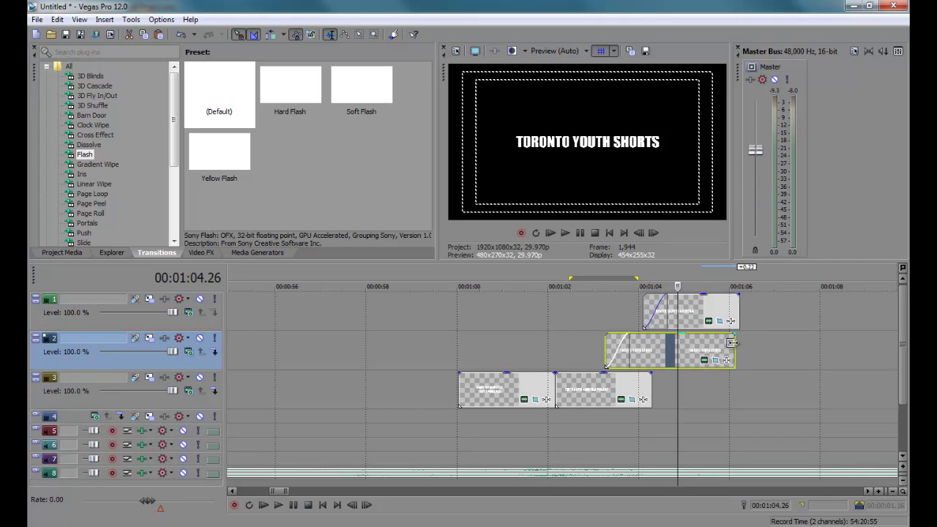
- Play back the overlapping titles and extend the ends of TORONTO SILENT FILM FESTIVAL and TORONTO YOUTH SHORTS to about 00:01:06.13
click(617, 314)
key(space)
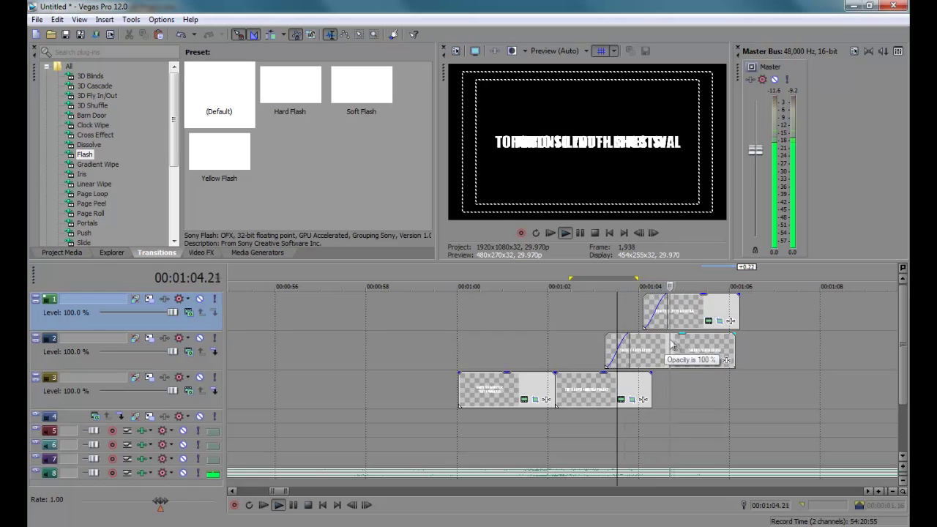
key(space)
mouse_move(738, 311)
mouse_down()
mouse_move(758, 311)
mouse_move(748, 311)
mouse_up()
drag(734, 351, 748, 351)
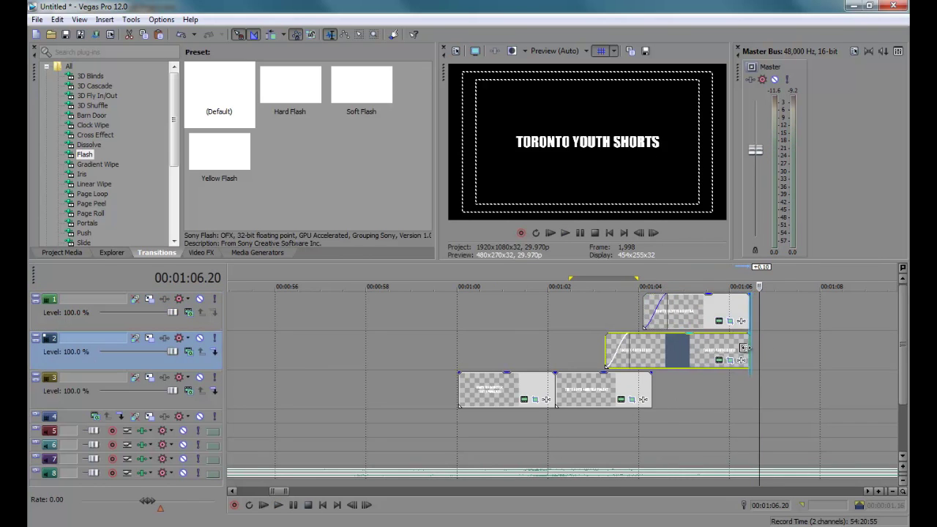
- Extend the THE TORONTO 48HR FILM PROJECT title to the end of the titles above it and raise its vertical location to about 0.60
drag(651, 395, 748, 395)
click(686, 392)
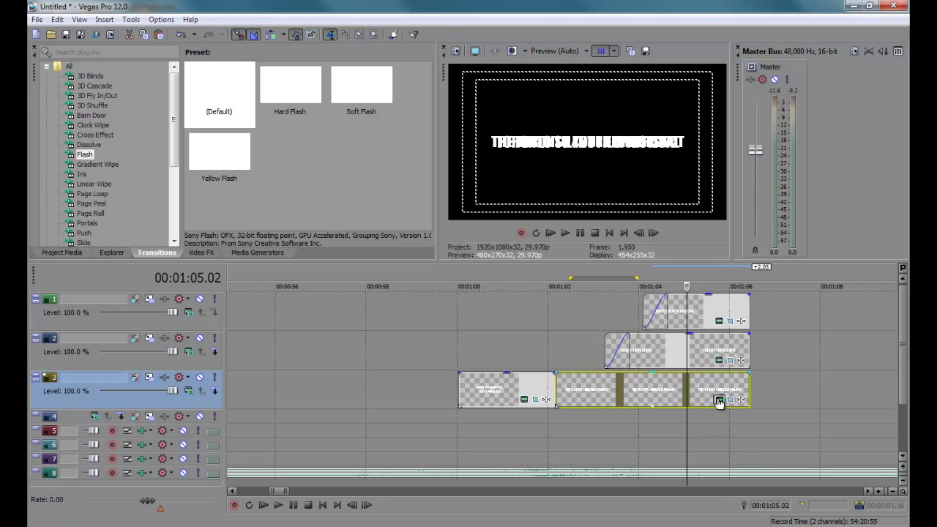
click(719, 400)
click(52, 271)
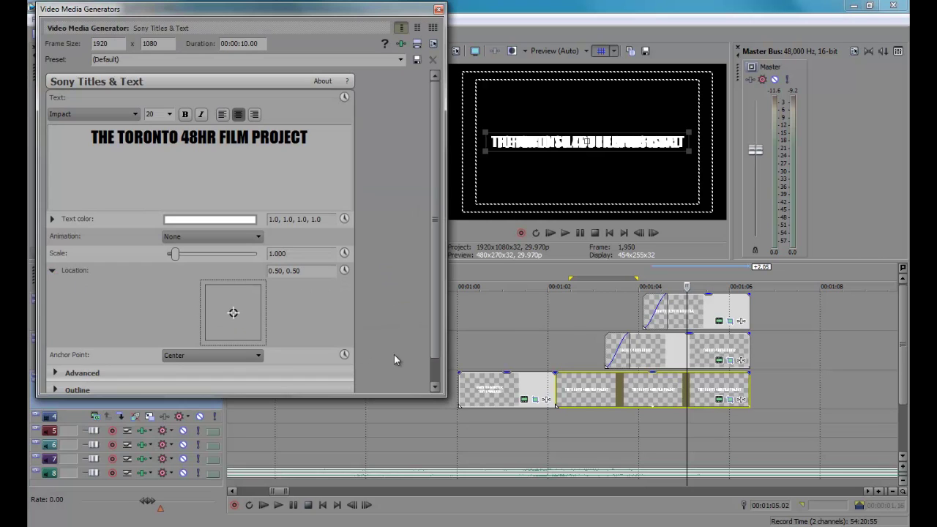
key(Up)
key(Up)
key(Up)
key(Up)
key(Up)
key(Up)
key(Up)
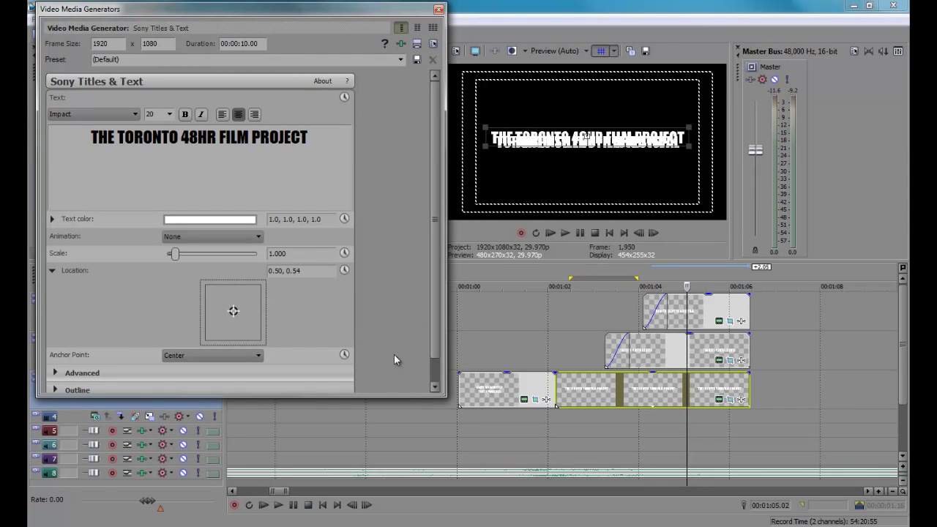
key(Up)
key(Up)
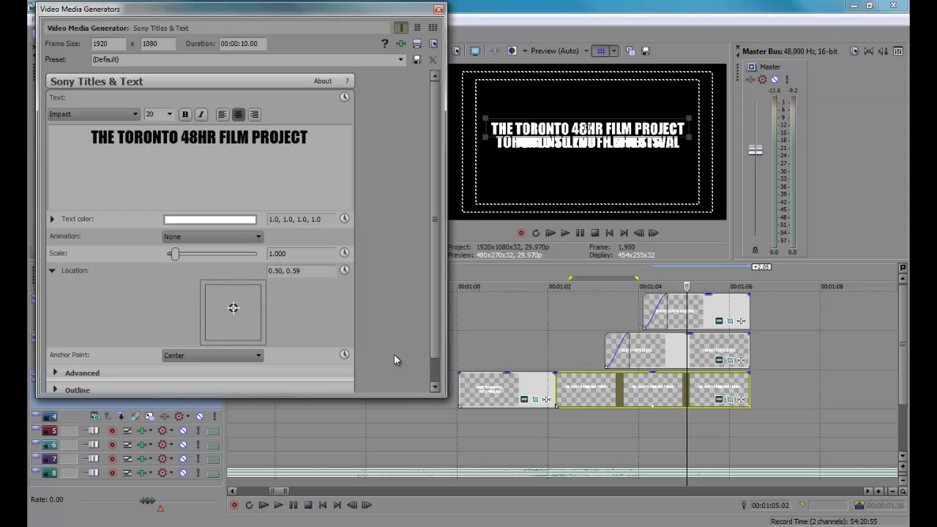
key(Up)
- Lower the TORONTO SILENT FILM FESTIVAL title to location 0.50, 0.41, below the TORONTO YOUTH SHORTS line
click(718, 320)
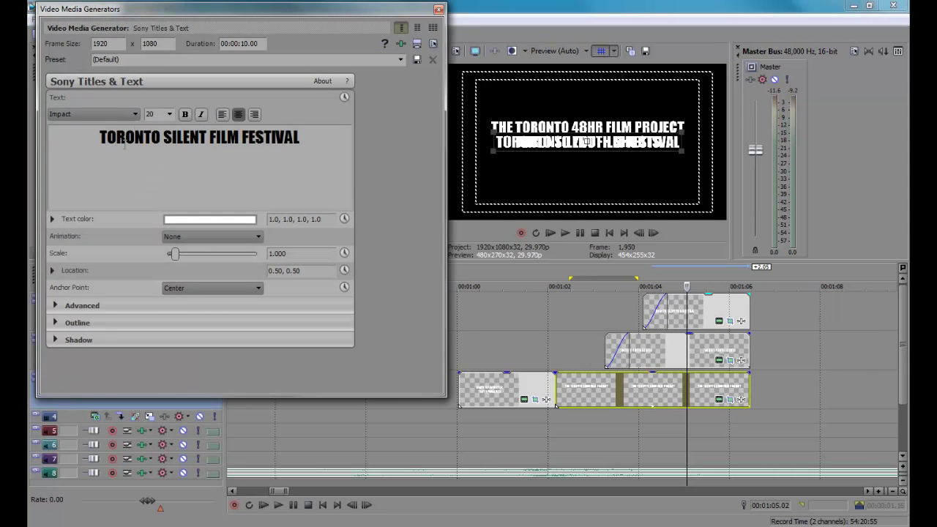
click(51, 270)
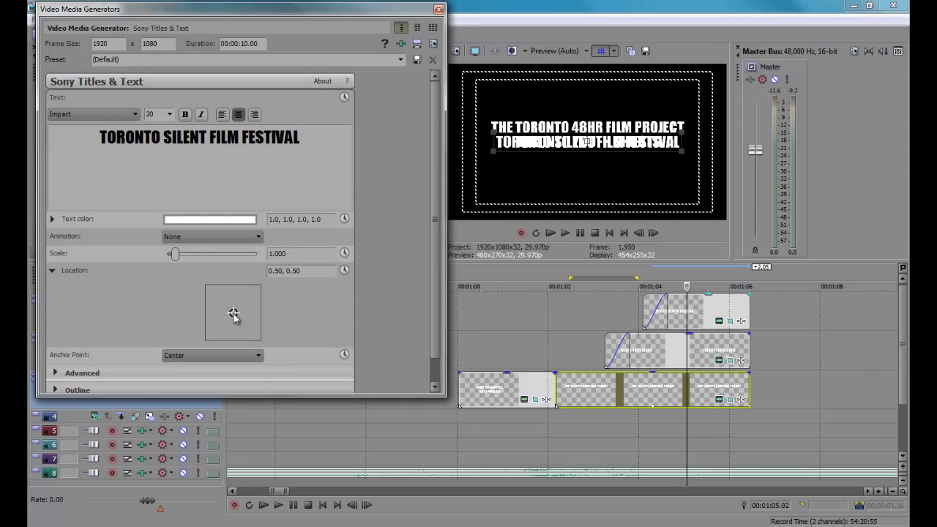
key(Down)
key(Down)
key(Down)
key(Down)
key(Down)
key(Down)
key(Down)
key(Down)
key(Down)
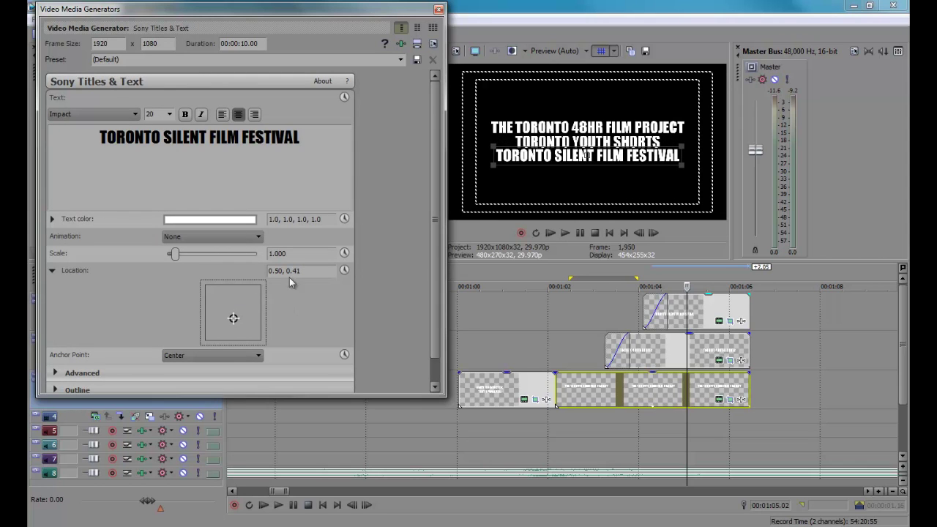
click(440, 9)
- Fade FROM THE DIRECTOR THAT SPONSORED out and THE TORONTO 48HR FILM PROJECT in at their shared cut, and play back the titles
click(540, 362)
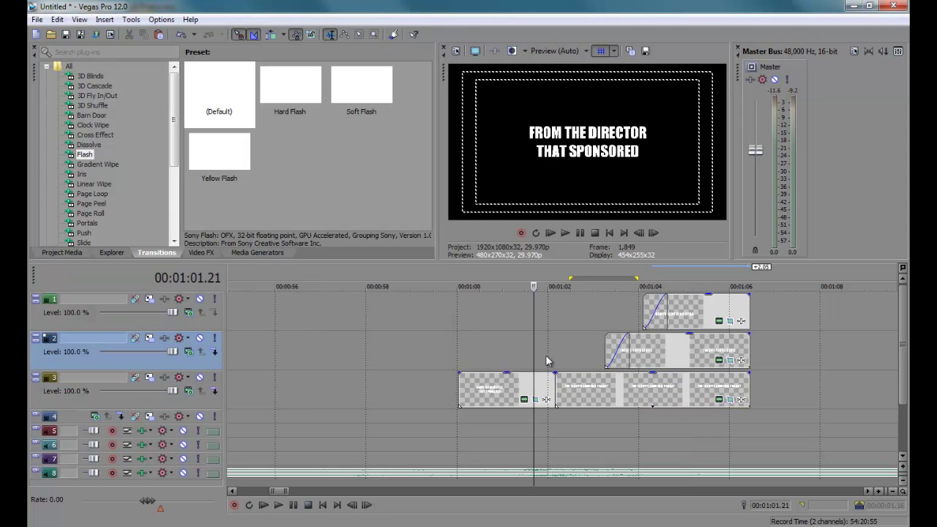
key(space)
key(Return)
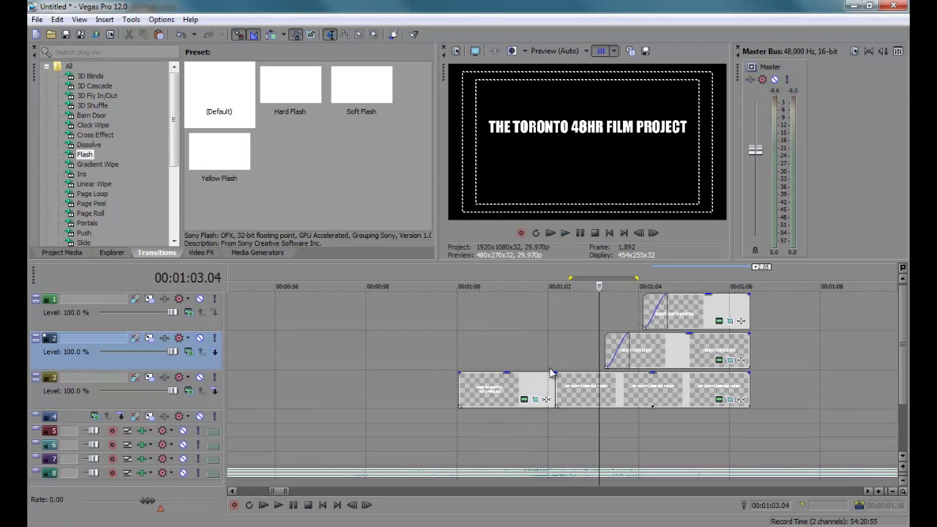
drag(554, 373, 574, 376)
click(511, 350)
key(space)
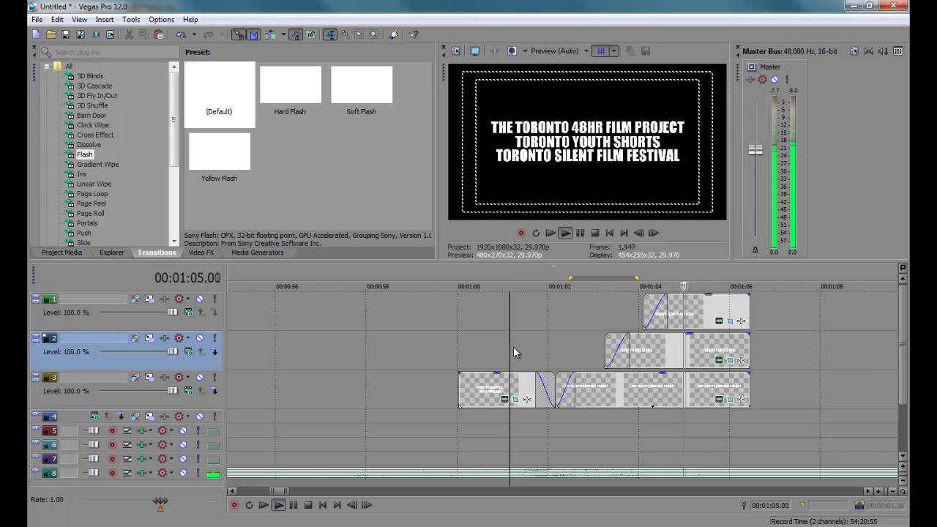
key(Return)
- Paste a new copy of the FROM THE DIRECTOR THAT SPONSORED title on track 3 at 00:01:10.16, with its own source media
scroll(668, 390, down, 2)
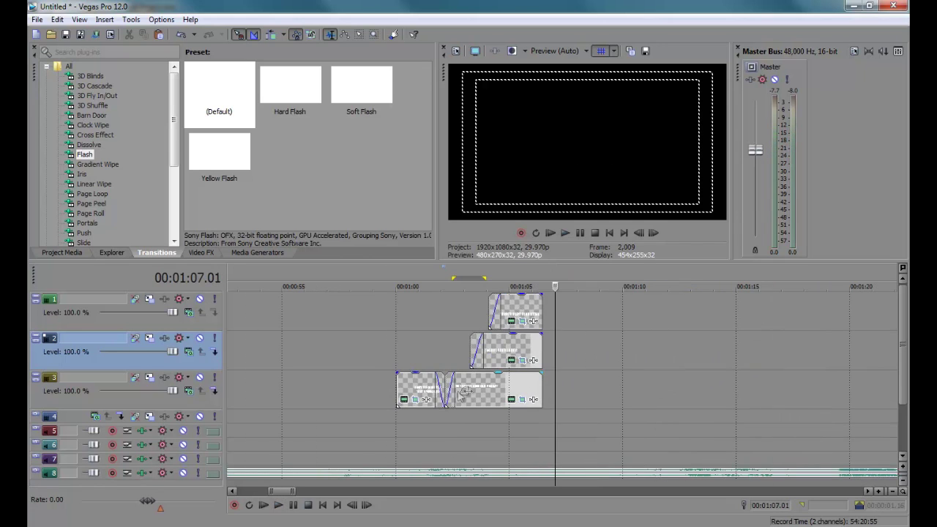
click(415, 387)
click(634, 402)
key(ctrl+v)
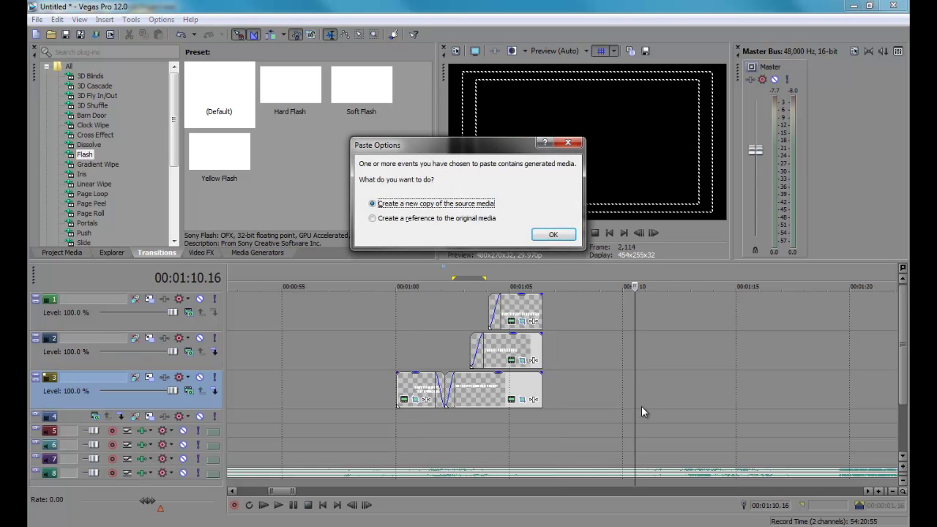
key(Return)
- Change the text of the pasted title on track 3 to THERE SHOULD BE NO BOUNDARY
click(644, 400)
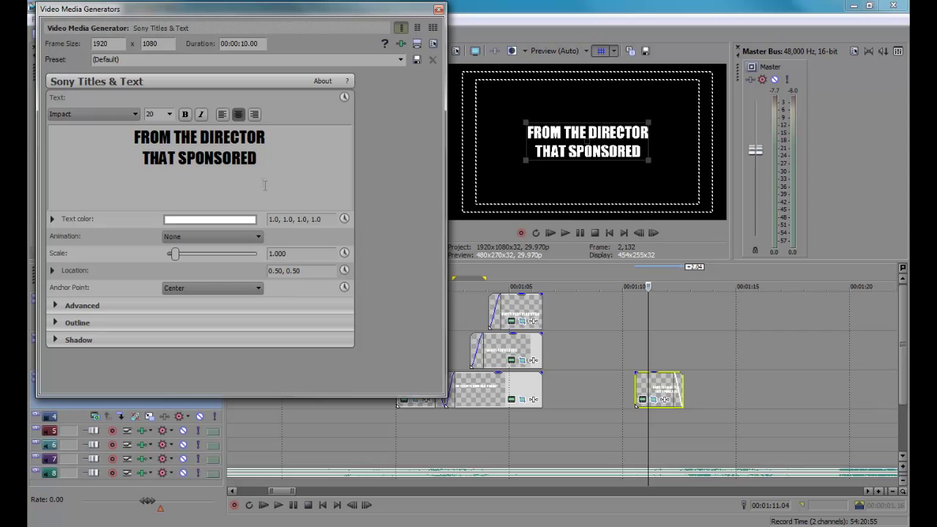
drag(262, 182, 57, 98)
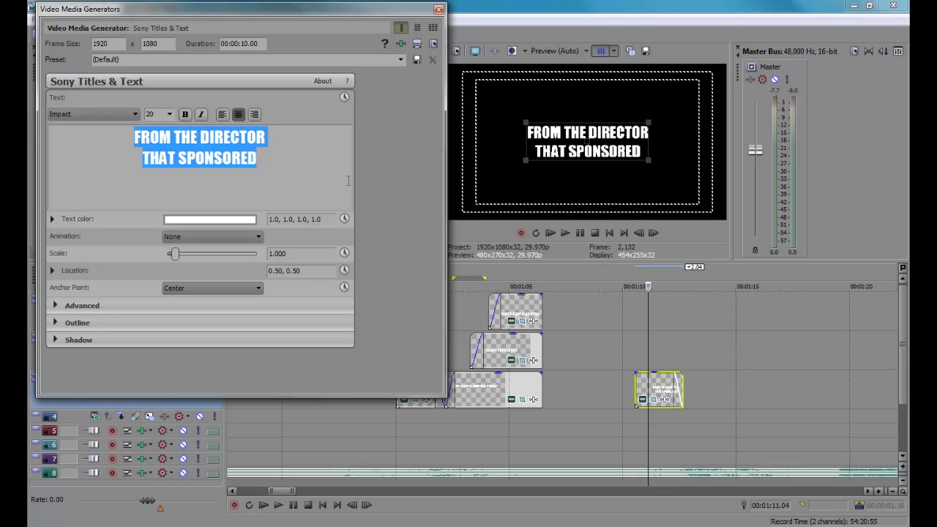
text(tHER)
key(BackSpace)
key(BackSpace)
key(BackSpace)
key(BackSpace)
text(THERE SHOULD BE TN)
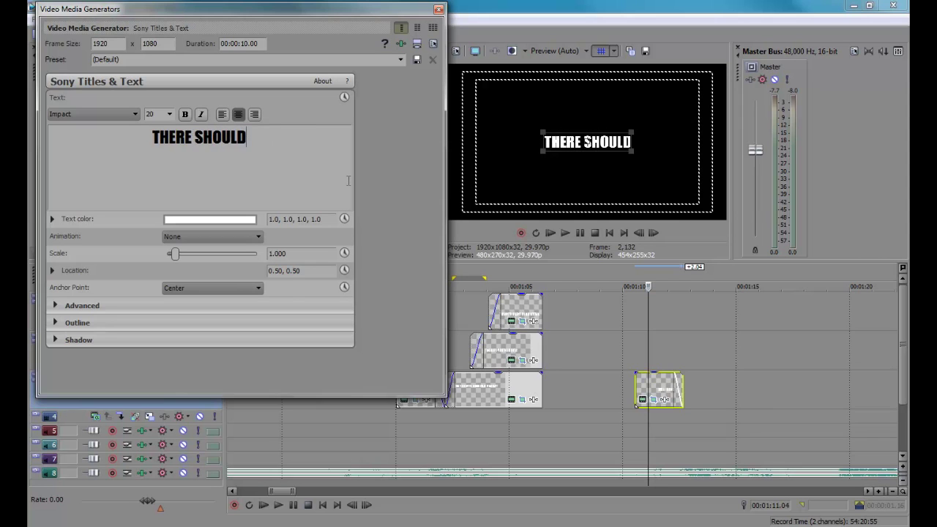
key(BackSpace)
key(BackSpace)
text(NO BOUNDARY)
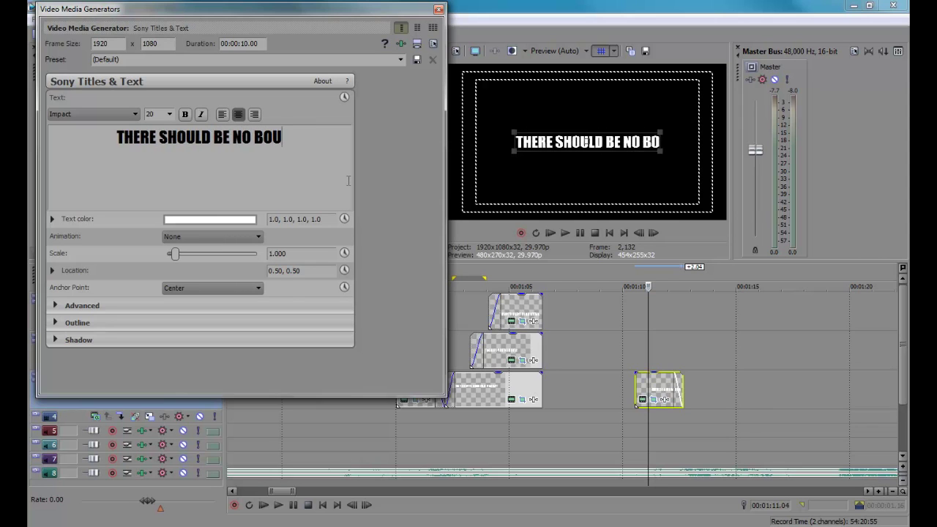
- Paste a new copy of the THERE SHOULD BE NO BOUNDARY title on track 2 at 00:01:11.15 and give it a 17-frame fade-in
click(665, 389)
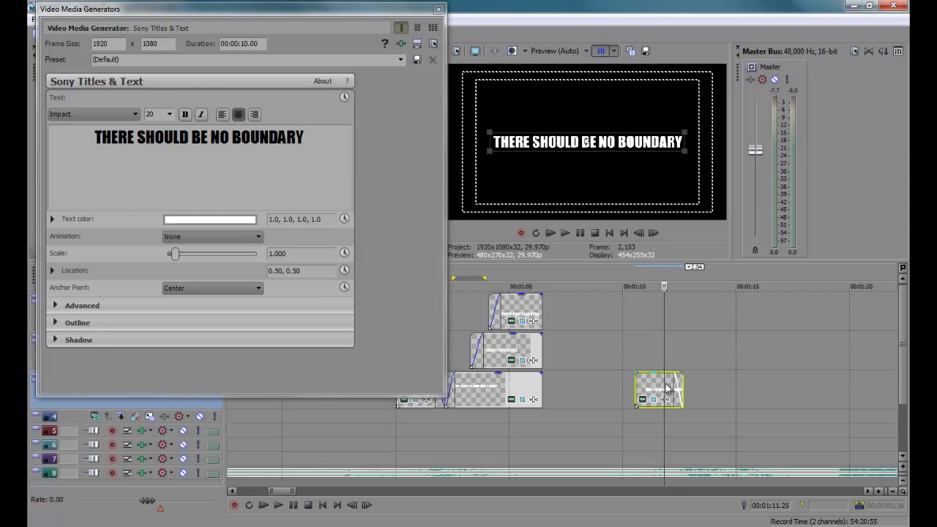
click(656, 351)
key(ctrl+v)
key(Return)
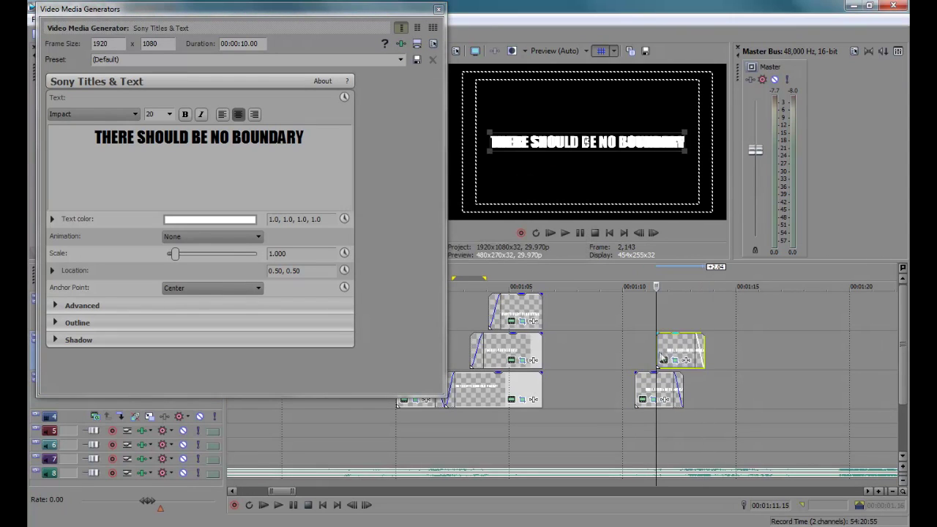
drag(658, 334, 667, 336)
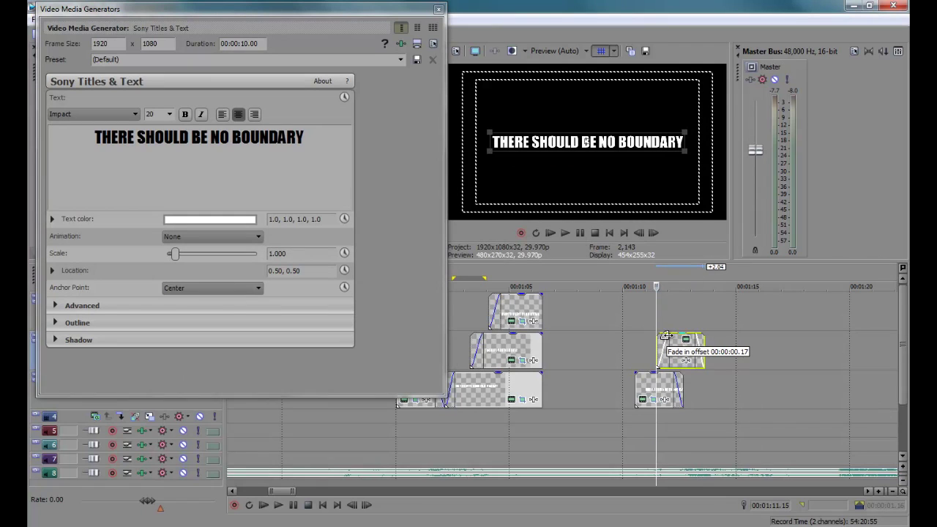
- Change the text of the copied title on track 2 to TO HUMAN ENDEAVOR
click(281, 139)
key(ctrl+a)
text(TO HUMA)
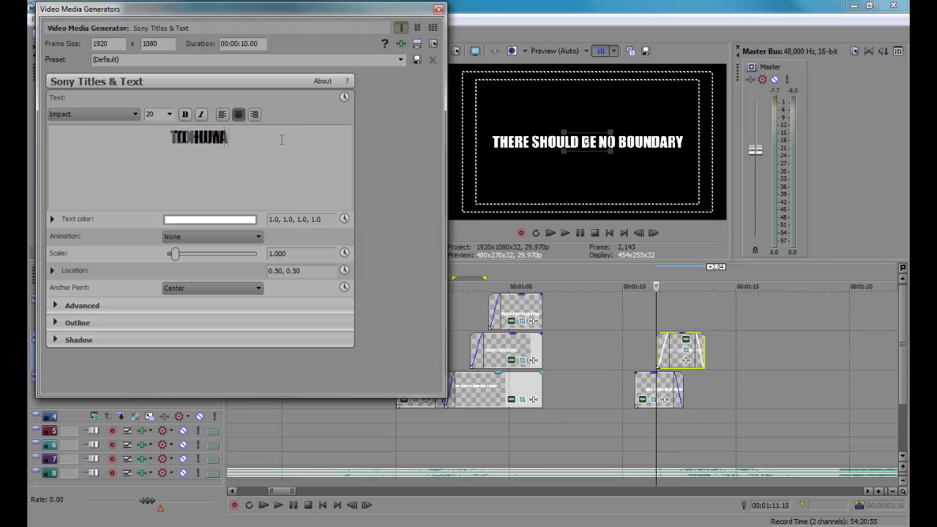
text(N ENDEAVOR)
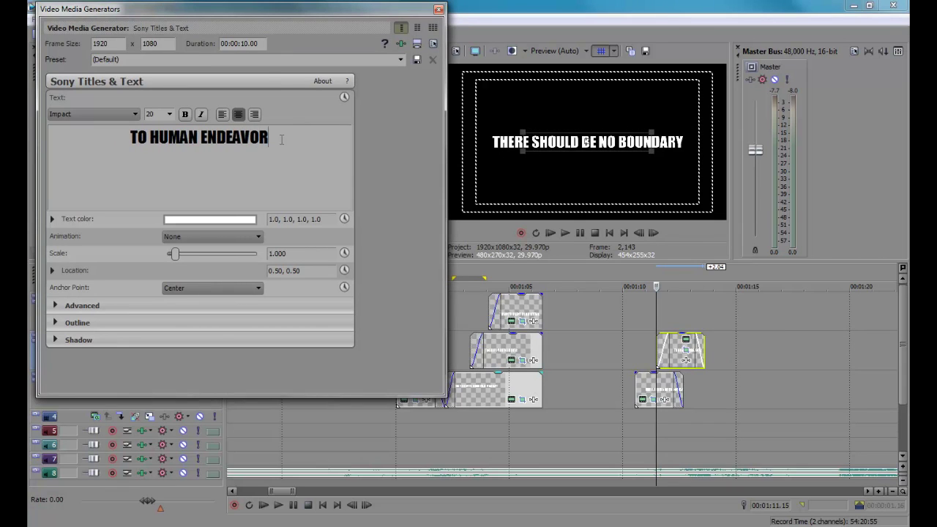
- Lower the TO HUMAN ENDEAVOR title to location 0.50, 0.45
click(675, 375)
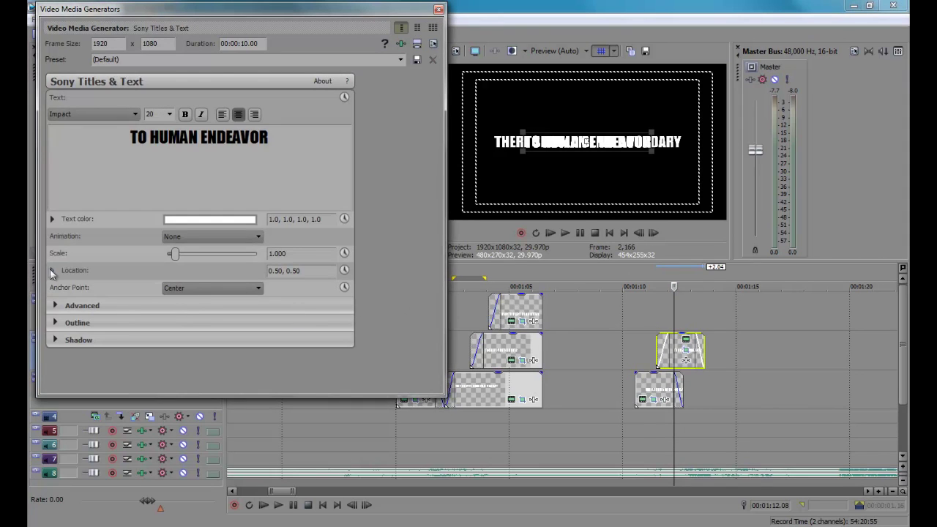
click(51, 271)
key(Down)
key(Down)
key(Down)
key(Down)
key(Down)
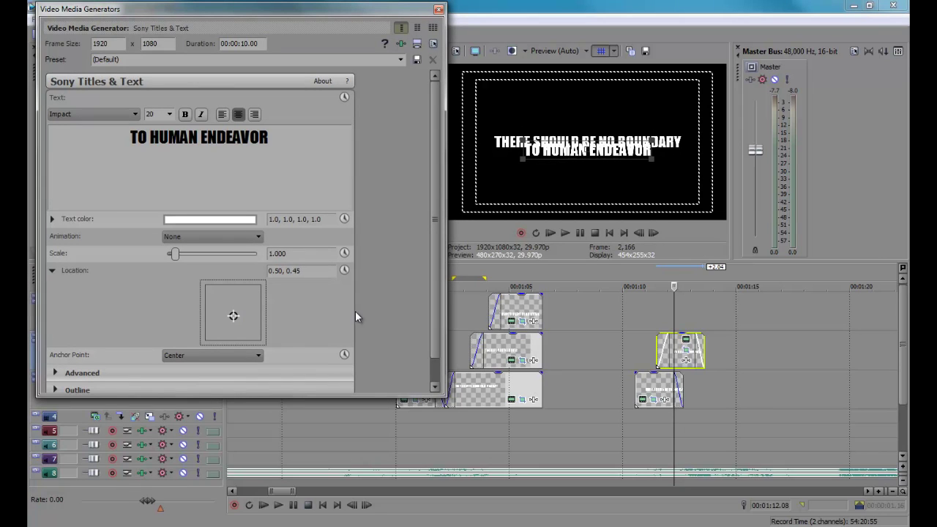
- Raise the THERE SHOULD BE NO BOUNDARY title to location 0.50, 0.54 and close its text settings
click(642, 399)
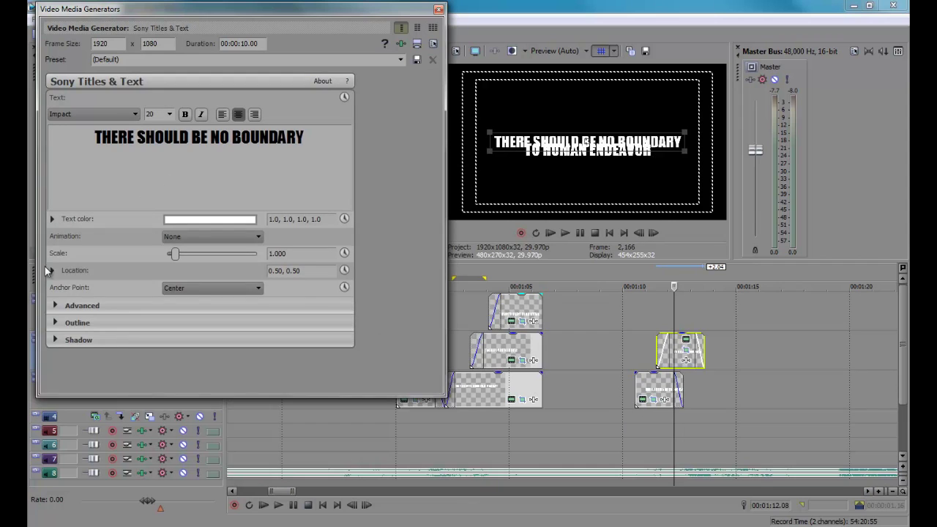
click(50, 271)
drag(234, 315, 234, 314)
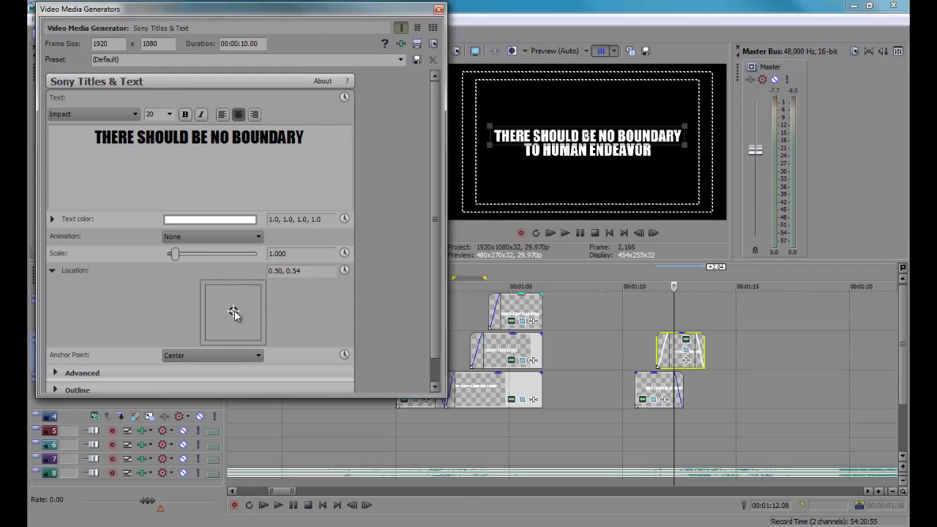
click(439, 10)
- Play back both lines, extend THERE SHOULD BE NO BOUNDARY to the end of TO HUMAN ENDEAVOR and remove the latter's fade-out
click(630, 358)
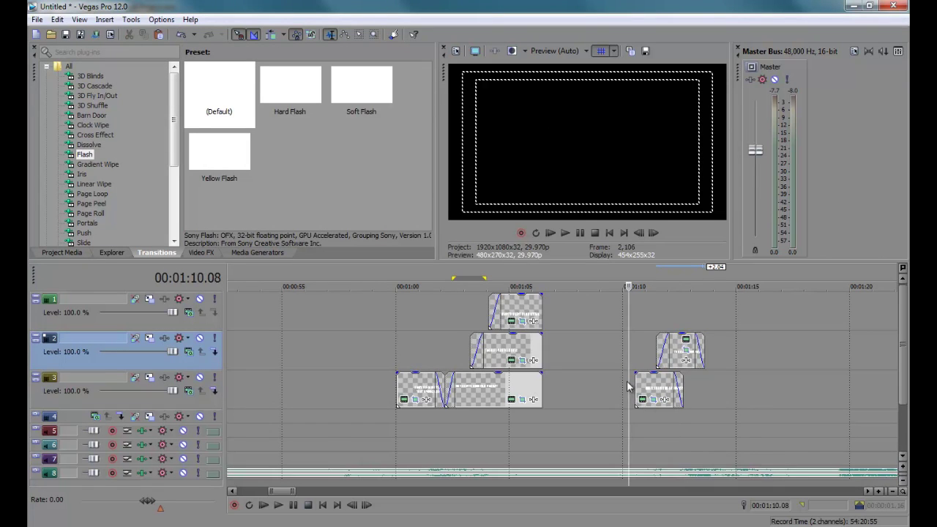
scroll(640, 388, up, 2)
key(space)
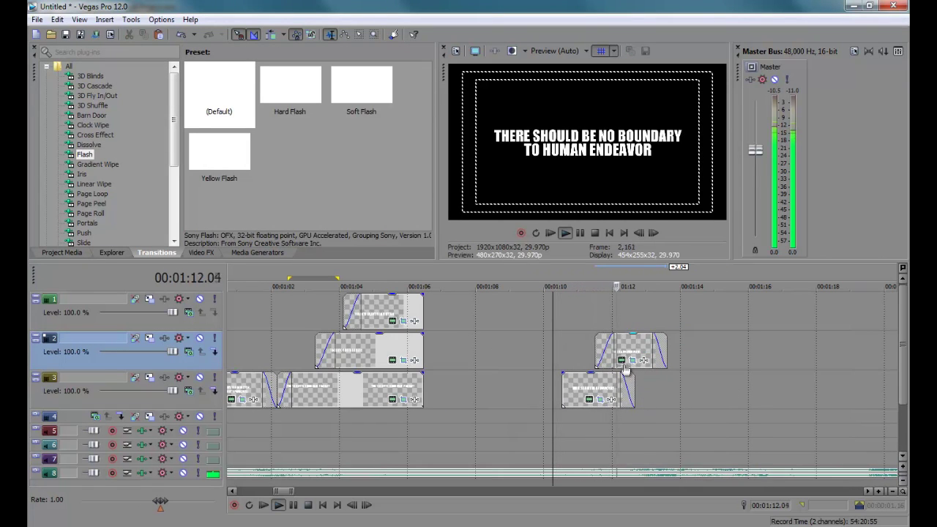
key(space)
drag(635, 388, 666, 388)
click(656, 352)
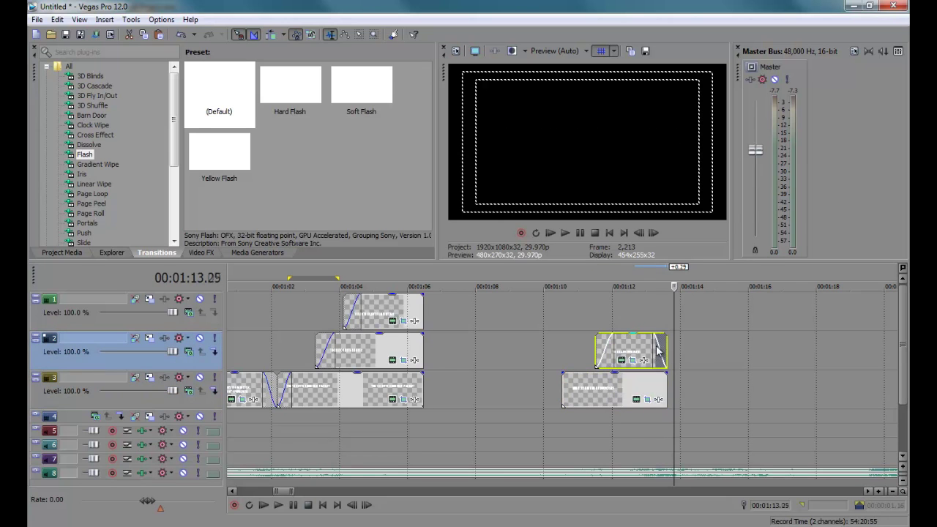
click(647, 400)
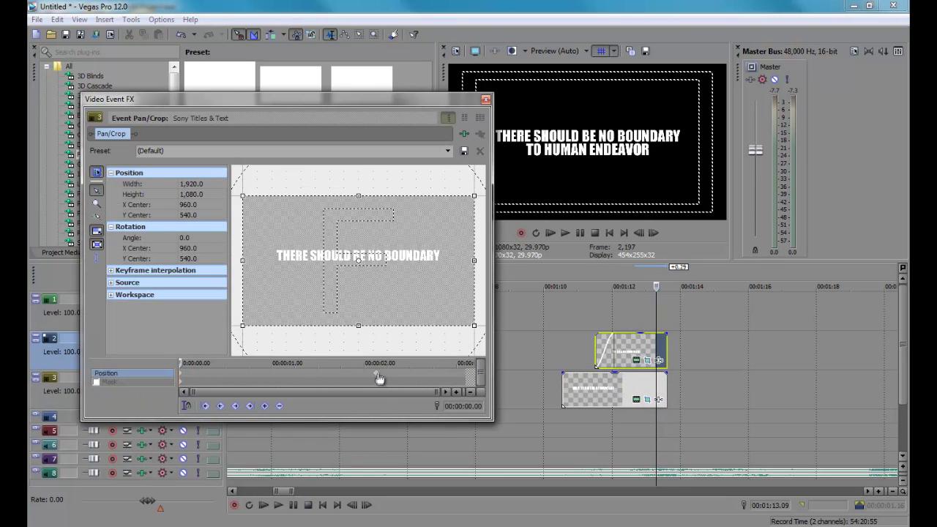
click(636, 362)
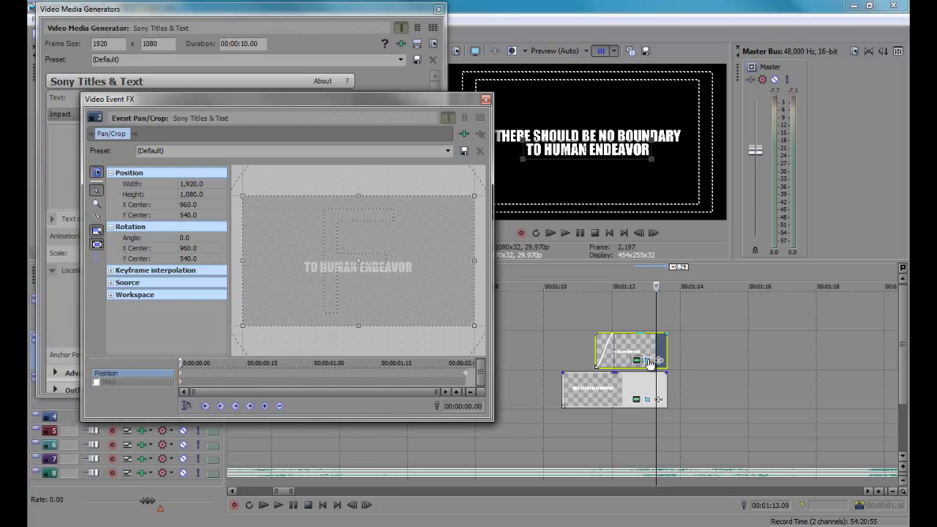
click(486, 99)
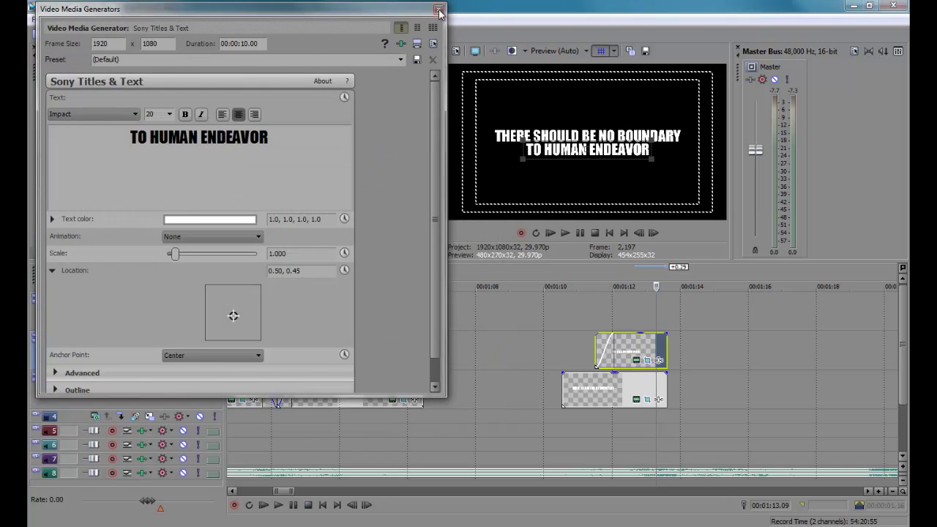
click(439, 9)
- Play back the timeline from the end of the festival titles through the THERE SHOULD BE NO BOUNDARY TO HUMAN ENDEAVOR title
click(391, 437)
key(space)
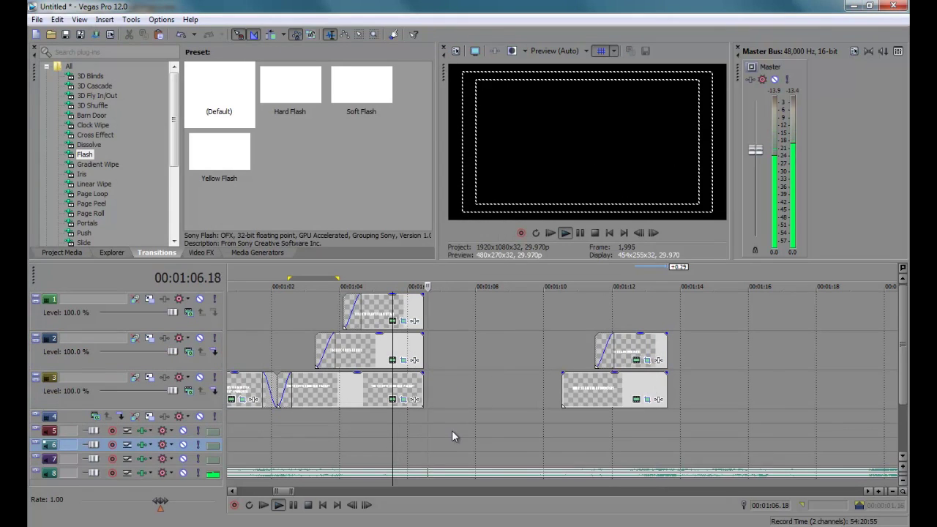
scroll(553, 422, down, 5)
click(592, 423)
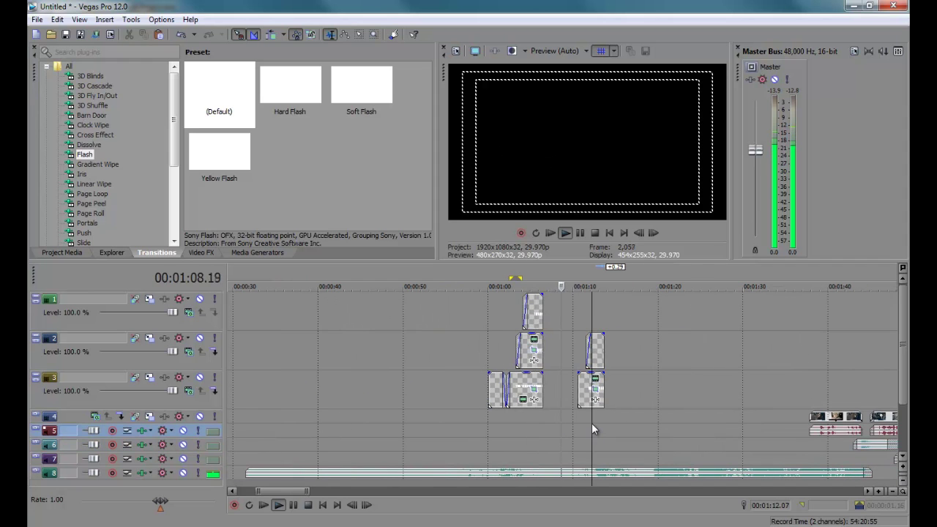
scroll(573, 423, up, 3)
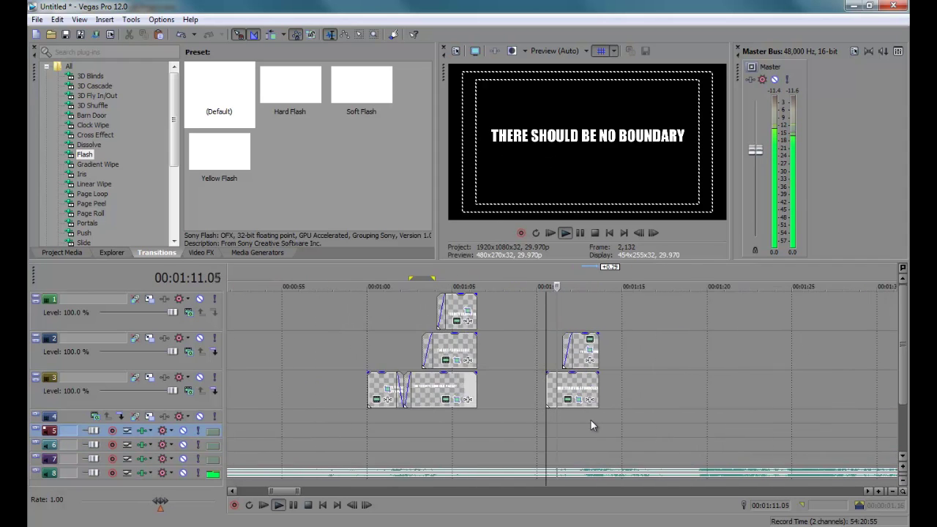
scroll(596, 424, down, 3)
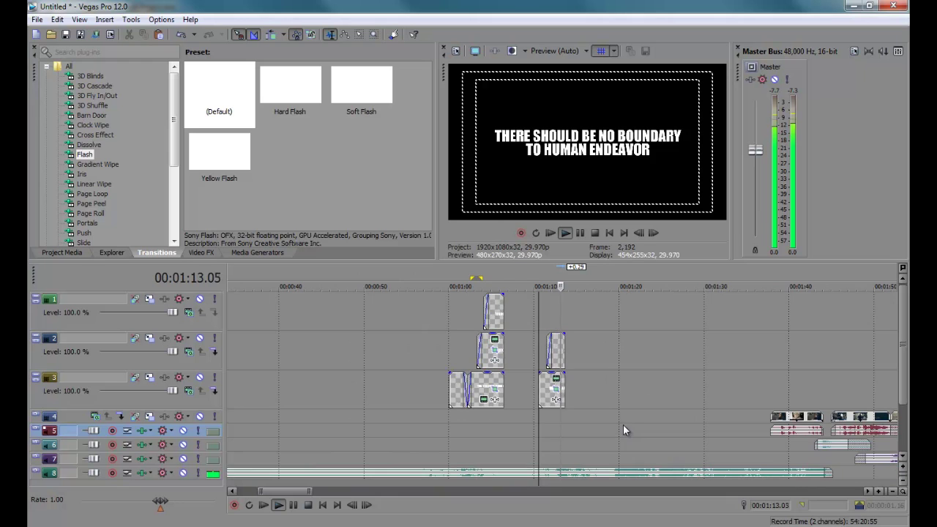
- Copy the THERE SHOULD BE NO BOUNDARY title and paste it as a separate copy on the same track at about 00:01:17
scroll(633, 412, up, 4)
click(524, 395)
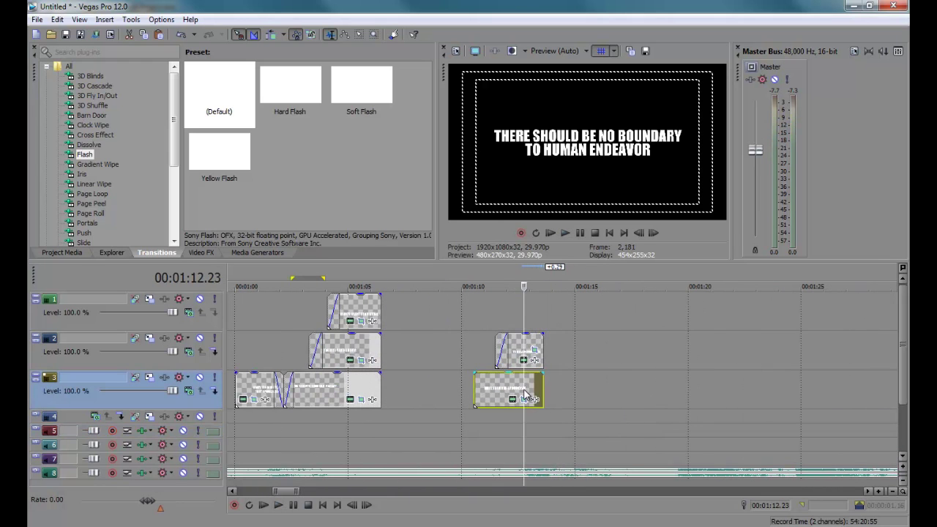
click(630, 390)
key(ctrl+v)
key(Return)
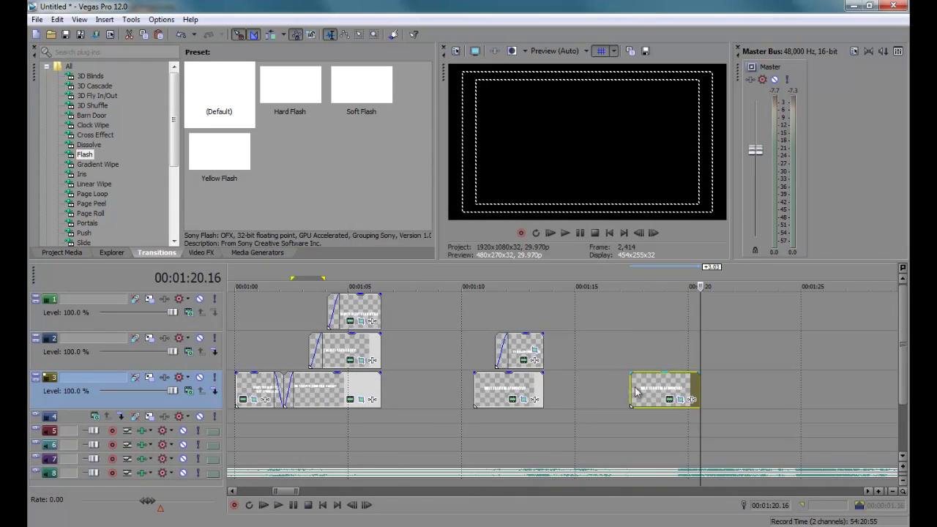
- Open the pasted title's text settings and replace its text with a line beginning HOWEVER DIFFICUL
click(662, 393)
click(669, 399)
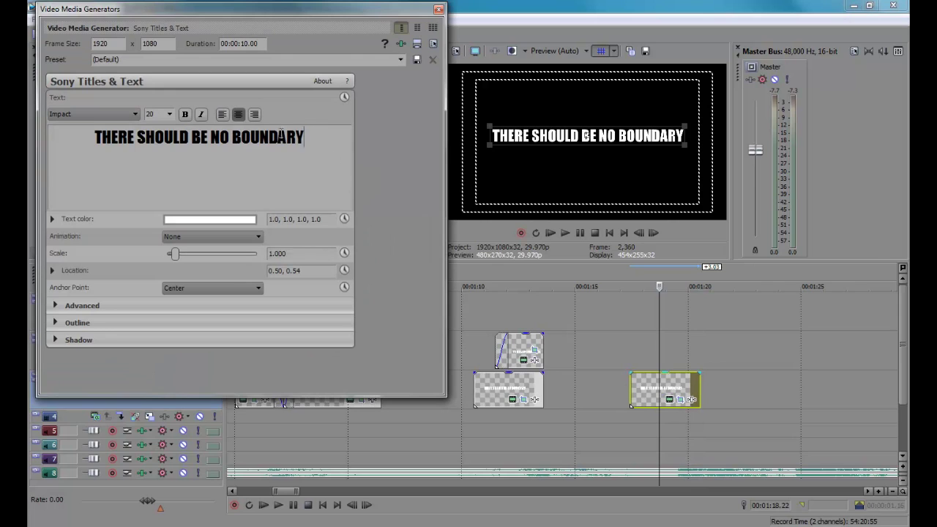
triple_click(315, 137)
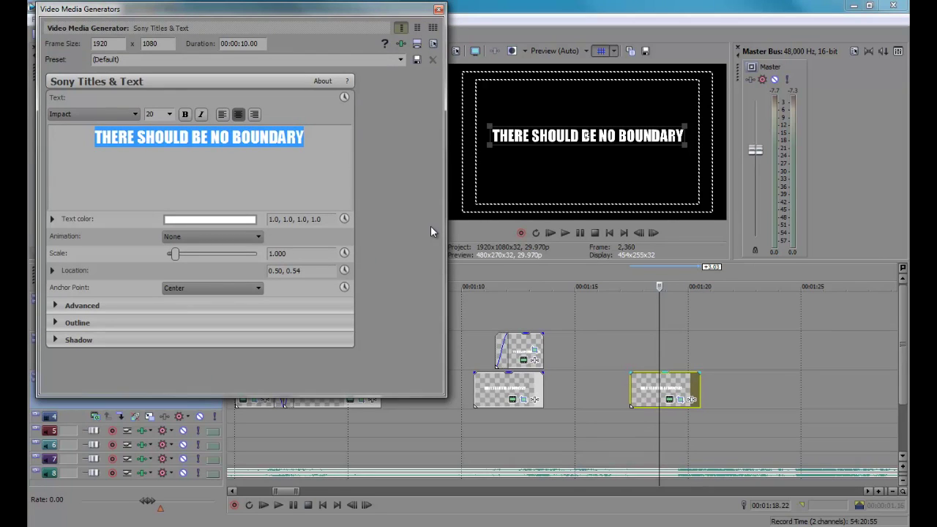
text(HOWEVER )
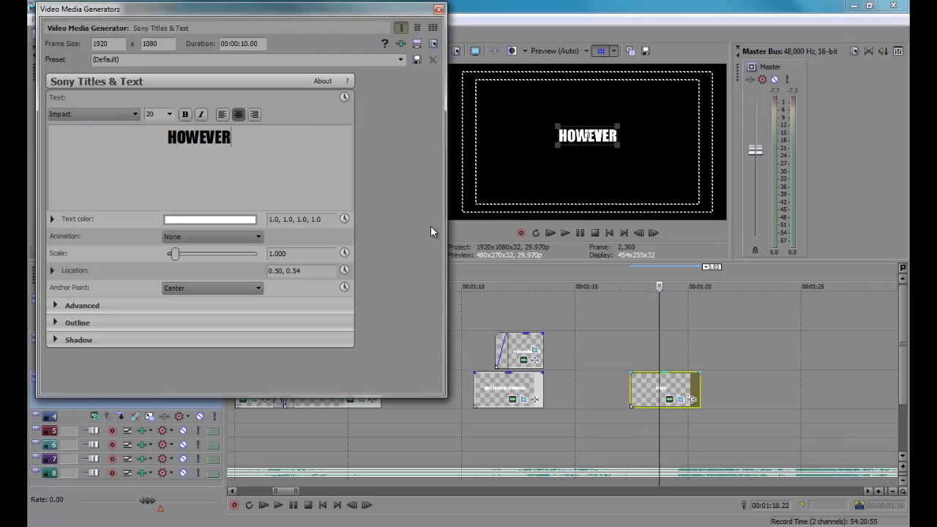
text(DIFFICUL)
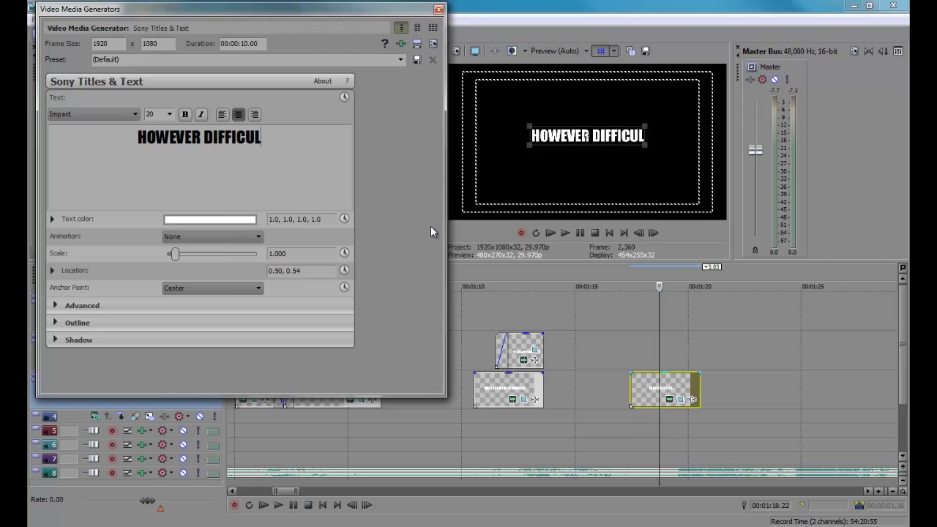
- Complete the title text as "HOWEVER DIFFICULT LIFE MAY SEEM" and set its location to 0.50, 0.50
text(T LIFE MAY SEEM)
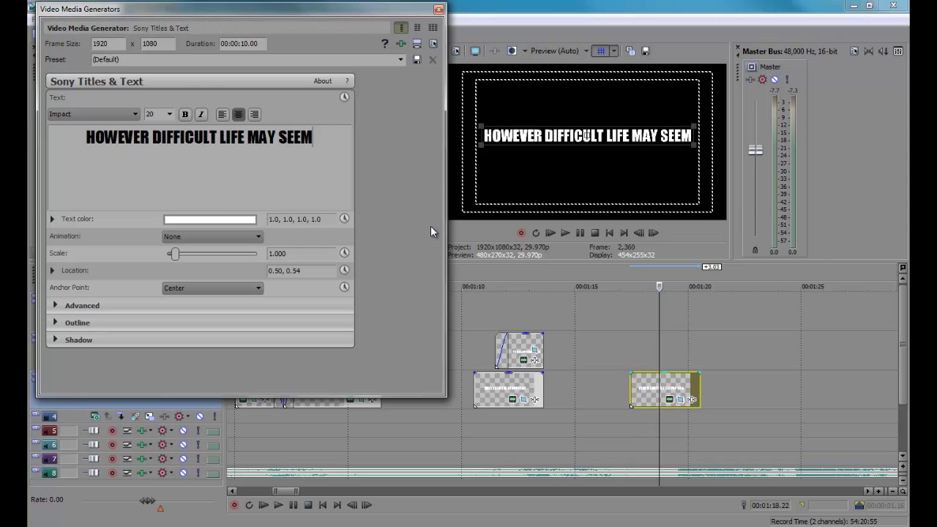
click(52, 270)
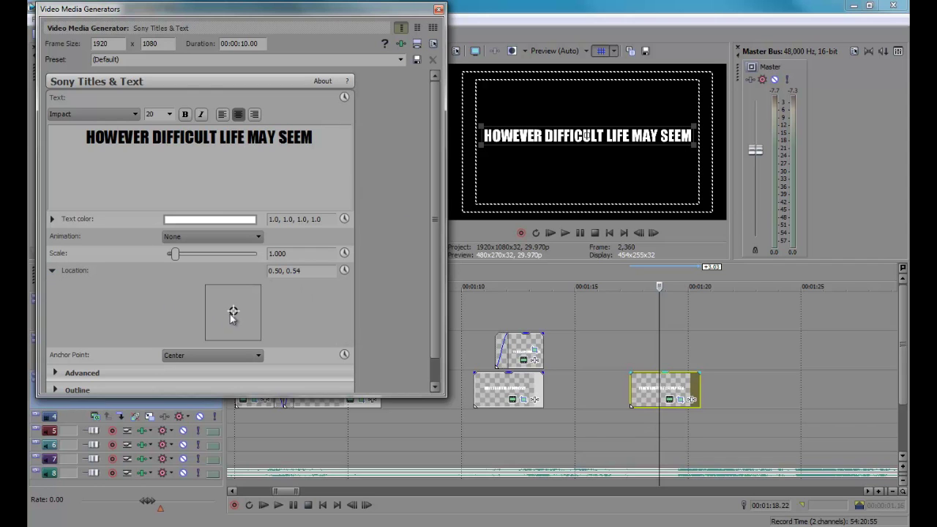
click(233, 313)
click(439, 9)
- Paste an independent copy of the title on track 3 at about 00:01:23.20 and change its text to "WHILE THERE IS LIFE"
scroll(712, 278, right, 8)
click(455, 393)
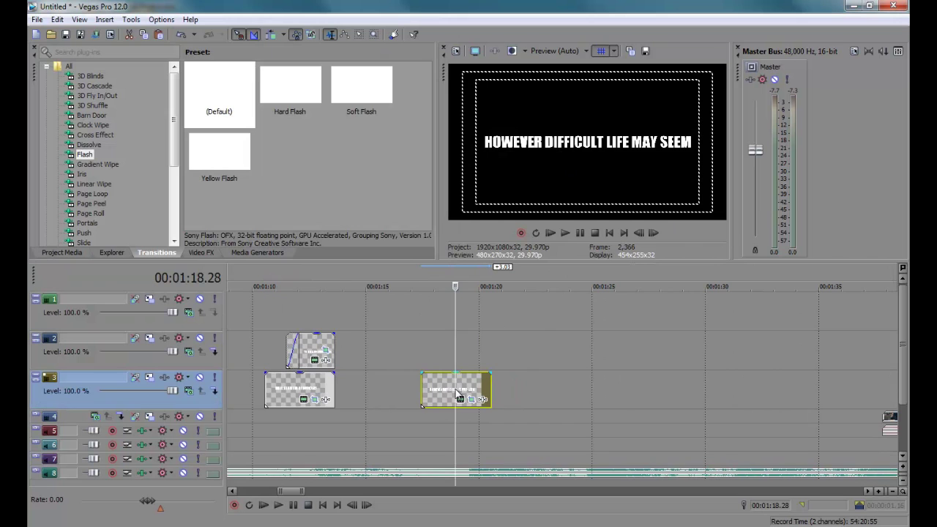
click(565, 391)
key(ctrl+v)
key(Return)
click(603, 408)
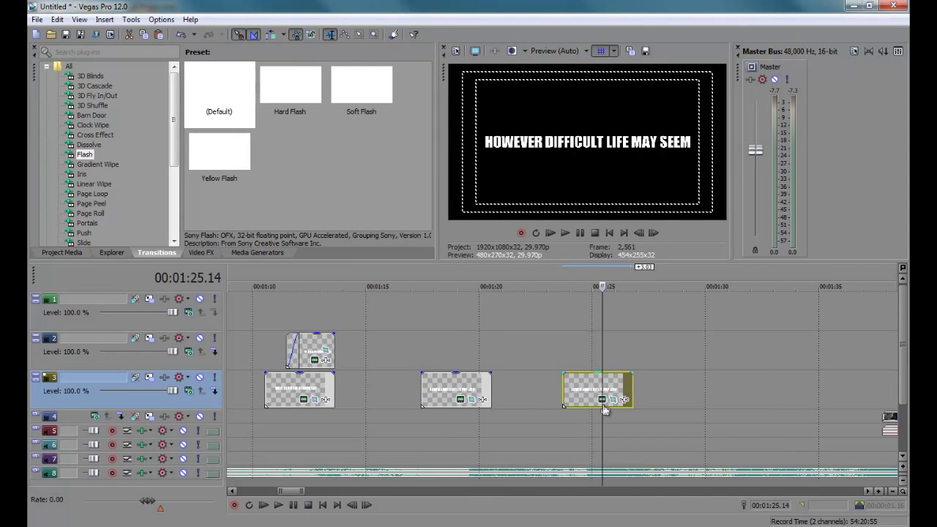
click(601, 399)
drag(326, 138, 33, 125)
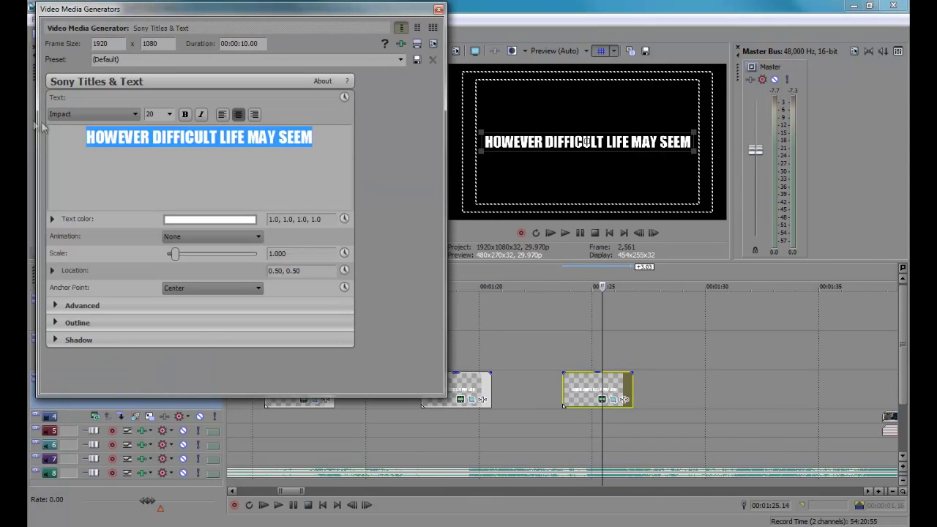
text(WHILE THERE IS LIFE)
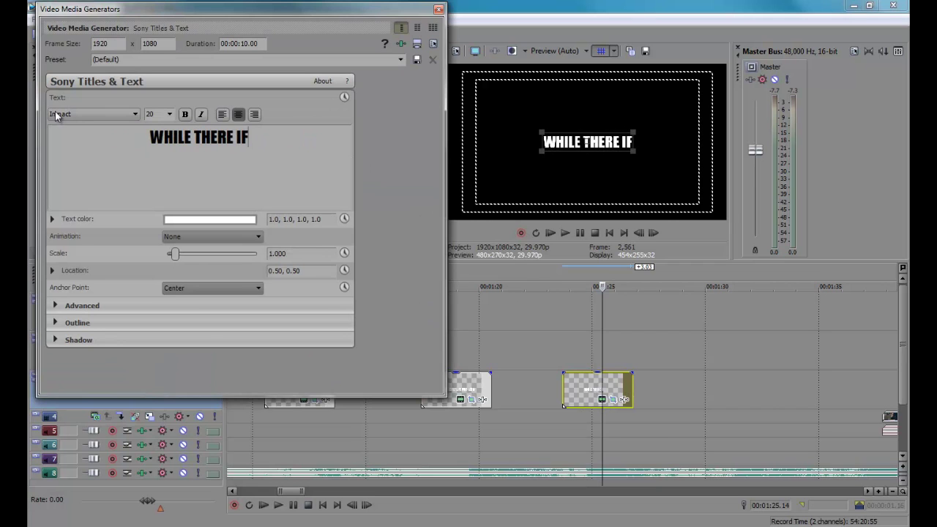
click(438, 10)
- Copy the "WHILE THERE IS LIFE" title to 00:01:29.03 as new media and change its text to "THERE IS HOPE"
click(592, 386)
click(684, 391)
key(ctrl+v)
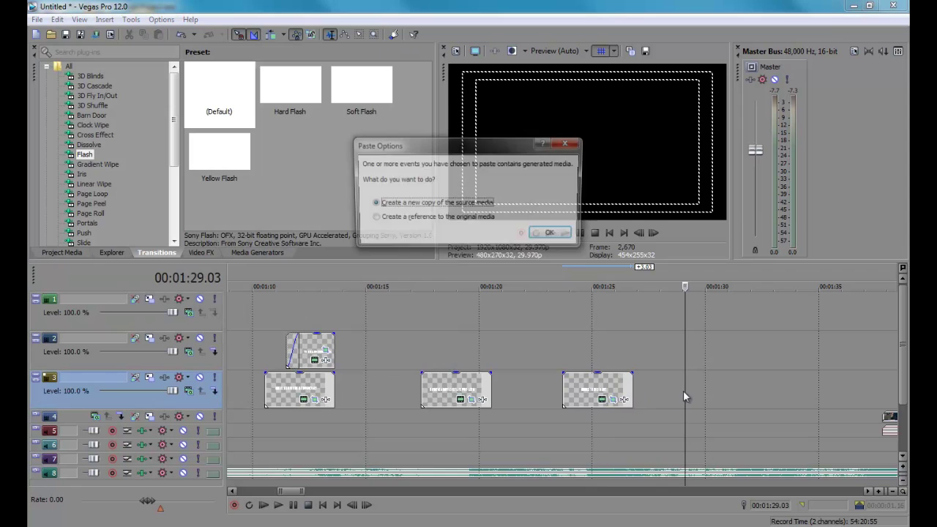
key(Return)
click(720, 398)
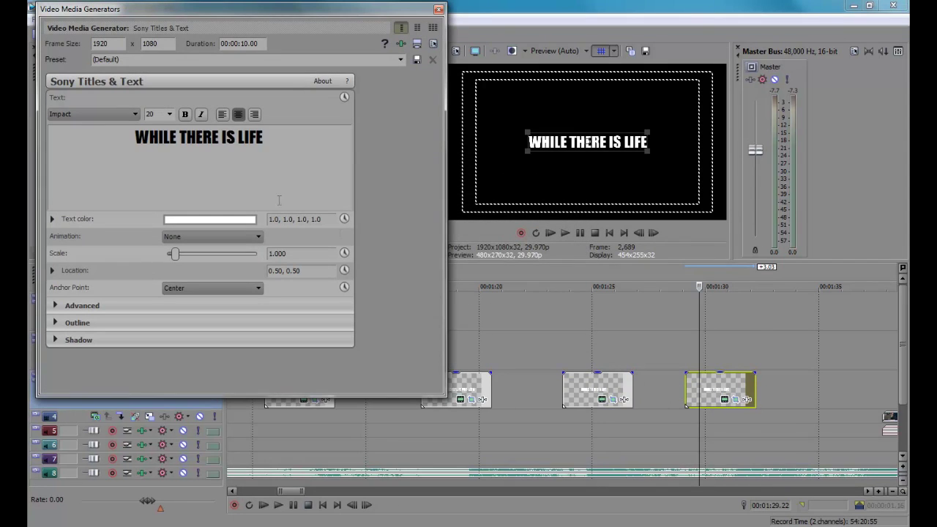
key(ctrl+a)
text(THERE IS HOPE)
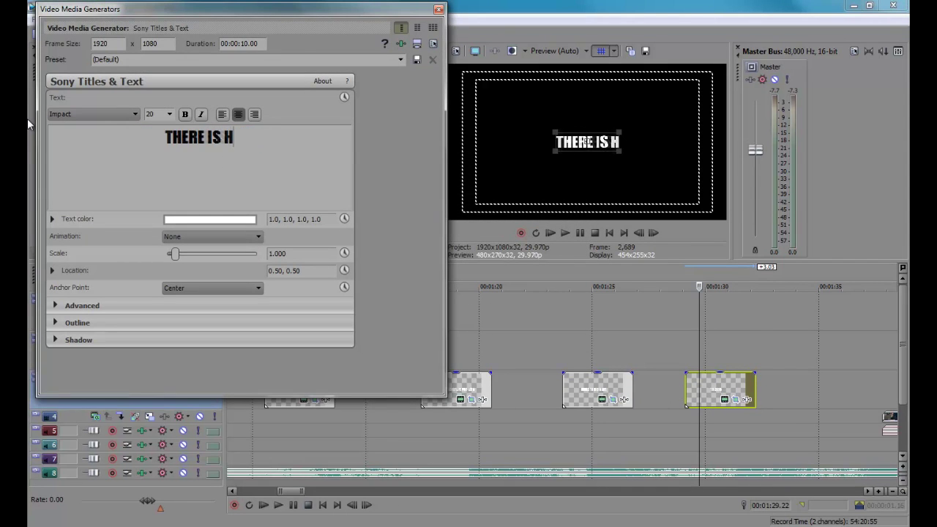
click(439, 9)
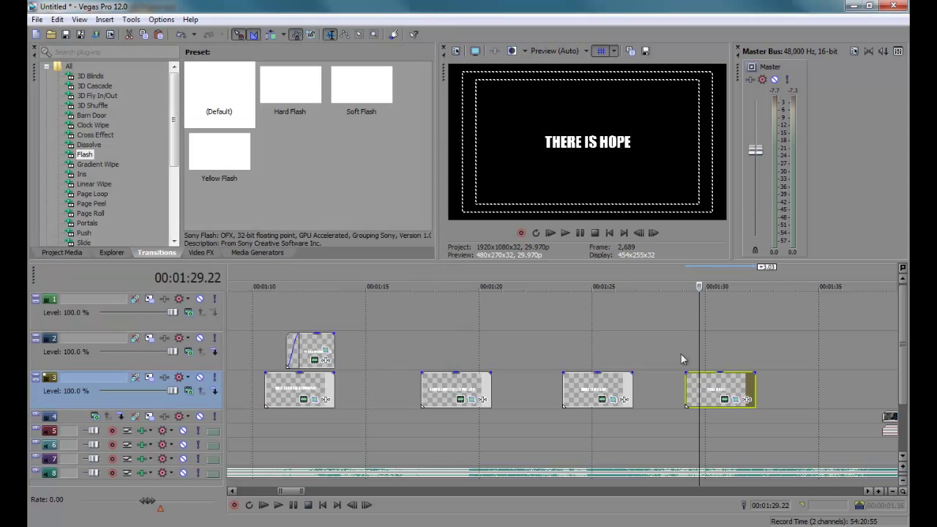
- Play the "THERE SHOULD BE NO BOUNDARY" and "TO HUMAN ENDEAVOR" titles and trim both ends back by about 4 frames
scroll(754, 397, down, 3)
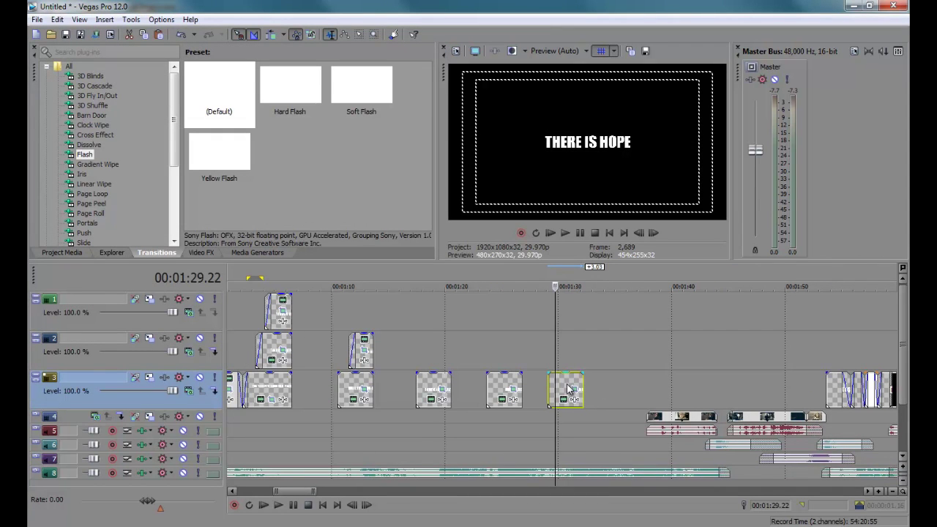
click(549, 385)
click(342, 383)
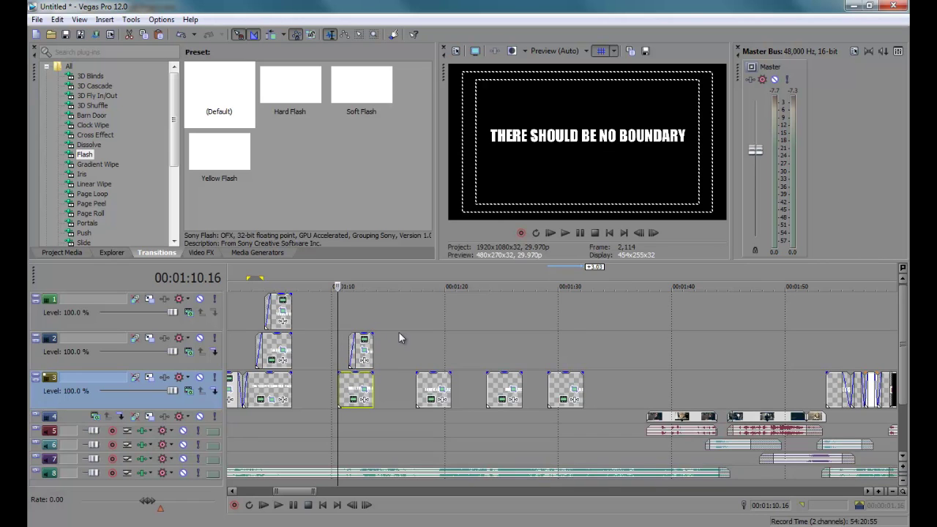
key(space)
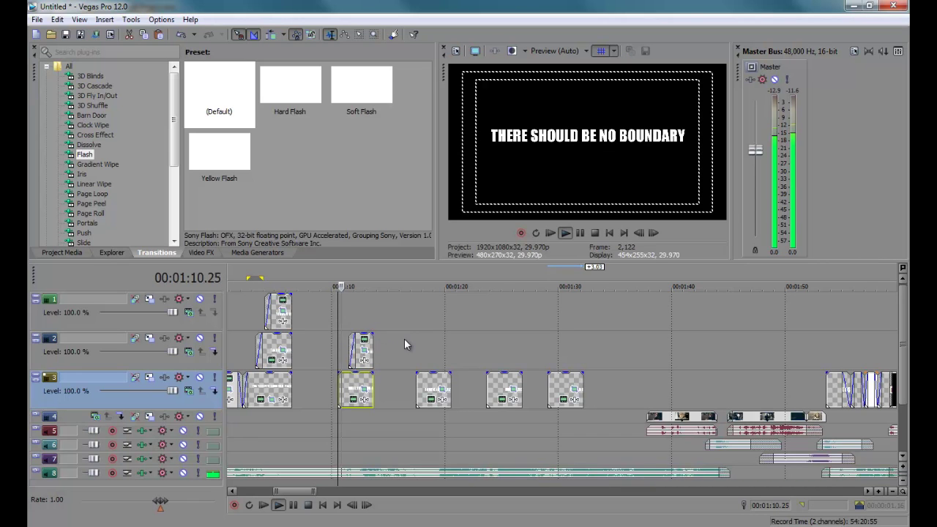
scroll(465, 363, up, 3)
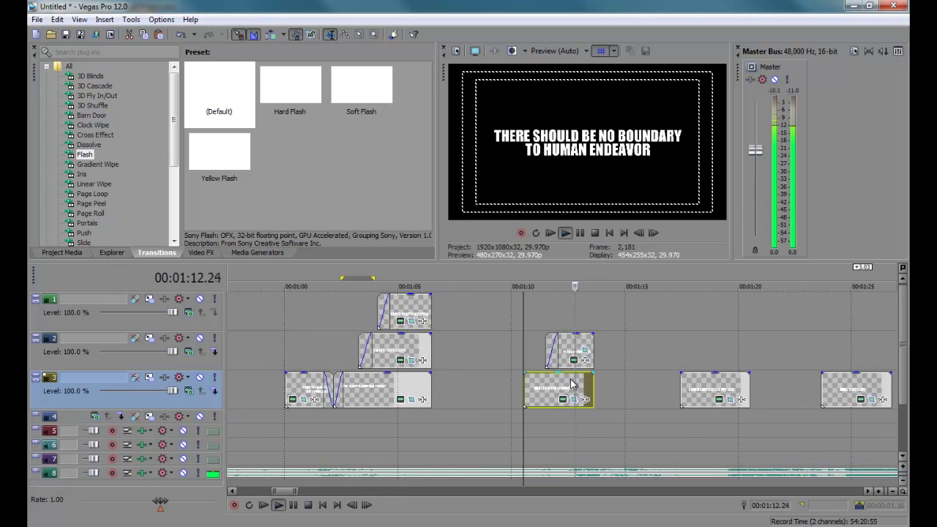
key(Return)
scroll(563, 357, up, 3)
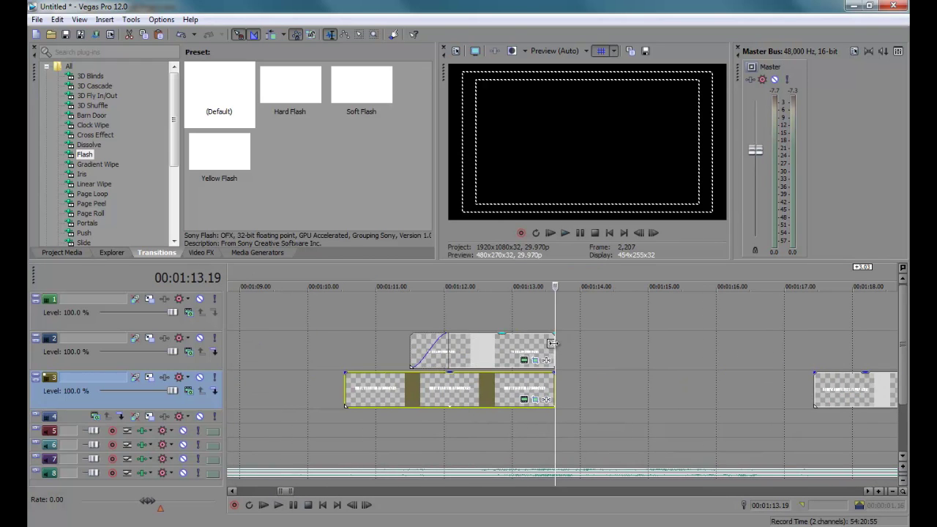
drag(553, 342, 546, 343)
drag(555, 388, 545, 388)
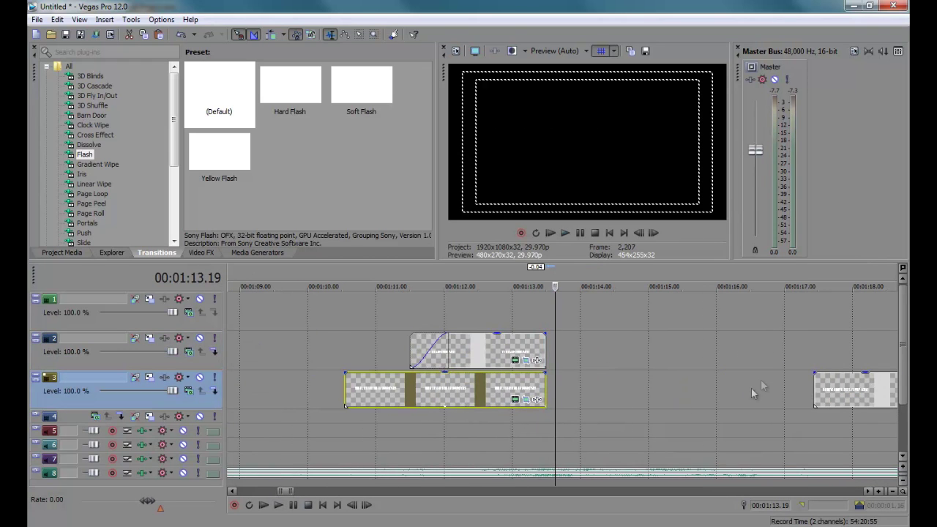
- Play the "HOWEVER DIFFICULT LIFE MAY SEEM" title and trim its end back by about 17 frames
scroll(751, 393, down, 3)
click(685, 388)
key(space)
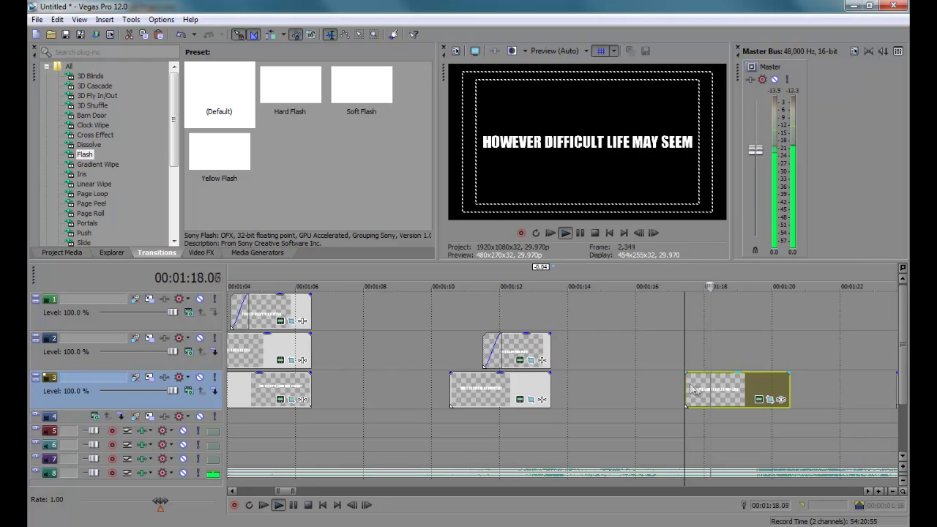
key(Return)
drag(790, 395, 771, 395)
- Play the "WHILE THERE IS LIFE" title and trim its end to the playback stop point, about 1 second shorter
scroll(774, 396, down, 3)
click(619, 395)
key(space)
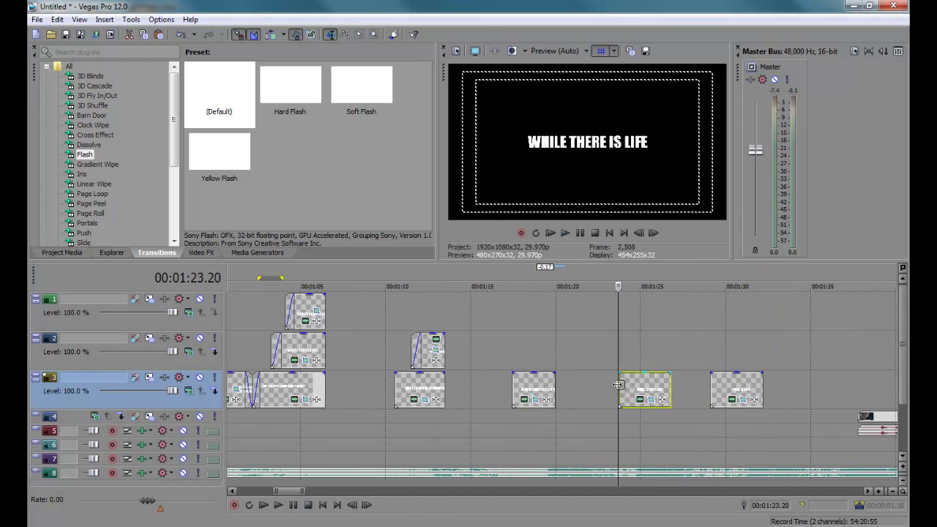
key(Return)
key(alt+bracketright)
- Play the "THERE IS HOPE" title and trim its end to 00:01:30.26
click(718, 389)
key(space)
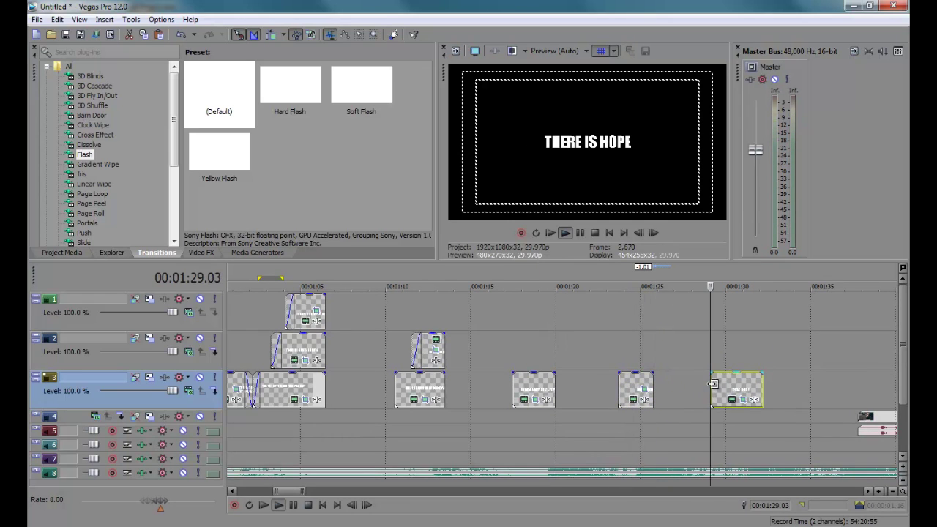
key(Return)
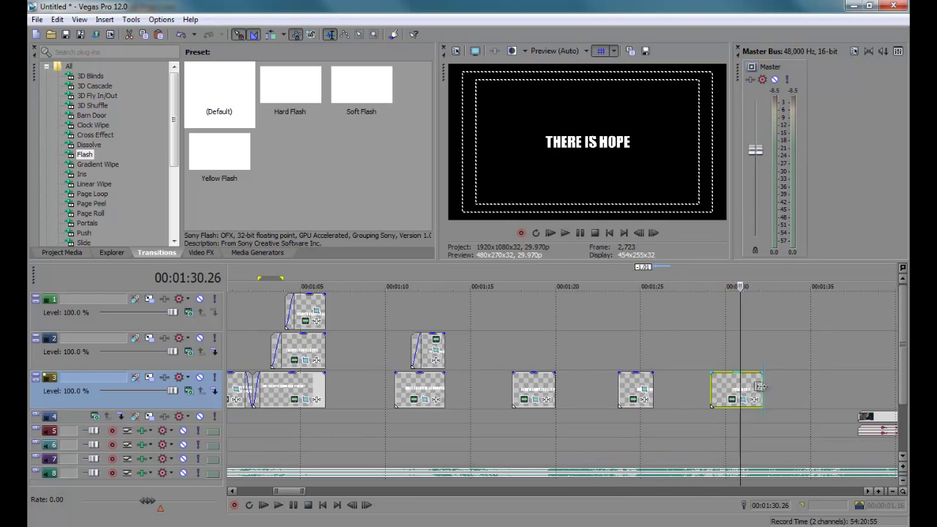
key(alt+bracketright)
- Play the three stacked Toronto festival titles and extend the ends of all three to about 00:01:07.04
scroll(317, 388, down, 2)
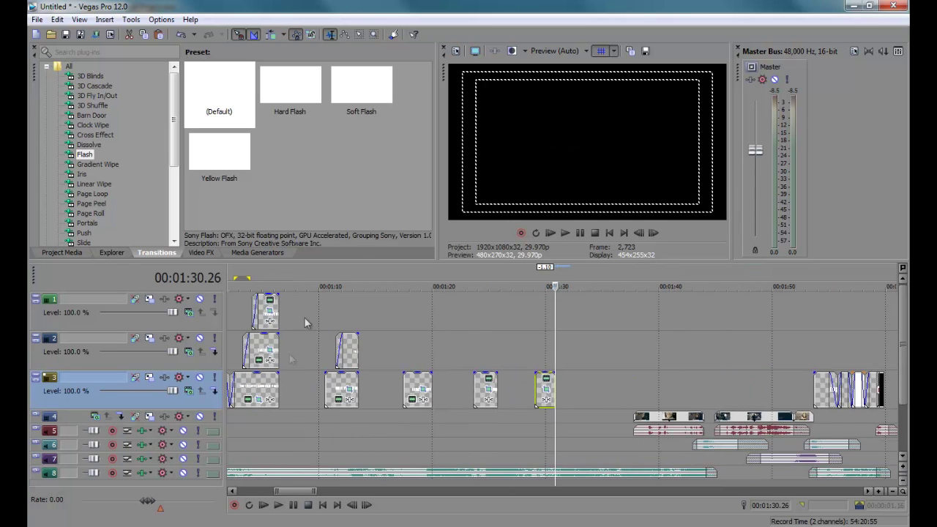
scroll(289, 359, left, 3)
click(322, 353)
key(space)
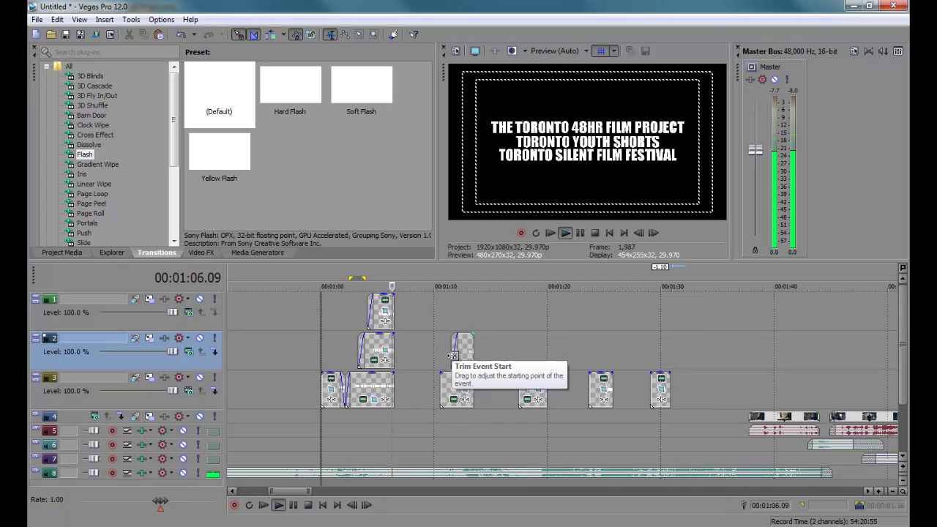
key(Return)
scroll(555, 316, up, 3)
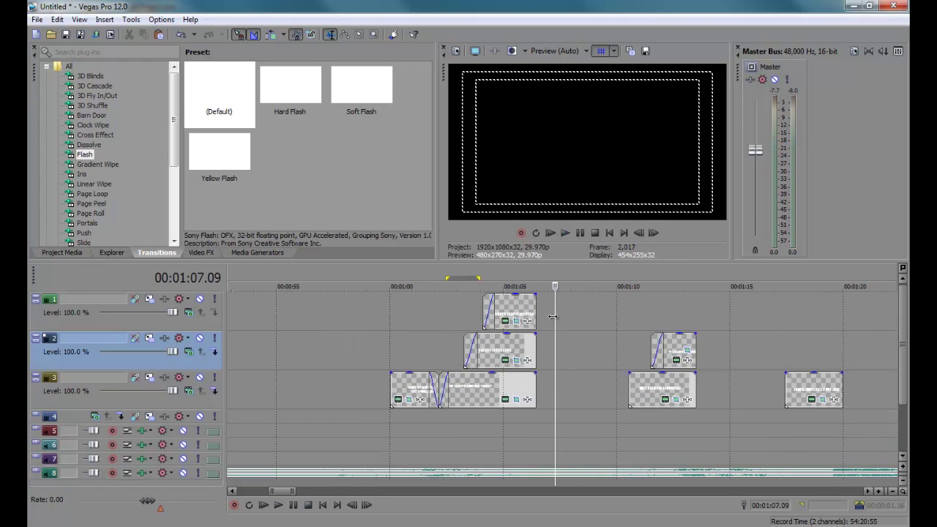
click(552, 316)
scroll(553, 322, up, 3)
drag(502, 312, 550, 312)
drag(505, 350, 552, 355)
drag(505, 385, 550, 384)
- Place the final pan/crop keyframe at the end of each of the three Toronto festival titles
click(531, 399)
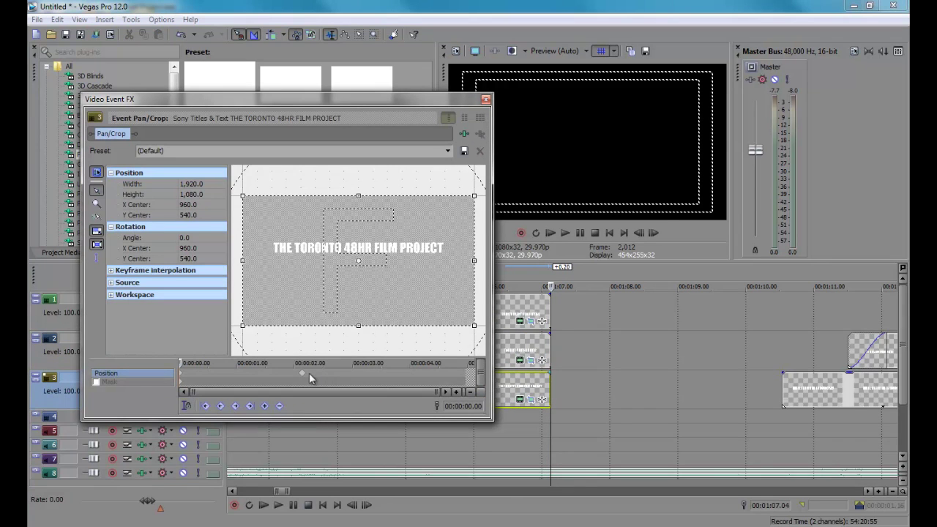
click(485, 100)
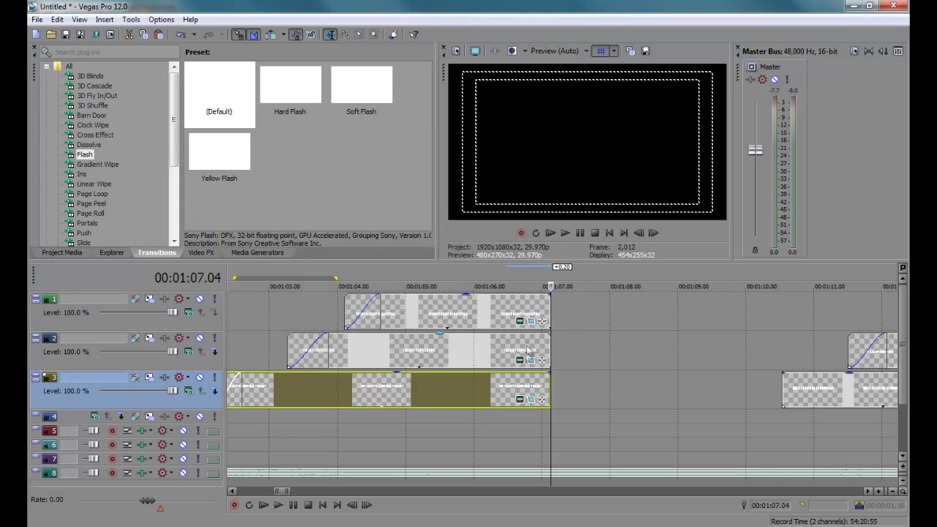
click(532, 361)
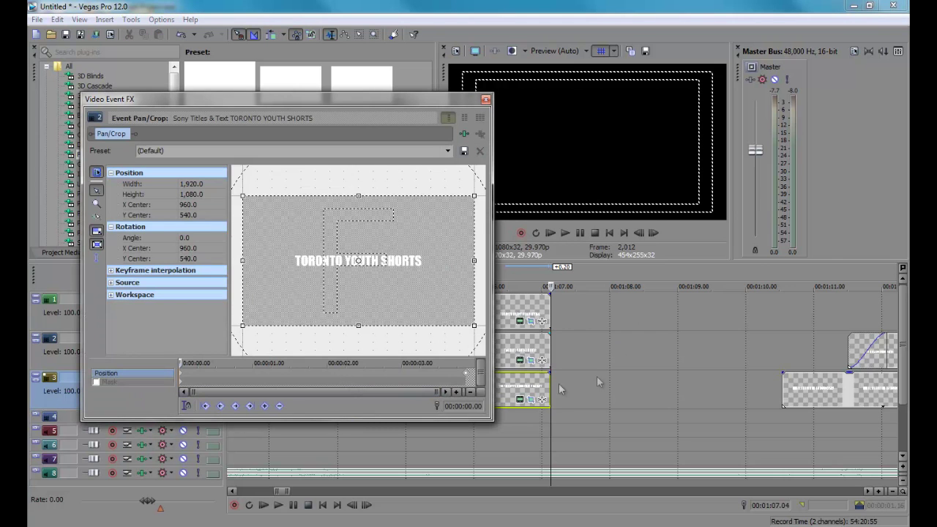
click(532, 321)
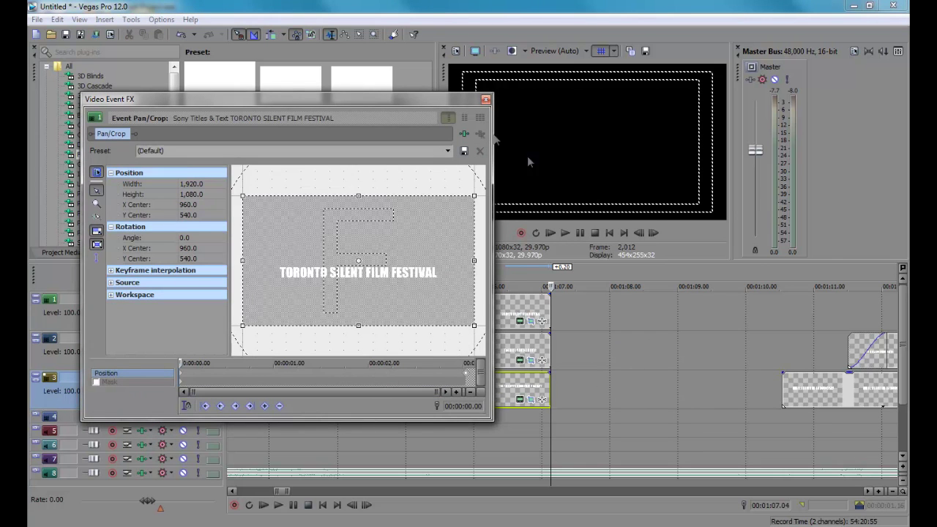
click(485, 99)
- Play the Toronto festival titles again and trim the ends of all three back to 00:01:06.28
key(Down)
key(Down)
key(Up)
click(319, 362)
key(space)
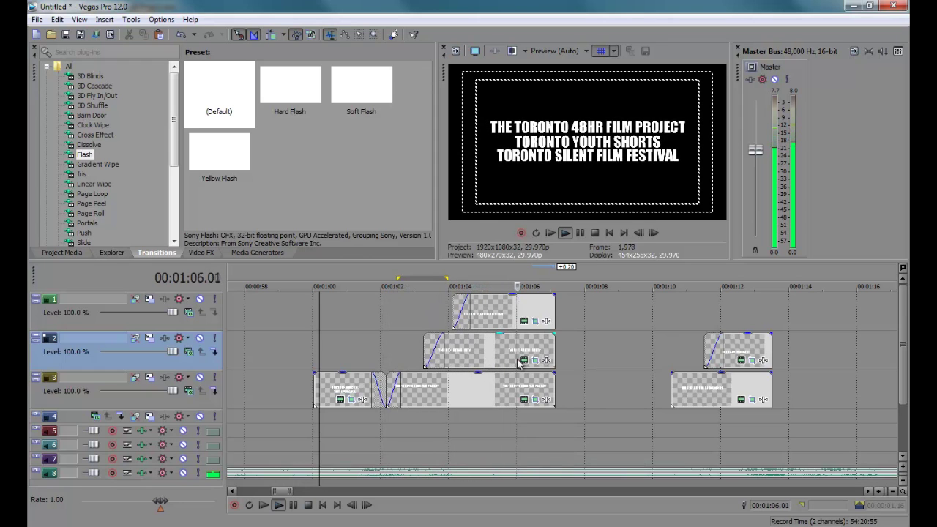
key(Return)
scroll(585, 344, up, 4)
click(566, 311)
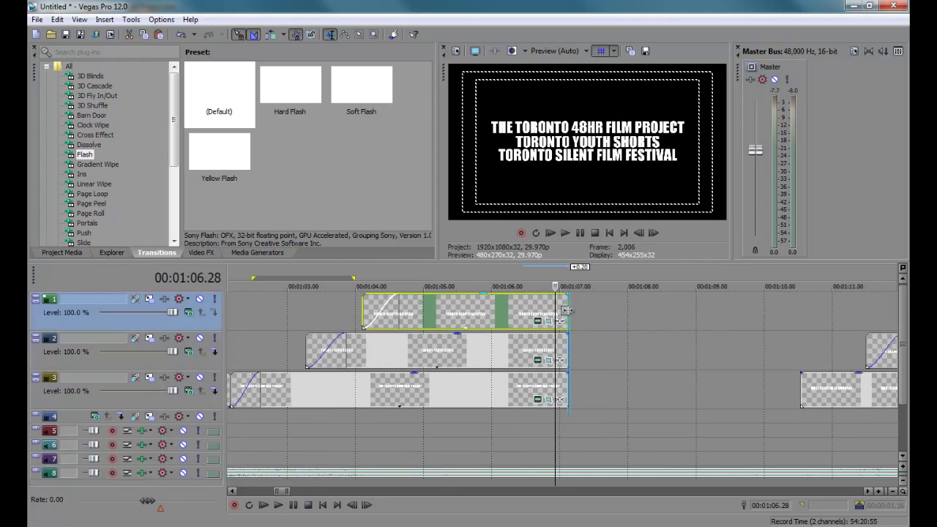
drag(566, 311, 555, 311)
drag(567, 350, 555, 350)
drag(567, 388, 557, 385)
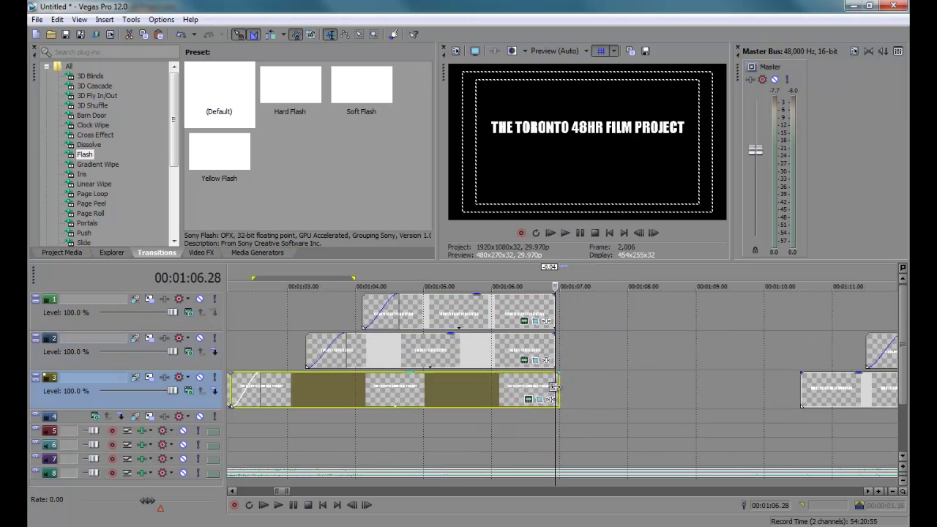
click(516, 388)
- Play back each title from the Toronto festival group through "THERE IS HOPE" to check its timing against the music
scroll(440, 392, down, 3)
click(335, 349)
key(space)
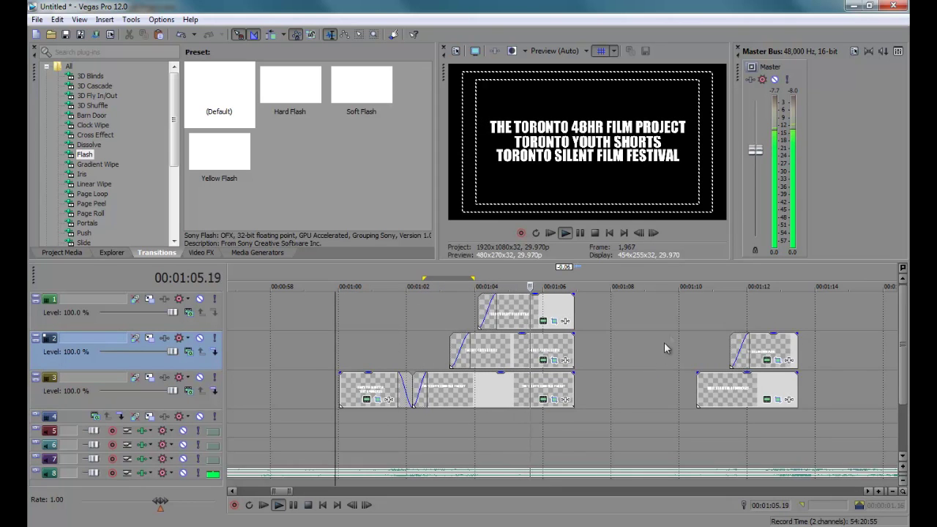
click(690, 354)
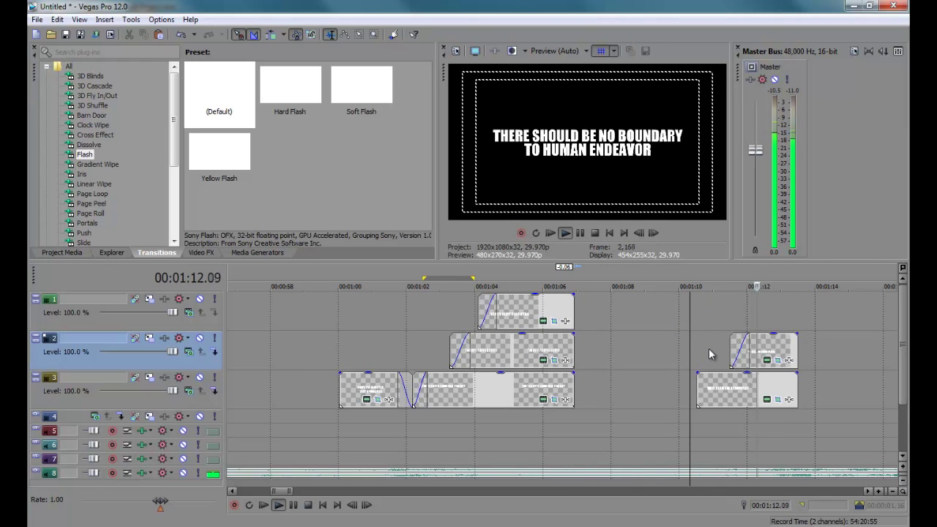
scroll(709, 355, down, 3)
click(614, 355)
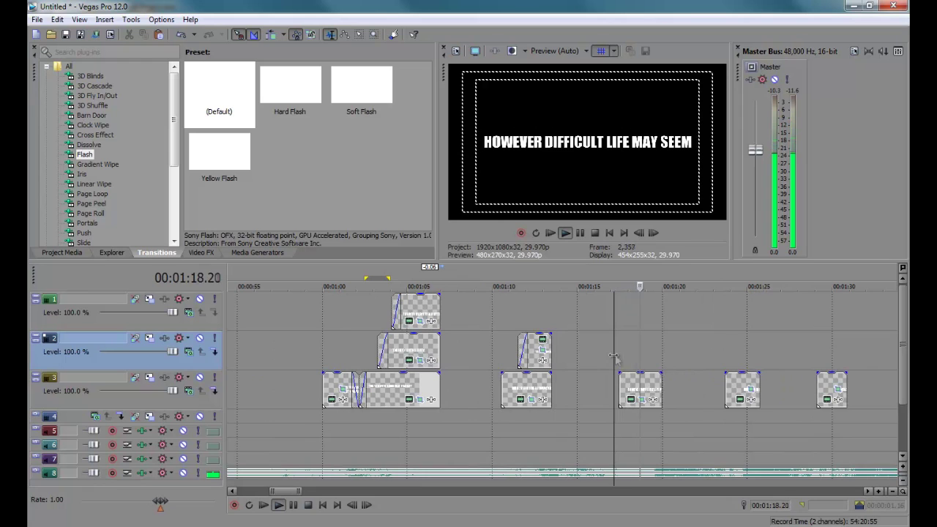
click(722, 361)
key(space)
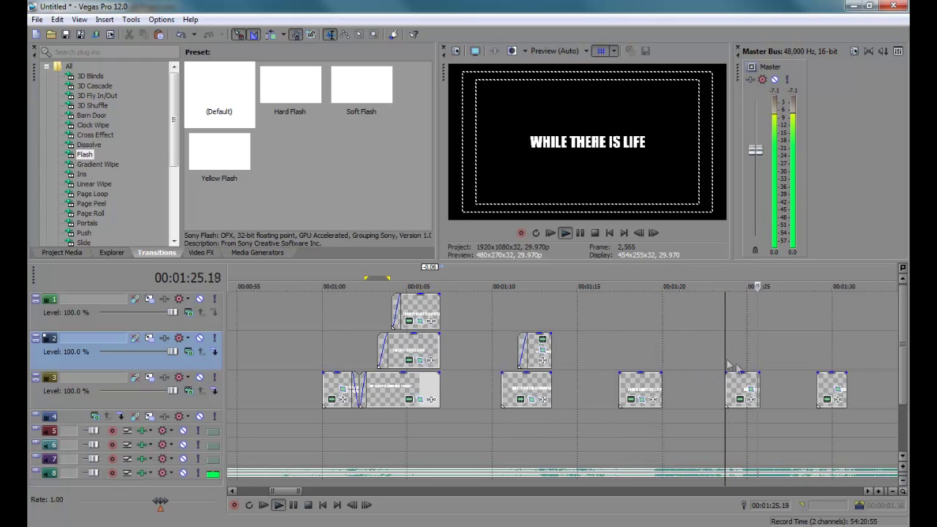
click(812, 358)
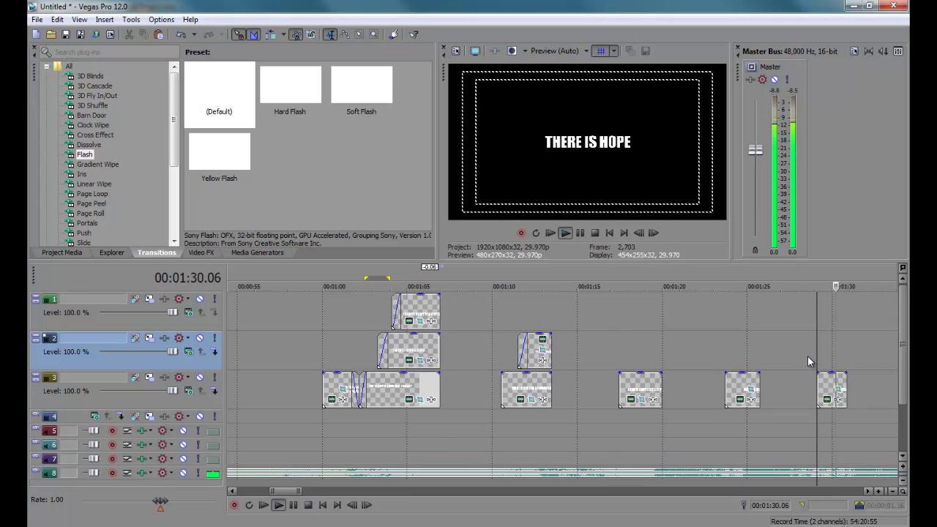
- Move the "THERE IS HOPE" title to directly before the first footage clip near 00:01:38 and play the cut
key(Return)
scroll(805, 354, down, 2)
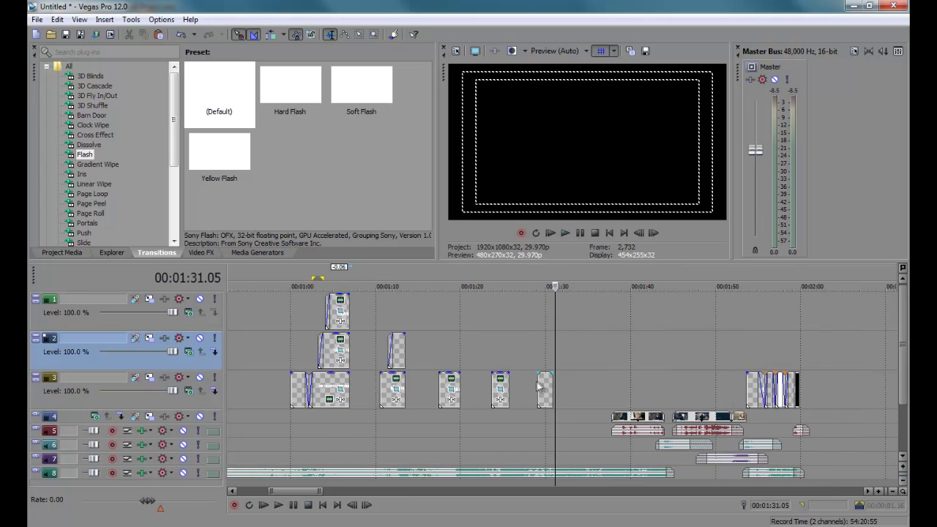
drag(543, 390, 600, 390)
scroll(606, 392, up, 5)
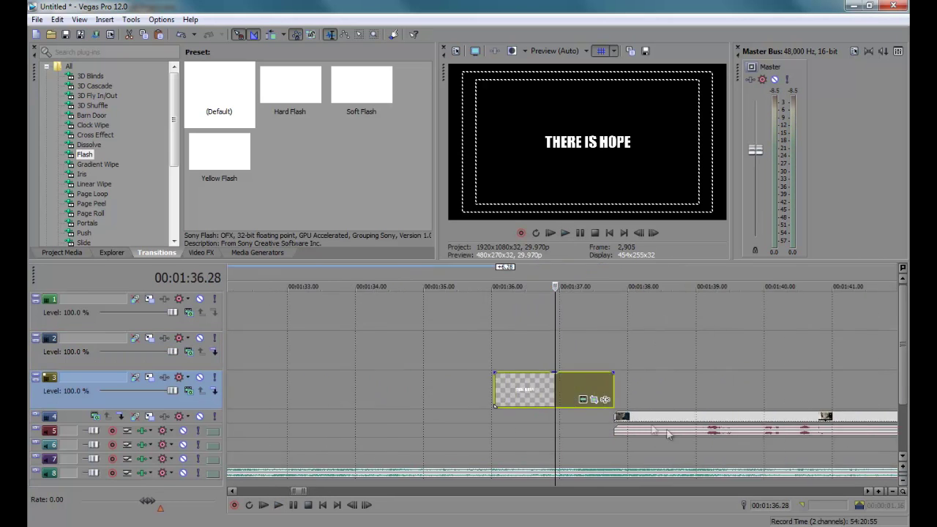
click(628, 410)
key(space)
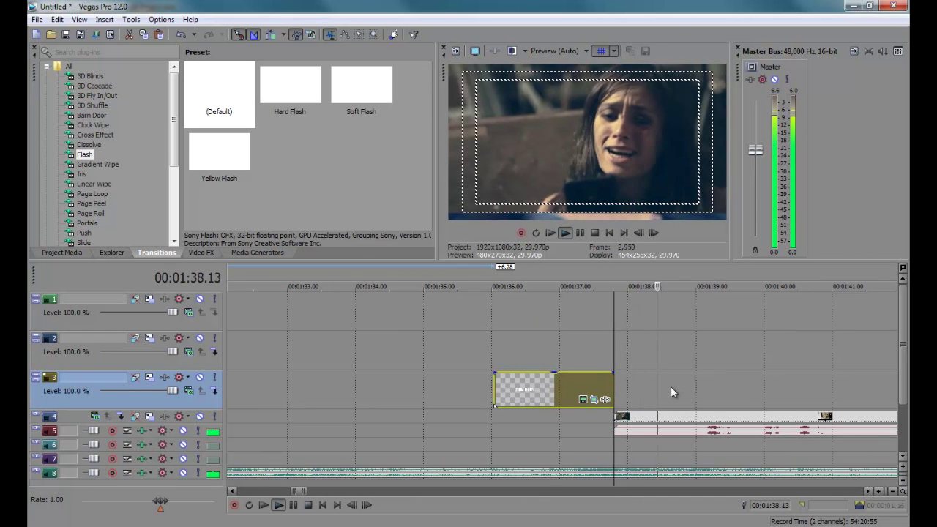
- Trim the first footage clip's start to about 00:01:38.21, move the "THERE IS HOPE" title up against it, and play the result
click(686, 393)
key(Return)
key(space)
drag(616, 418, 677, 418)
drag(574, 392, 635, 392)
click(558, 430)
key(space)
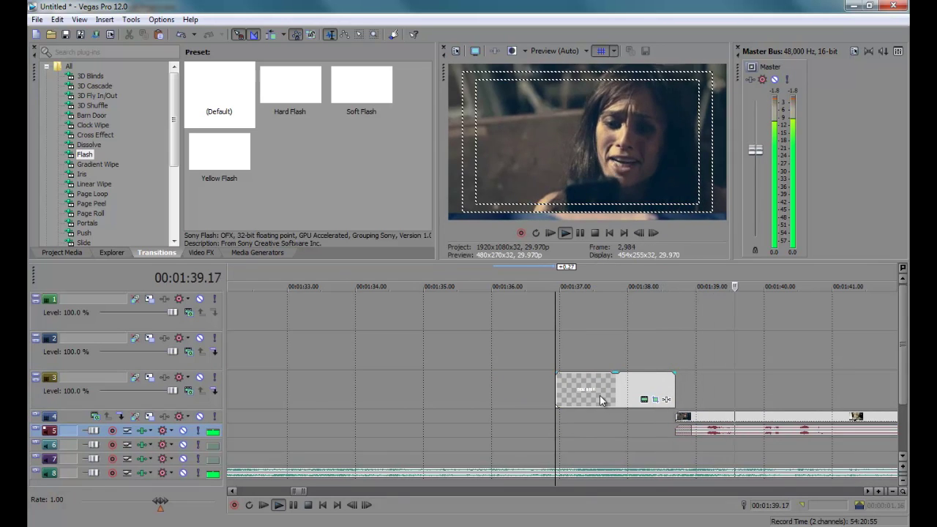
scroll(600, 395, down, 5)
key(Return)
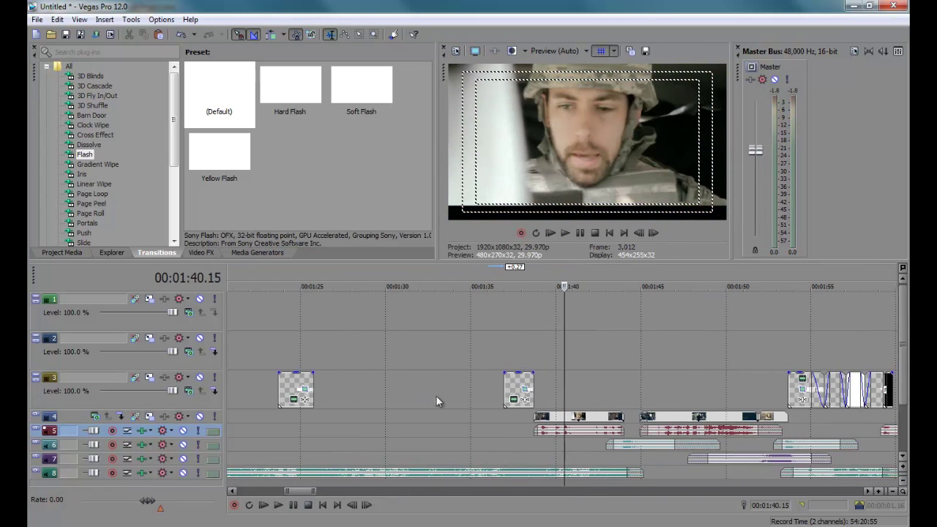
- Move the title before "THERE IS HOPE" to start at 00:01:32.20 and mark a 00:00:02.19 gap in front of it
scroll(436, 396, down, 5)
double_click(490, 396)
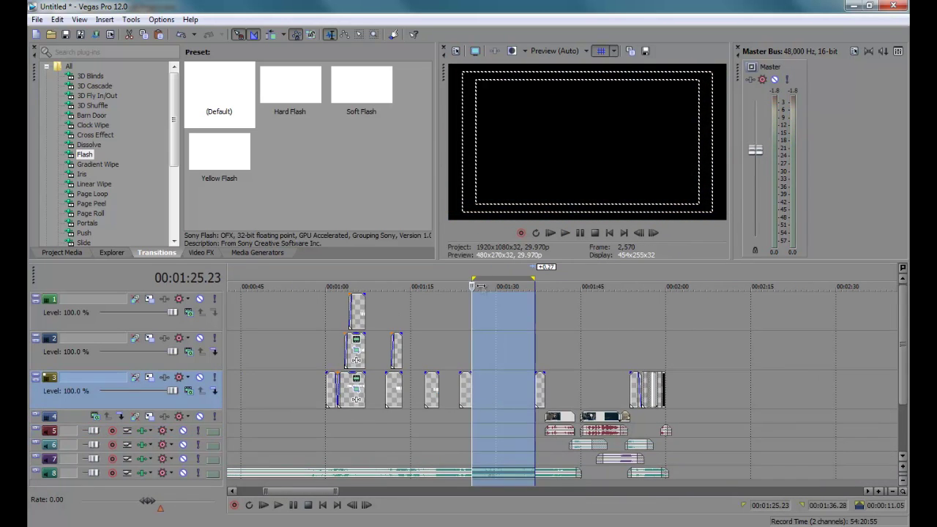
drag(473, 278, 524, 286)
drag(467, 391, 517, 392)
double_click(490, 398)
drag(437, 276, 496, 278)
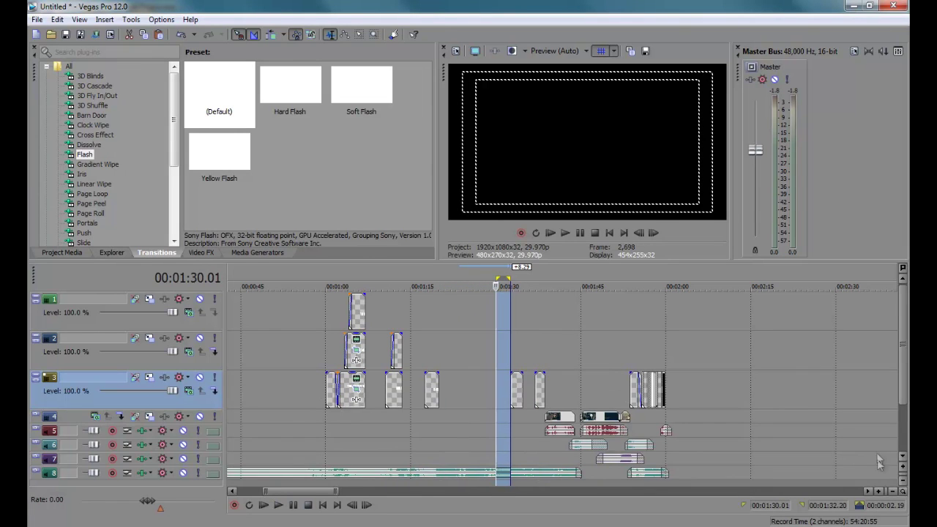
- Move the single title following the stacked title pair to start at 00:01:27.15 and mark a 00:00:02.12 gap before it
drag(428, 391, 485, 391)
double_click(430, 389)
drag(402, 279, 468, 289)
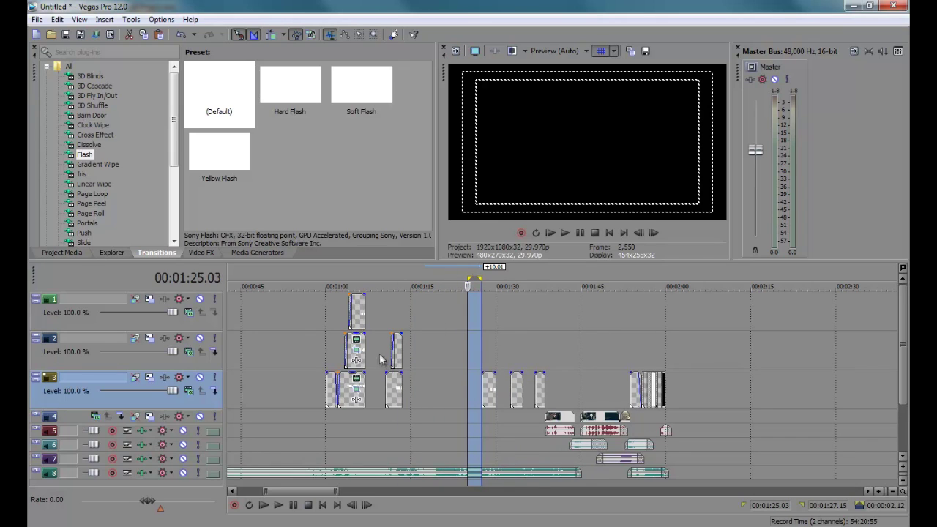
- Select the stacked title pair on tracks 2 and 3 near 00:01:10 and move both to end at 00:01:25.03
key(d)
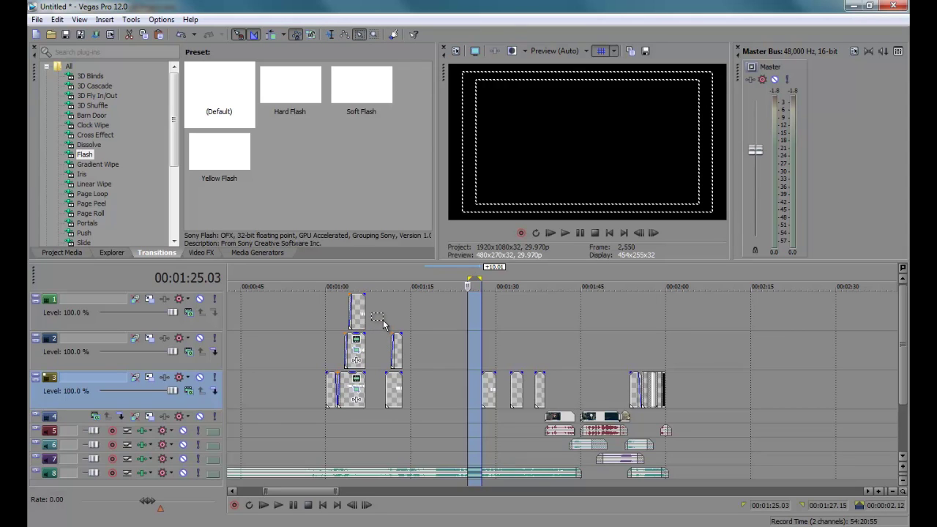
drag(380, 336, 419, 402)
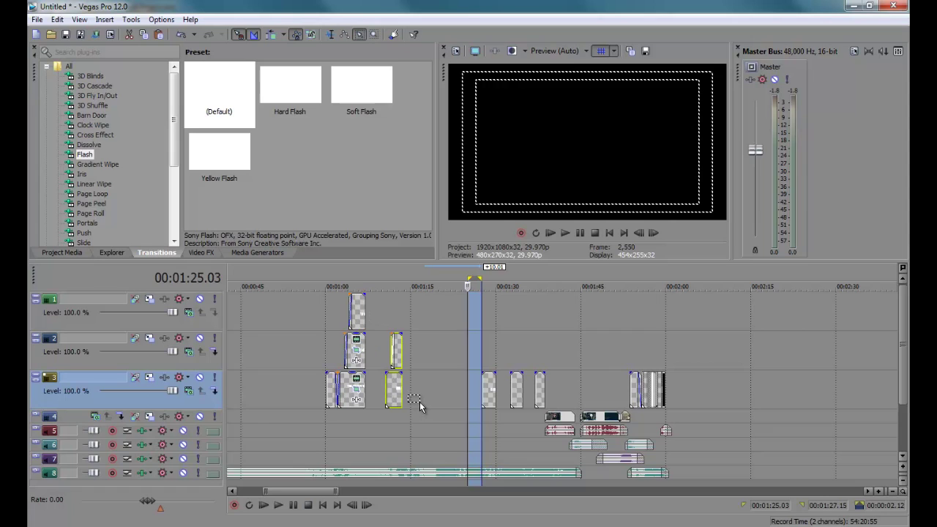
key(d)
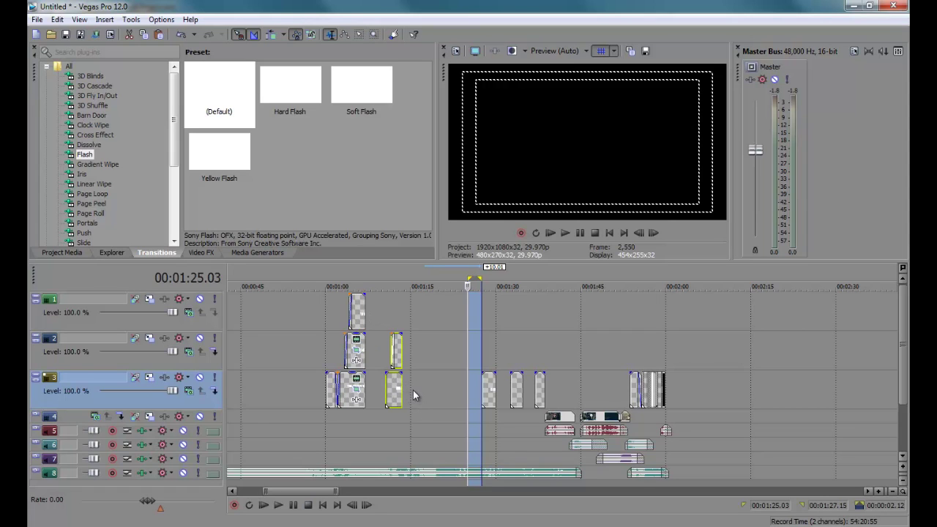
drag(398, 393, 456, 389)
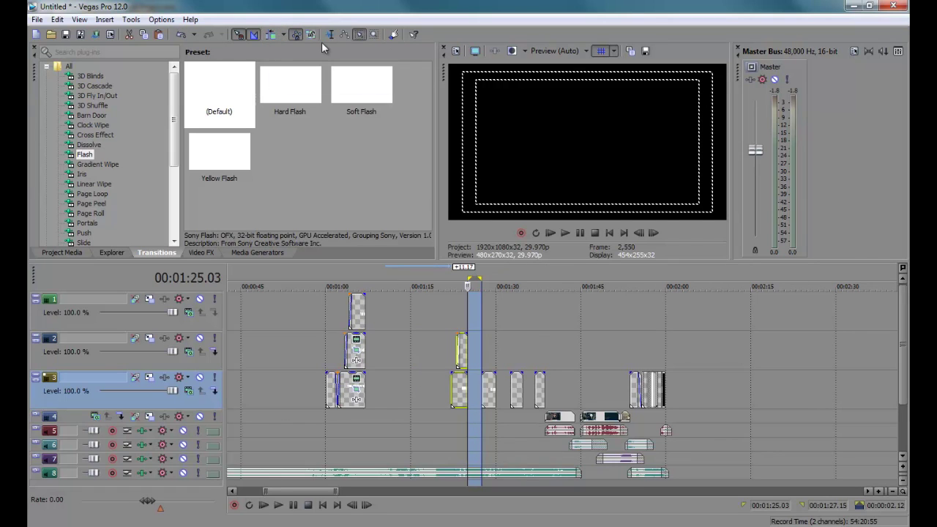
- Move the whole Toronto festival title group 10.01 later and mark the gap between it and the next title pair
key(d)
key(d)
drag(289, 307, 406, 391)
double_click(432, 390)
scroll(432, 390, up, 3)
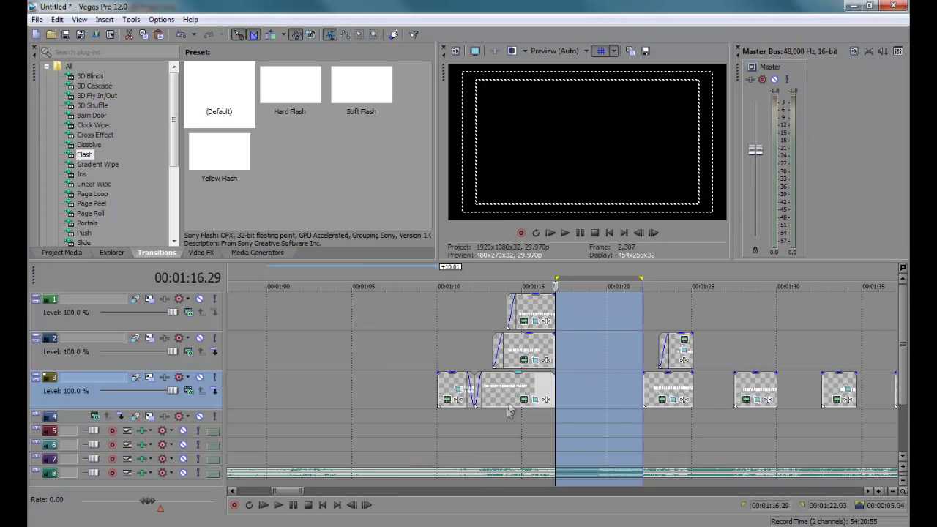
scroll(732, 304, right, 5)
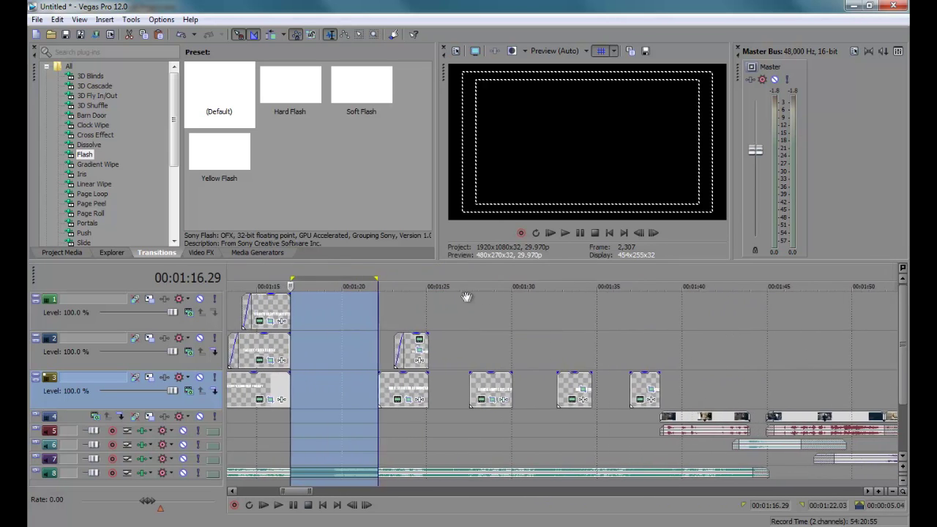
- Minimize the heights of all tracks and check the closing titles and the spacing of the title groups
key(grave)
scroll(693, 370, down, 4)
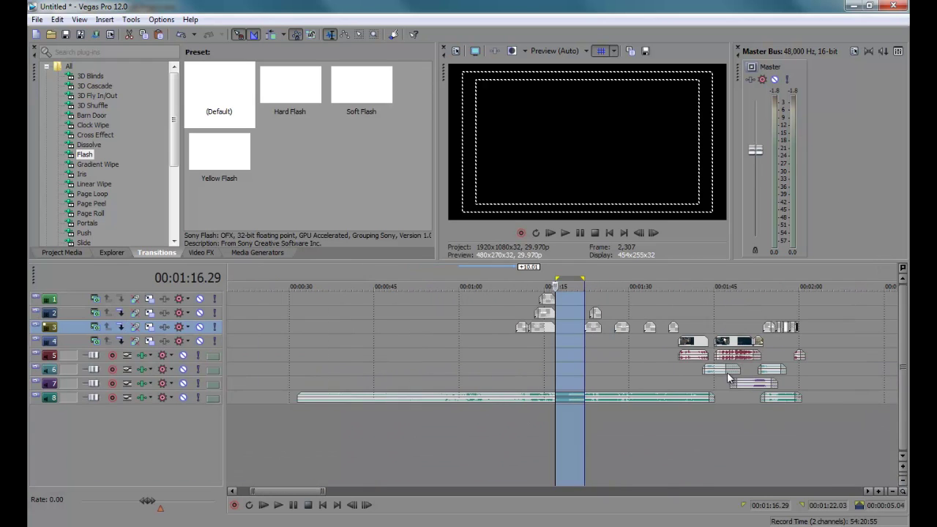
click(771, 352)
scroll(771, 349, up, 4)
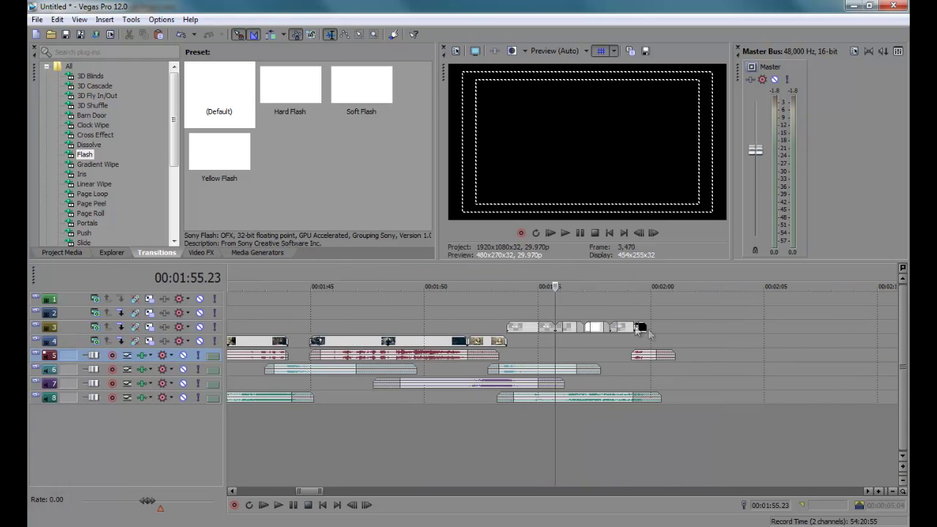
click(521, 311)
scroll(521, 316, down, 4)
click(370, 354)
scroll(372, 354, up, 3)
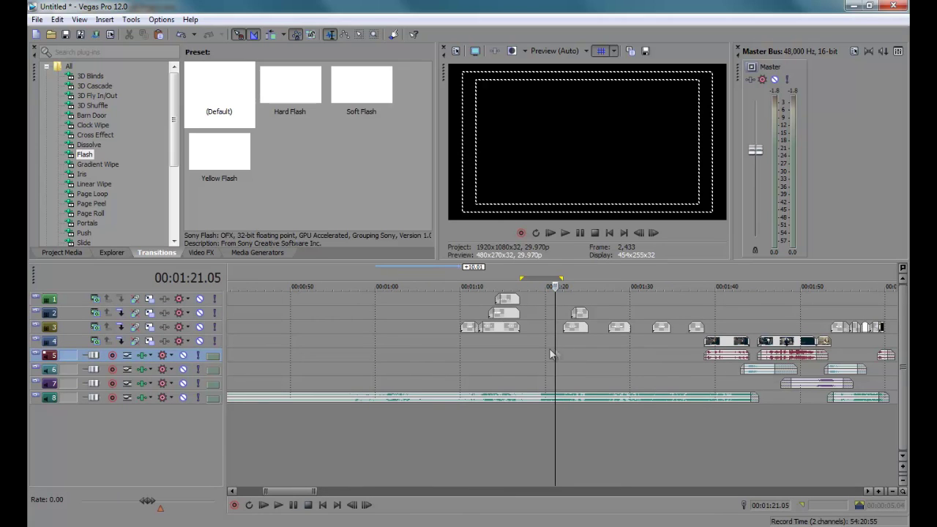
- Move the entire Toronto festival title group 5.15 earlier on the timeline
click(527, 351)
drag(447, 298, 466, 363)
click(494, 352)
scroll(495, 352, up, 3)
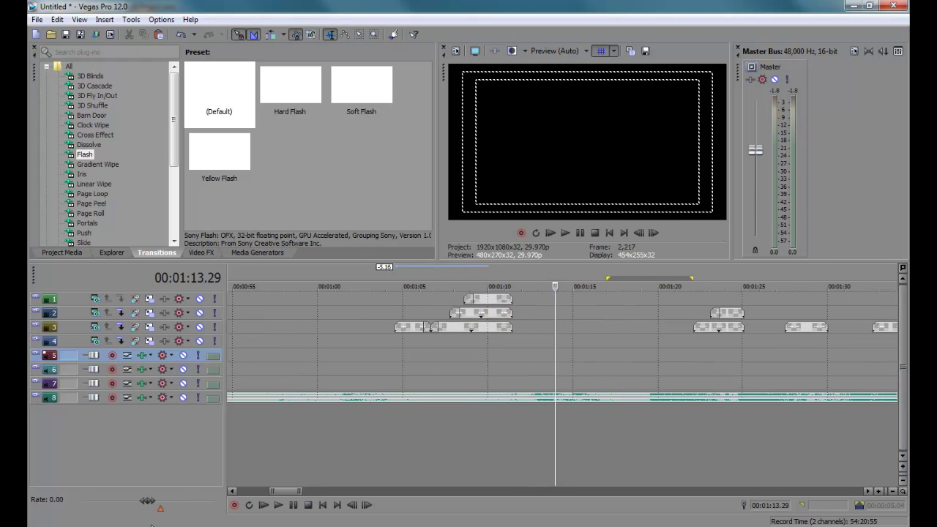
- Switch to the file browser, open the raw footage folder and add clip5.mp4 to track 4 after the Toronto festival titles
key(alt+Tab)
double_click(184, 214)
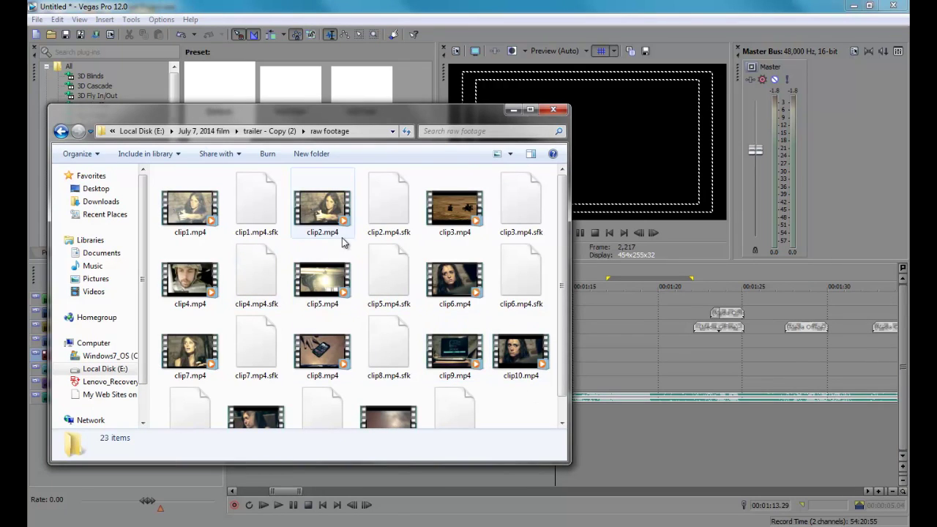
drag(326, 287, 591, 346)
scroll(592, 345, up, 3)
- Locate the first light bulb frame in clip5 and trim the clip's start to 00:01:15.26
key(Left)
key(Left)
key(Left)
key(Left)
key(Left)
key(Left)
key(Left)
key(Left)
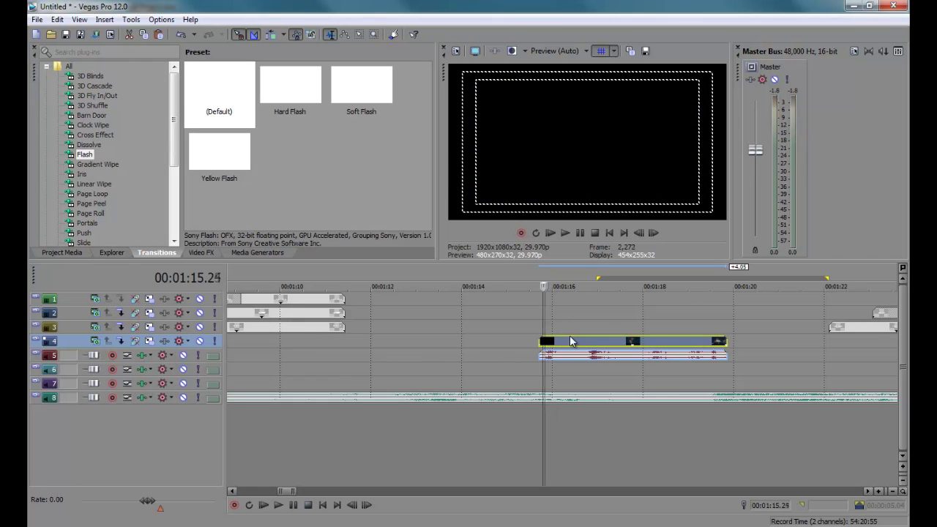
key(Right)
scroll(552, 349, up, 3)
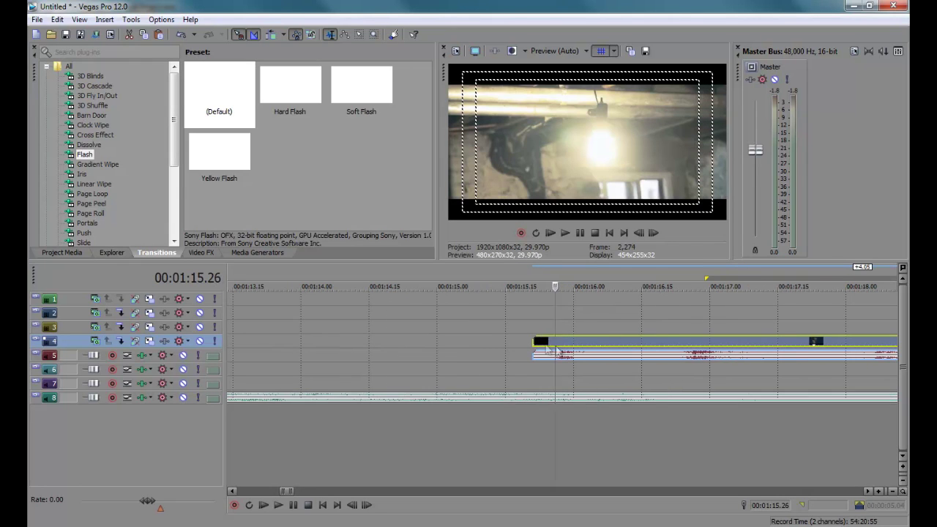
drag(535, 341, 558, 342)
- Separate clip5's audio from its video and extend the audio's start 5 frames earlier
click(568, 353)
right_click(567, 353)
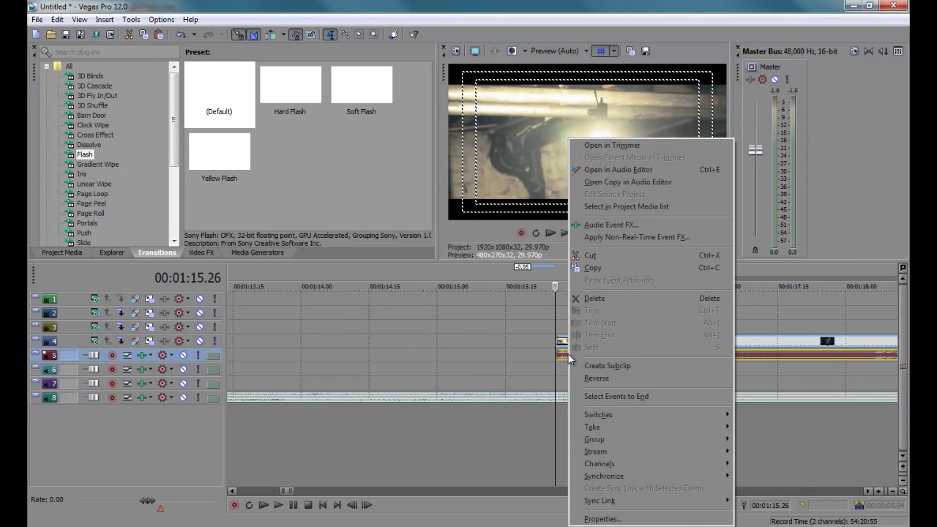
click(591, 348)
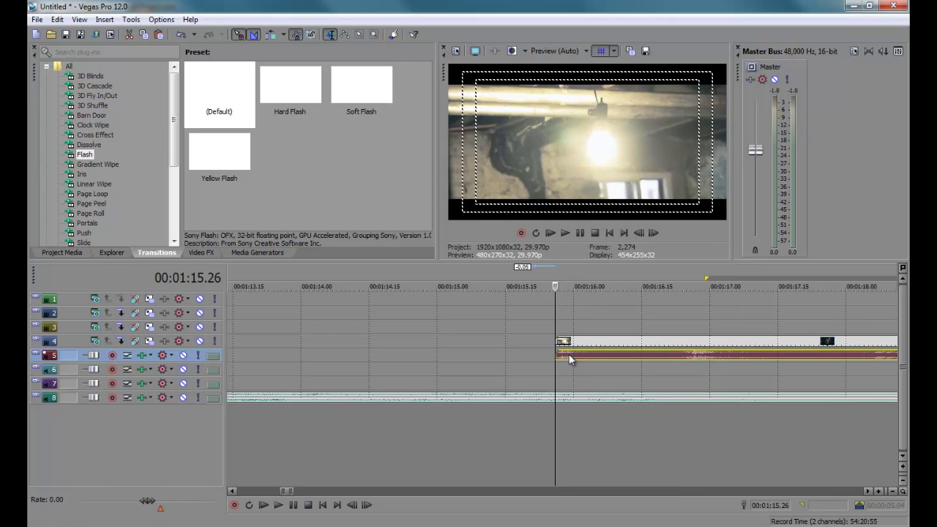
drag(558, 356, 534, 356)
scroll(549, 375, down, 3)
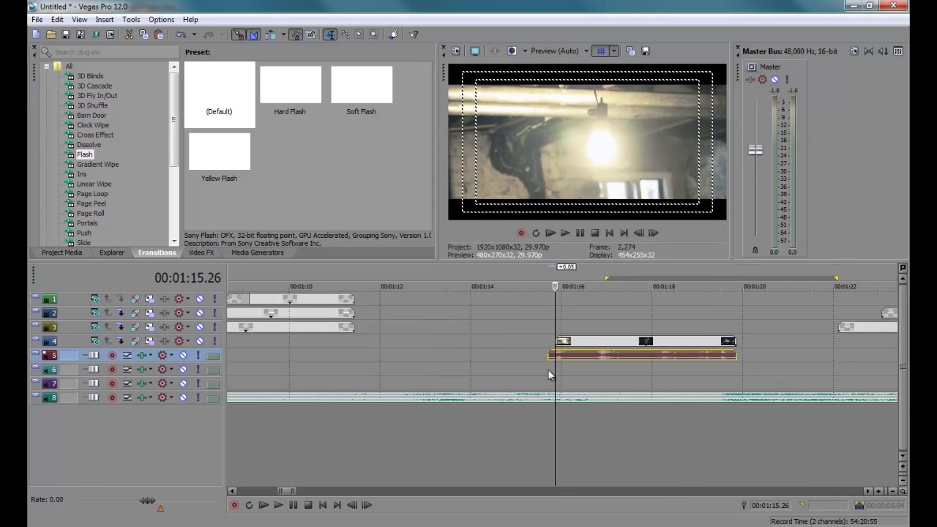
- Move clip5's video and audio together so the video starts right where the Toronto festival titles end, and play the transition
ctrl+click(596, 342)
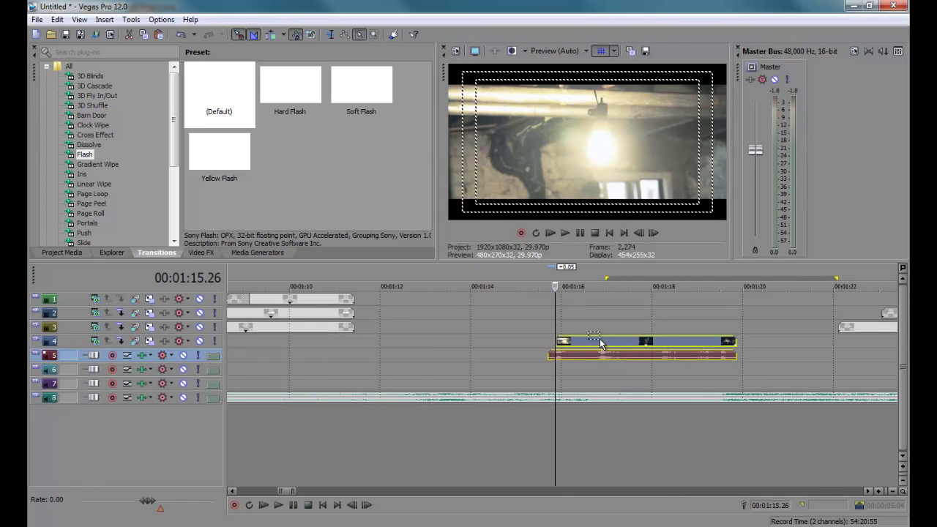
drag(600, 343, 403, 341)
scroll(401, 344, down, 2)
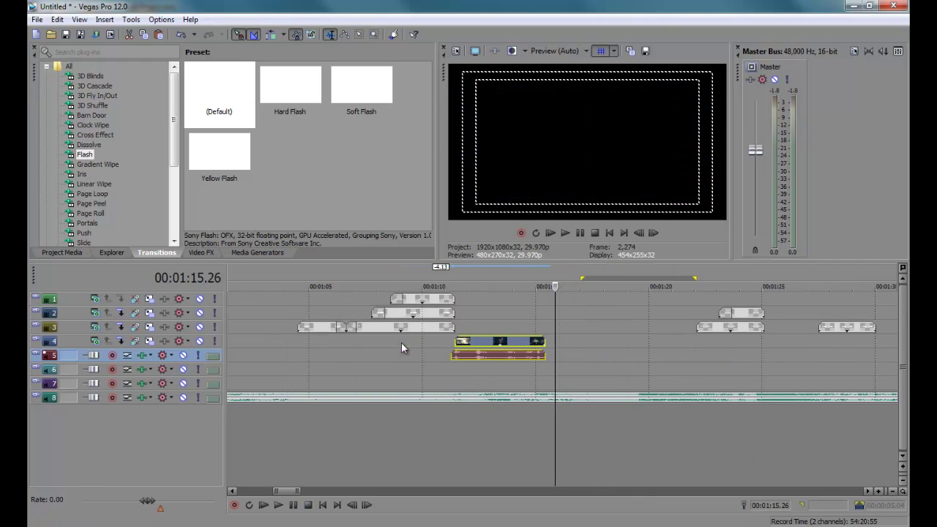
click(435, 358)
scroll(492, 374, up, 3)
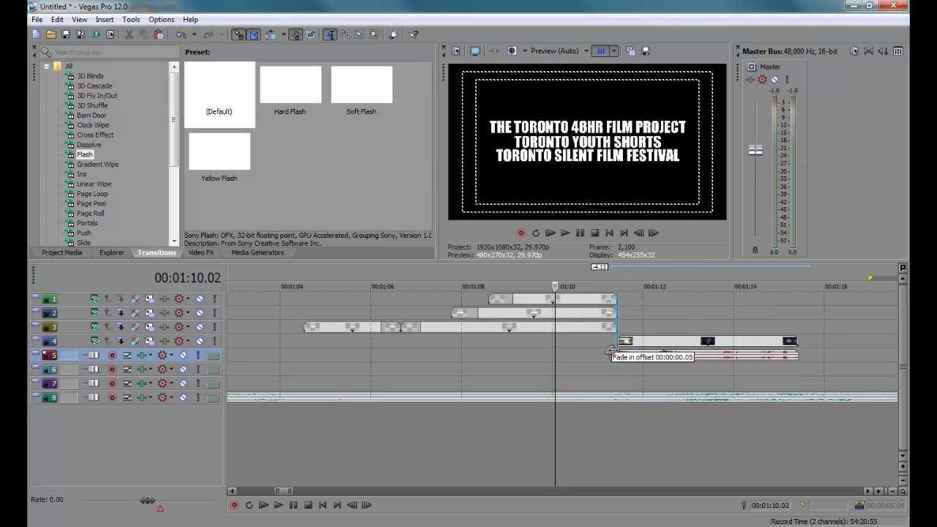
key(space)
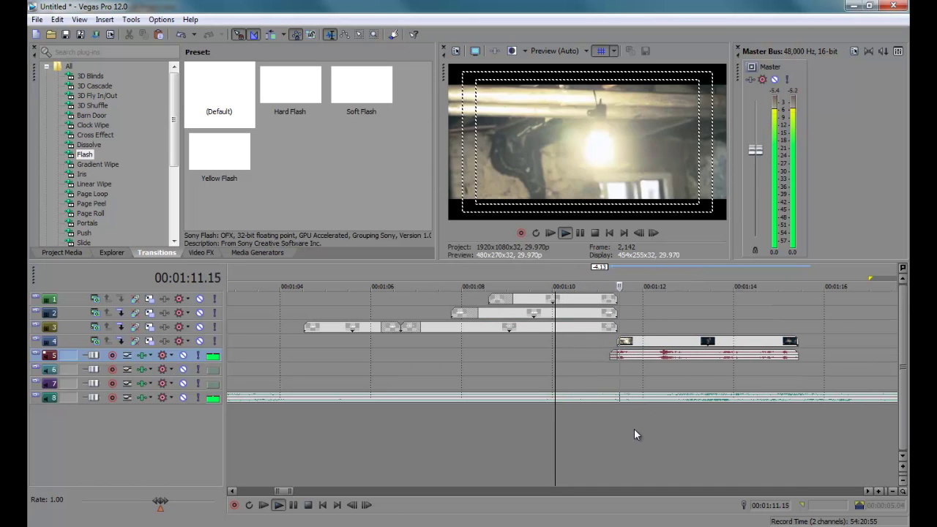
scroll(639, 432, down, 3)
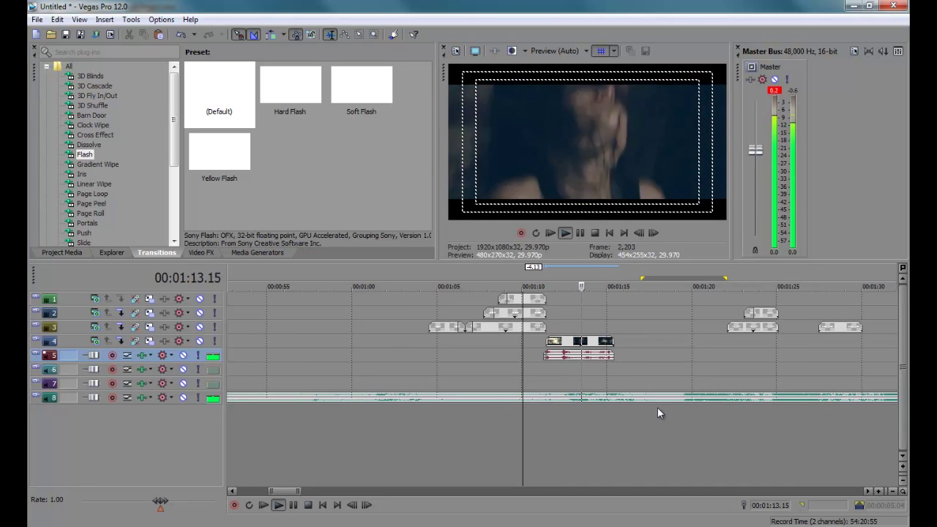
scroll(654, 403, up, 1)
key(space)
- Trim clip5's video end to about 00:01:13.01 and its audio end to about 00:01:13.14, adding a 17-frame audio fade-out
click(519, 367)
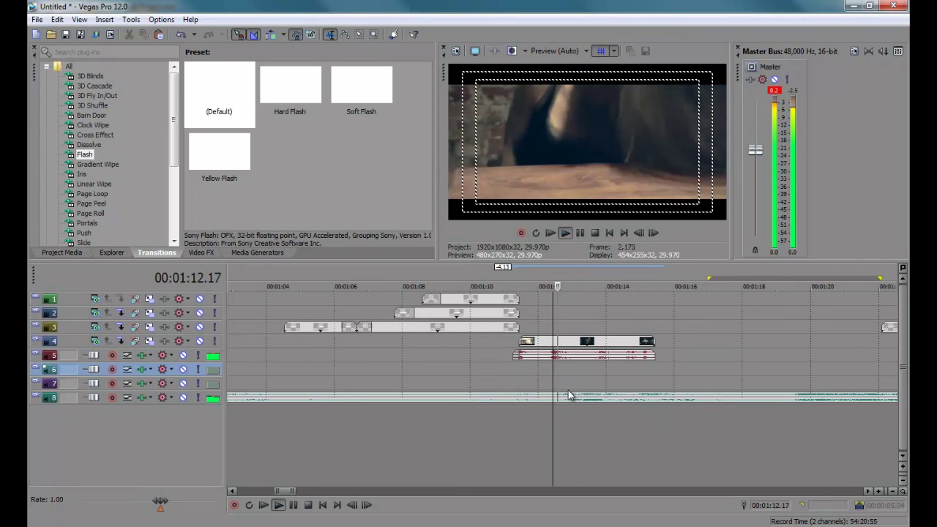
scroll(691, 400, up, 2)
key(Left)
key(Left)
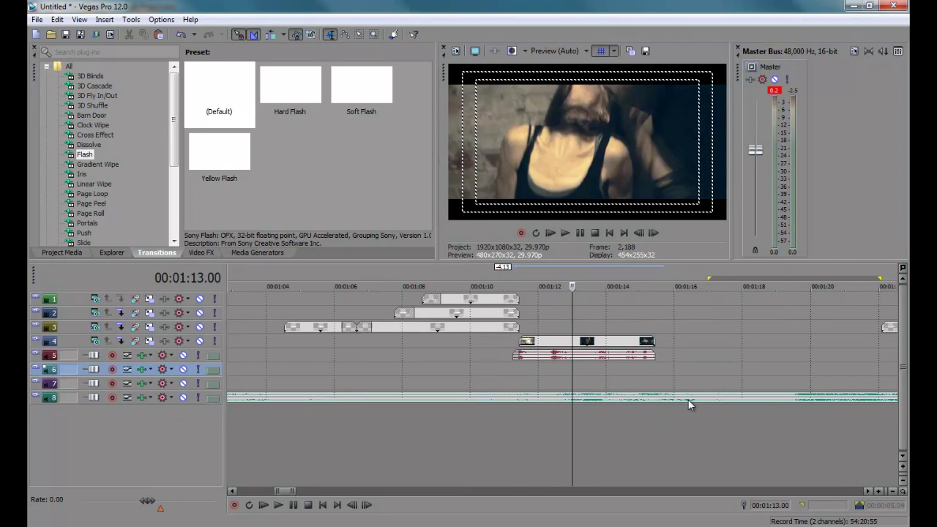
key(Right)
drag(649, 342, 555, 341)
right_click(564, 340)
scroll(609, 365, up, 2)
click(584, 354)
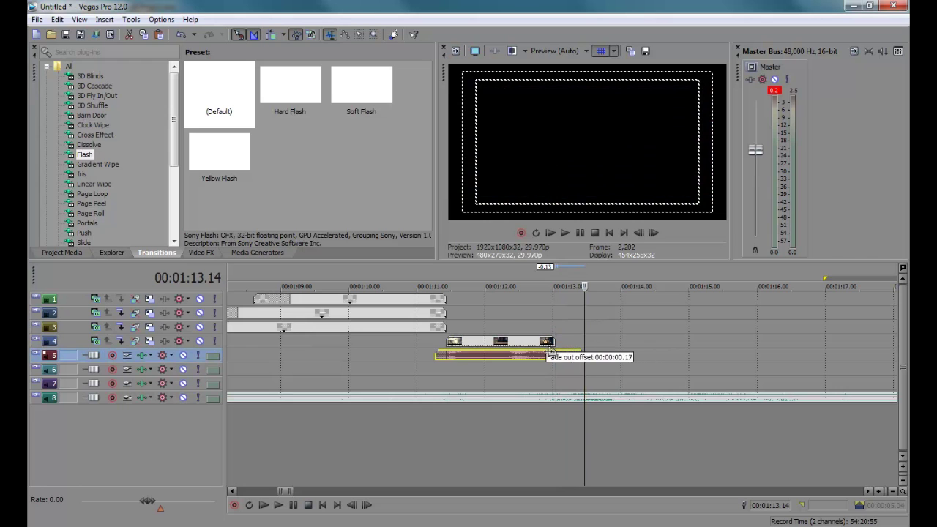
- Play back the shortened clip5 to check its ending and audio fade against the music
click(501, 387)
key(space)
scroll(514, 380, down, 3)
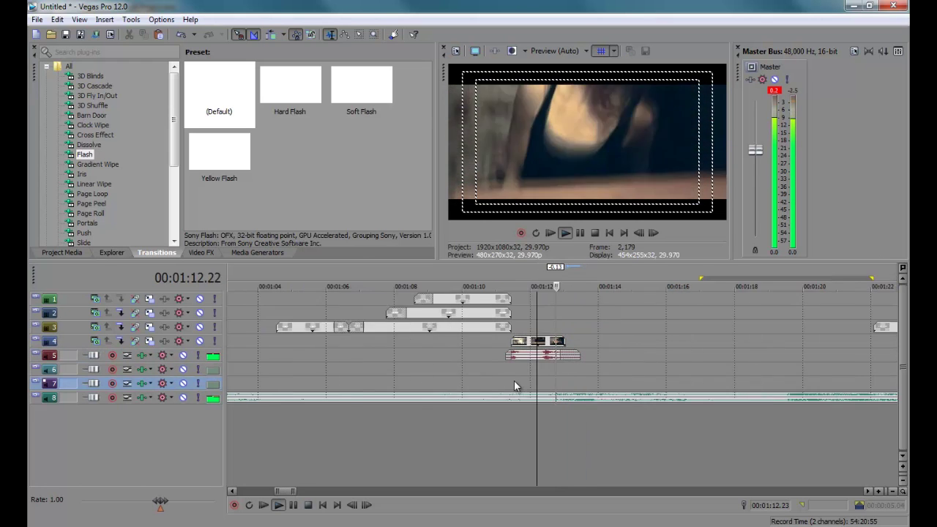
scroll(551, 393, down, 3)
key(space)
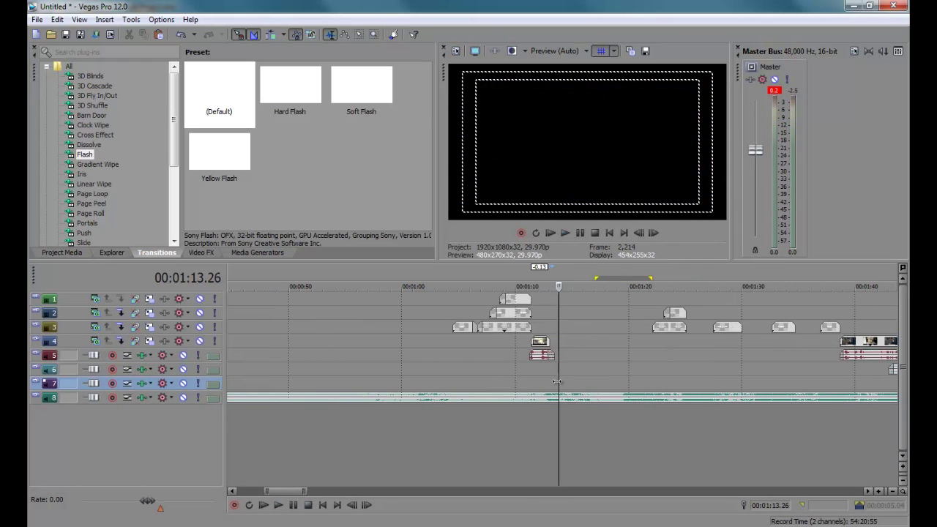
- Add clip3.mp4 from the raw footage folder right after clip5's video, with its audio on track 6 starting with a short fade-in
key(alt+Tab)
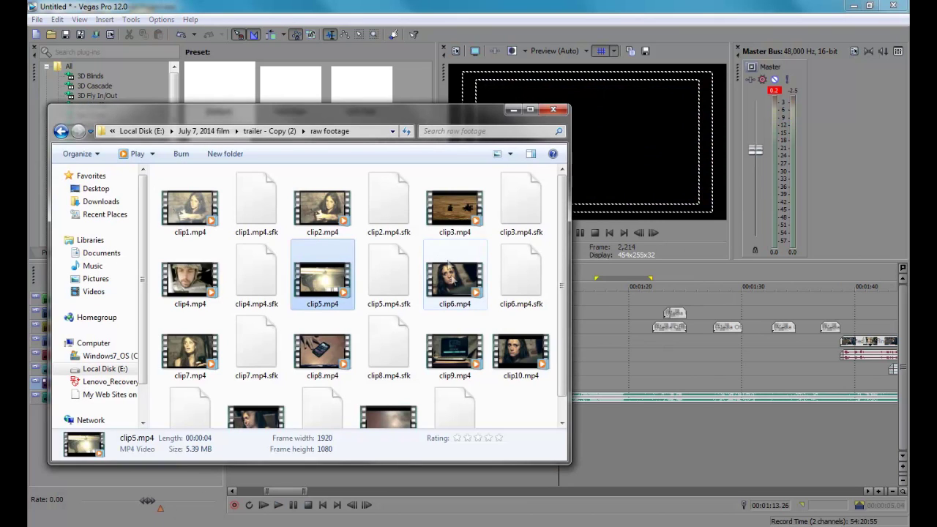
drag(454, 209, 419, 354)
click(334, 383)
key(space)
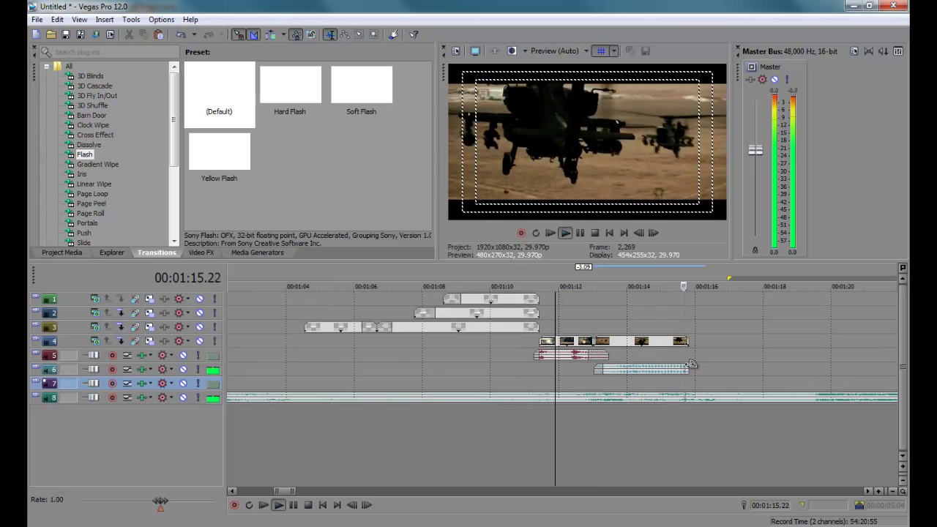
- Give clip3's audio a fade-out of about 0.75 seconds and play back its ending
key(Return)
click(642, 358)
key(space)
scroll(641, 358, down, 2)
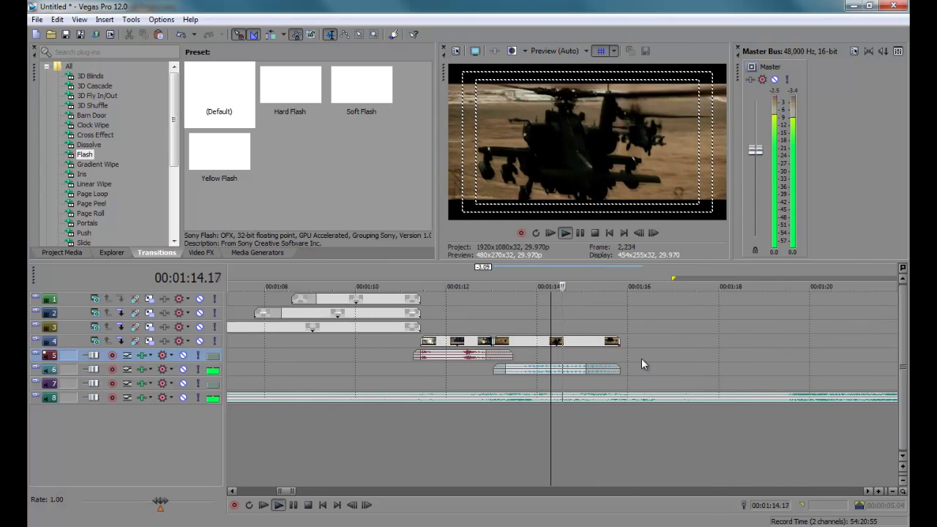
key(Return)
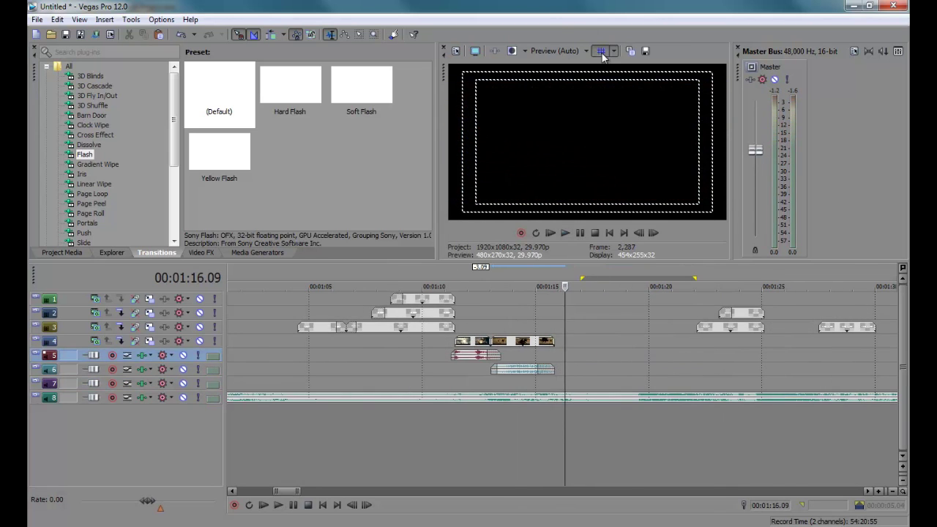
- Turn off the preview's safe-area overlay and add clip10.mp4 from the raw footage folder to track 4 near the "There should be no boundary" titles
key(ctrl+i)
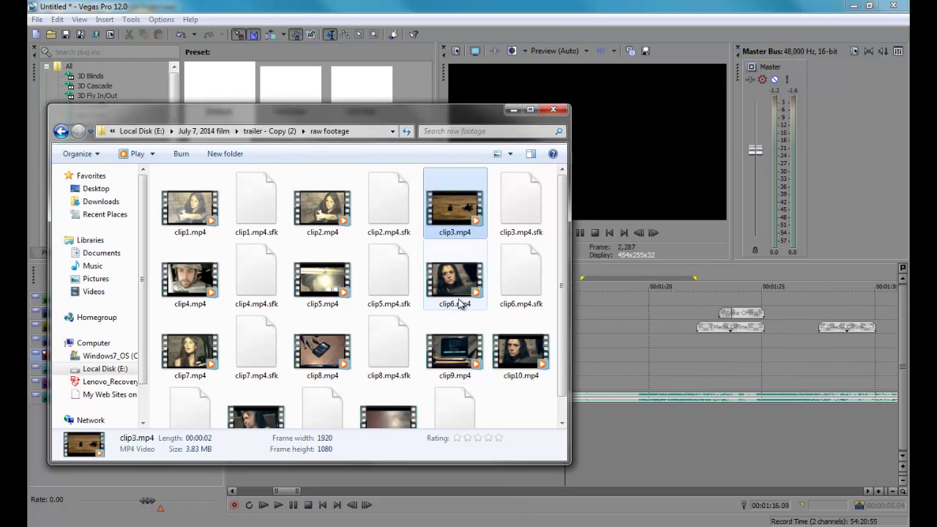
scroll(461, 304, down, 1)
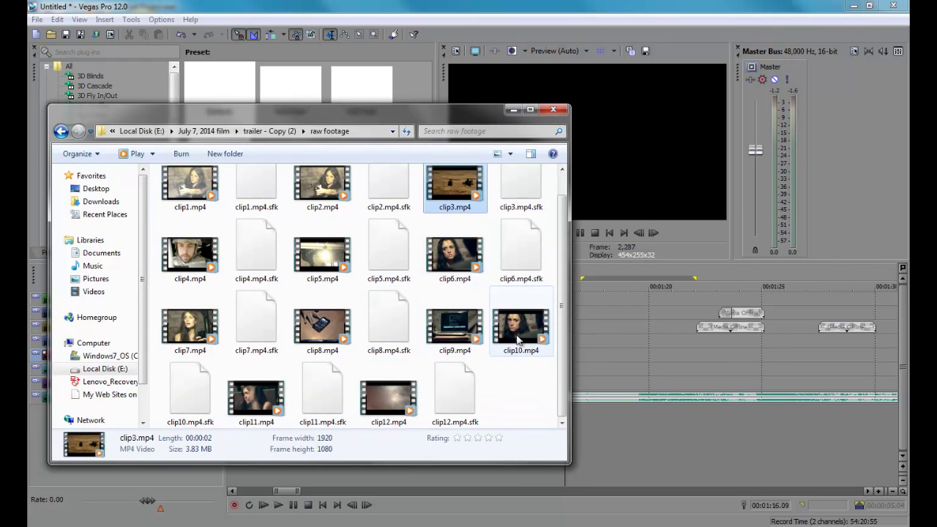
drag(458, 125, 437, 125)
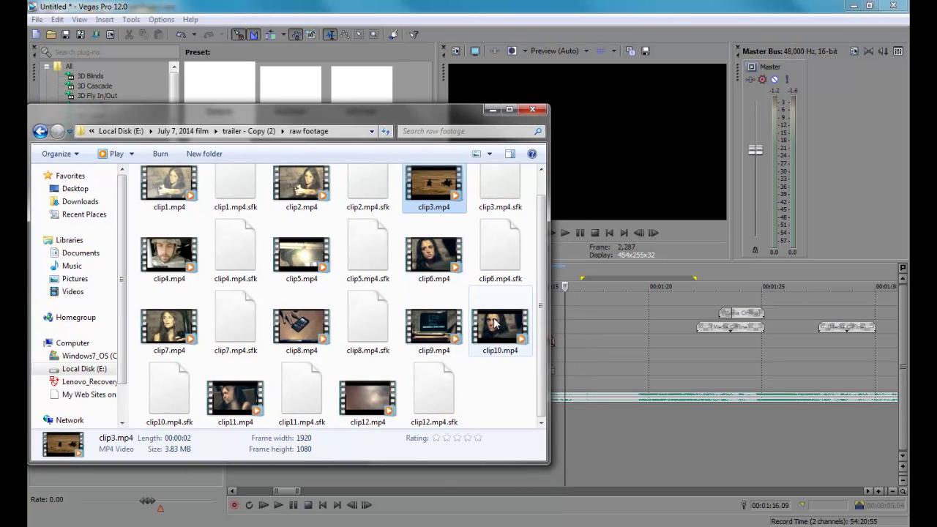
drag(495, 323, 574, 358)
drag(633, 351, 740, 342)
- Trim about 4 seconds off clip10's start and move it to begin where the "There should be no boundary" titles end
key(space)
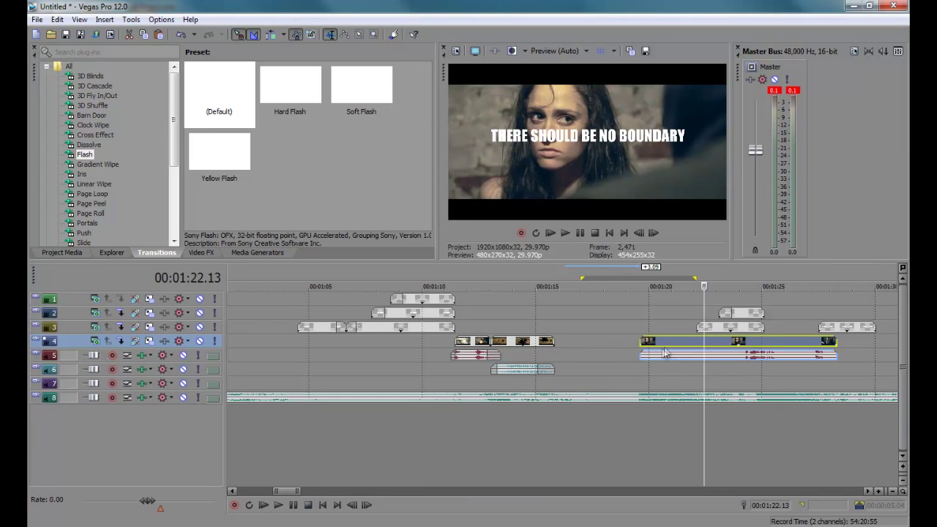
drag(714, 345, 734, 348)
drag(668, 342, 760, 347)
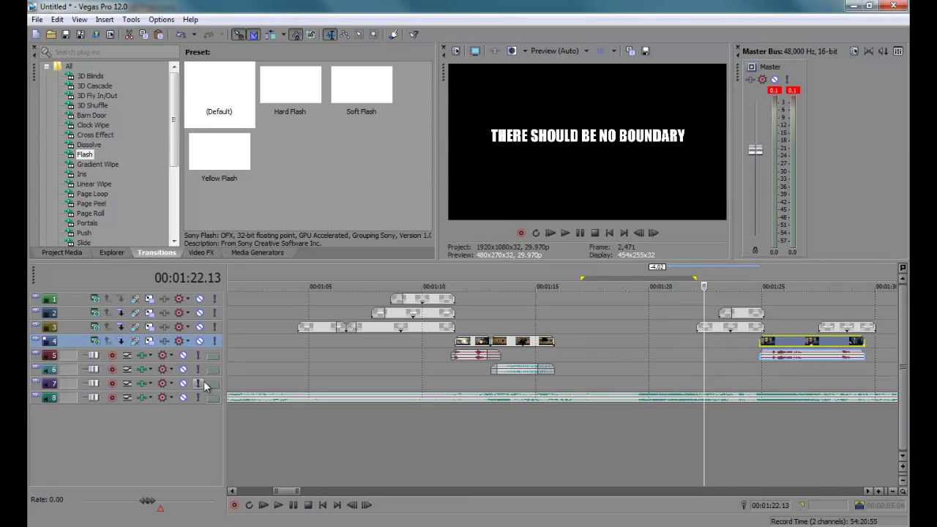
- Add clip6.mp4 to track 4 in the gap after clip3 and enlarge track 5 to show its audio waveform
click(95, 526)
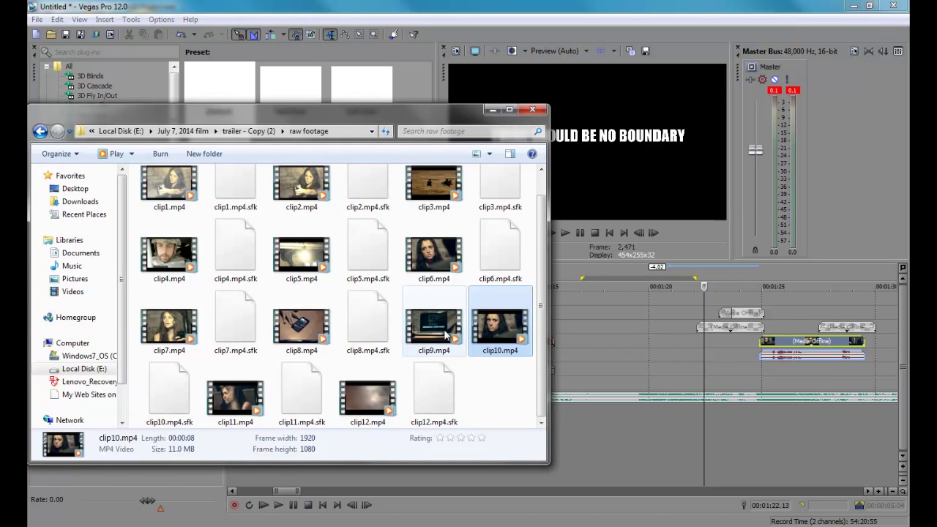
drag(436, 257, 618, 339)
key(space)
scroll(629, 343, up, 3)
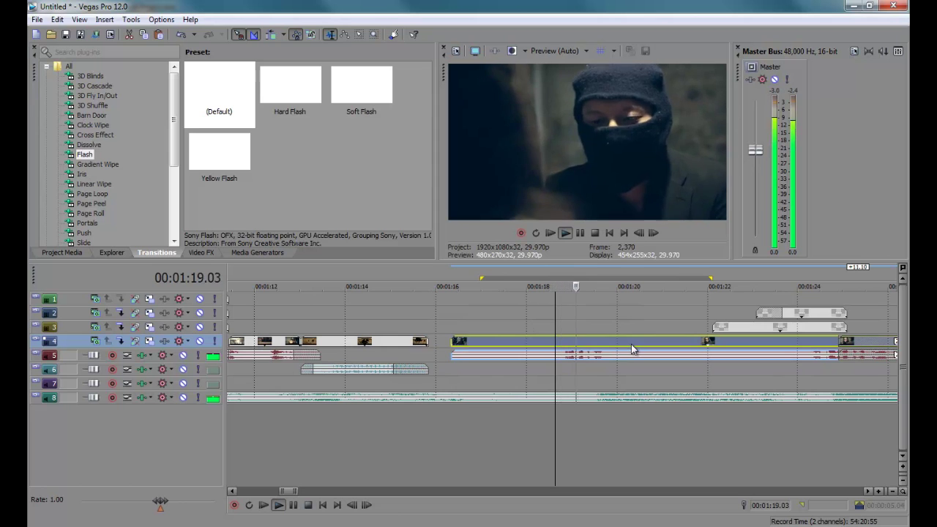
key(space)
click(36, 354)
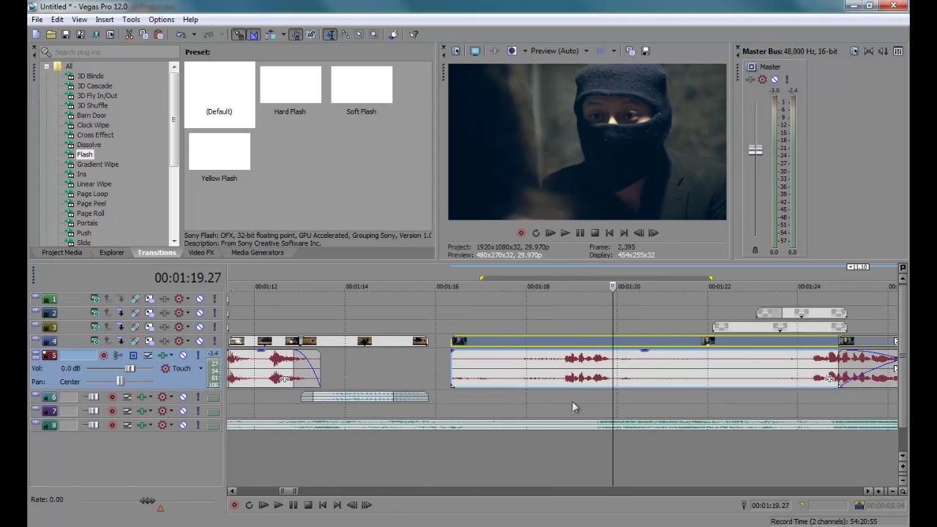
- Trim clip6's start to just before its first spoken line and move it to begin where clip3's video ends
click(525, 345)
key(space)
scroll(541, 346, down, 2)
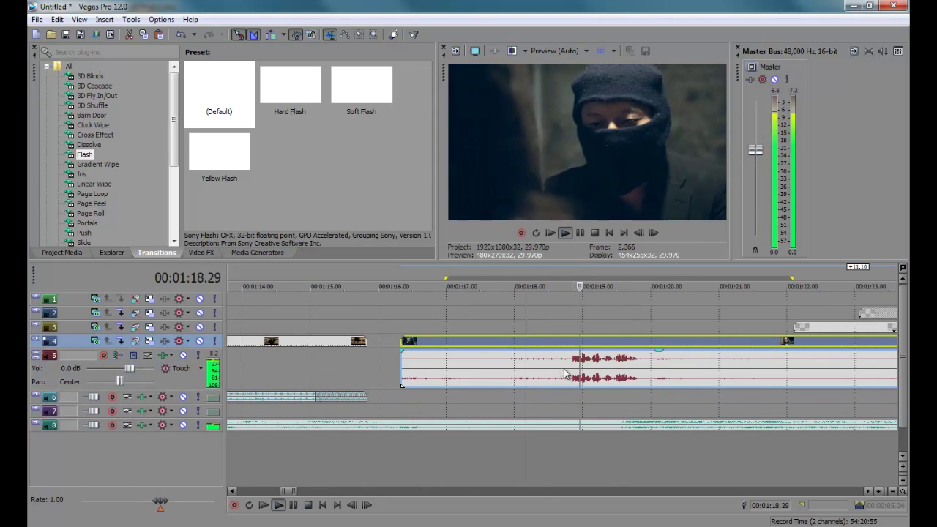
key(space)
drag(402, 348, 372, 345)
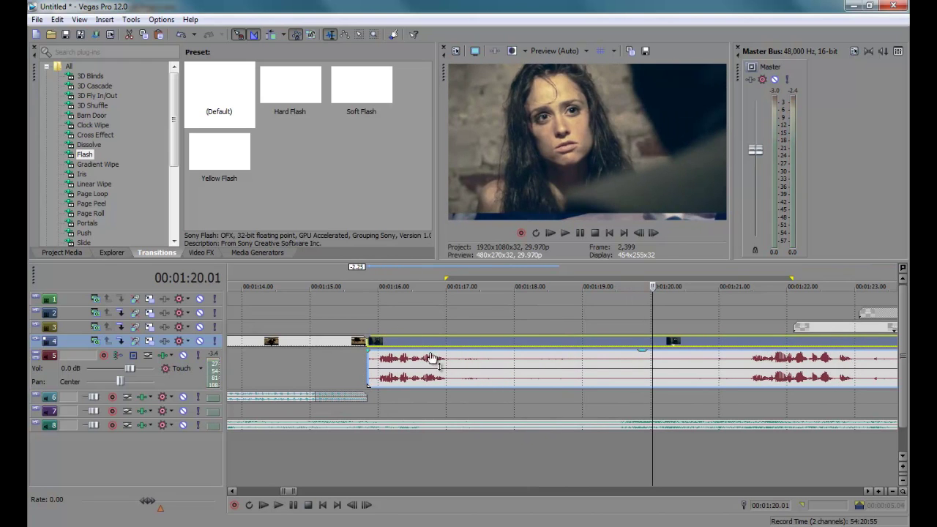
- Play clip6, split it at 00:01:17.13 after the spoken line, and delete the remainder
click(399, 344)
key(space)
key(space)
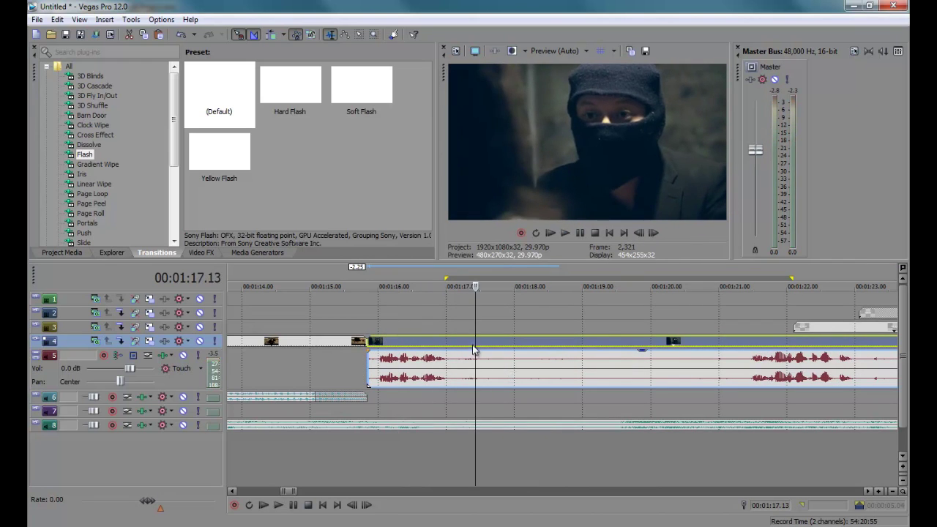
key(s)
key(Delete)
click(487, 340)
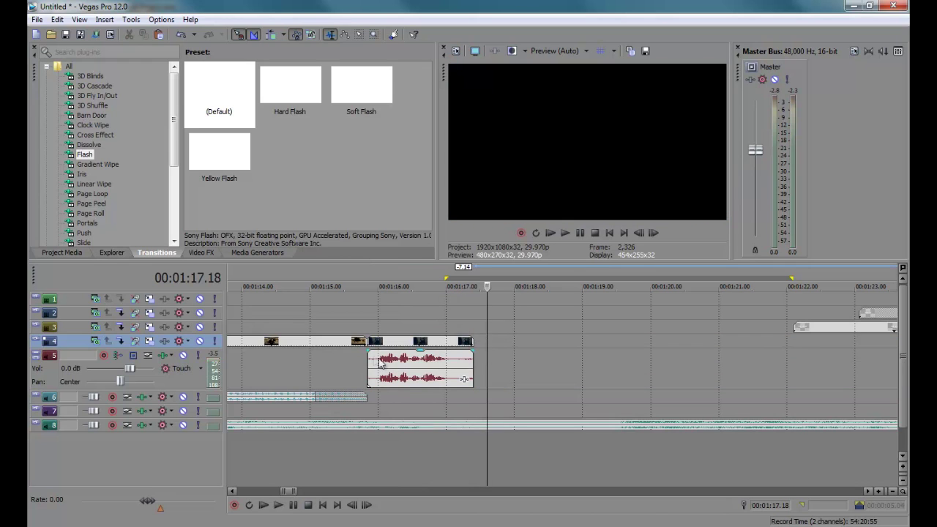
- Add a short fade-in to clip6's audio and an 11-frame fade-out at its end
drag(365, 352, 412, 359)
drag(474, 352, 450, 353)
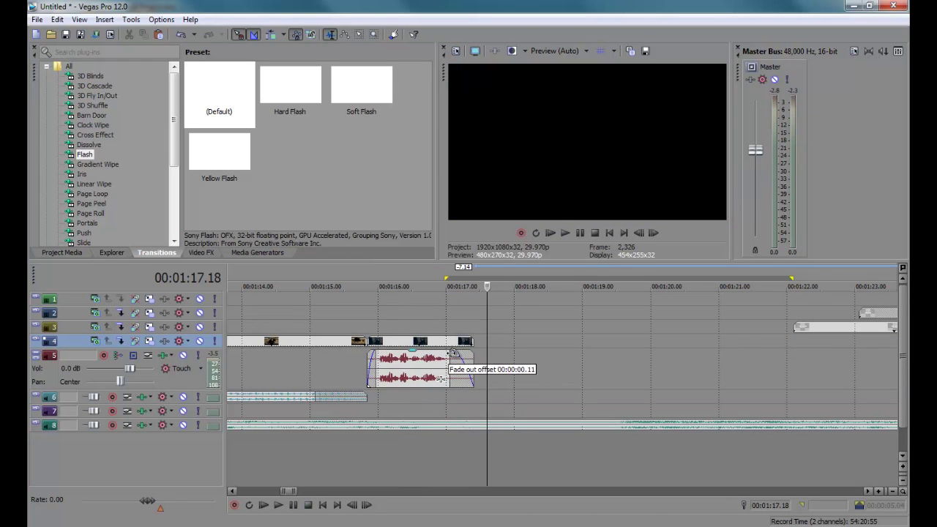
click(414, 367)
- Move clip6's video up to track 3 and shift the clip 14 frames earlier so it overlaps clip3's end
scroll(500, 405, down, 3)
click(500, 416)
scroll(502, 417, up, 3)
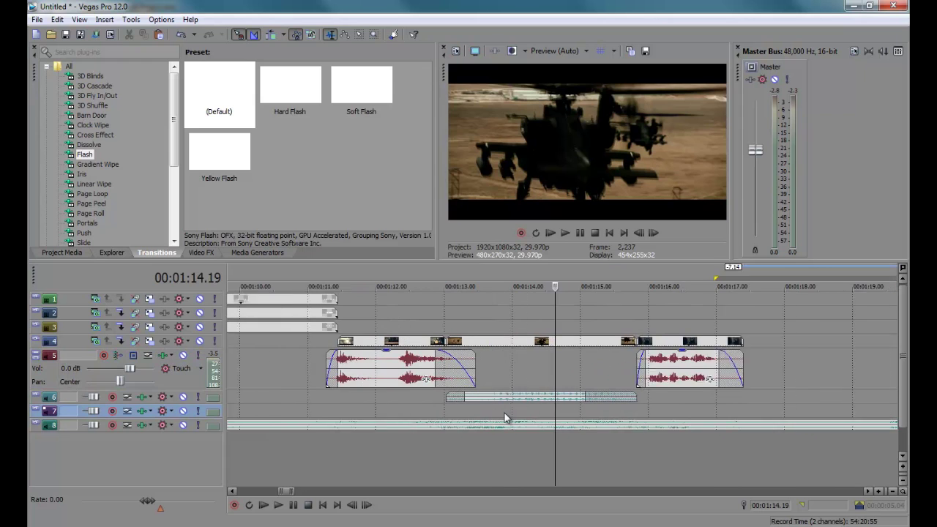
drag(681, 342, 641, 332)
scroll(455, 452, down, 3)
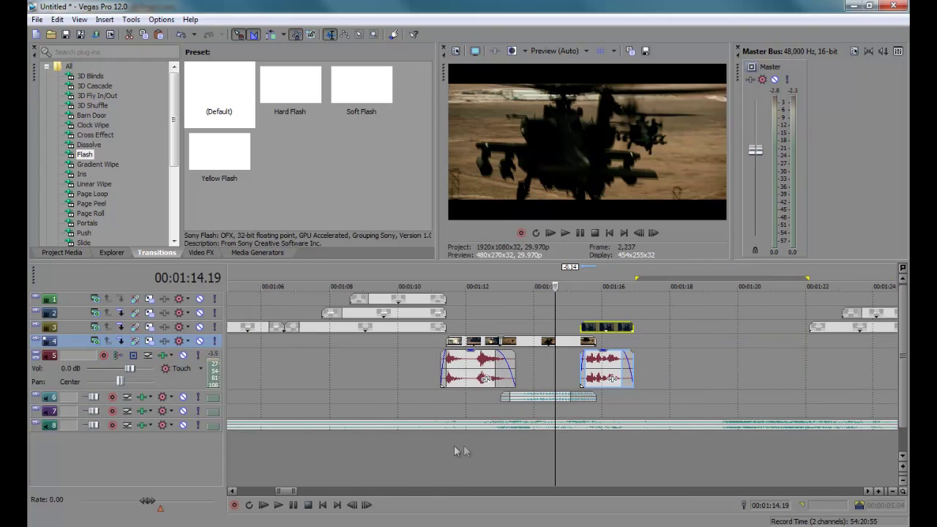
scroll(748, 368, down, 3)
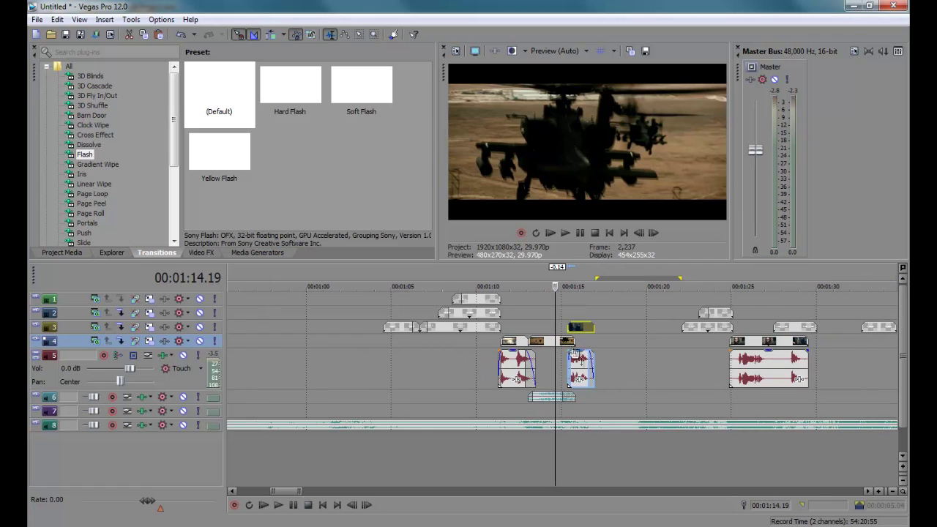
- Play back from the start of clip5 to check how clip3 leads into the overlapping clip6
click(497, 460)
key(space)
scroll(521, 454, up, 3)
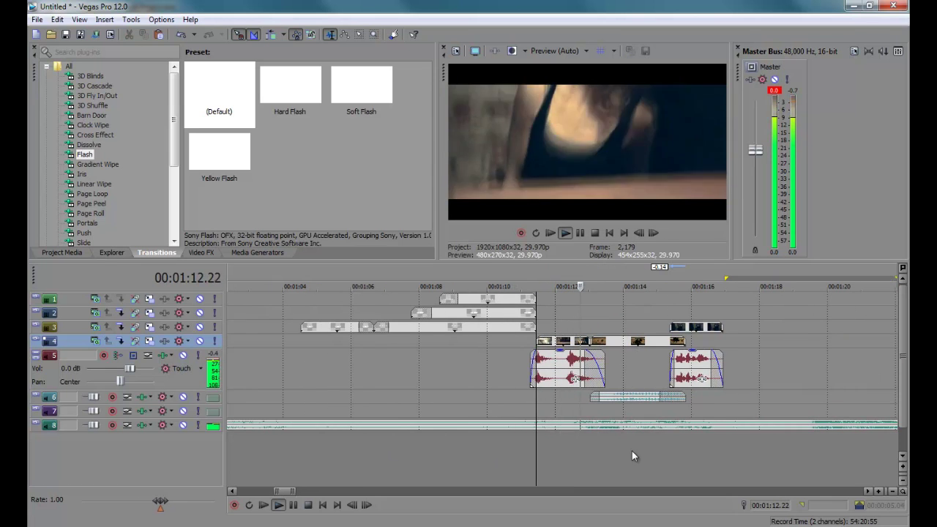
scroll(745, 412, up, 2)
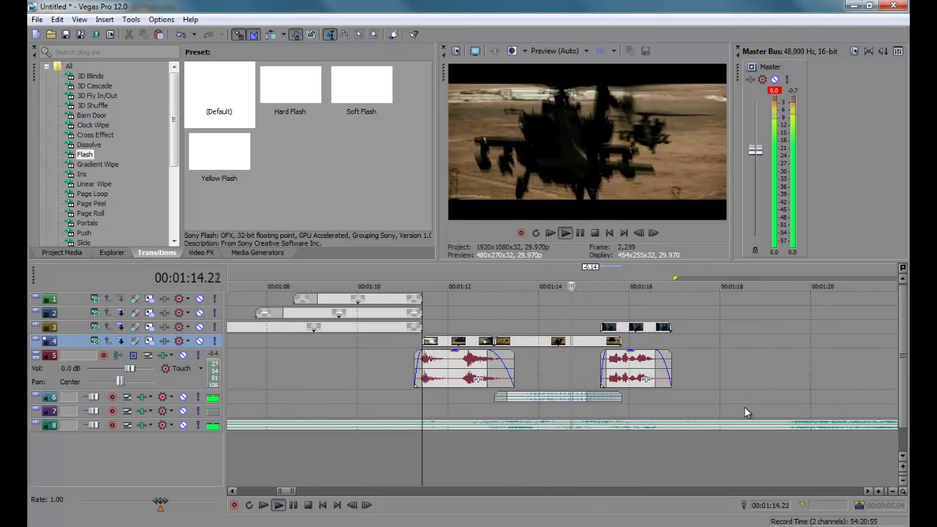
key(space)
- Move clip6 a few frames earlier over clip3 and trim clip3's end back by a few frames
click(582, 380)
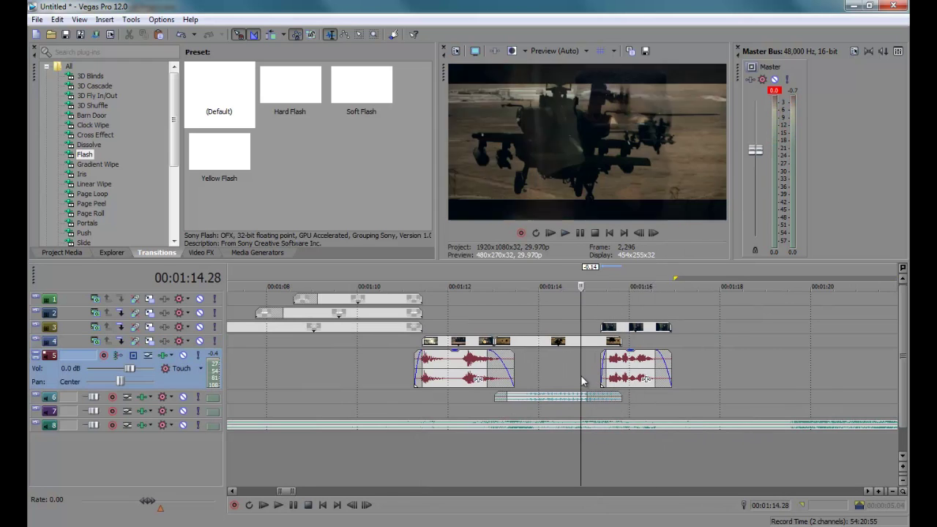
scroll(582, 381, up, 2)
drag(651, 336, 626, 333)
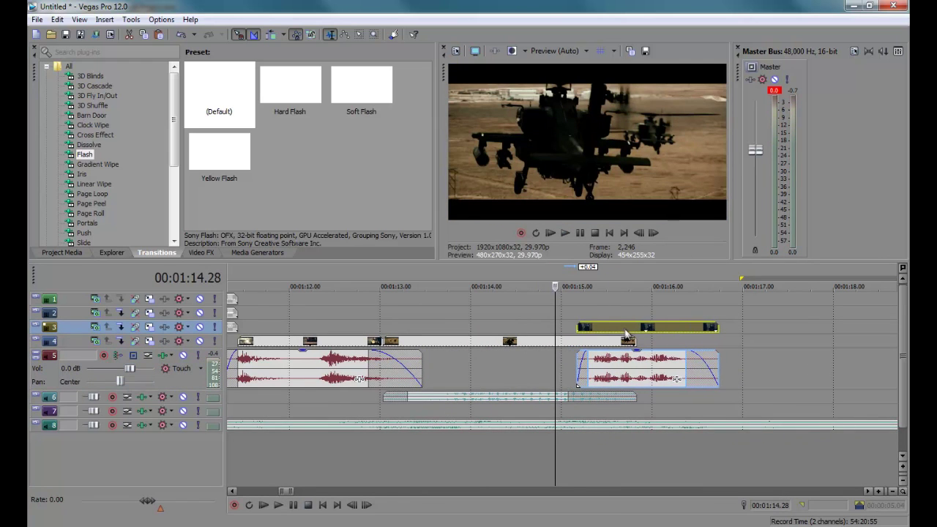
drag(635, 397, 621, 397)
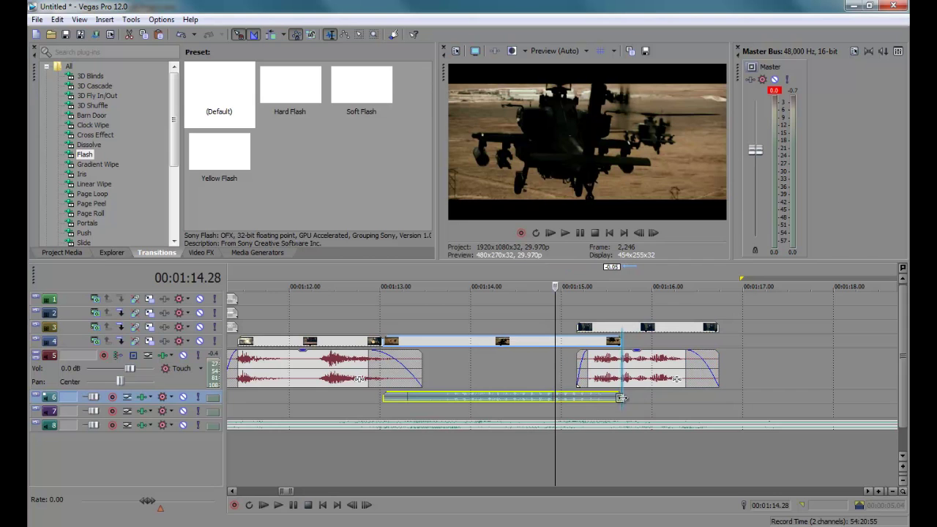
- Play back the sequence of clip5, clip3 and clip6 to check the tightened overlap against the music
click(502, 469)
key(space)
scroll(513, 465, down, 2)
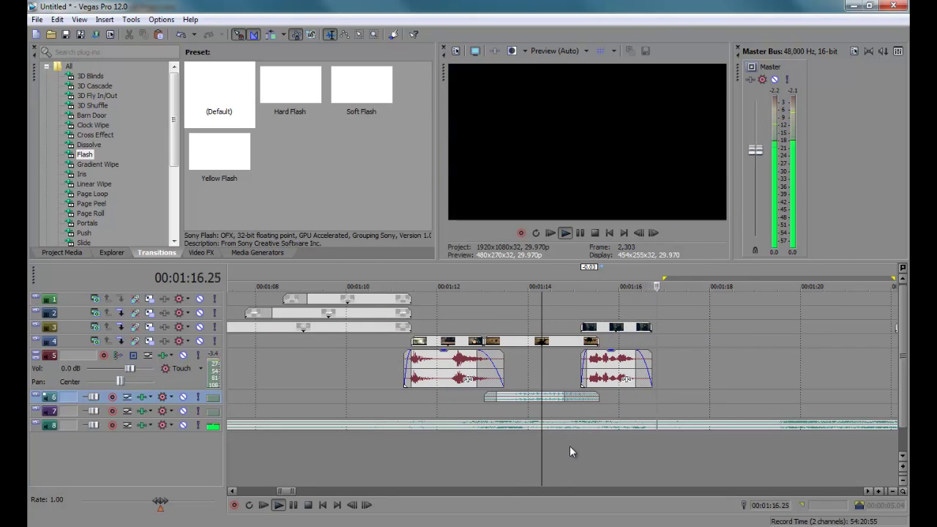
key(Return)
click(411, 450)
key(space)
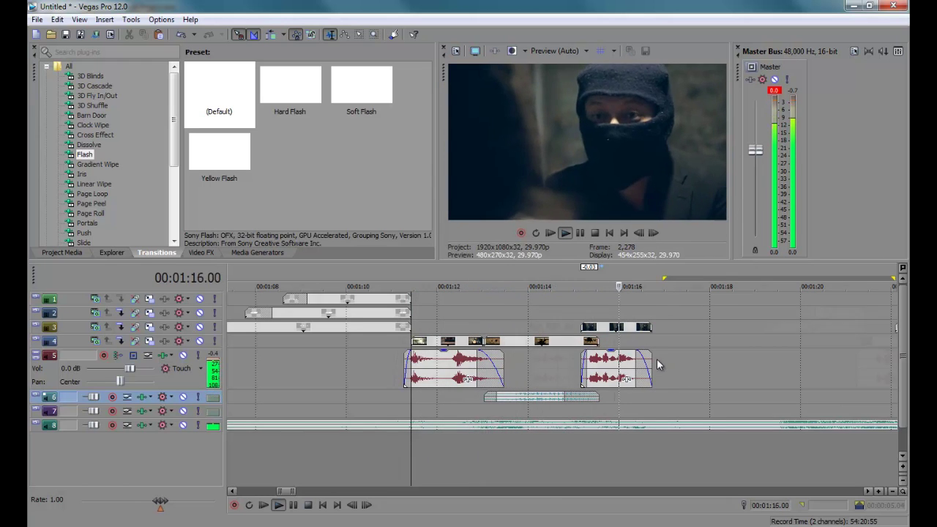
scroll(656, 359, down, 5)
key(Return)
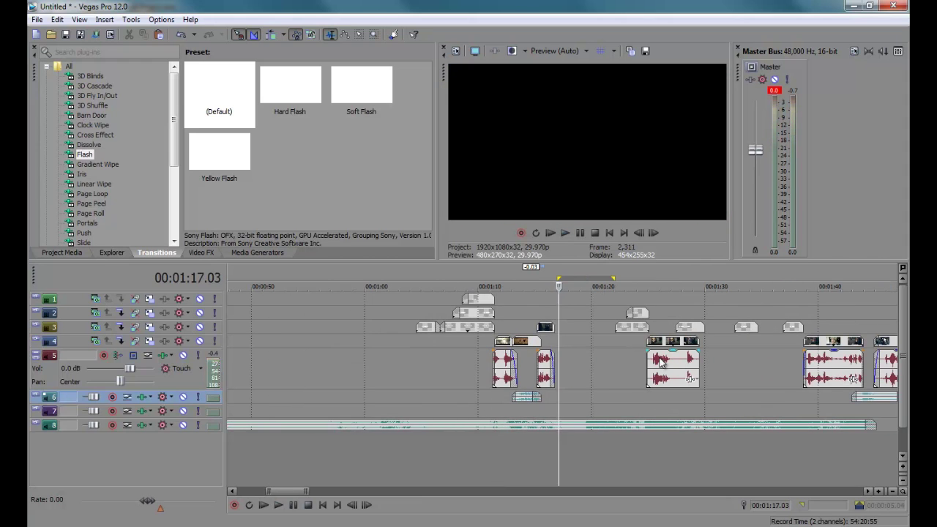
- Enlarge the soundtrack's waveform on track 8 and place the cursor at 00:01:20.05, where the music swells after clip6
click(610, 358)
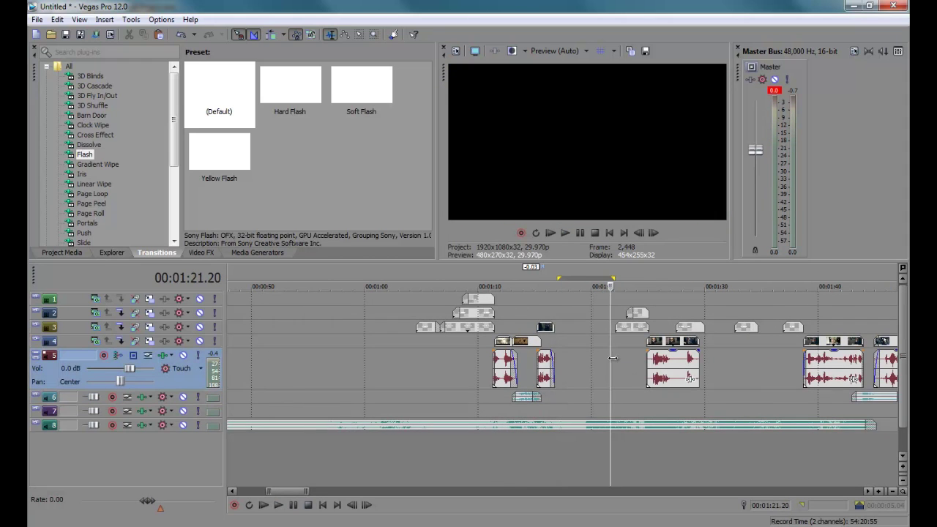
click(584, 417)
scroll(585, 421, up, 5)
key(Return)
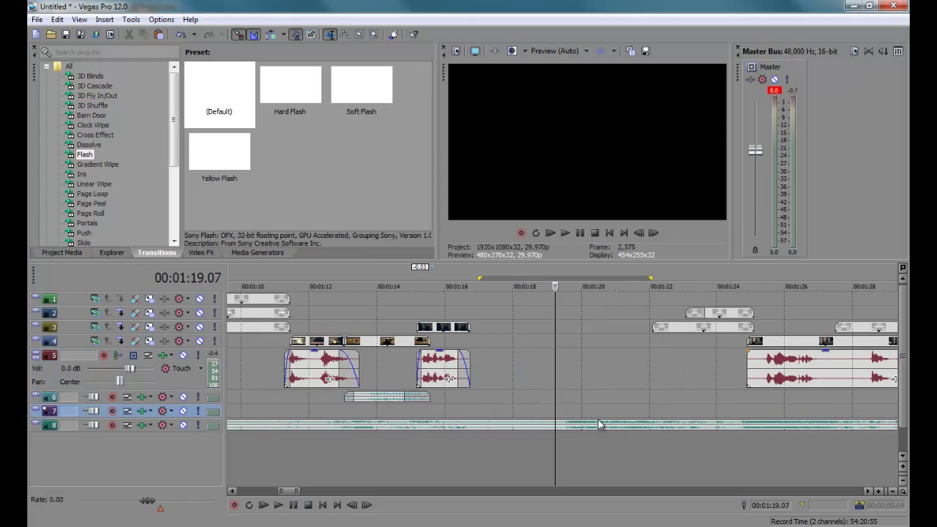
click(38, 423)
click(556, 473)
key(Return)
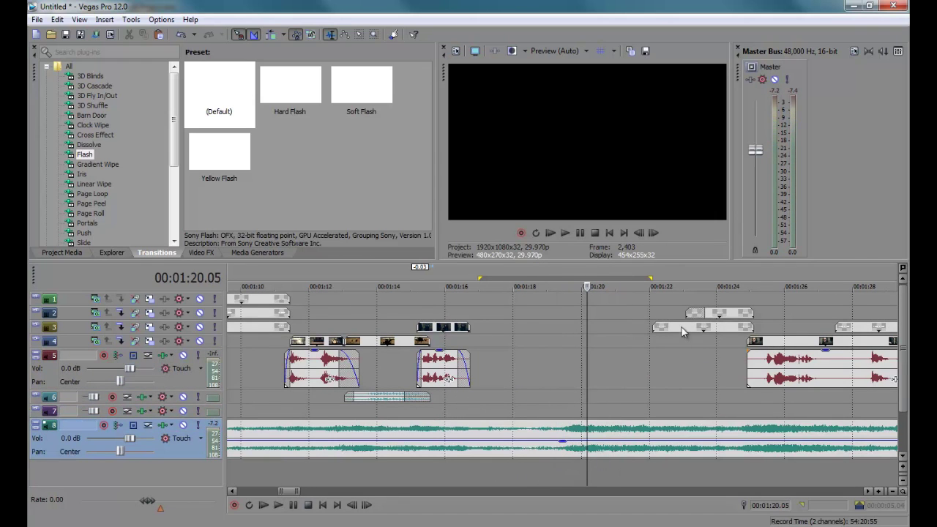
- Select the "There should be no boundary" titles together with clip10 and move them 00:00:01.28 earlier so the first title starts at 00:01:20.05
drag(686, 325, 688, 327)
drag(751, 356, 771, 390)
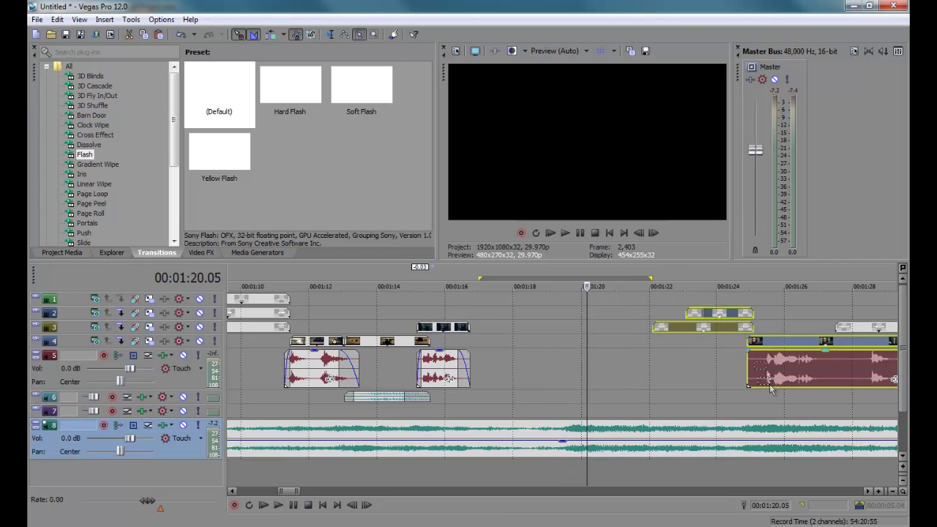
drag(722, 327, 658, 328)
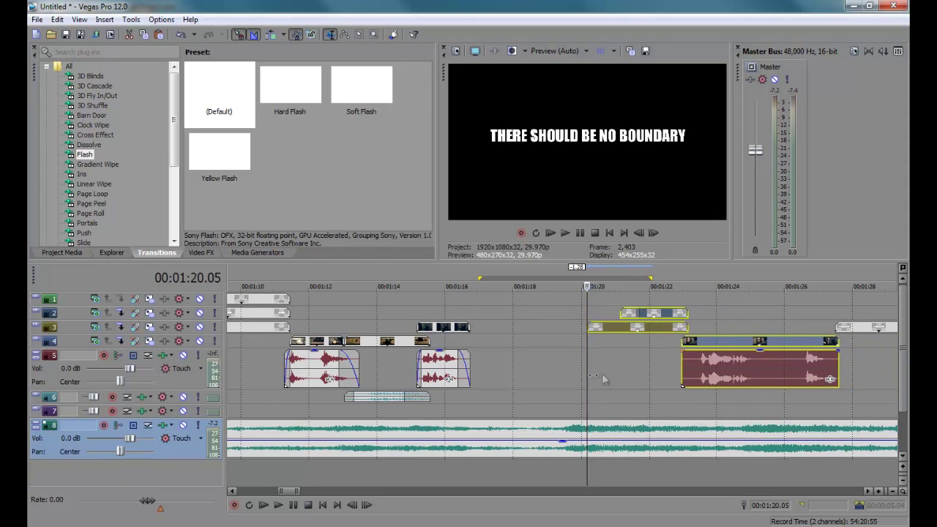
- Play back from just before the moved "There should be no boundary to human endeavor" titles to check their timing against the music
click(558, 375)
key(space)
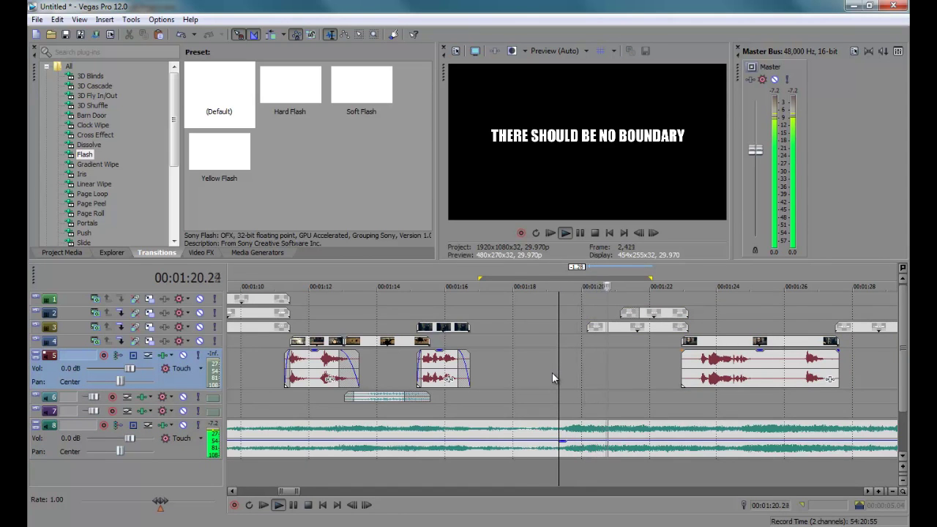
scroll(552, 373, down, 2)
scroll(557, 373, down, 2)
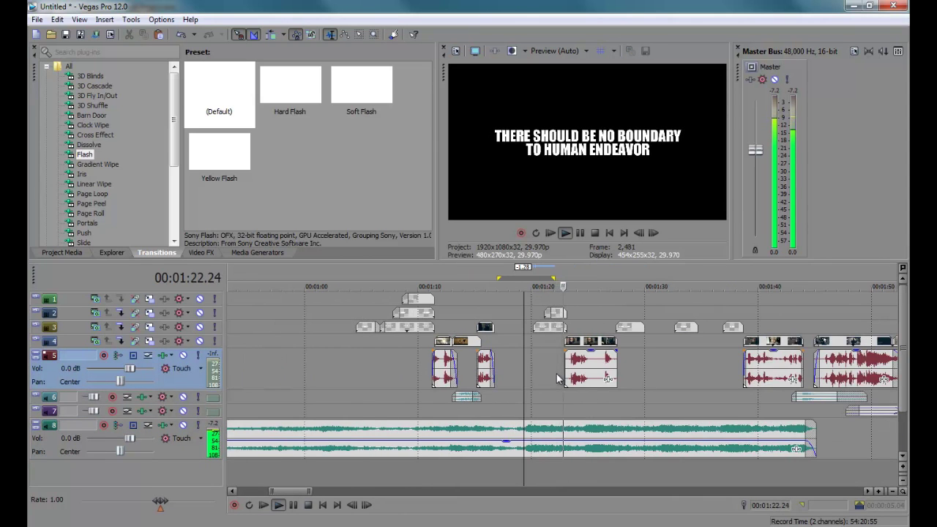
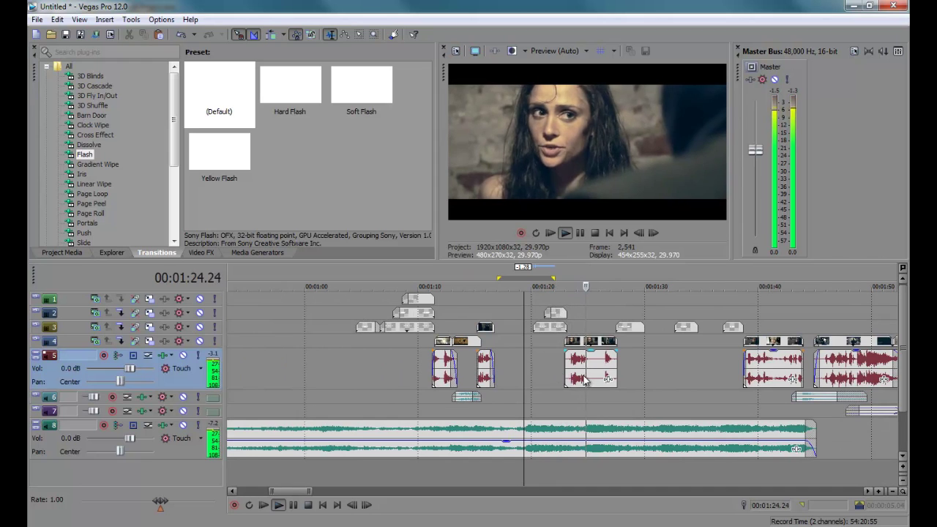
- Shorten clip10 by trimming 00:00:02.05 off its end so that it closes on the woman's shot
click(614, 372)
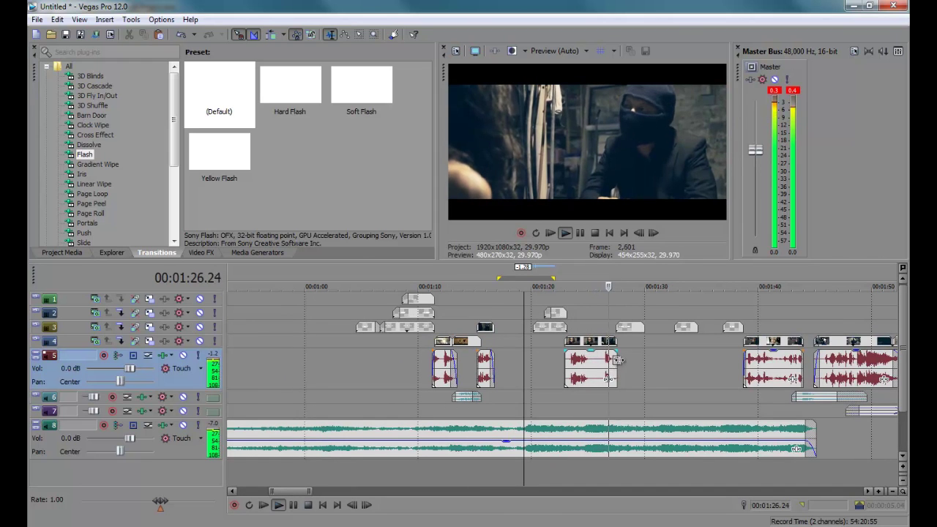
key(space)
scroll(614, 372, up, 4)
drag(672, 341, 578, 341)
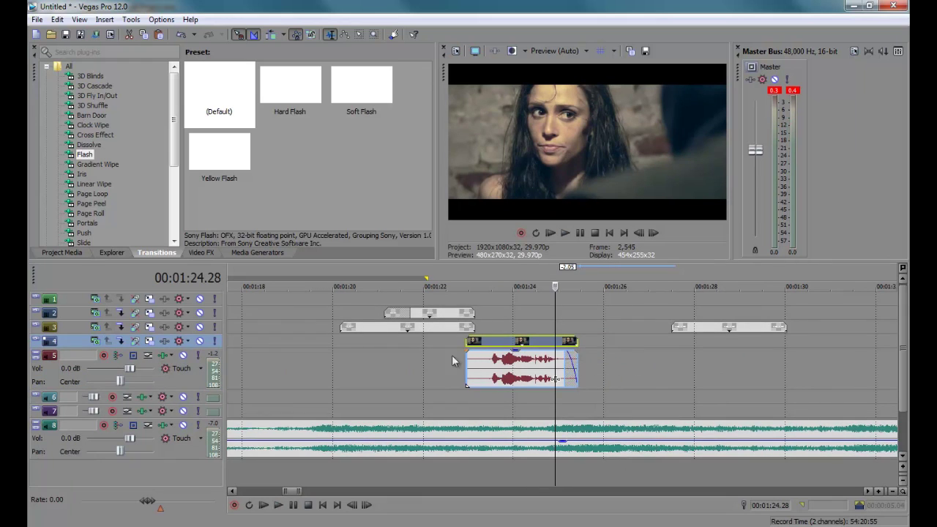
- Play back from clip6 into the "There should be no boundary" titles to check the gap between them
scroll(502, 370, down, 4)
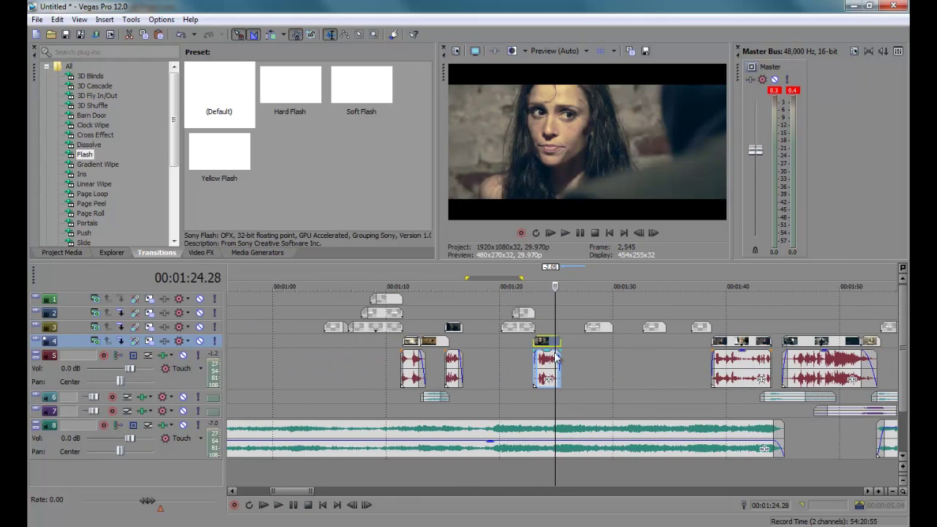
drag(523, 354, 560, 381)
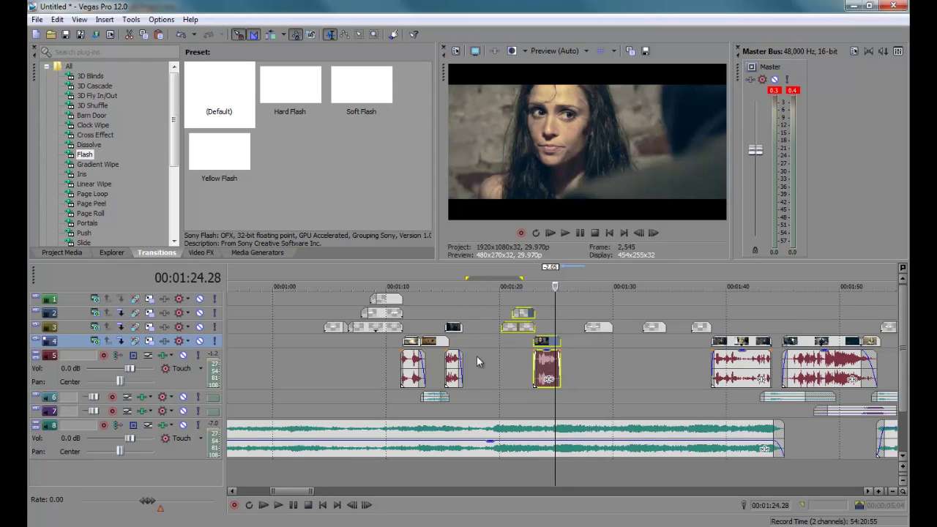
click(478, 360)
click(451, 387)
key(space)
scroll(559, 398, up, 4)
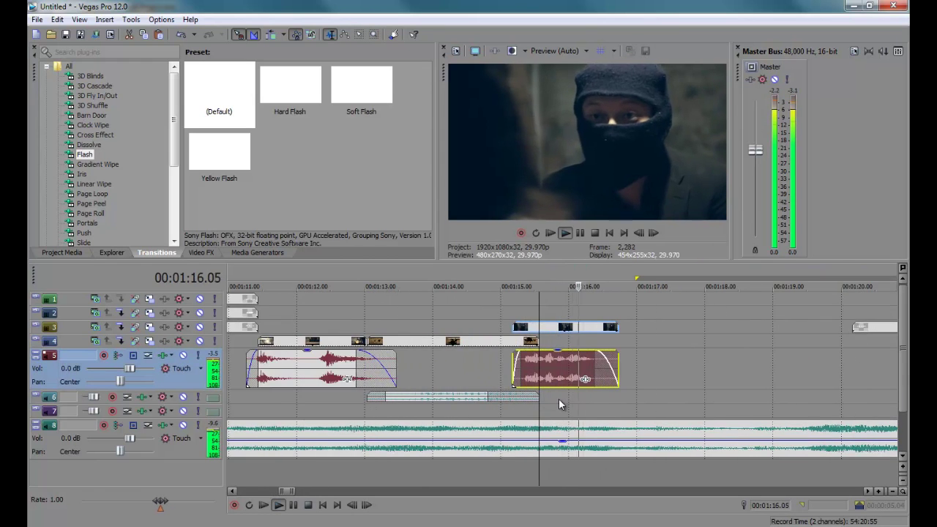
scroll(559, 398, down, 4)
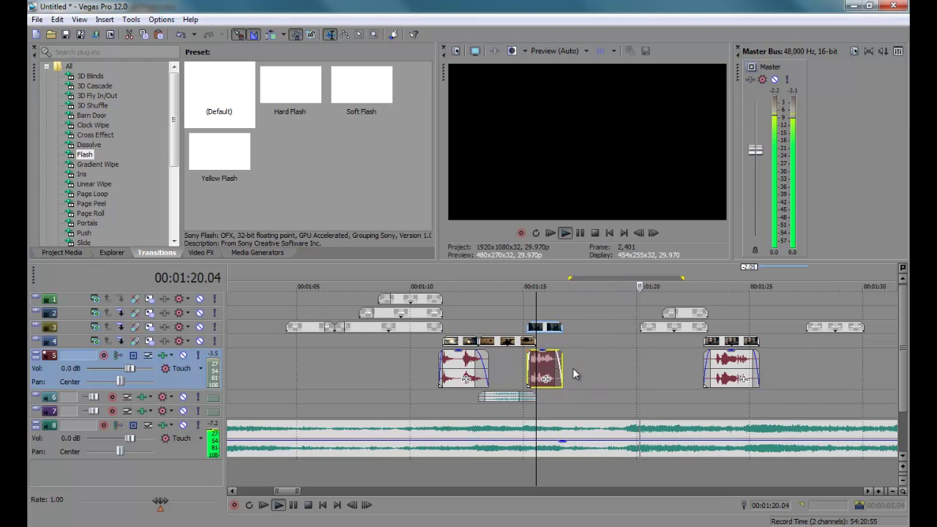
scroll(574, 369, down, 1)
- Select all titles and clips before "There should be no boundary" and move them 00:00:03.13 later so clip6 ends where that title starts
key(Return)
drag(287, 292, 538, 415)
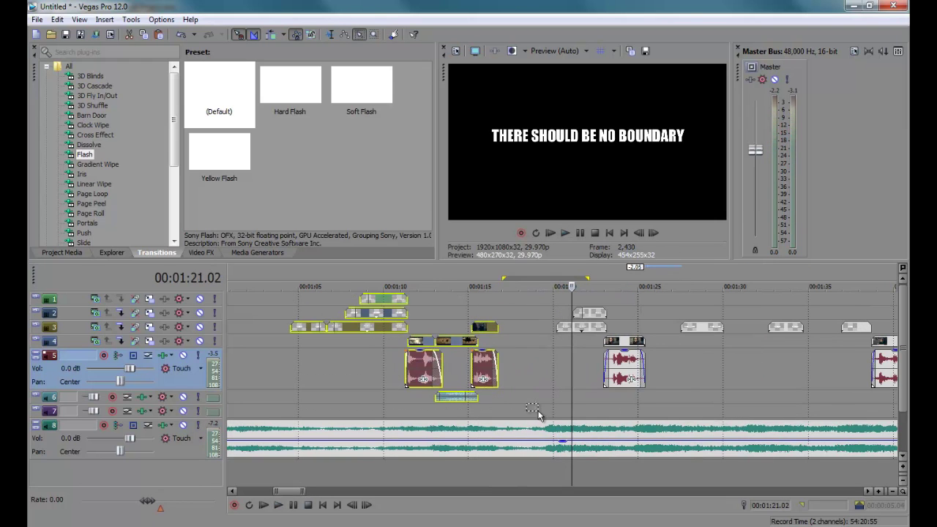
drag(486, 377, 539, 375)
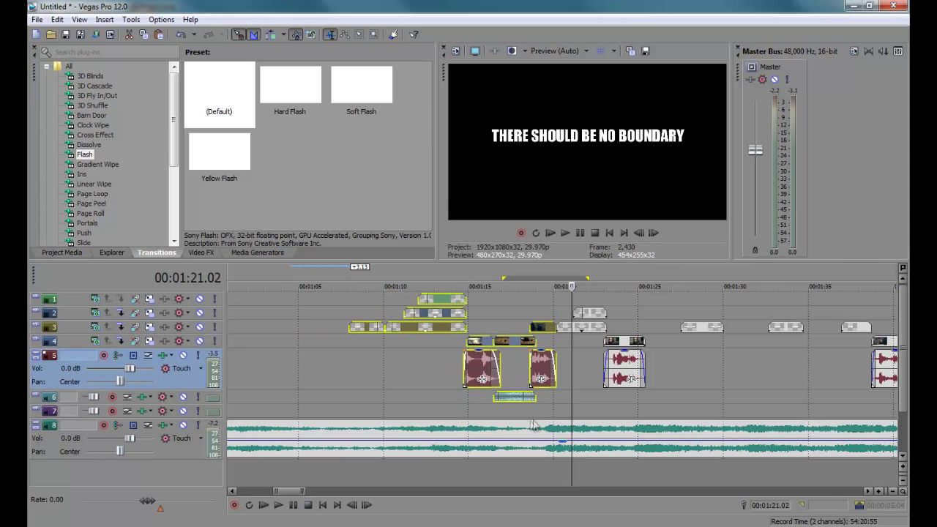
- Play back the shifted clips through the "There should be no boundary to human endeavor" titles to check their timing
click(513, 385)
scroll(515, 384, up, 3)
key(space)
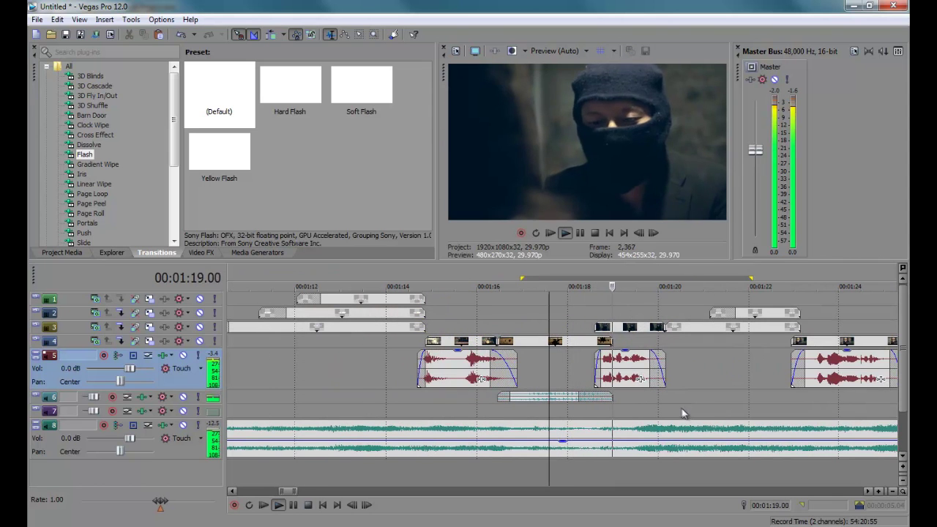
scroll(685, 407, down, 2)
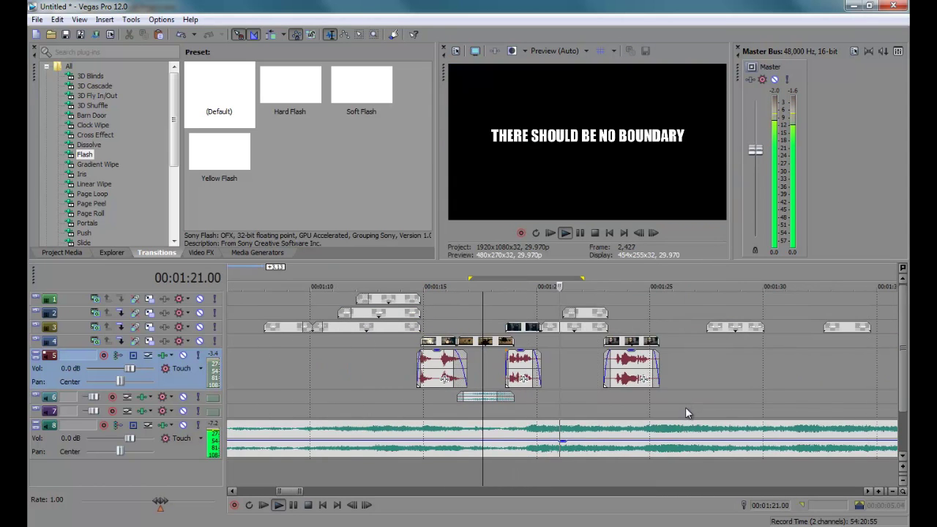
scroll(686, 405, down, 1)
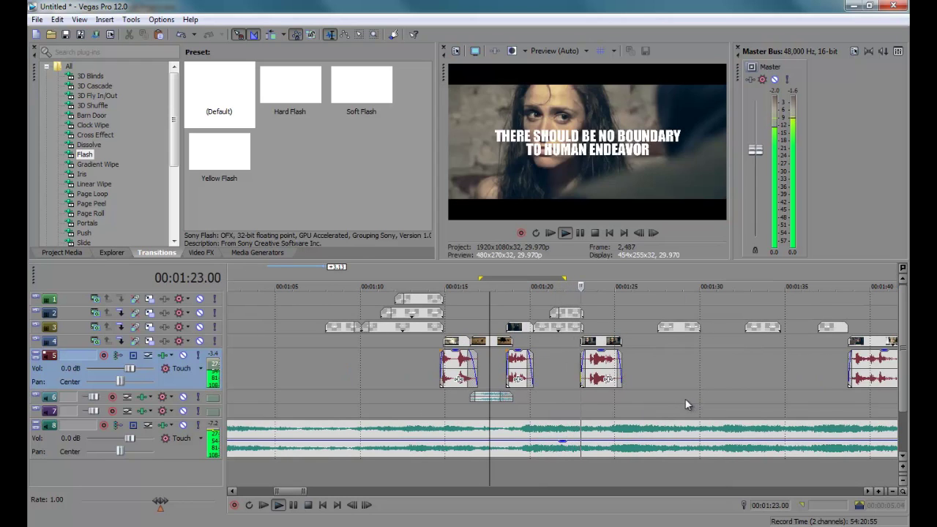
- Play back from the middle of clip10 to the "However difficult life may seem" title to check the gap
double_click(612, 324)
click(601, 329)
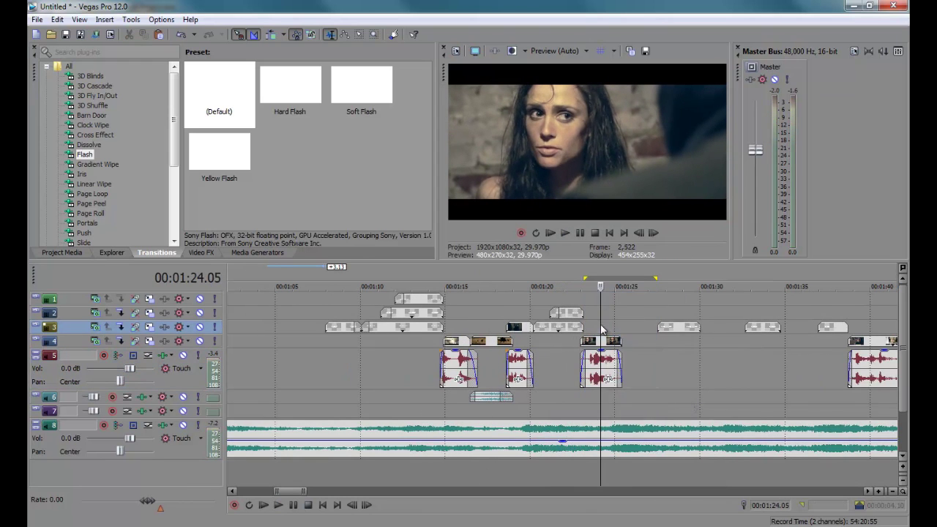
key(space)
scroll(685, 381, up, 2)
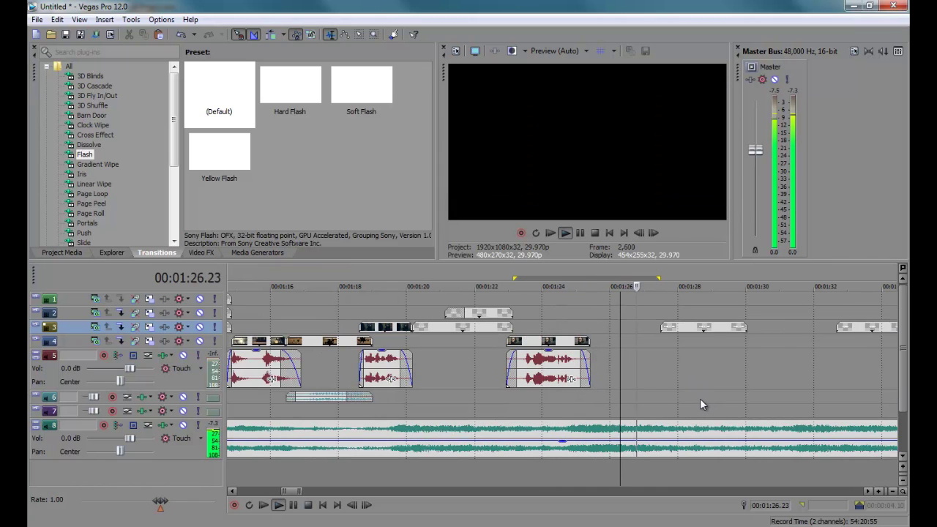
scroll(702, 398, down, 2)
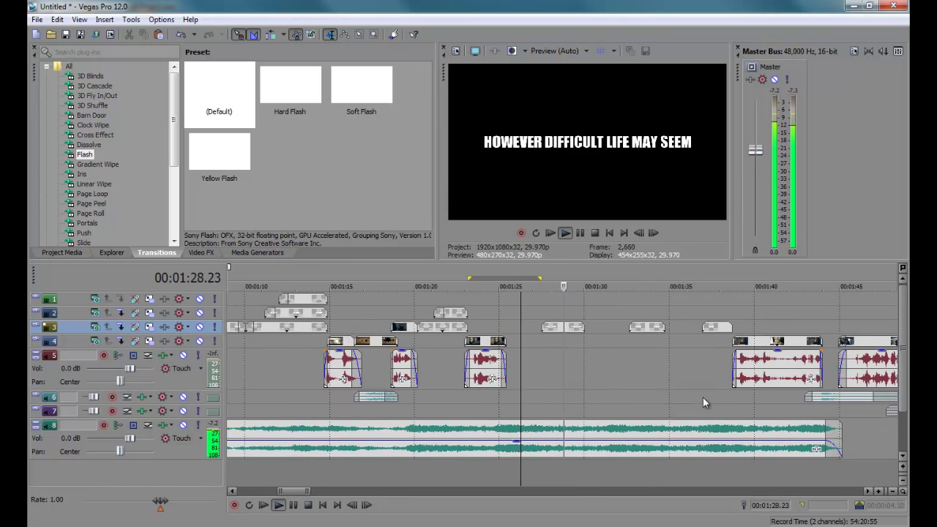
- Find the music cue after clip10 and move the "However difficult life may seem" title 00:00:01.07 earlier to start at 00:01:26.08
click(494, 406)
scroll(494, 405, up, 2)
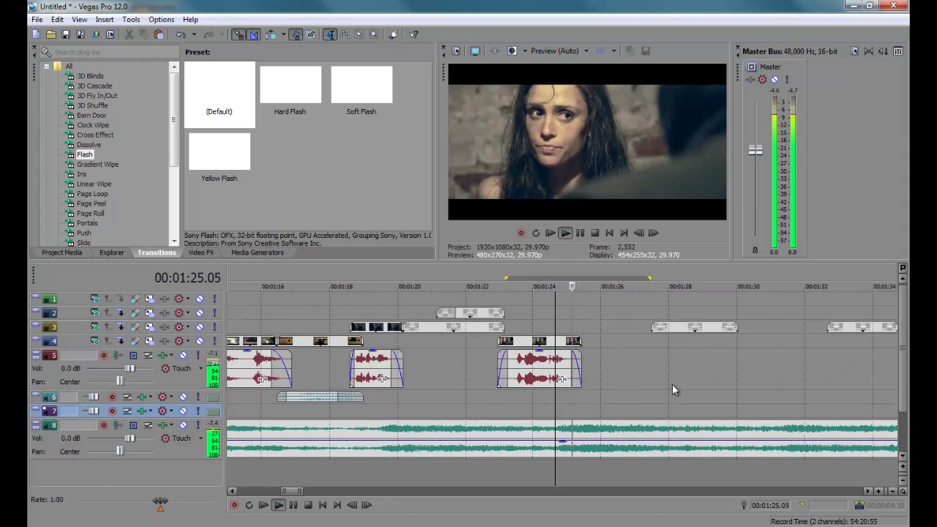
key(space)
drag(679, 329, 639, 330)
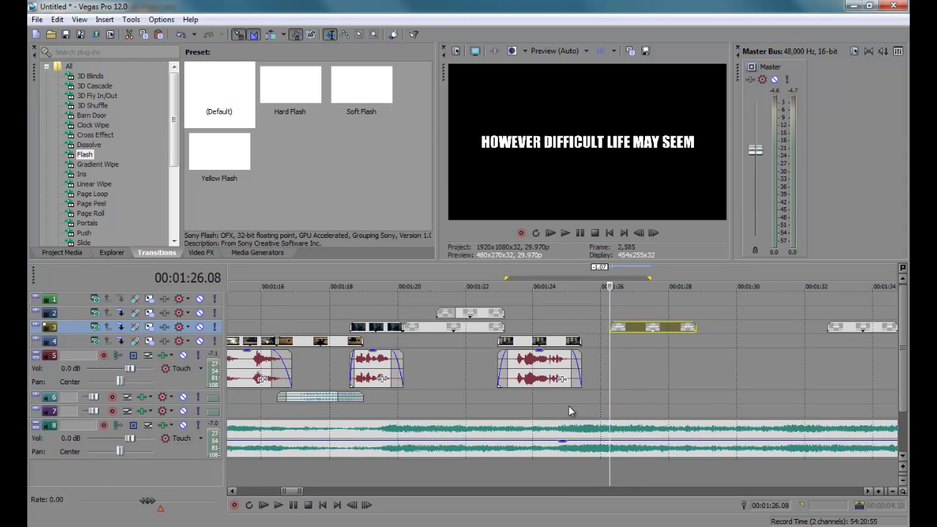
- Play back clip10 into the moved "However difficult life may seem" title to check its timing
click(528, 409)
key(space)
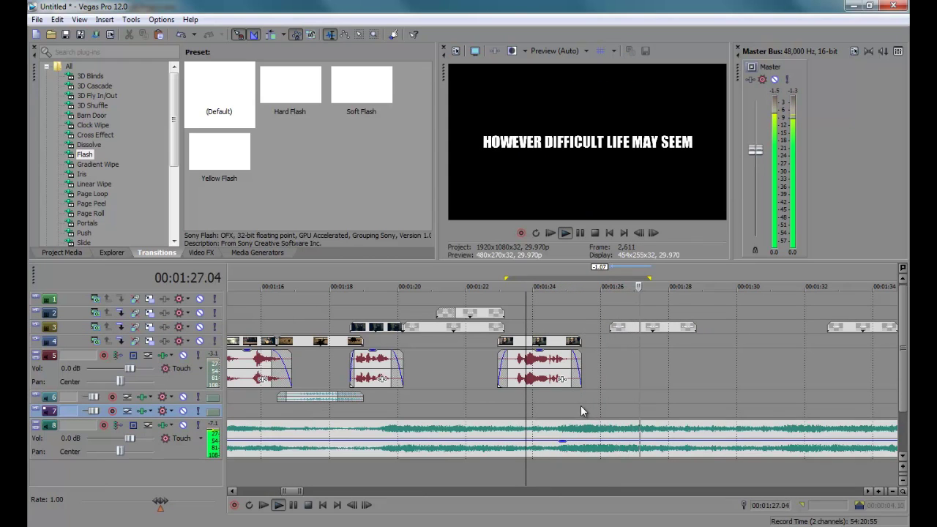
scroll(581, 405, down, 3)
- Replay the cut from clip6 to the "There should be no boundary" titles to check it against the music swell
click(422, 447)
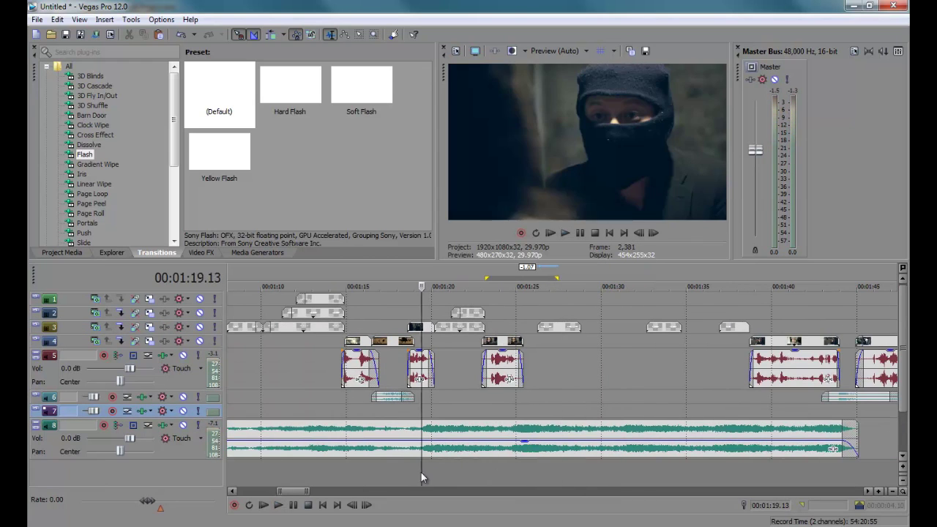
click(435, 313)
scroll(548, 373, up, 3)
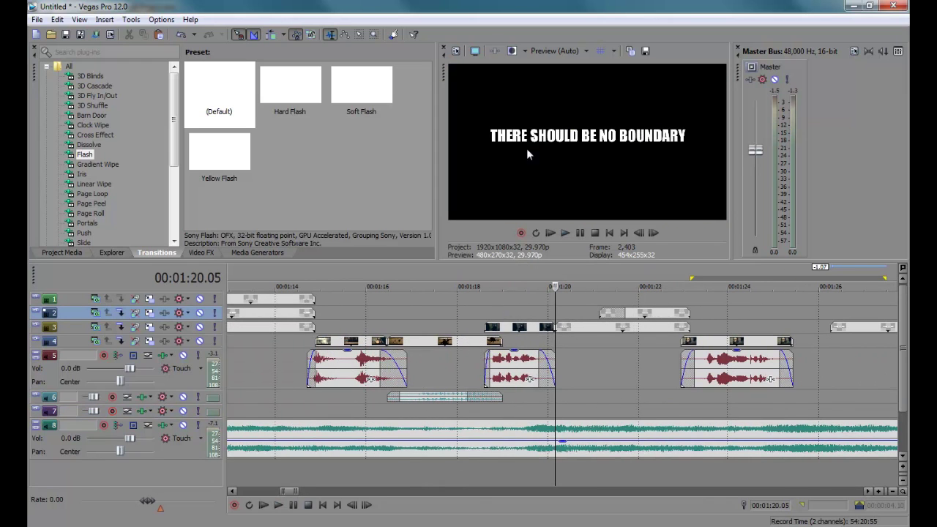
click(502, 358)
key(space)
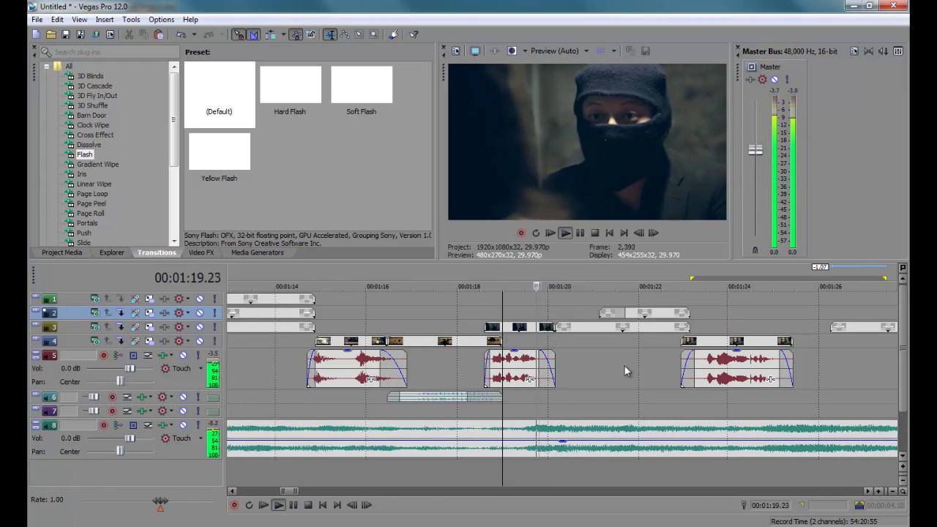
click(513, 410)
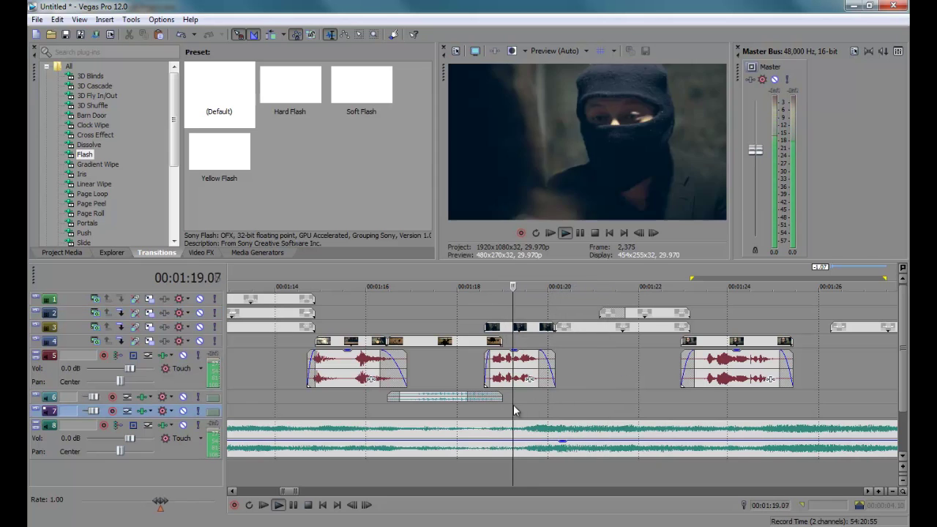
scroll(534, 401, down, 5)
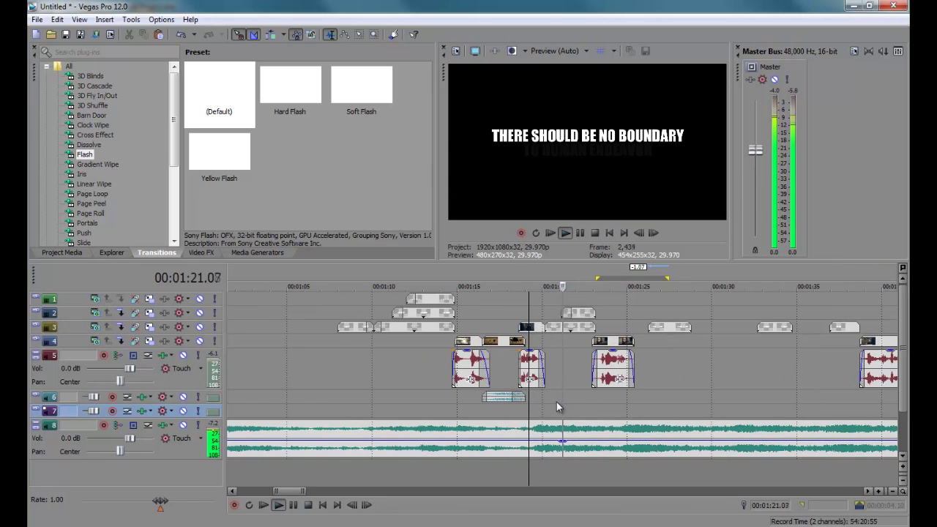
key(space)
- Enlarge track 6 and audition the spare impact sounds placed after 00:04:00
scroll(555, 401, down, 5)
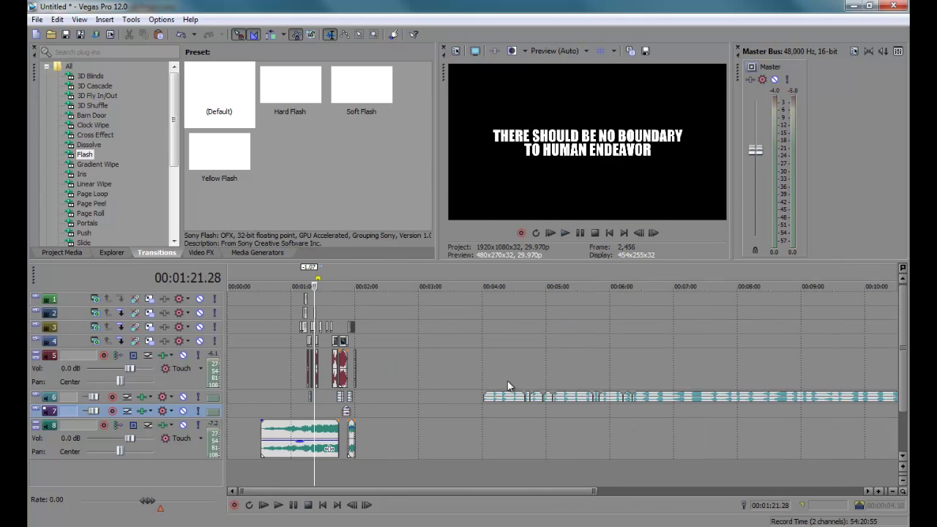
click(555, 384)
click(35, 396)
key(space)
click(600, 410)
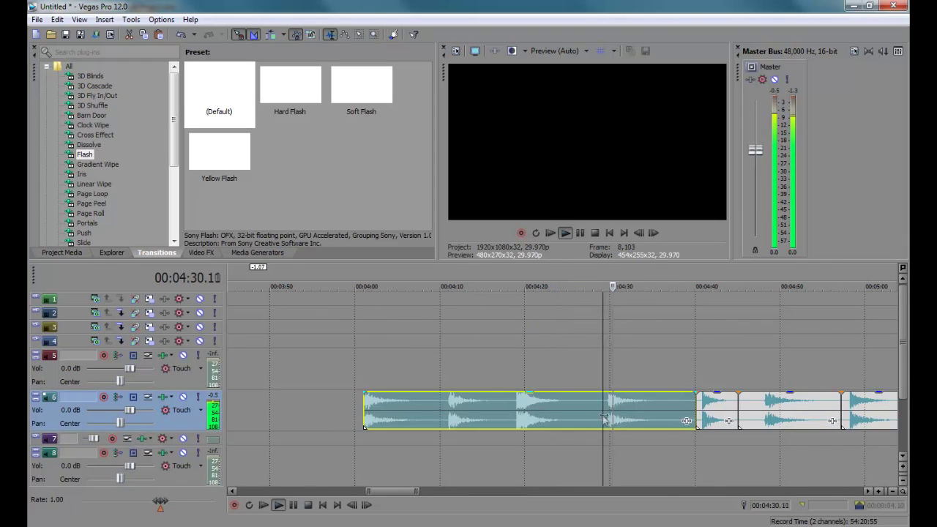
- Split the impact recording on track 6 just before and after the hit near 00:04:30 to isolate it
key(space)
key(s)
click(663, 410)
key(s)
- Place the isolated impact sound on track 6 so its hit meets the "From the director that sponsored" title at 00:01:07.29
click(629, 414)
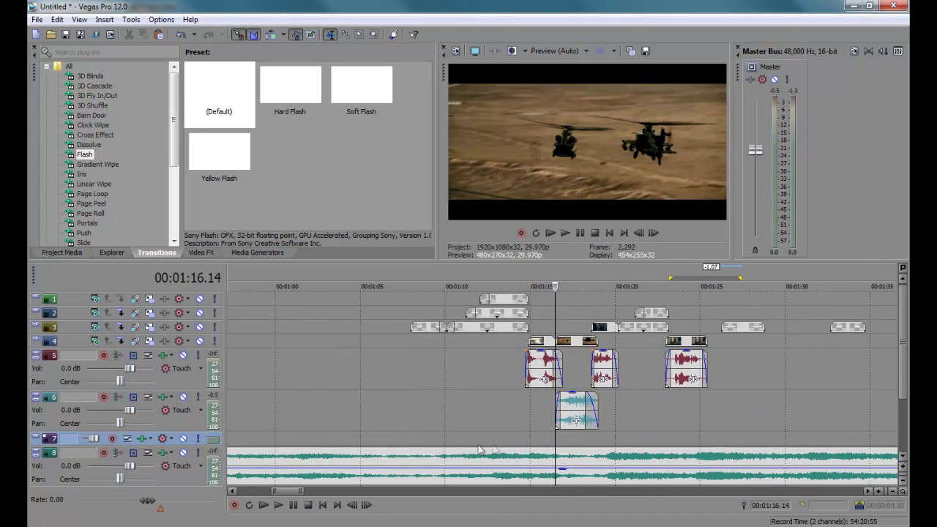
click(408, 443)
drag(408, 440, 565, 420)
scroll(557, 419, up, 3)
key(ctrl+shift+t)
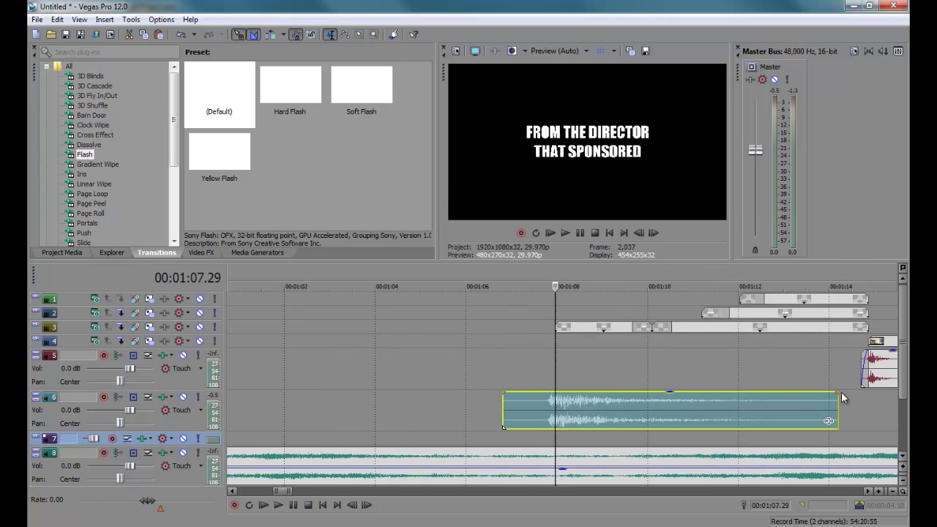
- Trim both ends of the impact sound and give it a long smooth fade-out and a 00:00:00.04 fade-in
drag(842, 391, 706, 399)
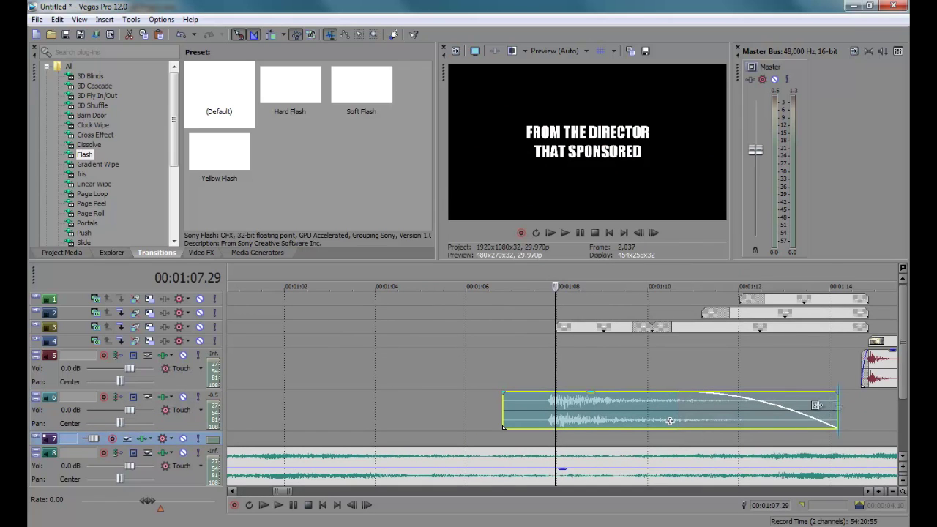
drag(838, 406, 751, 406)
right_click(595, 390)
click(626, 463)
drag(503, 407, 519, 407)
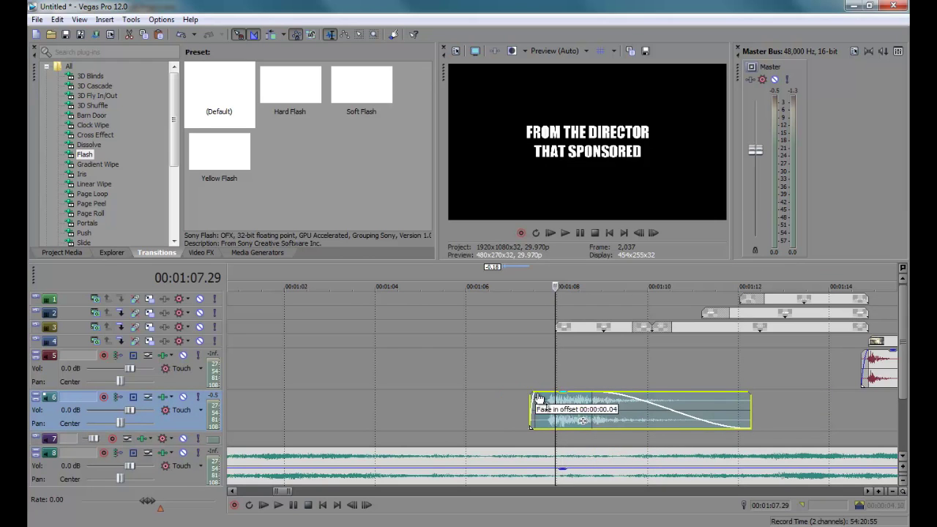
- Play back the trimmed impact sound under the "From the director that sponsored" title to check how it fits
click(562, 404)
key(space)
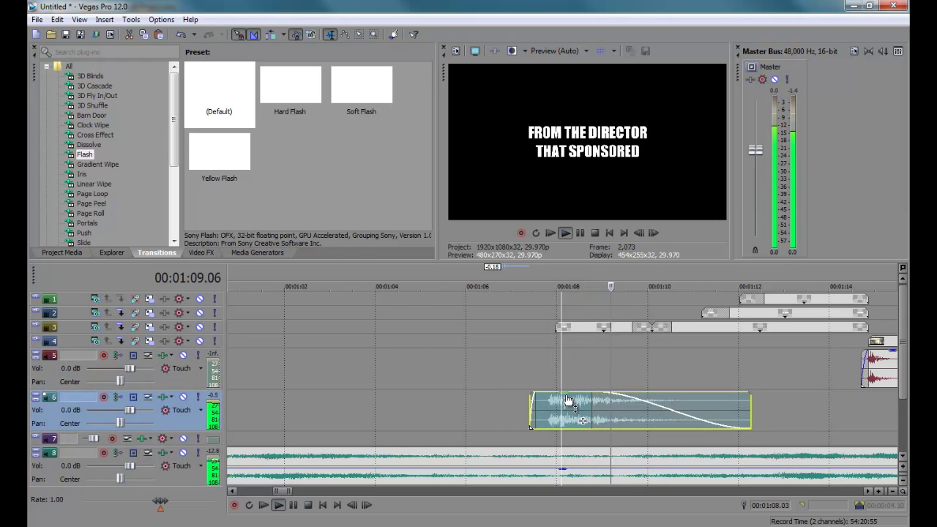
scroll(563, 408, down, 5)
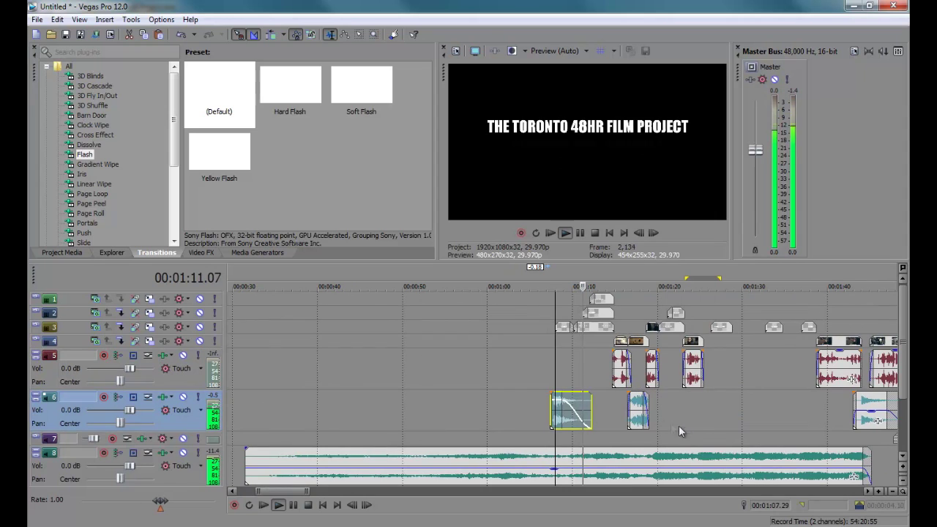
- Copy the faded impact sound on track 6 to the start of the "There should be no boundary" title
scroll(662, 421, up, 5)
drag(556, 410, 586, 423)
scroll(571, 423, up, 2)
scroll(649, 417, down, 5)
- Paste another impact sound on track 6 and align its hit with the "However difficult life may seem" title at 00:01:26.08
click(649, 418)
scroll(649, 418, up, 4)
click(586, 423)
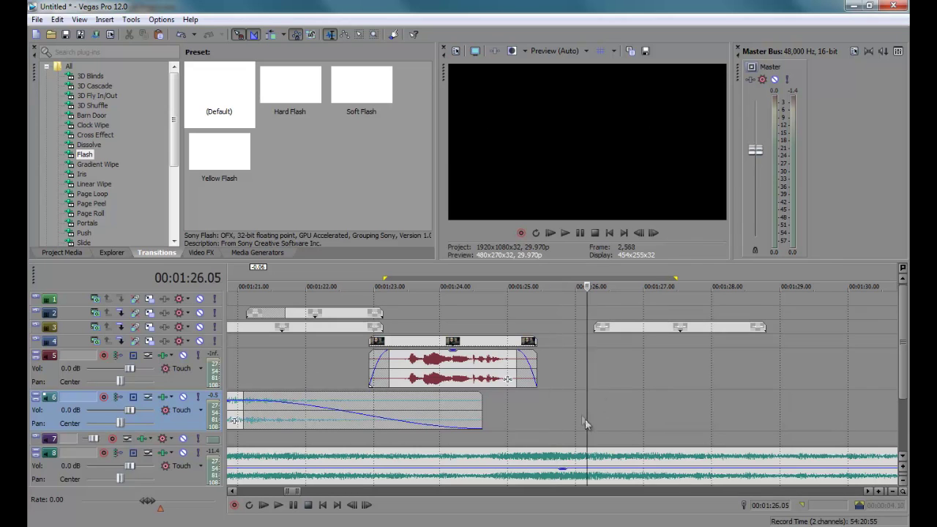
key(ctrl+v)
click(485, 370)
click(492, 364)
drag(550, 421, 530, 421)
- Paste a further impact sound on track 6 and align its hit with the title following "However difficult life may seem"
scroll(585, 432, down, 3)
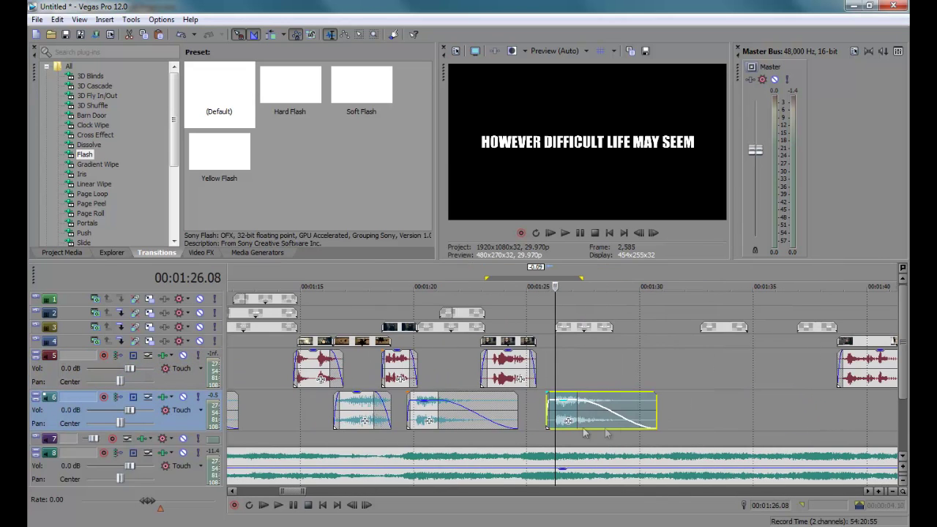
click(703, 405)
key(ctrl+v)
scroll(697, 392, up, 3)
drag(697, 392, 681, 395)
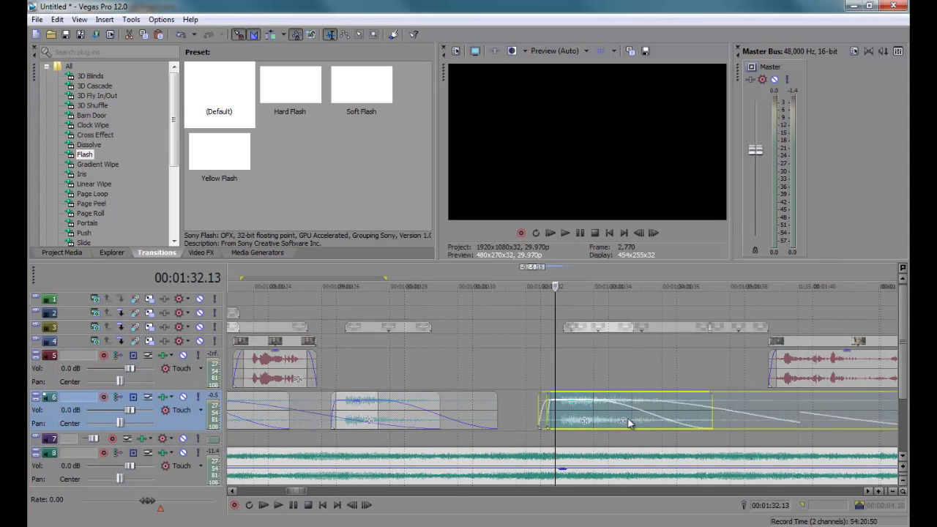
- Paste a copy of the impact sound on track 7 at the start of the "There is hope" title
click(712, 442)
key(ctrl+v)
click(725, 442)
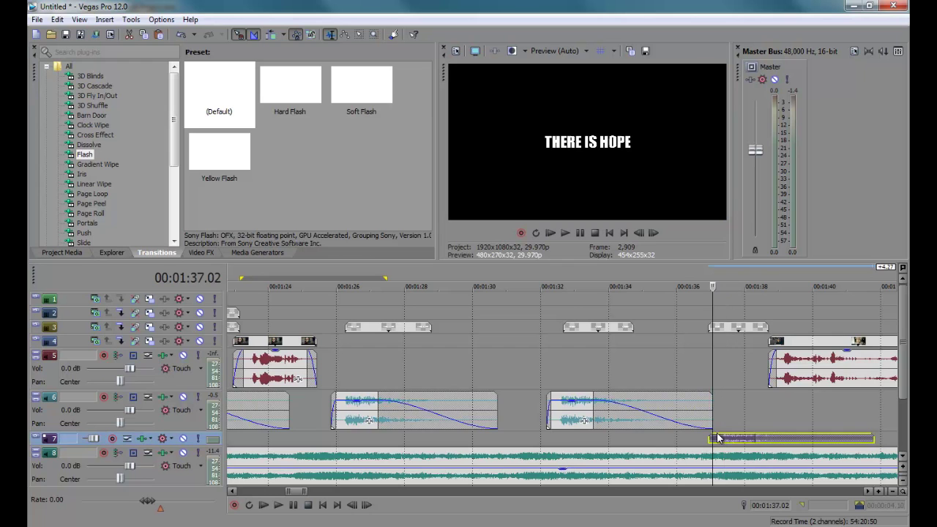
- Move the impact sound on track 7 earlier so its hit aligns with the start of the "There is hope" title at 00:01:36.28
scroll(712, 439, up, 5)
click(536, 329)
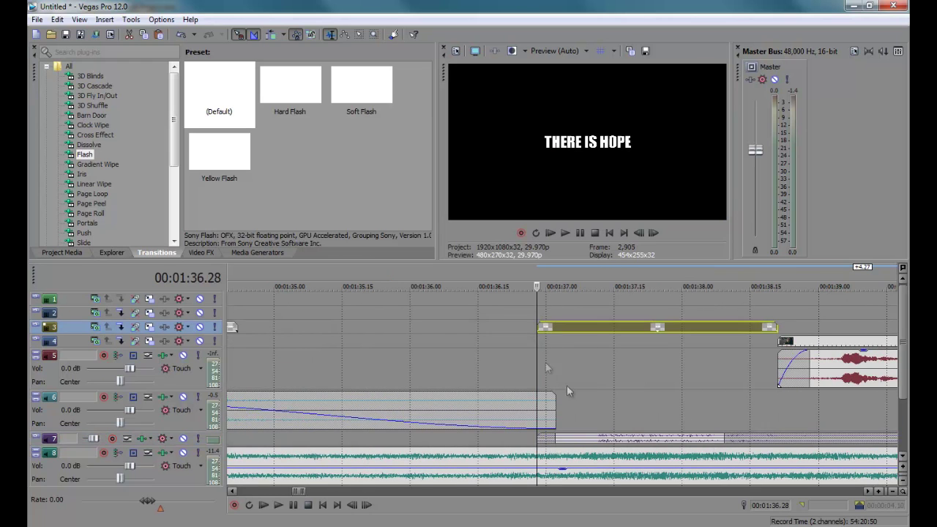
drag(631, 444, 582, 441)
scroll(557, 437, down, 8)
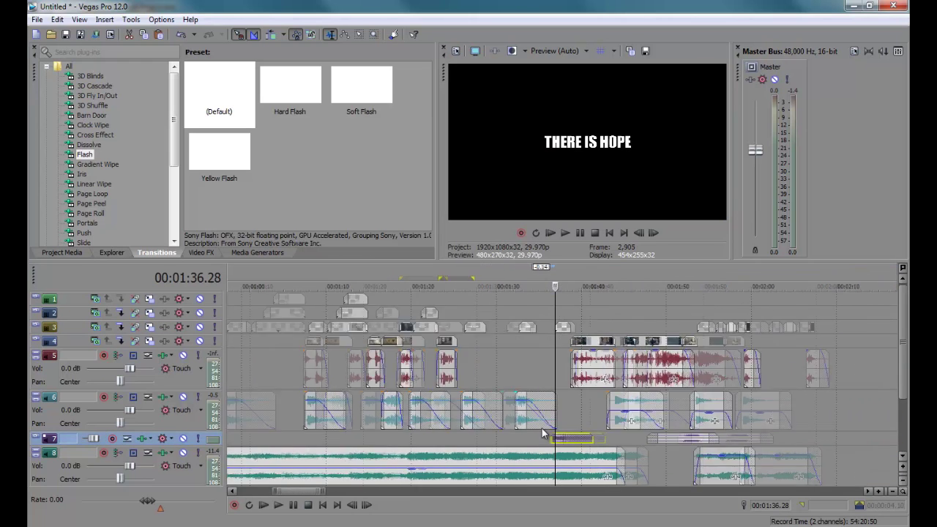
- Play back the section leading into the "However difficult life may seem" title to check its impact sound and the footage gap
click(472, 361)
scroll(510, 382, up, 5)
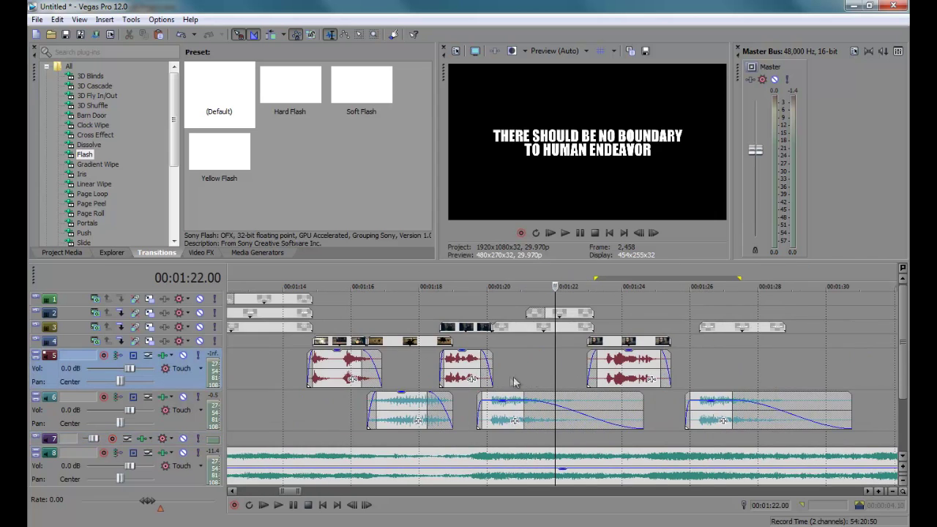
scroll(688, 390, down, 2)
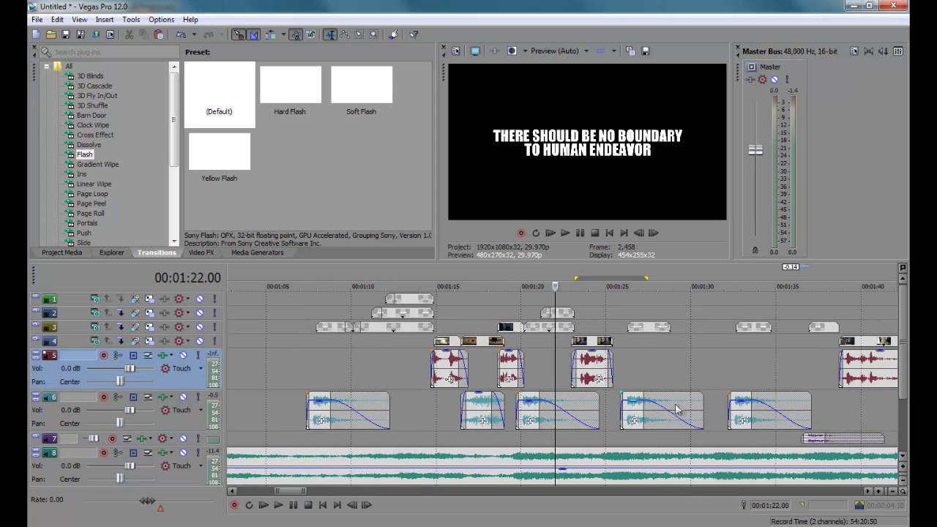
click(607, 434)
key(space)
scroll(607, 435, up, 2)
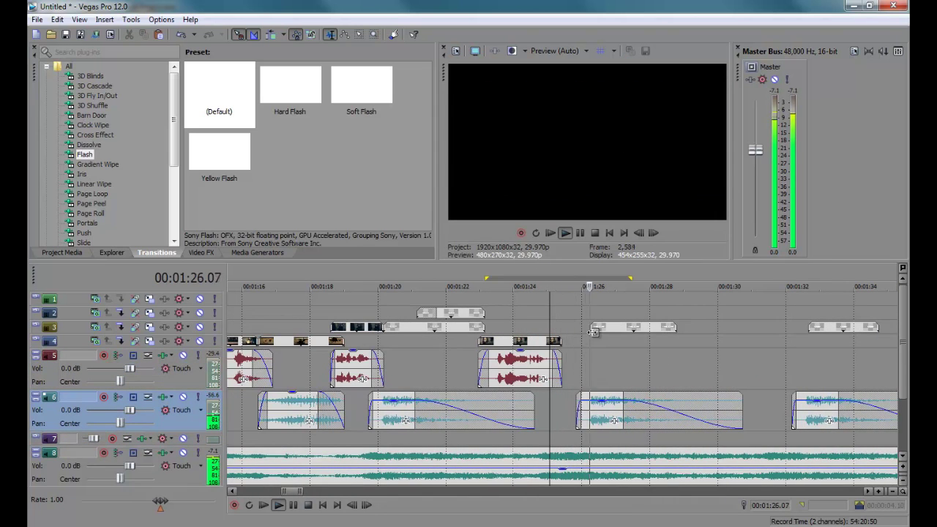
scroll(730, 443, down, 2)
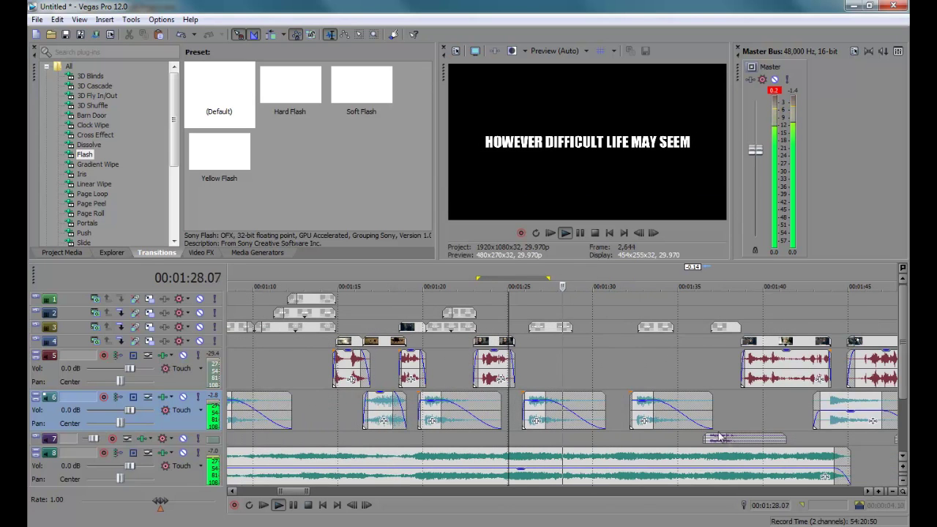
key(space)
- Add clip9.mp4 from the raw footage folder to track 2, ending exactly where the "However difficult life may seem" title starts
key(alt+Tab)
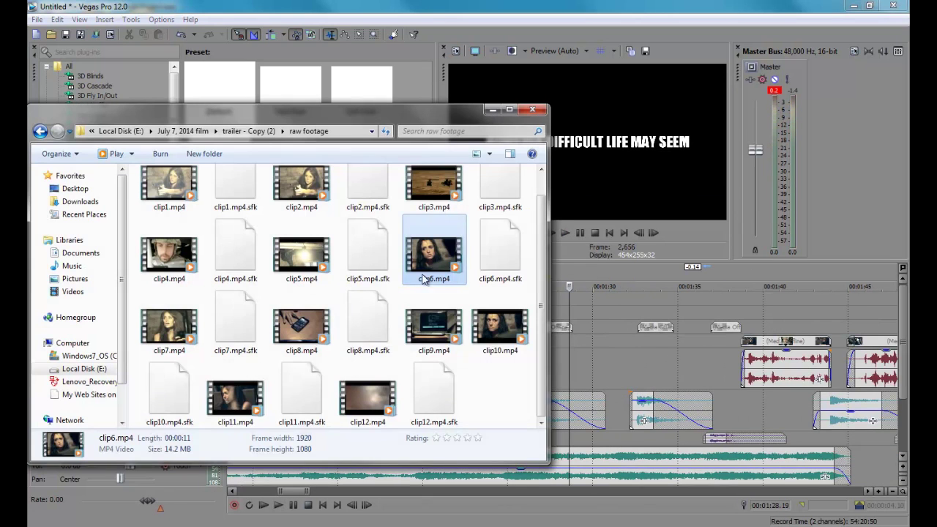
scroll(423, 312, down, 1)
drag(424, 344, 568, 342)
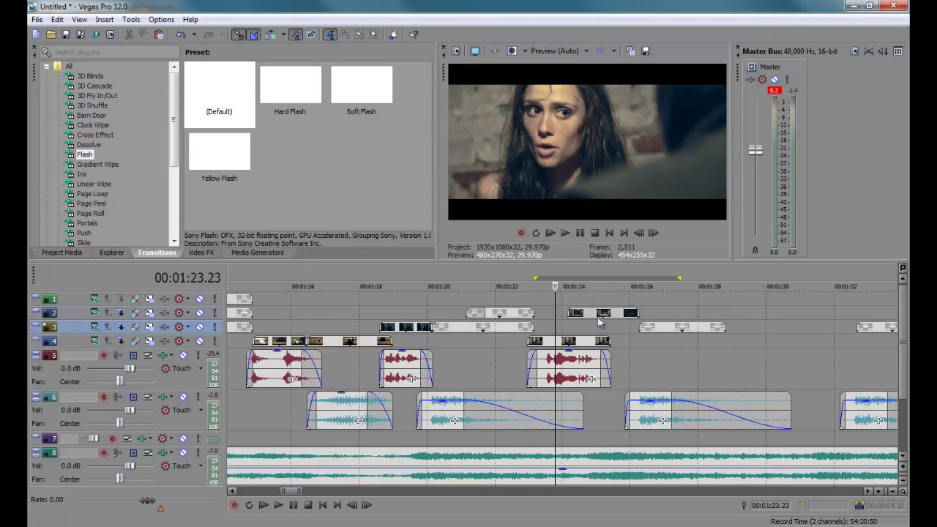
drag(599, 323, 634, 333)
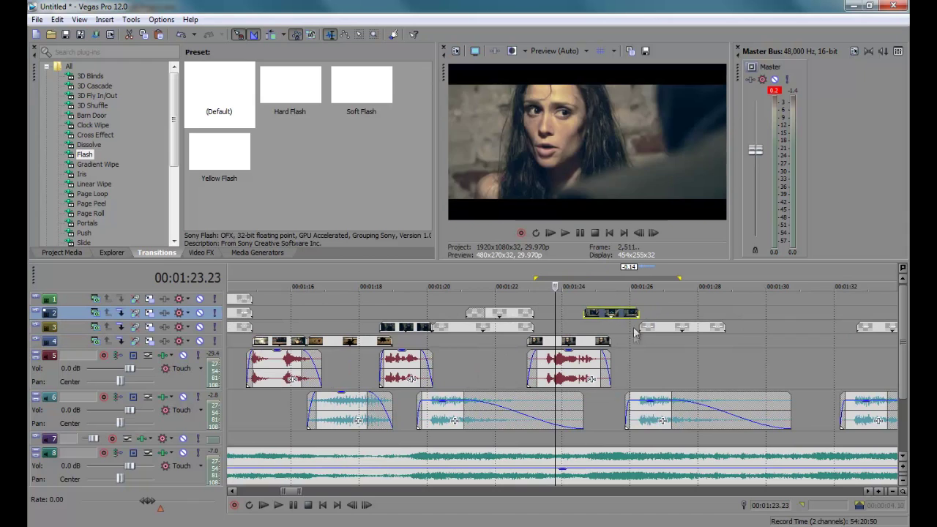
- Play the new clip into the titles and move the "While there is life" title earlier to 00:01:32.07, matching its impact sound
key(space)
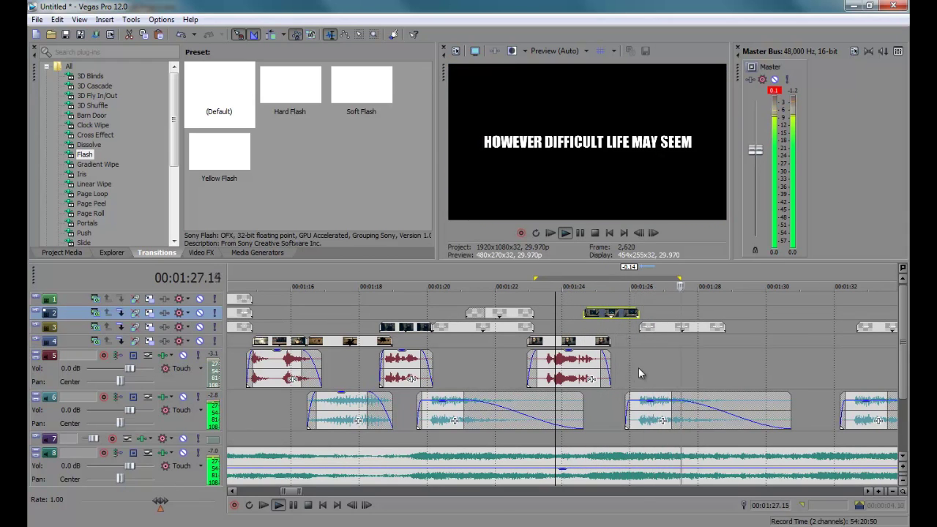
scroll(741, 380, right, 3)
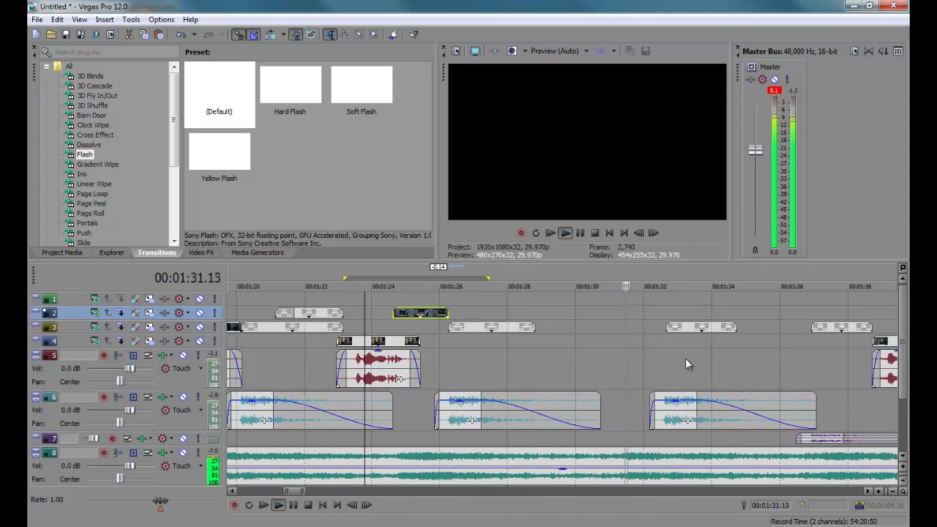
click(656, 330)
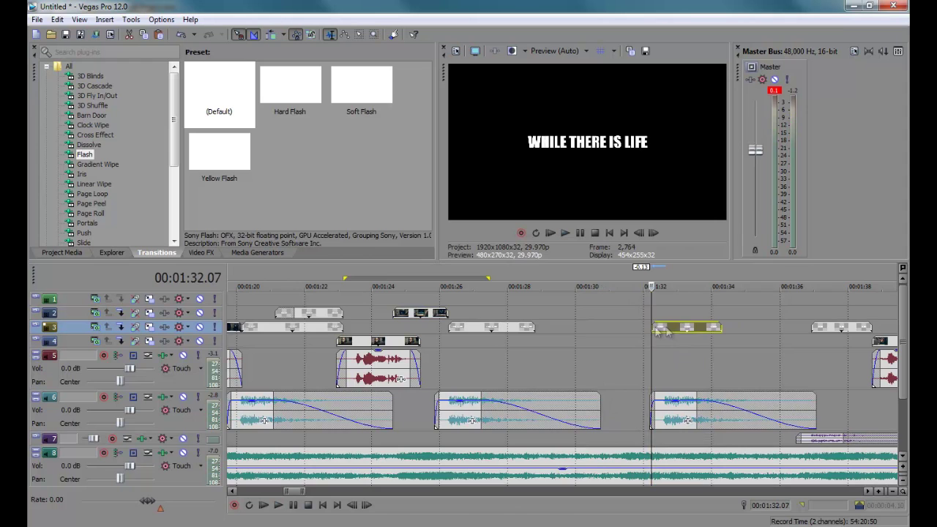
- Review the playback from "There should be no boundary" up to the empty gap before the "While there is life" title
double_click(583, 324)
click(579, 357)
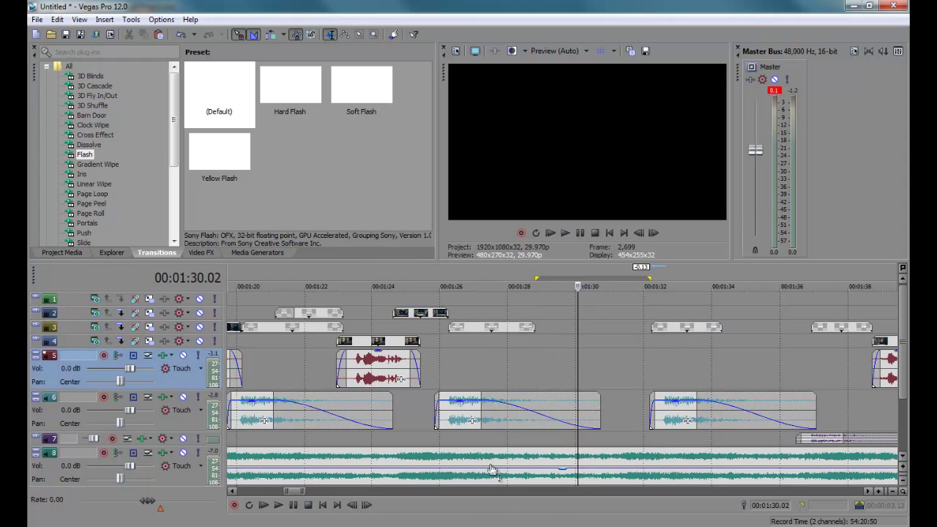
click(577, 472)
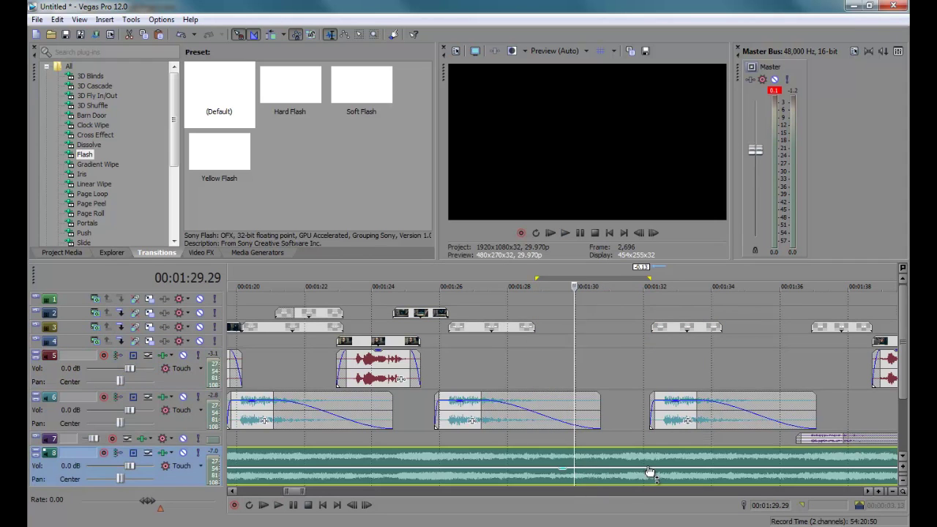
scroll(644, 476, down, 3)
click(585, 431)
key(space)
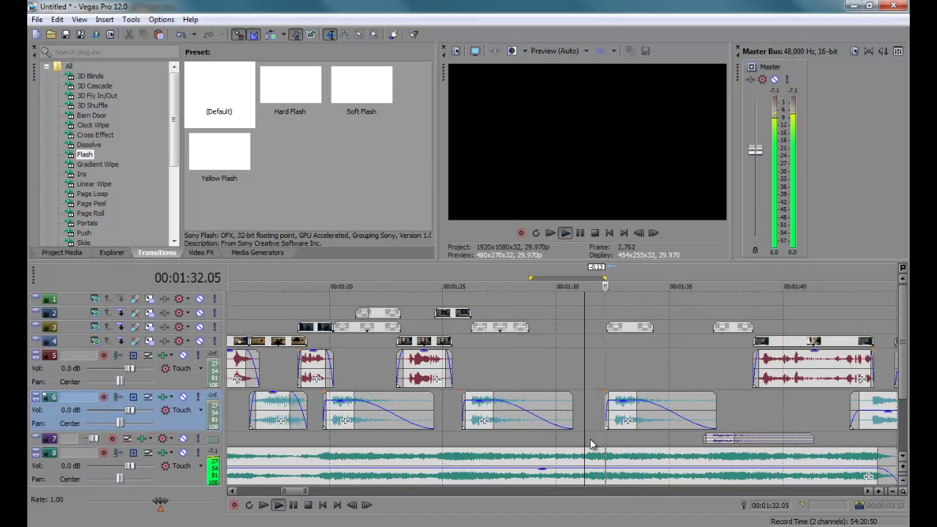
scroll(592, 444, down, 3)
click(556, 342)
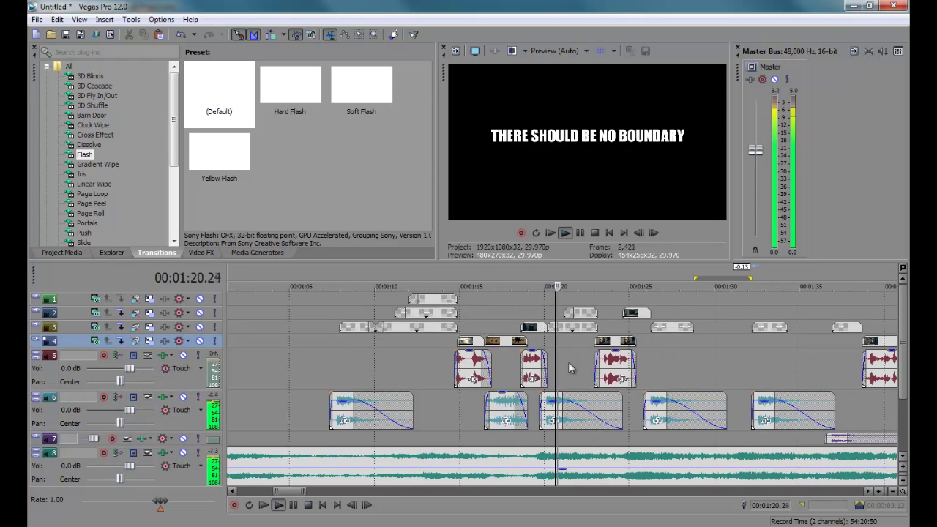
drag(692, 286, 647, 286)
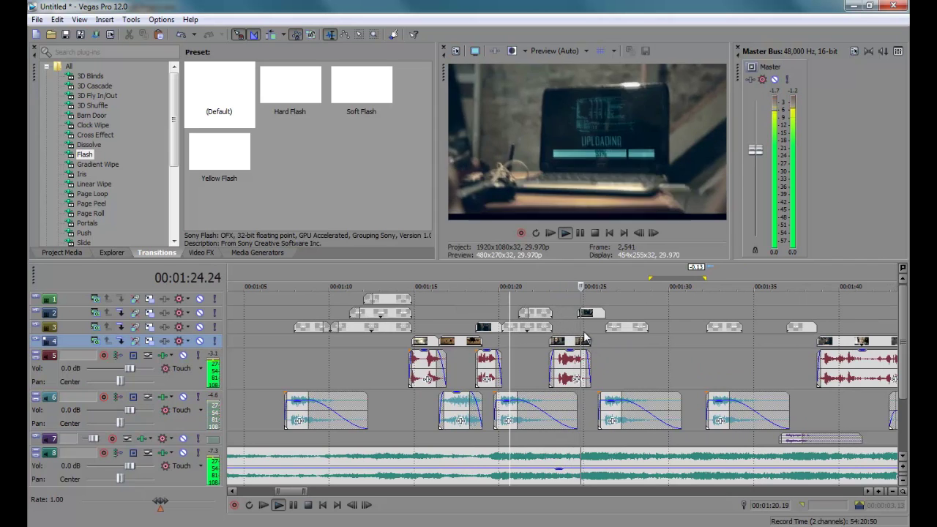
scroll(585, 338, up, 3)
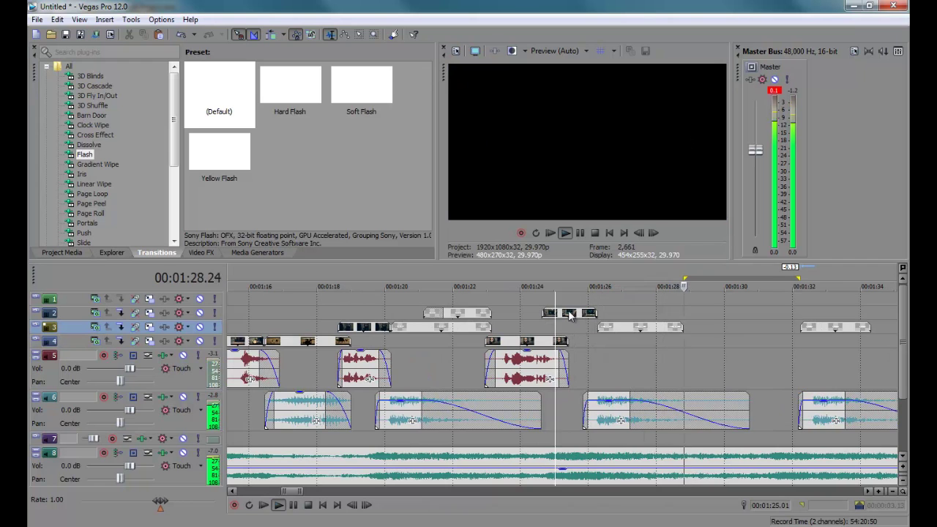
click(713, 350)
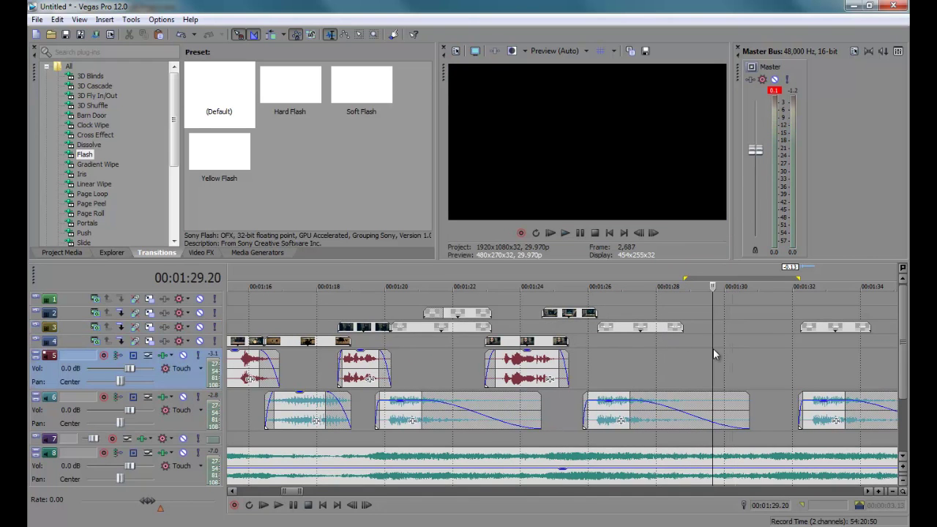
click(624, 327)
click(714, 359)
scroll(714, 357, down, 2)
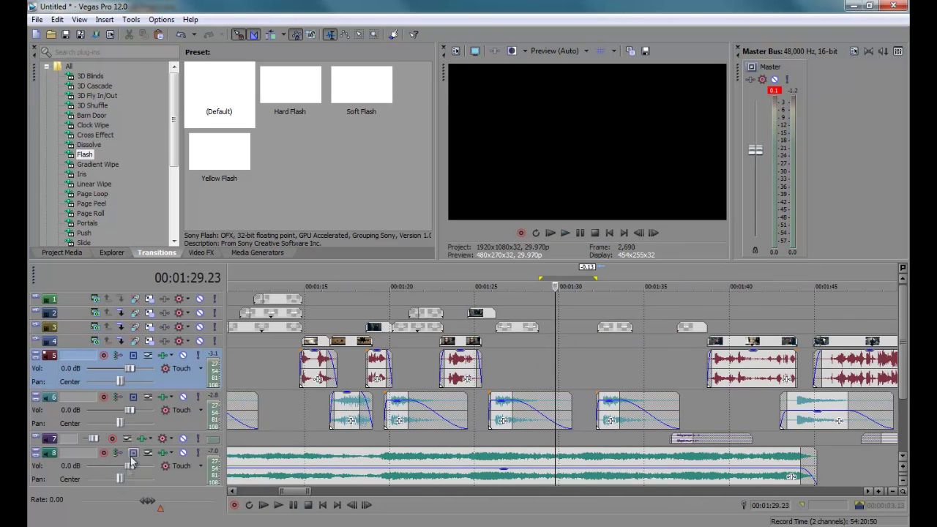
- Add clip12.mp4 from the raw footage folder to tracks 4 and 5, starting just before the "However difficult life may seem" title ends
key(alt+Tab)
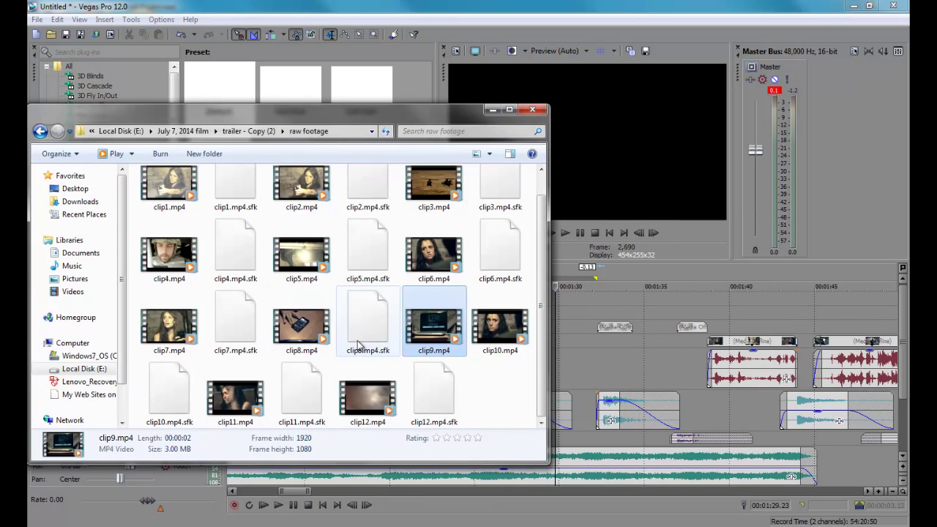
drag(349, 417, 575, 344)
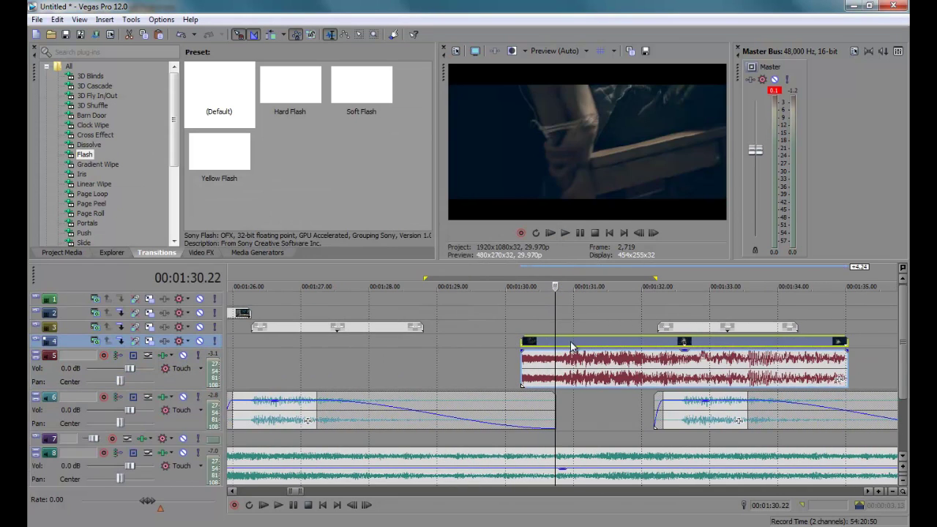
drag(571, 346, 444, 353)
- Trim both ends of clip12.mp4 so it finishes where the "While there is life" title starts, and play back its beginning
key(space)
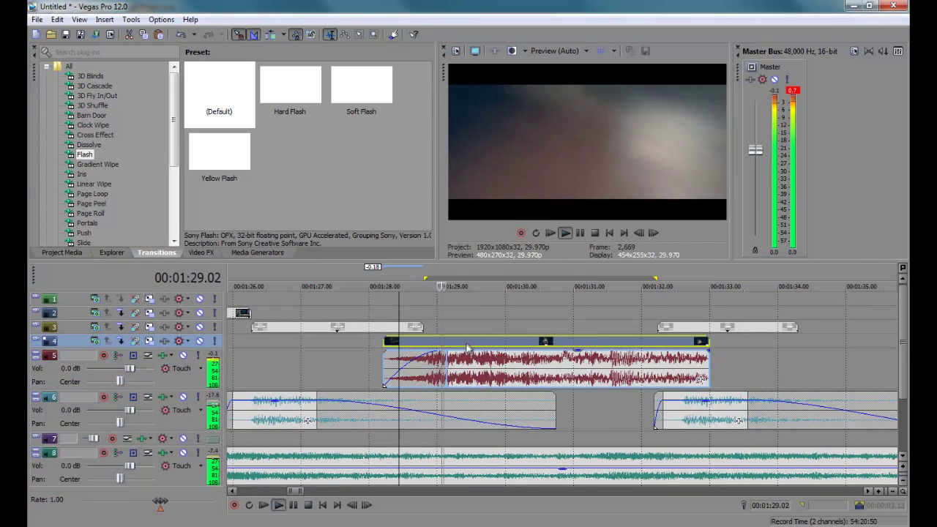
key(Return)
mouse_move(385, 343)
mouse_down()
mouse_move(443, 343)
mouse_move(398, 351)
mouse_up()
click(414, 318)
key(space)
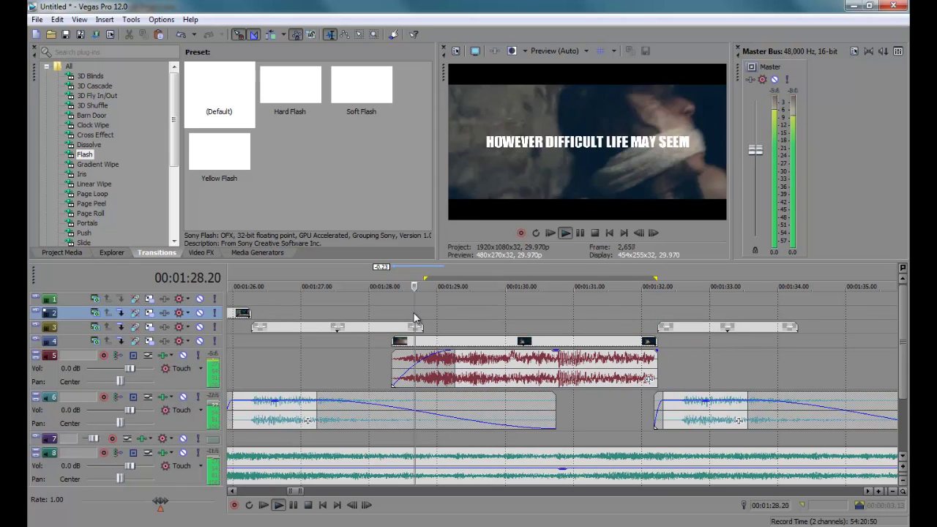
key(Return)
- Trim only the video of clip12.mp4 to start where the "However difficult life may seem" title ends, keeping its audio lead-in
right_click(421, 344)
key(Escape)
drag(393, 342, 422, 342)
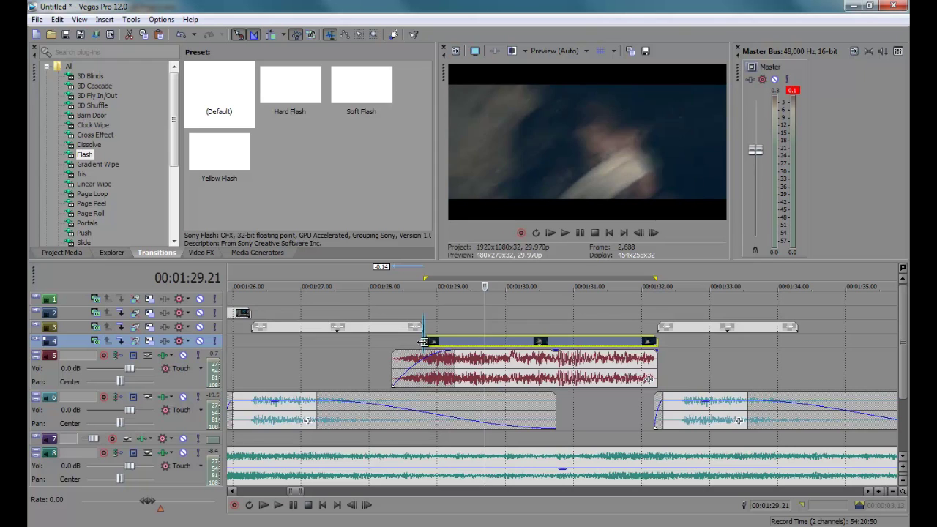
- Play back clip12.mp4 and add a long fade-out to its audio on track 5
click(399, 342)
key(space)
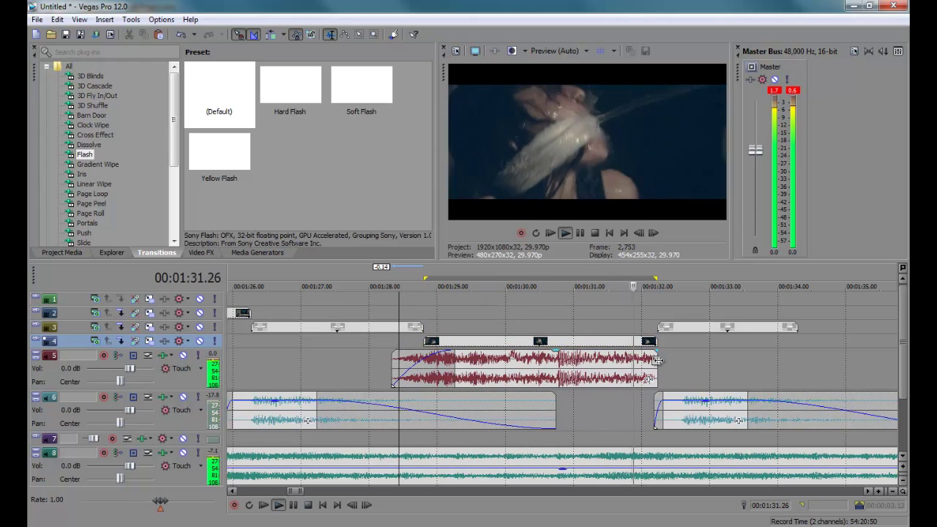
key(Return)
drag(661, 350, 578, 350)
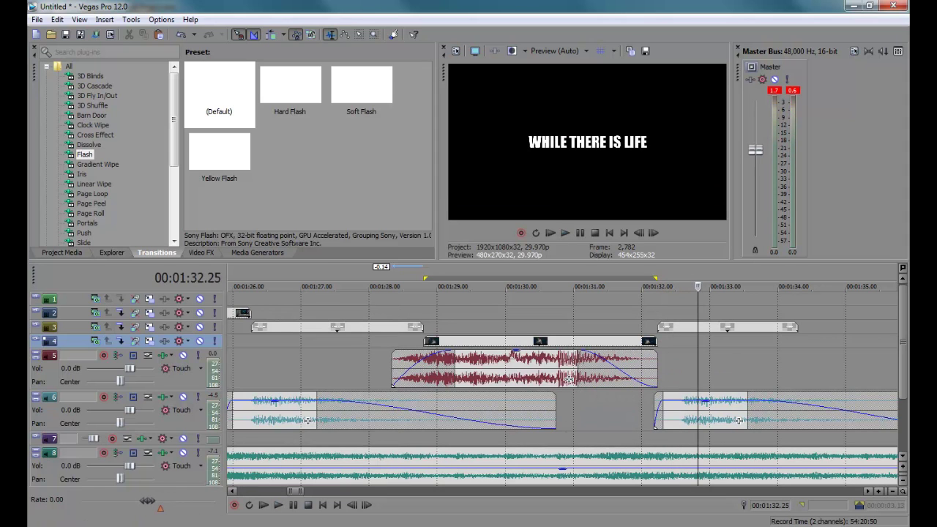
- Add clip11.mp4 to track 3 with its audio on track 7, ending where the "While there is life" title starts
key(alt+Tab)
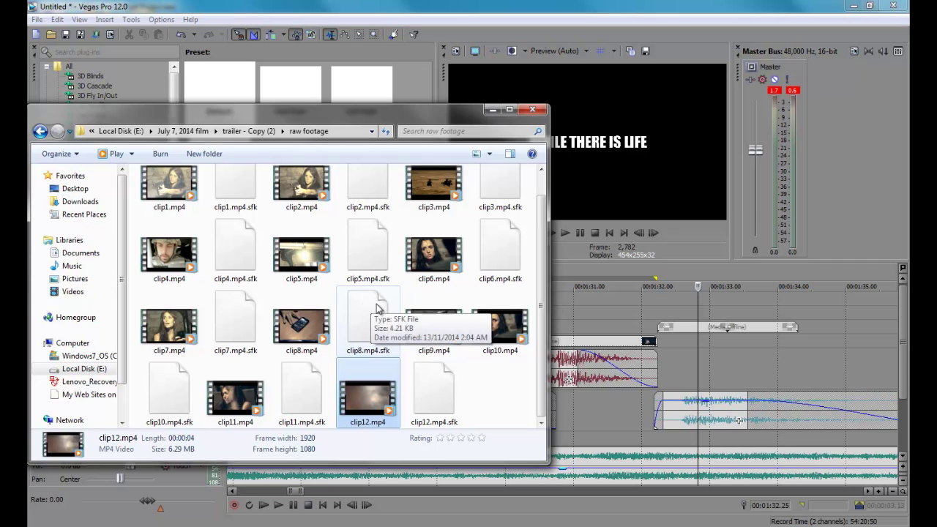
click(236, 401)
drag(699, 356, 567, 328)
- Play the added footage and trim the start of its track 7 audio to about 00:01:31.05 with a short fade-in
key(space)
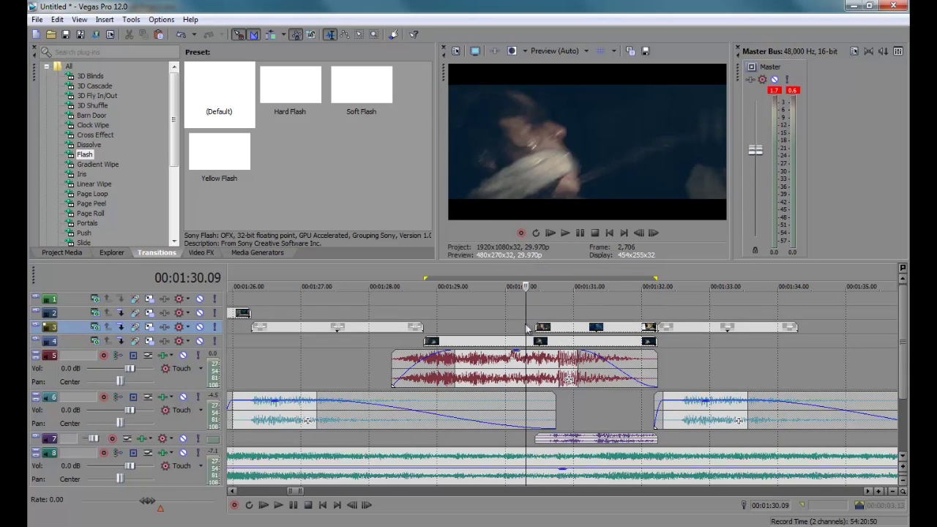
key(Return)
click(570, 316)
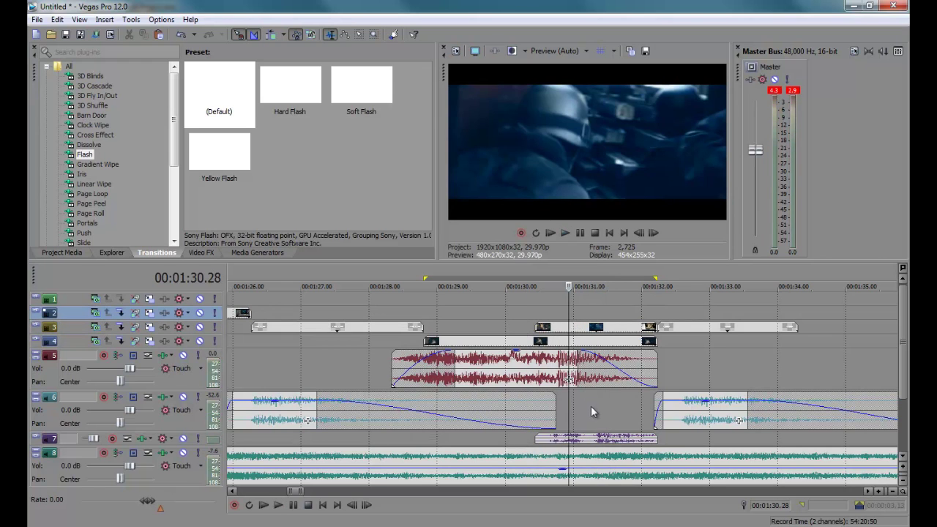
click(592, 328)
click(588, 440)
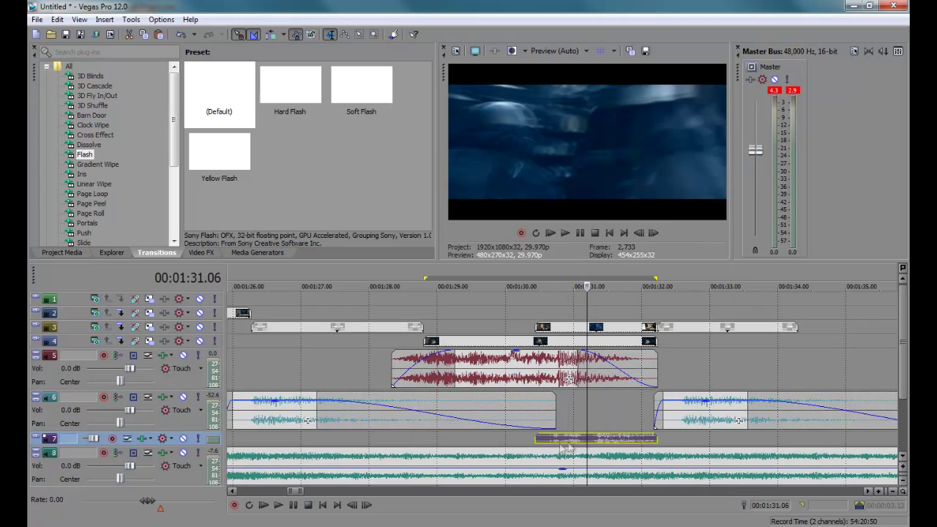
drag(578, 438, 583, 435)
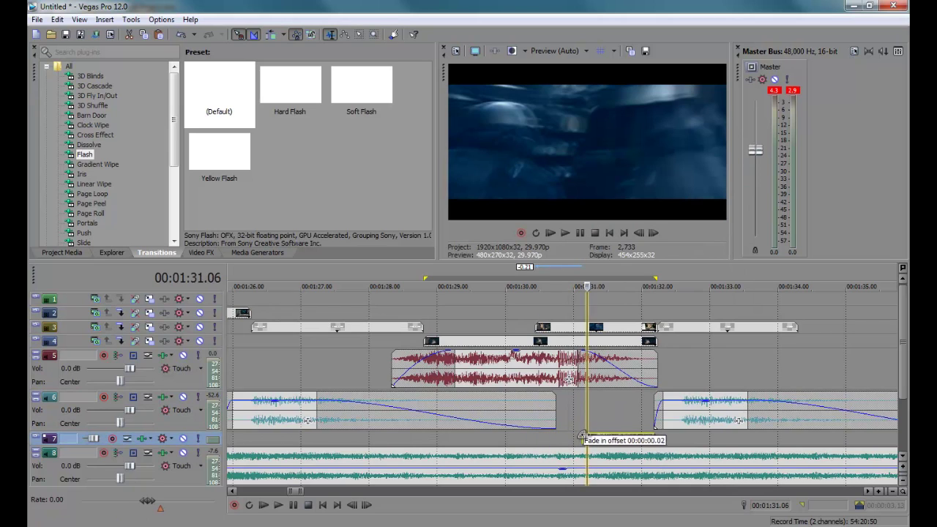
- Step through the frames of the added clip on track 3 and trim its video start to 00:01:30.28
click(574, 320)
key(Left)
key(Left)
key(Left)
key(Right)
key(Right)
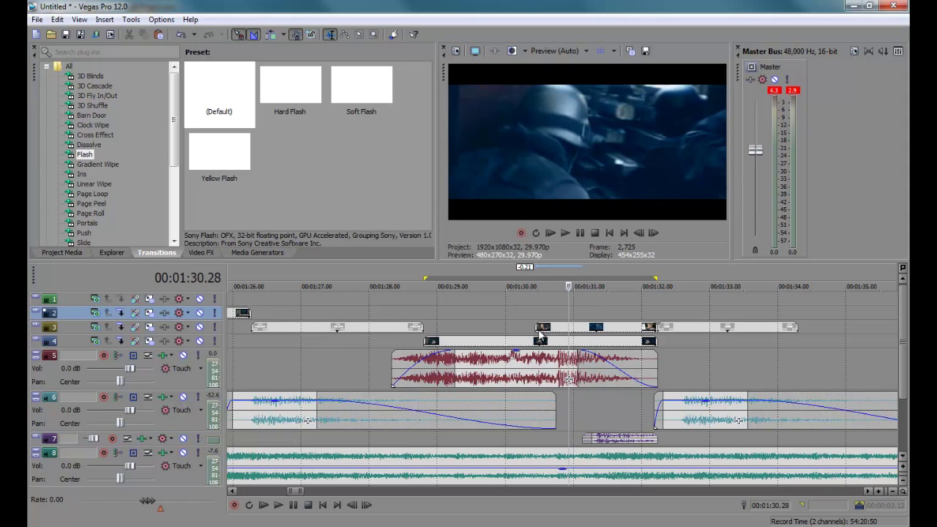
drag(537, 328, 570, 329)
click(582, 329)
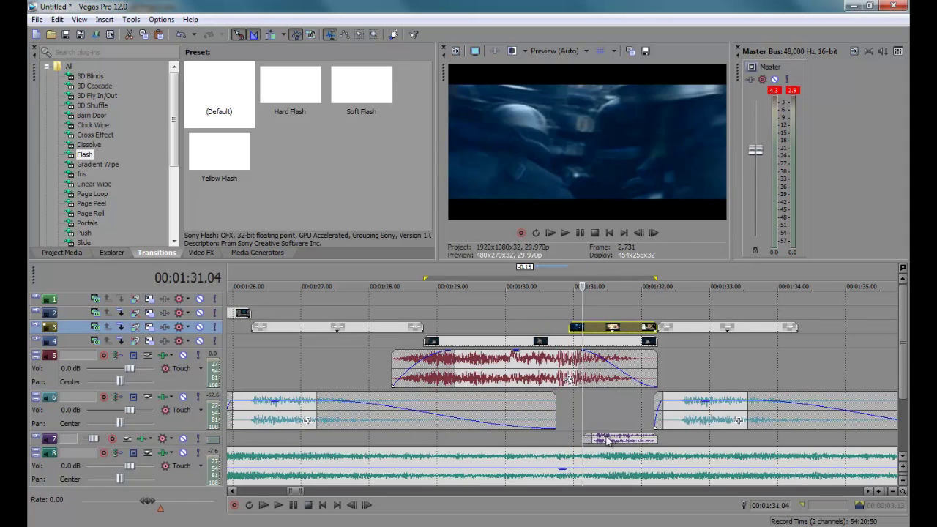
- Find the cut frame in the ungrouped clip11.mp4 footage on track 3 and trim only its video end to 00:01:31.24
click(541, 315)
click(619, 316)
key(Right)
key(Right)
key(Right)
key(Right)
key(Left)
key(Right)
click(650, 327)
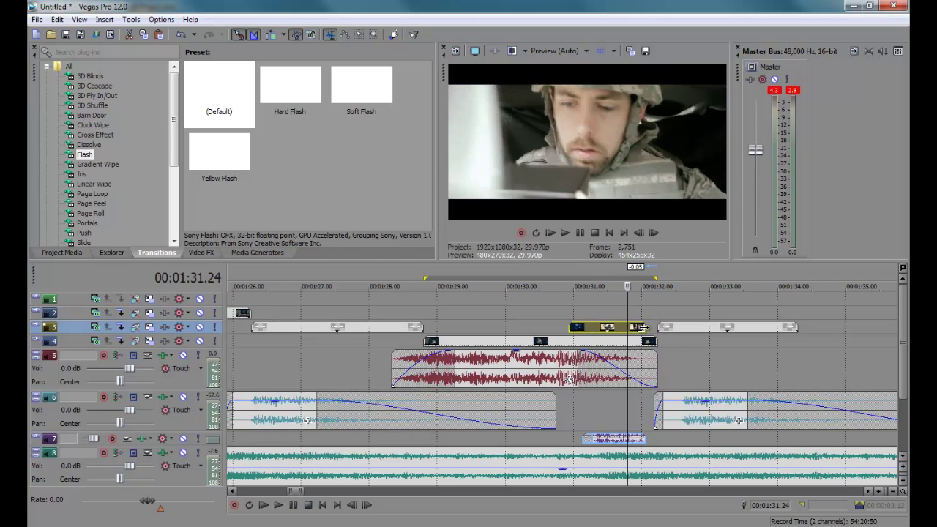
right_click(627, 328)
key(u)
drag(657, 330, 626, 329)
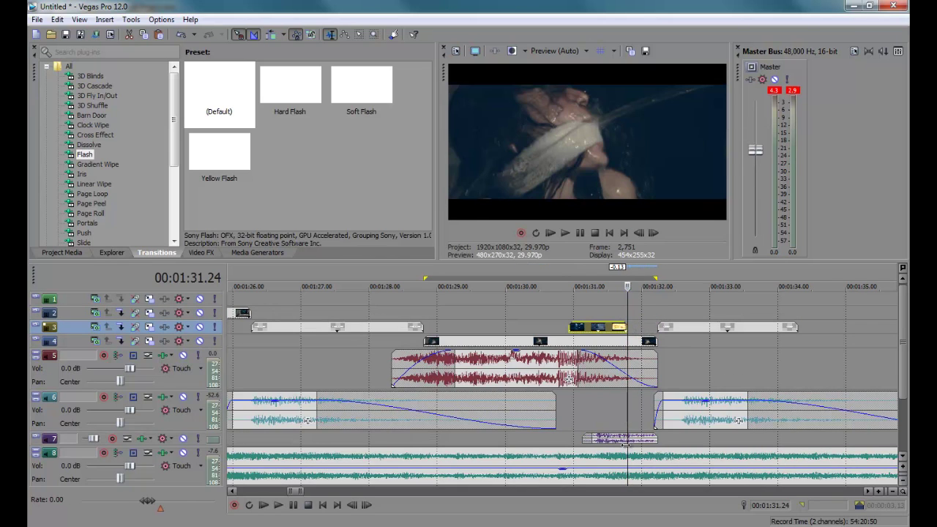
- Move the trimmed footage and its audio to end where the "While there is life" title starts, fade out the audio briefly, and play it
drag(604, 331, 632, 331)
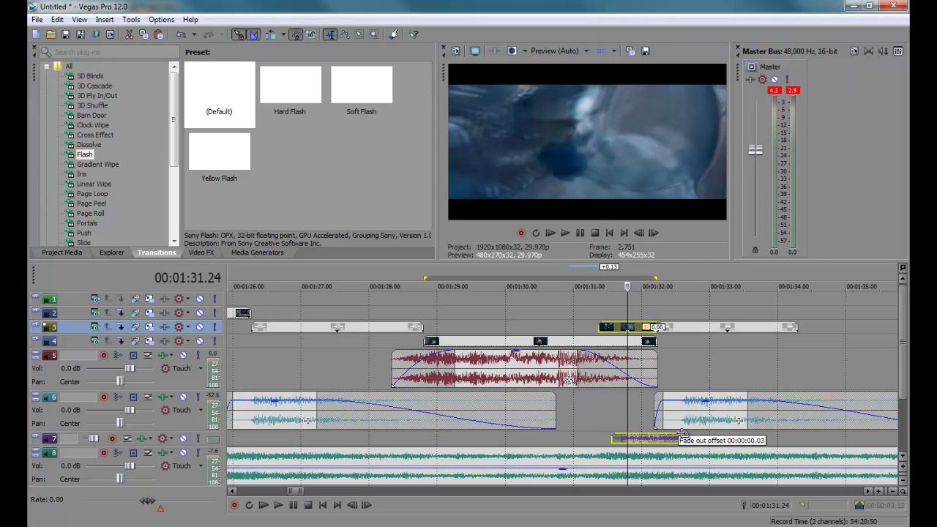
drag(687, 441, 710, 442)
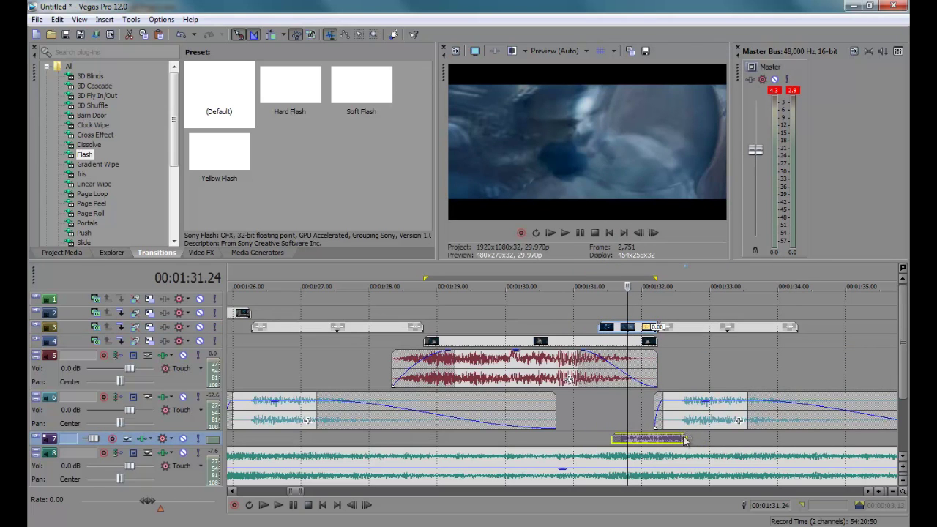
right_click(657, 434)
click(663, 432)
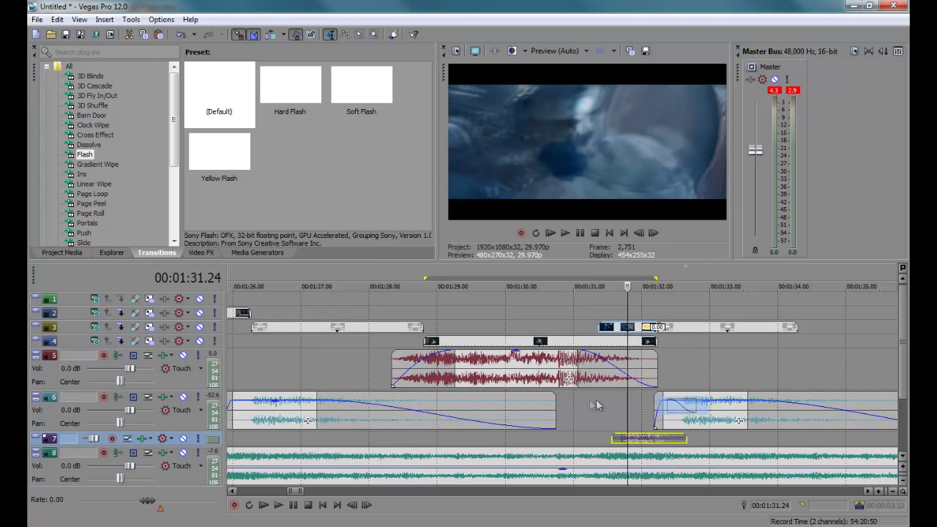
click(483, 439)
key(space)
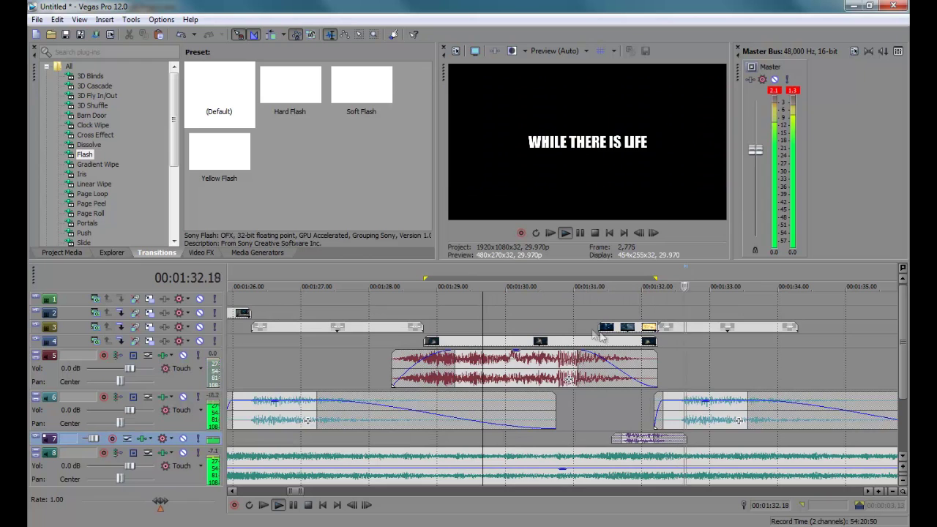
key(Return)
- Mark the gap from 00:01:28.24 to 00:01:31.08 and move the clip11.mp4 footage with its audio so the video ends at 00:01:31.08
click(378, 366)
drag(423, 326, 598, 326)
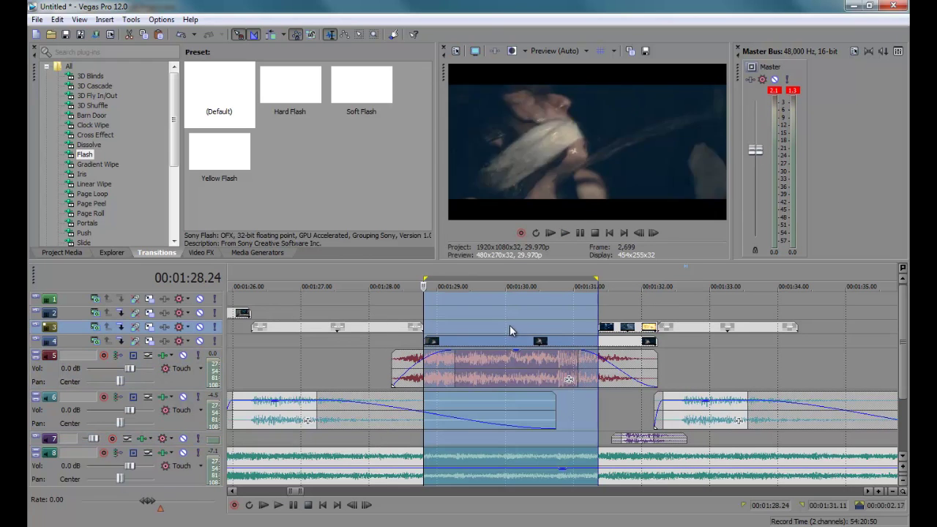
mouse_move(593, 277)
mouse_down()
mouse_move(655, 283)
mouse_move(590, 286)
mouse_up()
drag(624, 333, 564, 333)
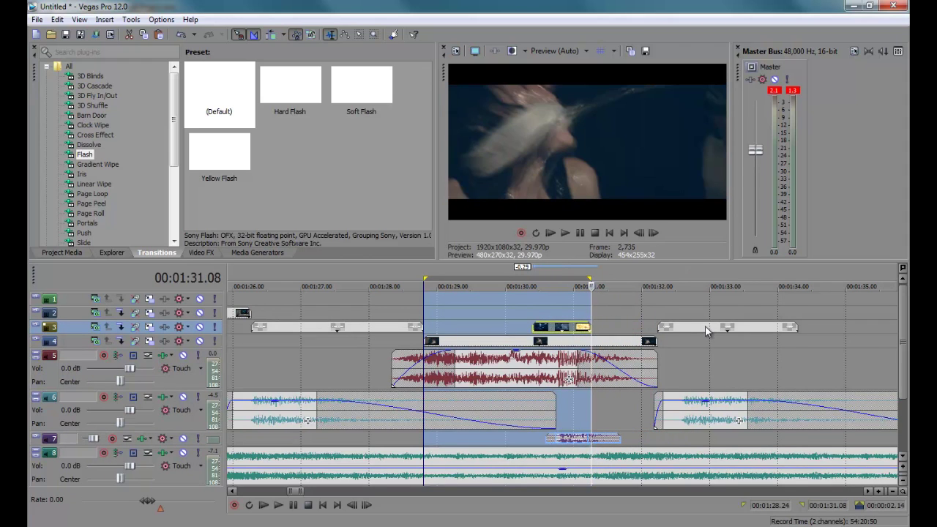
- Move the "While there is life" title to start at 00:01:31.08 and trim the track 4 clip's end to meet it
drag(706, 331, 641, 333)
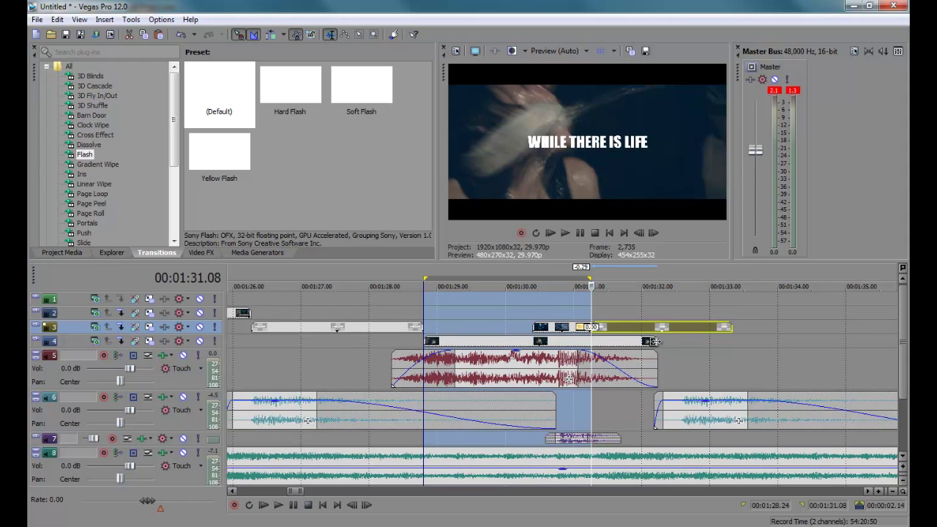
click(653, 341)
drag(653, 341, 591, 341)
- Play back the sequence and trim the end of the clip12.mp4 audio on track 5 to about 00:01:31.00
click(369, 356)
key(space)
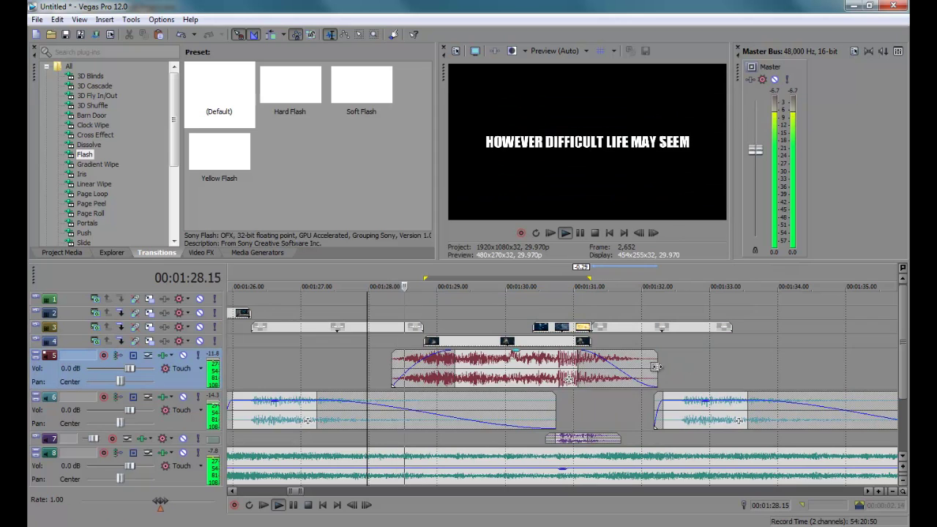
drag(655, 366, 611, 366)
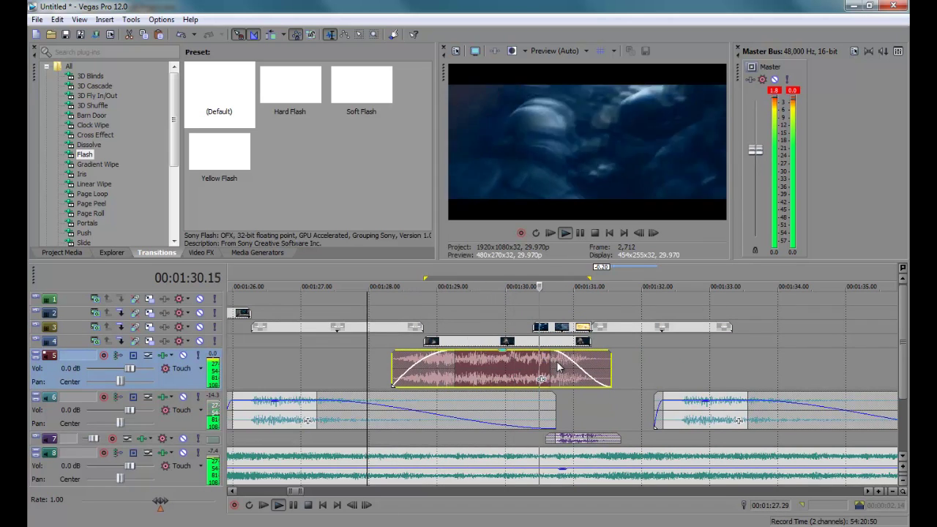
drag(612, 366, 575, 366)
key(space)
click(369, 381)
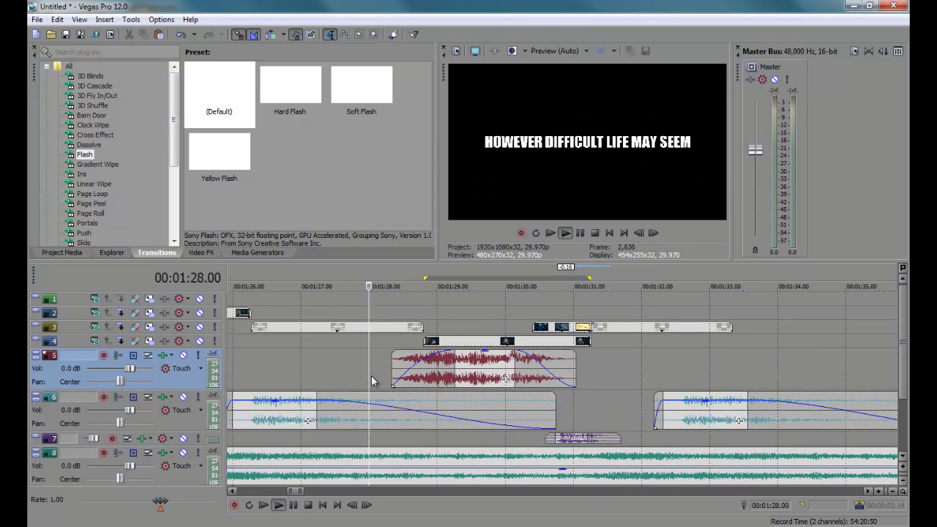
scroll(371, 381, down, 2)
key(space)
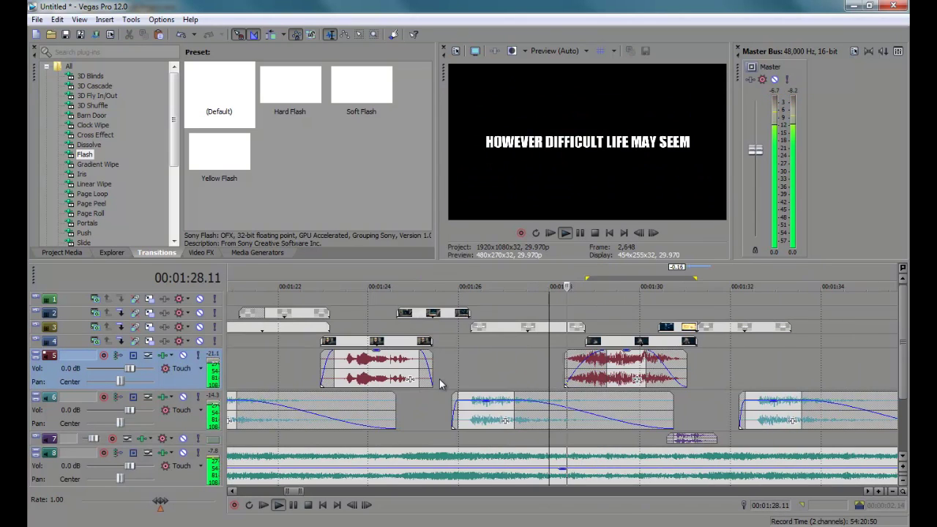
- Play back the cut from the footage to the "While there is life" title repeatedly to check the impact sound's timing
click(689, 402)
scroll(689, 402, up, 2)
key(Return)
click(597, 399)
key(space)
key(Return)
key(Return)
click(576, 402)
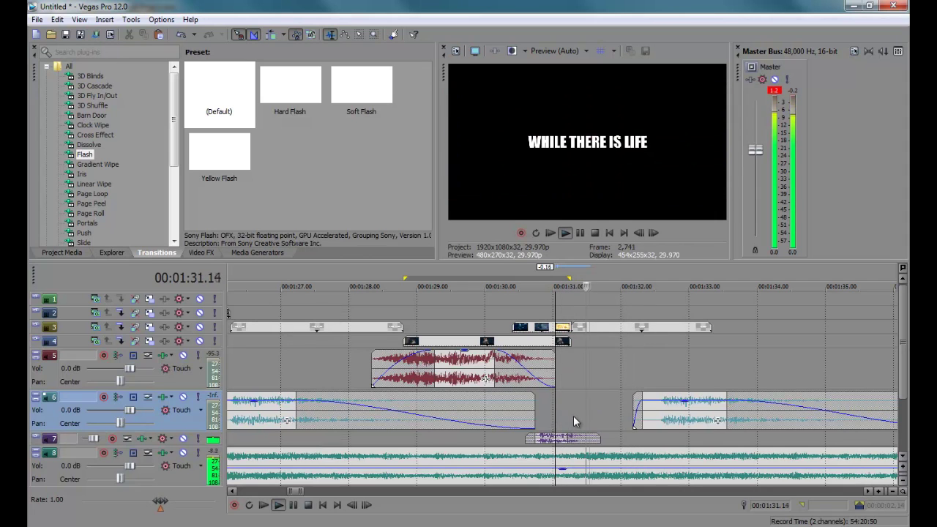
key(Return)
key(Return)
click(598, 418)
key(Return)
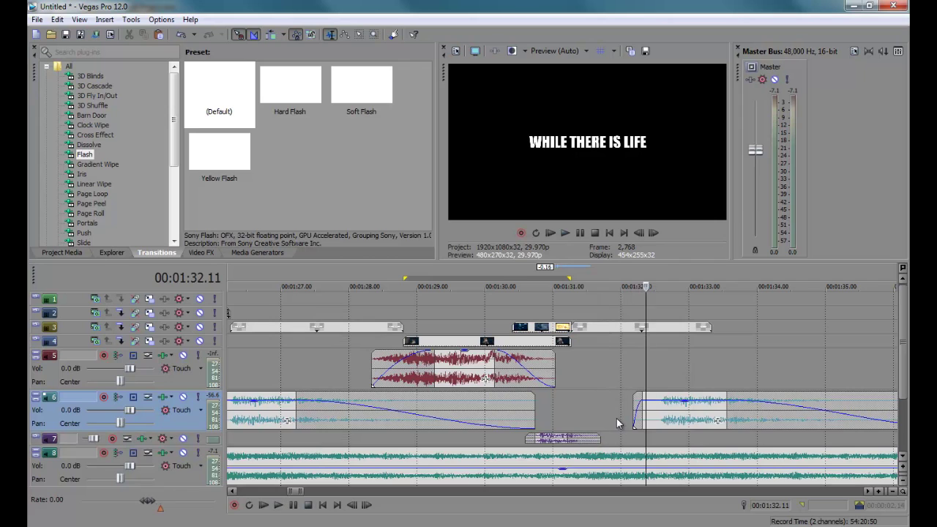
- Move the "While there is life" impact sound on track 6 earlier by 14 frames and play back the title
drag(708, 416, 675, 415)
click(585, 374)
key(Return)
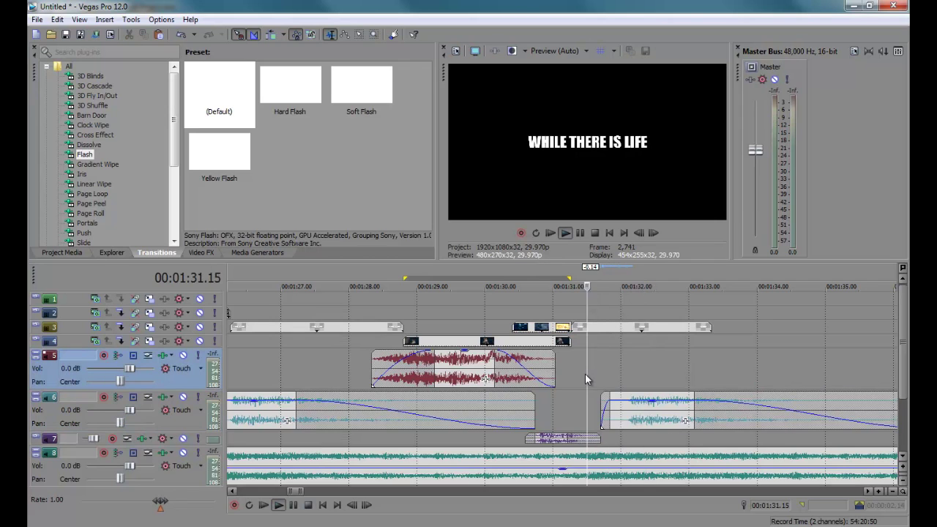
key(Return)
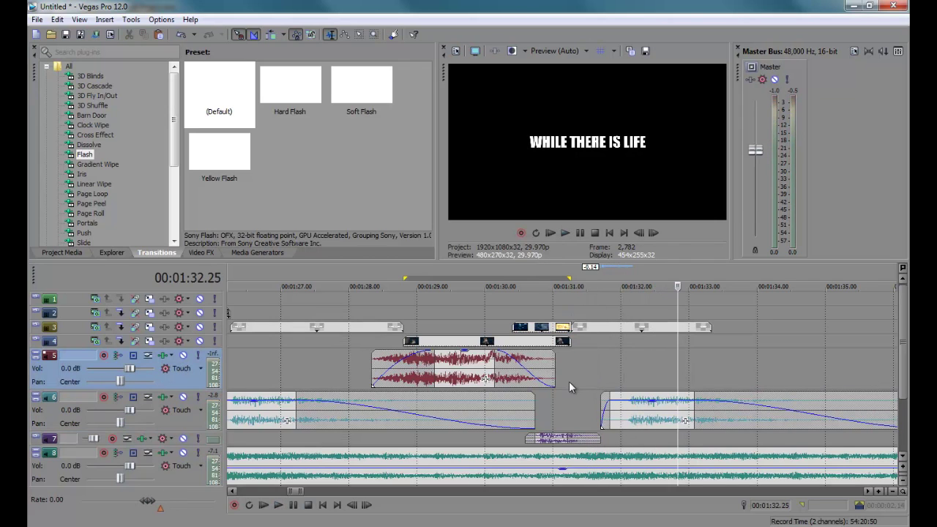
click(570, 381)
key(Return)
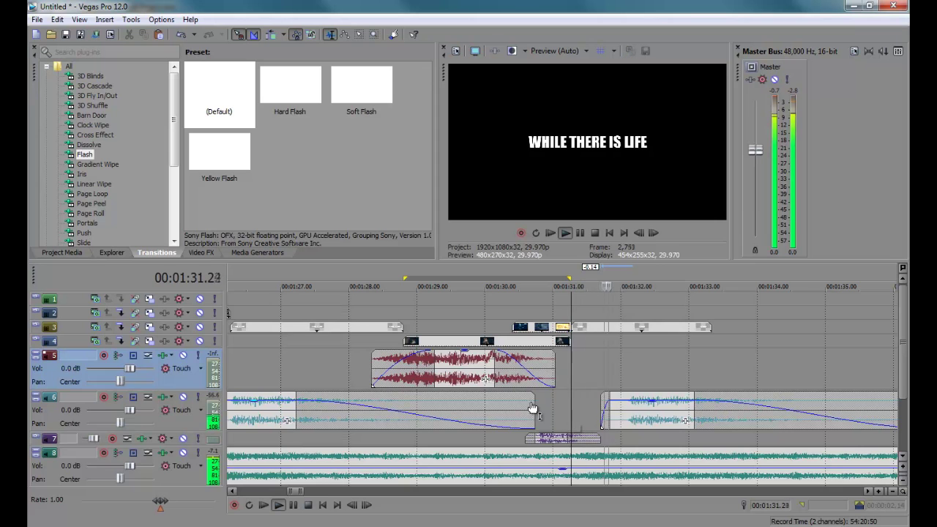
- Split the soundtrack on track 8 at 00:01:29.20, slide the later part 23 frames earlier into a crossfade, and play it
mouse_move(593, 329)
mouse_down()
mouse_move(634, 335)
mouse_move(594, 334)
mouse_up()
scroll(488, 492, down, 5)
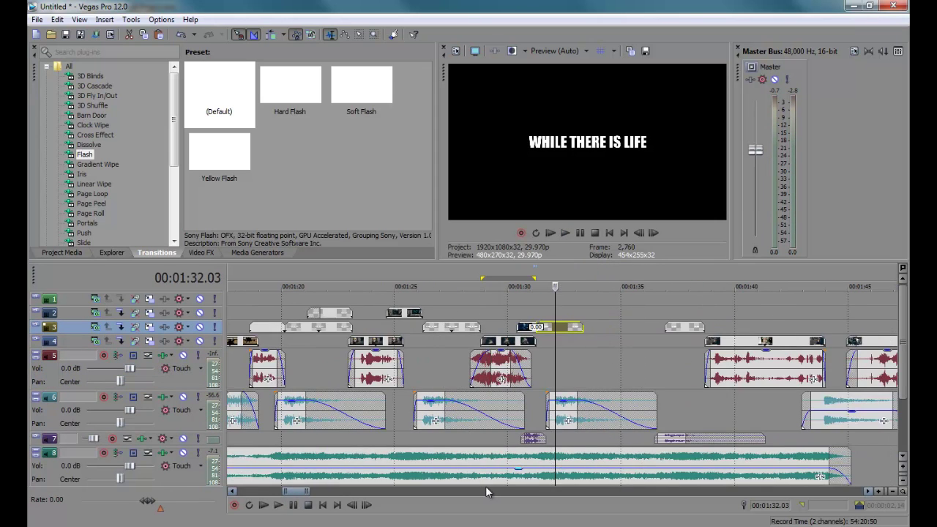
click(501, 482)
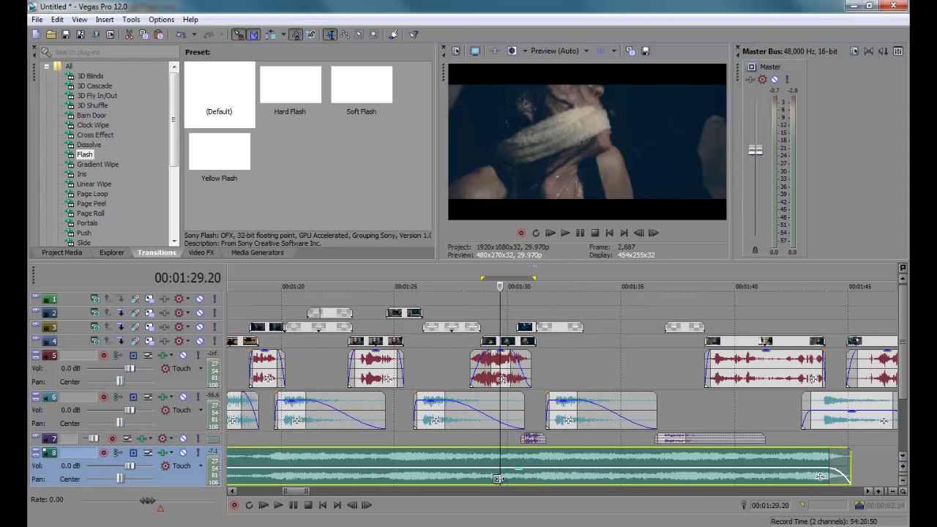
key(s)
scroll(501, 479, up, 4)
drag(701, 482, 649, 481)
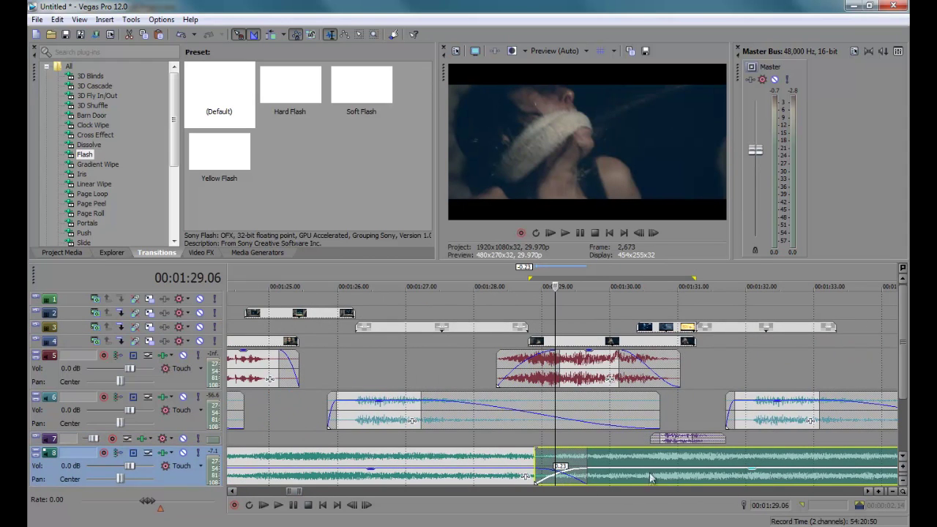
click(619, 438)
key(space)
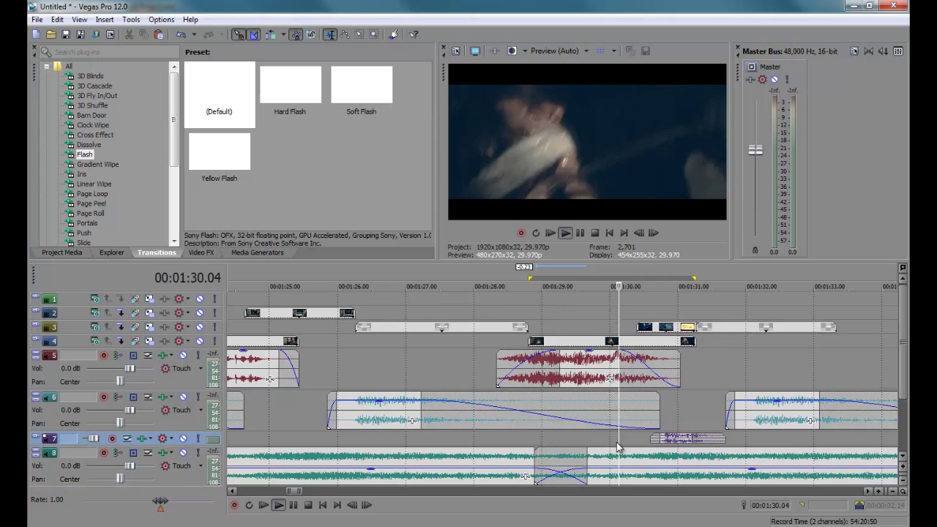
- Solo track 8, listen to the soundtrack crossfade, and shift the later soundtrack part 7 frames earlier
click(199, 453)
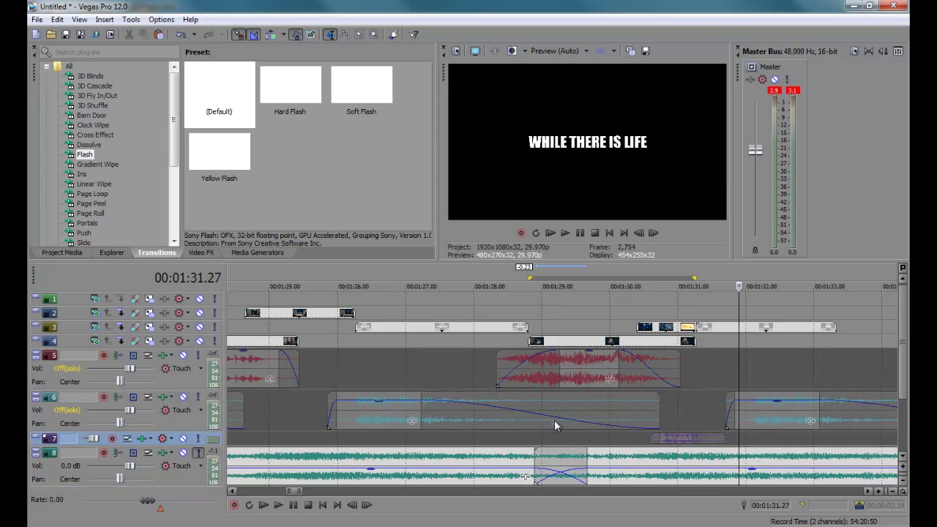
click(597, 451)
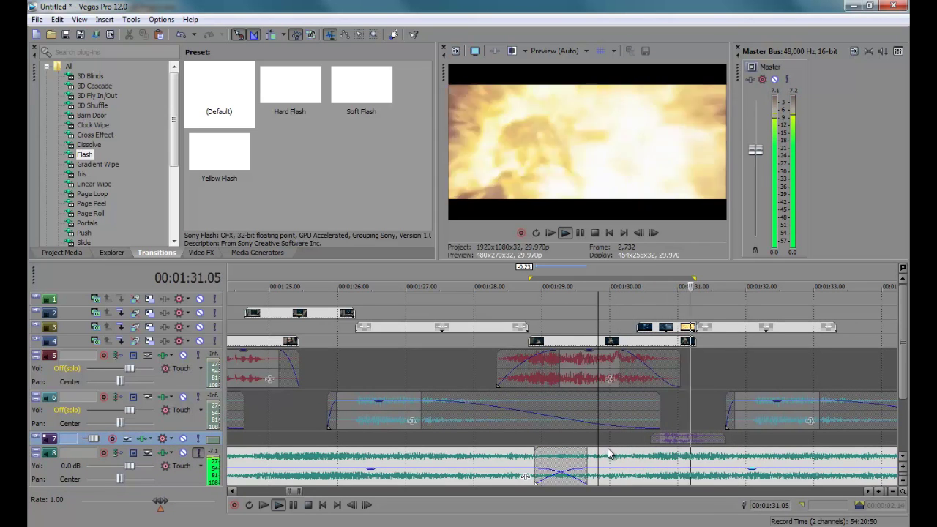
key(Return)
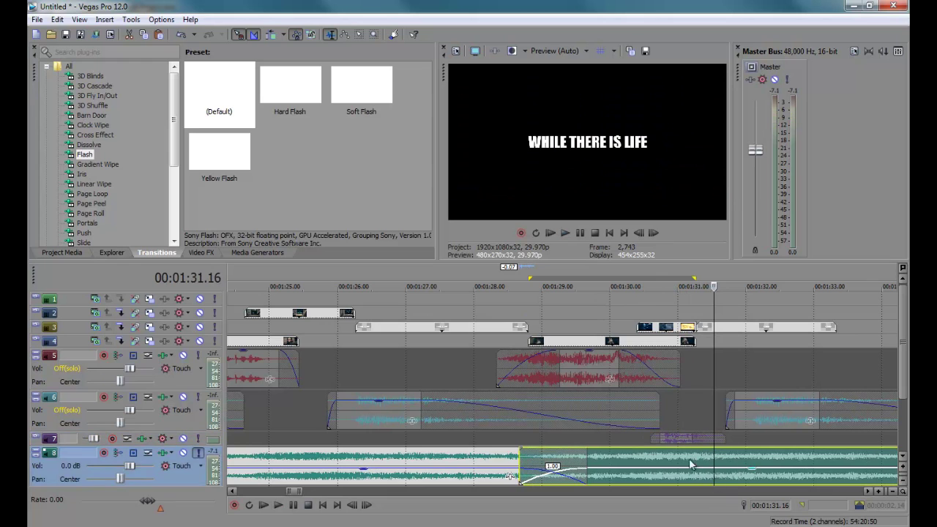
click(635, 436)
key(space)
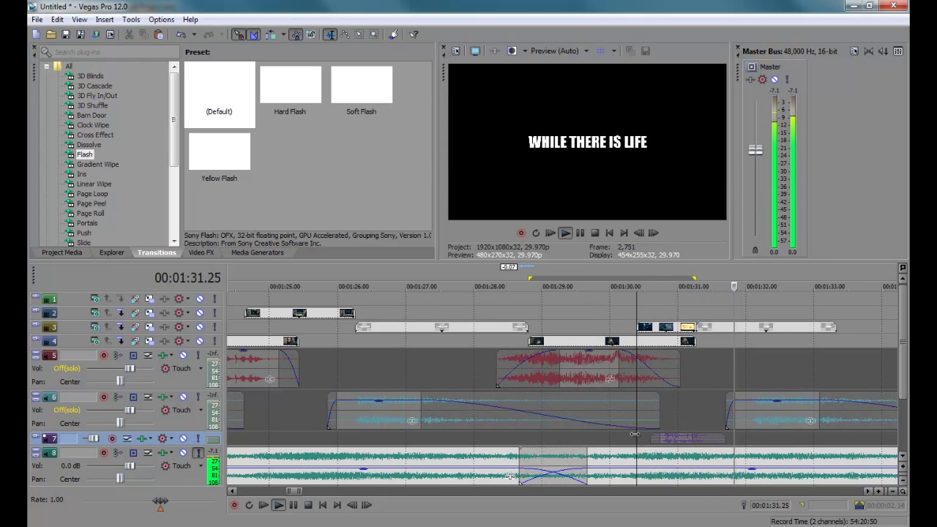
click(674, 422)
key(Return)
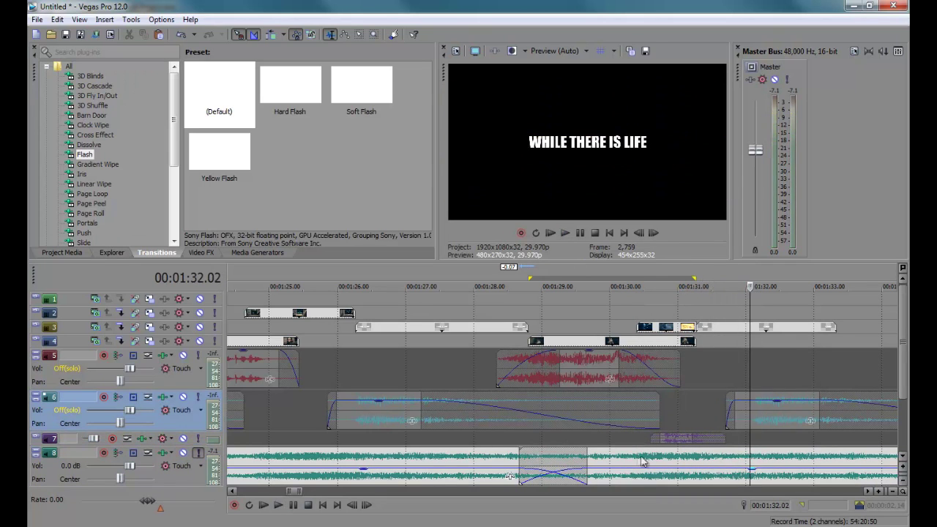
- Align the track 6 impact sound's hit with the "While there is life" title start at 00:01:31.08 and turn off track 8's solo
click(635, 459)
key(space)
drag(772, 419, 711, 419)
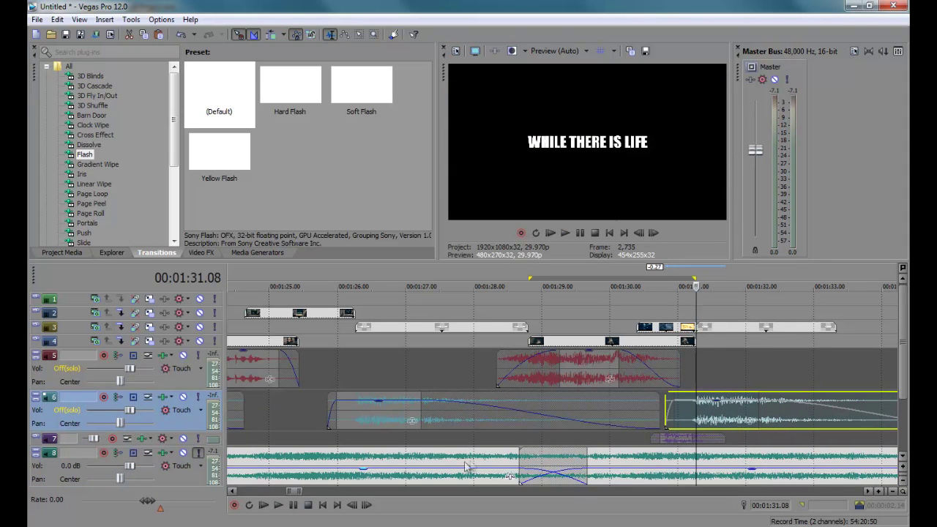
click(198, 452)
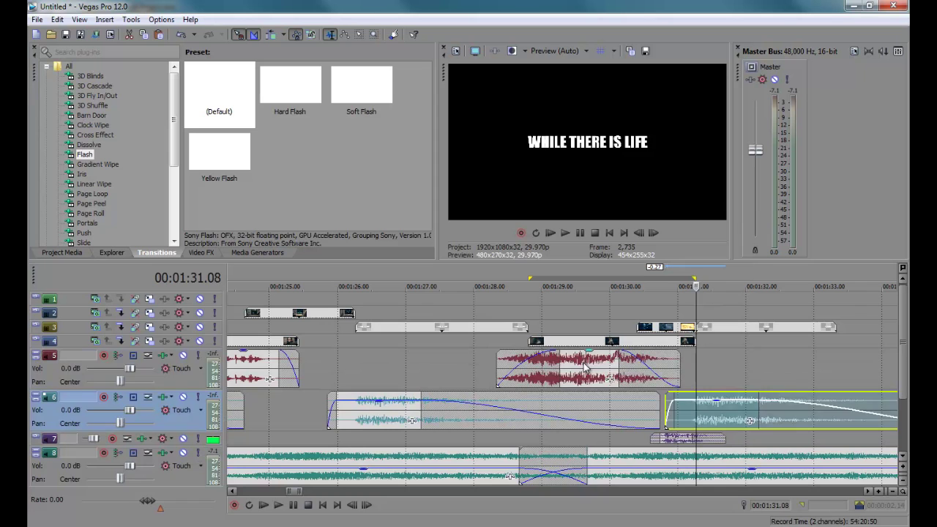
- Extend the first soundtrack part by 7 frames, trim the second part's start to a 16-frame crossfade, and play back the sequence
click(586, 369)
drag(593, 461, 598, 457)
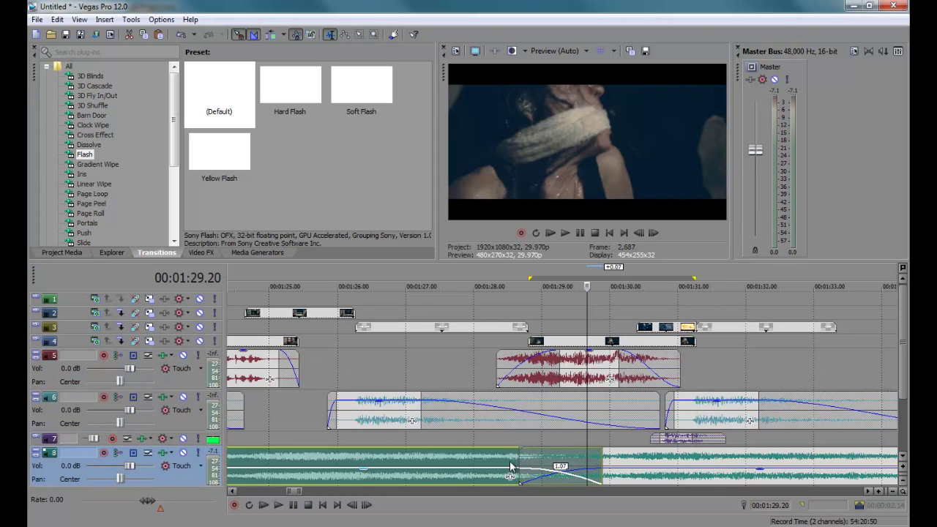
drag(519, 460, 560, 458)
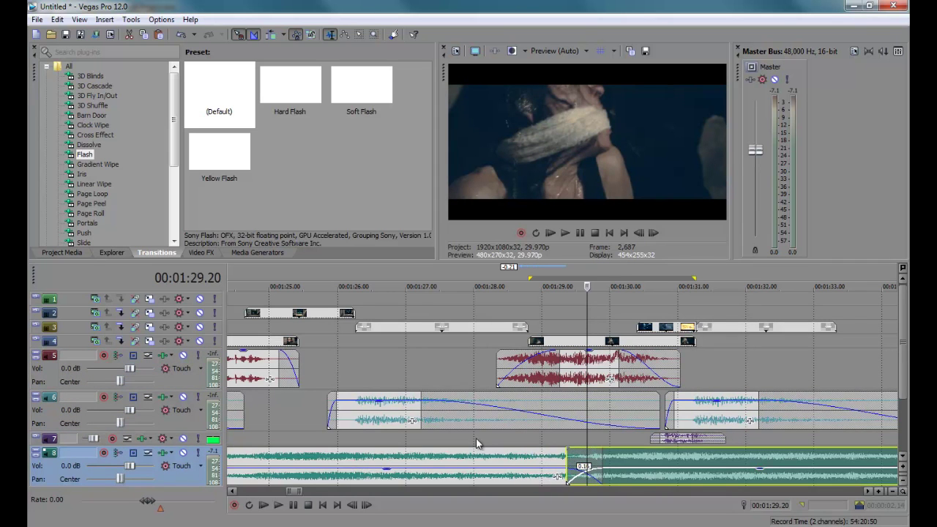
click(475, 443)
key(space)
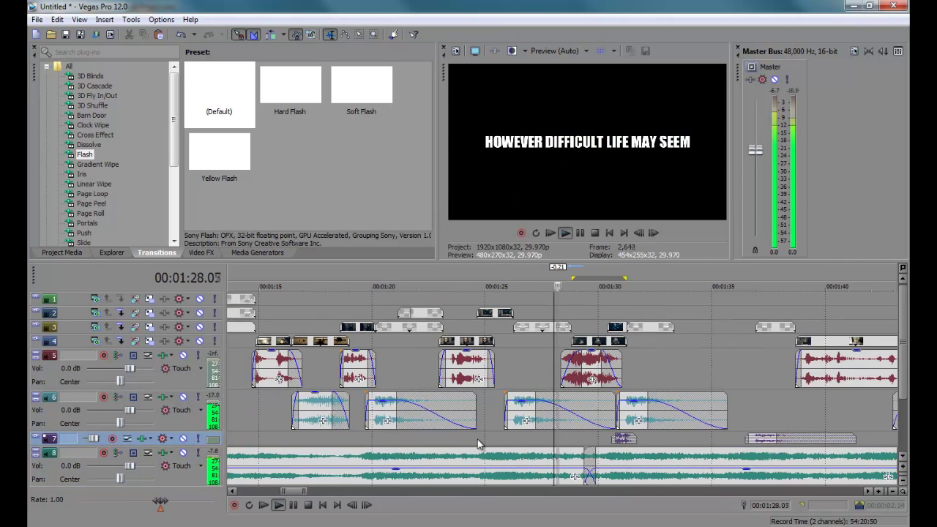
scroll(542, 440, up, 3)
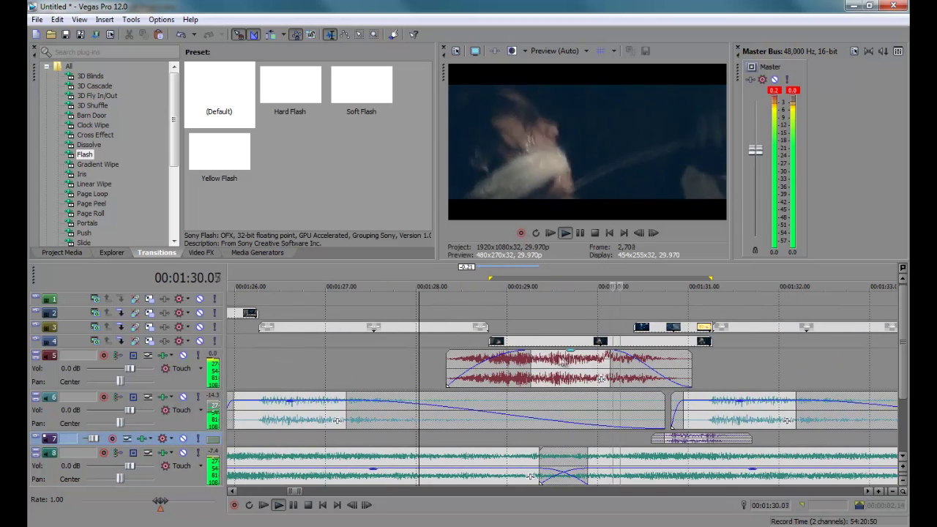
scroll(600, 371, down, 5)
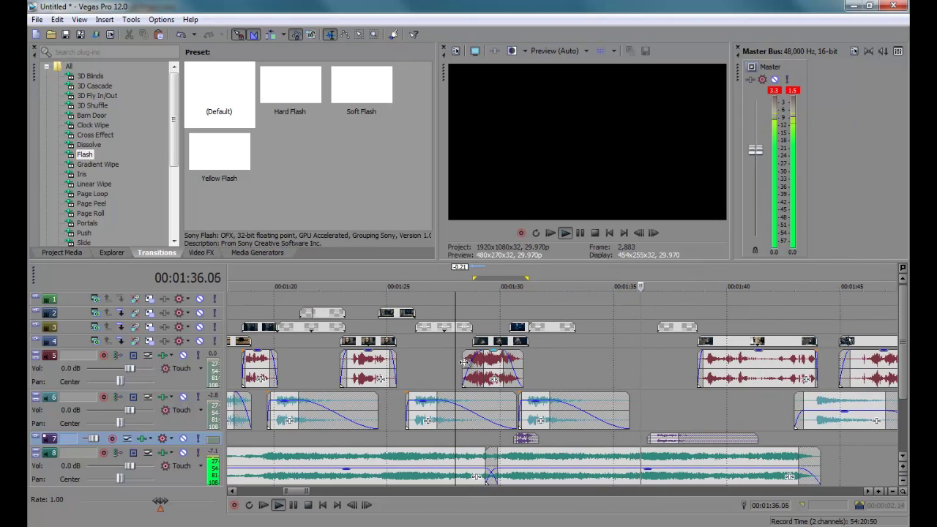
click(600, 359)
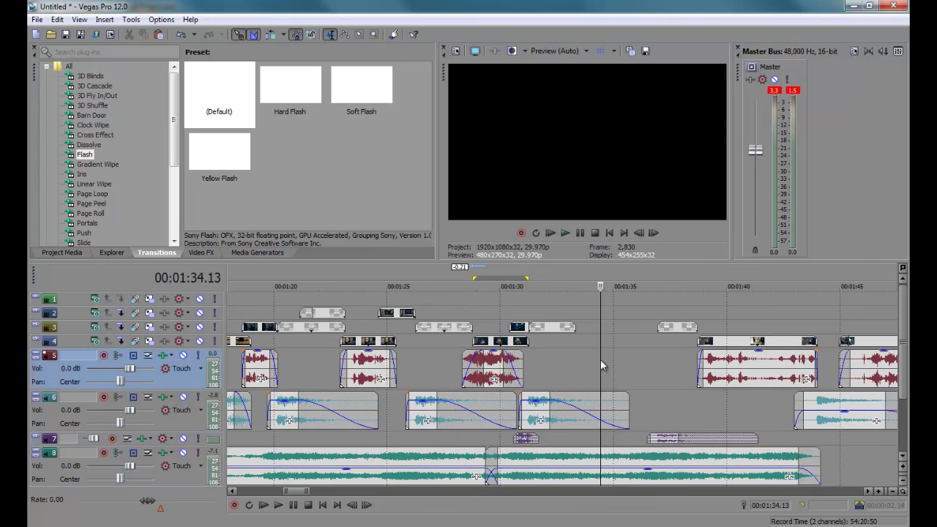
- Insert clip7.mp4 from the raw footage folder on track 4 in the gap after the "While there is life" title
click(555, 349)
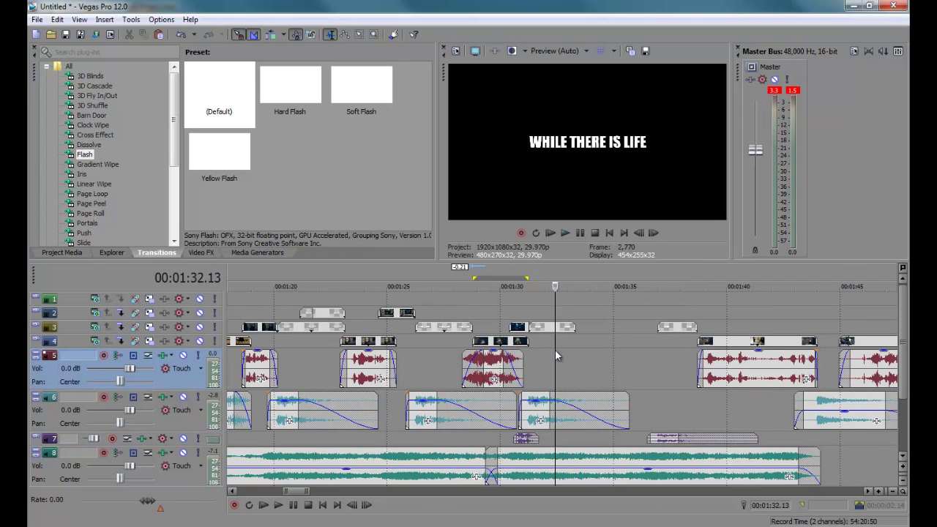
click(600, 352)
key(alt+Tab)
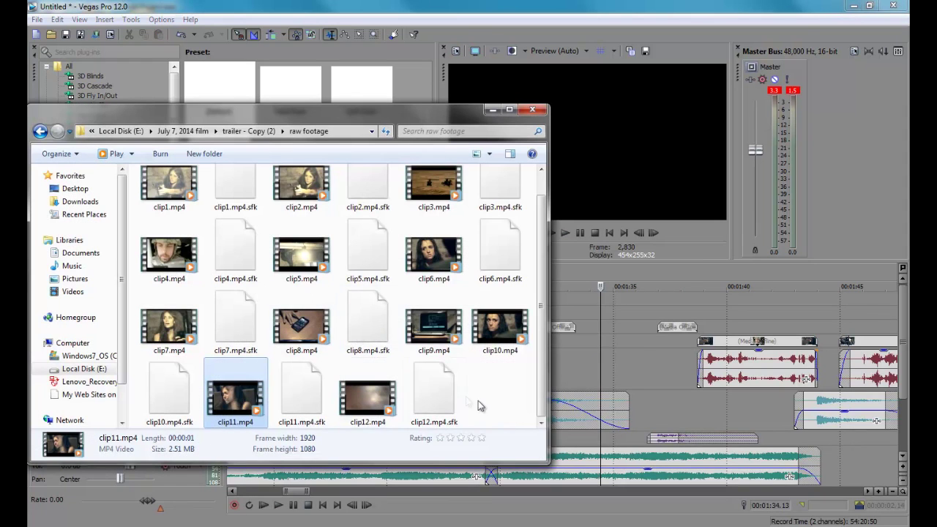
scroll(466, 396, up, 1)
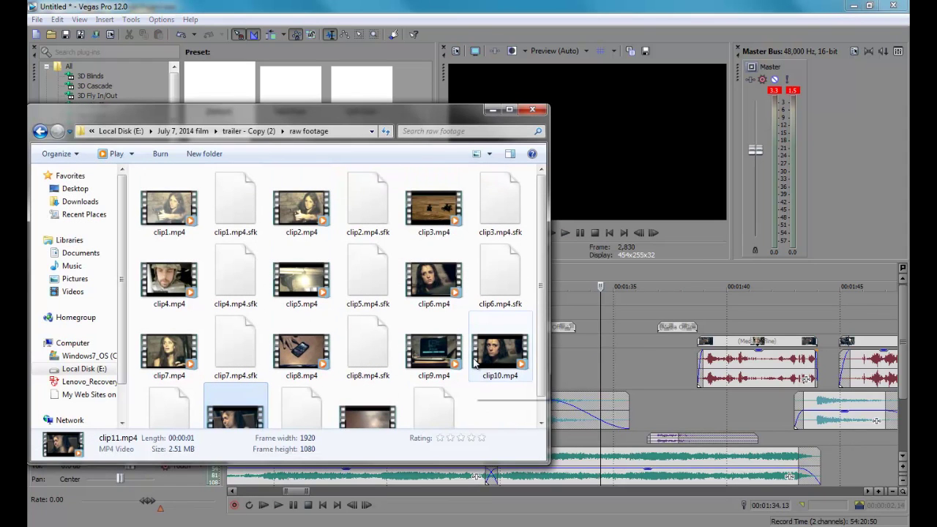
drag(146, 353, 594, 354)
scroll(586, 351, up, 5)
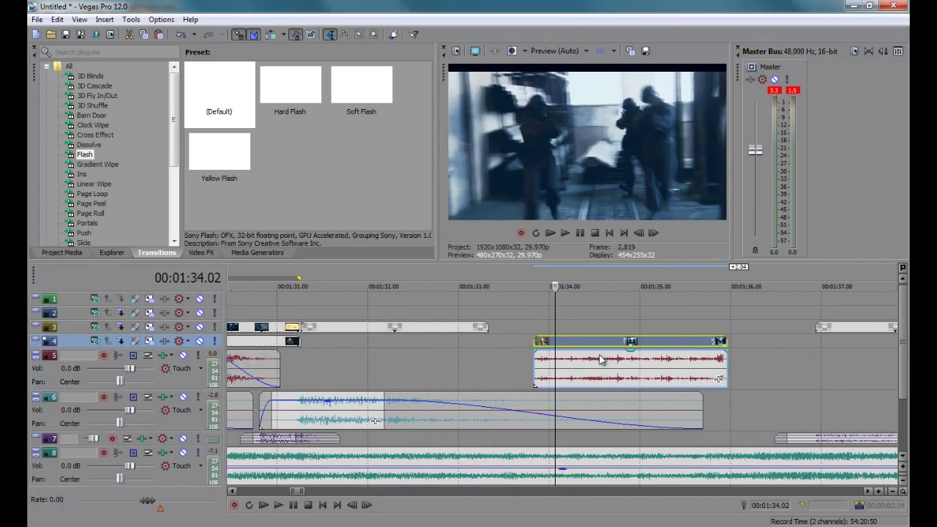
- Trim the new clip's start to 00:01:33.26, slide it 16 frames earlier against the end of the "While there is life" title, and play it
key(space)
click(534, 341)
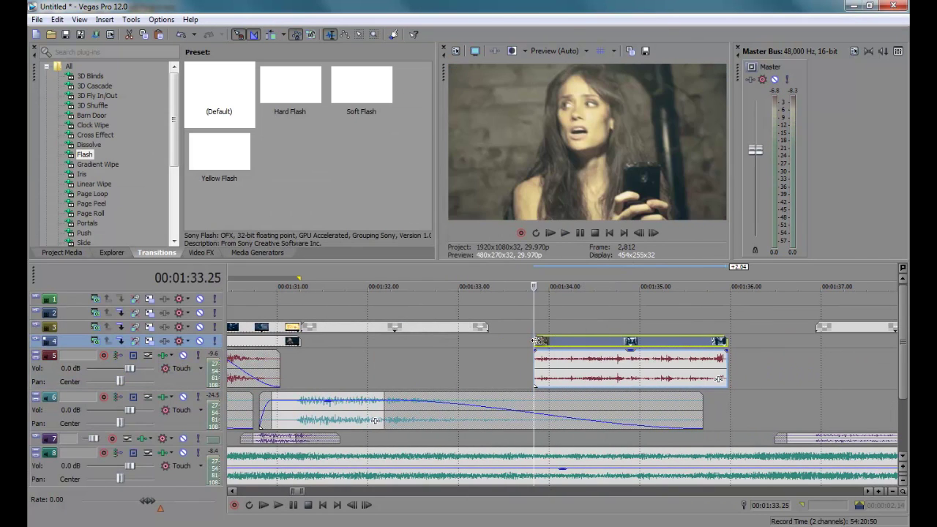
click(540, 341)
click(535, 341)
click(537, 341)
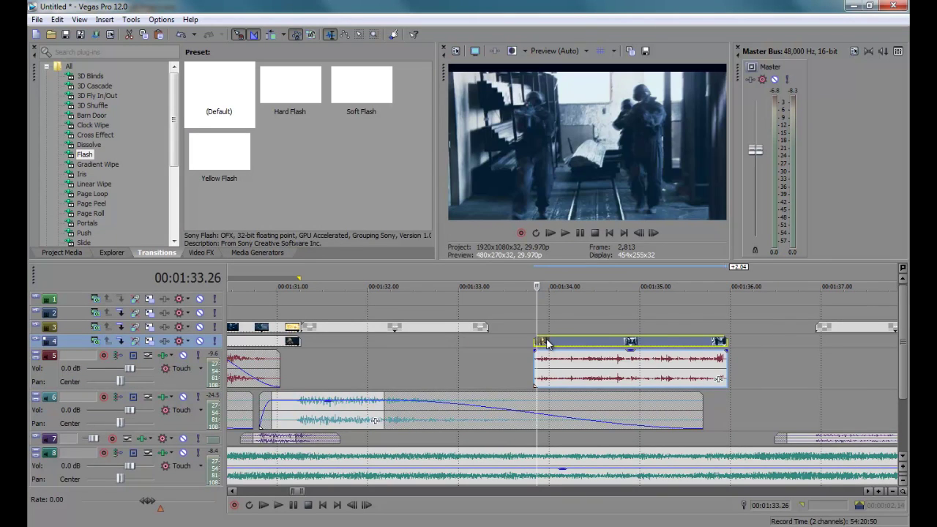
drag(537, 341, 483, 348)
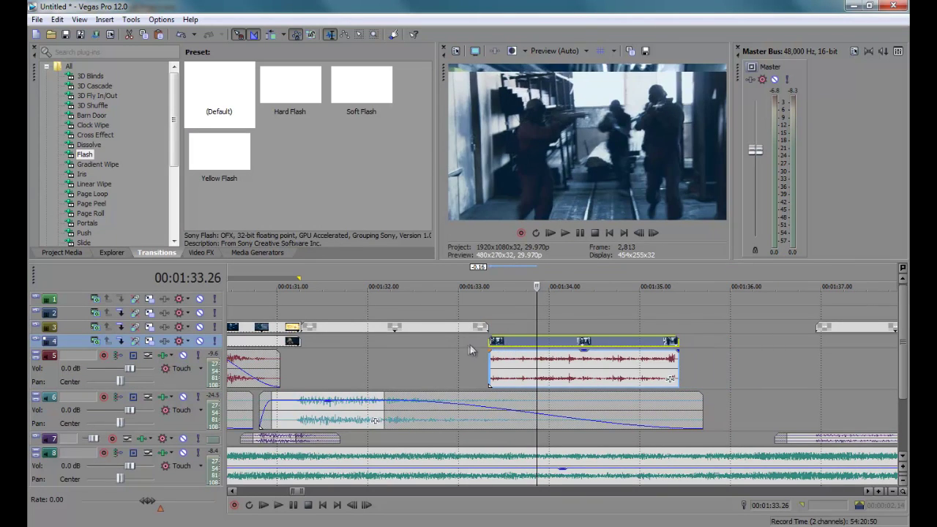
key(space)
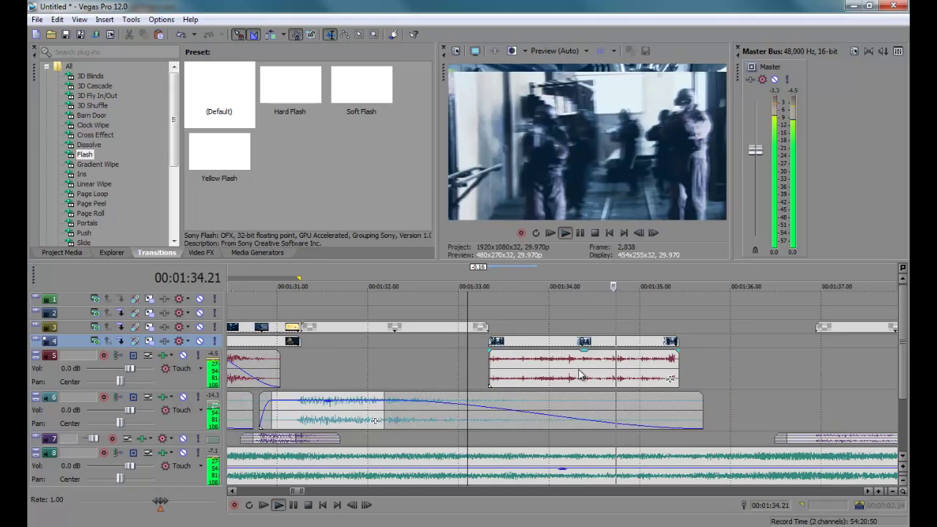
- Split the track 8 soundtrack at 00:01:34.09 and move the soldiers clip 1 second 15 frames later against the "There is hope" title
scroll(578, 373, up, 2)
scroll(578, 380, down, 3)
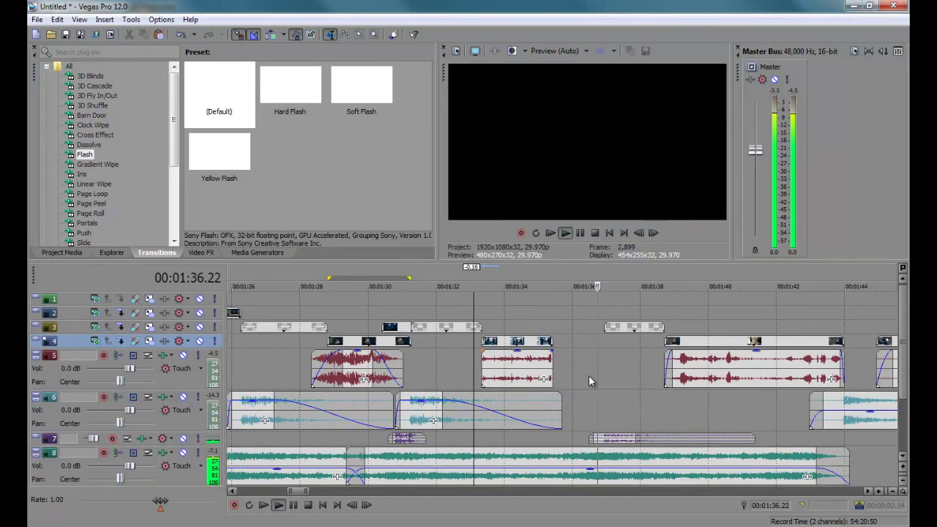
scroll(582, 368, right, 3)
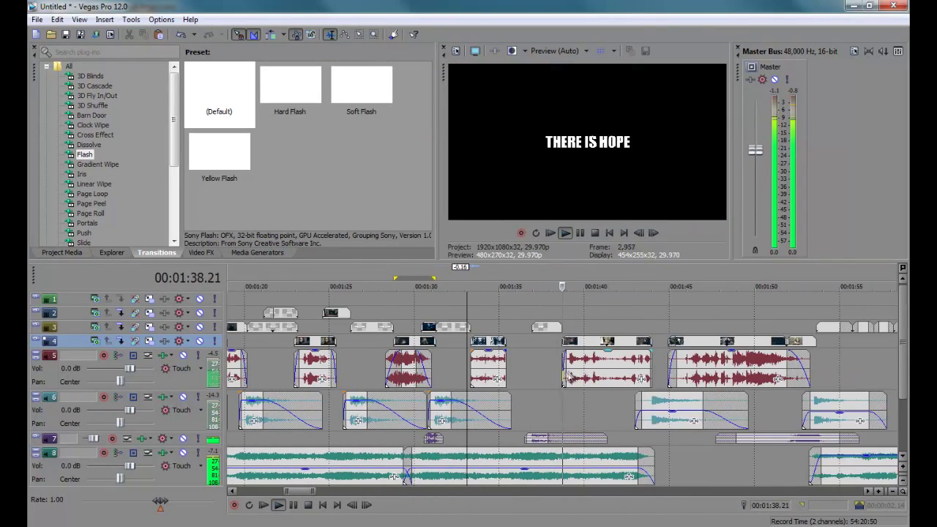
click(432, 466)
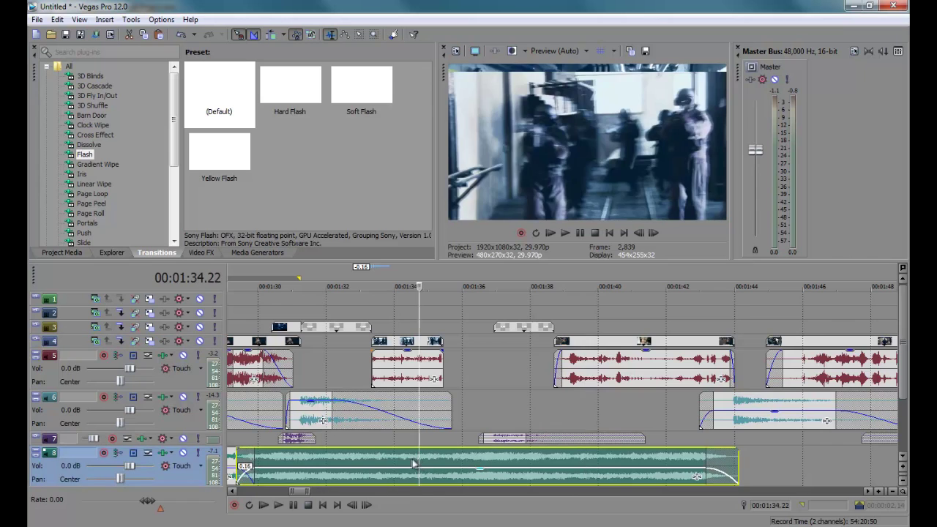
click(405, 464)
key(s)
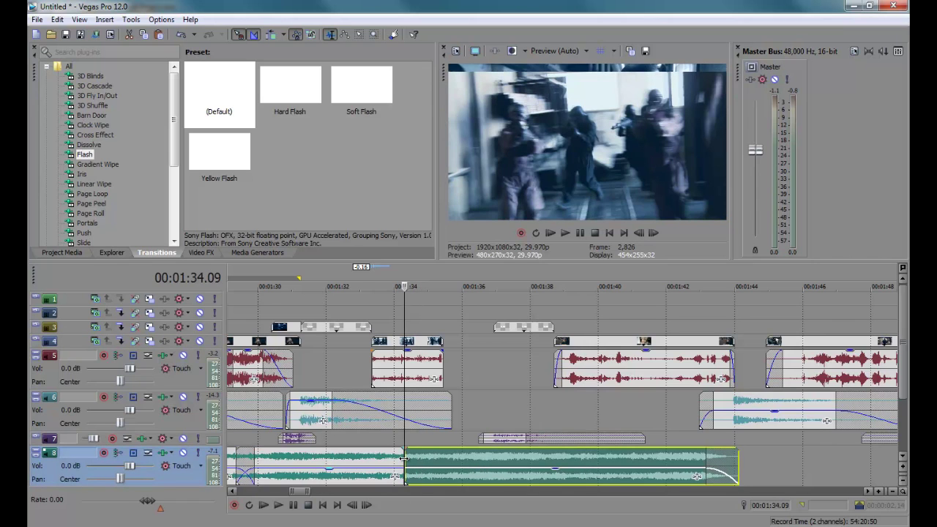
drag(422, 355, 473, 353)
- Select all events before the soundtrack split and shift them later, overlapping the later soundtrack part by 1 second 12 frames
scroll(459, 376, down, 3)
scroll(458, 375, down, 2)
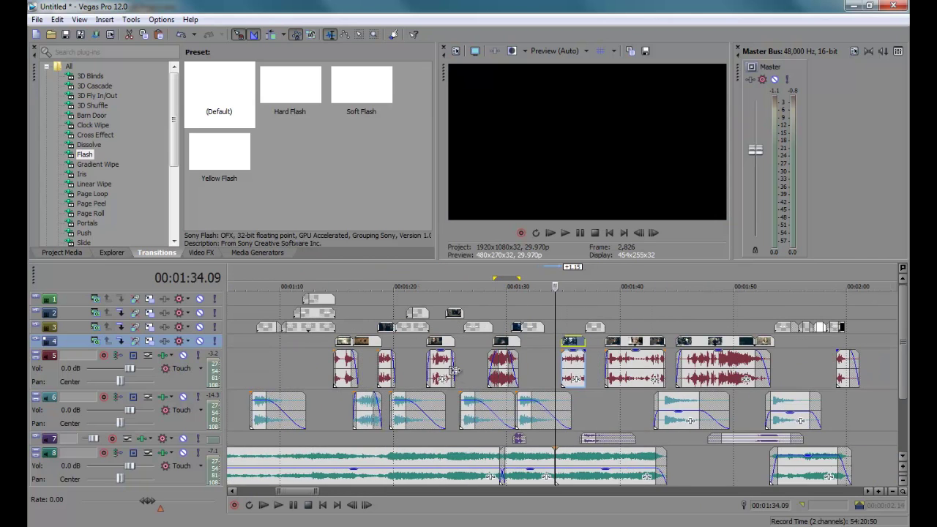
key(grave)
drag(243, 295, 561, 446)
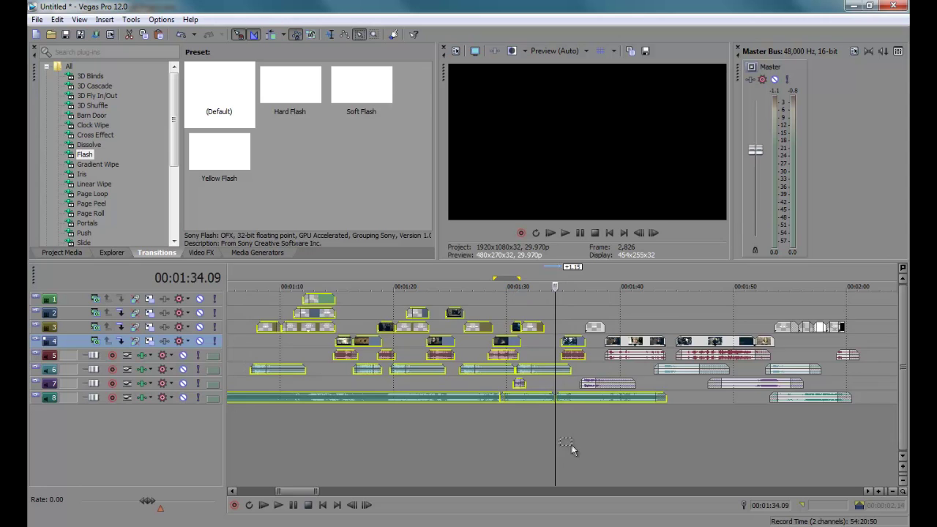
scroll(573, 445, up, 3)
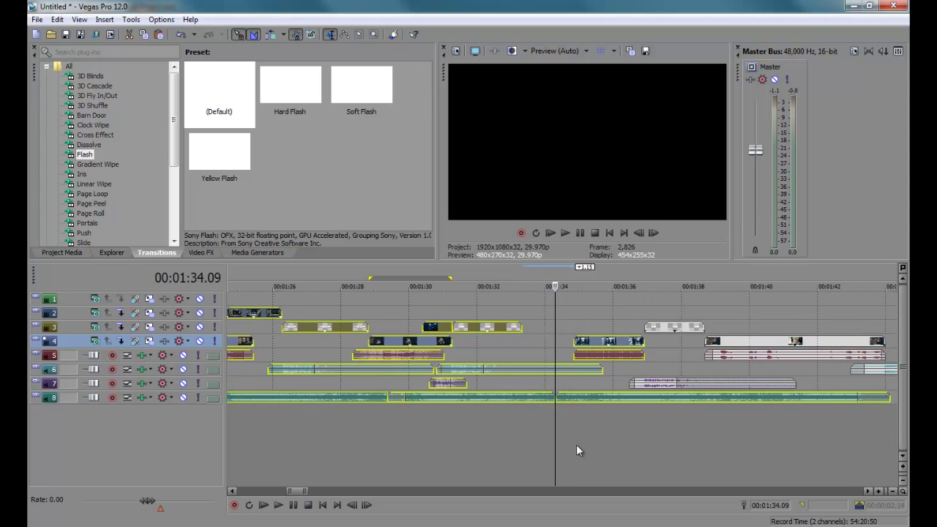
ctrl+click(598, 397)
ctrl+click(601, 341)
drag(494, 324, 515, 327)
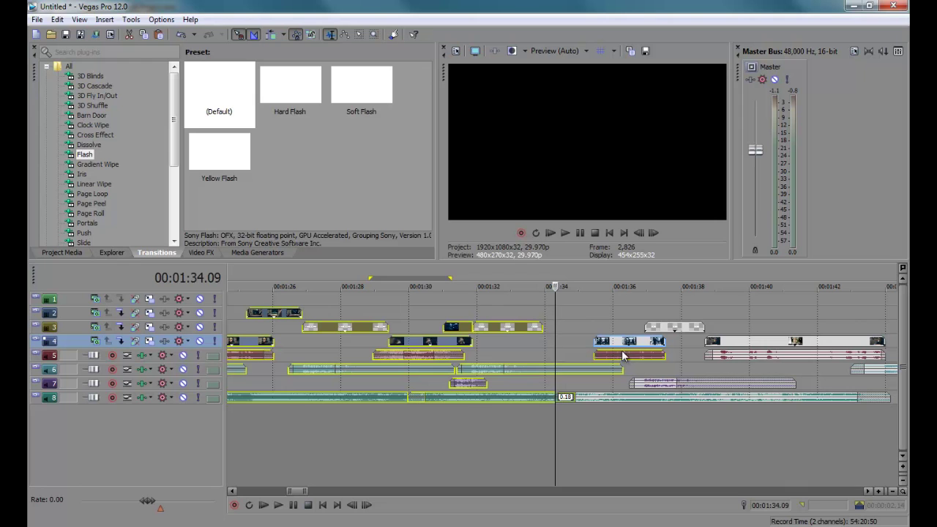
drag(519, 327, 547, 335)
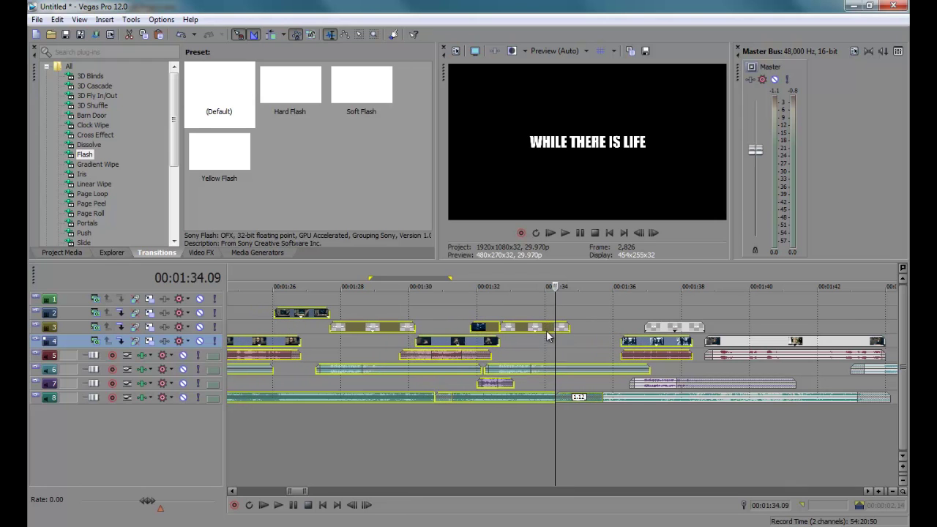
- Move the soldiers clip back against the "There is hope" title, then shift all earlier events later to meet the clip's start and play
click(648, 359)
drag(648, 359, 593, 349)
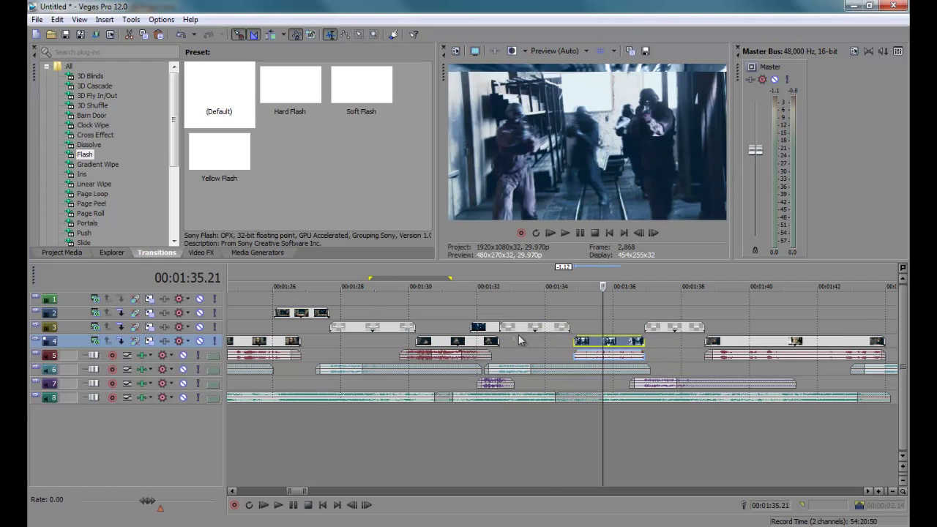
scroll(524, 341, down, 6)
drag(303, 300, 566, 442)
scroll(566, 443, up, 8)
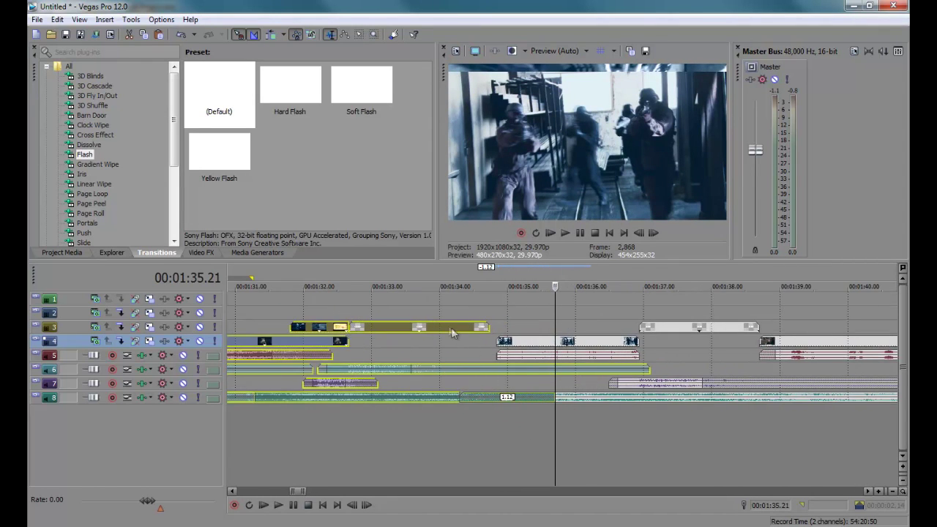
drag(451, 333, 459, 331)
click(470, 348)
key(space)
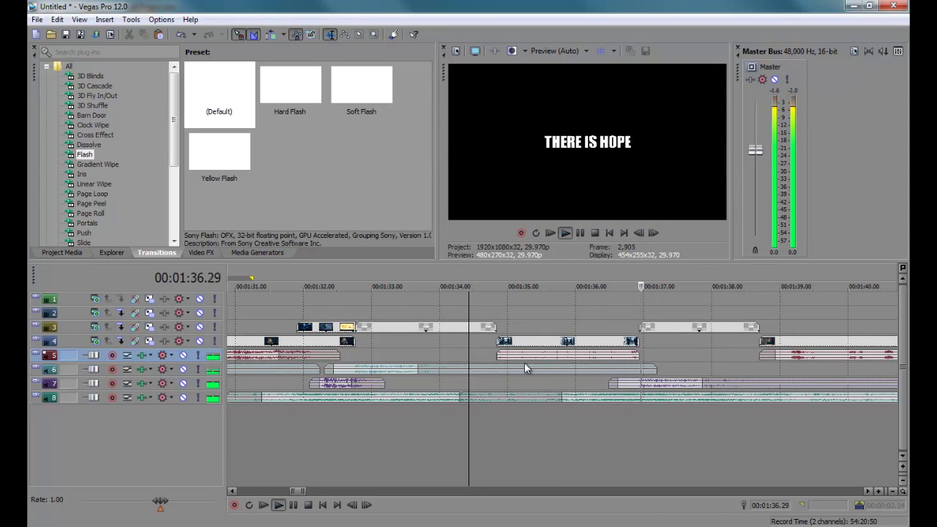
- Trim the track 8 soundtrack overlap to a 14-frame crossfade ending at 00:01:35.18 and play into the "There is hope" title
drag(561, 398, 542, 398)
click(562, 425)
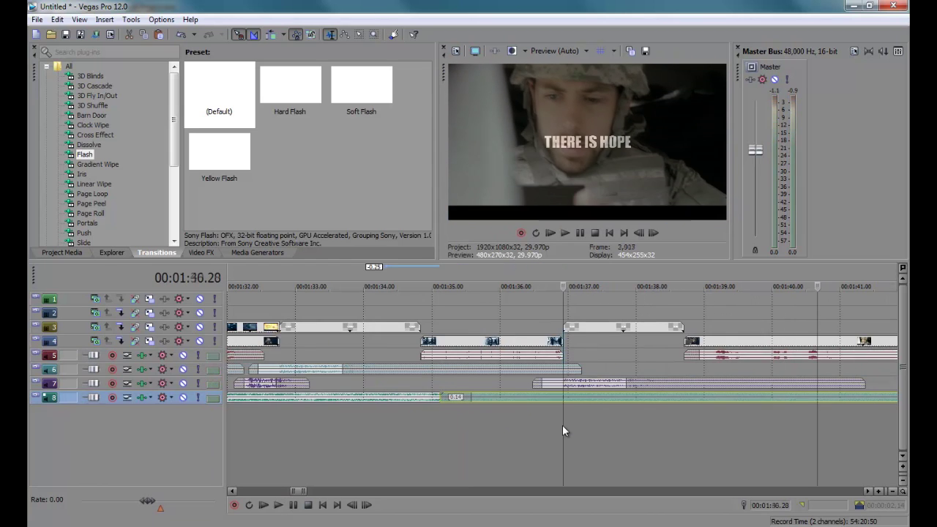
key(space)
scroll(560, 425, down, 2)
click(522, 424)
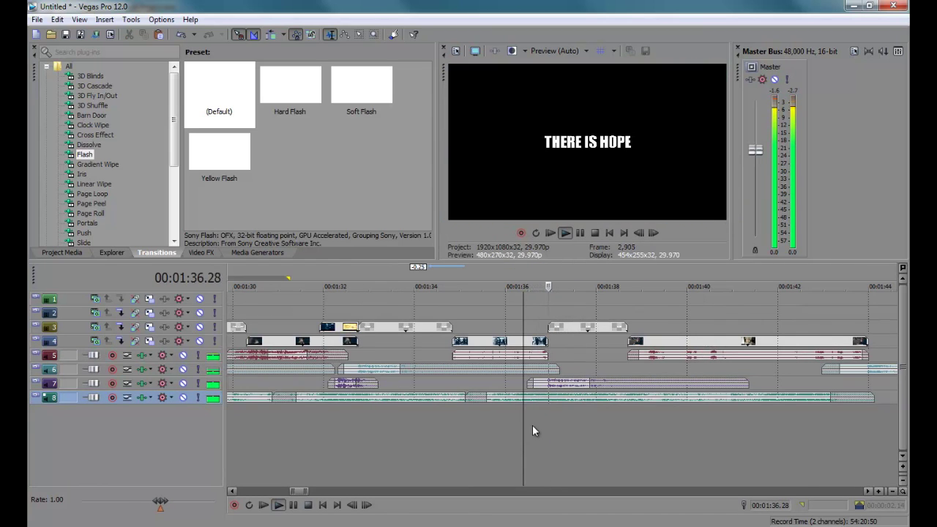
key(space)
- Move the "There is hope" title to start at 00:01:37.06, shift its track 7 sound 7 frames later, and play
scroll(531, 417, up, 2)
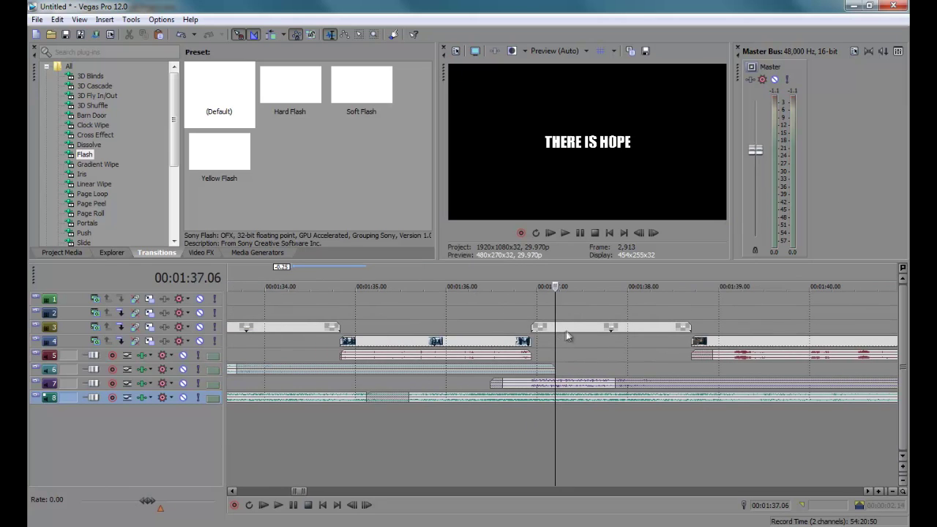
drag(570, 326, 593, 330)
click(582, 382)
scroll(499, 426, down, 1)
key(space)
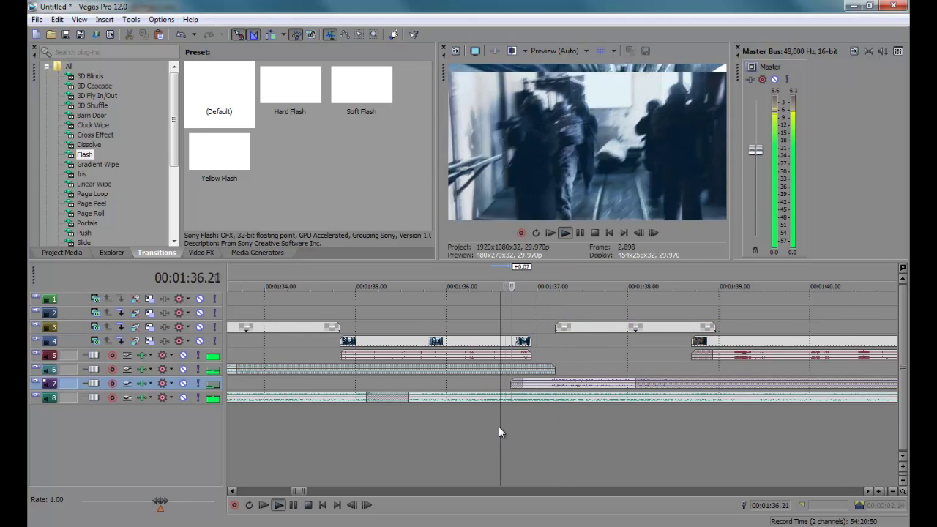
- Trim the end of the "There is hope" title to the start of the following track 4 clip and play it back
scroll(499, 424, down, 1)
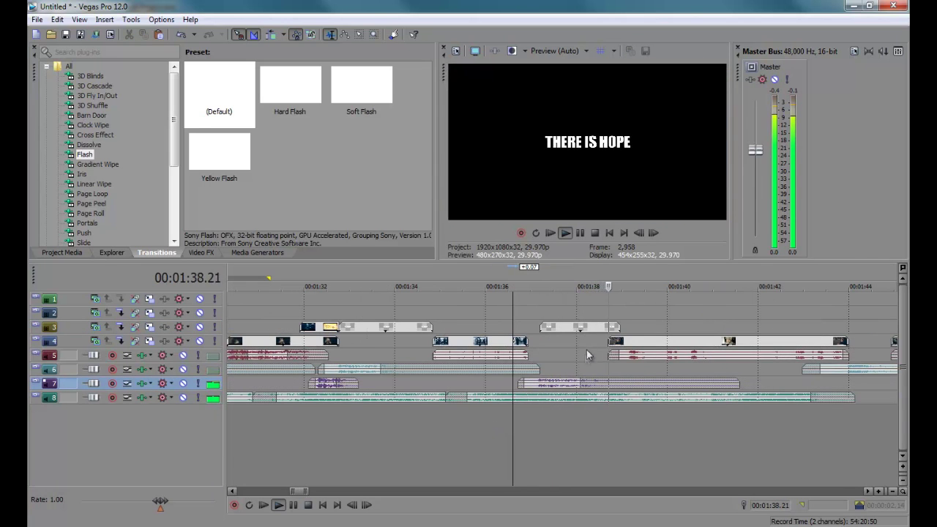
drag(619, 331, 608, 330)
click(528, 329)
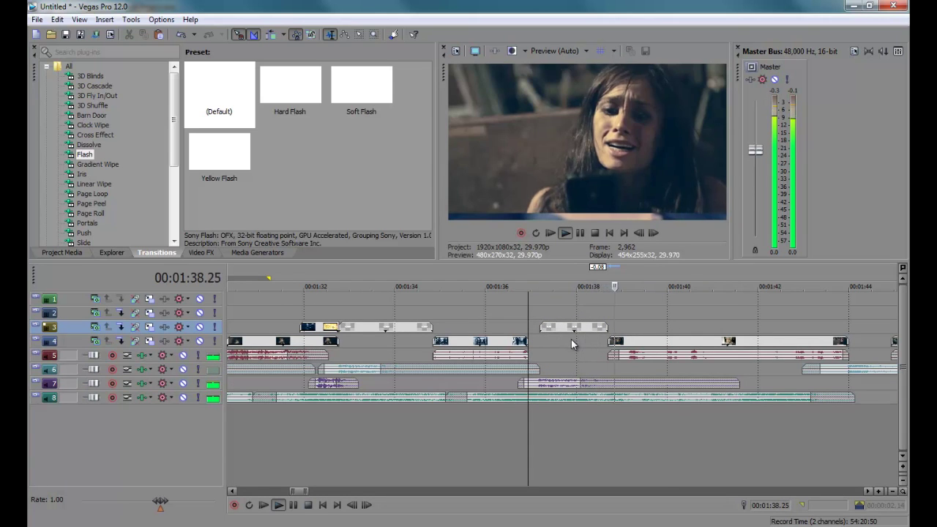
- Slide the later soundtrack part 1 second 5 frames later, play its ending, and shift it back 5 frames
click(757, 397)
drag(757, 397, 811, 397)
click(808, 421)
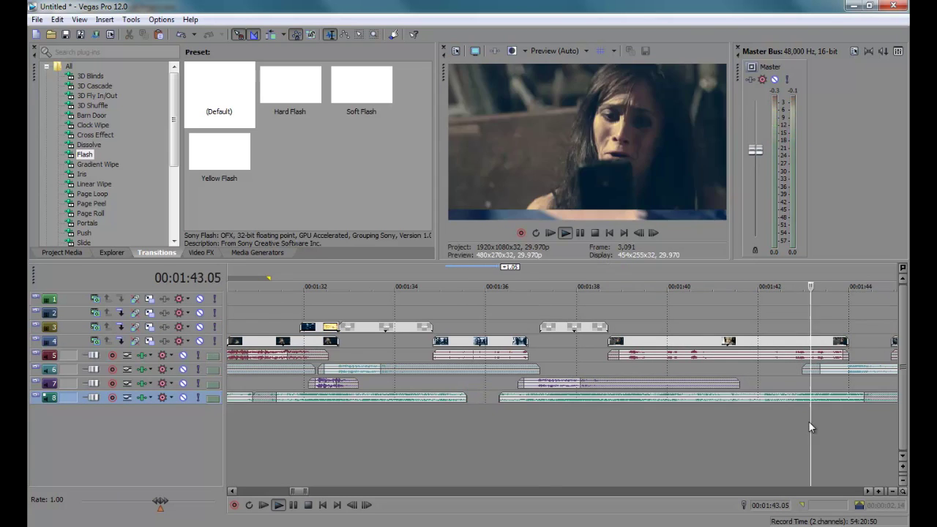
scroll(605, 407, down, 1)
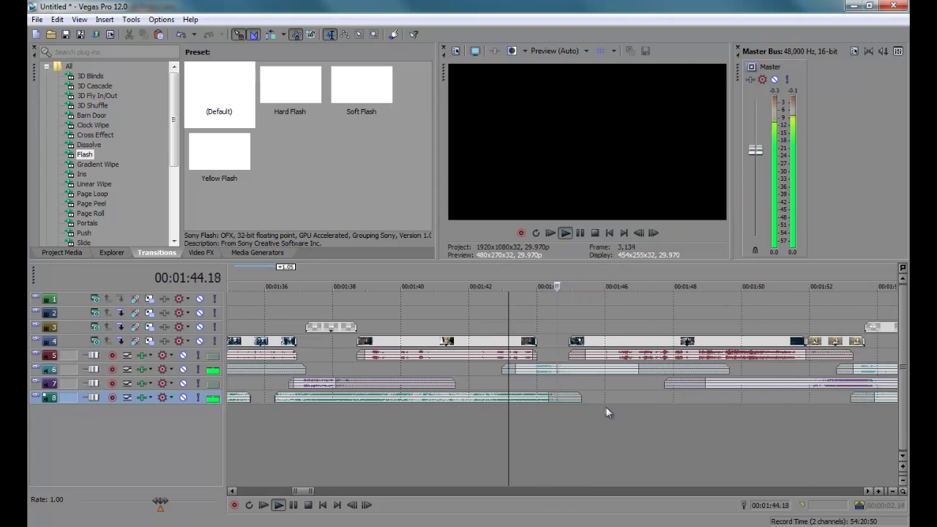
click(521, 402)
click(523, 420)
scroll(523, 419, up, 1)
scroll(523, 421, down, 2)
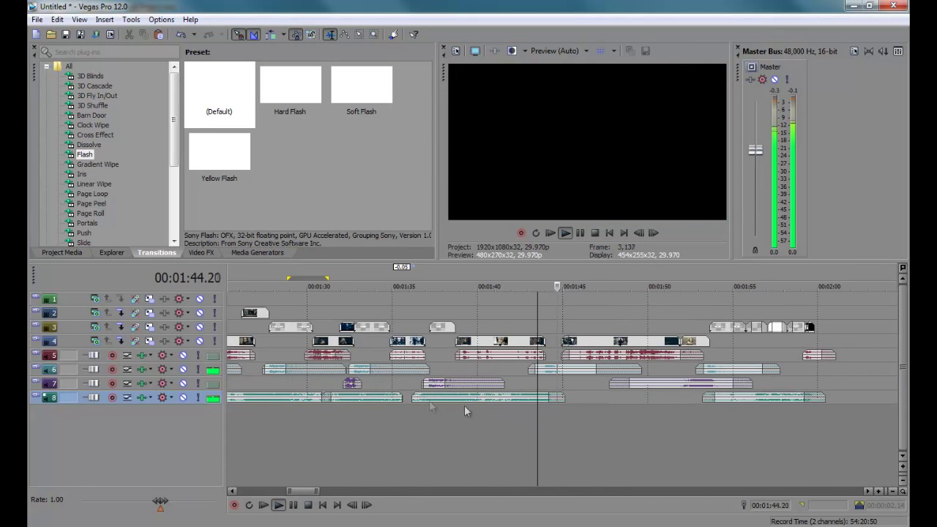
- Close the soundtrack gap near 00:01:35.18 by extending the later part's start into a 9-frame crossfade
click(399, 380)
scroll(400, 380, up, 2)
drag(589, 397, 532, 404)
scroll(532, 404, down, 2)
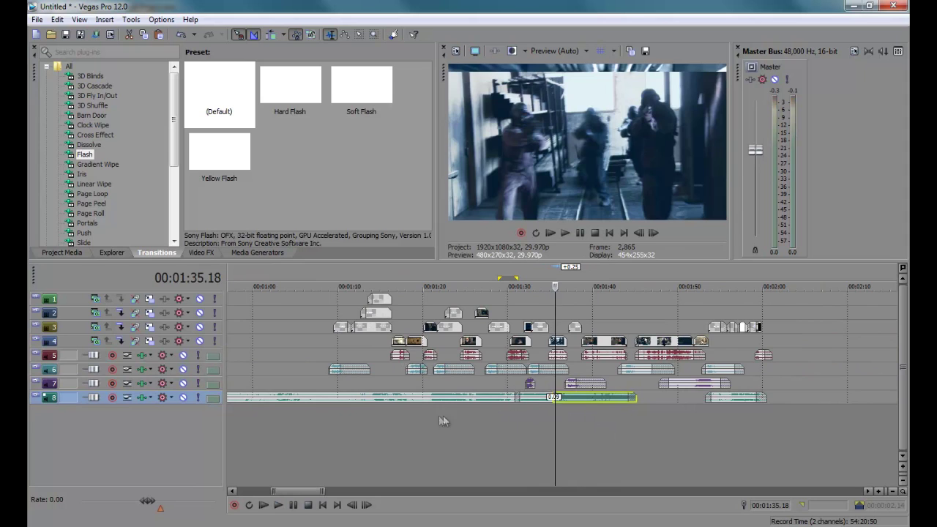
- Review the arrangement of titles, impact sounds, clips and soundtrack joins between 00:01:10 and 00:01:31
click(433, 388)
scroll(433, 389, up, 2)
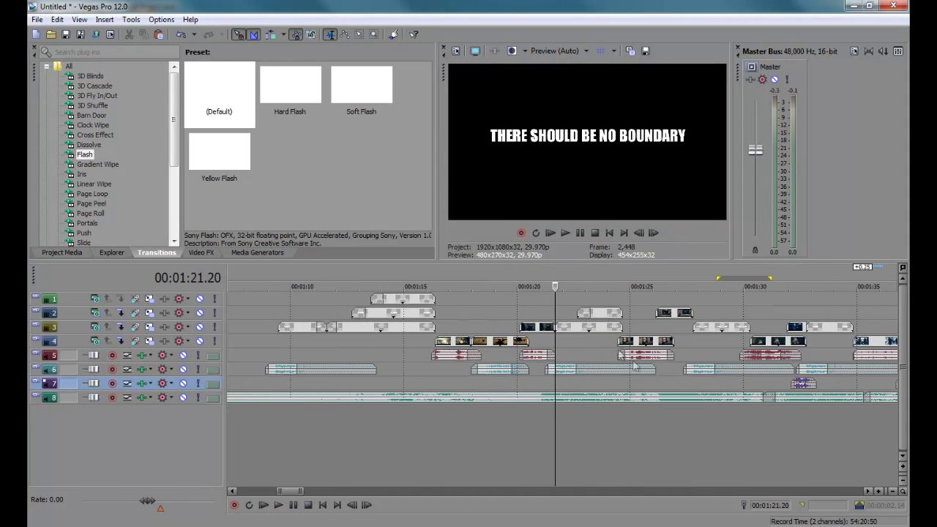
click(770, 382)
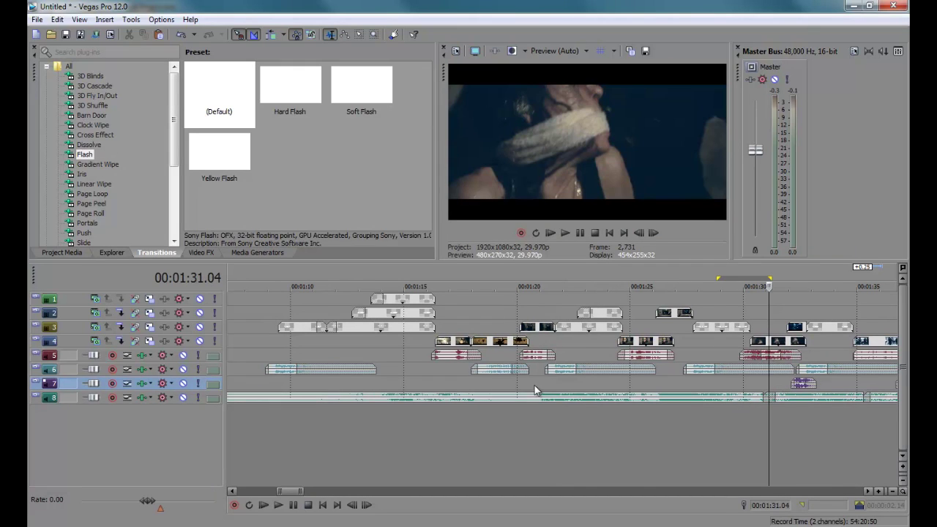
scroll(815, 364, down, 2)
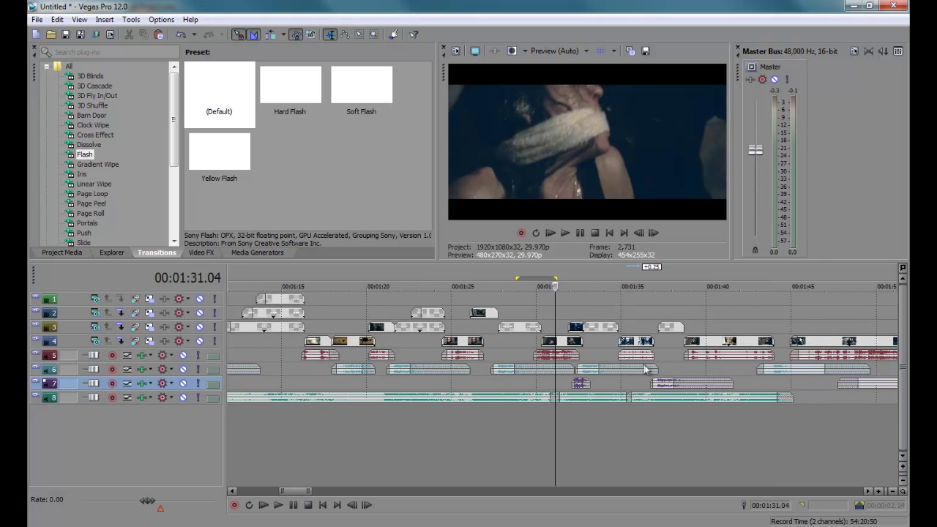
click(278, 369)
scroll(279, 369, down, 2)
click(510, 315)
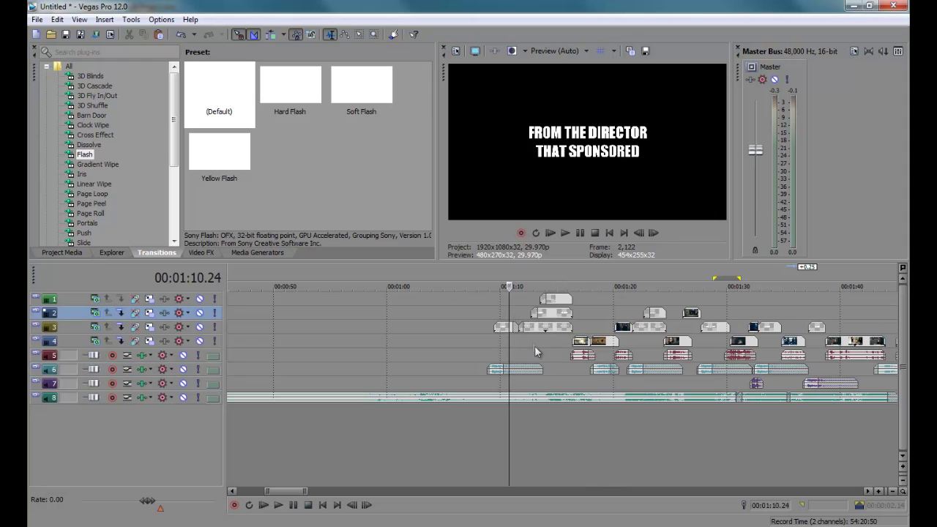
drag(603, 298, 460, 315)
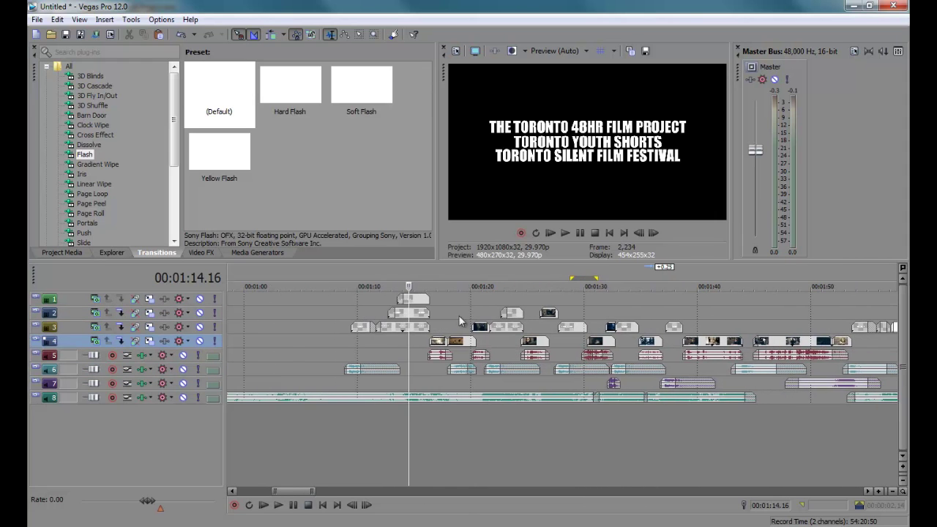
- Review the titles and footage clips placed between 00:01:14 and 00:01:27
click(439, 322)
scroll(439, 322, up, 2)
drag(684, 287, 606, 289)
click(514, 318)
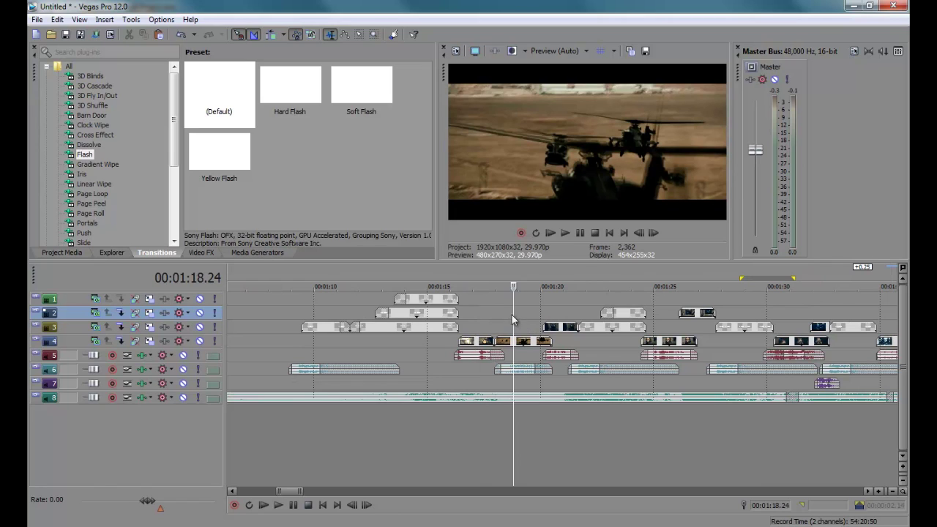
click(552, 308)
scroll(634, 301, right, 3)
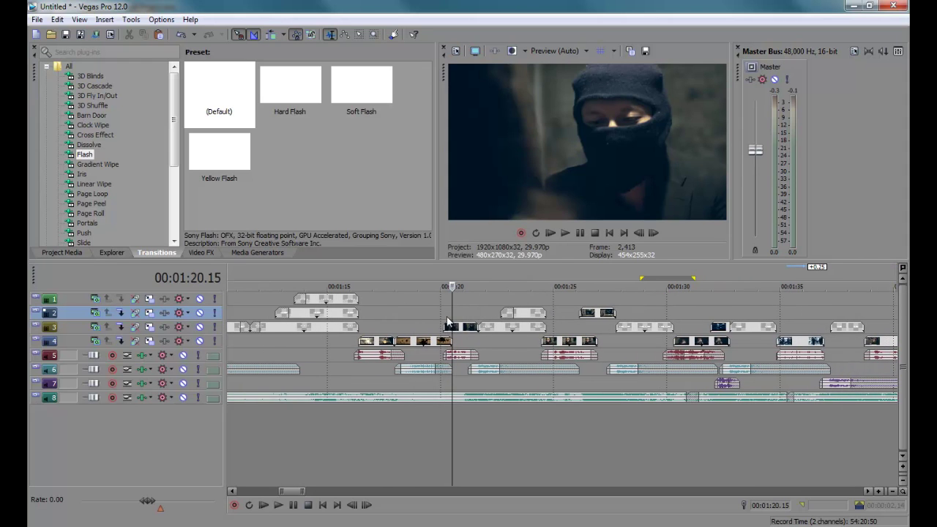
click(560, 316)
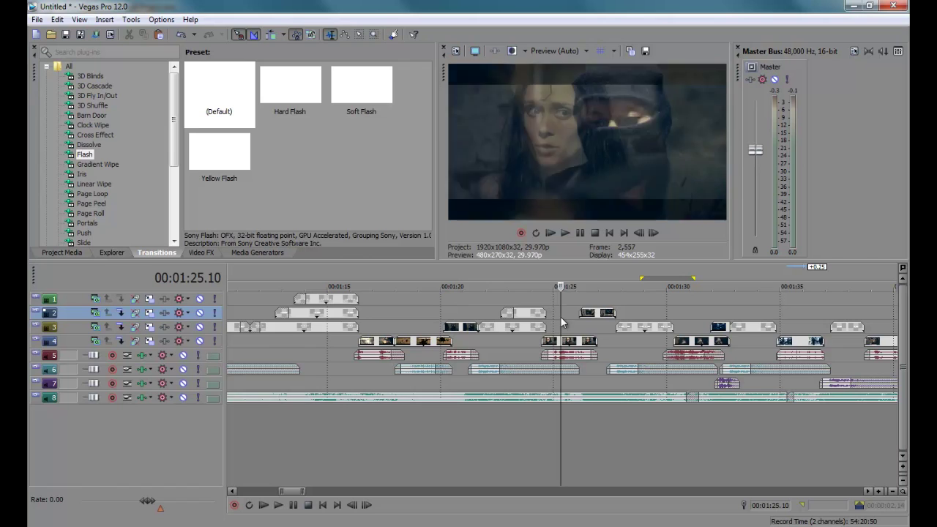
click(518, 337)
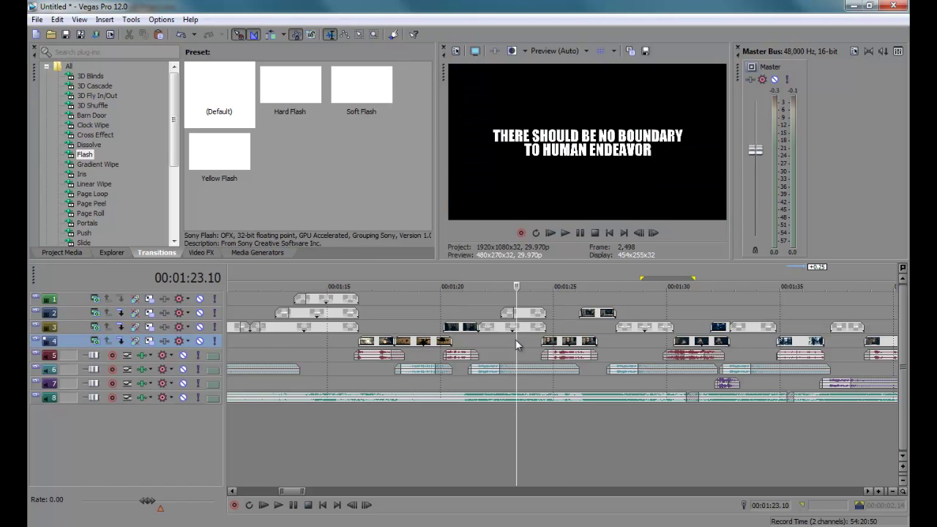
click(564, 304)
click(591, 296)
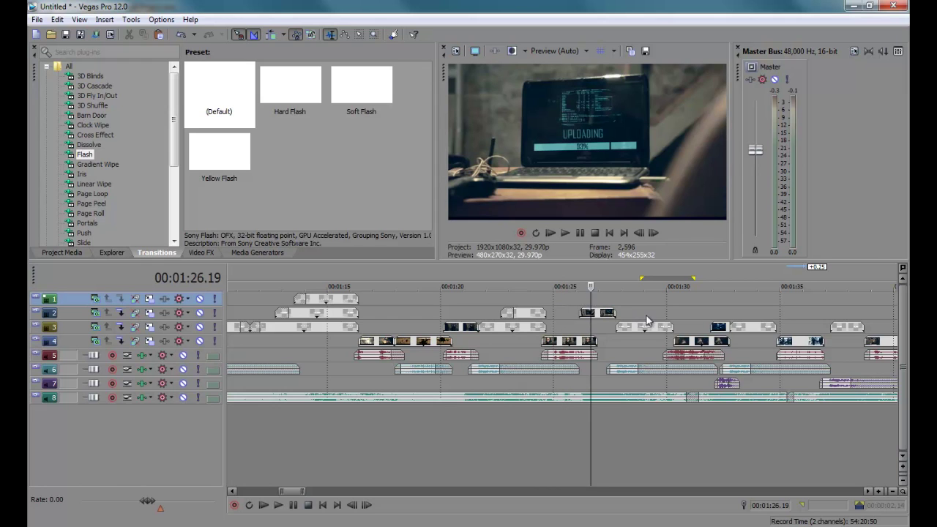
- Review the alternation of titles and footage clips between 00:01:28 and 00:01:36
drag(661, 287, 529, 278)
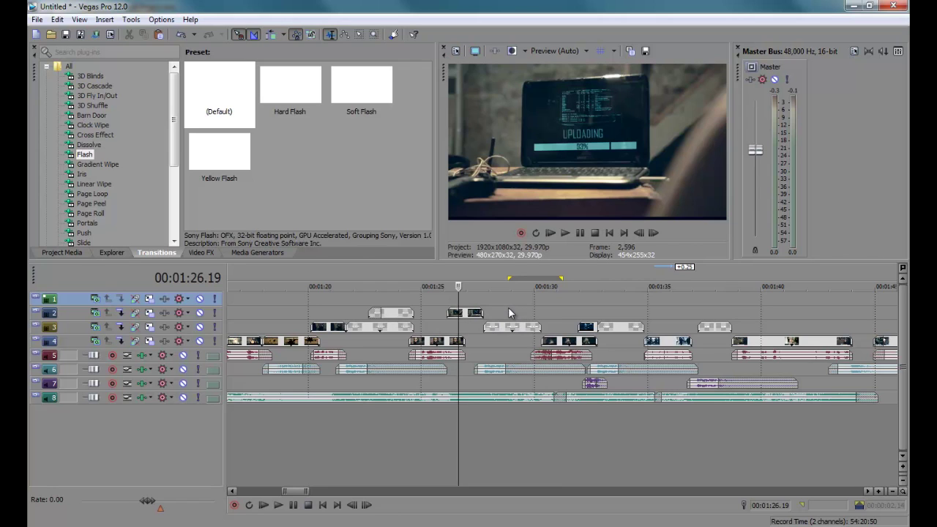
click(509, 308)
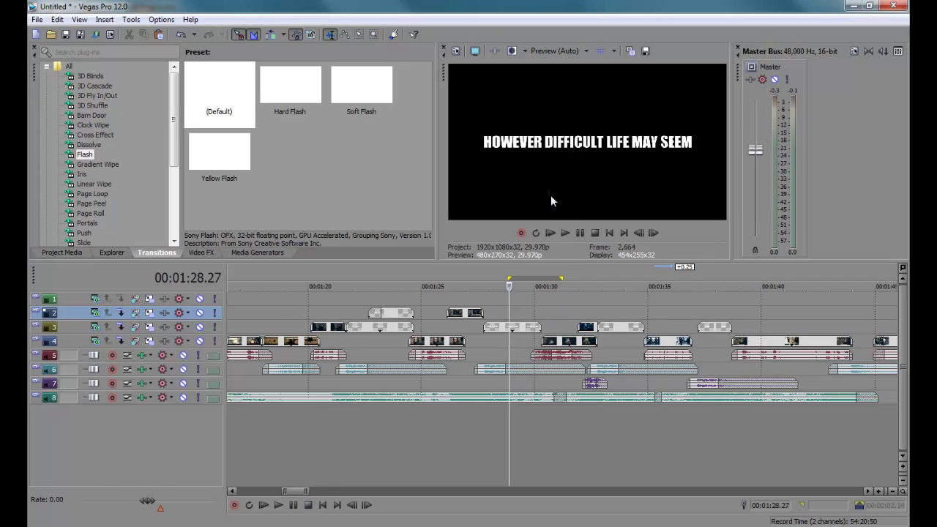
click(556, 318)
key(space)
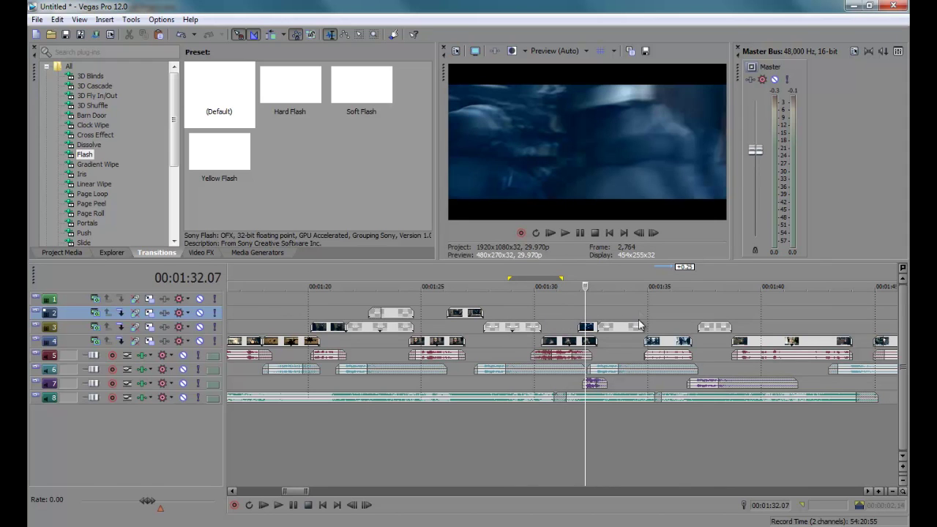
drag(653, 290, 539, 303)
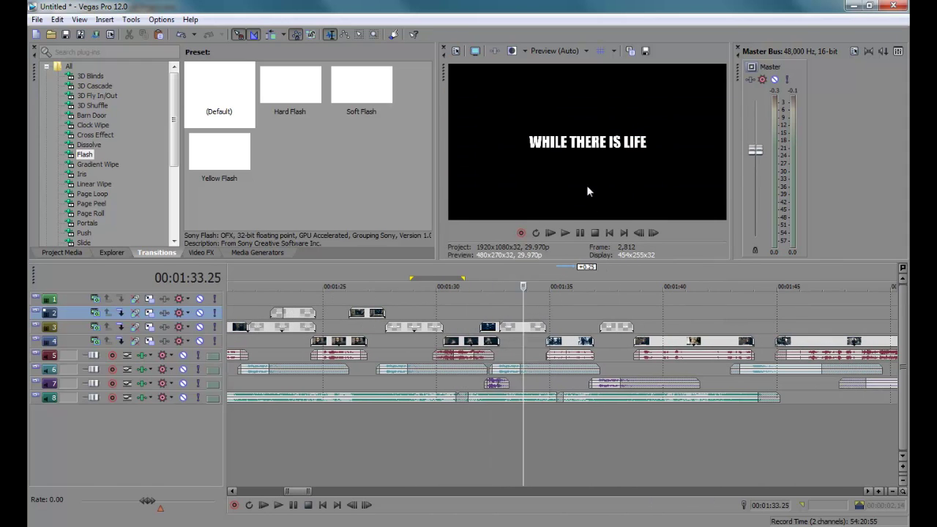
click(562, 315)
click(569, 315)
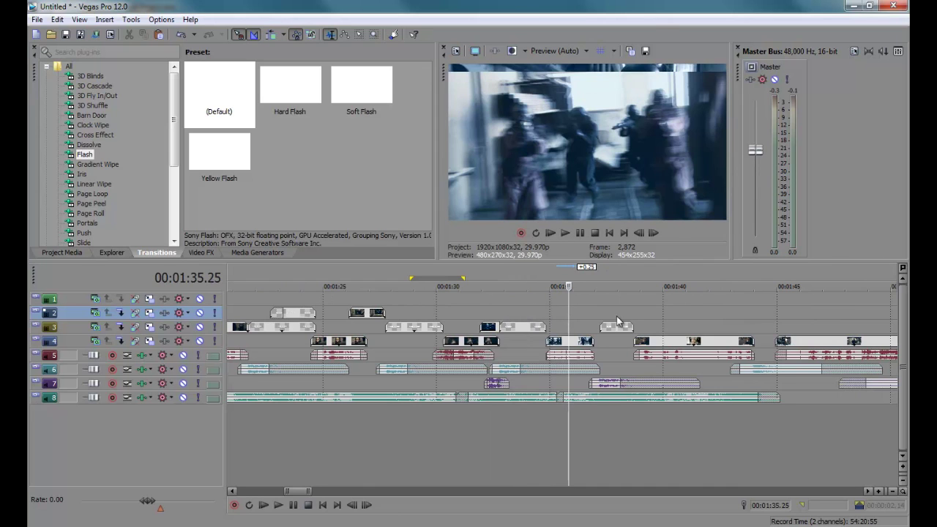
key(space)
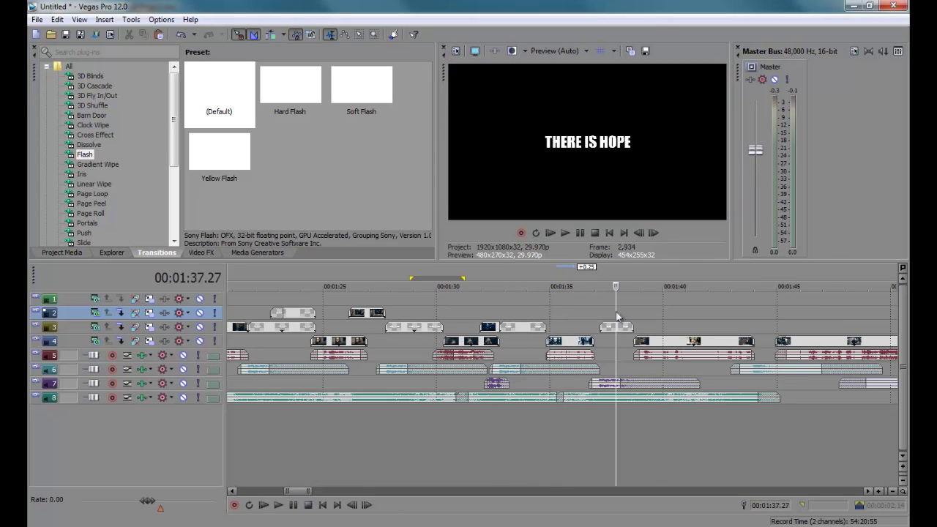
- Review the sequence from the "There is hope" title through the longer clips to the closing title and credits
click(723, 316)
click(731, 315)
drag(761, 289, 537, 322)
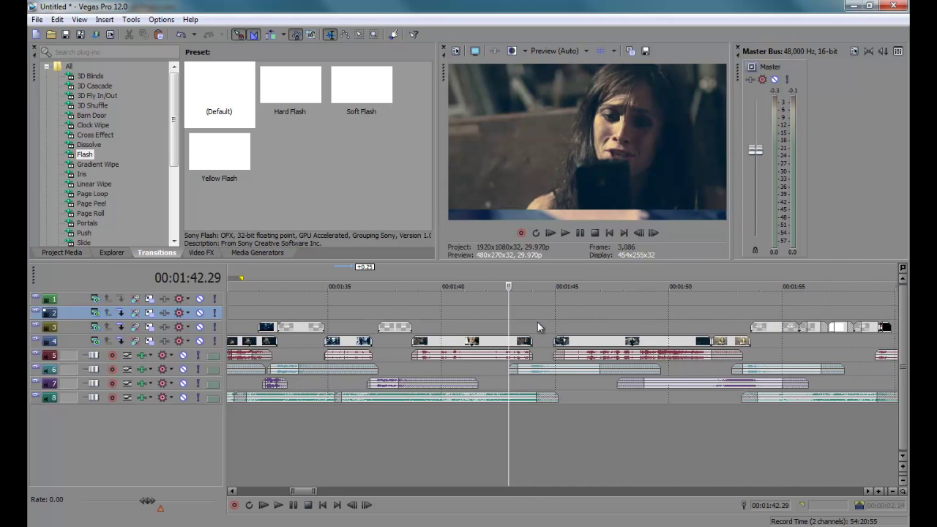
click(538, 321)
click(576, 323)
click(612, 329)
click(661, 330)
click(681, 329)
drag(725, 290, 585, 315)
click(585, 315)
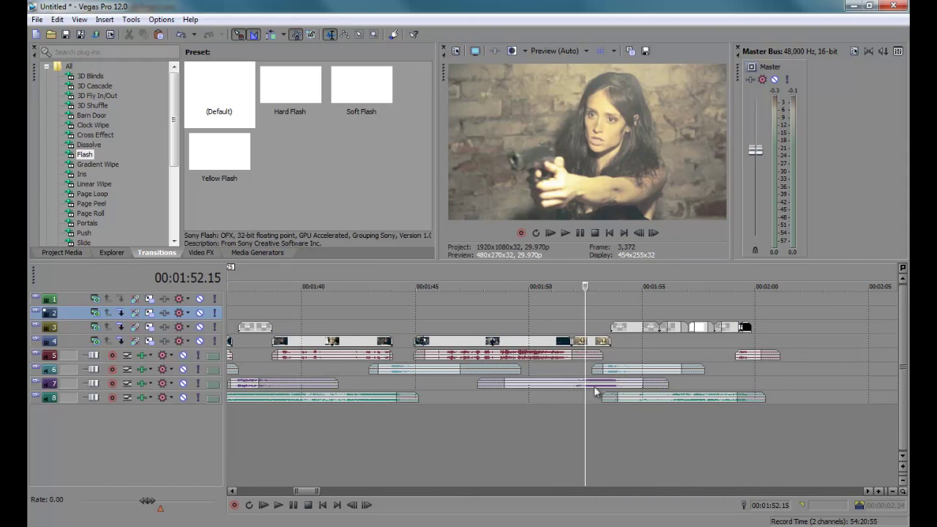
click(625, 350)
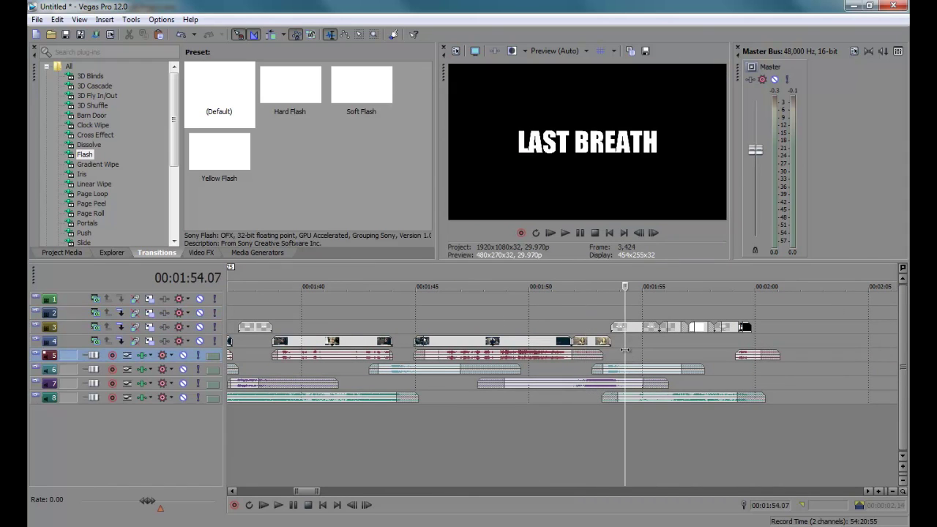
click(700, 341)
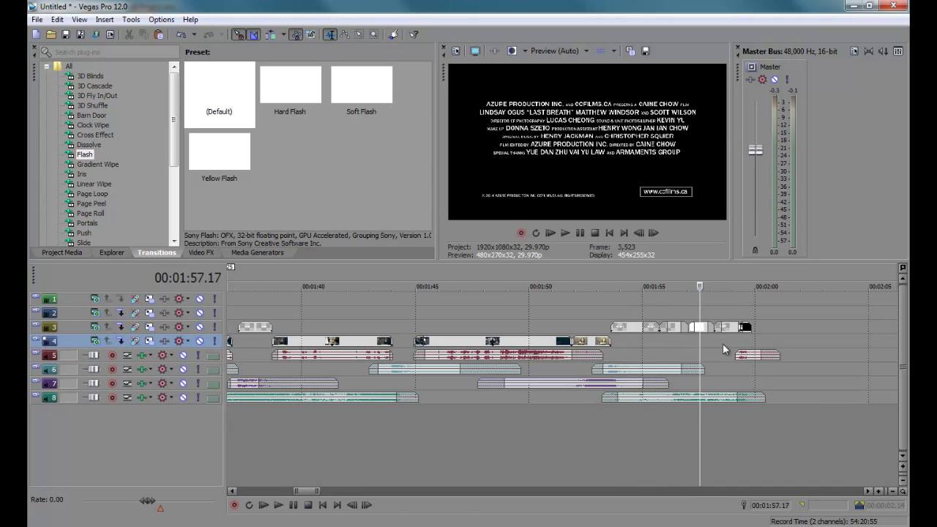
key(space)
- Compare the spacing of clips, titles and sound effects around 00:01:35 and 00:01:36 with the rest of the trailer
scroll(460, 337, down, 3)
scroll(380, 290, left, 3)
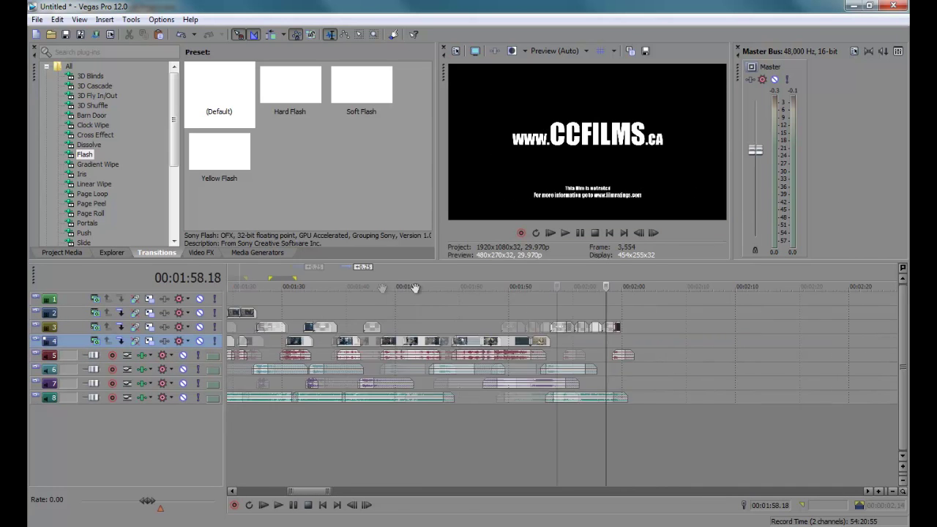
click(457, 325)
scroll(462, 329, up, 3)
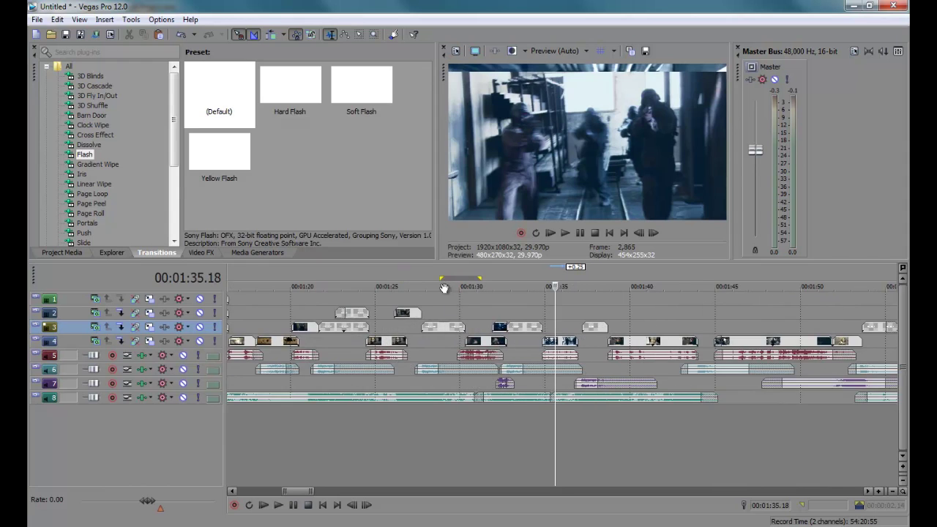
scroll(586, 285, down, 2)
scroll(585, 285, left, 2)
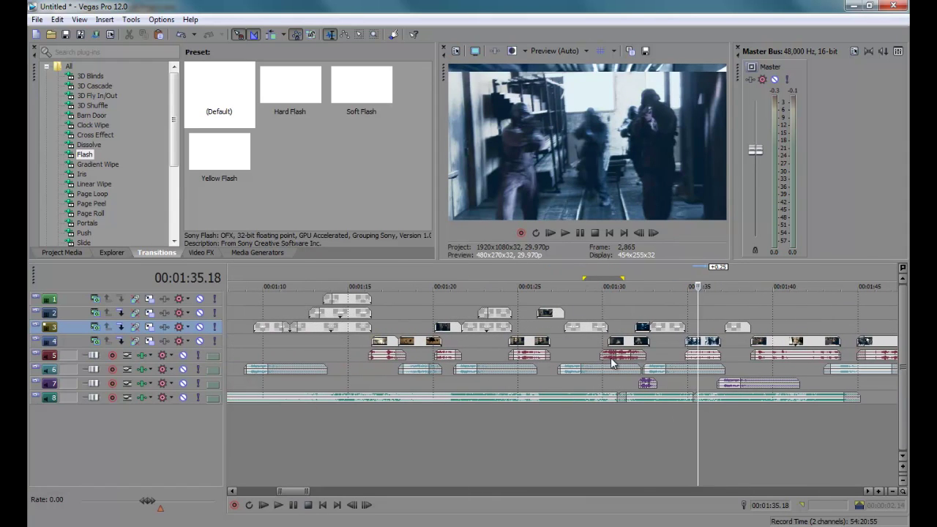
click(730, 341)
scroll(707, 340, up, 2)
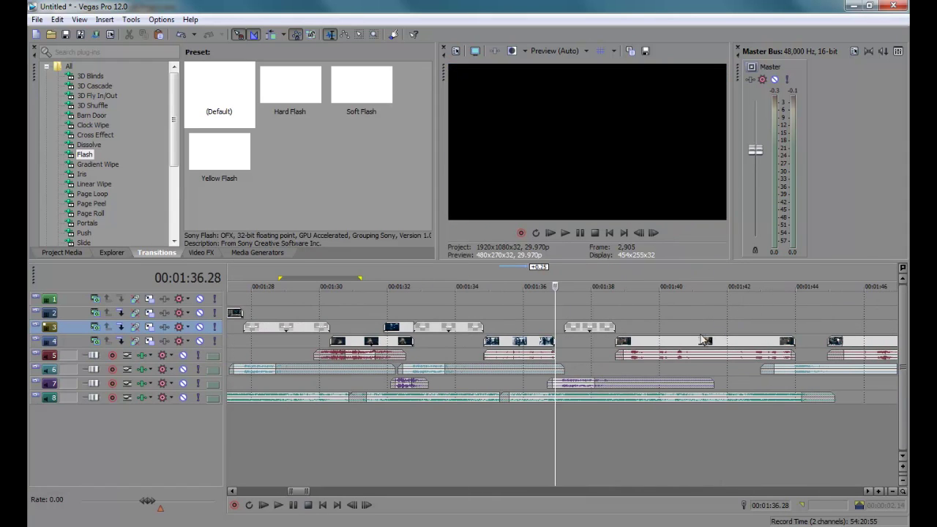
scroll(576, 354, down, 2)
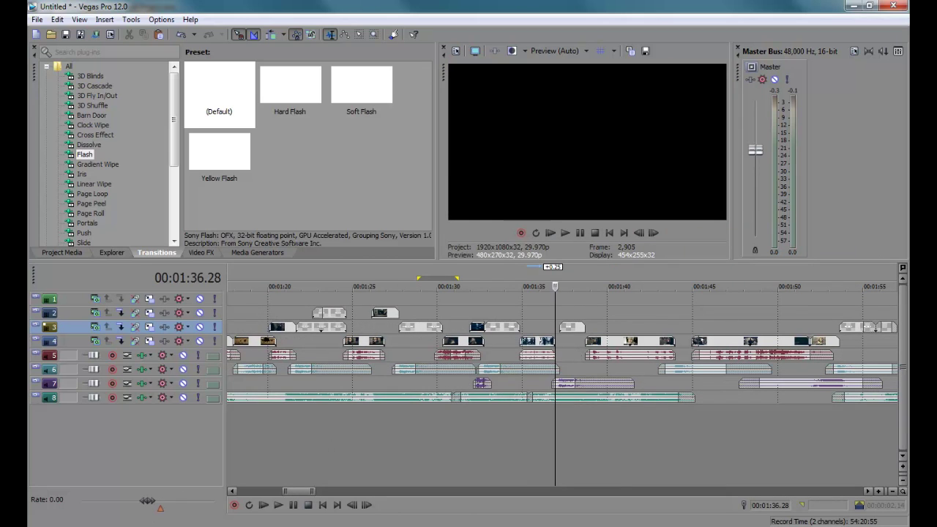
key(alt+Tab)
scroll(448, 405, down, 1)
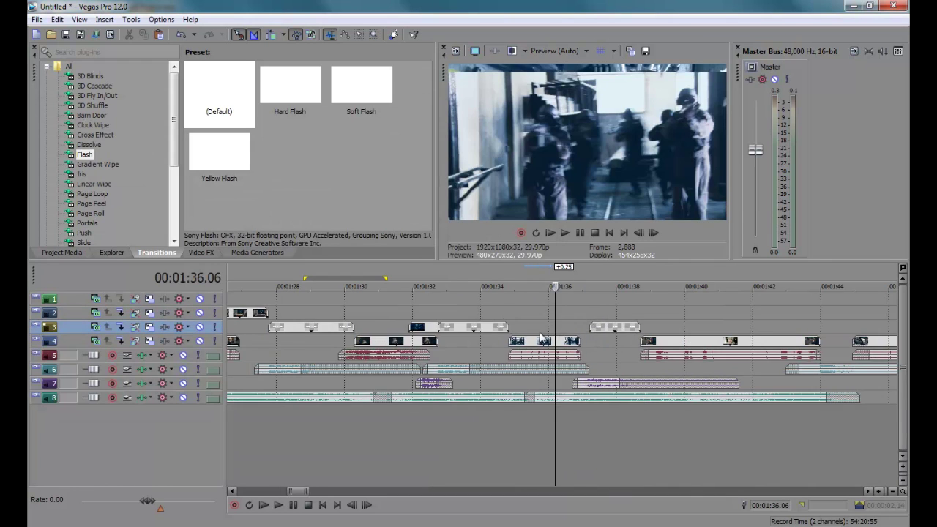
- Examine the section leading up to 00:01:35 and the soundtrack part between its joins at 00:01:31 and 00:01:35
scroll(543, 338, down, 5)
drag(249, 295, 544, 423)
scroll(561, 438, up, 5)
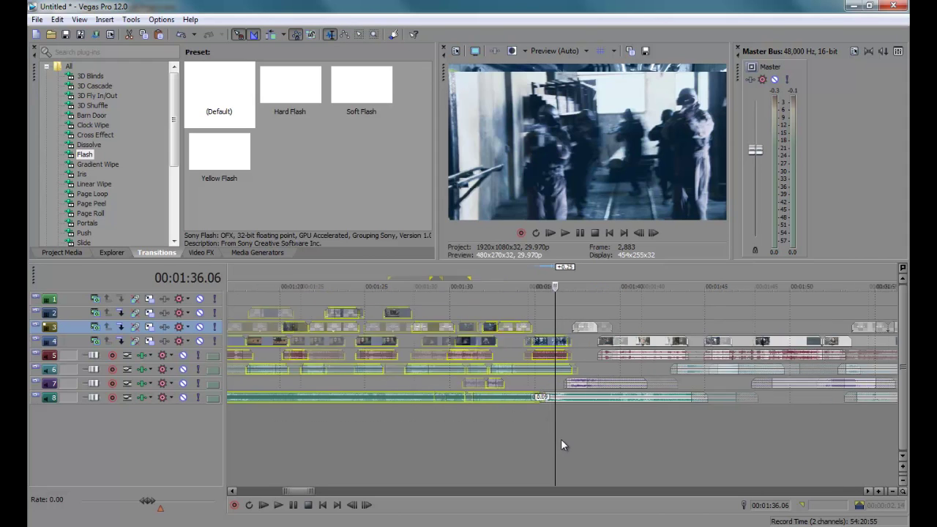
drag(529, 347, 545, 357)
click(538, 388)
scroll(538, 388, down, 2)
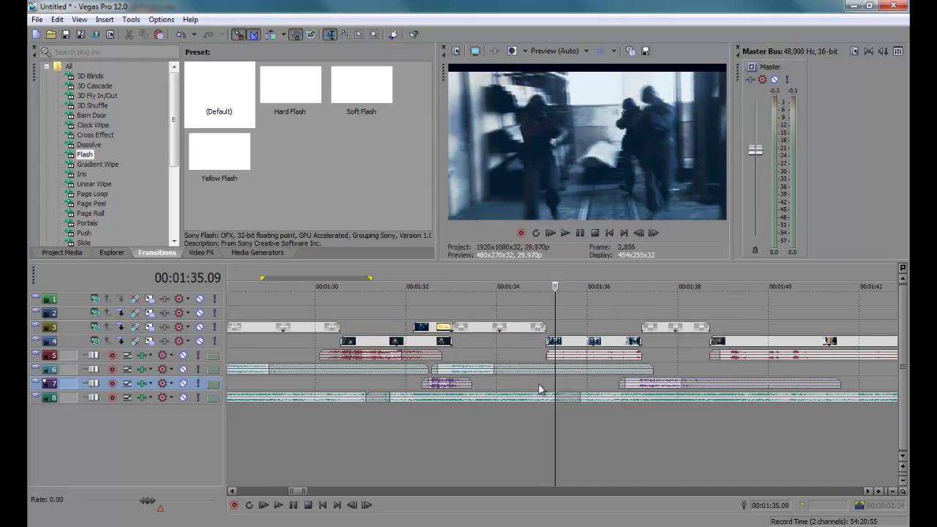
scroll(569, 386, up, 2)
click(581, 397)
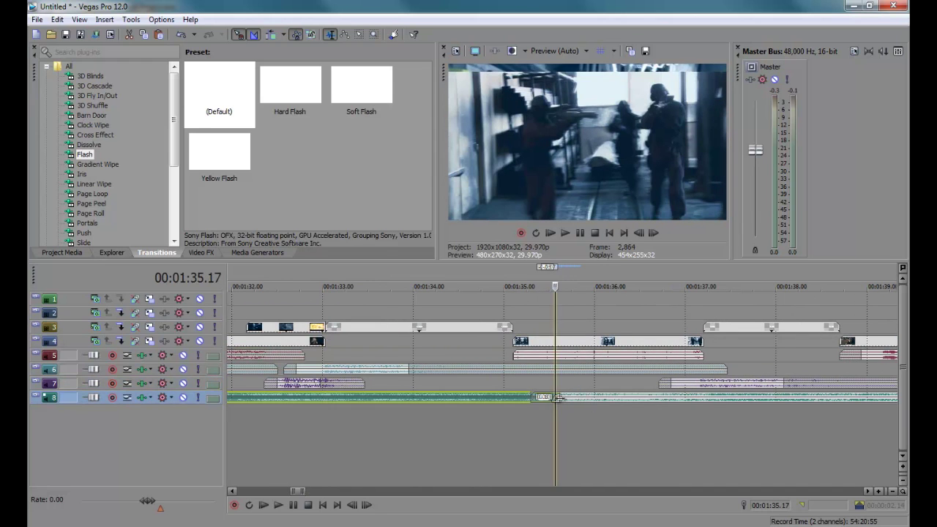
scroll(578, 397, down, 5)
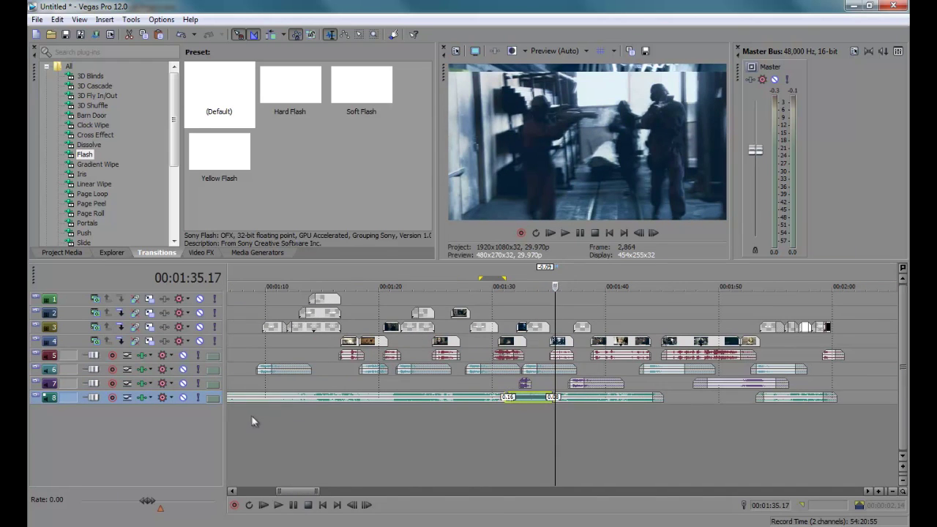
- Play the trailer from about 00:01:08 and enlarge track 8 to show the soundtrack's waveform
click(251, 417)
key(space)
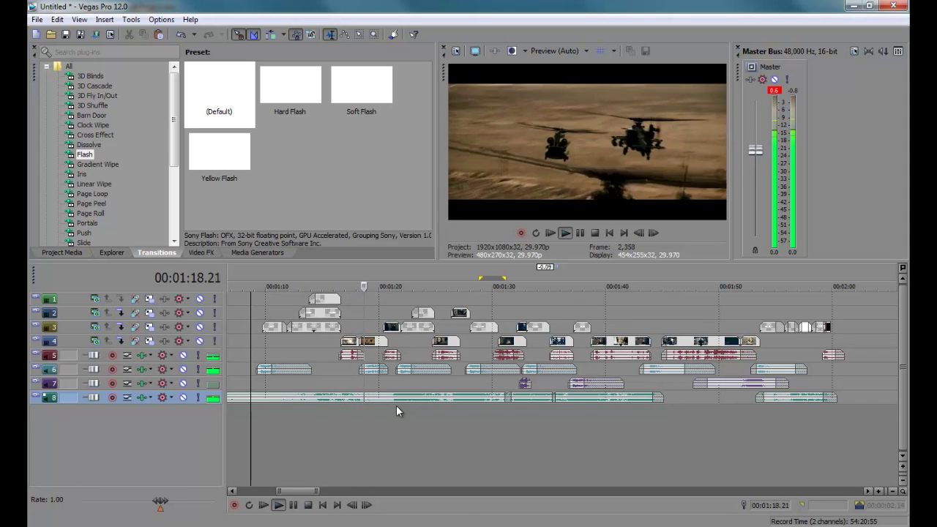
scroll(399, 407, up, 2)
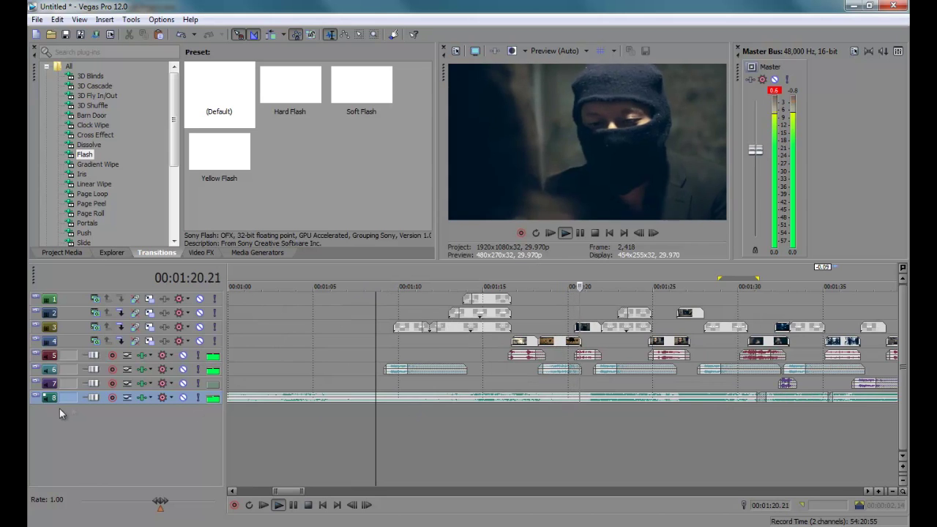
drag(71, 405, 71, 432)
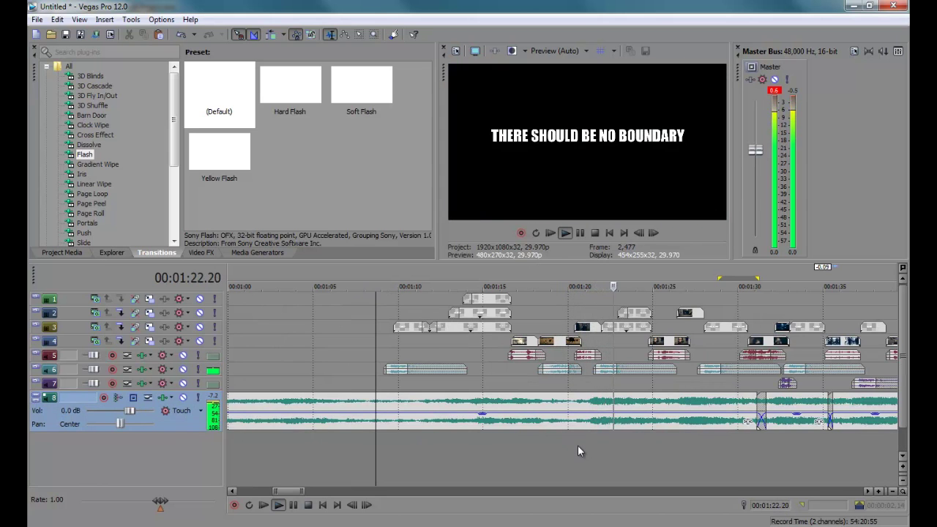
scroll(622, 399, down, 2)
click(608, 384)
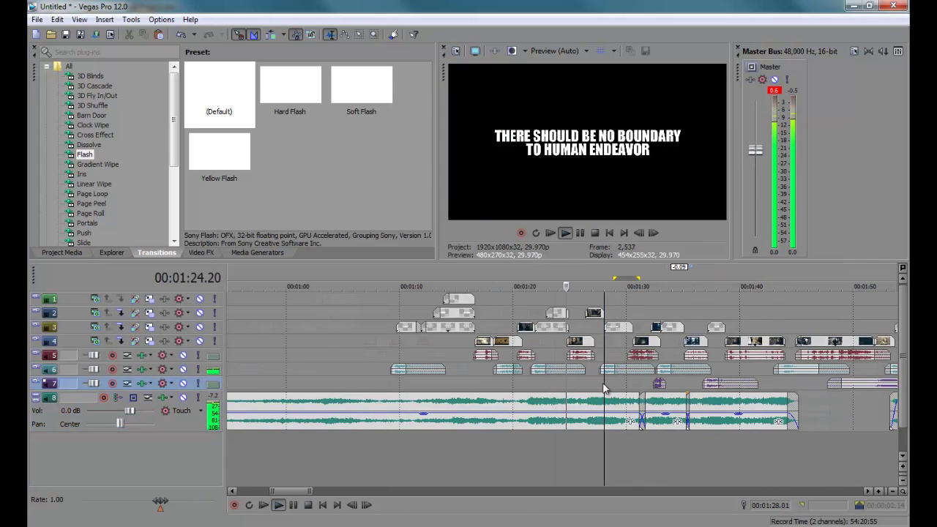
scroll(608, 383, up, 2)
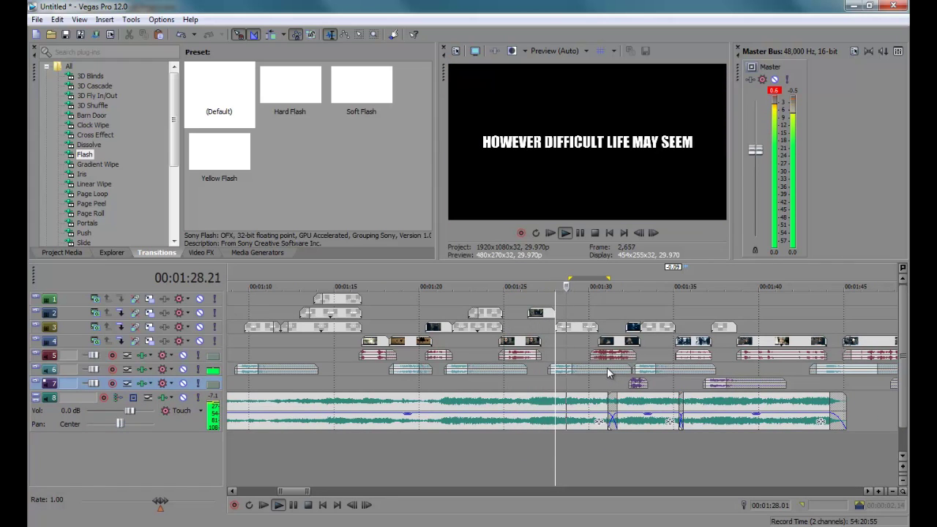
scroll(607, 368, down, 5)
scroll(606, 367, up, 5)
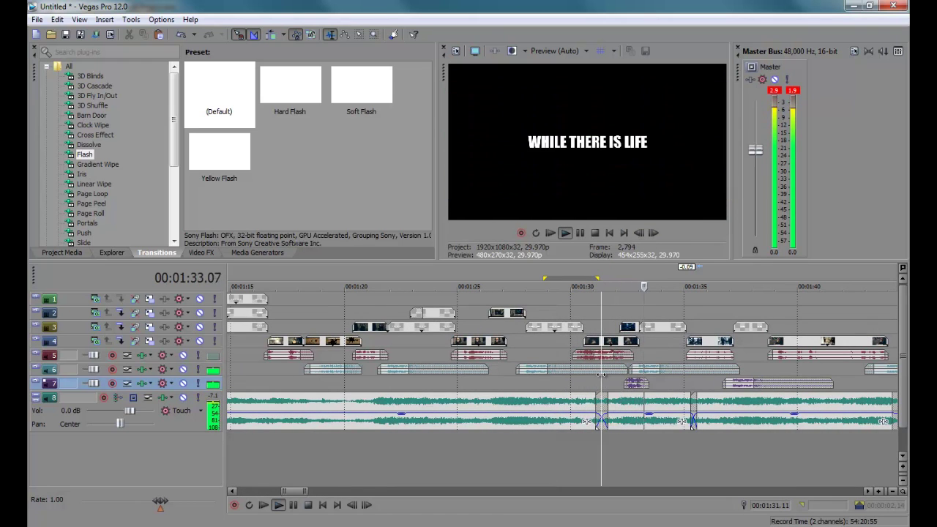
- Play the source impact sounds on track 6 from about 00:05:28 and enlarge the track to show their waveforms
scroll(603, 373, down, 10)
key(Return)
click(573, 385)
scroll(571, 380, up, 6)
key(space)
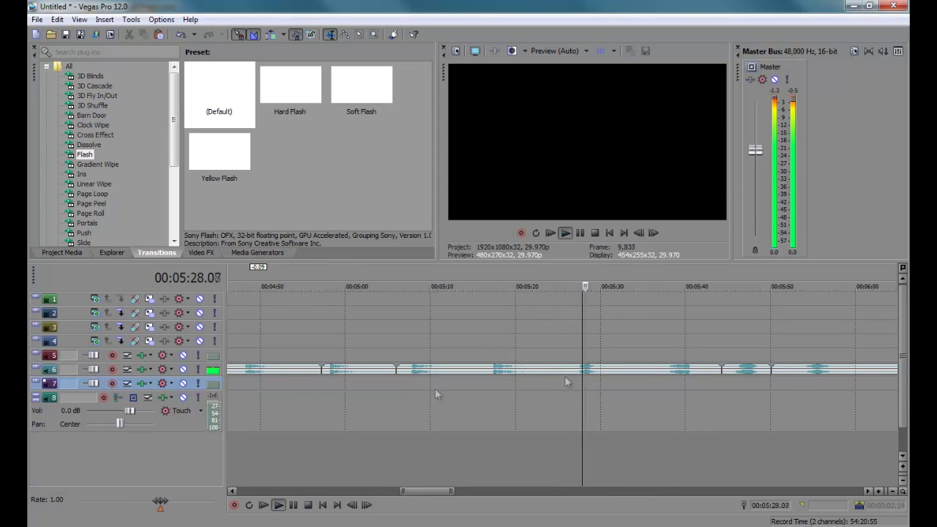
click(35, 368)
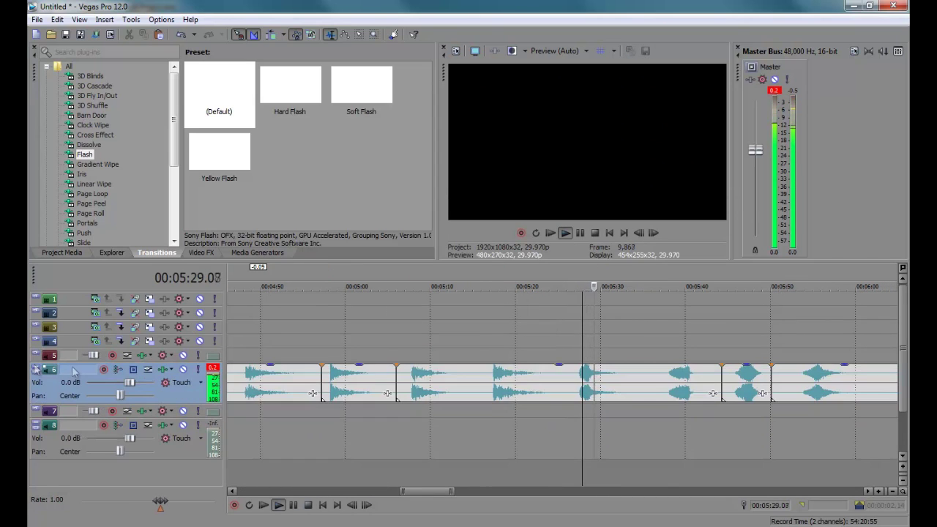
- Split the source sound around 00:05:29 on track 6 at both ends and copy the isolated piece
key(Return)
click(563, 386)
key(s)
click(642, 386)
key(s)
click(598, 386)
scroll(596, 388, down, 8)
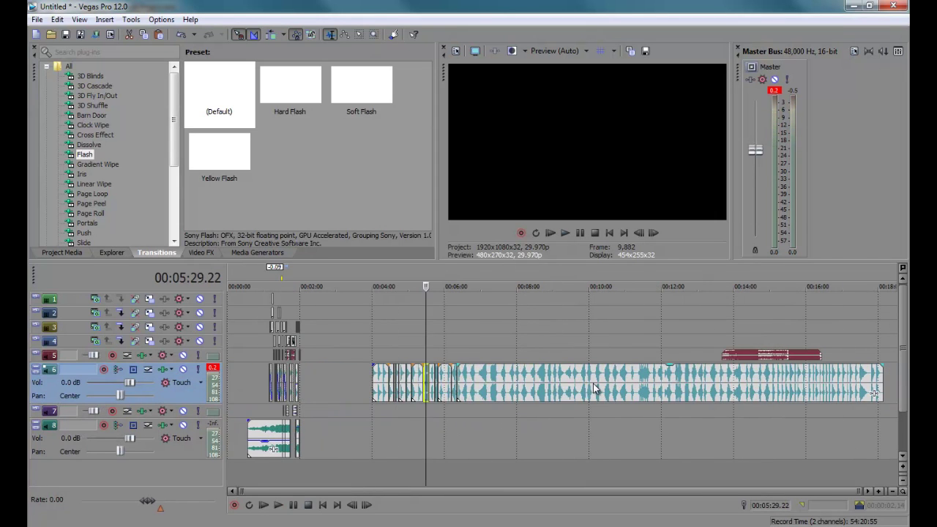
- Paste the copied sound onto track 7 in the trailer, starting at about 00:01:26.21
click(279, 414)
scroll(505, 423, up, 6)
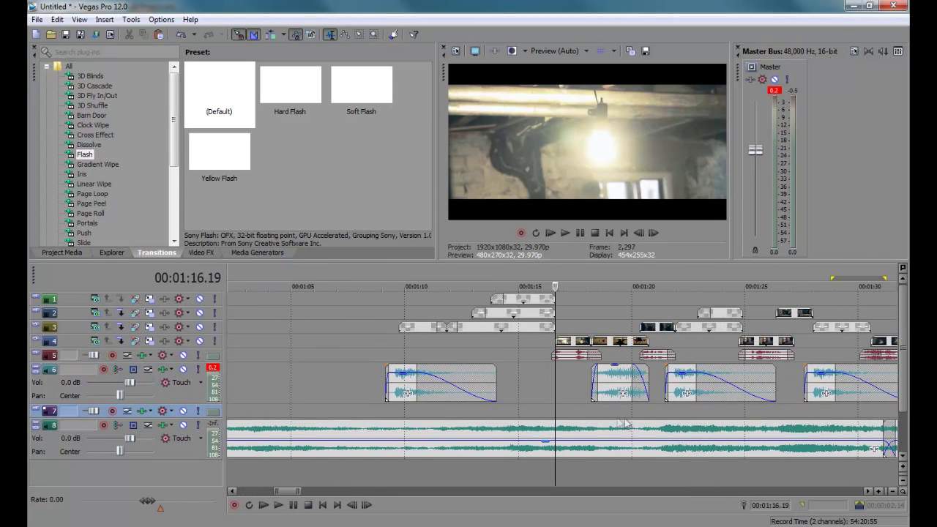
click(648, 416)
click(787, 416)
scroll(773, 414, up, 4)
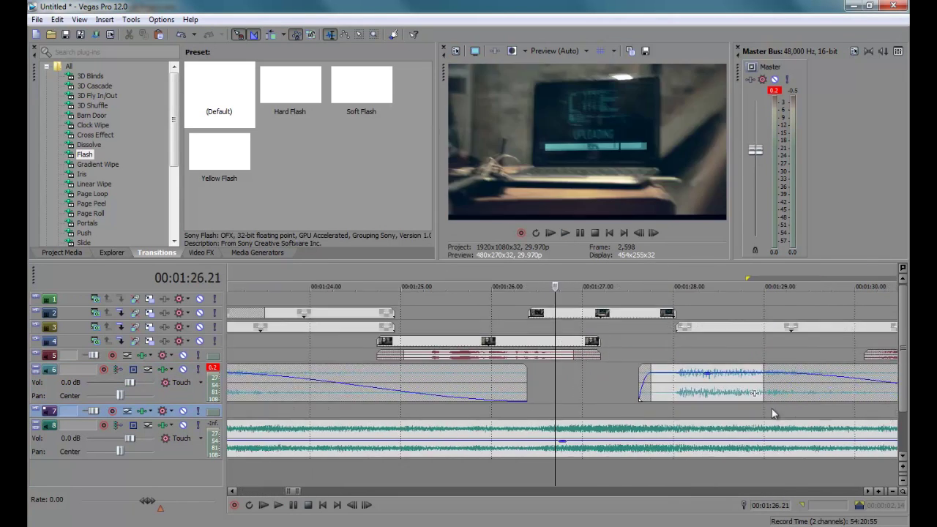
click(594, 430)
scroll(593, 430, down, 4)
- Insert a new audio track directly above the soundtrack, move the pasted sound onto it and solo that track
right_click(194, 481)
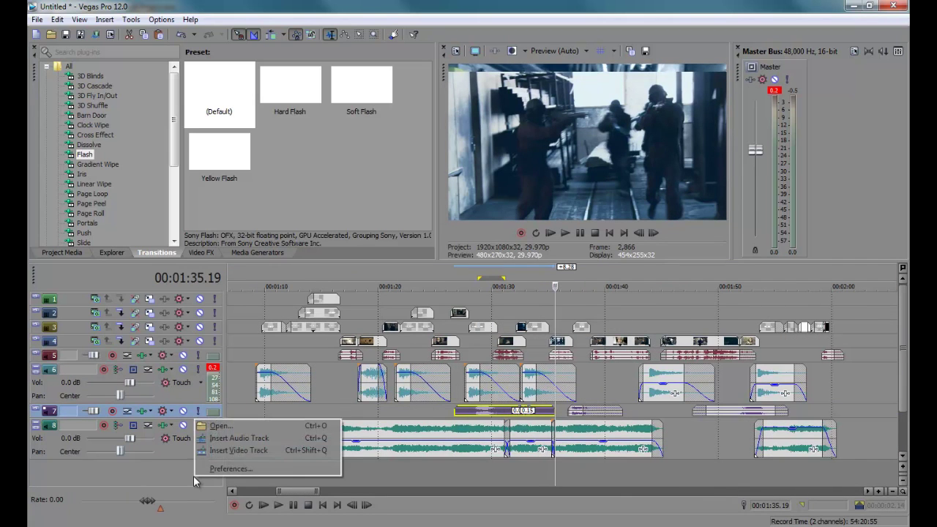
click(202, 438)
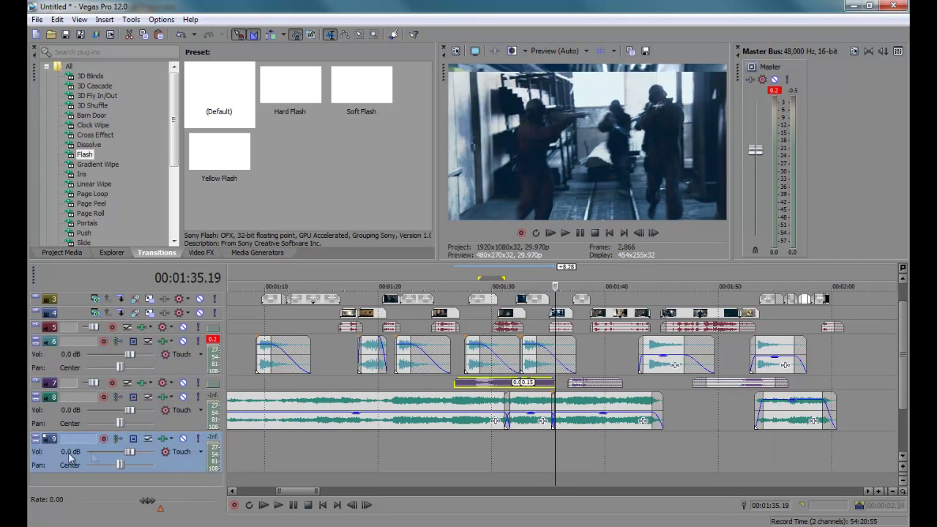
drag(53, 398, 54, 395)
drag(483, 392, 439, 414)
scroll(476, 402, up, 3)
click(198, 398)
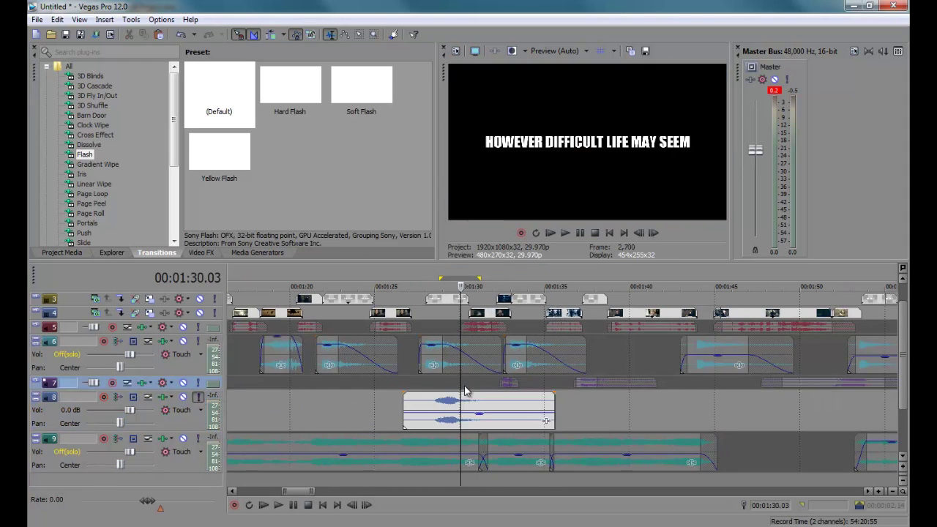
- Play the soloed sound on track 8, shift it to start at about 00:01:25, and collapse the track
click(380, 410)
scroll(513, 429, up, 2)
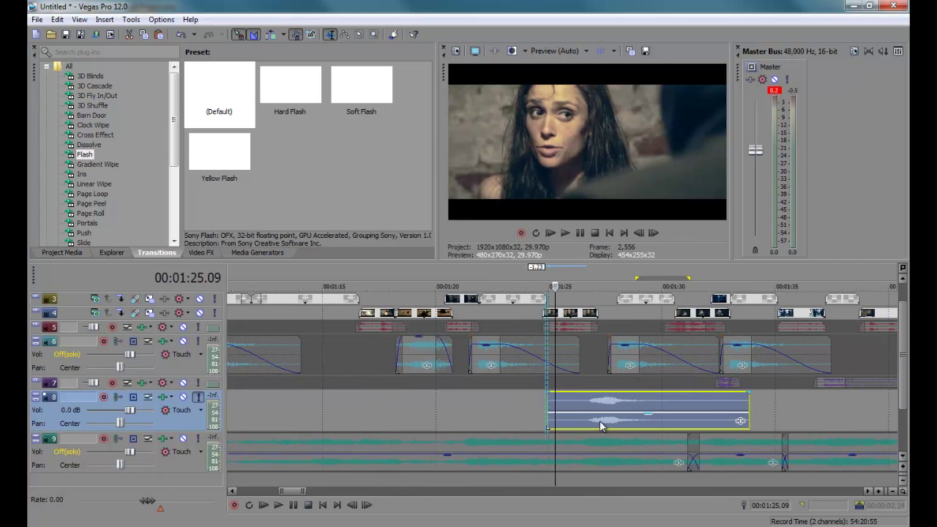
key(space)
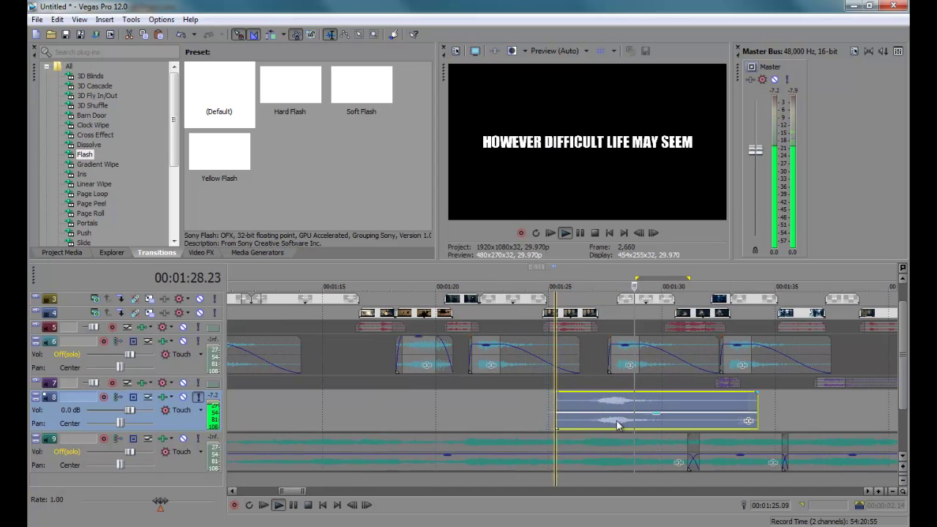
scroll(540, 402, up, 3)
click(537, 403)
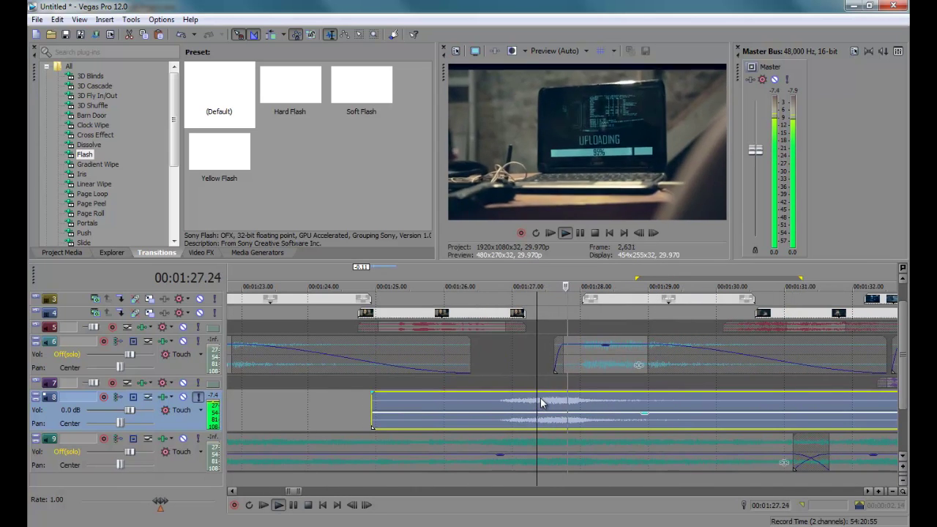
key(space)
key(space)
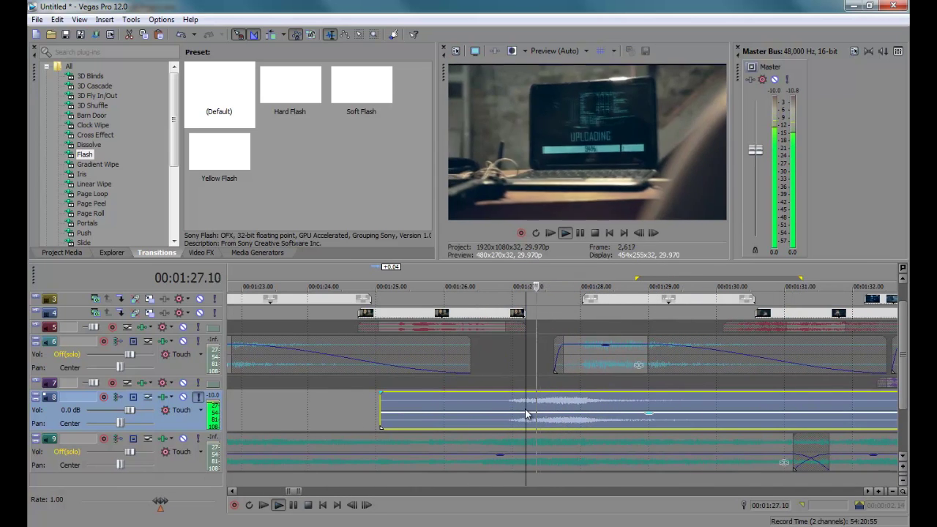
scroll(471, 420, down, 5)
key(space)
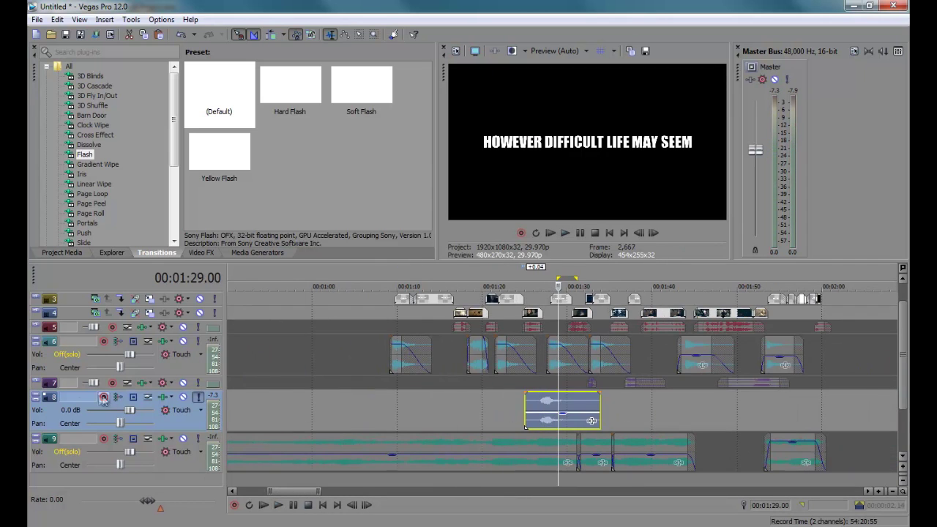
click(36, 396)
- Unsolo track 8 and play the source impact sounds on track 6 between about 00:04:01 and 00:04:41
scroll(745, 437, down, 6)
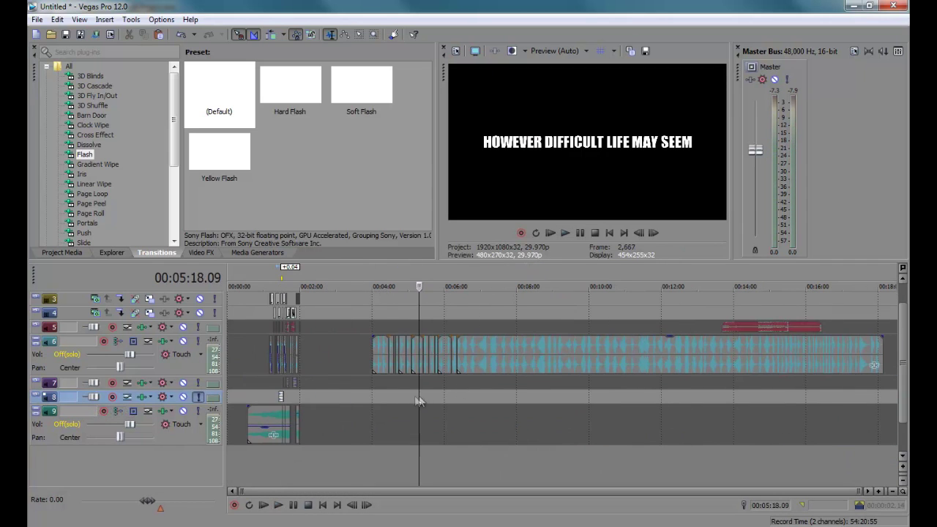
click(380, 390)
scroll(380, 390, up, 6)
key(space)
click(577, 382)
scroll(576, 382, up, 3)
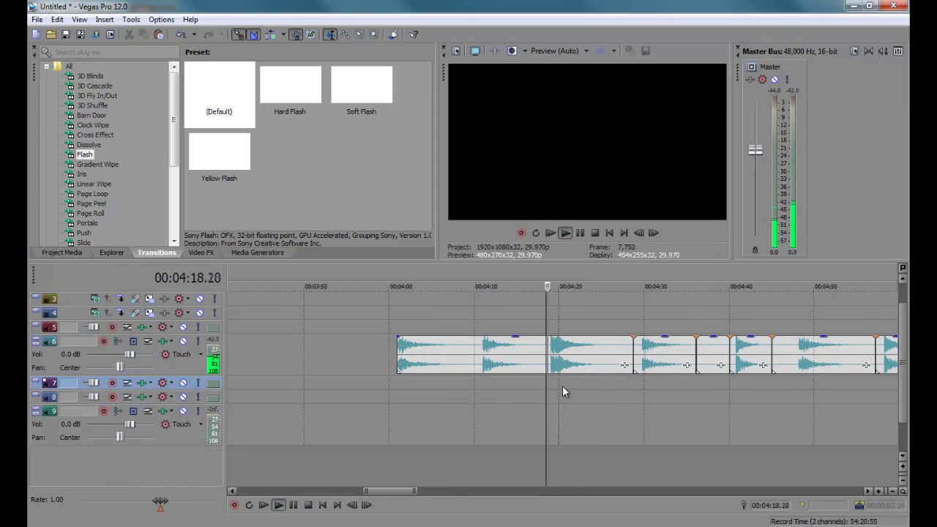
click(482, 387)
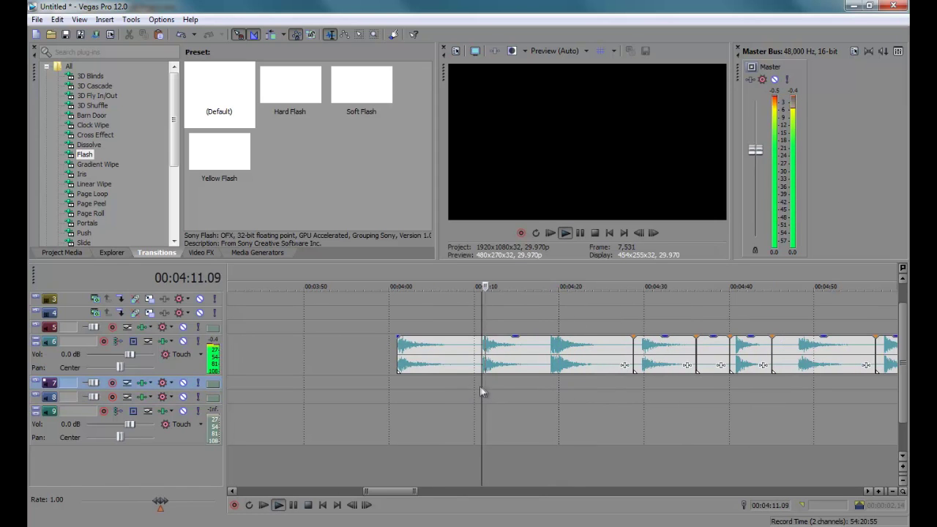
click(398, 385)
click(640, 387)
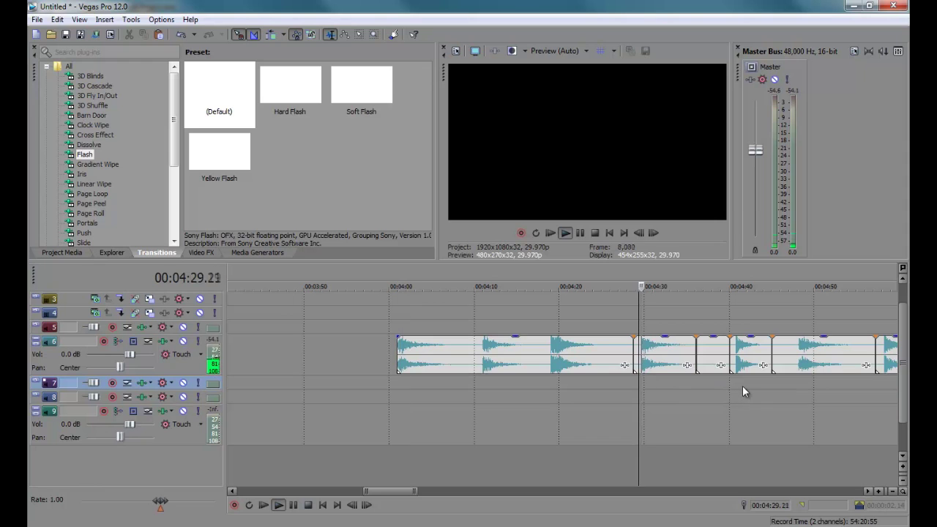
click(736, 386)
key(Return)
- Play the source impacts from about 00:05:07, then split off and copy the one starting at about 00:05:17
scroll(720, 389, down, 2)
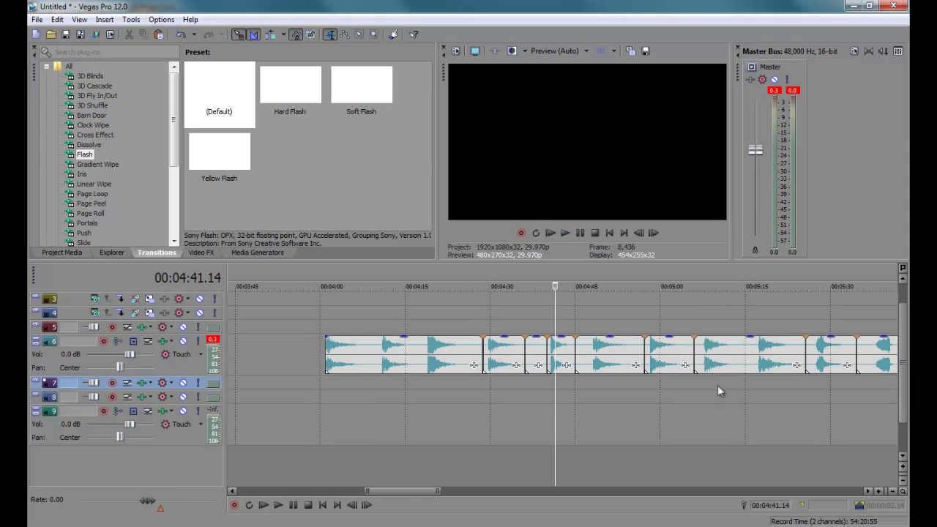
click(706, 393)
scroll(705, 388, up, 2)
key(space)
click(547, 386)
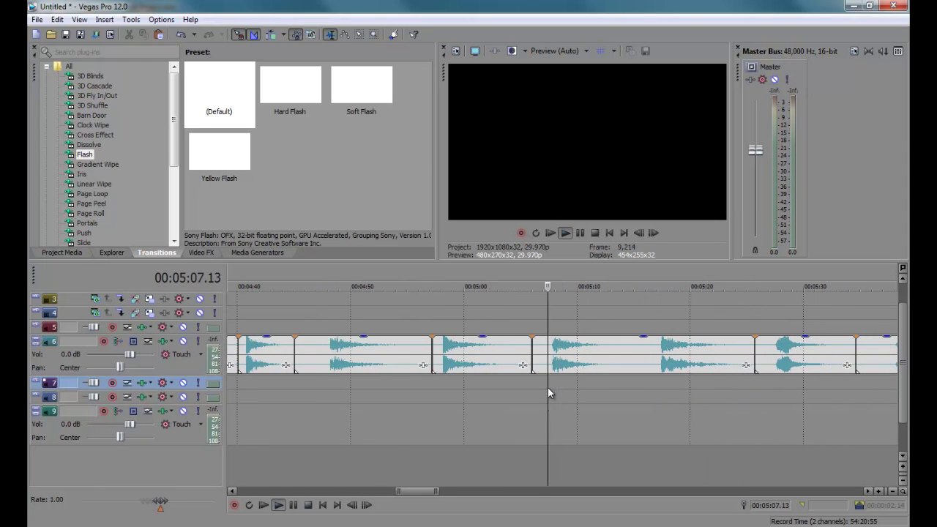
click(661, 392)
scroll(672, 391, down, 2)
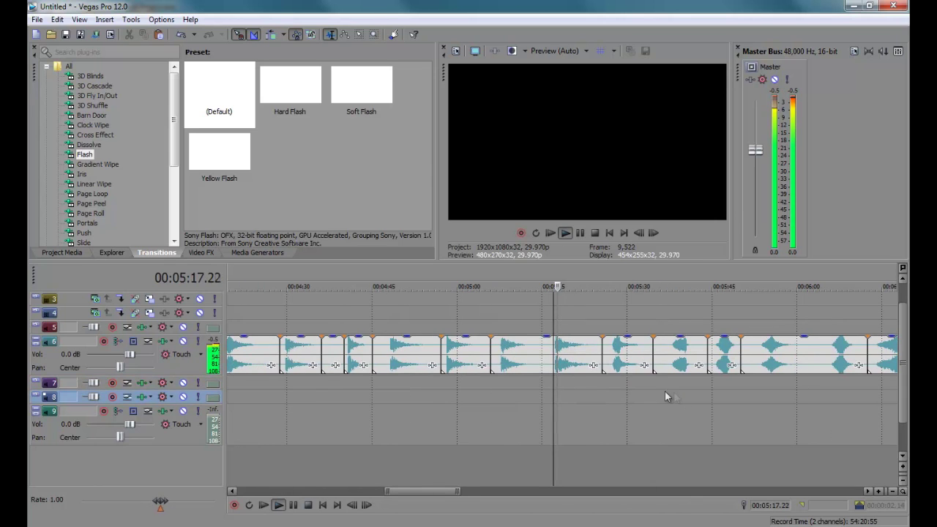
scroll(546, 370, up, 3)
click(530, 366)
click(561, 356)
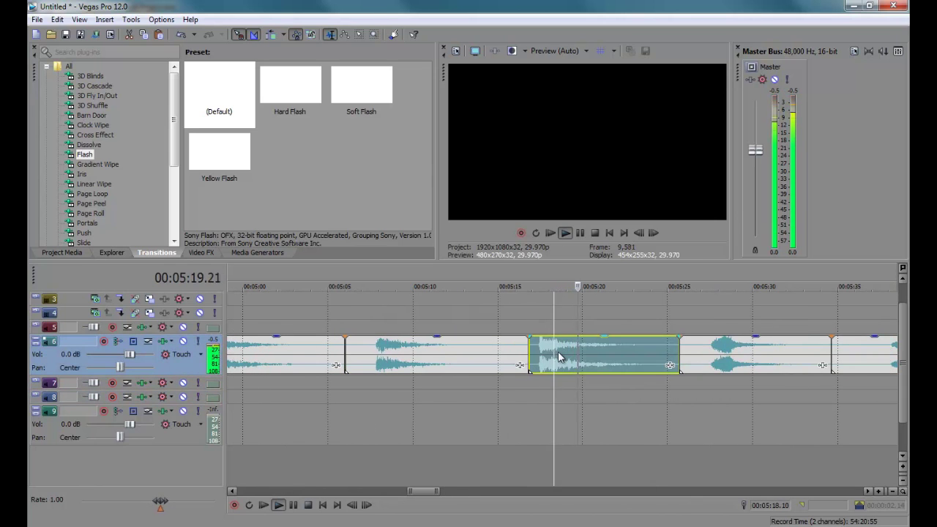
key(Return)
- Paste the copied impact onto track 7 at about 00:01:27, in time with the "HOWEVER DIFFICULT LIFE MAY SEEM" title, and play it
scroll(561, 356, down, 8)
click(286, 382)
scroll(286, 382, up, 8)
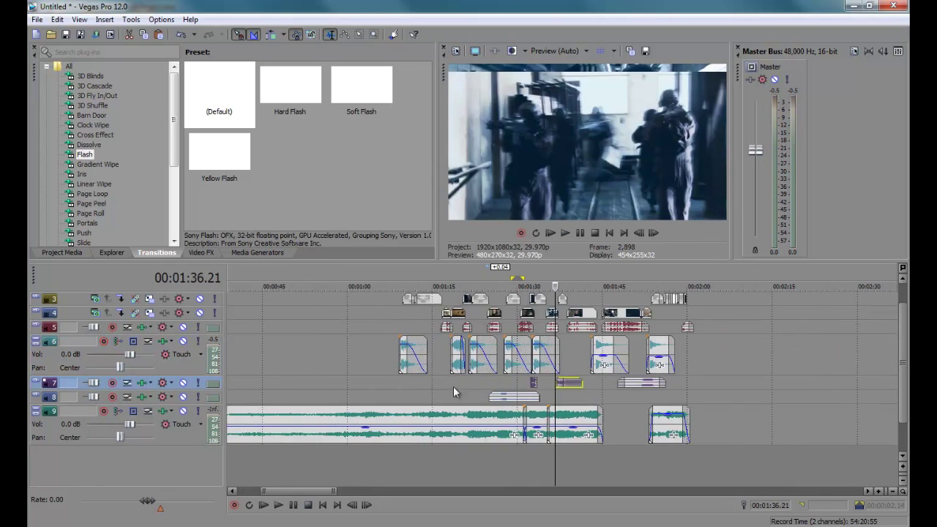
click(395, 386)
scroll(397, 387, up, 2)
key(ctrl+v)
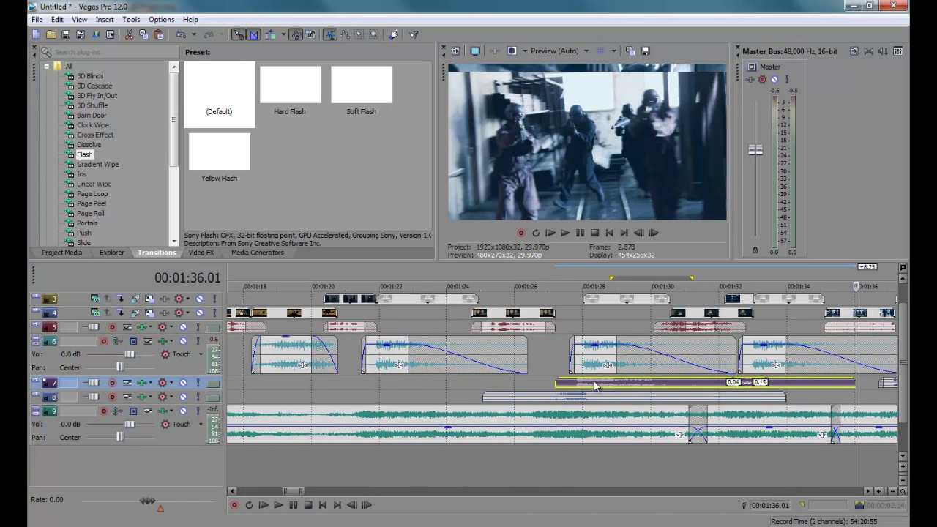
click(537, 391)
scroll(537, 391, up, 2)
key(space)
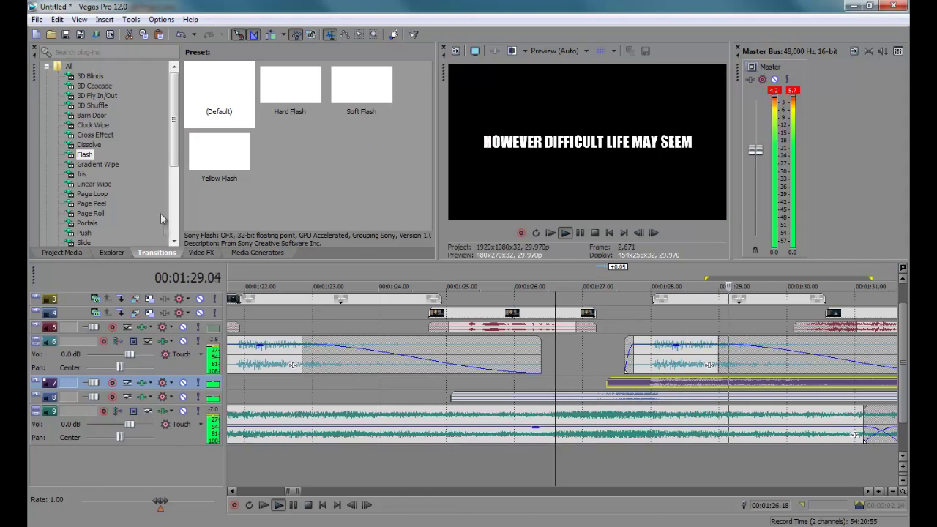
key(Return)
- Enlarge track 7, trim the pasted impact to end at 00:01:32.00 and give it a smooth fade-out
click(35, 383)
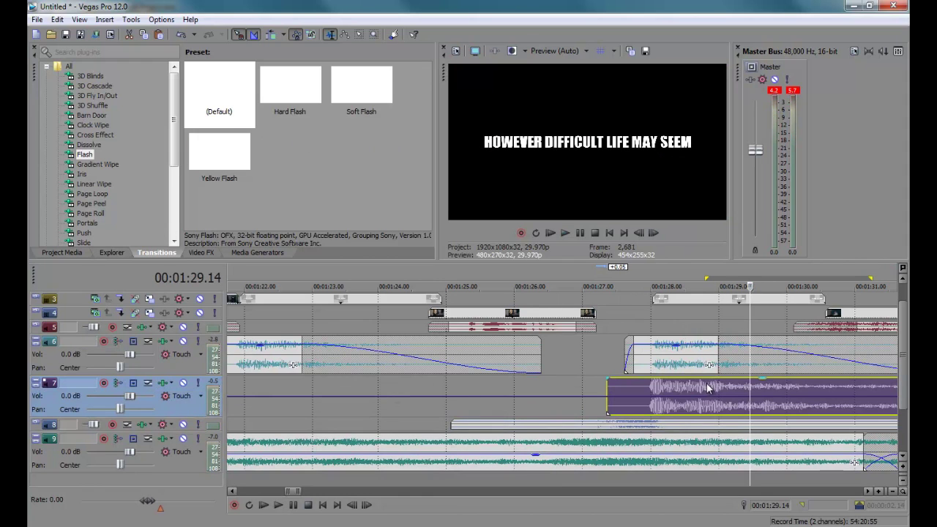
scroll(710, 385, down, 3)
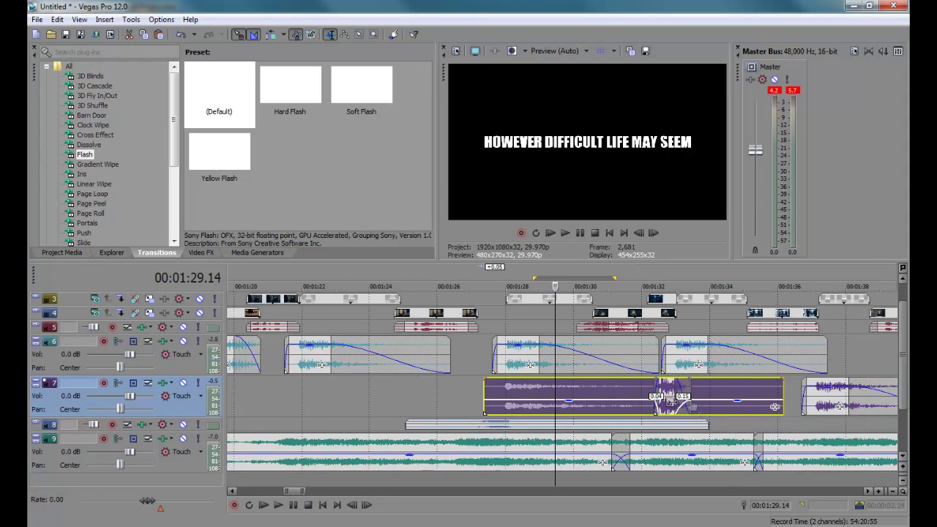
key(s)
click(619, 396)
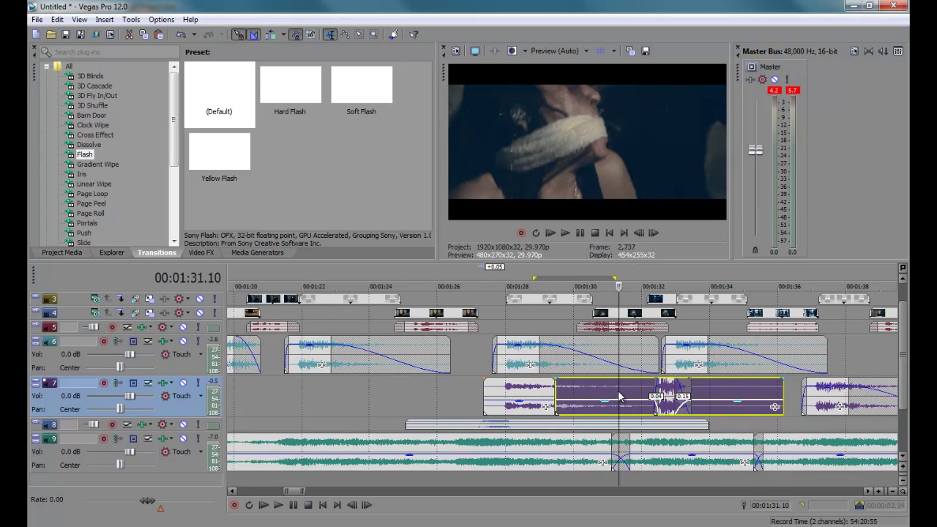
key(Delete)
click(555, 395)
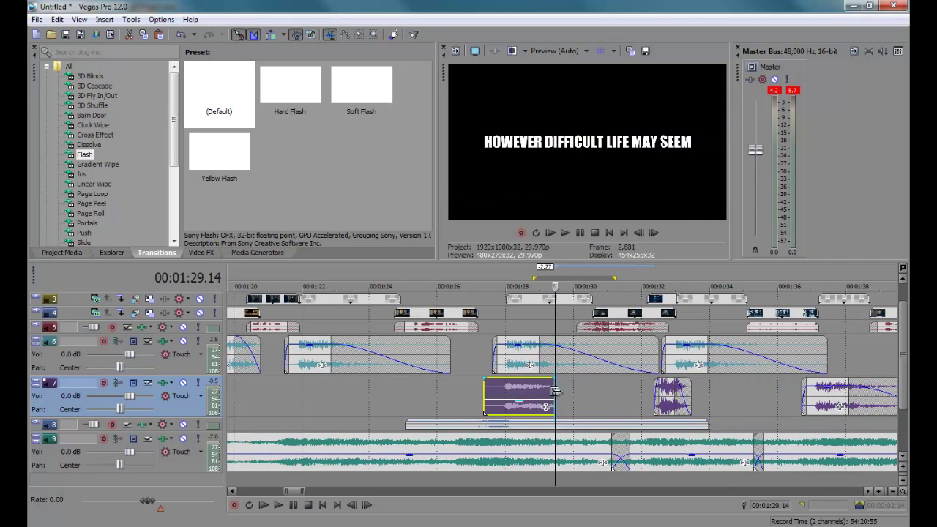
drag(556, 395, 641, 396)
click(642, 400)
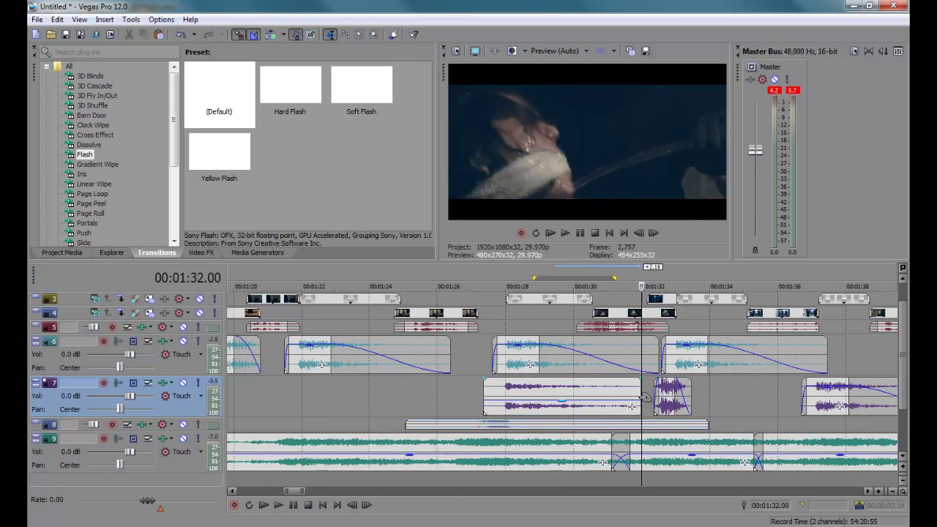
right_click(551, 397)
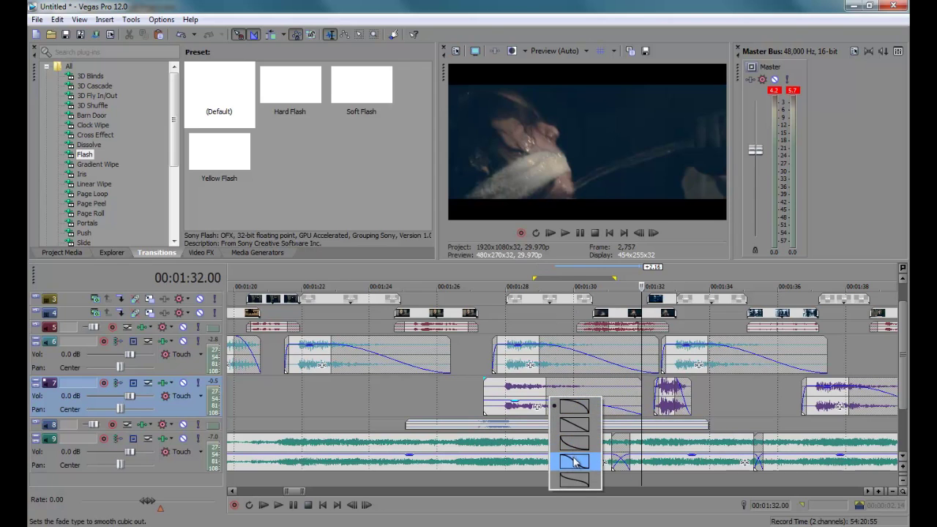
click(574, 442)
- Trim the track 8 sound to run from about 00:01:25 to 00:01:30.23 and fade it in and out
drag(707, 424, 594, 424)
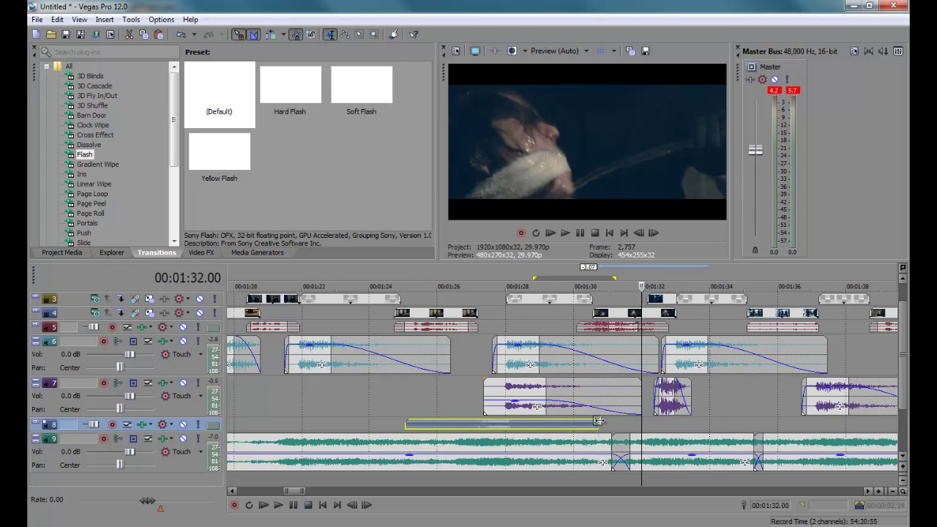
click(598, 421)
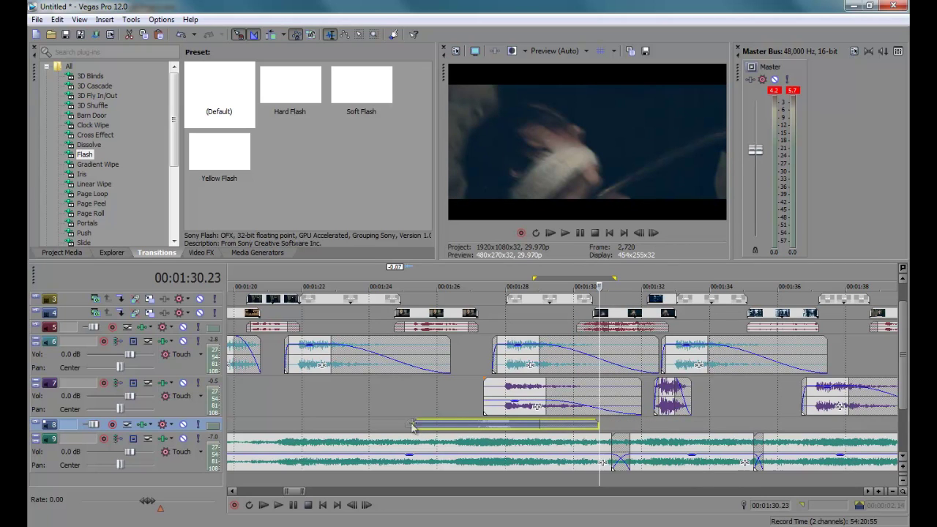
click(34, 427)
drag(412, 441, 456, 442)
- Playing from about 00:01:24, lower the gain of the new track 7 impact and delete the overlapping track 6 impact at about 00:01:28
click(384, 410)
key(space)
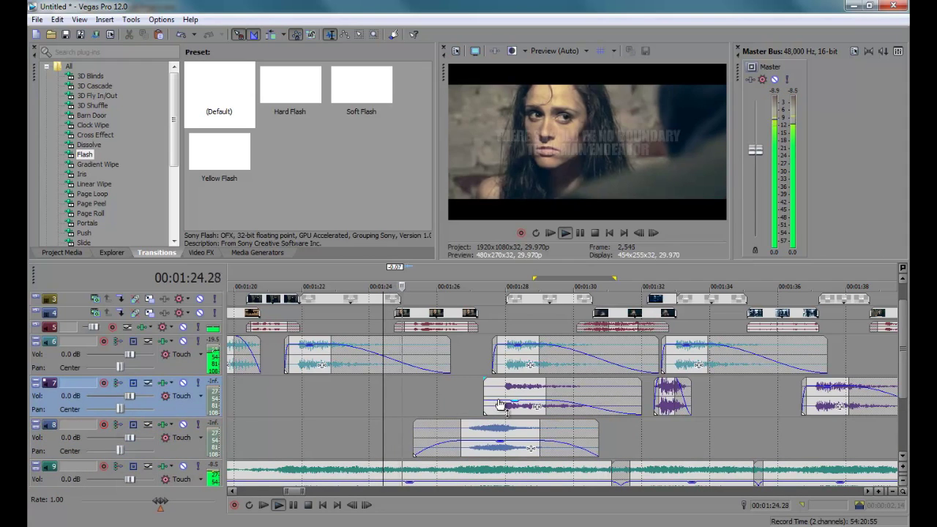
drag(523, 379, 524, 403)
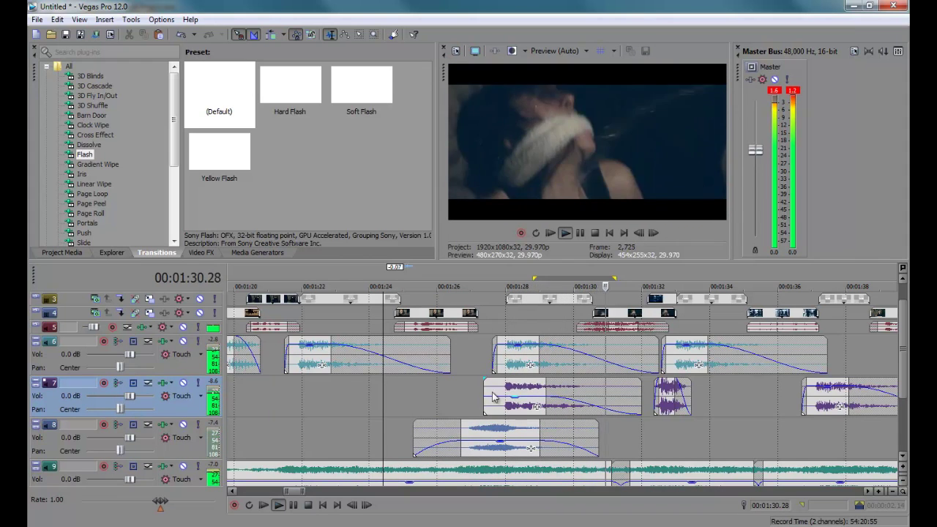
click(510, 363)
key(Delete)
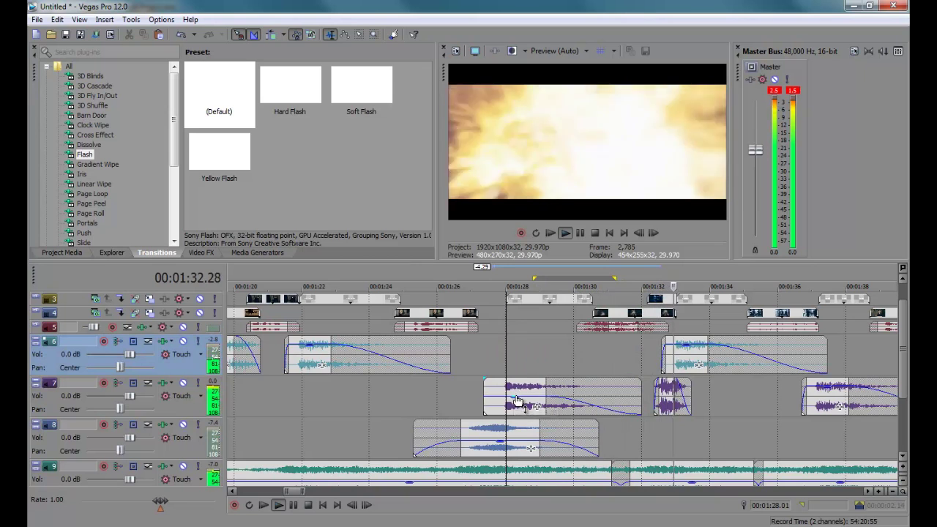
click(378, 397)
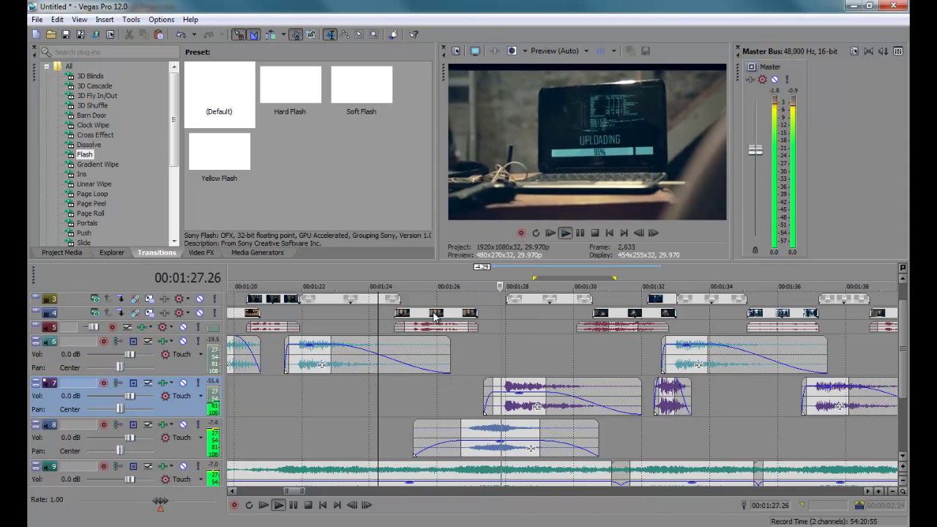
key(Return)
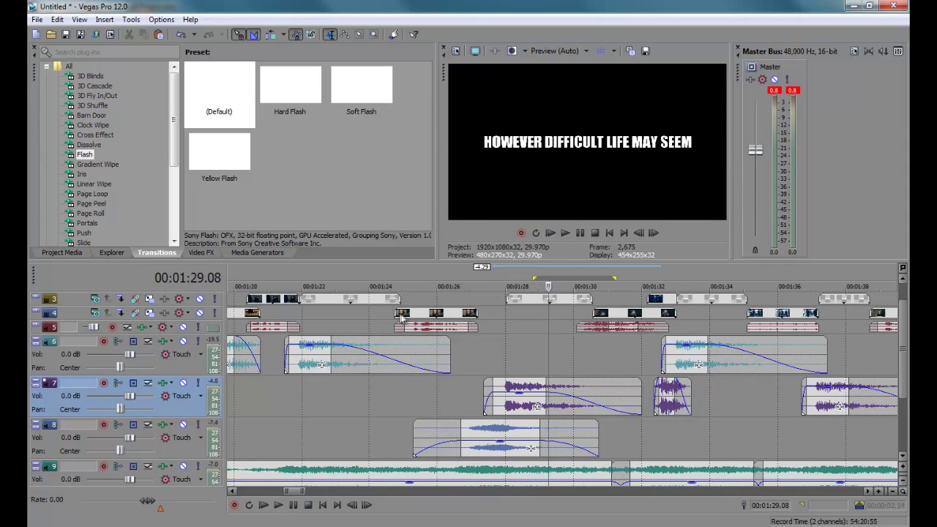
- Trim the start of the track 4 clip at about 00:01:25 to the preceding title's end, keeping its track 5 audio full length, and play the passage
right_click(401, 315)
click(440, 449)
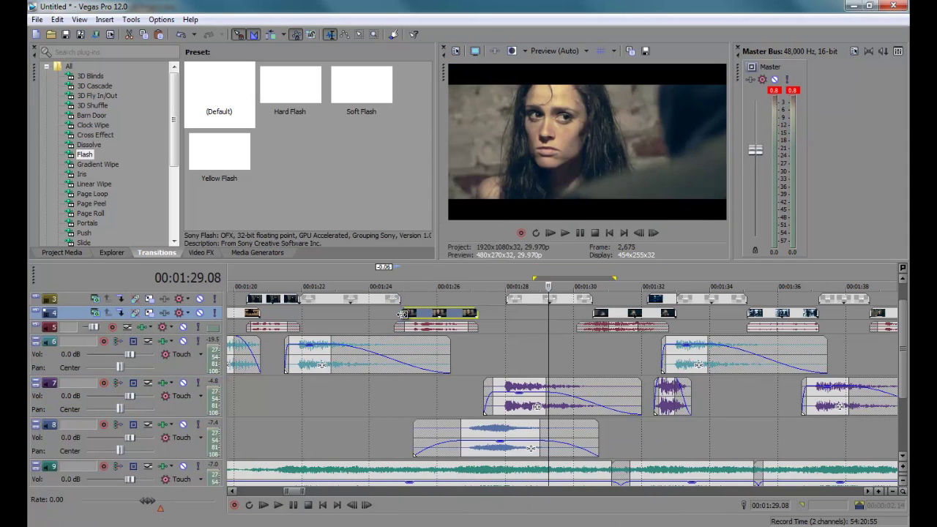
ctrl+click(414, 327)
right_click(417, 328)
click(372, 321)
key(space)
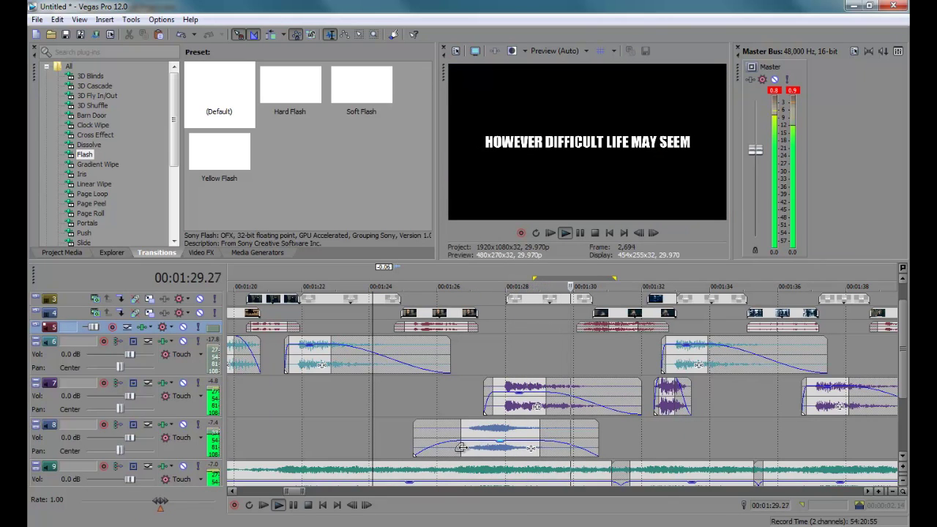
key(space)
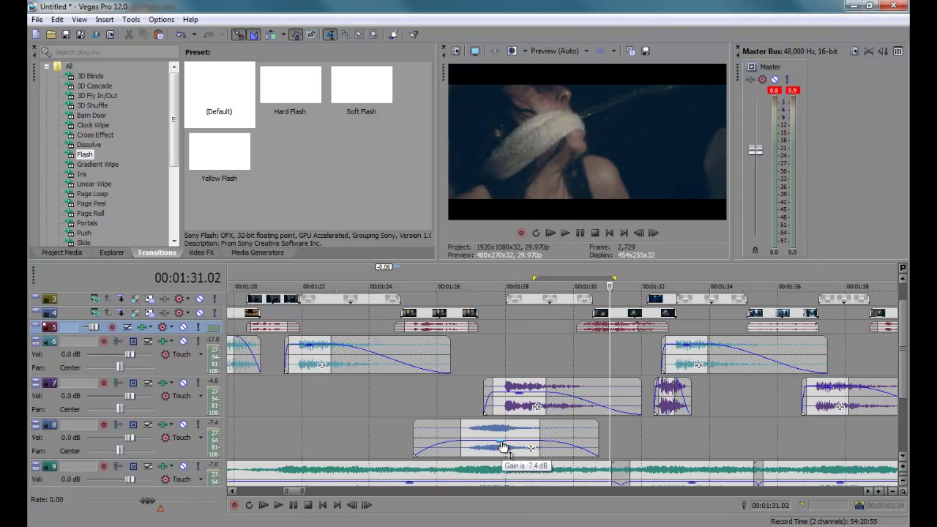
click(459, 403)
key(space)
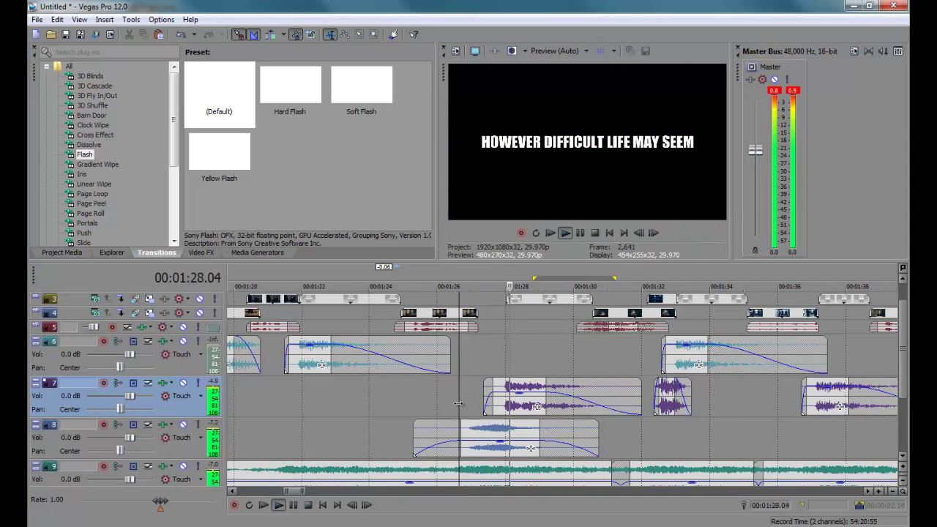
- Audition the spare sounds on track 6 between about 00:06:30 and 00:06:50 for a replacement for the track 8 sound
click(496, 446)
scroll(496, 447, down, 6)
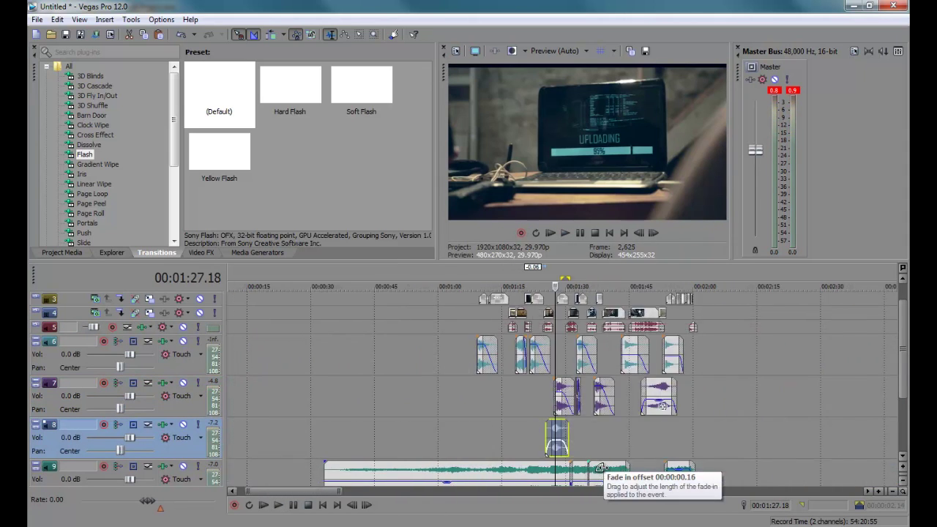
scroll(604, 467, right, 15)
click(529, 389)
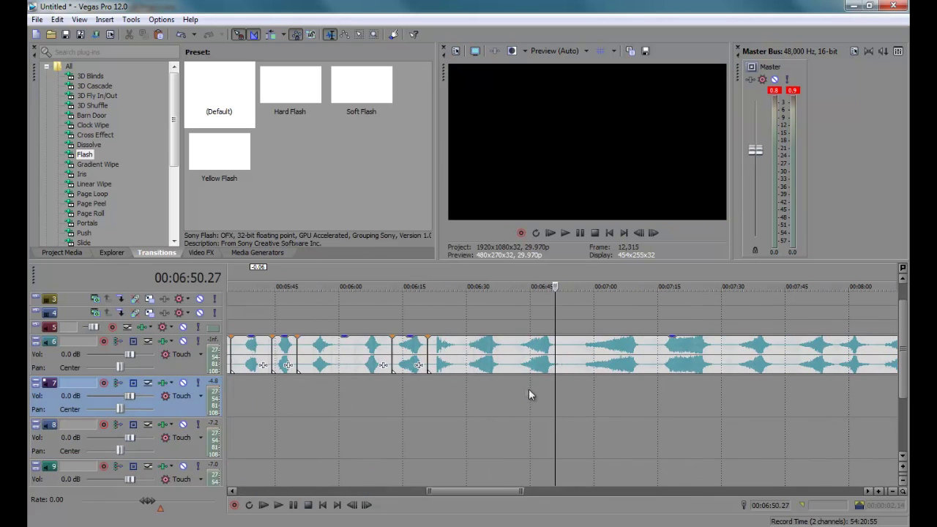
click(605, 388)
key(space)
scroll(618, 390, up, 2)
click(408, 396)
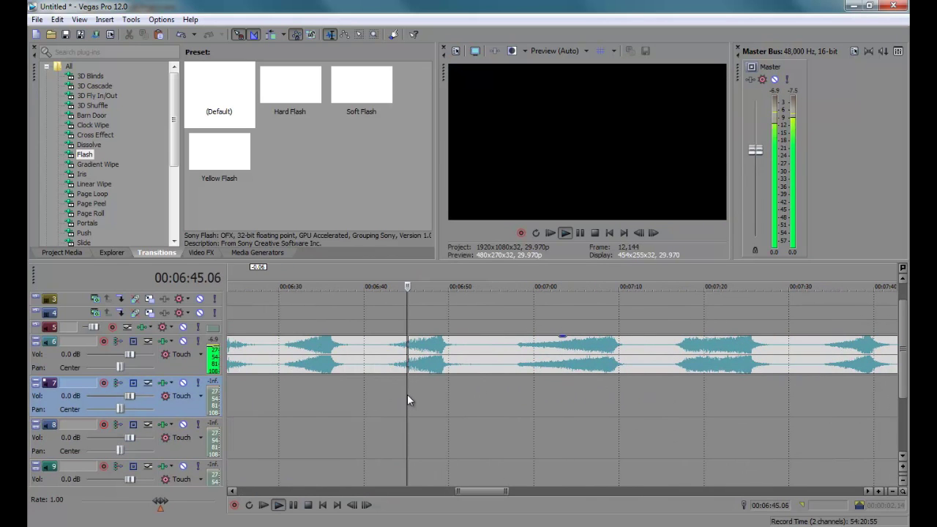
click(278, 395)
key(s)
scroll(326, 395, down, 2)
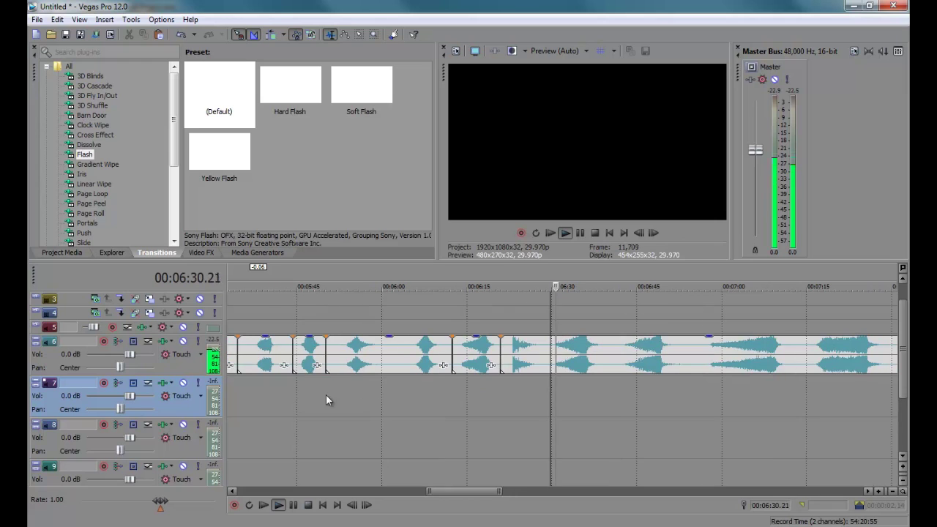
scroll(583, 403, up, 2)
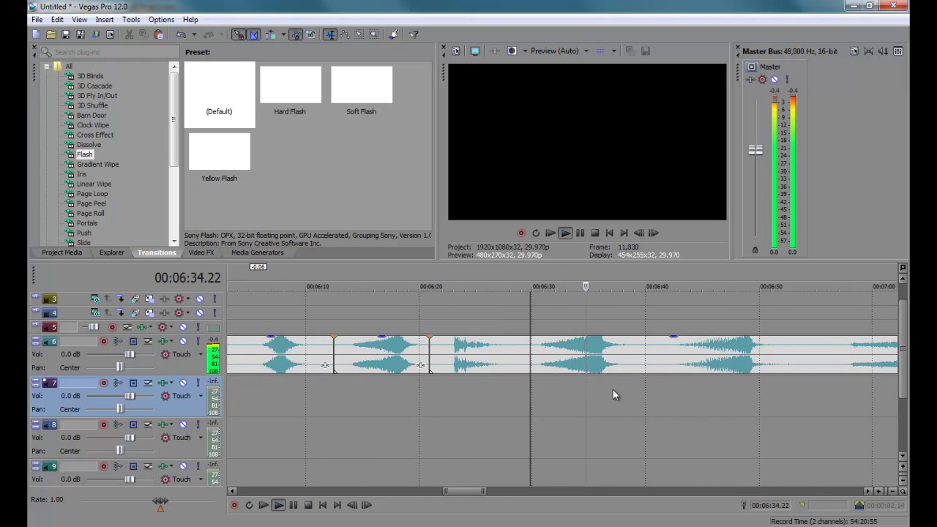
- Split track 6 at about 00:06:39 and at 00:06:28.06 to isolate the rising sound, and stop playback
click(641, 360)
key(s)
click(512, 360)
key(s)
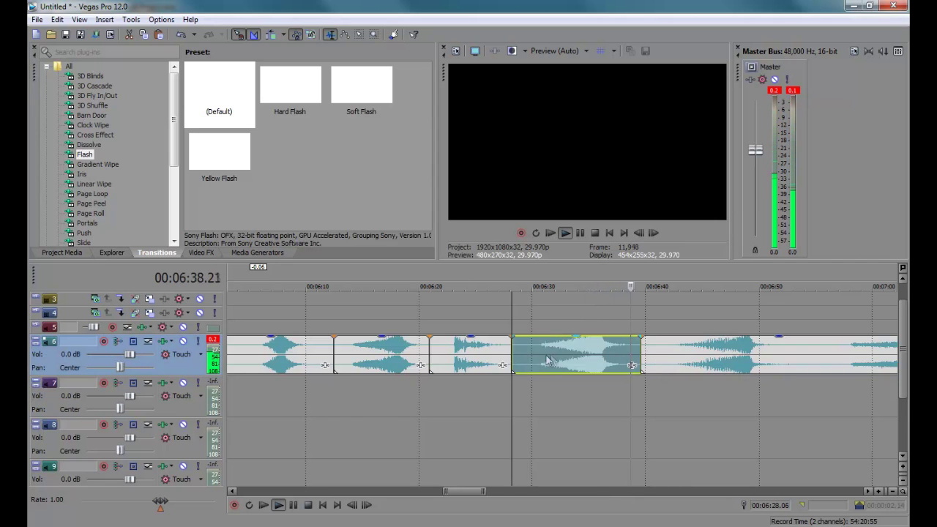
key(Return)
- Replace the track 8 sound with the isolated rising sound, placed at about 00:01:26, and solo track 8
scroll(574, 353, down, 10)
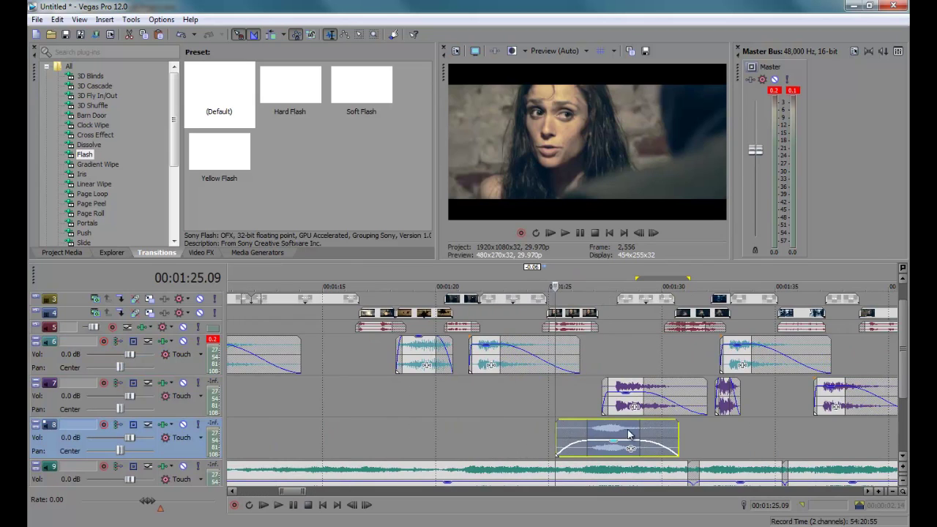
click(612, 440)
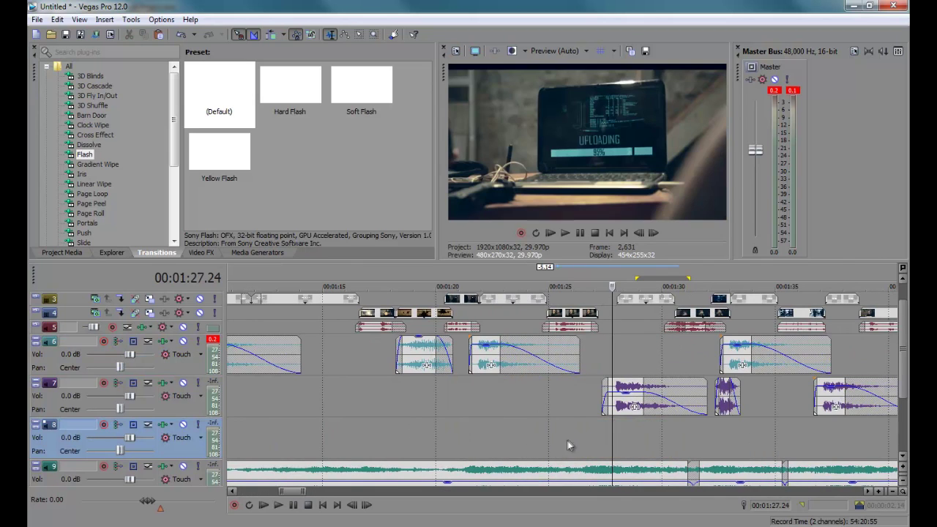
drag(569, 445, 569, 444)
click(198, 424)
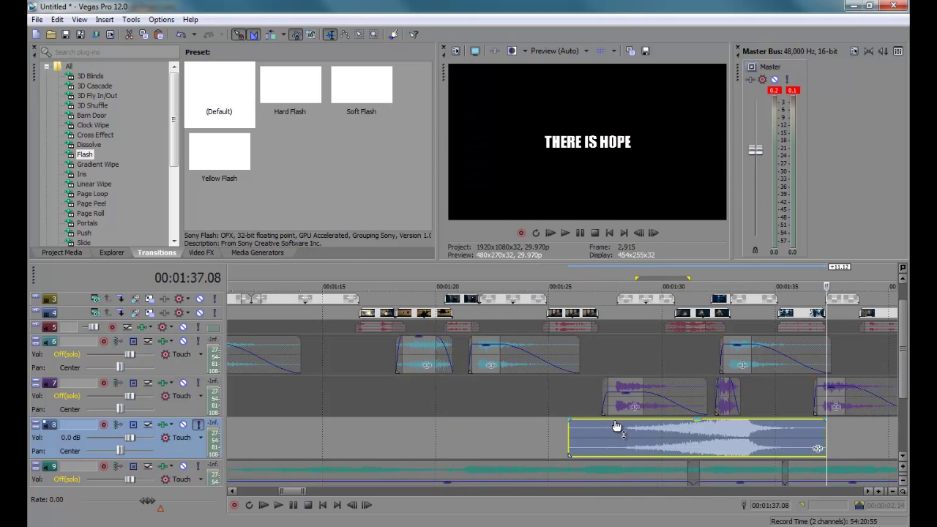
- Shift the track 8 sound earlier so its peak meets the "HOWEVER DIFFICULT LIFE MAY SEEM" title at about 00:01:28, and play it
drag(616, 426, 488, 427)
click(597, 455)
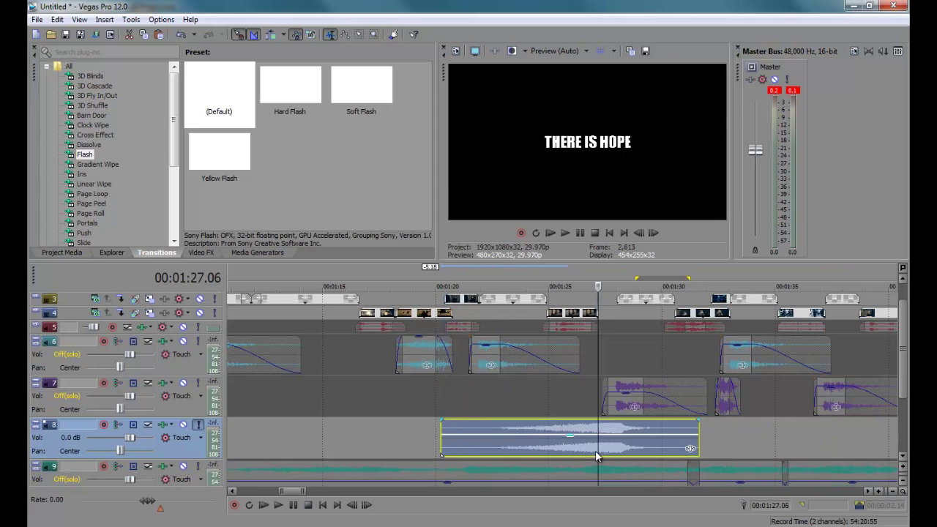
scroll(596, 455, up, 2)
key(space)
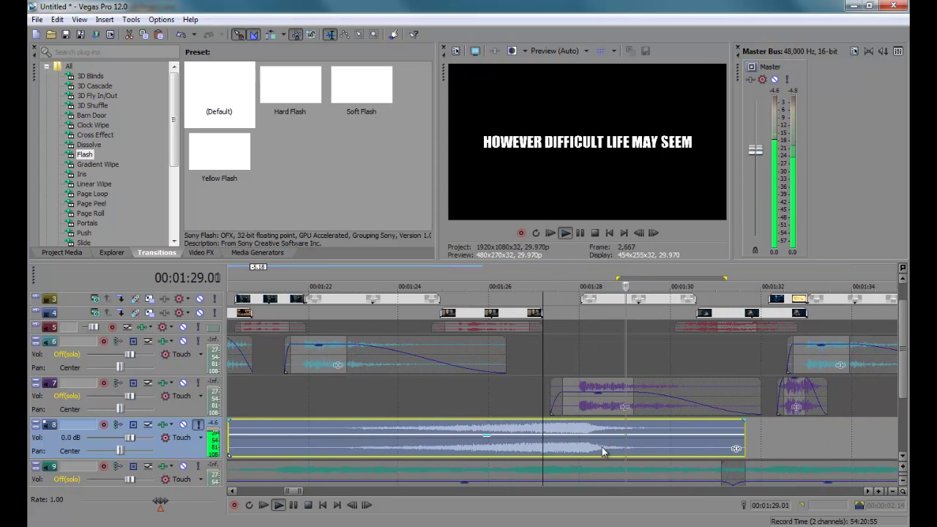
click(533, 398)
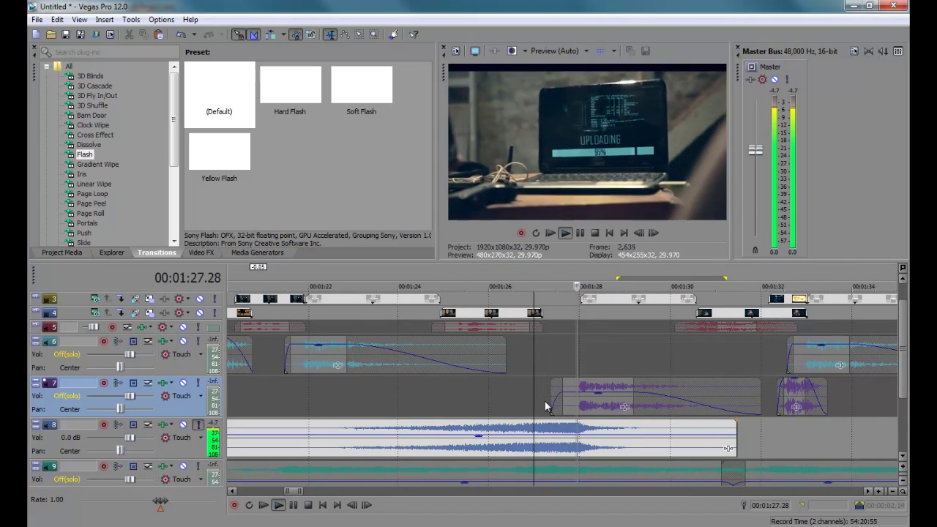
key(Return)
- Trim the track 8 sound to end at about 00:01:30 with a fade-out, and delete its portion before 00:01:24.05
drag(736, 438, 647, 422)
scroll(498, 439, down, 3)
click(451, 443)
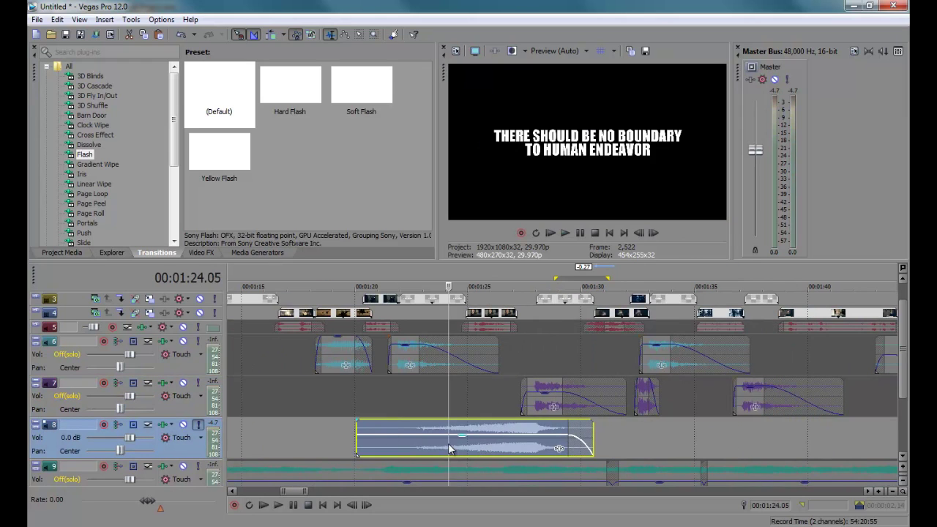
key(s)
click(422, 450)
key(Delete)
- Give the track 8 sound a smooth fade-in up to its peak, trim its start to about 00:01:25, and set its fade-out to 00:00:00.24
drag(446, 434, 527, 434)
right_click(533, 440)
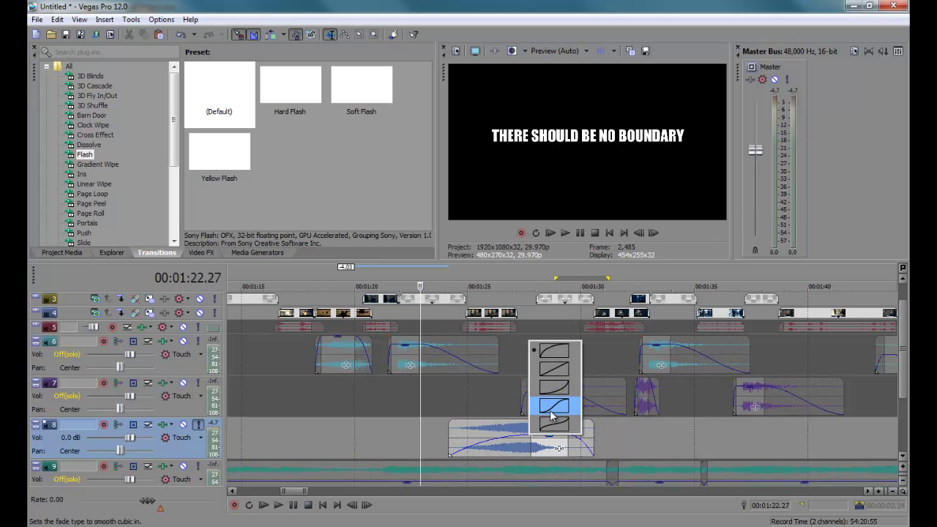
click(553, 414)
drag(449, 447, 476, 454)
drag(575, 444, 572, 442)
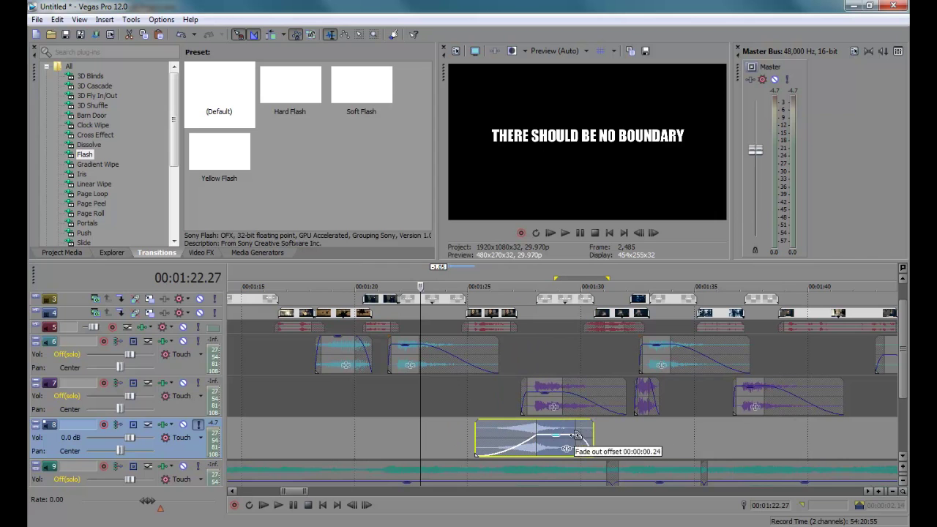
- Unsolo track 8 and play the full mix from about 00:01:26
click(198, 425)
click(491, 410)
scroll(491, 410, up, 3)
key(space)
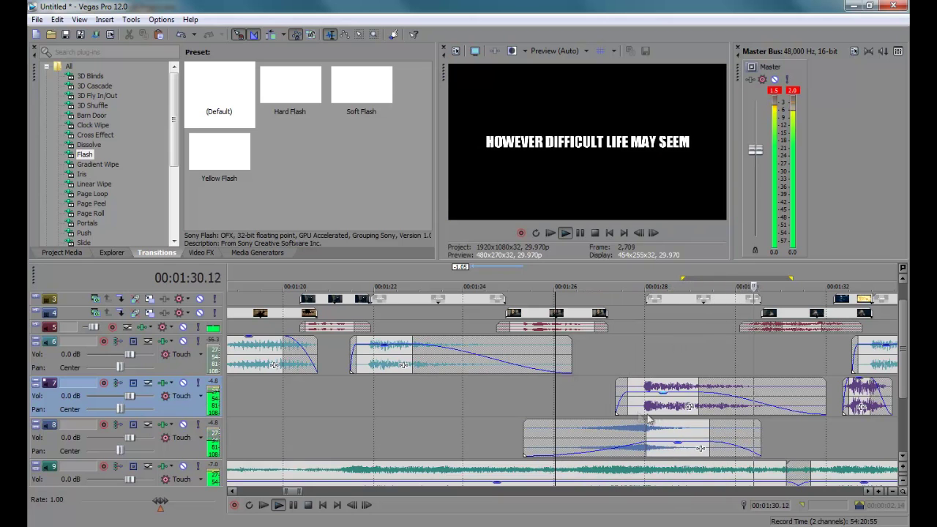
scroll(490, 410, down, 5)
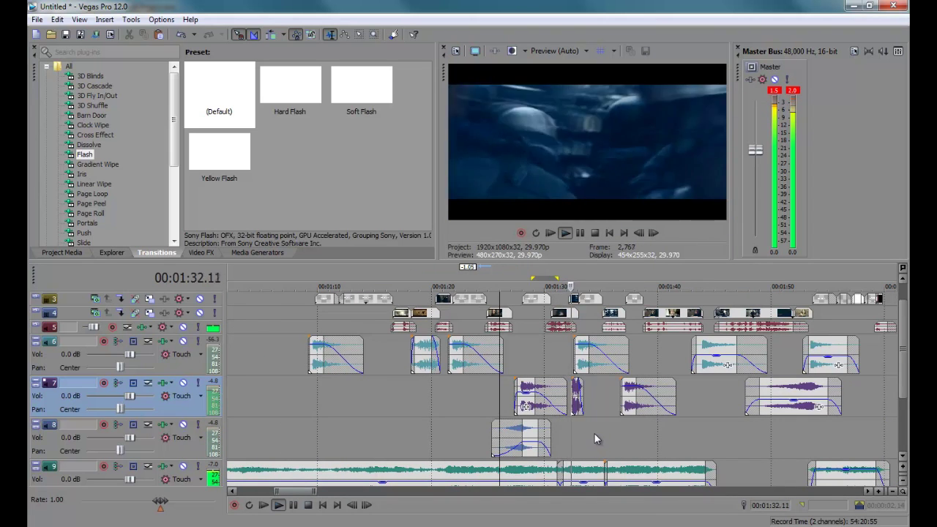
scroll(591, 434, up, 2)
scroll(587, 431, up, 3)
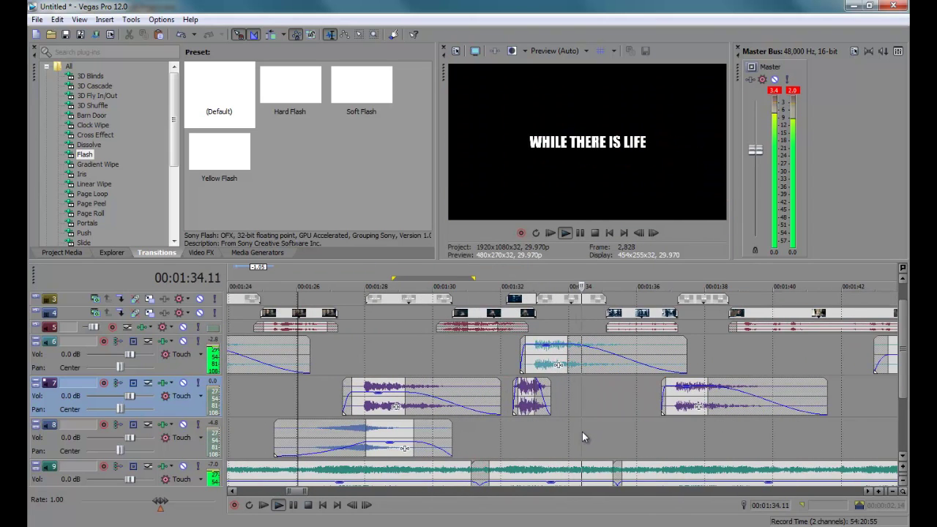
- Play the trailer from 00:01:37.06 through the "COMING SOON" title and minimize all tracks
click(659, 448)
scroll(676, 449, down, 2)
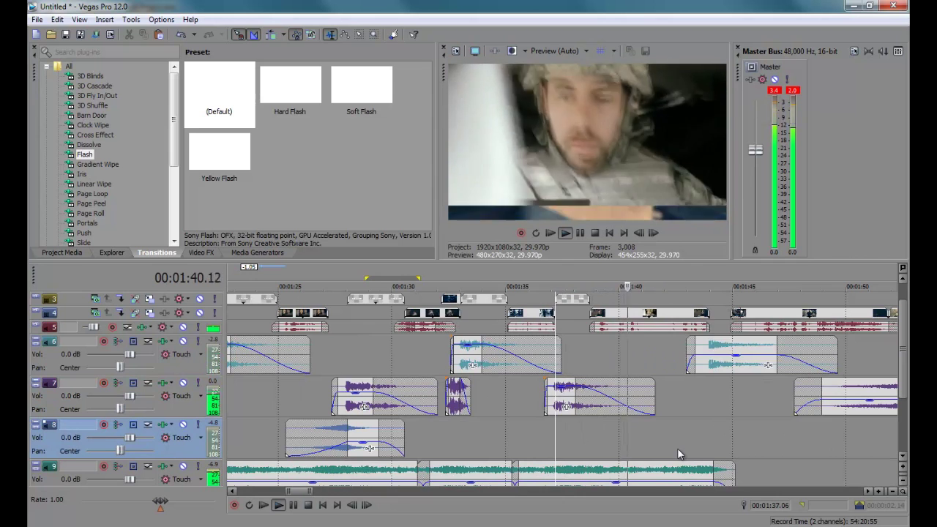
scroll(677, 448, down, 1)
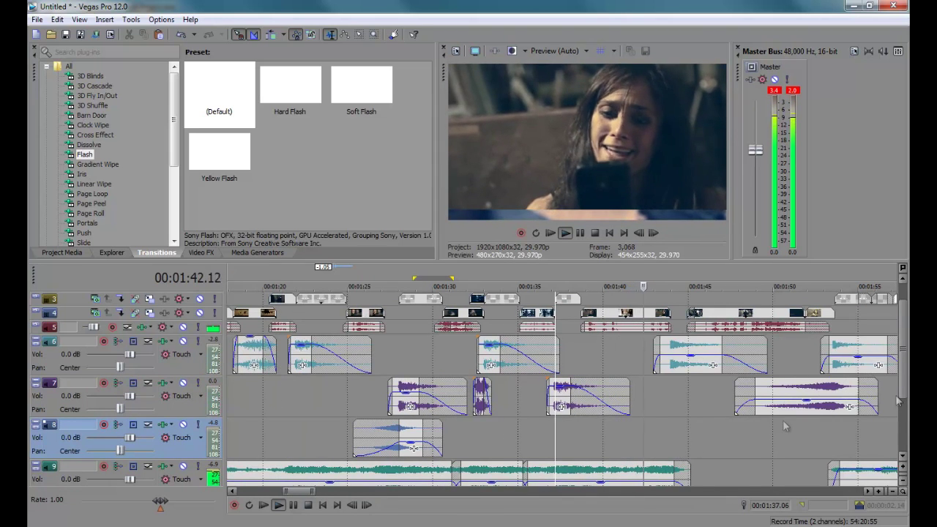
drag(899, 355, 905, 333)
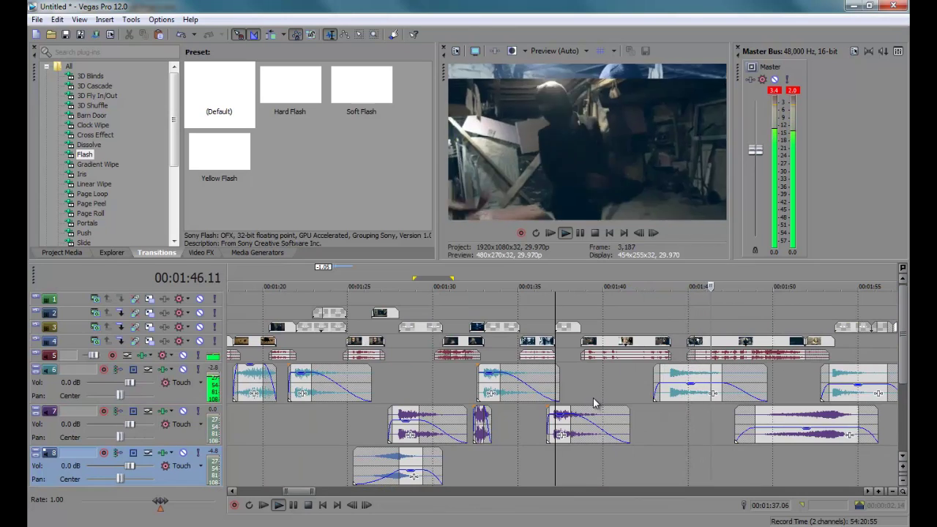
key(grave)
scroll(605, 409, down, 3)
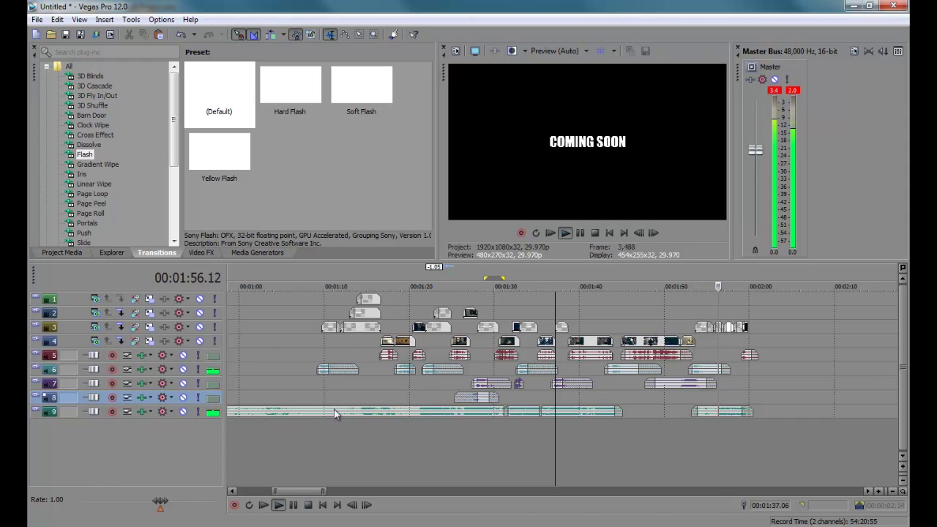
- Enlarge the track 9 soundtrack and play the section leading from the festival titles into the first footage at about 00:01:16
click(356, 387)
scroll(438, 409, down, 2)
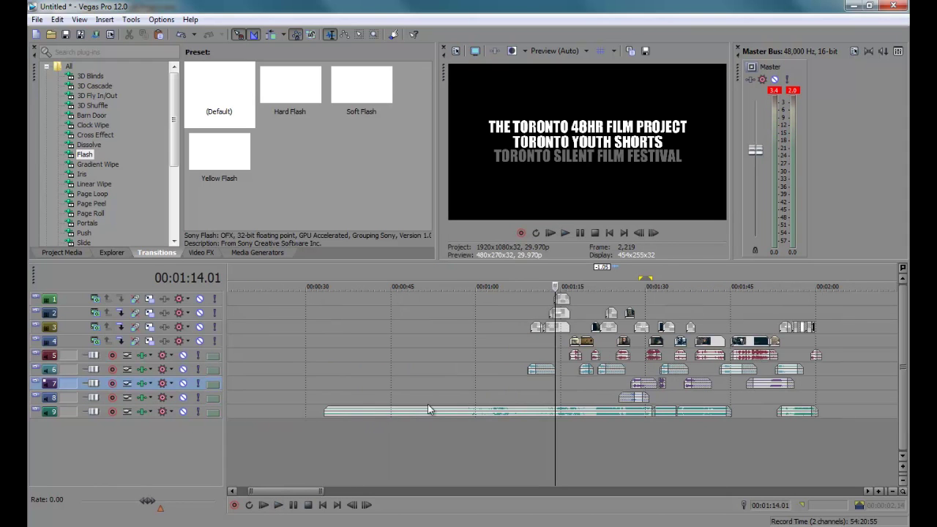
click(34, 411)
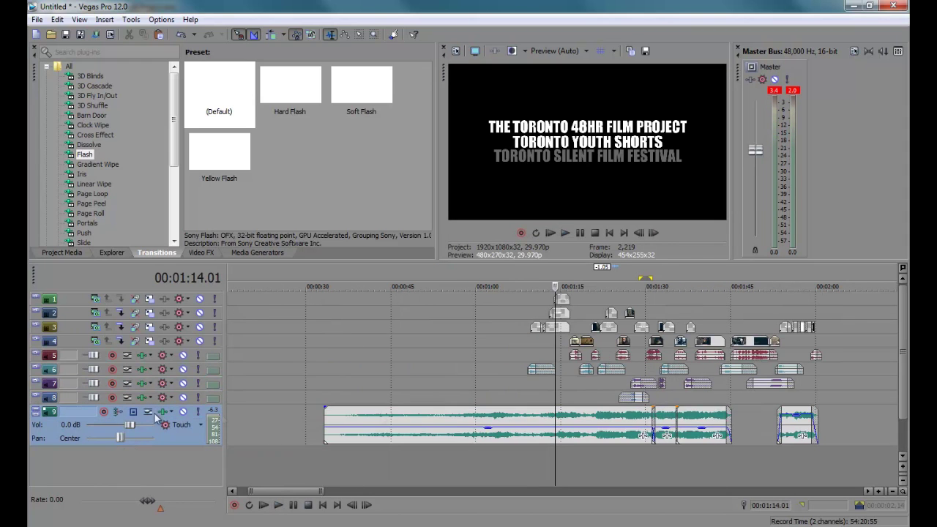
click(528, 460)
scroll(525, 461, up, 2)
click(615, 459)
scroll(610, 457, up, 2)
key(space)
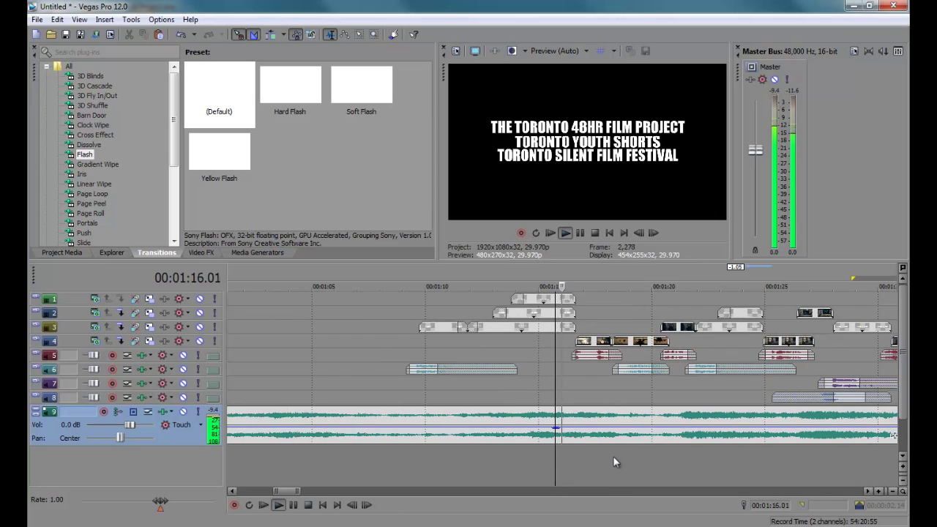
key(space)
scroll(346, 466, down, 2)
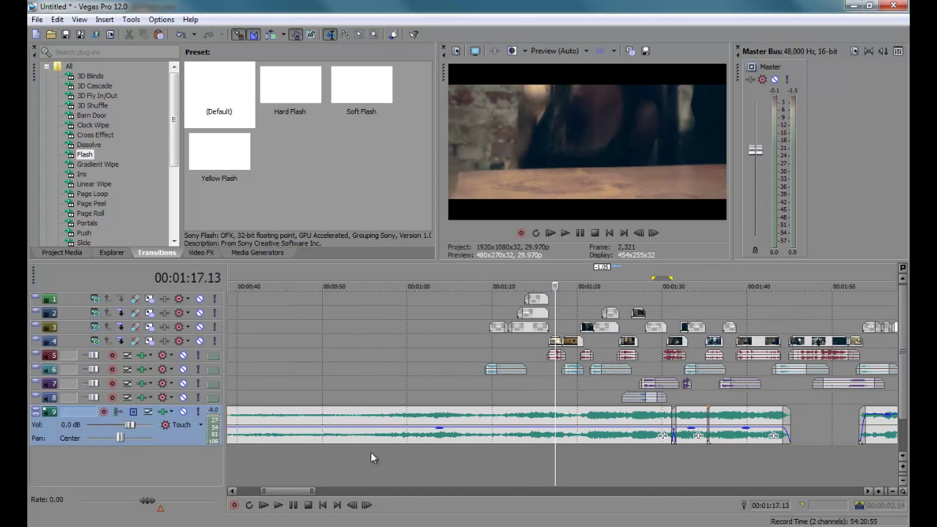
- Play the early soundtrack from about 00:00:55, and split track 9 at 00:00:57.24 and 00:01:09.05
click(390, 451)
key(space)
scroll(580, 462, up, 2)
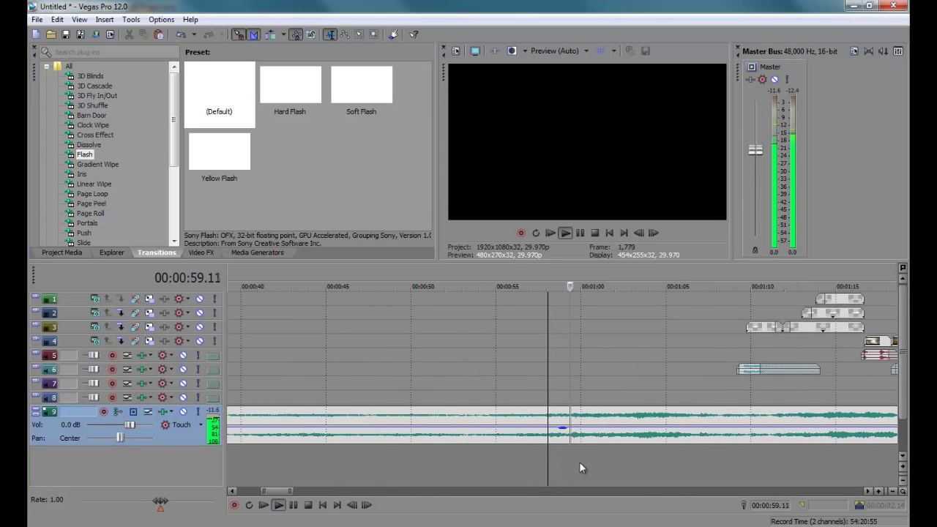
click(509, 465)
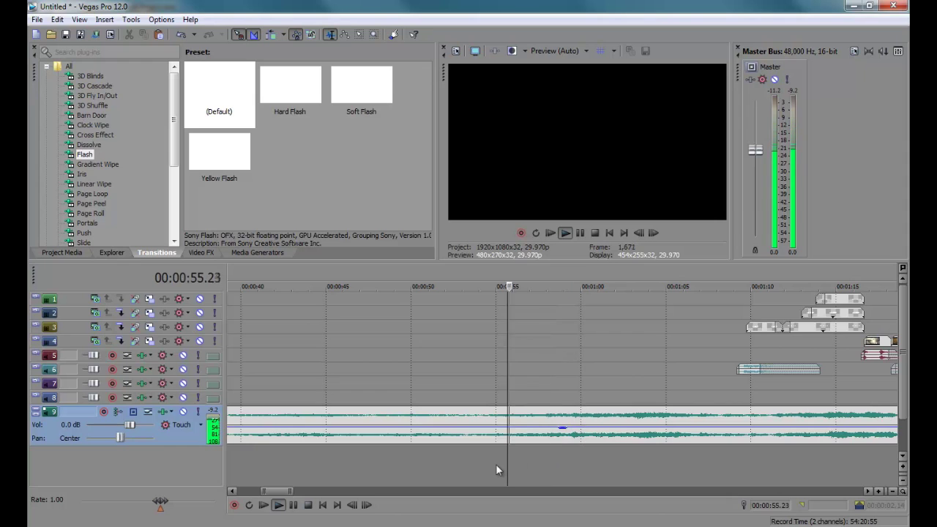
click(548, 439)
scroll(547, 440, up, 2)
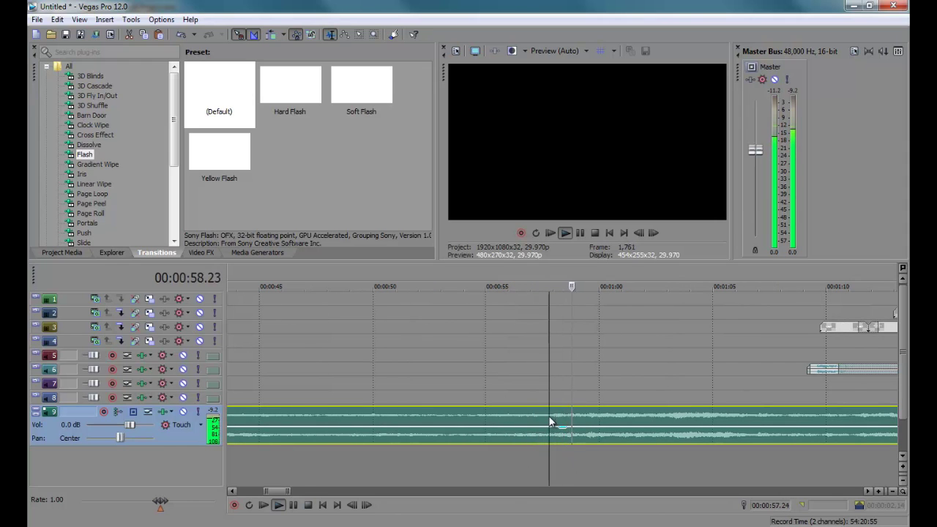
key(s)
scroll(549, 421, down, 2)
click(652, 450)
key(s)
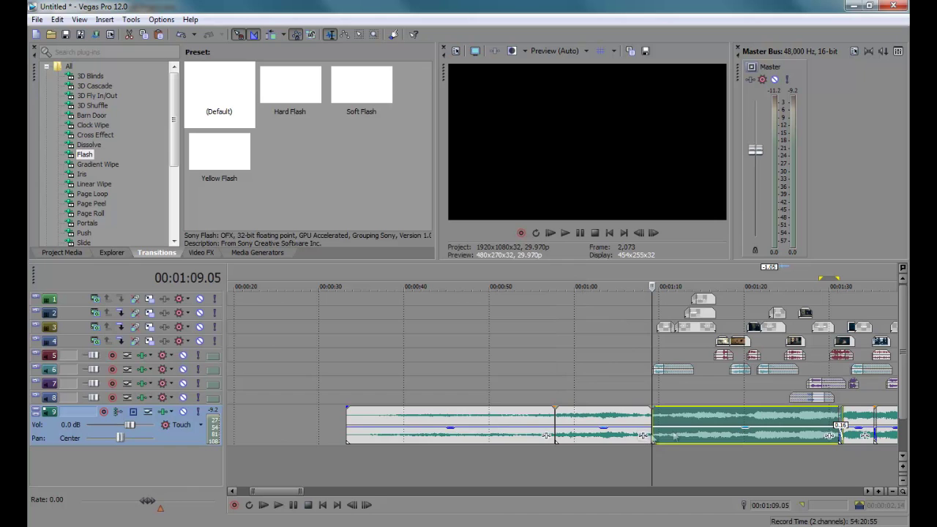
- Move the later track 9 section to about 00:01:21, place the earlier section before it, extended back to about 00:01:12.20, and play it
drag(655, 412, 711, 415)
drag(813, 424, 771, 424)
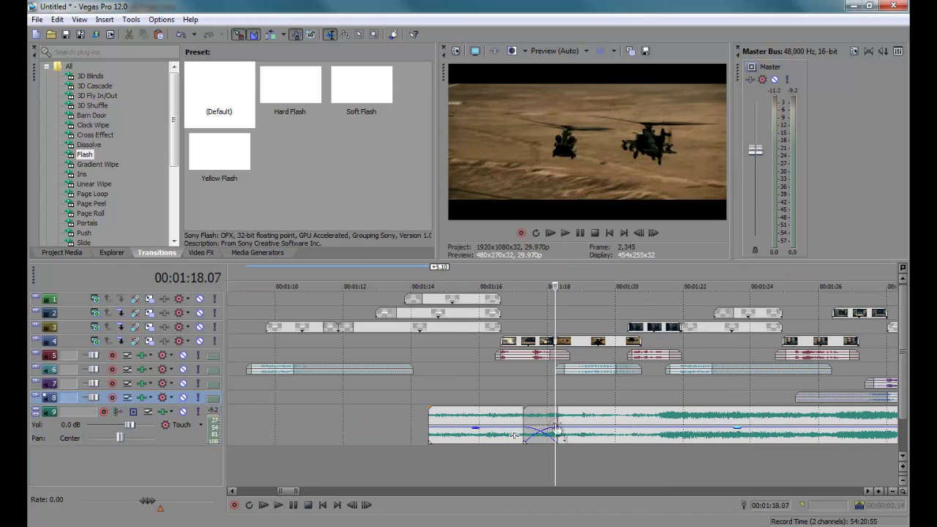
drag(514, 435, 592, 419)
drag(499, 418, 366, 418)
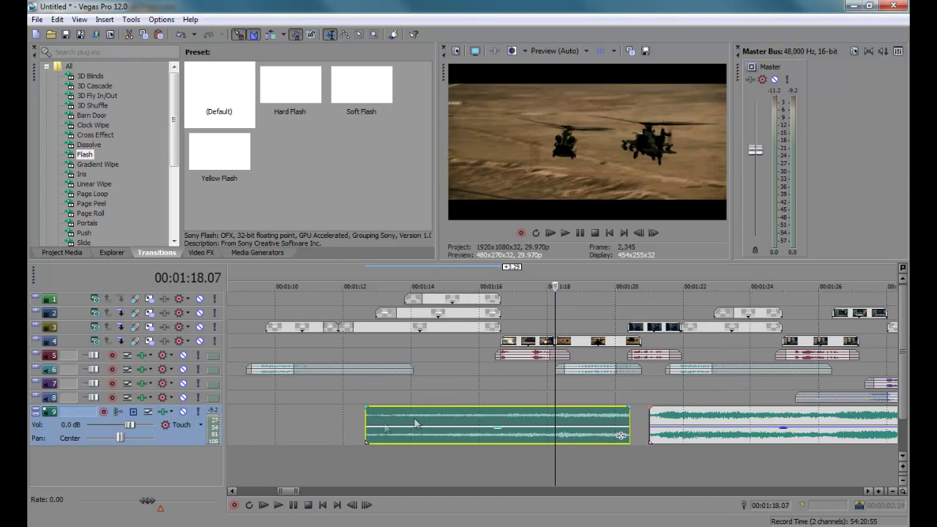
click(473, 384)
key(space)
scroll(472, 384, up, 2)
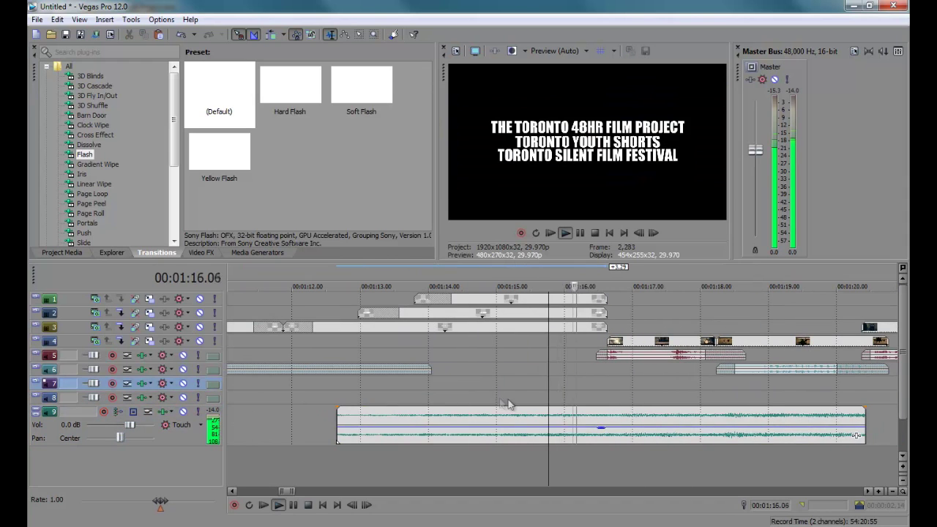
- Extend the start of the second music clip on track 9 back over the first clip's end near 1:20 and play the crossfade
click(660, 438)
scroll(627, 447, down, 3)
scroll(626, 434, down, 3)
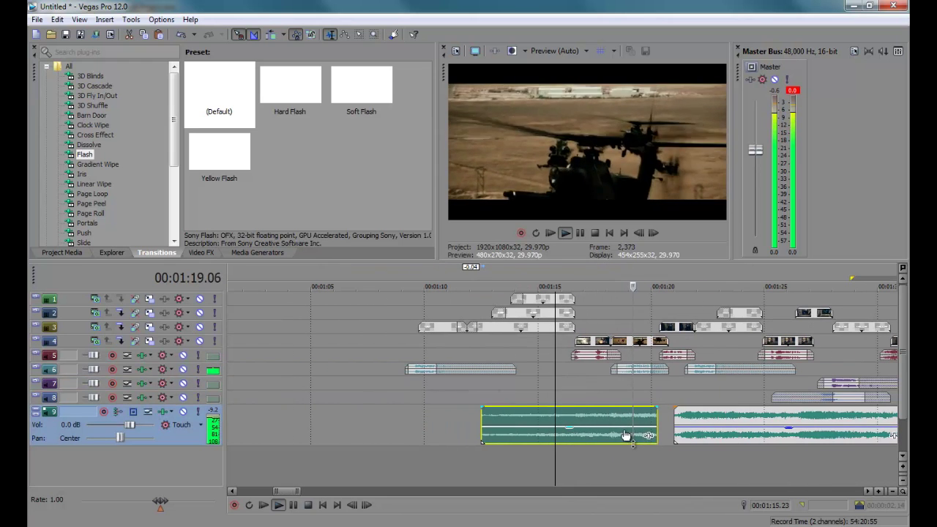
scroll(644, 432, up, 3)
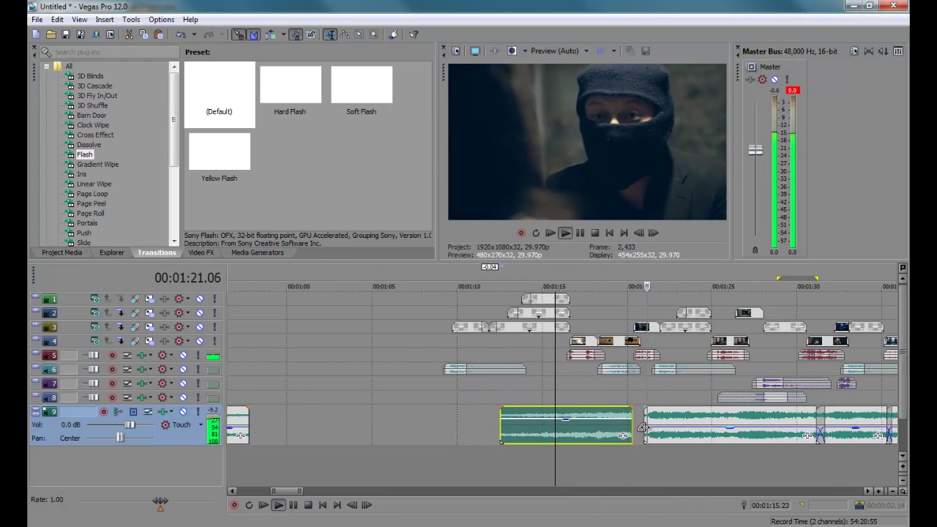
click(719, 398)
scroll(718, 398, up, 3)
click(508, 383)
drag(584, 420, 516, 421)
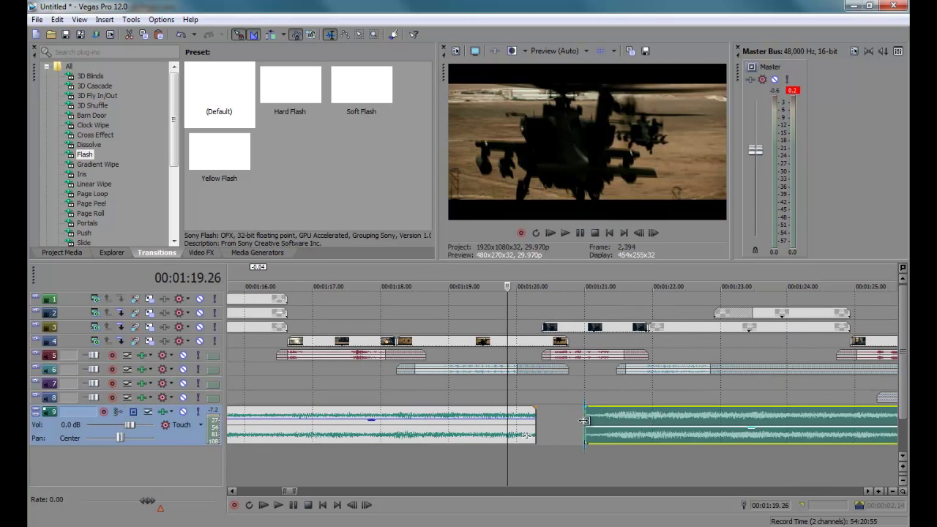
click(464, 457)
scroll(464, 458, down, 3)
key(space)
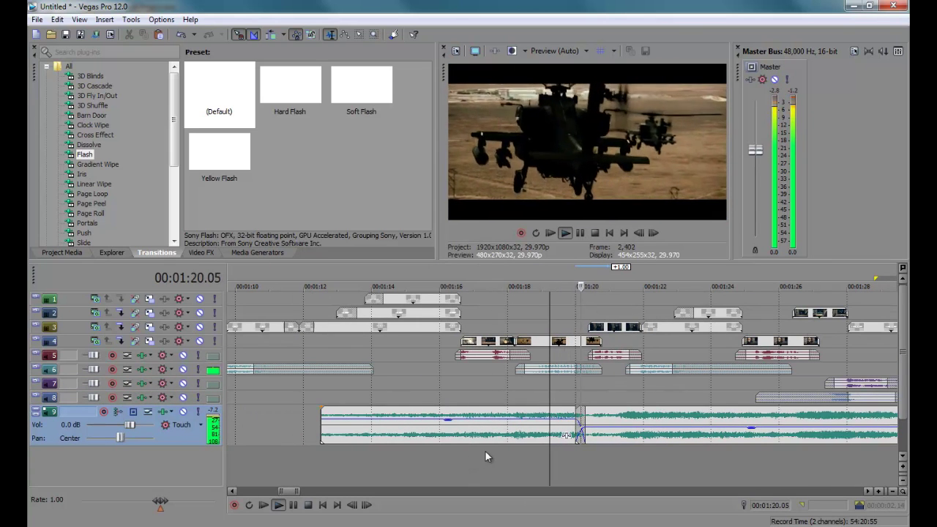
- Trim the two music clips on track 9 so that their crossfade sits slightly earlier, ending at about 1:20
click(563, 397)
scroll(563, 397, up, 3)
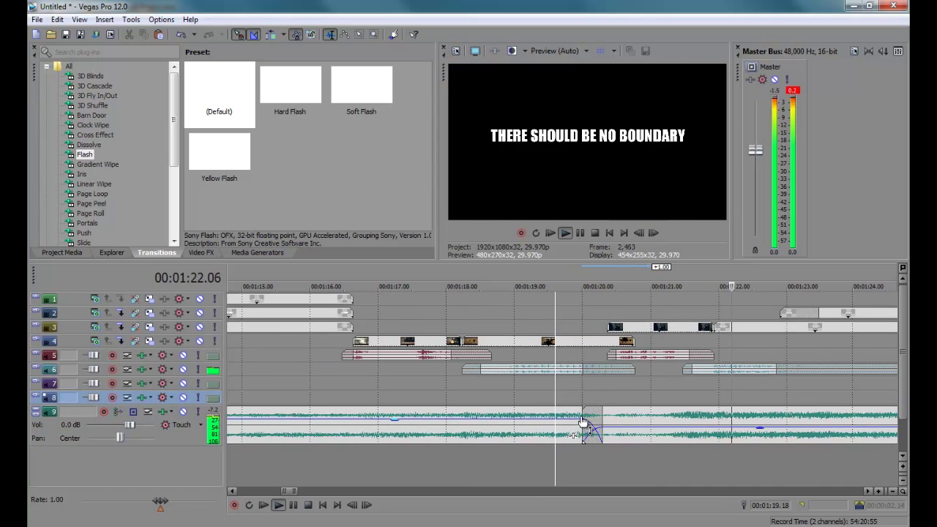
drag(583, 423, 579, 416)
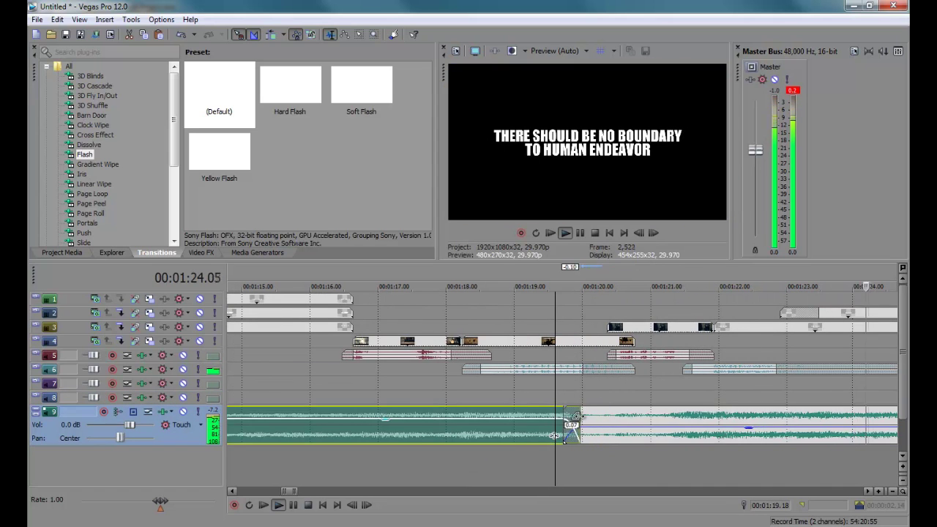
- Extend the start of the music clip that precedes the crossfade back to about 1:09 and give it a short fade-in
scroll(515, 442, down, 4)
click(394, 451)
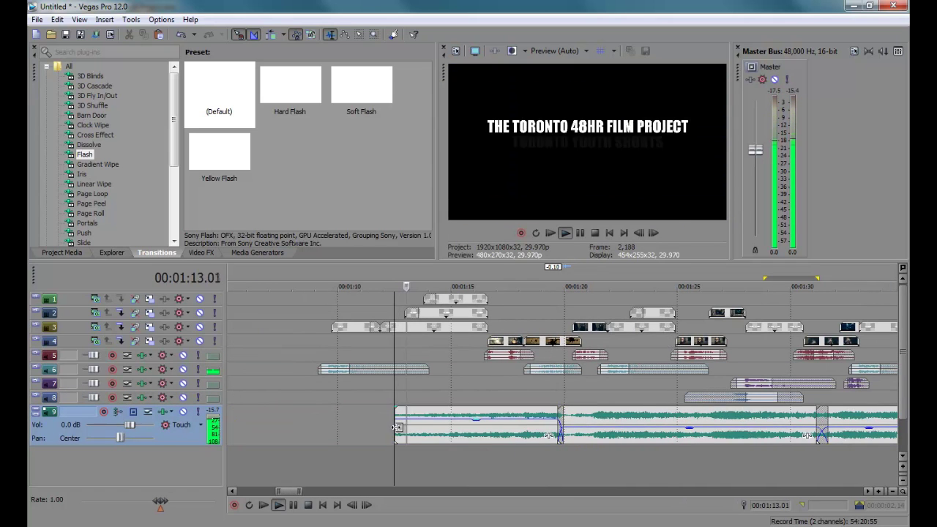
drag(395, 428, 297, 437)
click(312, 459)
scroll(312, 459, up, 3)
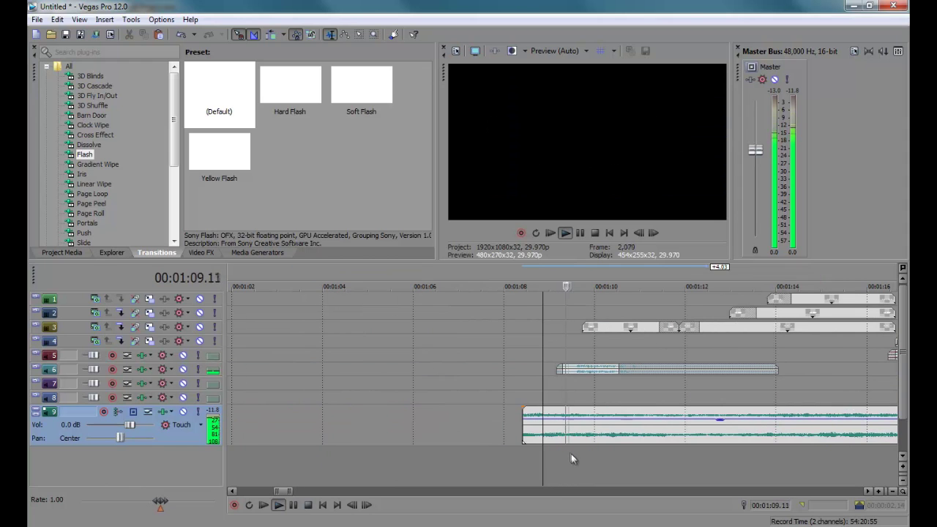
drag(526, 427, 554, 430)
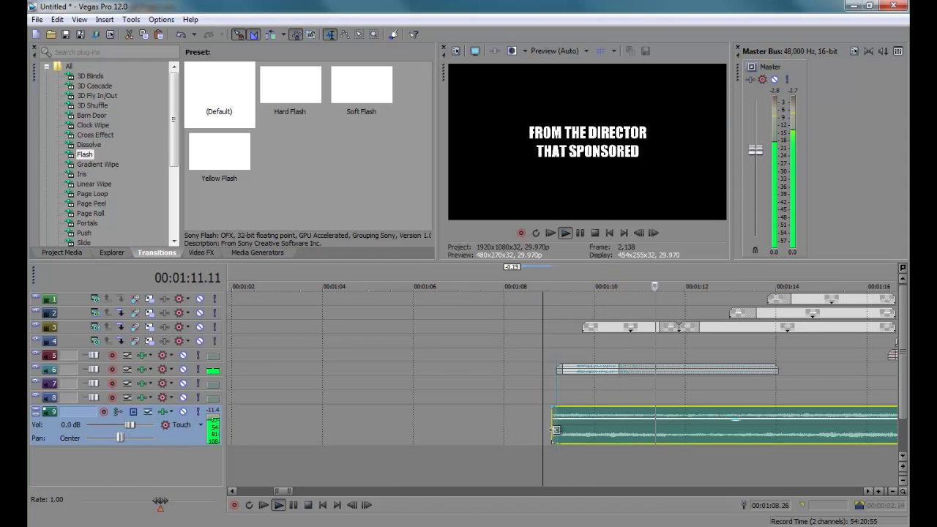
click(558, 456)
scroll(558, 457, down, 5)
key(space)
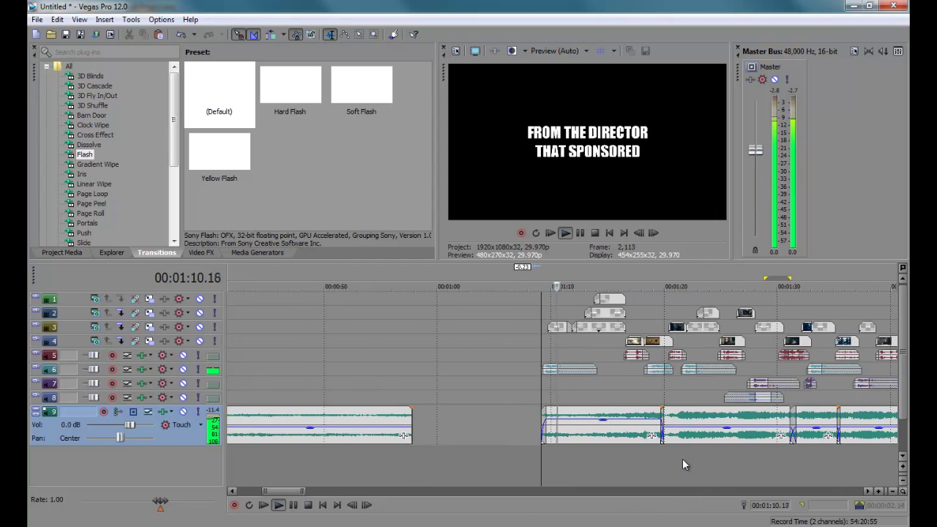
- Play the trailer up to about 1:30 to check how the music transitions fit the titles and footage
click(659, 403)
scroll(659, 403, down, 1)
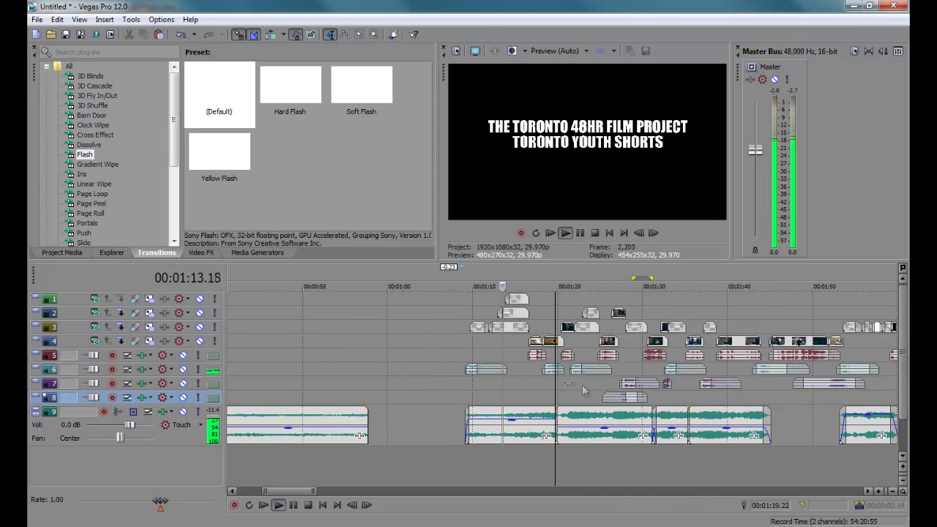
scroll(530, 387, up, 3)
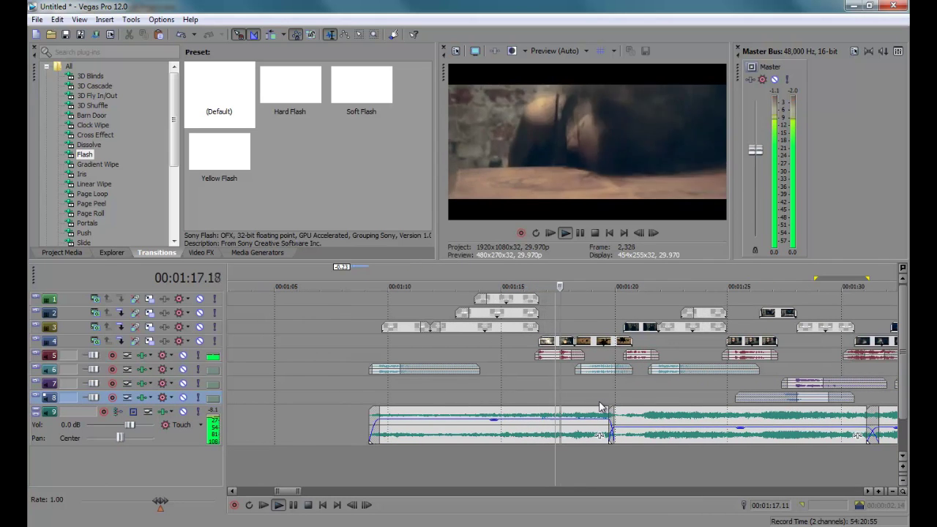
scroll(560, 435, up, 2)
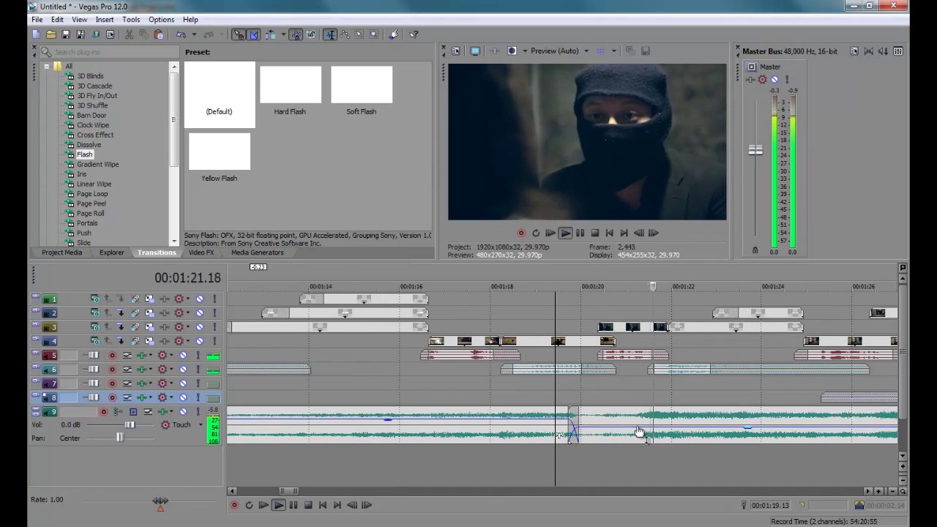
scroll(644, 432, down, 2)
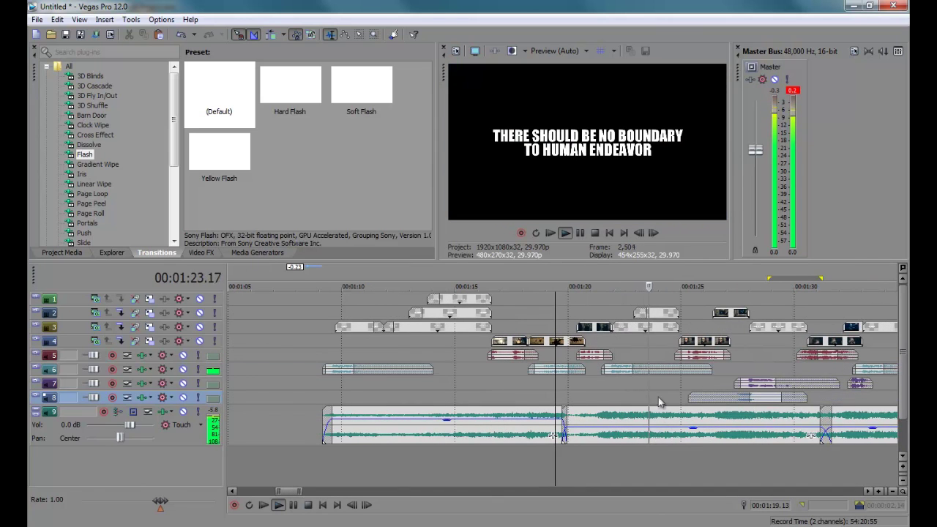
scroll(659, 403, down, 1)
scroll(617, 380, up, 1)
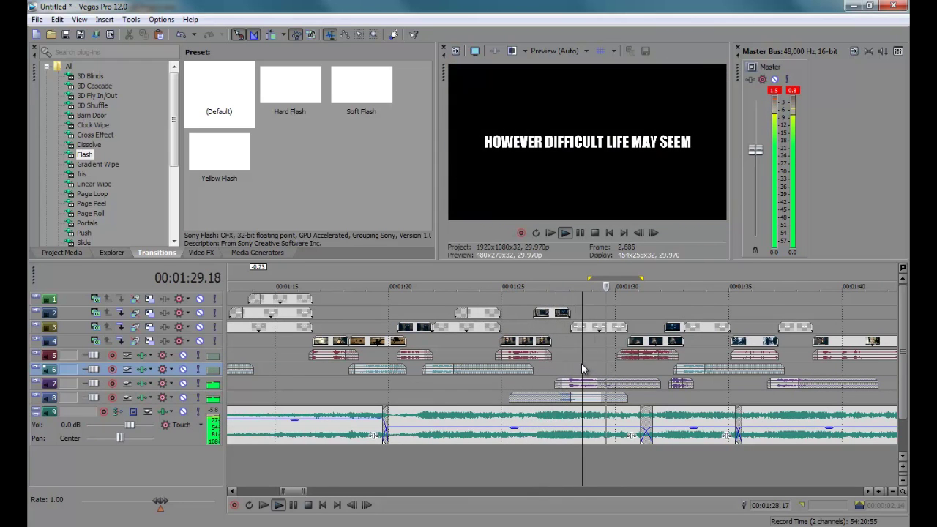
scroll(582, 363, up, 1)
- Expand track 7, lower the gain of the sound clip near 1:28 and play that section
click(38, 384)
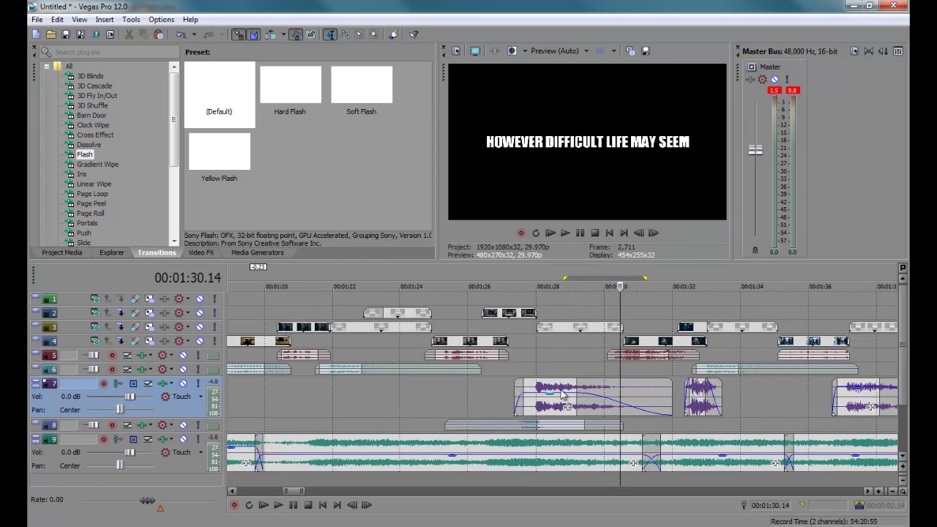
click(421, 400)
key(space)
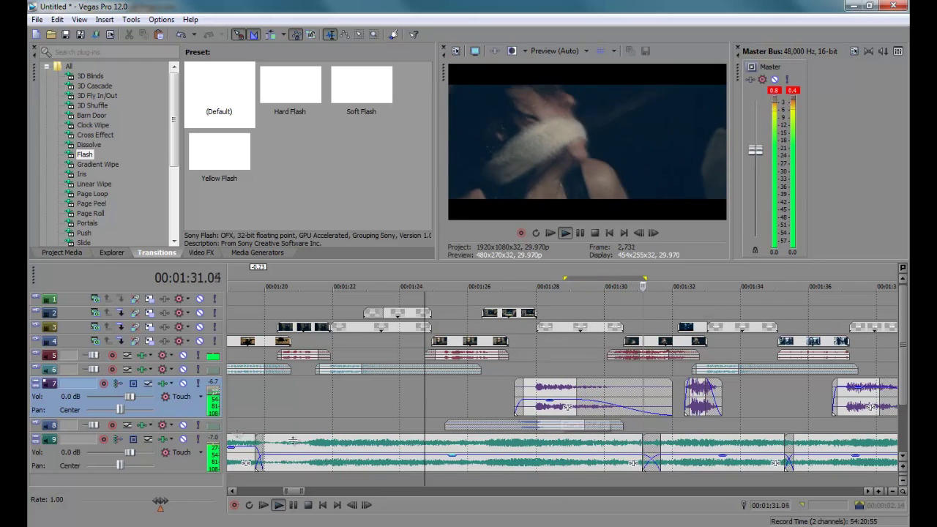
- Expand track 8, slightly lower the gain of its clip near 1:28 and play that section
click(36, 424)
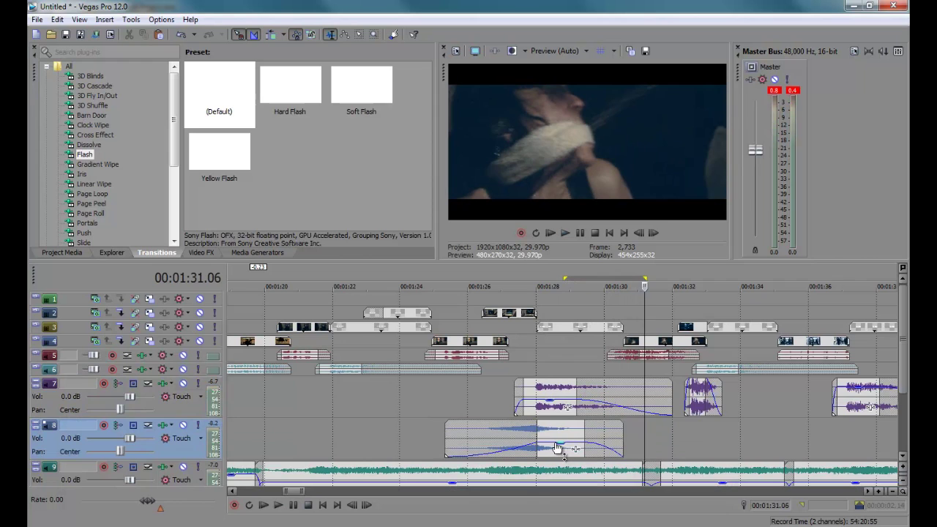
click(463, 403)
key(space)
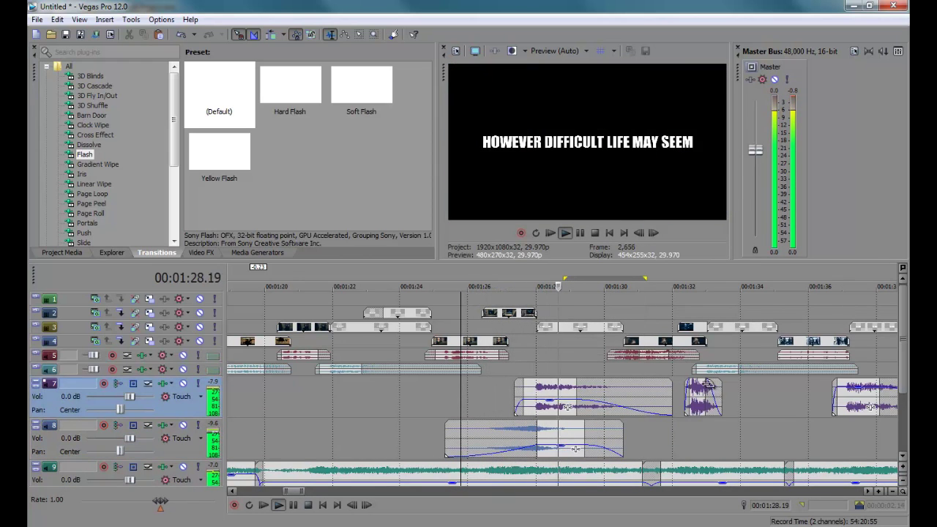
click(700, 439)
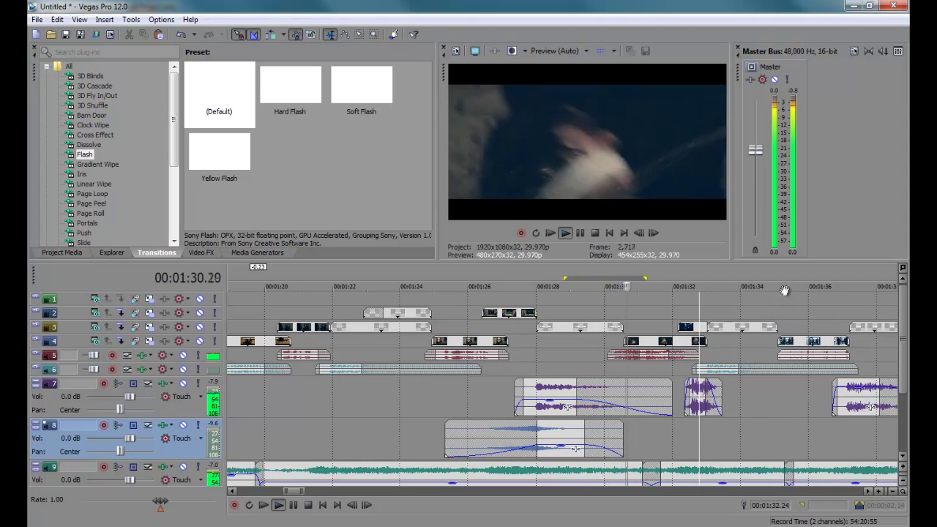
key(Return)
- Expand track 5, lower the gain of the audio clip starting near 1:30 and play that section
click(561, 365)
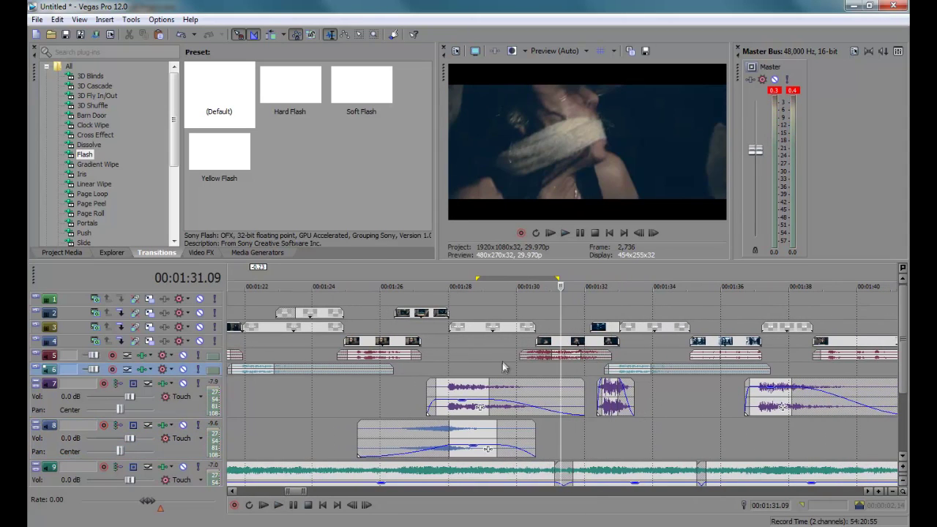
click(50, 360)
drag(563, 353, 566, 366)
key(space)
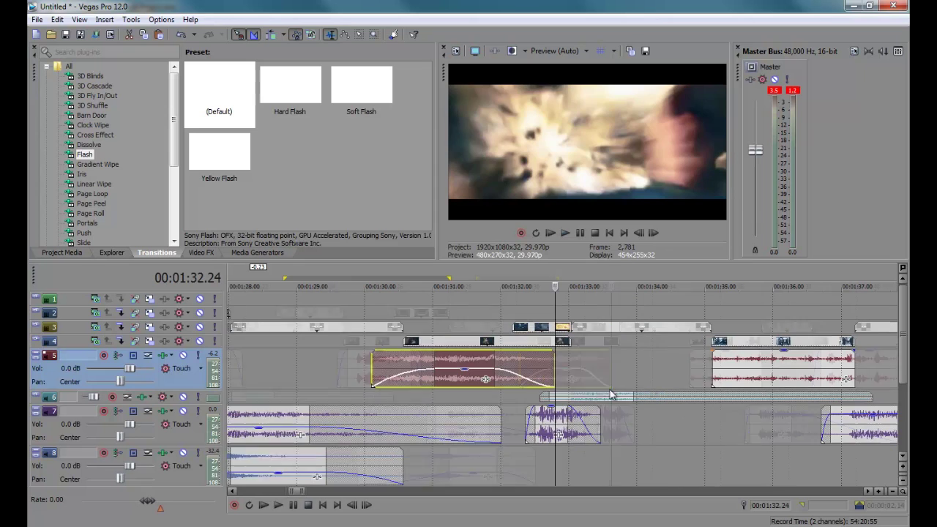
- Lower the gain of the short sound clip near 1:32 on track 7 and play it from 1:32.00
drag(564, 408, 564, 425)
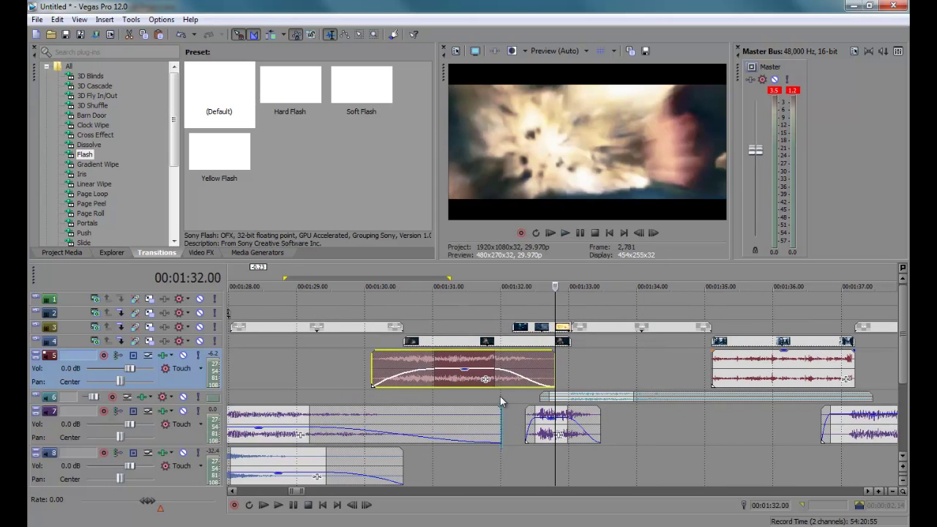
click(500, 397)
key(space)
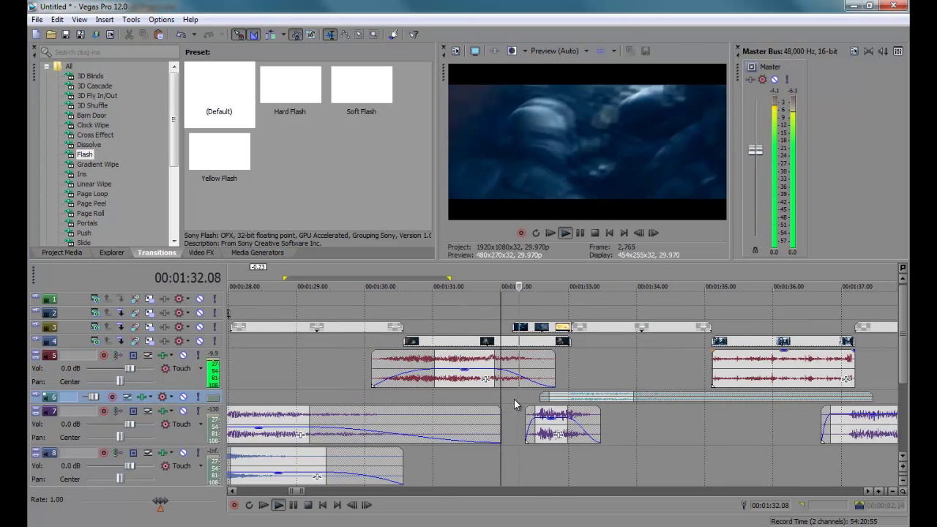
key(Return)
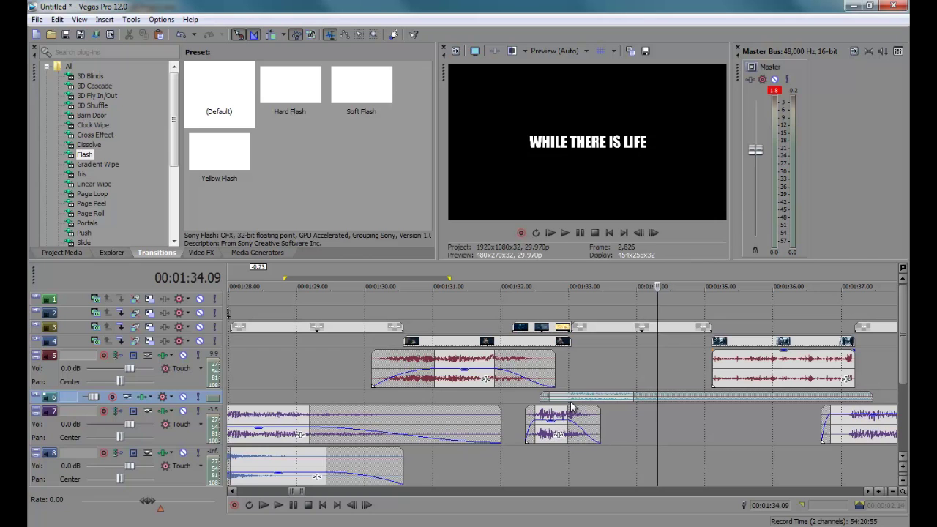
- Delete the audio clip on track 6 that starts near 1:32 and play the section without it
click(571, 400)
key(Delete)
key(space)
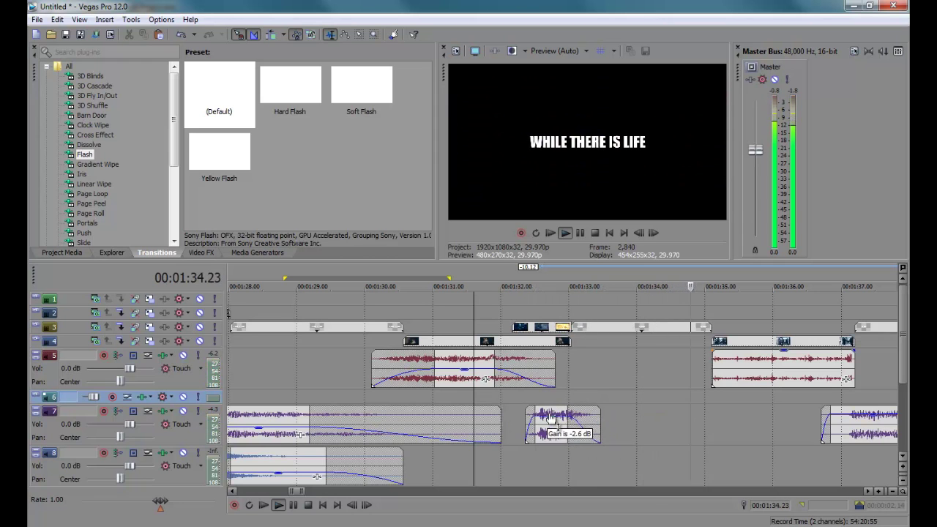
- Fine-tune the gain of the short sound clip near 1:32 on track 7 while playing it back
click(500, 395)
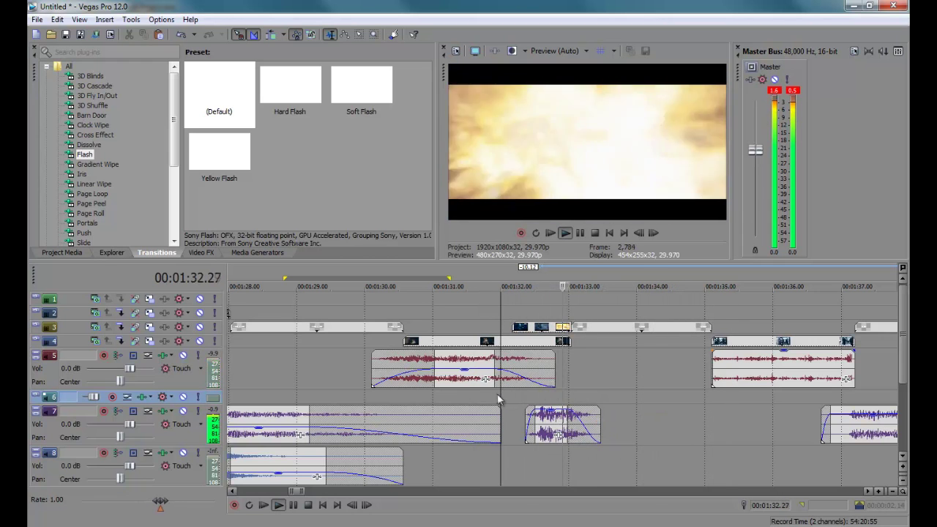
key(Return)
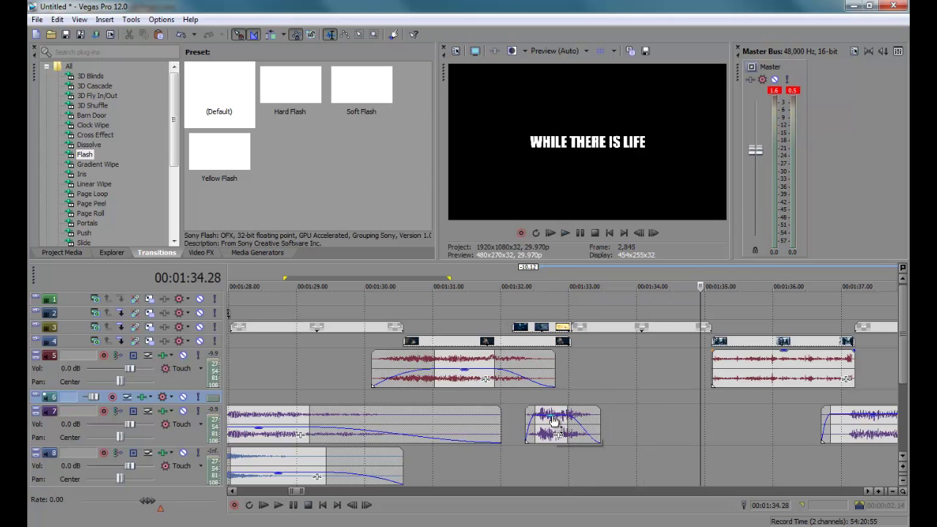
click(512, 400)
key(Return)
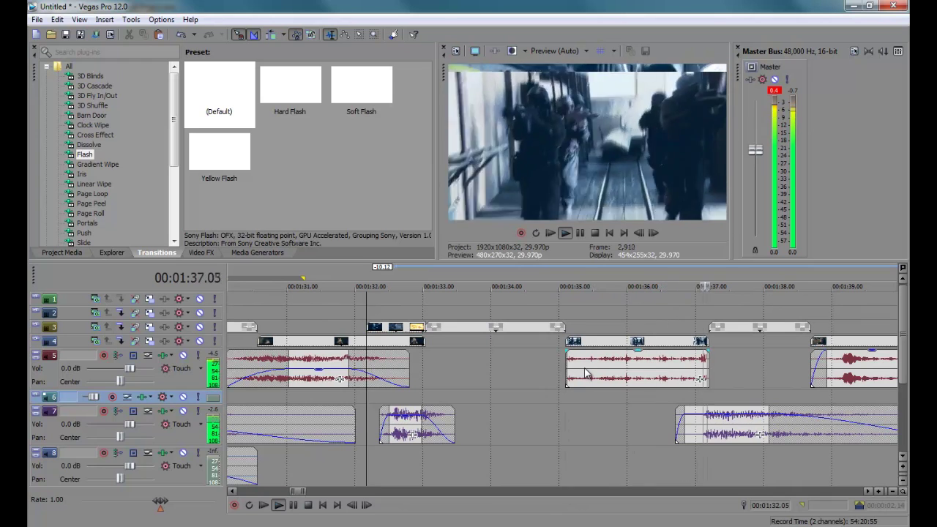
- Add a short fade-in and fade-out to the track 5 audio clip that starts at about 1:35
double_click(590, 344)
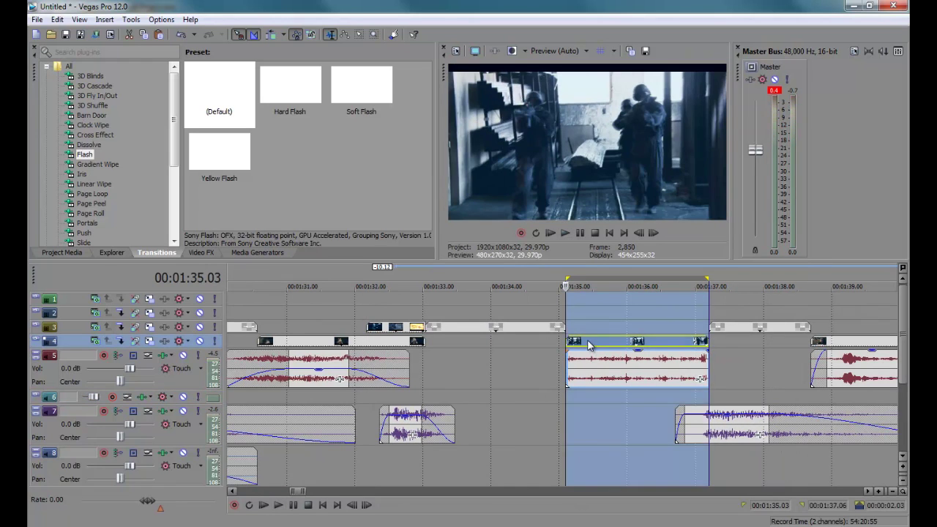
click(551, 374)
click(597, 370)
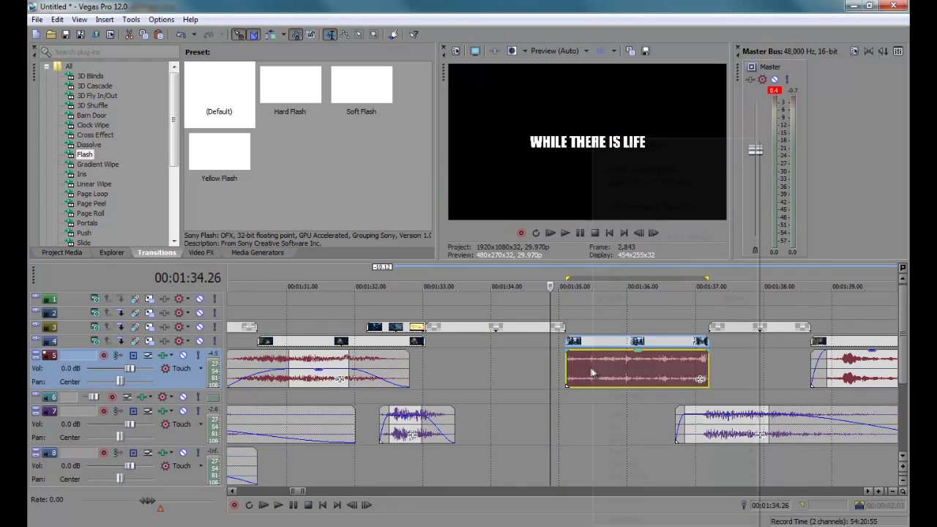
drag(566, 368, 574, 353)
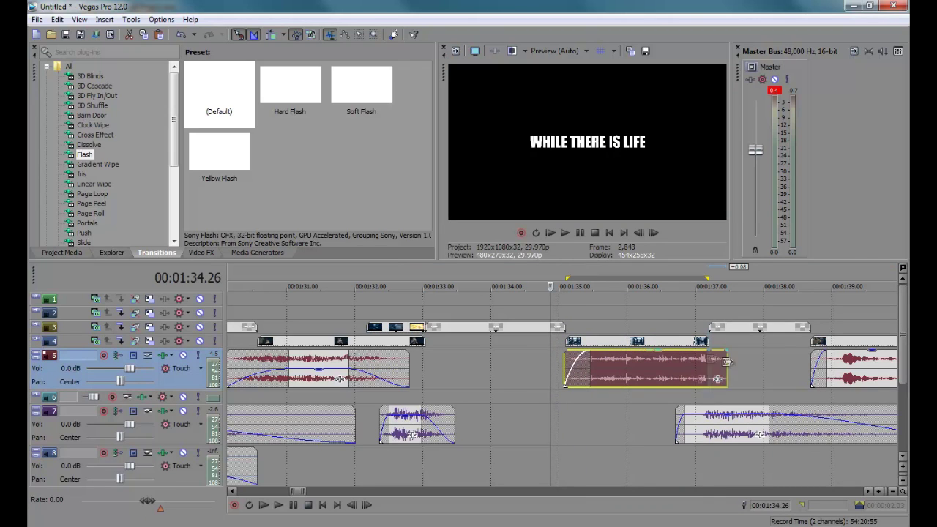
drag(713, 351, 690, 351)
- Set the fade-out and fade-in of the 1:35 audio clip on track 5 to the smooth curve and play it
right_click(690, 351)
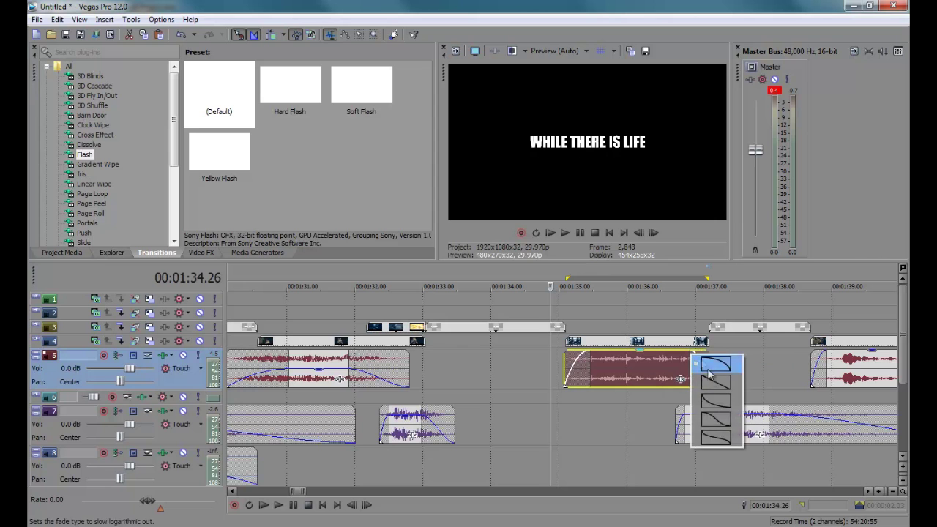
click(717, 420)
right_click(587, 356)
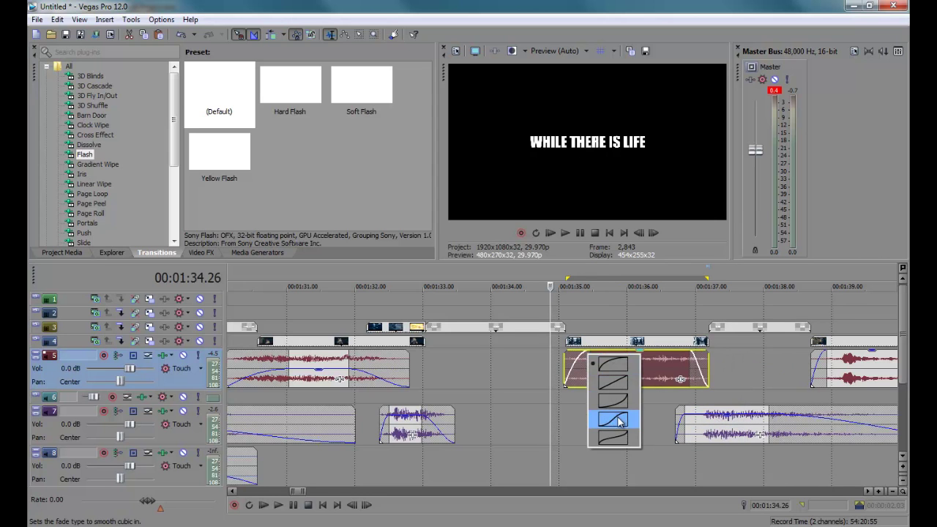
click(529, 387)
key(space)
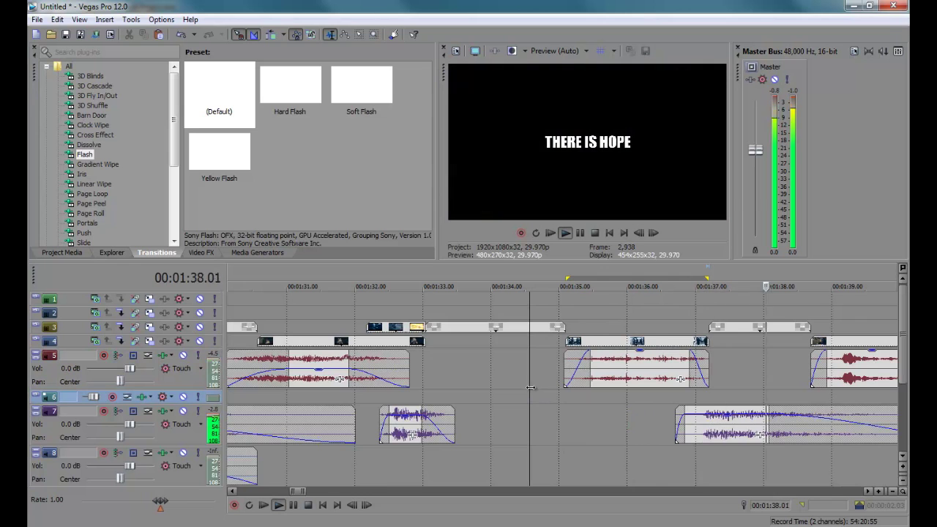
- Play the trailer from about 1:38 to its end with minimised track heights to review the remaining audio and video clips
scroll(530, 387, down, 2)
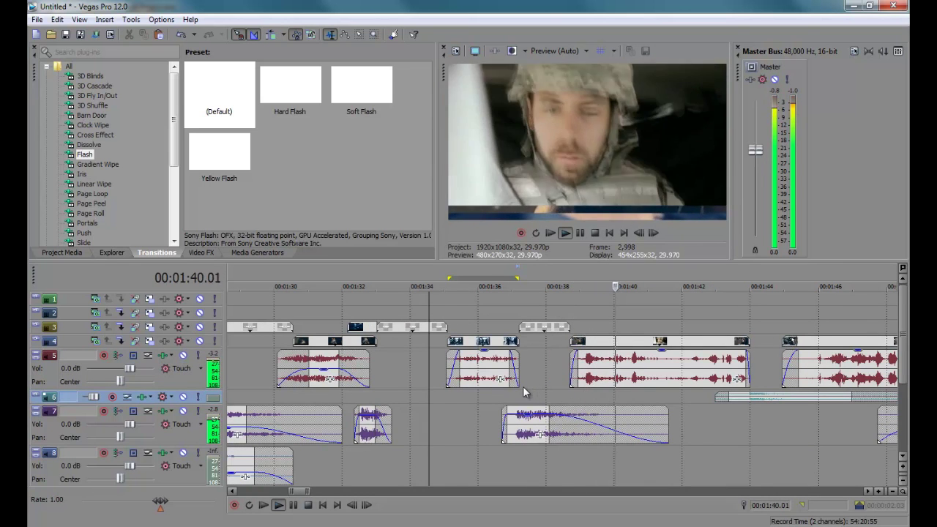
key(grave)
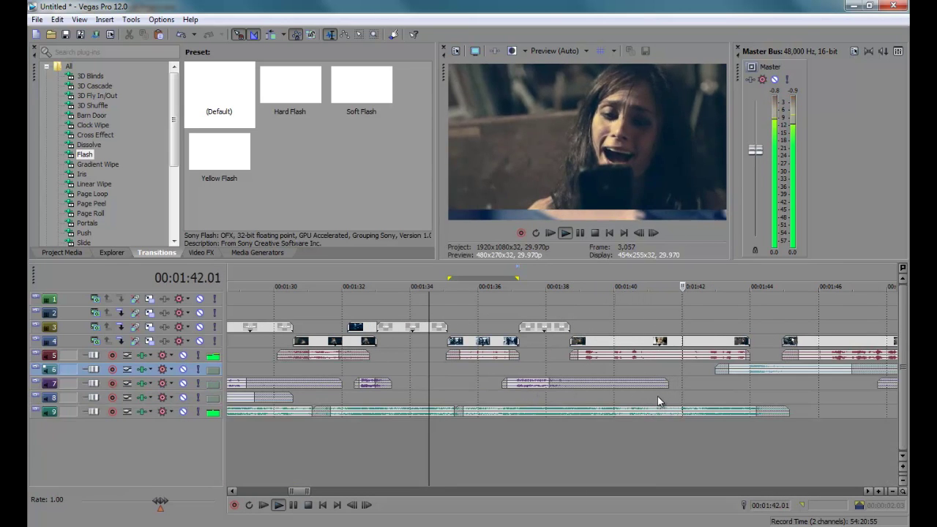
click(727, 392)
scroll(730, 391, up, 1)
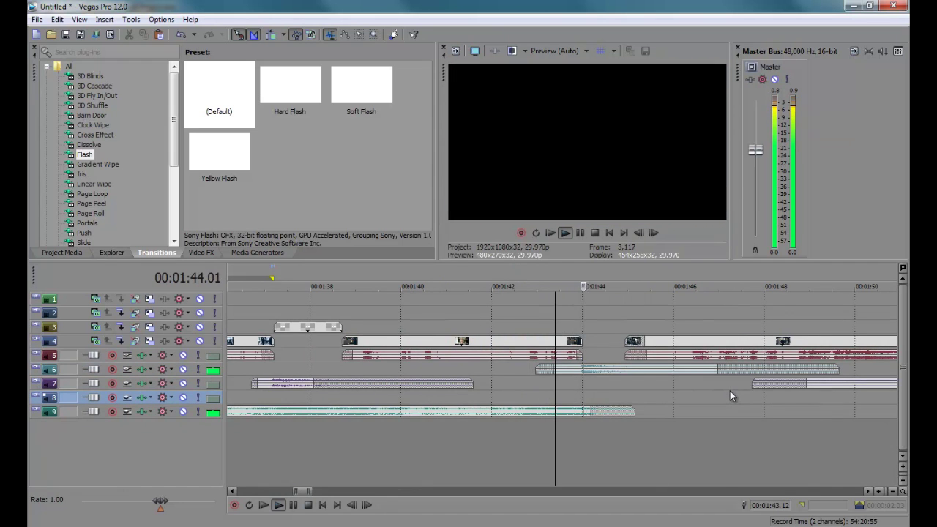
scroll(730, 391, down, 3)
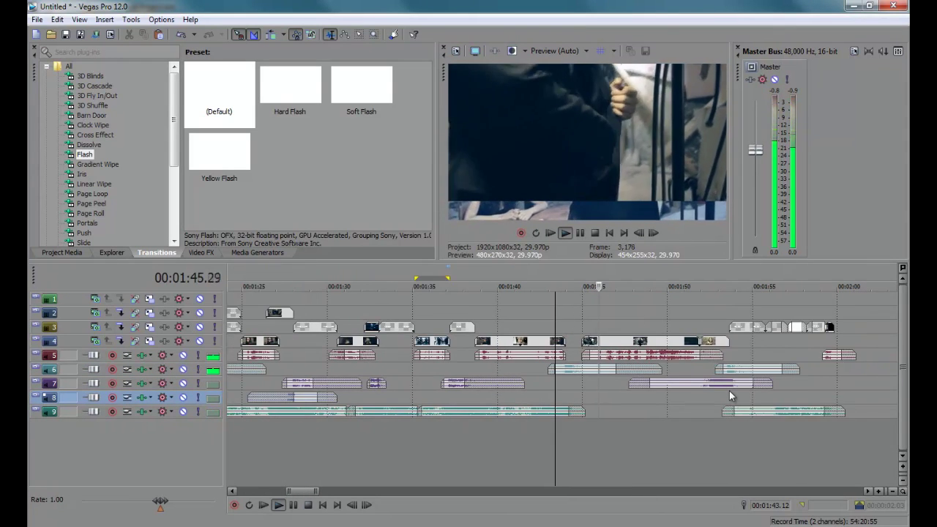
scroll(728, 390, down, 1)
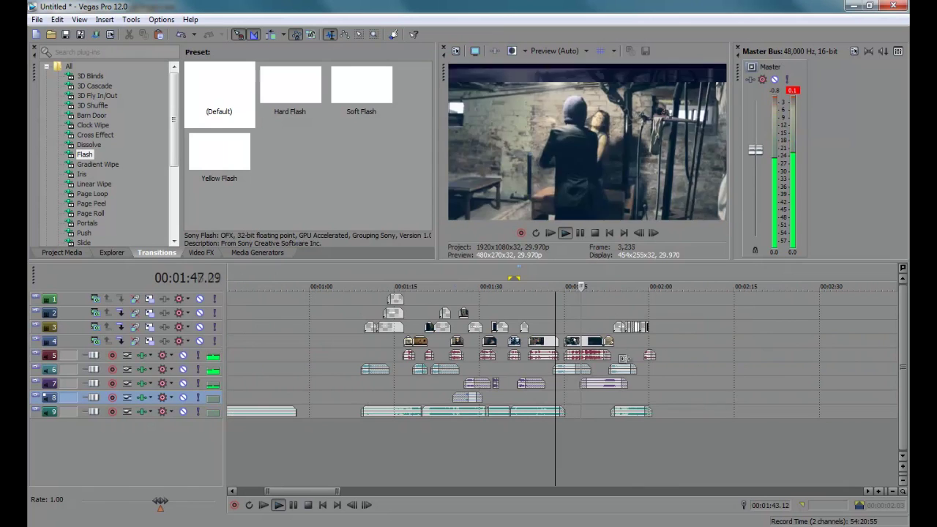
scroll(527, 322, up, 2)
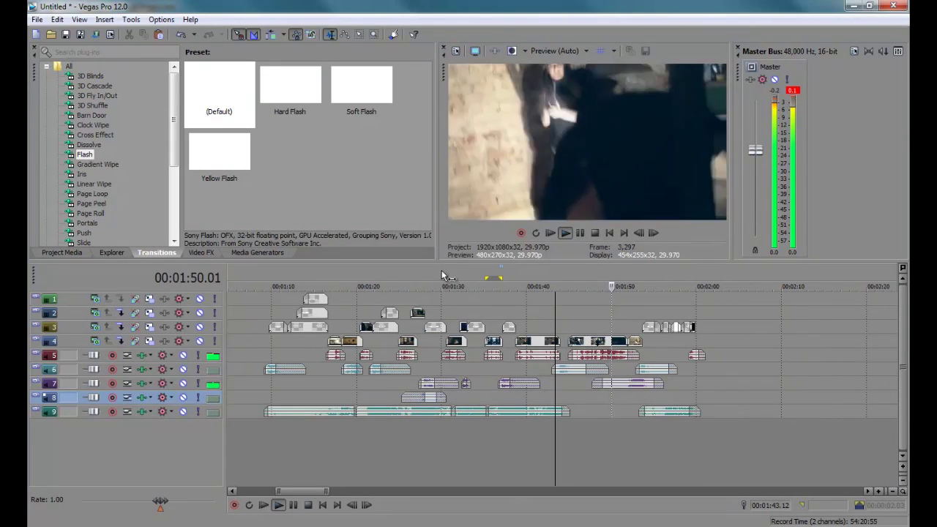
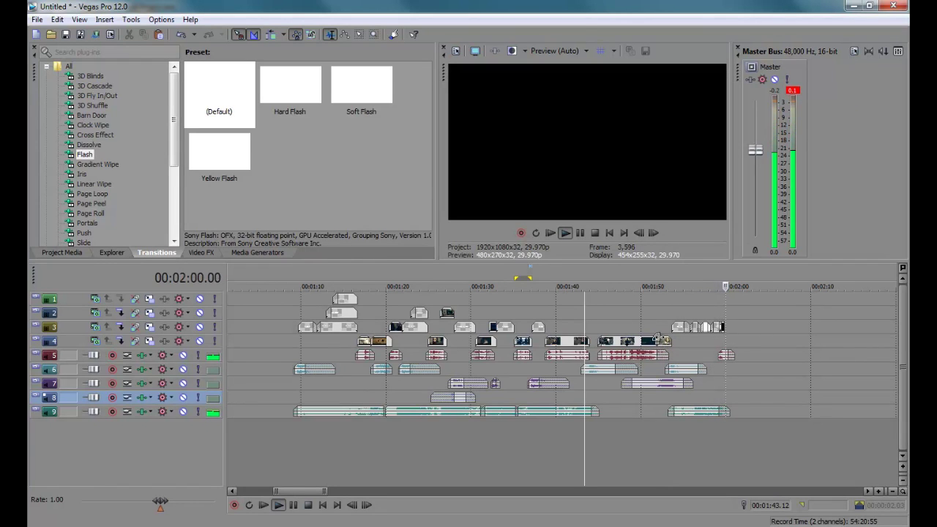
click(678, 338)
scroll(676, 333, up, 2)
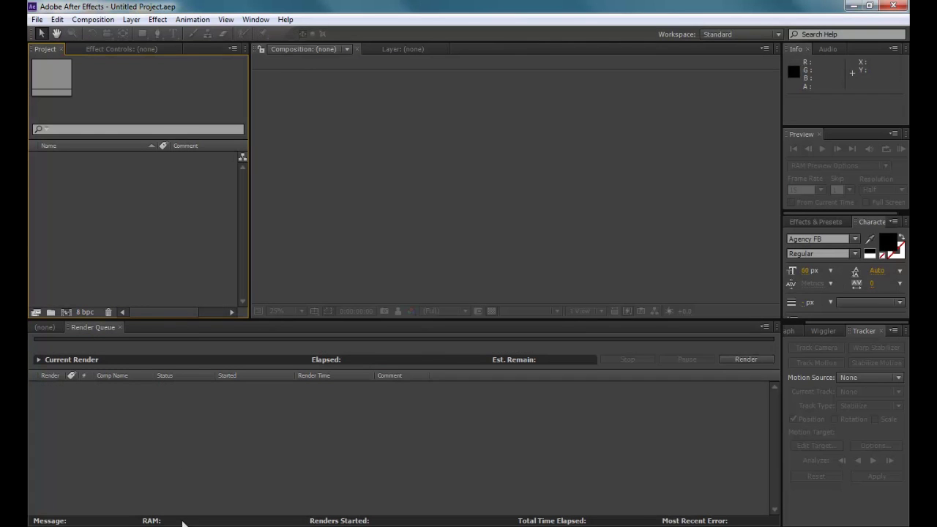
- Switch to After Effects, create a 1920 × 1080 composition at 23.976 fps with a duration of 0:00:14:06, and add a black solid layer
right_click(124, 217)
click(137, 218)
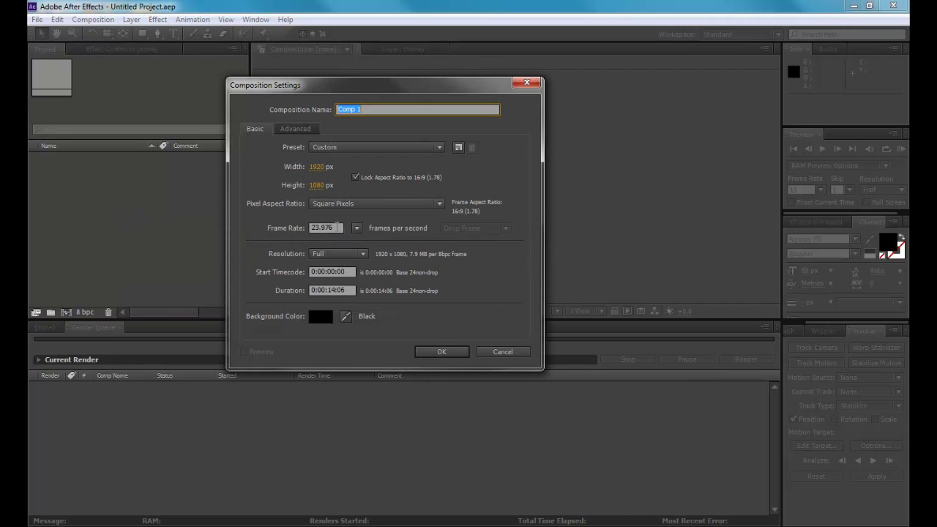
click(424, 354)
right_click(134, 407)
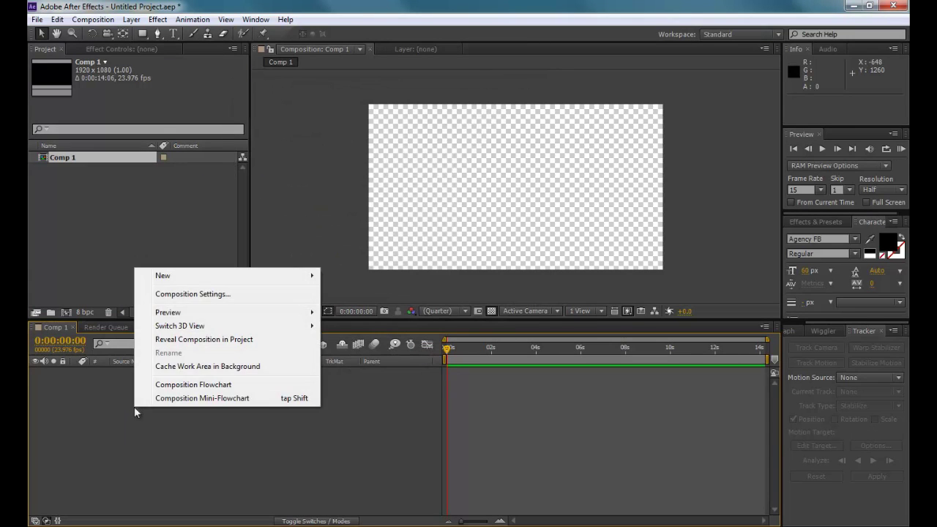
mouse_move(301, 277)
click(349, 308)
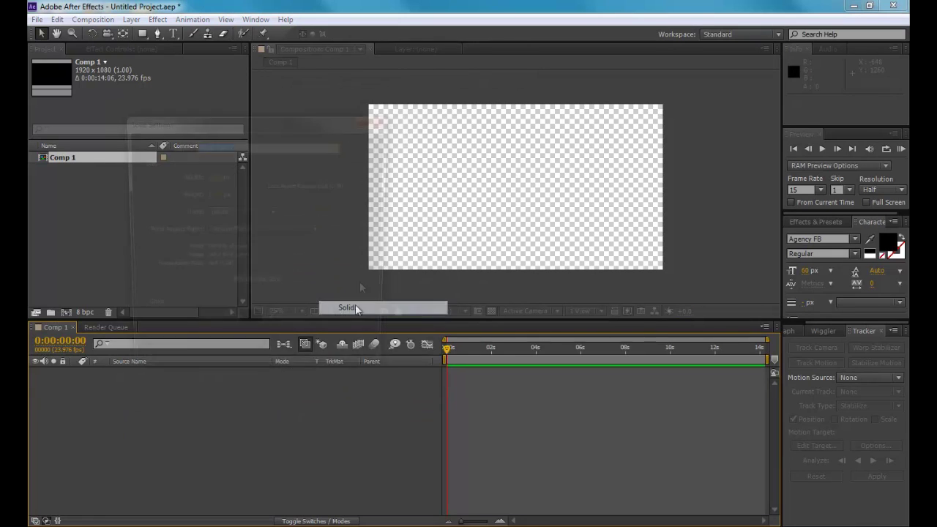
click(290, 361)
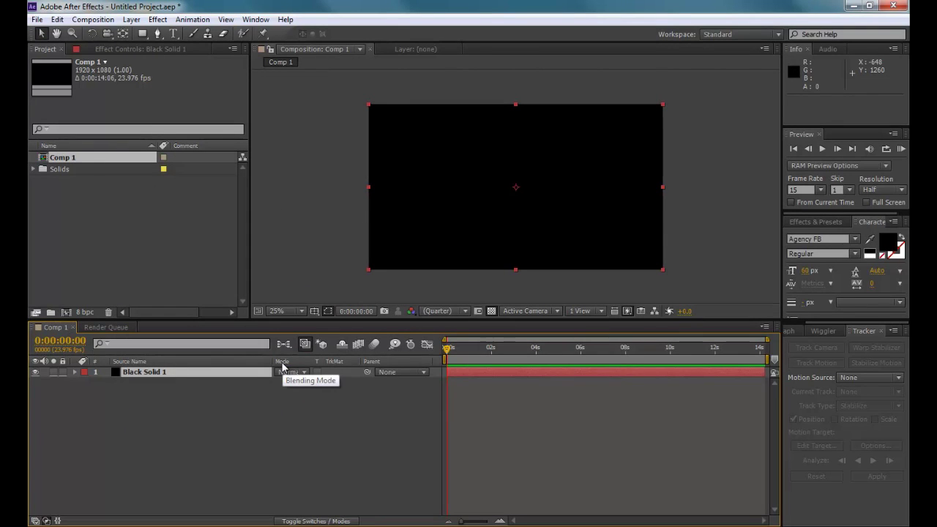
- Import the Smudgy_sm.jpg image from the 106 folder inside the editing folder on Local Disk (E:)
right_click(97, 224)
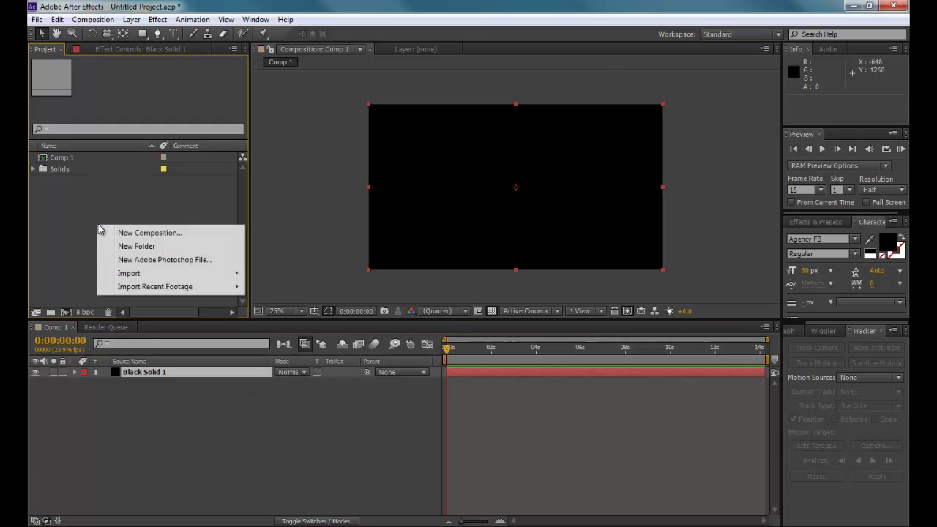
mouse_move(211, 273)
click(267, 273)
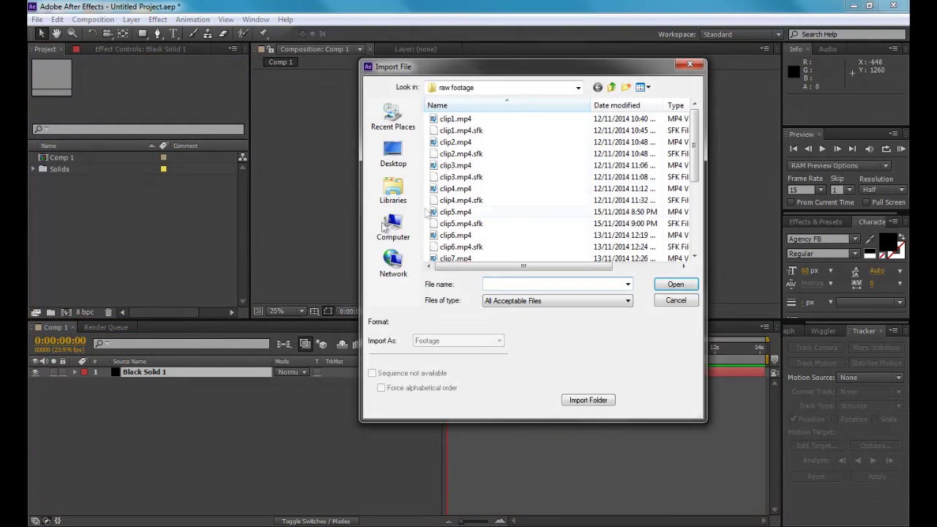
click(469, 87)
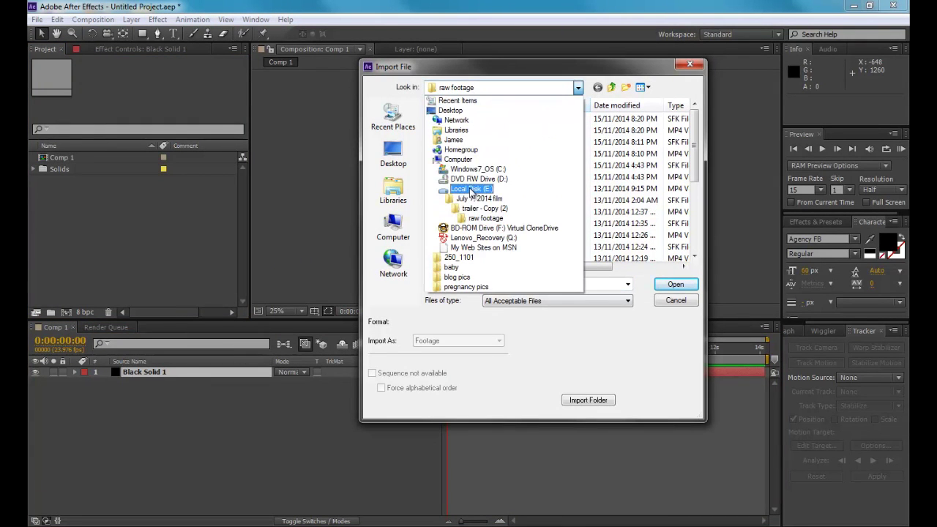
click(470, 189)
double_click(472, 119)
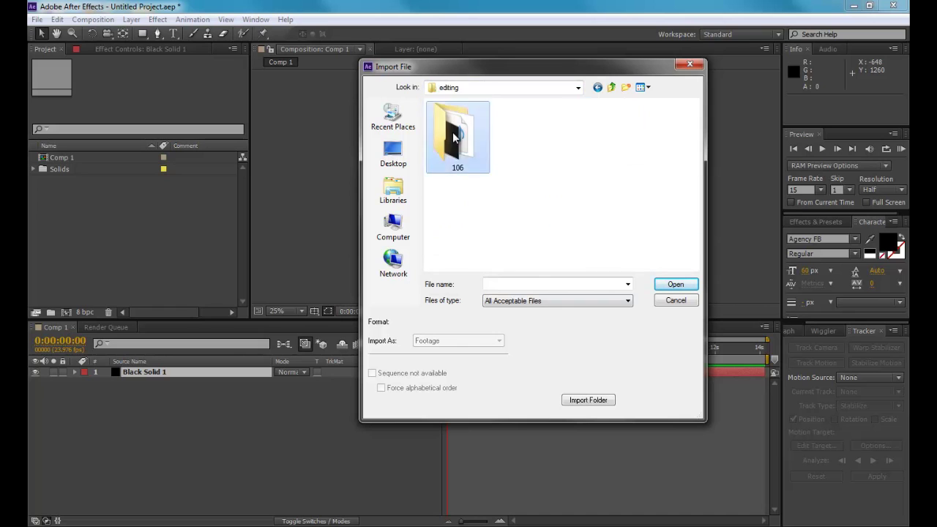
double_click(454, 138)
click(523, 136)
click(676, 284)
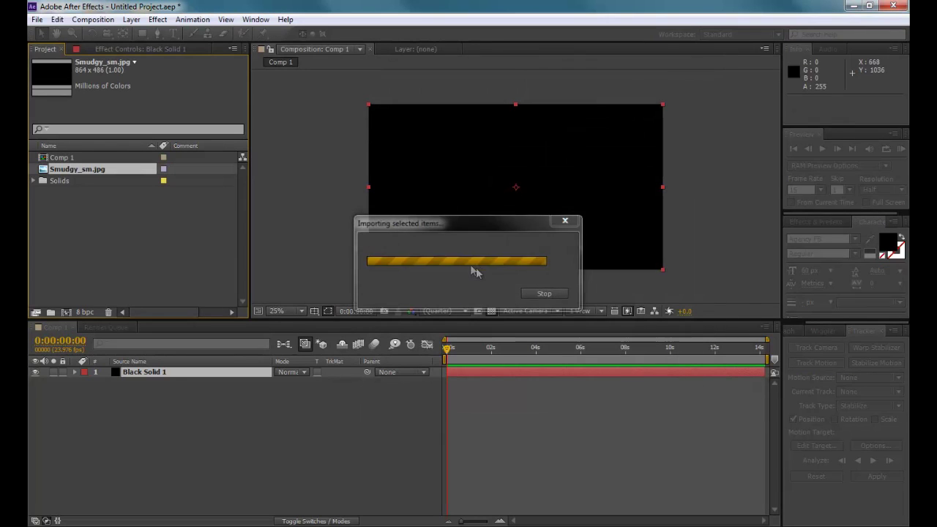
- Place Smudgy_sm.jpg above the black solid in Comp 1 and scale it to 222.8% to fill the frame
drag(73, 193, 116, 367)
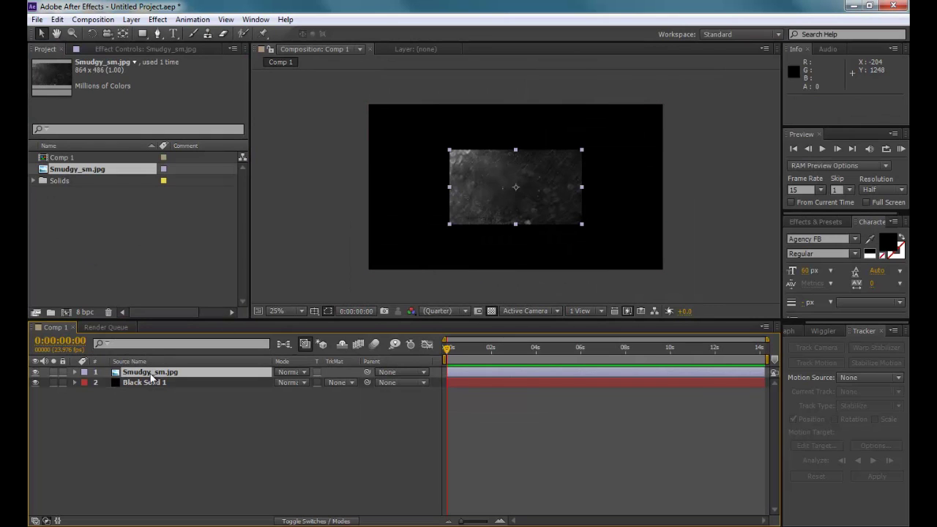
key(s)
drag(326, 382, 592, 380)
click(218, 373)
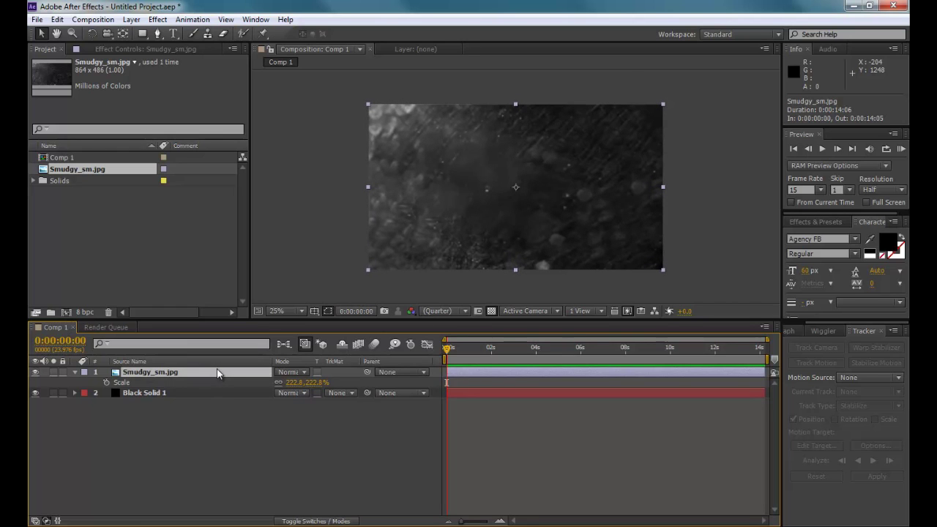
- Set the blending mode of the Smudgy_sm.jpg layer to Color Dodge
click(293, 374)
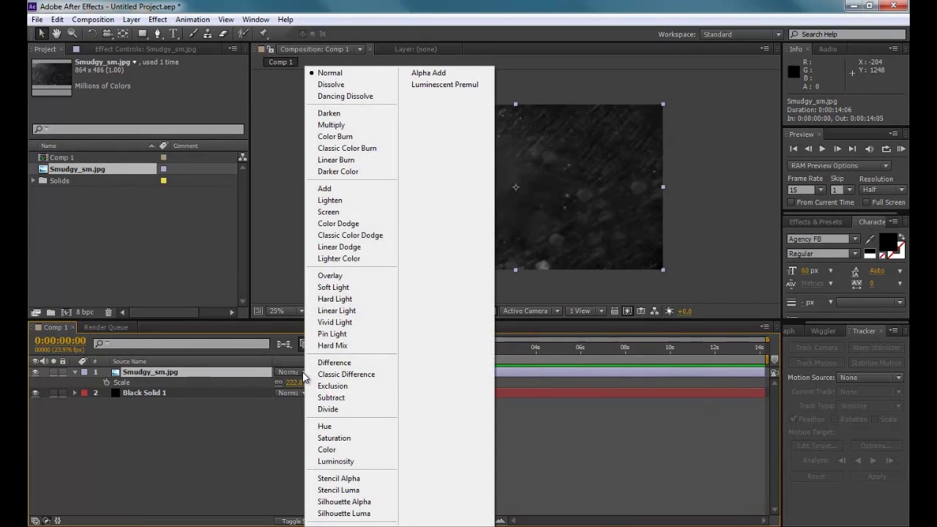
click(338, 234)
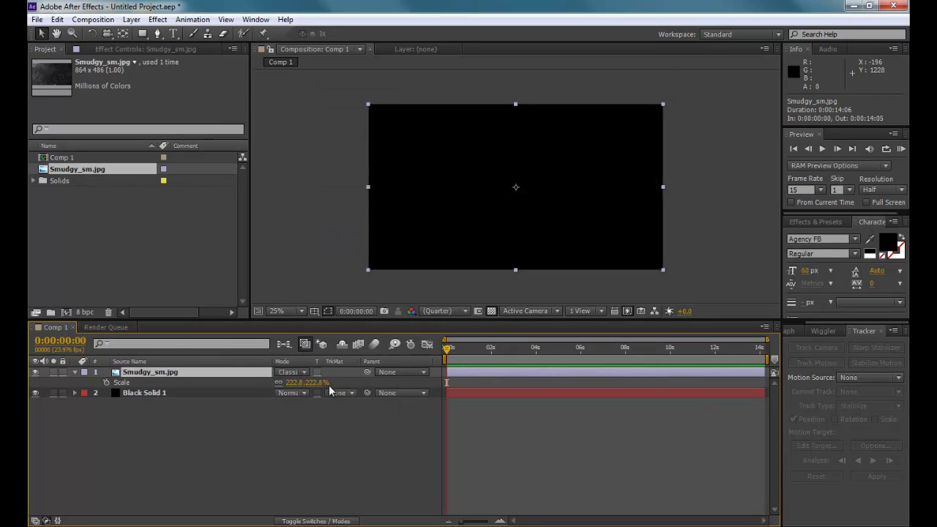
click(306, 373)
click(335, 225)
- Apply the Video Copilot Optical Flares effect to the black solid layer
click(142, 395)
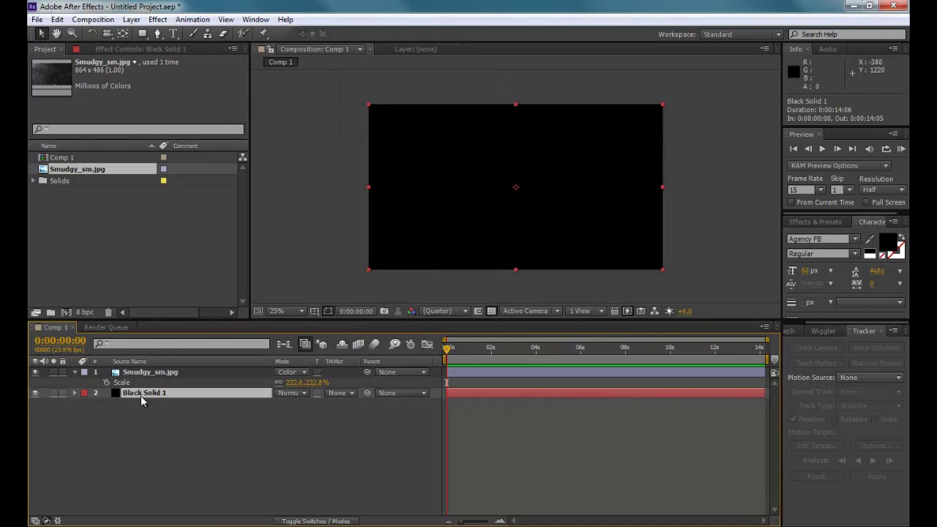
click(158, 19)
mouse_move(188, 359)
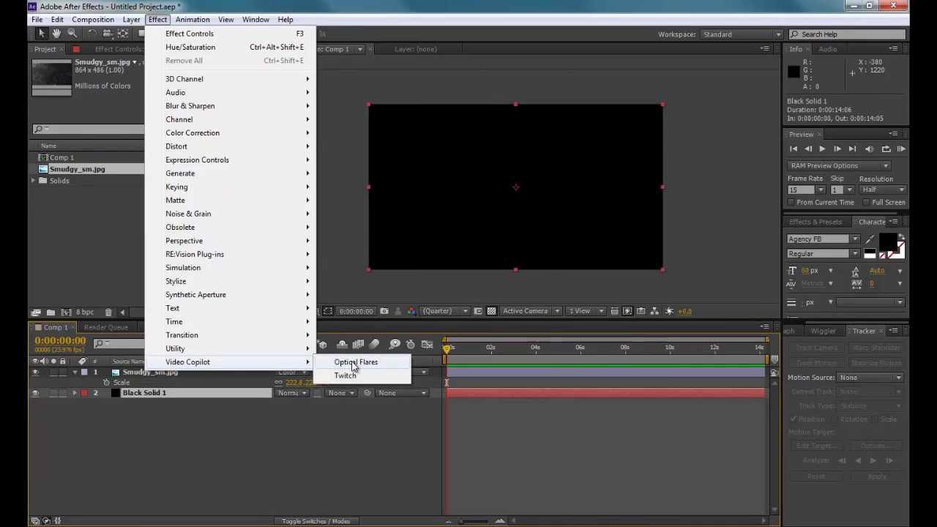
click(347, 360)
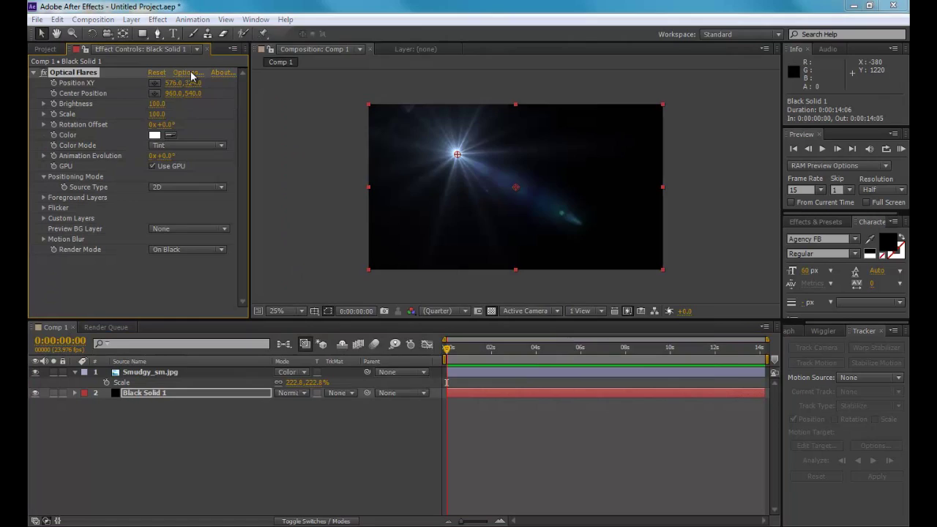
- Choose a blue flare preset with a horizontal streak from the Motion Graphics collection in the Optical Flares options and apply it
click(189, 74)
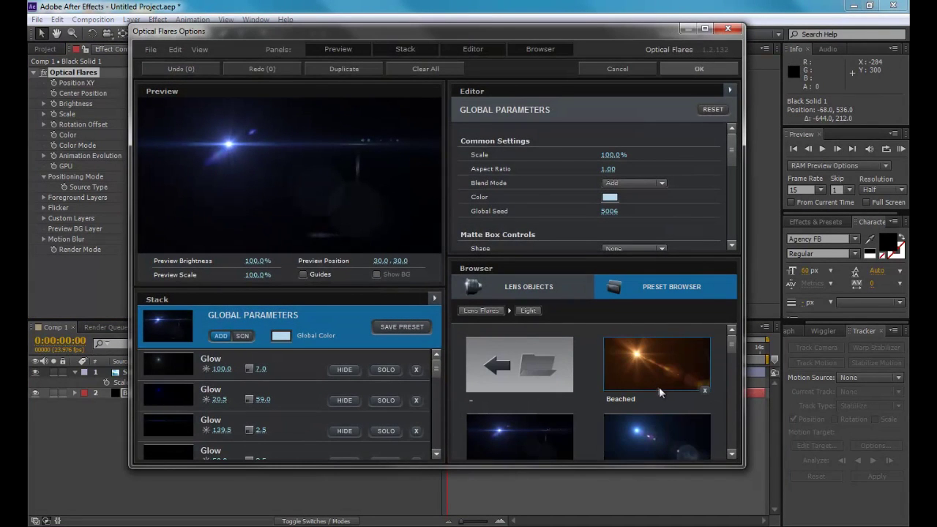
drag(728, 345, 725, 380)
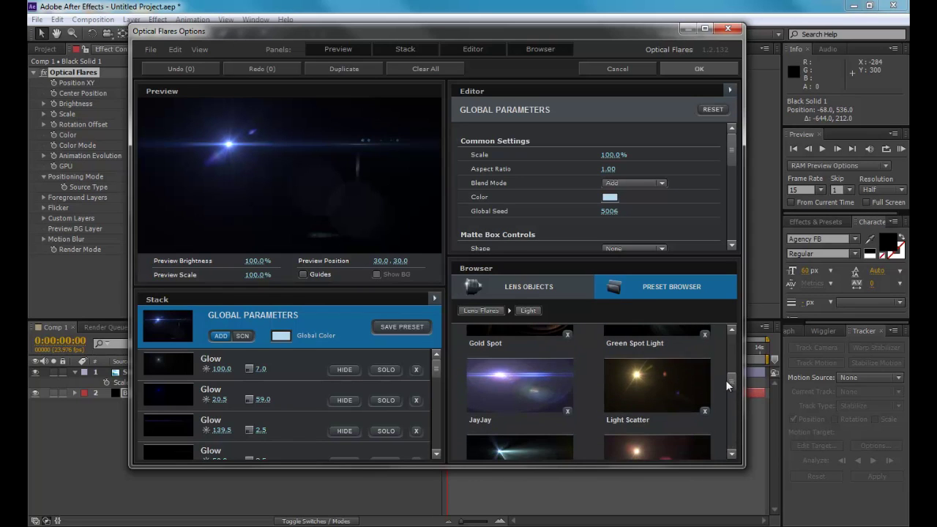
click(513, 387)
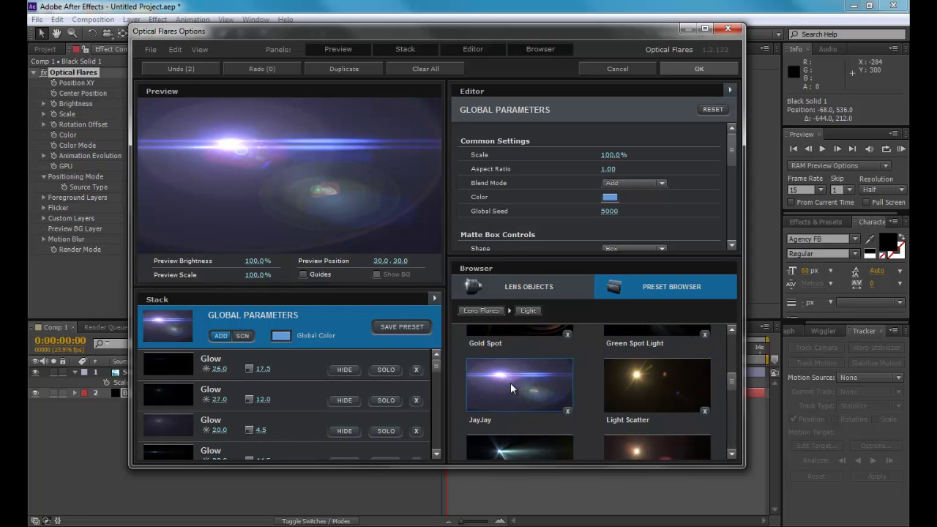
scroll(733, 370, up, 5)
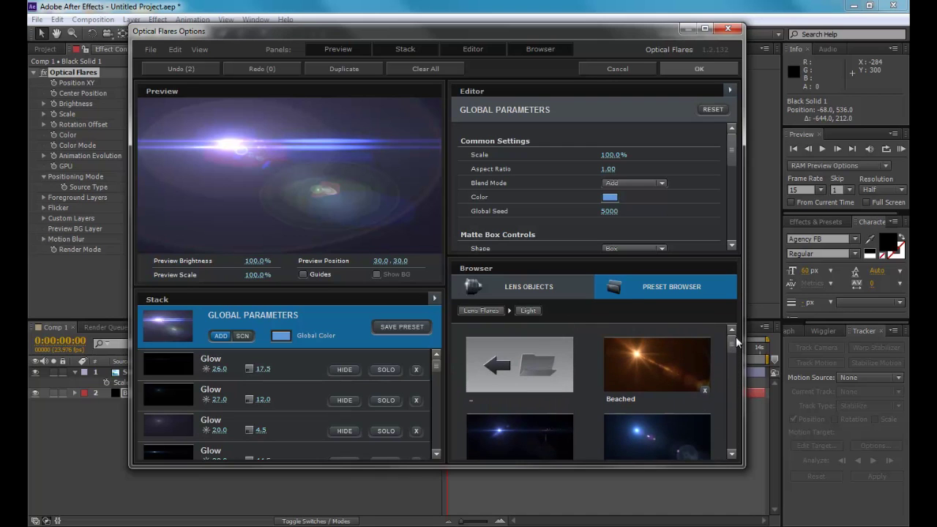
click(535, 369)
click(607, 429)
click(634, 366)
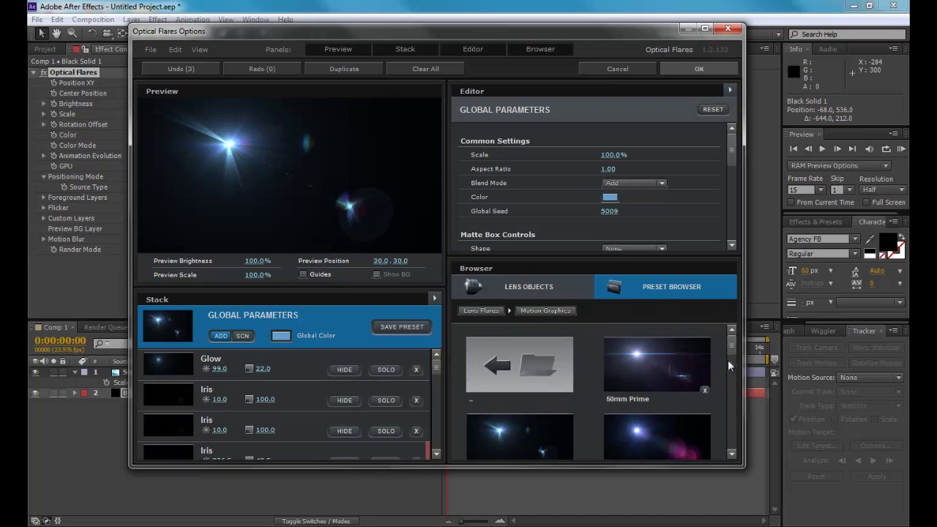
drag(730, 355, 735, 380)
click(659, 361)
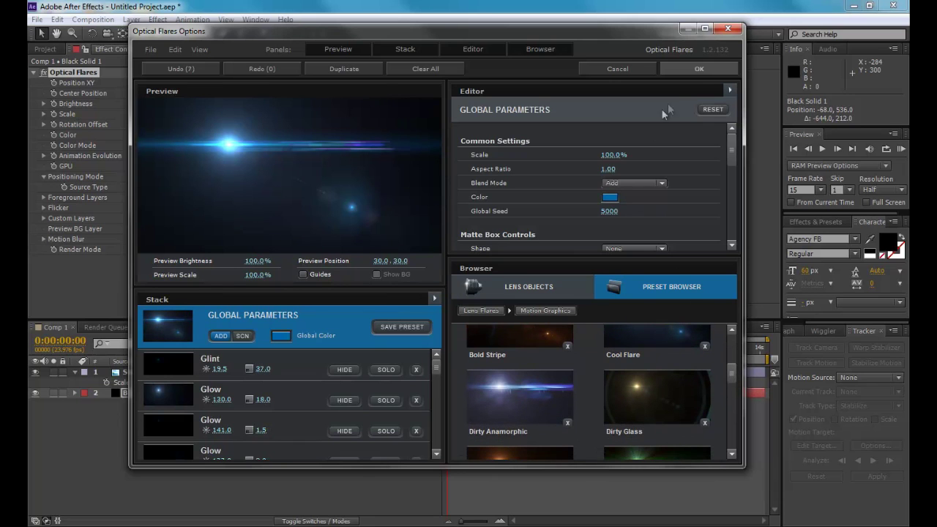
click(699, 68)
- Move the flare just outside the frame's left edge to -60, 540 and enable keyframing of its Position XY at 0:00:00:00
mouse_move(360, 190)
mouse_down()
mouse_move(314, 193)
mouse_move(365, 190)
mouse_up()
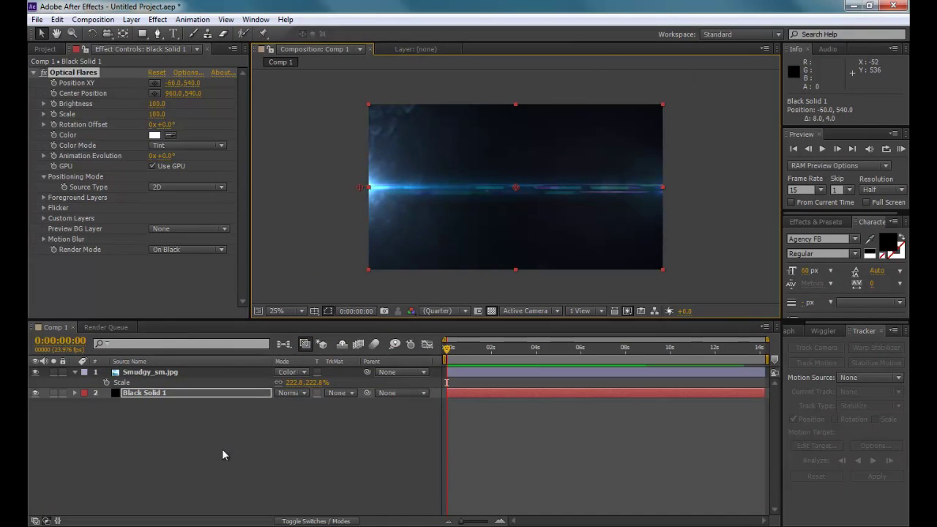
click(53, 85)
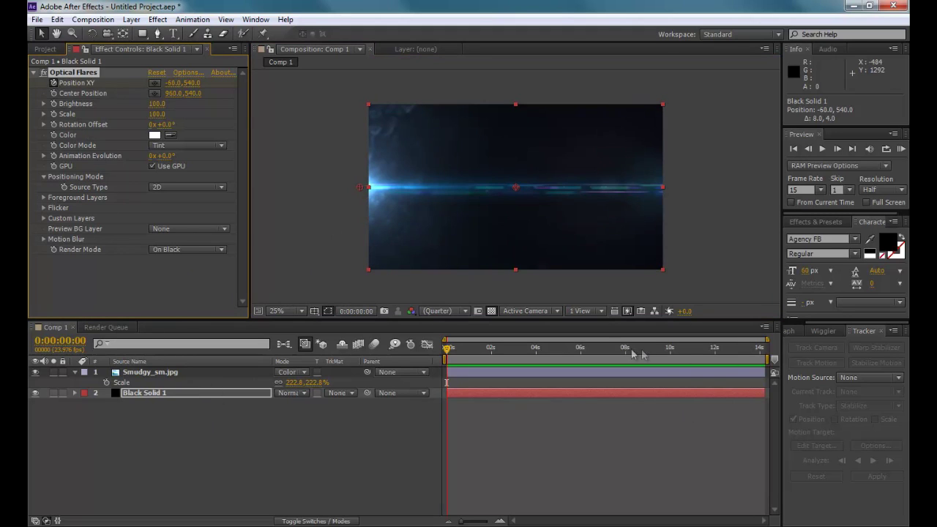
- End the work area at 0:00:06:05 and trim the composition to that work area
drag(767, 359, 585, 359)
right_click(569, 364)
click(594, 395)
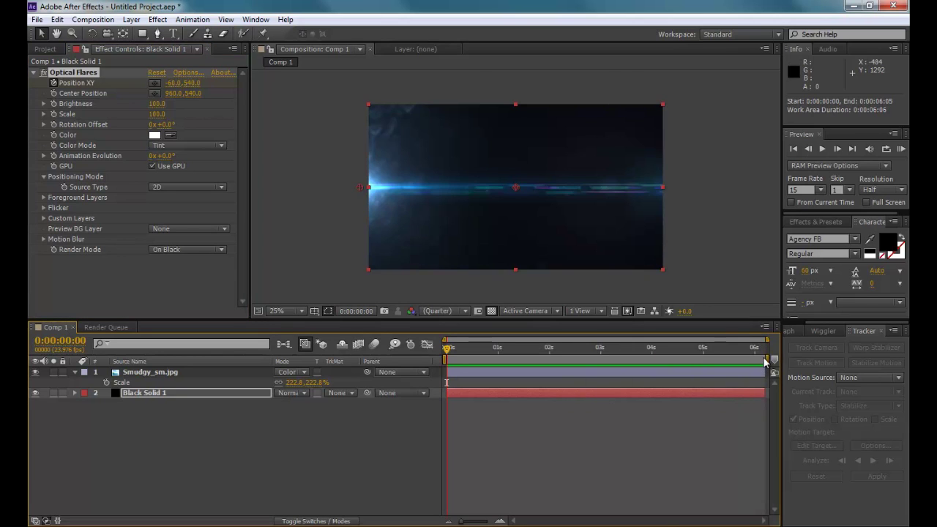
- Shift the flare's position farther left to about -380, 532 at 0:00:06:04 and return to the composition's start
drag(747, 350, 766, 350)
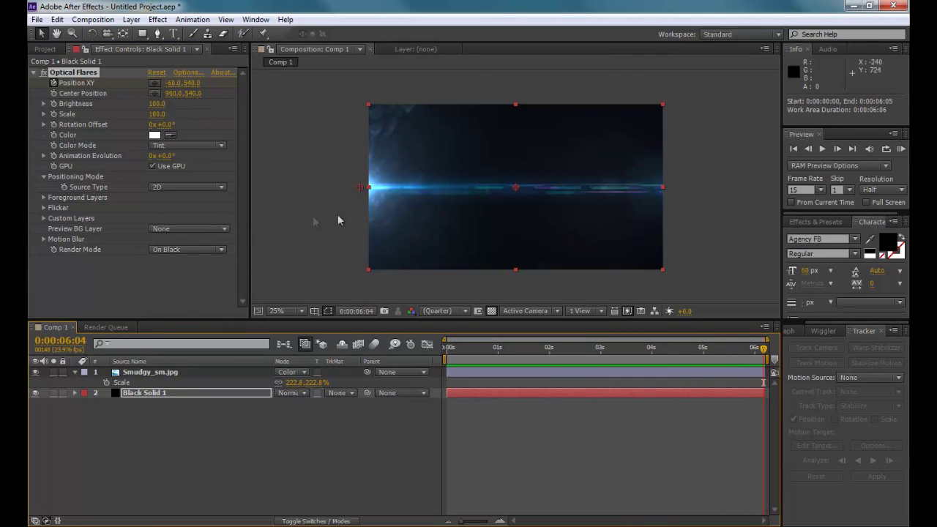
drag(364, 189, 312, 189)
key(Home)
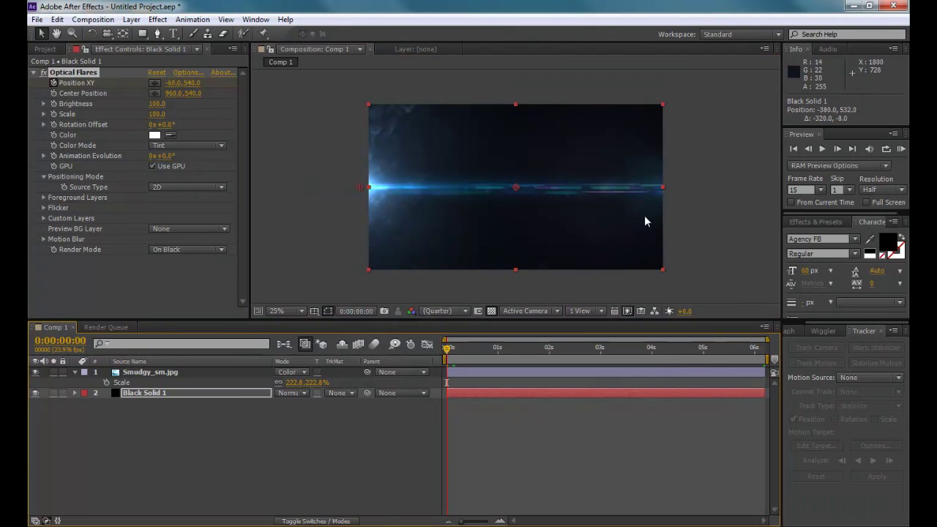
- RAM-preview the flare animation, then add Comp 1 to the Render Queue
click(899, 150)
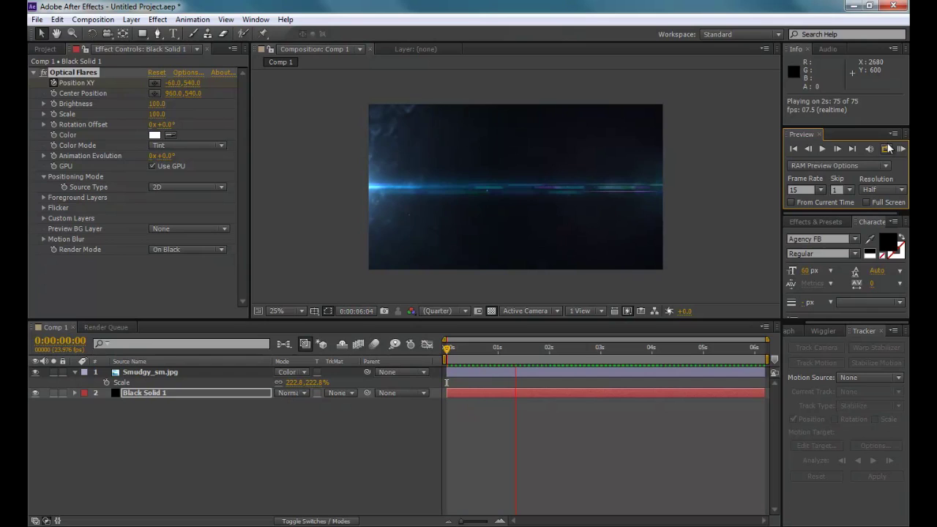
click(823, 149)
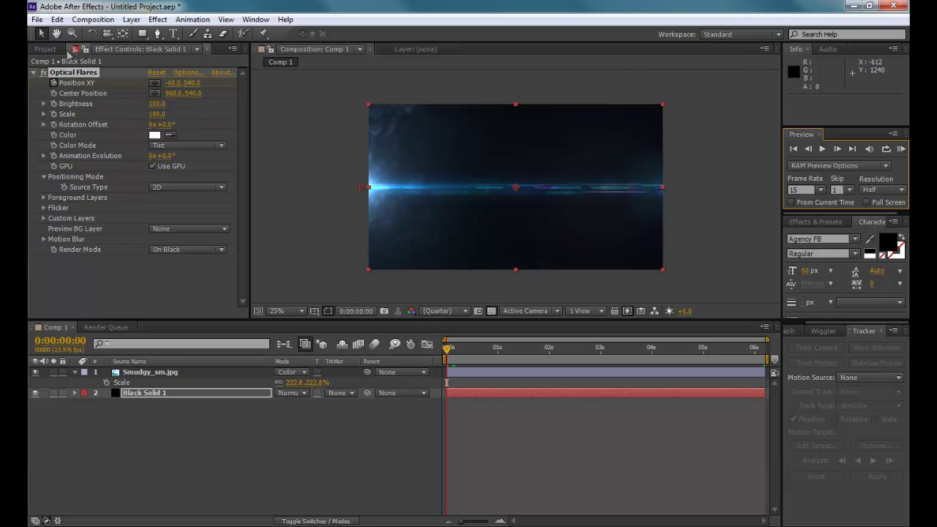
click(190, 19)
mouse_move(95, 21)
click(115, 110)
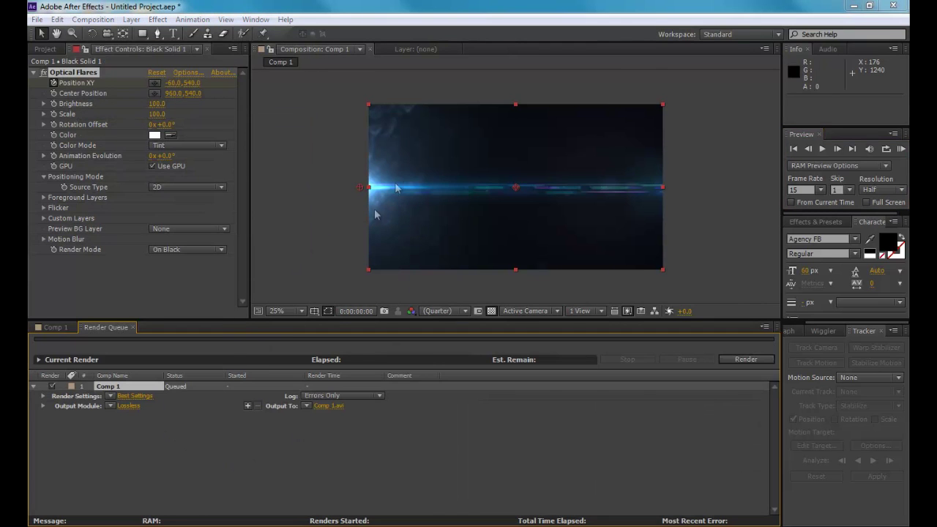
- Set the output module of Comp 1 to QuickTime format, accepting the Animation codec options
click(403, 120)
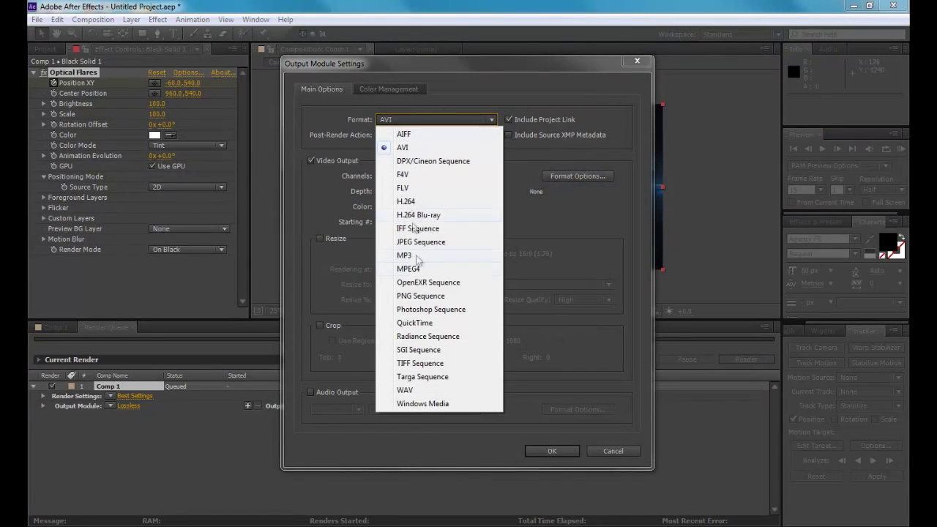
click(414, 324)
click(564, 177)
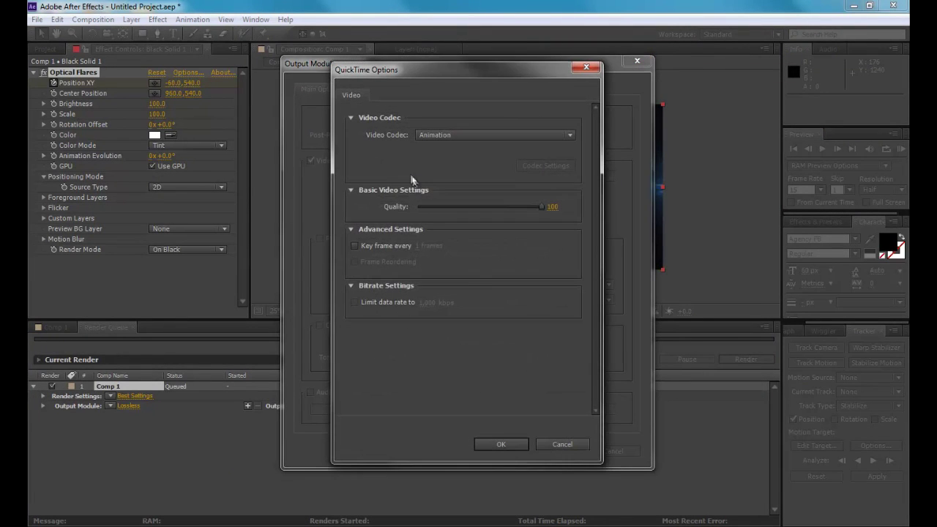
click(507, 446)
click(537, 448)
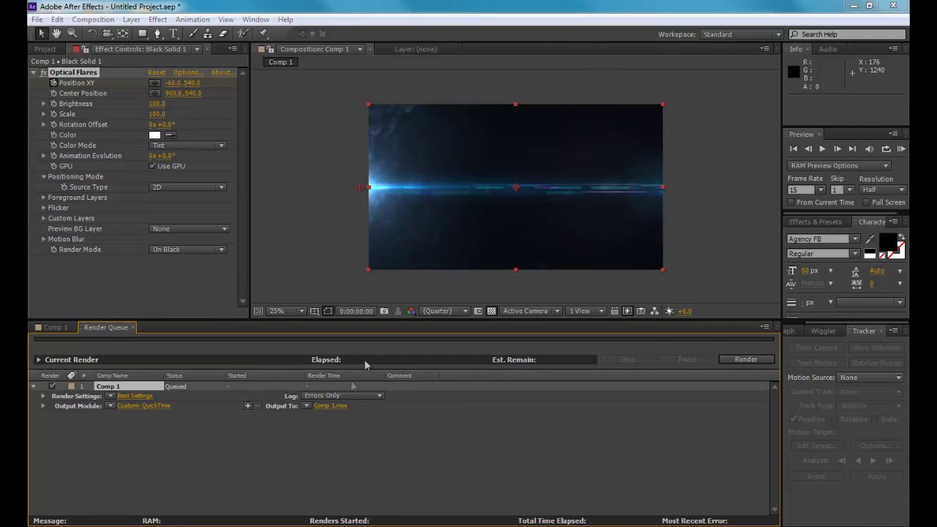
- Name the output movie text-bg in the editing folder and render the composition
click(336, 407)
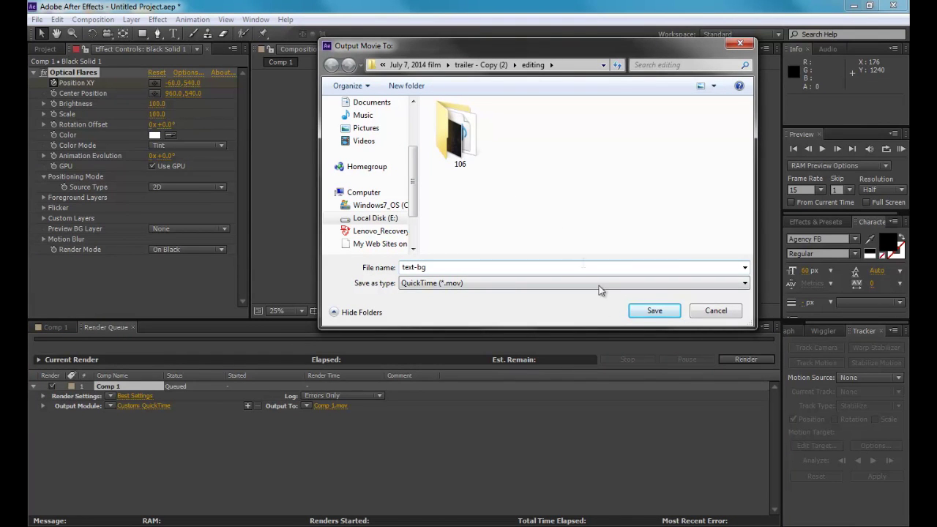
text(text-bg)
click(654, 311)
click(741, 360)
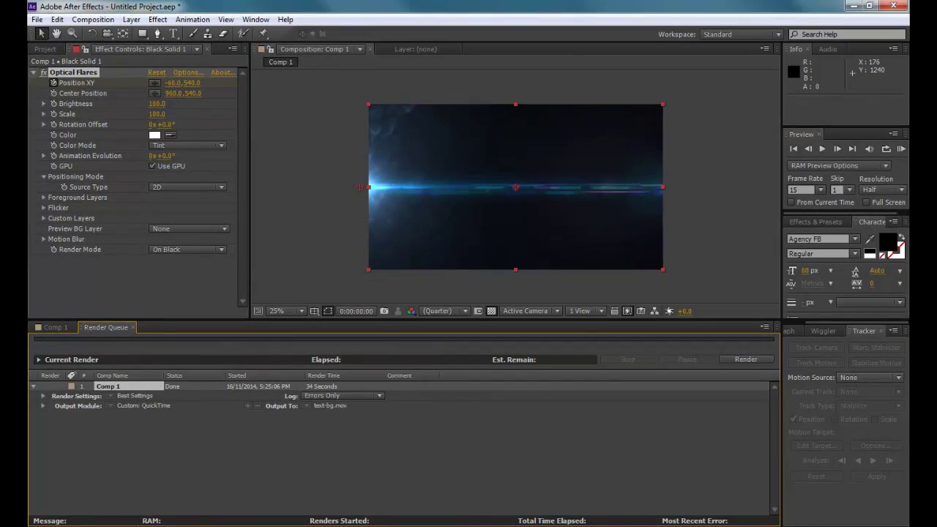
- Switch to Vegas Pro and place the text-bg clip from the editing folder on track 4 beneath the closing titles
click(119, 526)
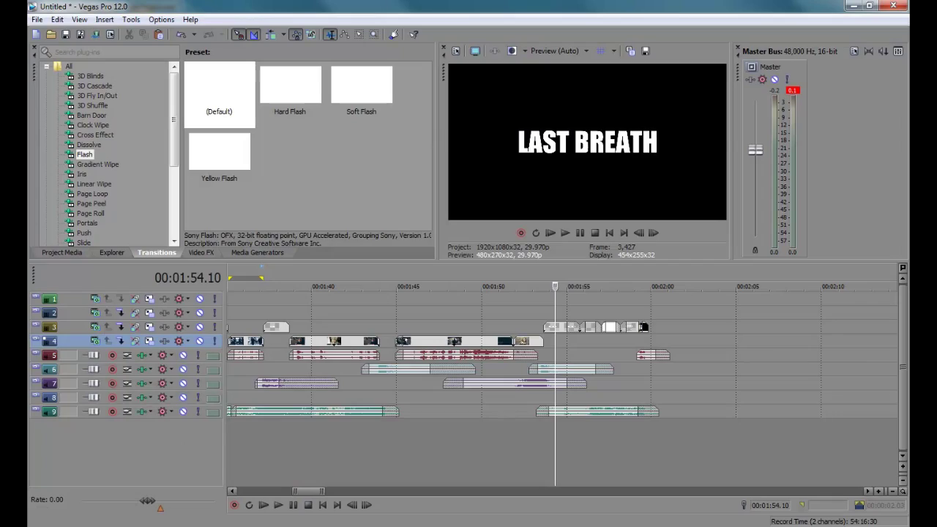
key(alt+Tab)
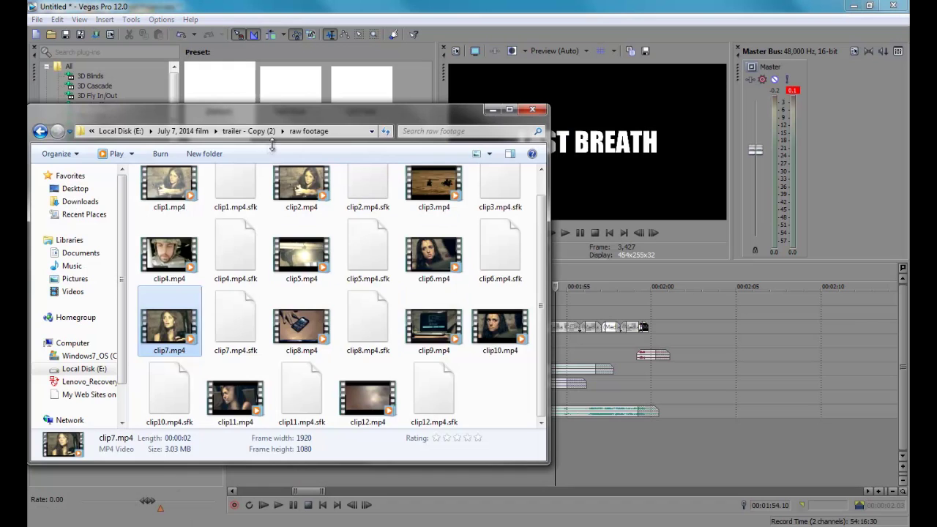
key(BackSpace)
double_click(170, 184)
drag(237, 199, 560, 344)
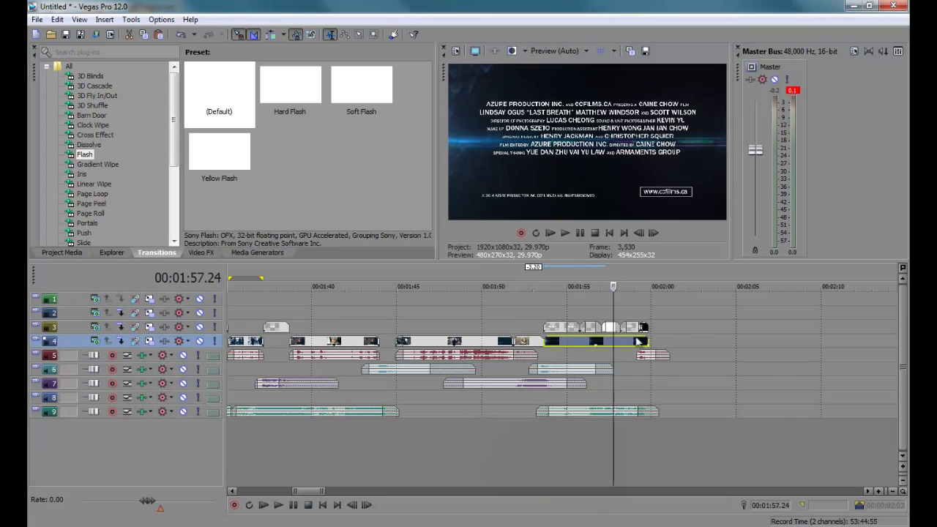
- Shorten the end of the text-bg clip by 14 frames and play back the closing titles over it
click(639, 346)
scroll(638, 359, up, 5)
drag(652, 346, 559, 346)
scroll(504, 356, down, 4)
click(337, 316)
key(space)
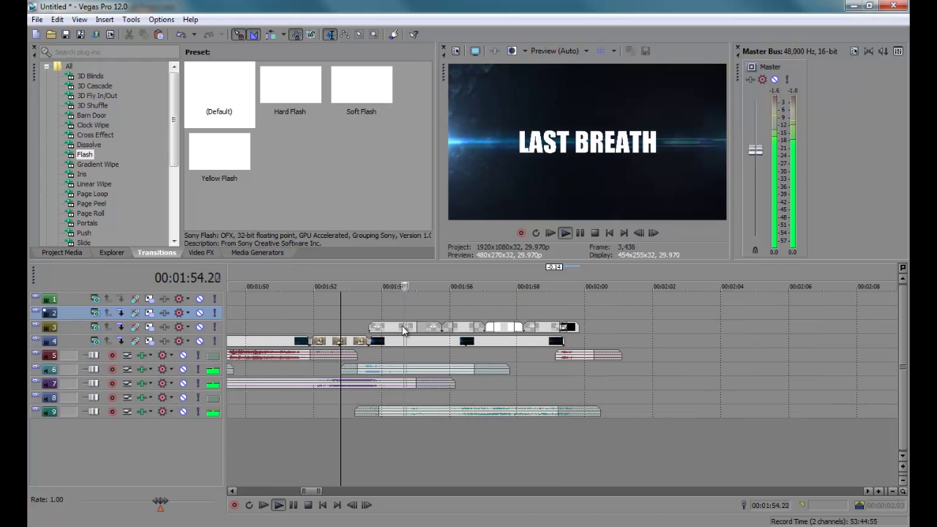
- Show the safe-area guides in the preview and copy the text-bg clip beneath the opening festival titles on track 4
click(428, 344)
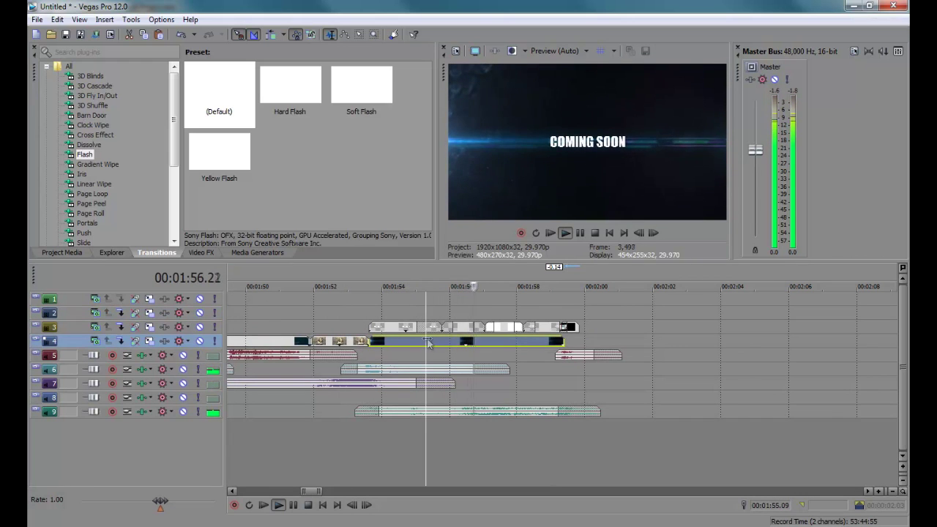
click(598, 50)
scroll(505, 297, down, 5)
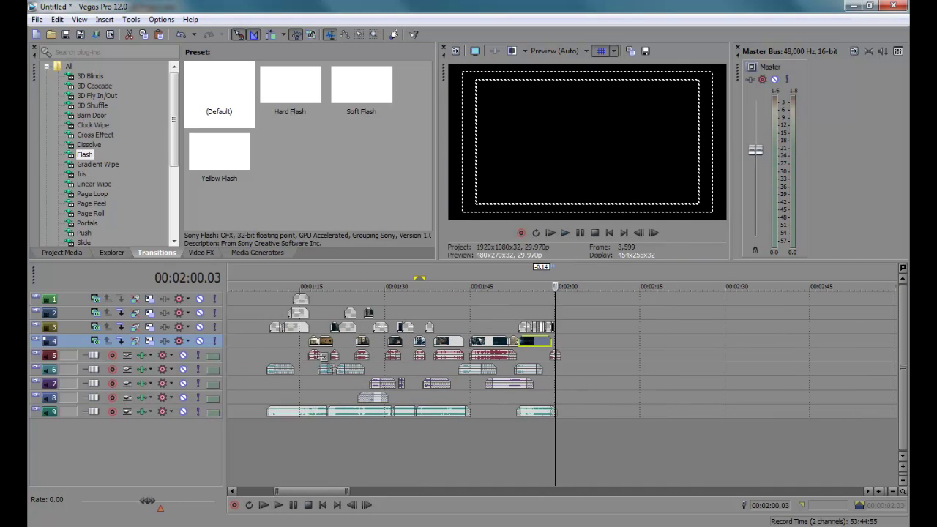
click(274, 341)
scroll(274, 340, up, 5)
click(681, 342)
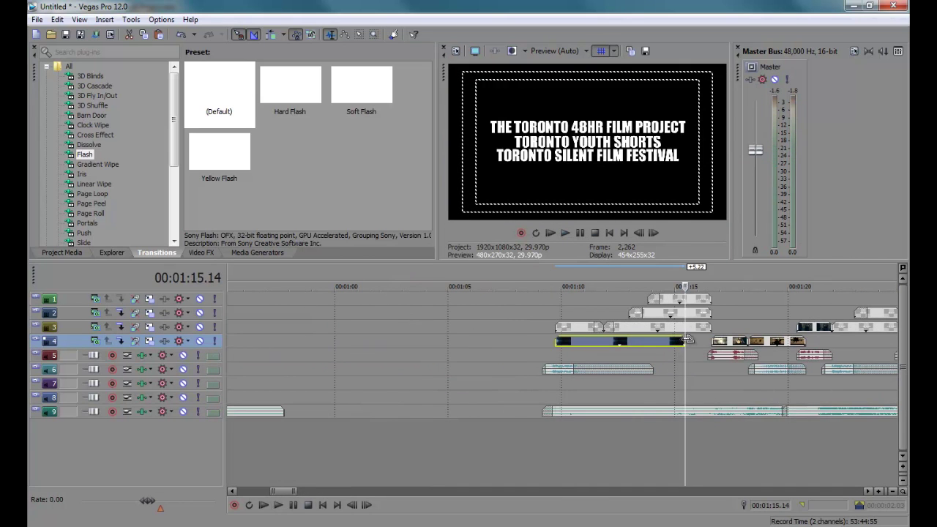
- Time-stretch the text-bg copy so it ends together with the festival titles, where the next footage clip begins
drag(682, 342, 692, 342)
scroll(695, 357, up, 4)
scroll(693, 356, up, 2)
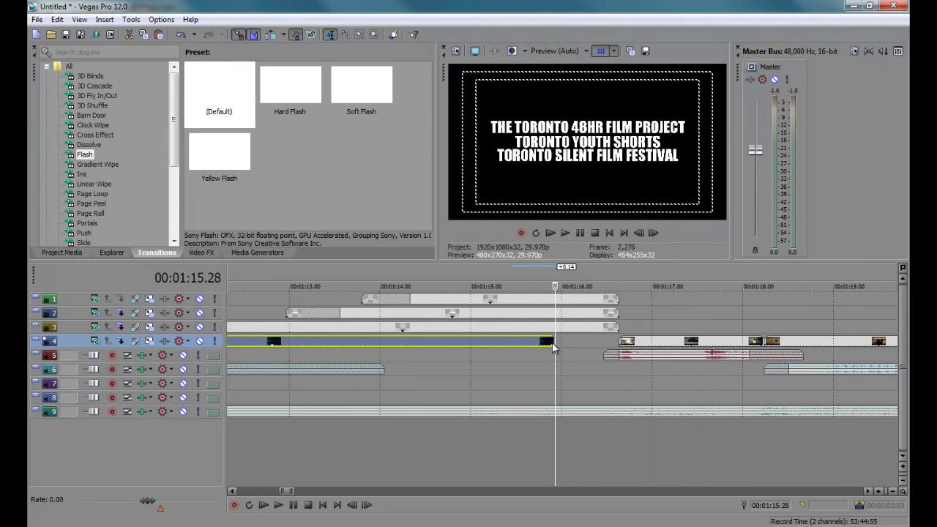
drag(554, 342, 618, 349)
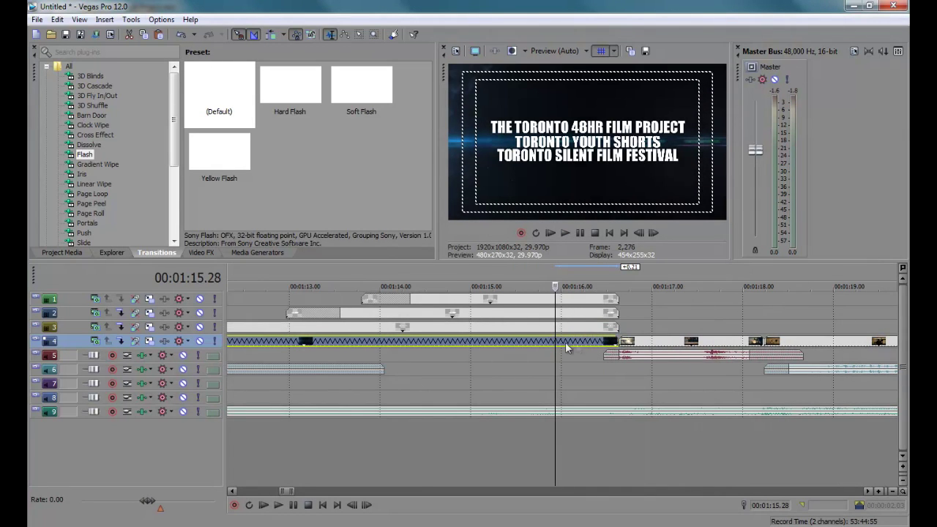
- Enable Reduce interlace flicker for the stretched text-bg clip and play back the festival titles
right_click(516, 338)
key(p)
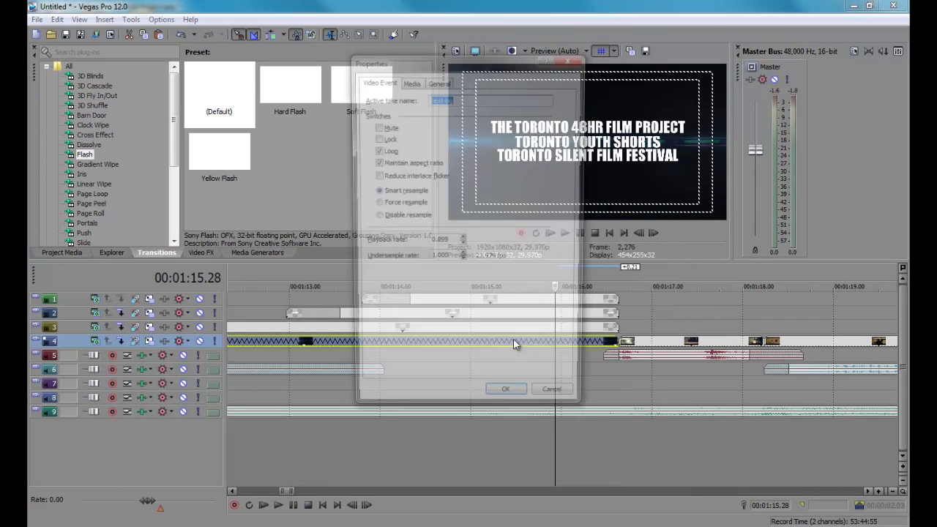
click(391, 177)
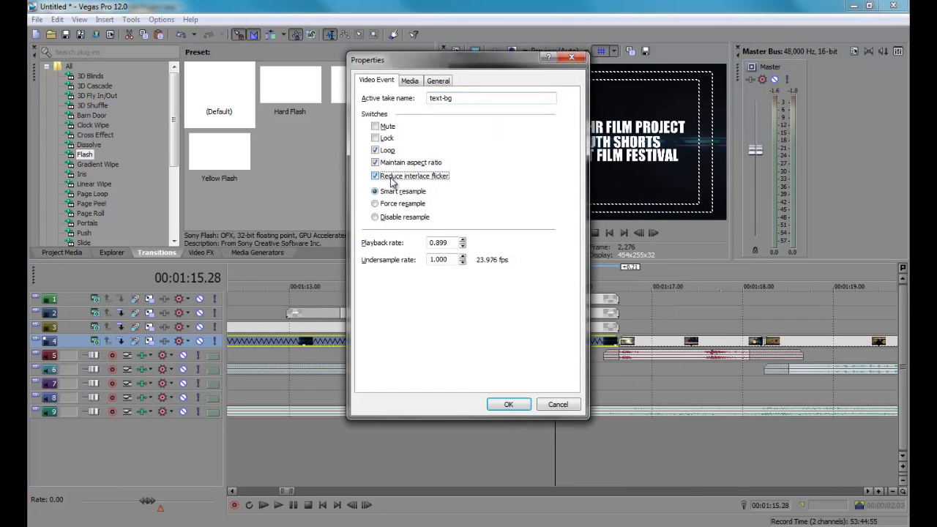
click(507, 405)
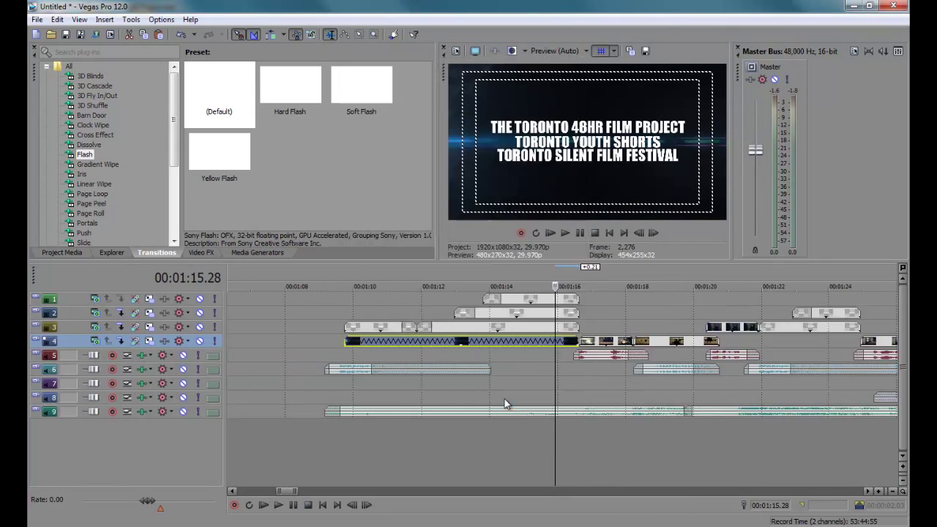
click(349, 341)
key(space)
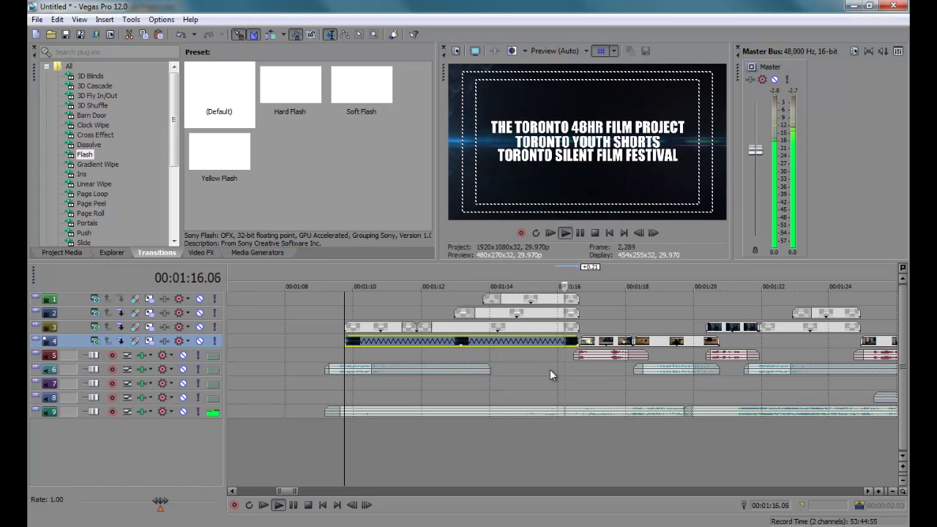
- Copy the text-bg clip beneath the "THERE SHOULD BE NO BOUNDARY TO HUMAN ENDEAVOR" title and remove the part overlapping the following clip
click(495, 340)
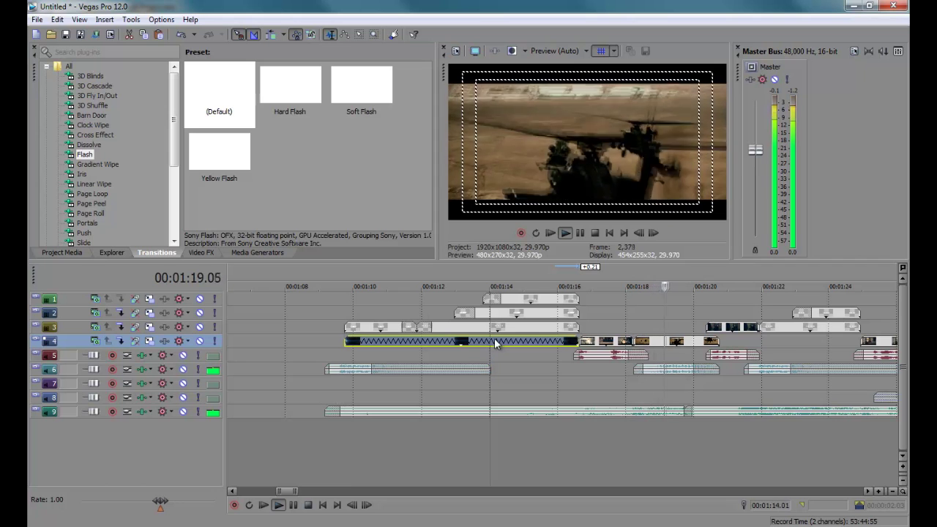
click(760, 341)
key(Return)
key(ctrl+v)
key(space)
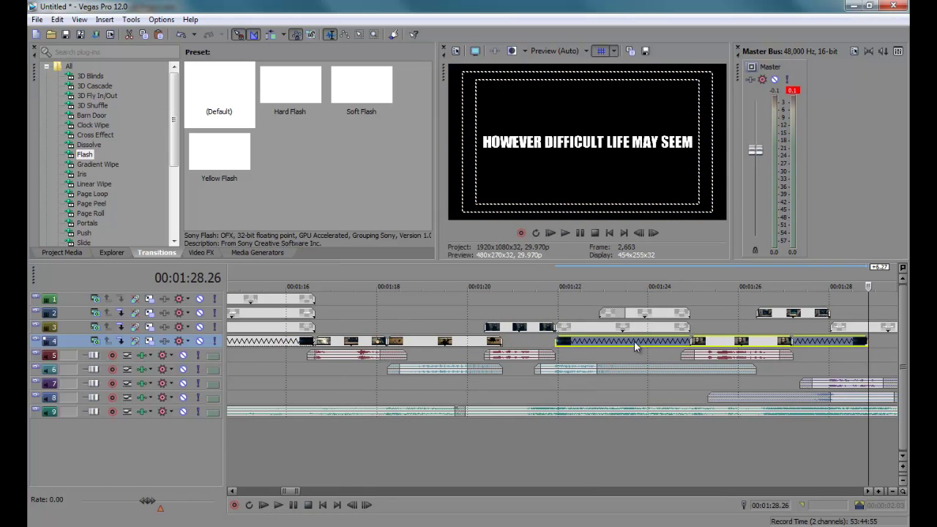
key(space)
key(Delete)
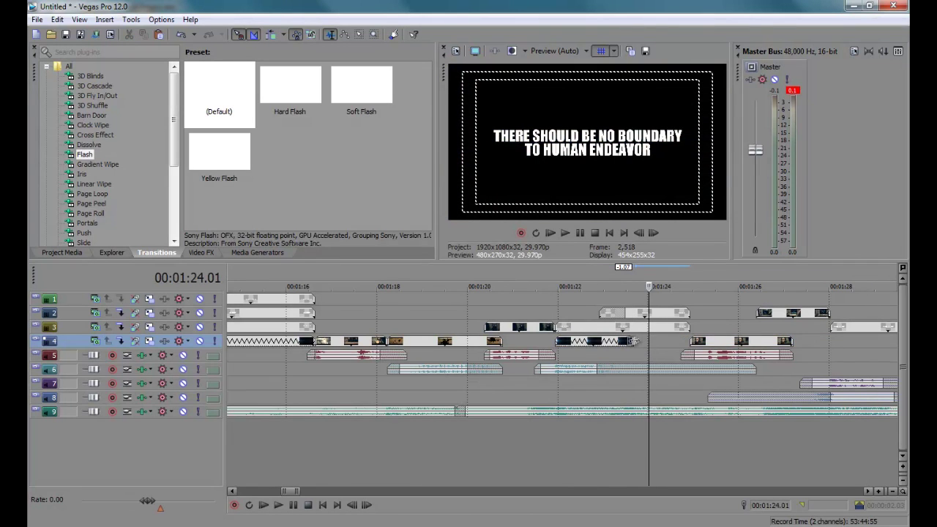
- Reset the playback rate of the text-bg copy under the "HUMAN ENDEAVOR" title to normal speed
right_click(633, 350)
click(659, 502)
click(439, 242)
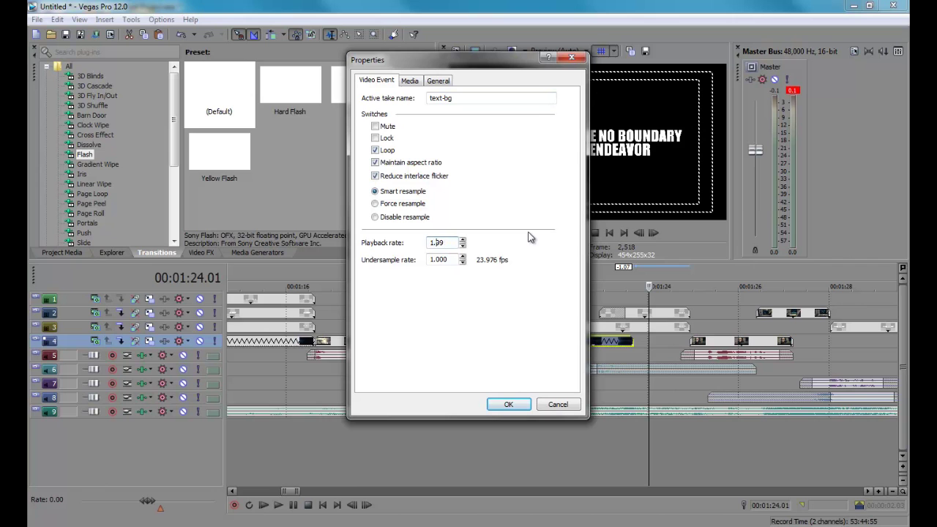
key(Return)
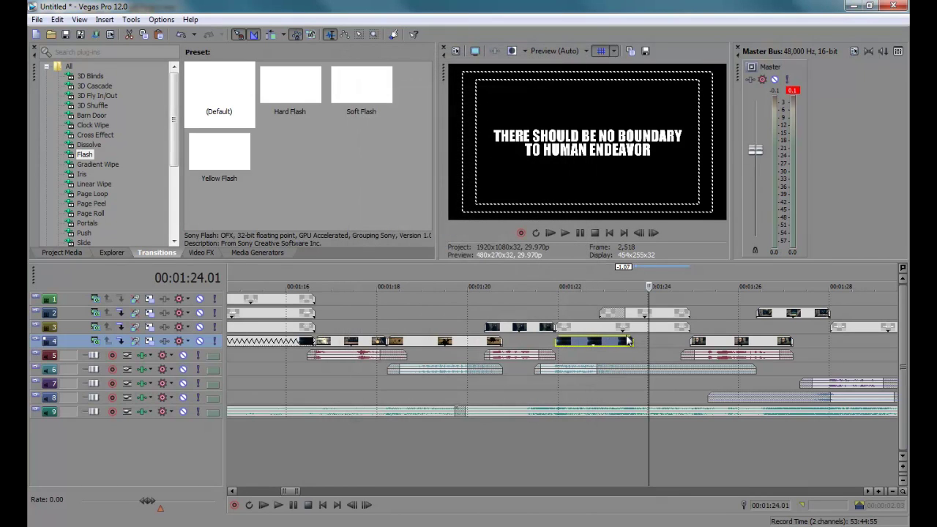
- Extend this text-bg copy to the end of its title and play back the section
drag(631, 341, 688, 341)
click(548, 348)
key(space)
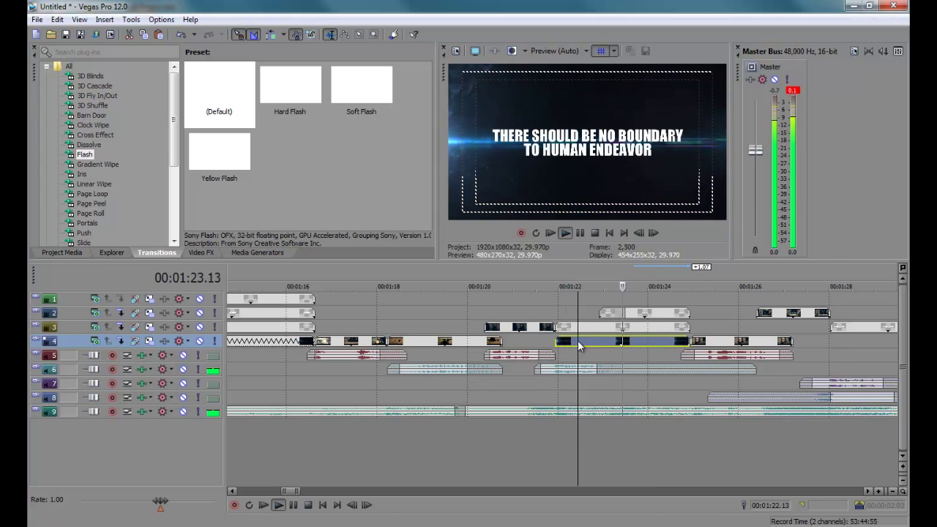
- Place a text-bg copy beneath the "HOWEVER DIFFICULT LIFE MAY SEEM" title and fit it to the title's length
scroll(642, 375, down, 2)
scroll(645, 366, down, 1)
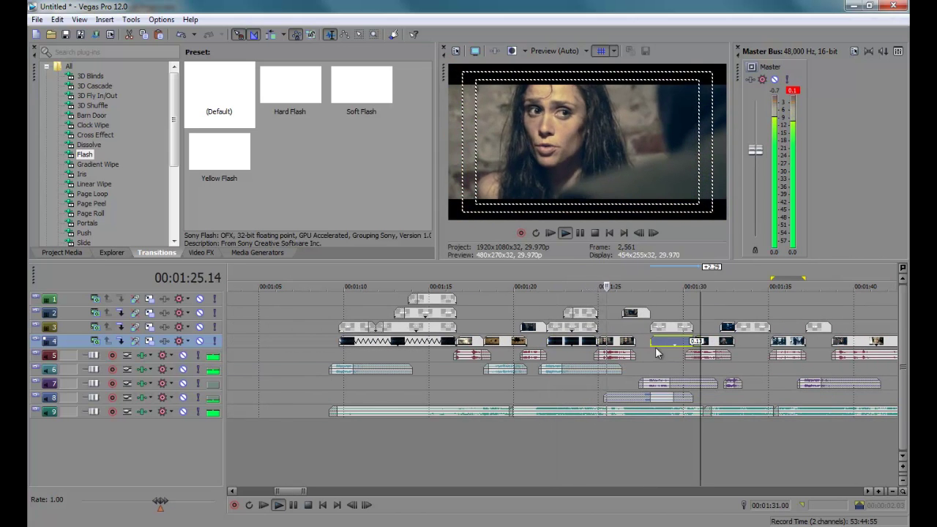
scroll(672, 346, up, 3)
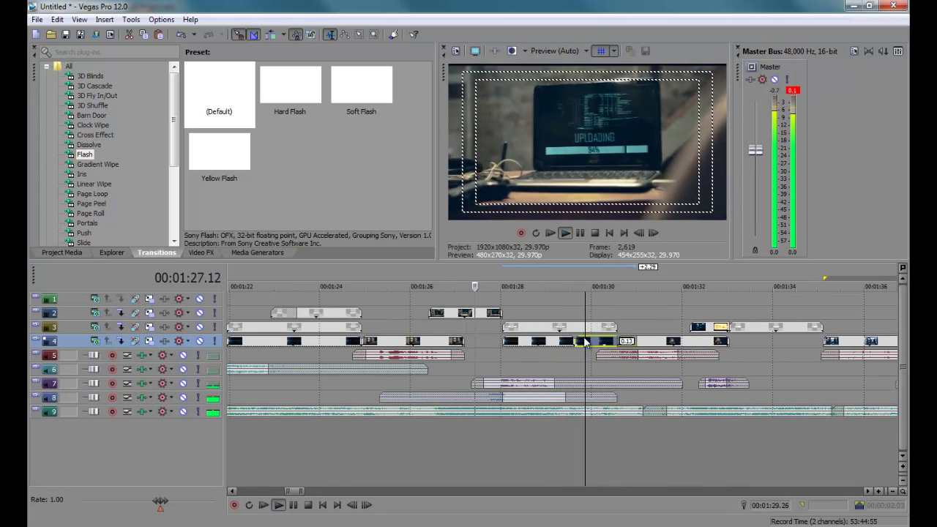
drag(575, 340, 617, 341)
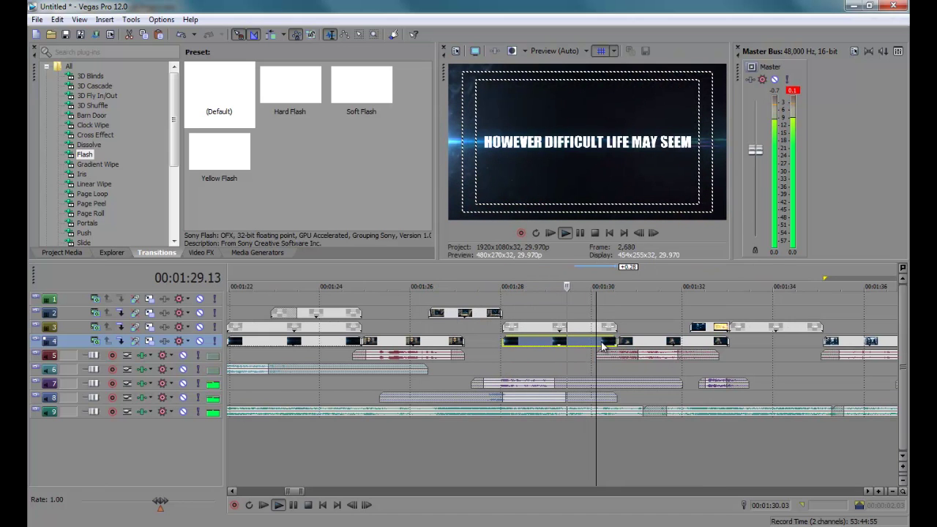
- Add text-bg copies beneath the "WHILE THERE IS LIFE" title and the title after it, each matching its title's length
drag(728, 341, 815, 350)
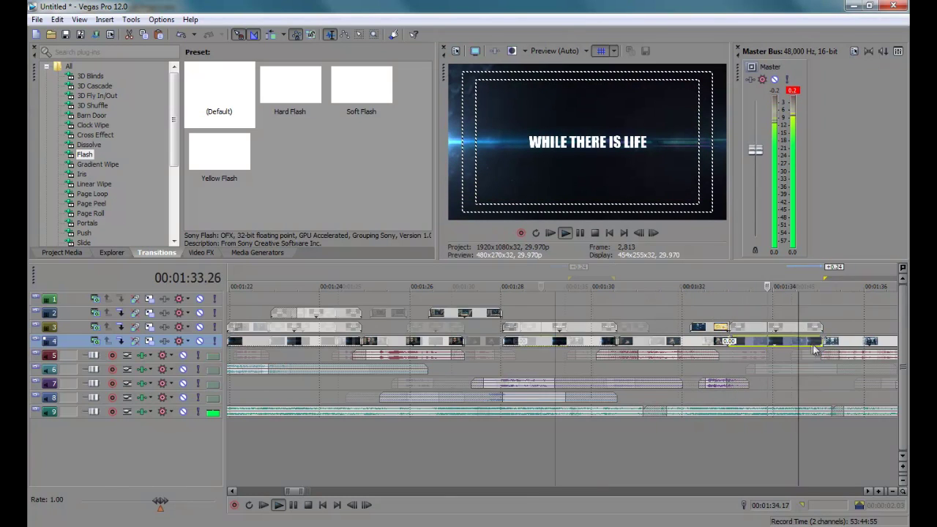
scroll(815, 350, down, 3)
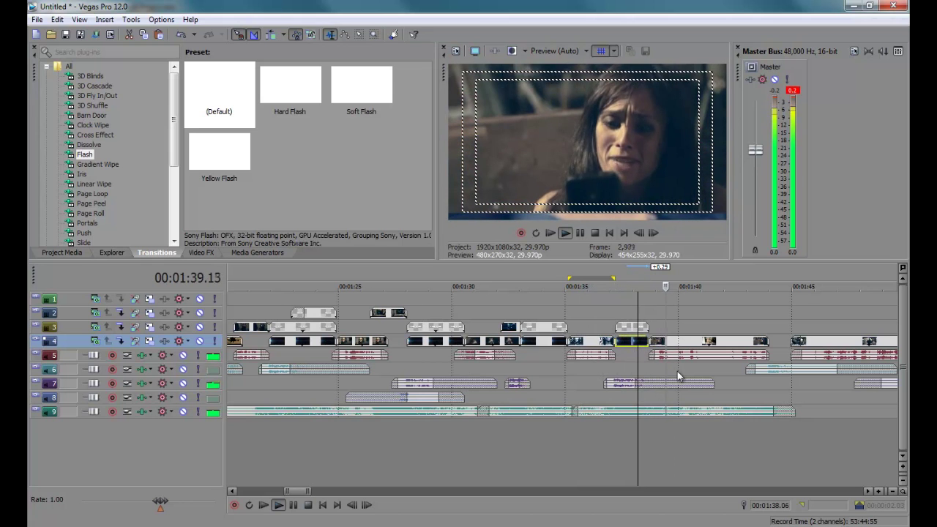
scroll(680, 390, down, 5)
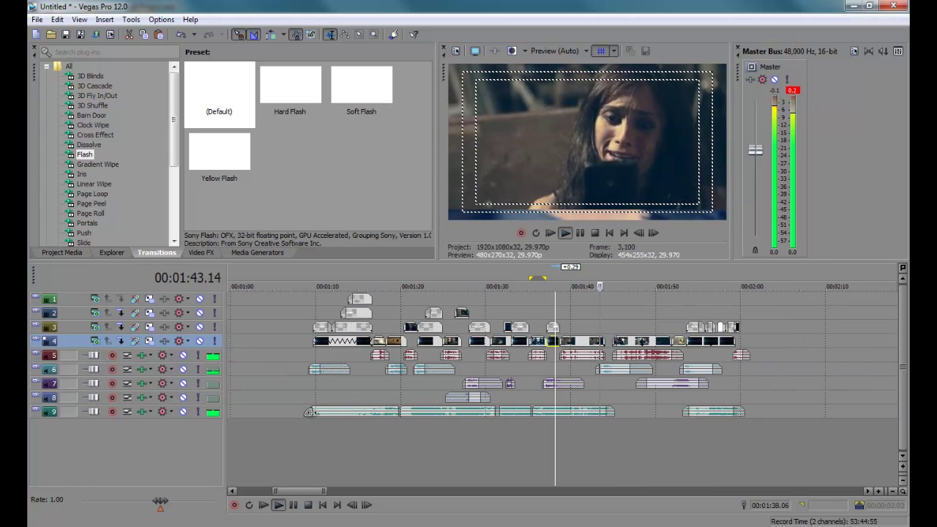
- Stop playback and insert two new video tracks above the existing tracks
key(space)
right_click(168, 448)
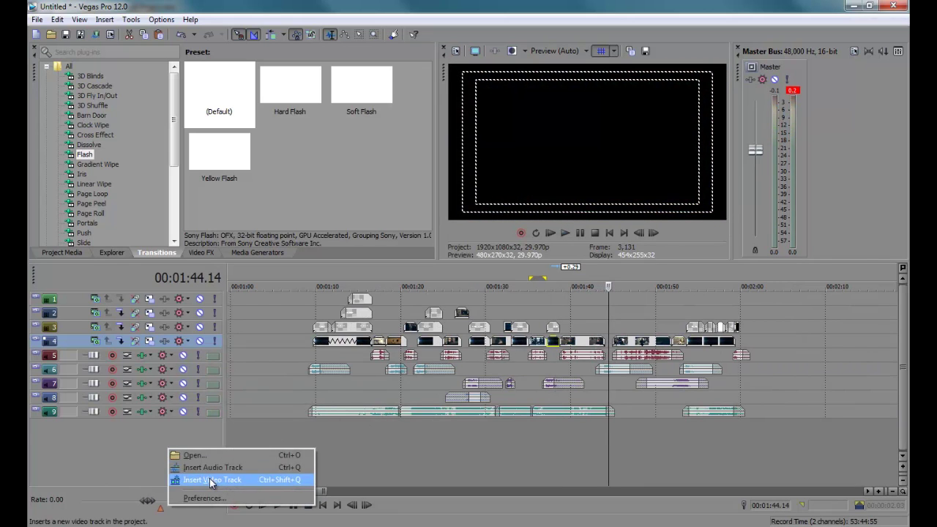
click(210, 478)
right_click(171, 459)
click(206, 472)
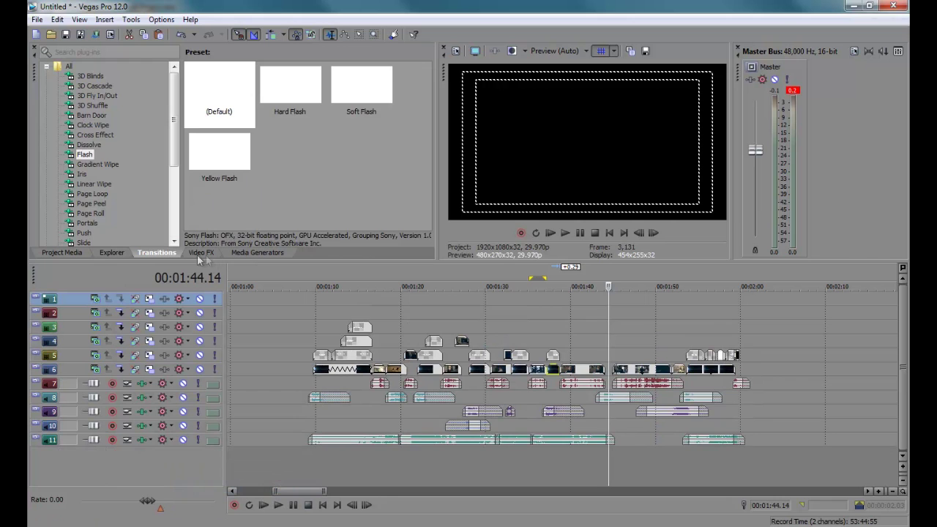
- Browse the July 7, 2014 film pictures folder and preview its images to find the widescreen template
click(111, 253)
drag(132, 175, 135, 139)
click(65, 163)
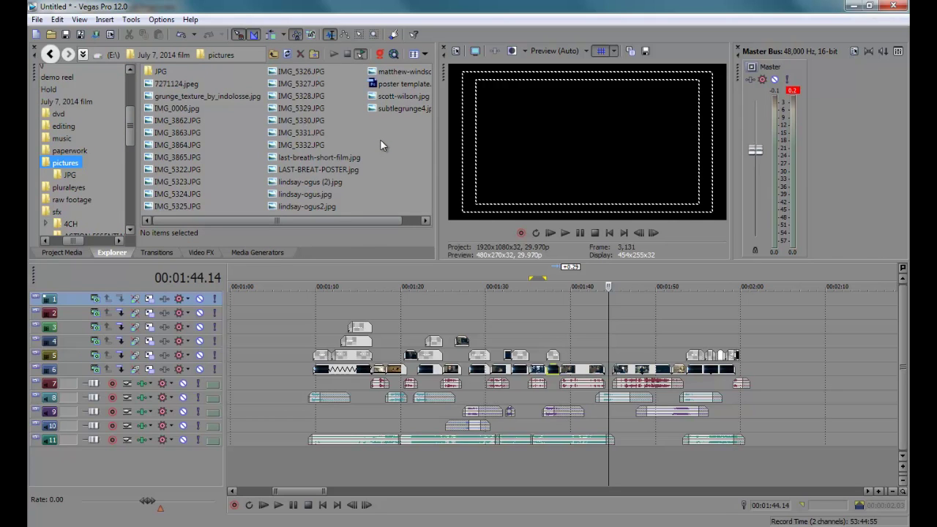
click(162, 83)
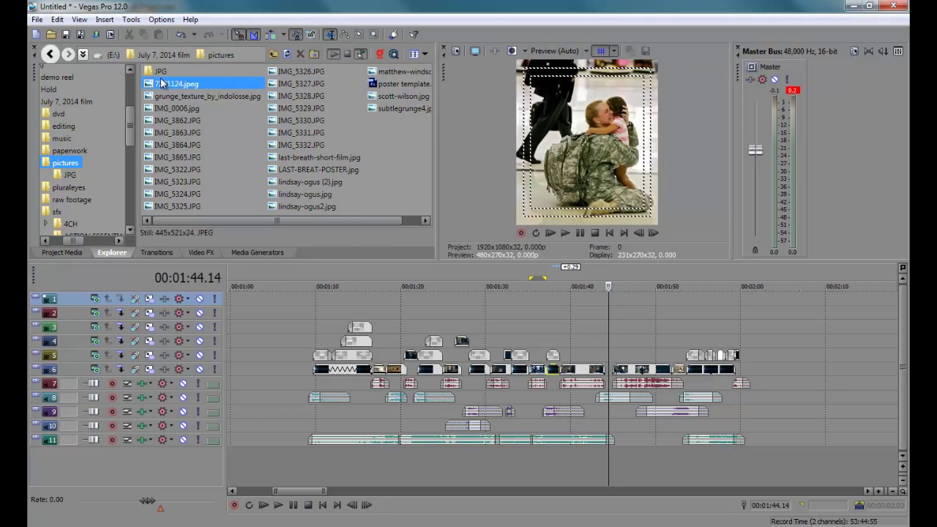
click(165, 98)
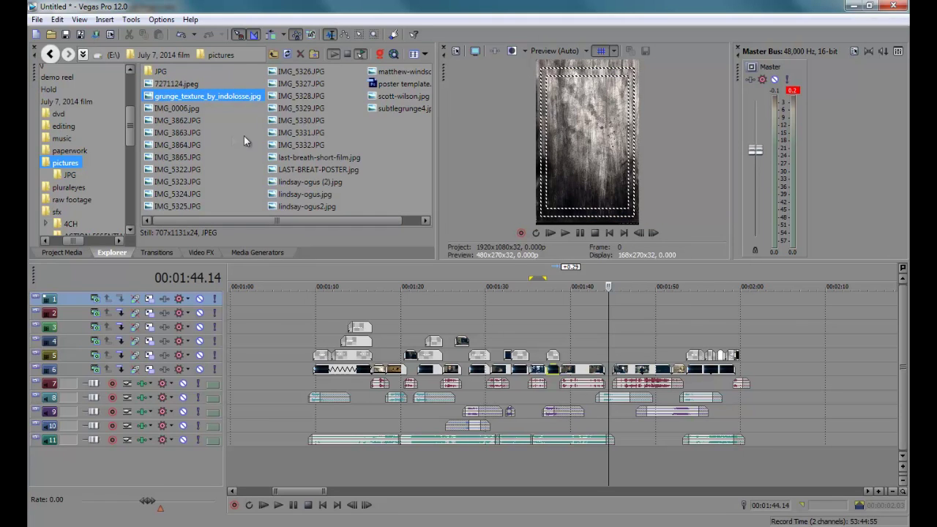
click(389, 141)
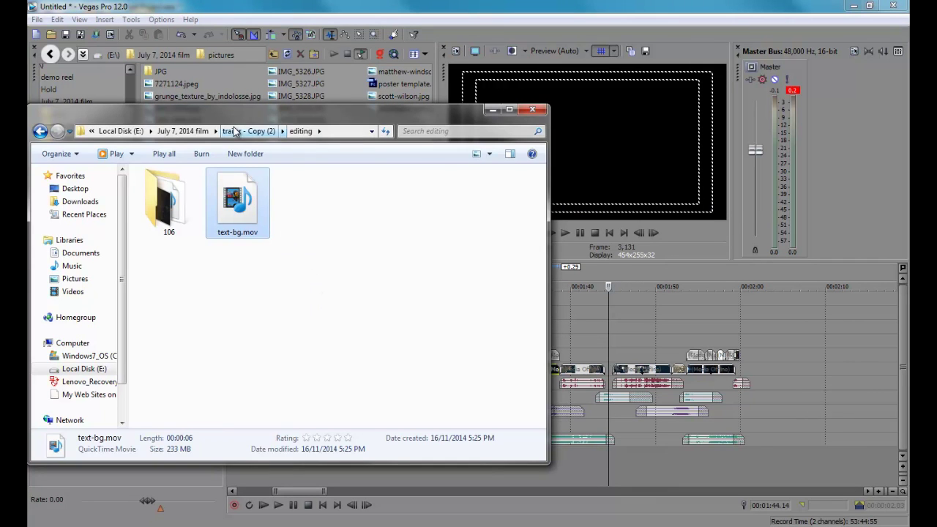
- Switch to Windows Explorer, open the film's pictures folder and add the 2.35:1 template image to the uppermost video track near 1:50
click(212, 132)
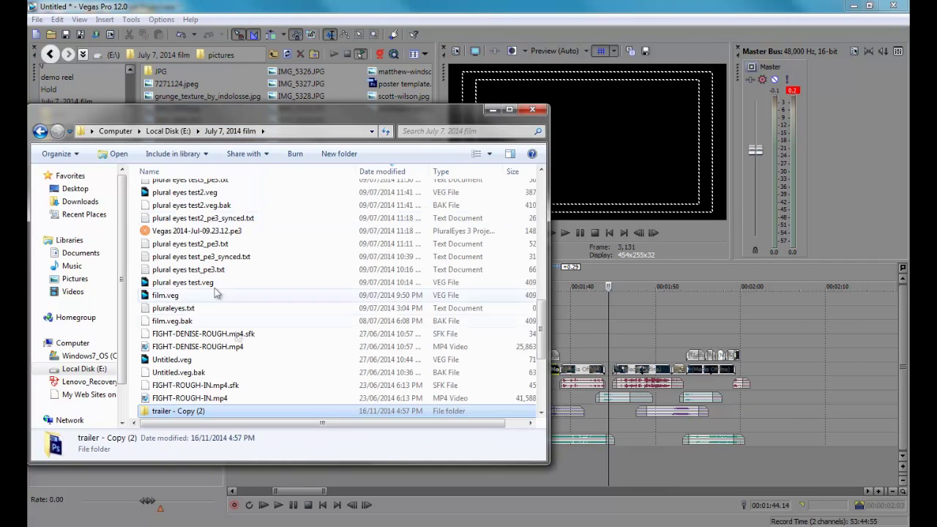
scroll(211, 249, down, 4)
click(165, 350)
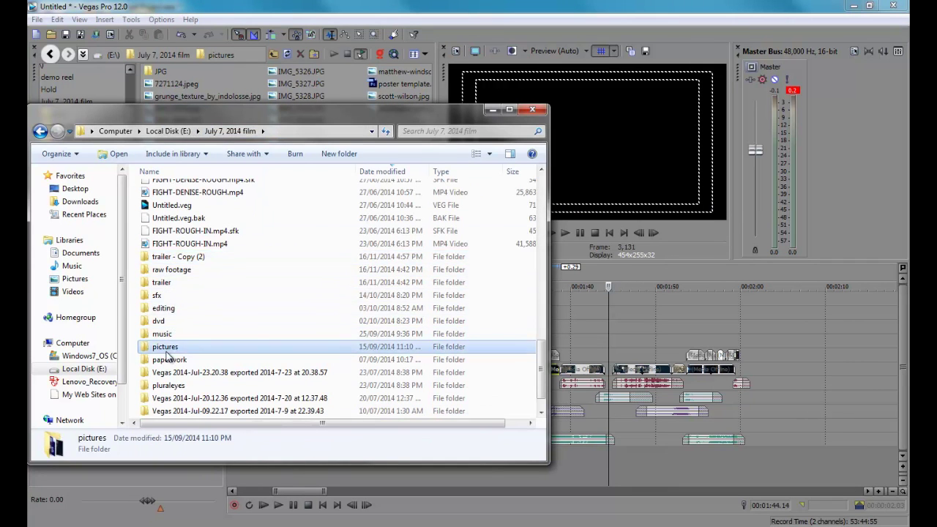
double_click(167, 351)
drag(357, 215, 662, 308)
click(668, 312)
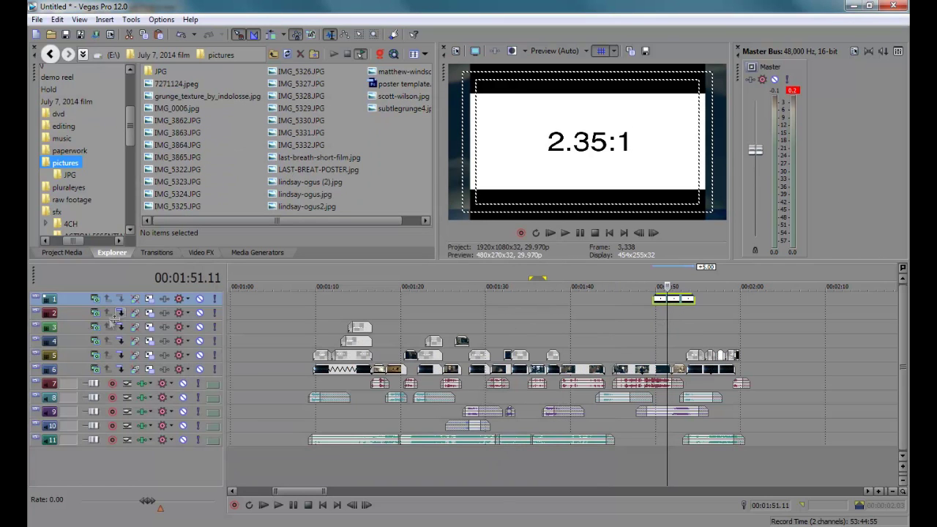
- Enlarge the template's track and crop the 2.35:1 image to match the output aspect
click(42, 300)
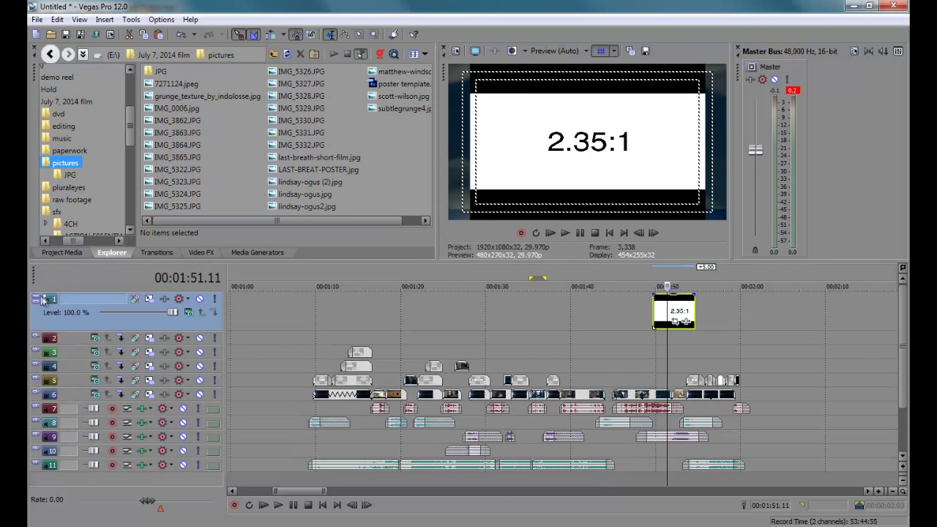
click(677, 324)
right_click(377, 250)
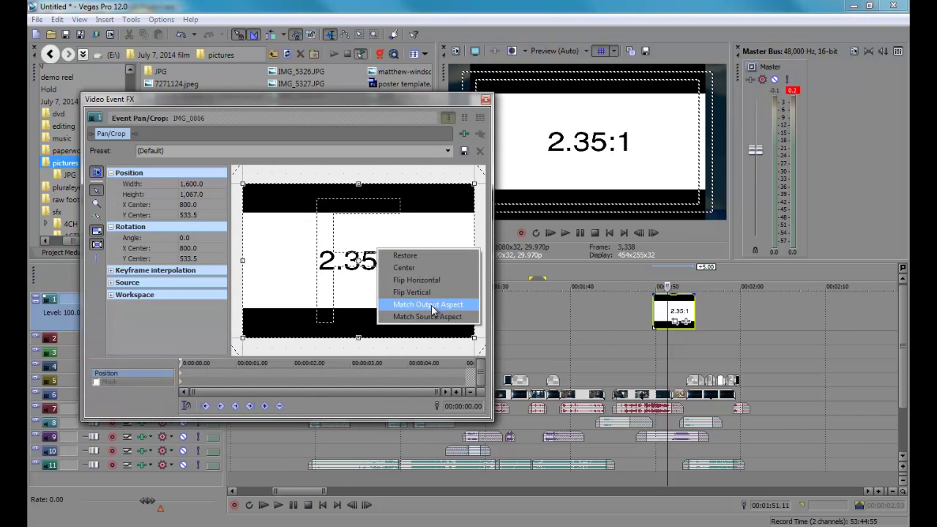
click(431, 304)
click(485, 100)
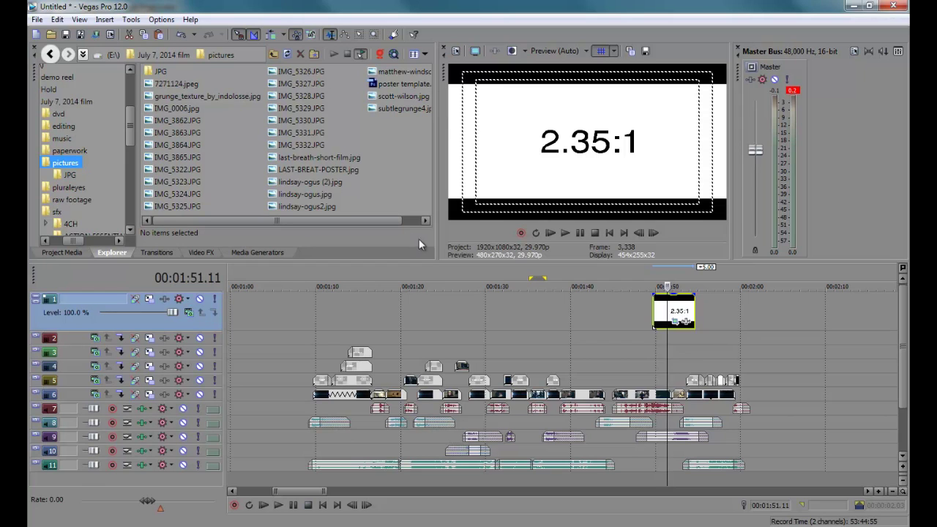
- Move the template slightly earlier and insert a Sony Solid Color clip on track 2, coloured black (0.0, 0.0, 0.0, 1.0)
drag(677, 325, 661, 326)
right_click(661, 337)
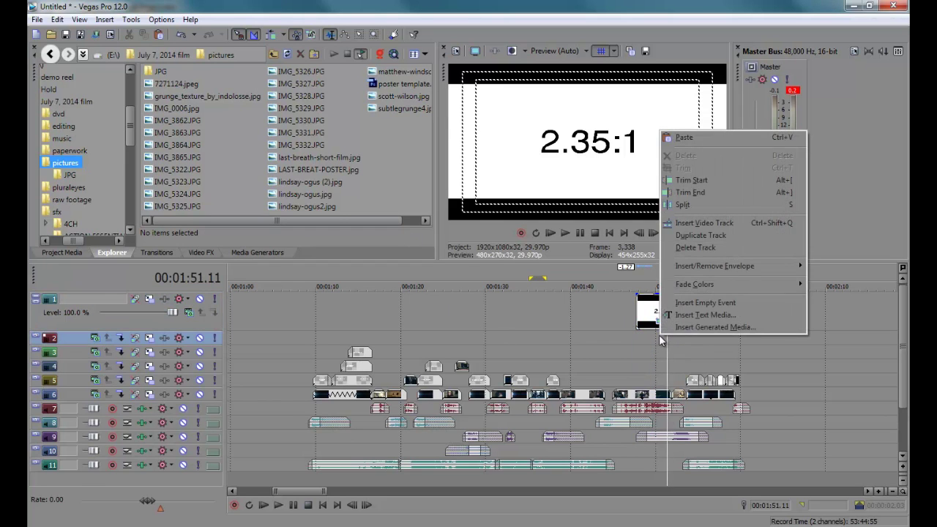
click(703, 327)
double_click(323, 289)
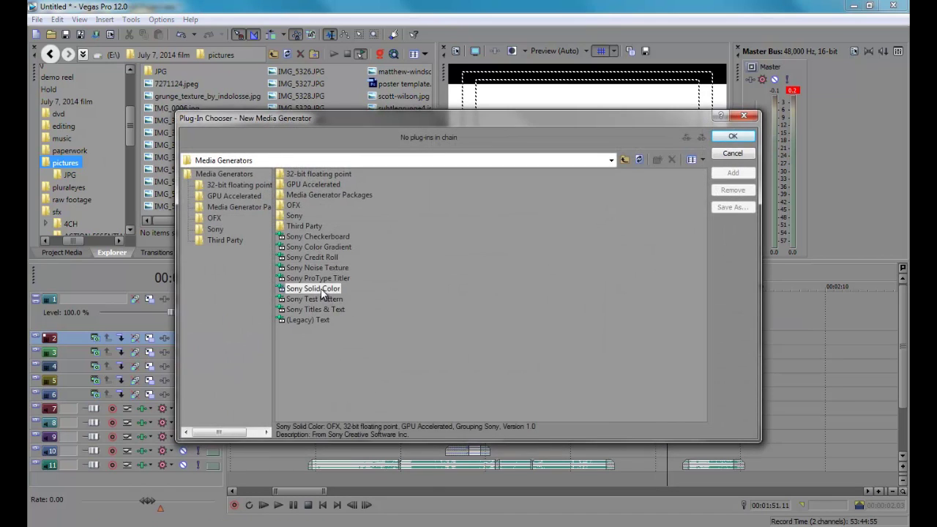
click(133, 97)
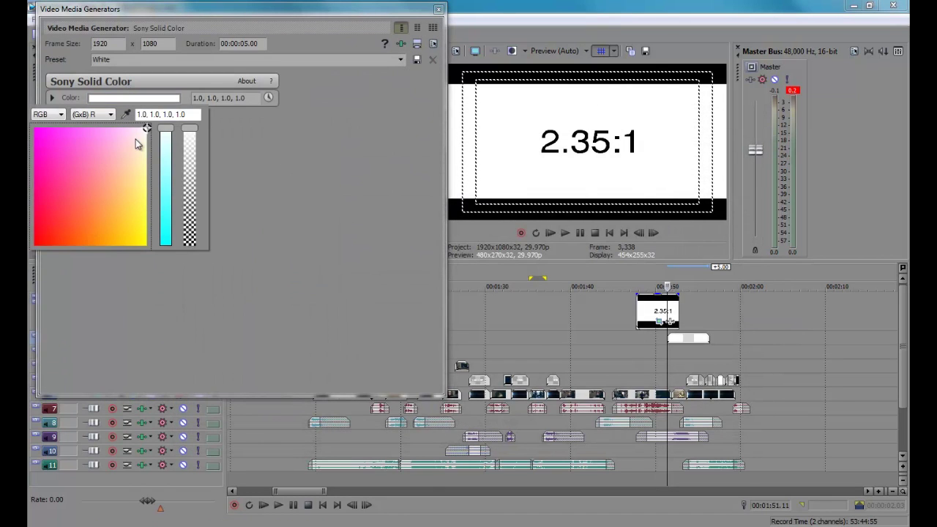
mouse_move(146, 130)
mouse_down()
mouse_move(61, 217)
mouse_move(30, 278)
mouse_up()
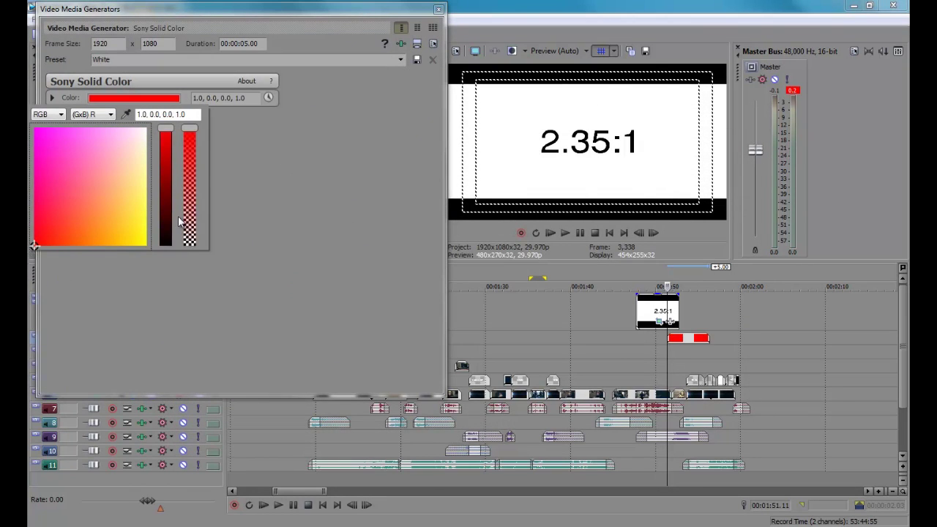
drag(165, 132, 189, 273)
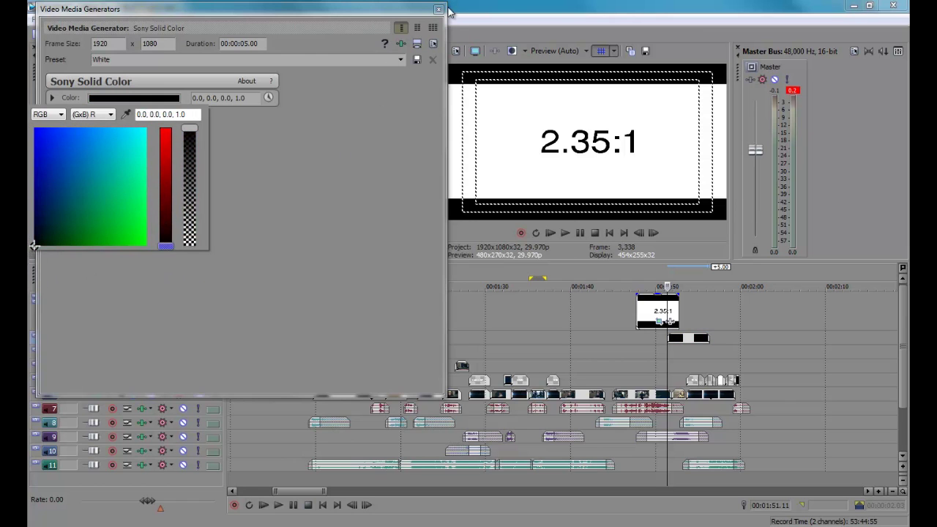
click(455, 41)
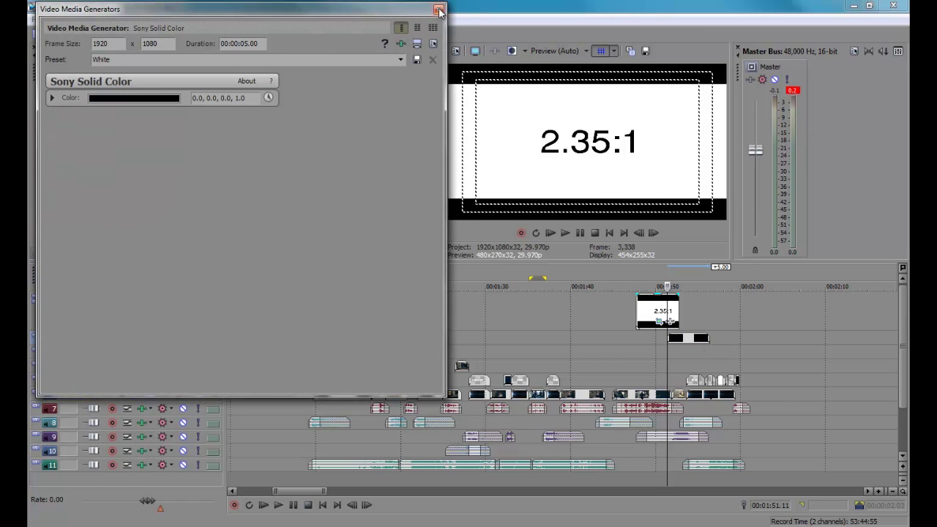
click(439, 10)
- Place the black solid under the template at reduced opacity and pan it to Y center about -391 as the lower letterbox bar
drag(694, 352, 672, 332)
drag(672, 300, 672, 320)
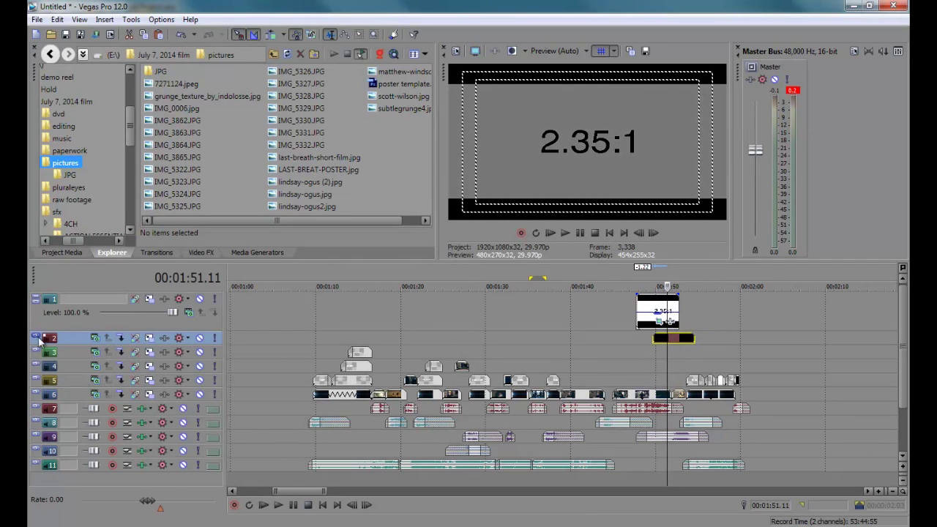
key(grave)
click(675, 361)
drag(301, 260, 323, 194)
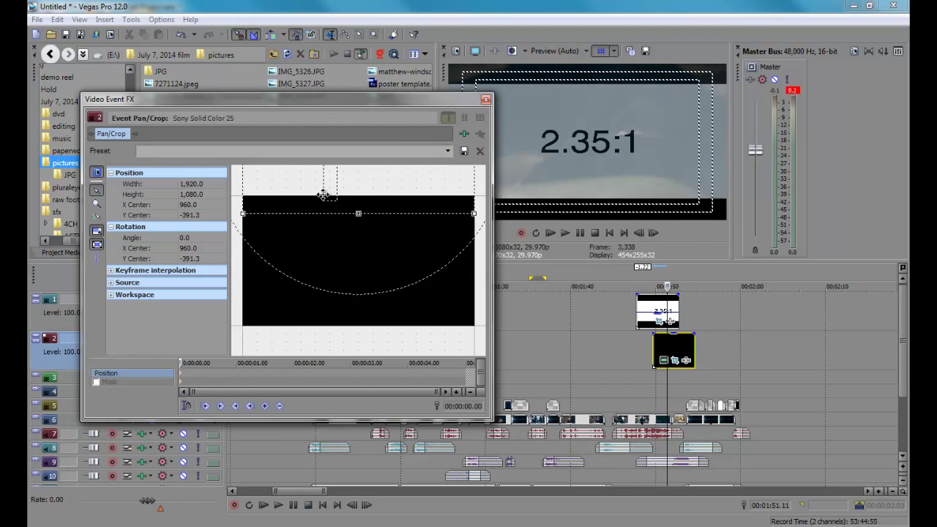
click(485, 100)
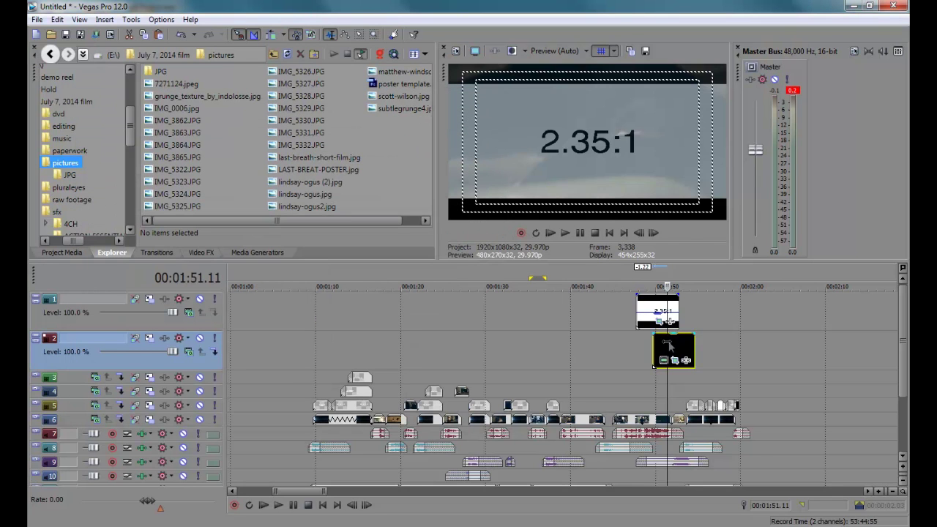
- Paste an independent copy of the solid under the template and pan it to Y center about 1,471 as the upper letterbox bar
click(596, 286)
key(ctrl+v)
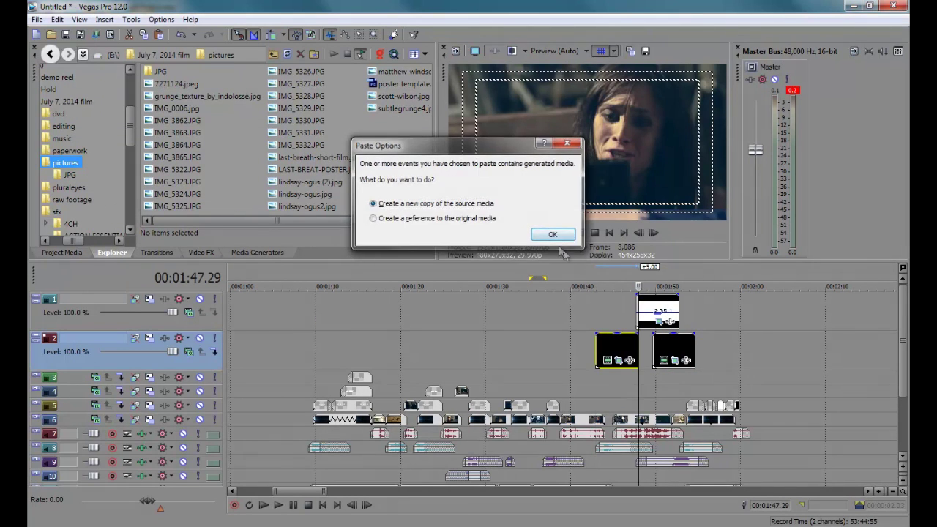
click(554, 235)
drag(661, 311, 629, 312)
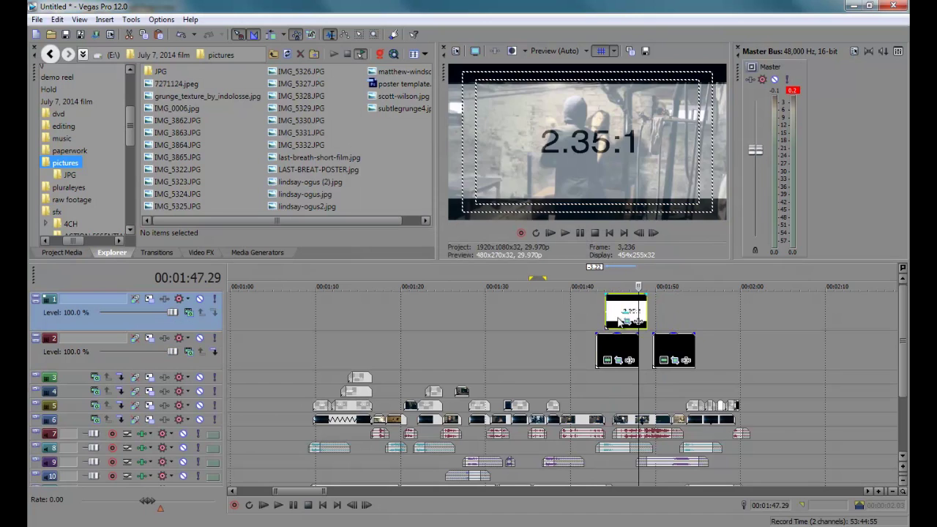
click(620, 359)
drag(418, 261, 417, 329)
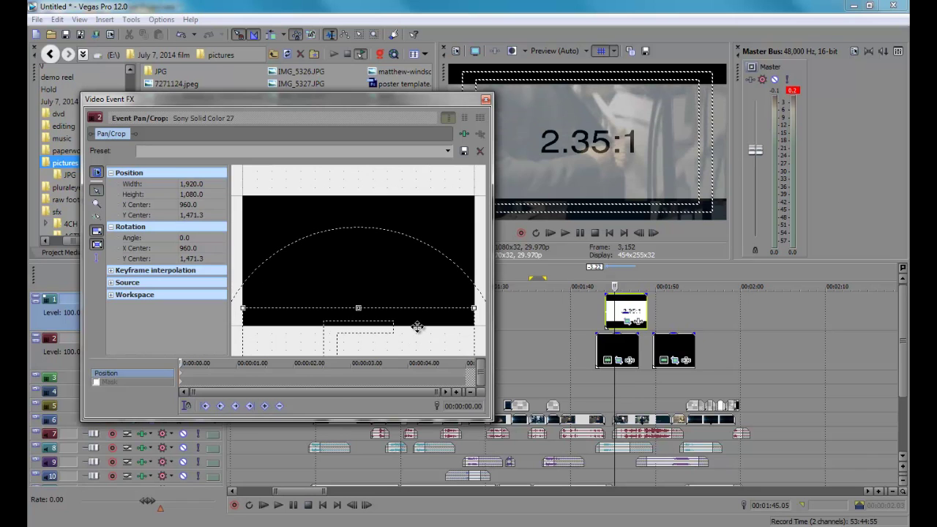
click(485, 100)
- Move the upper letterbox bar to track 1 and delete the 2.35:1 template image
drag(600, 339, 575, 310)
double_click(626, 313)
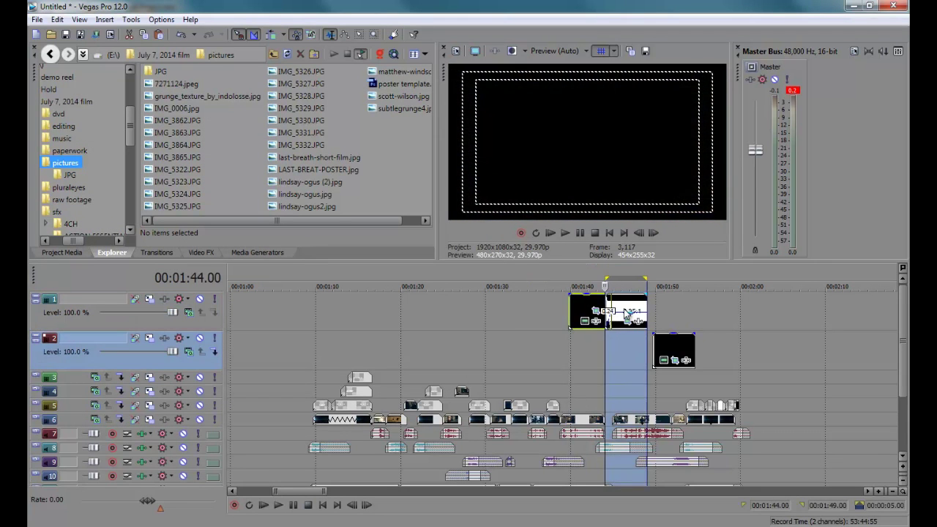
click(621, 312)
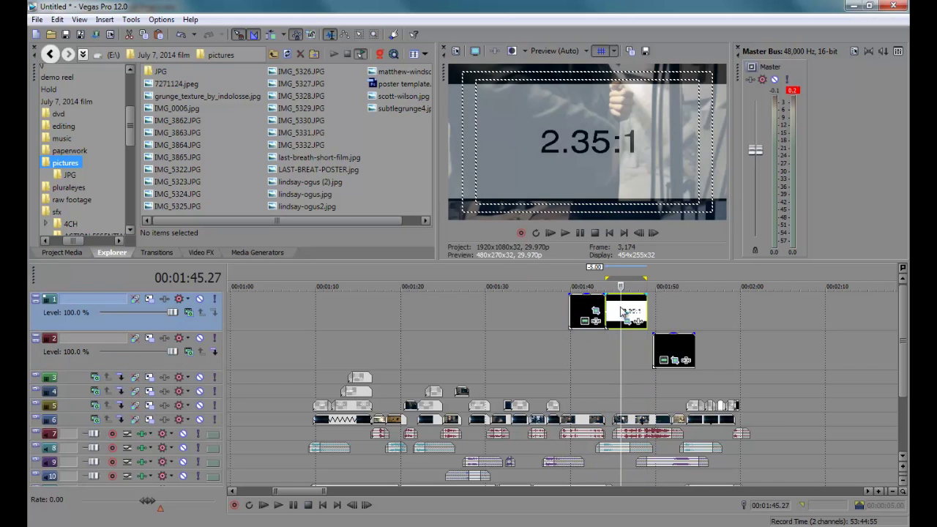
key(Delete)
- Extend the upper letterbox bar on track 1 to cover the trailer from about 1:08 to 1:58
drag(606, 311, 728, 318)
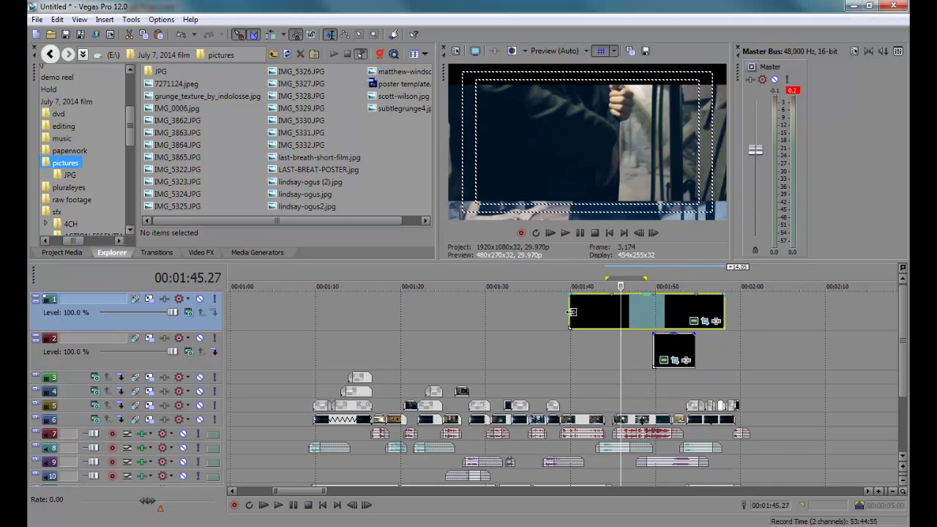
drag(559, 312, 289, 312)
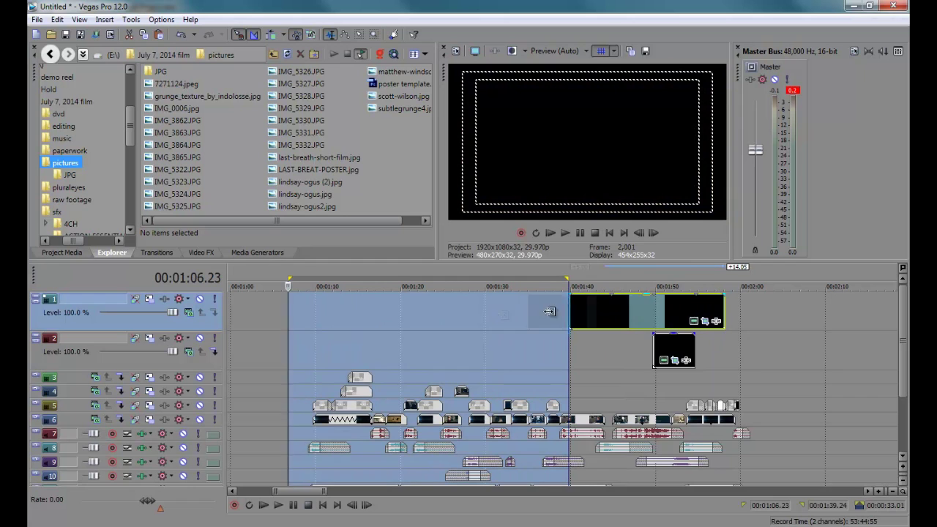
drag(199, 325, 474, 331)
- Align the lower letterbox bar with the start of the upper one and extend it to the same end
drag(774, 342, 477, 366)
drag(481, 320, 454, 320)
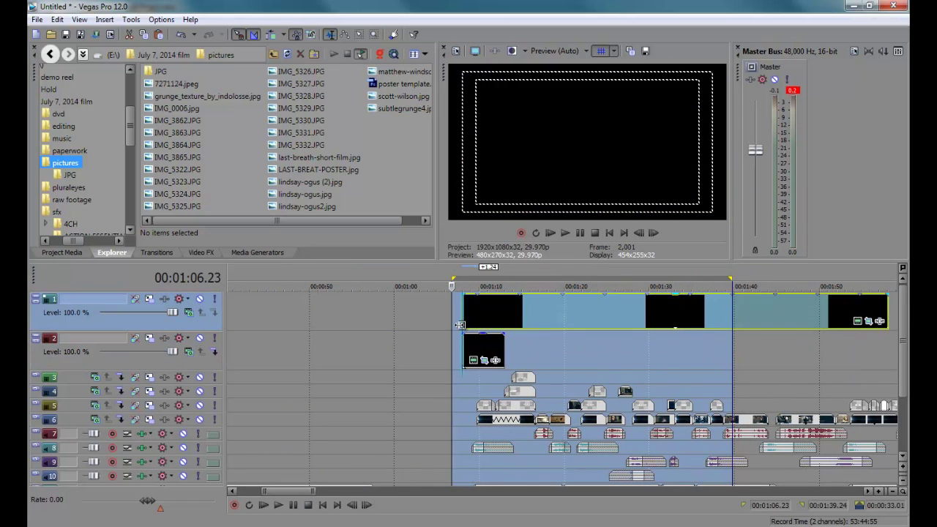
scroll(481, 345, down, 3)
drag(535, 347, 726, 348)
key(grave)
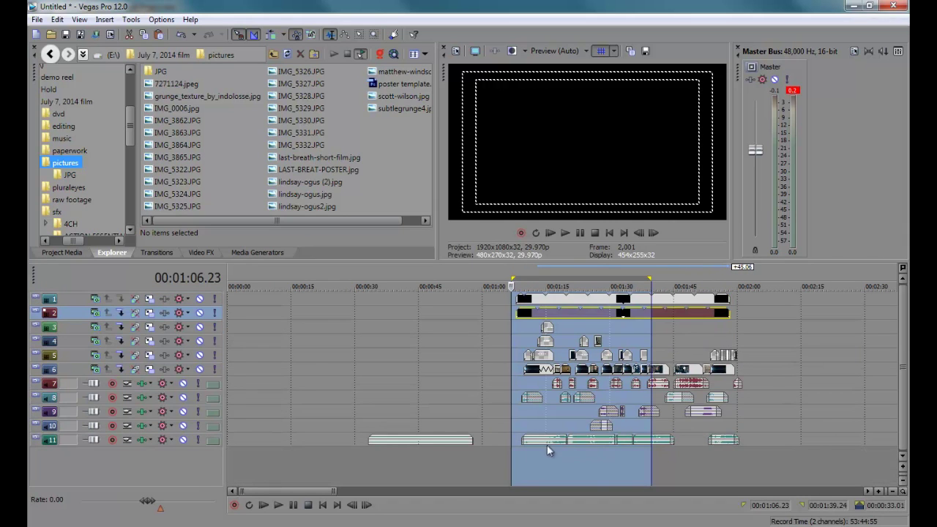
- Play the trailer from just before the first title to check the letterbox bars
click(512, 461)
scroll(512, 464, up, 3)
key(space)
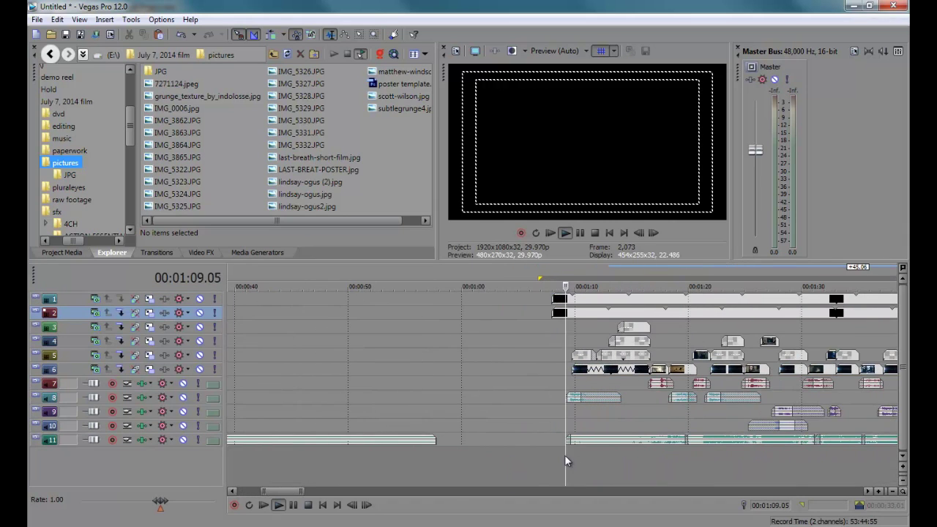
scroll(565, 455, up, 6)
- Shift the first audio clip on track 8 three frames later and replay the opening title
click(550, 418)
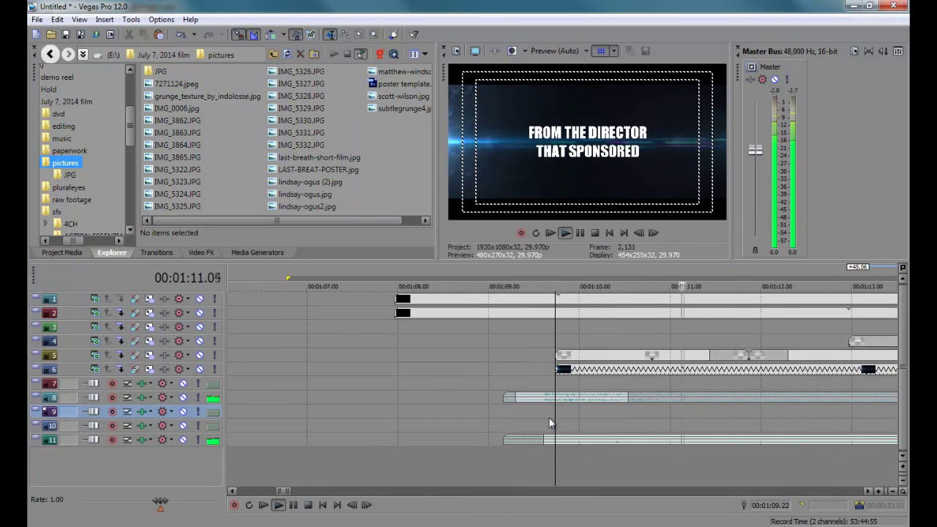
key(space)
drag(557, 398, 568, 399)
drag(560, 469, 550, 469)
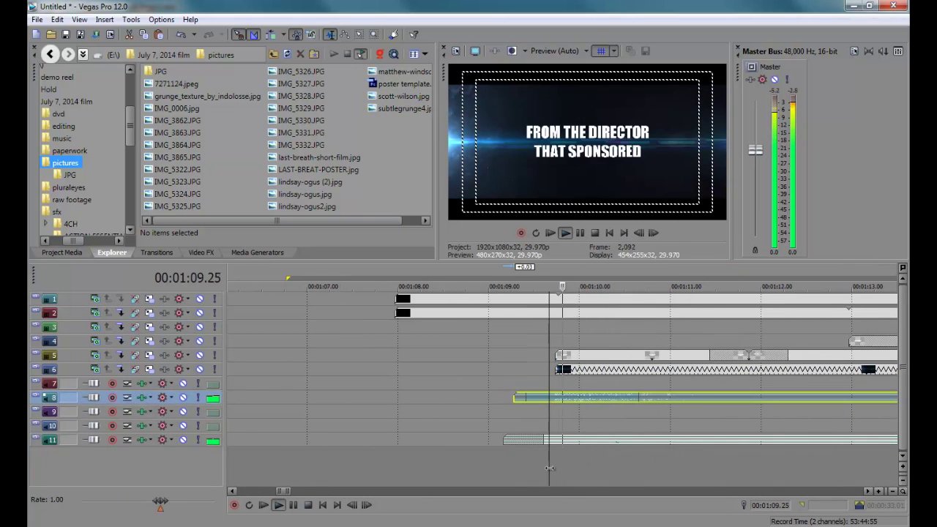
key(space)
- Play the letterboxed trailer through to the "WHILE THERE IS LIFE" title and stop playback
scroll(549, 467, down, 3)
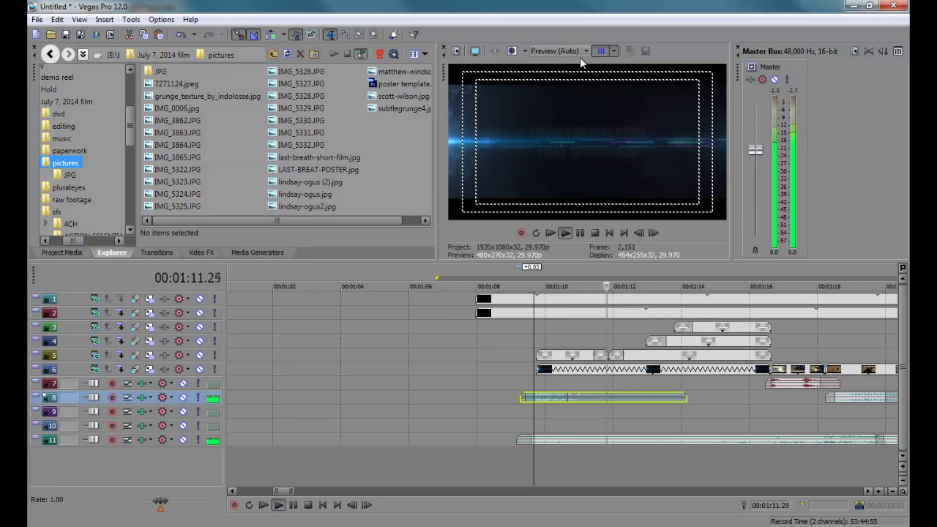
scroll(717, 330, down, 2)
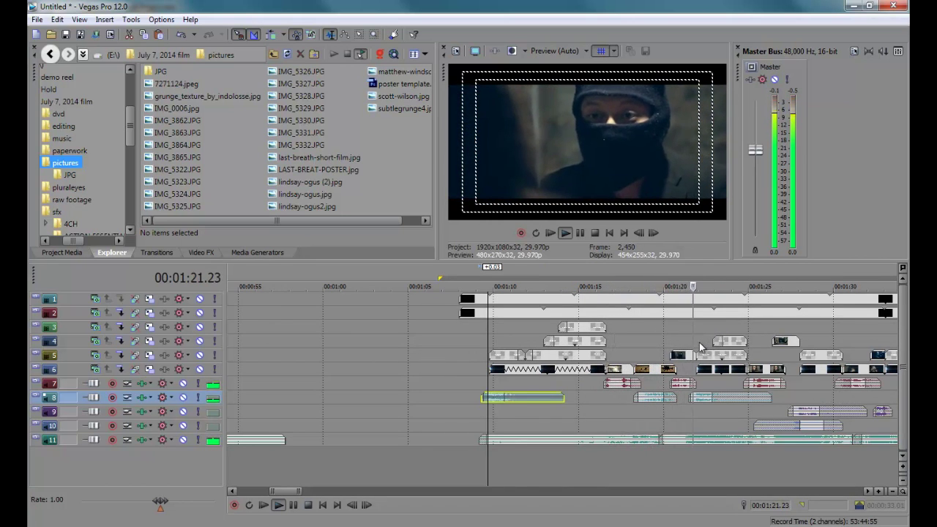
scroll(700, 342, down, 3)
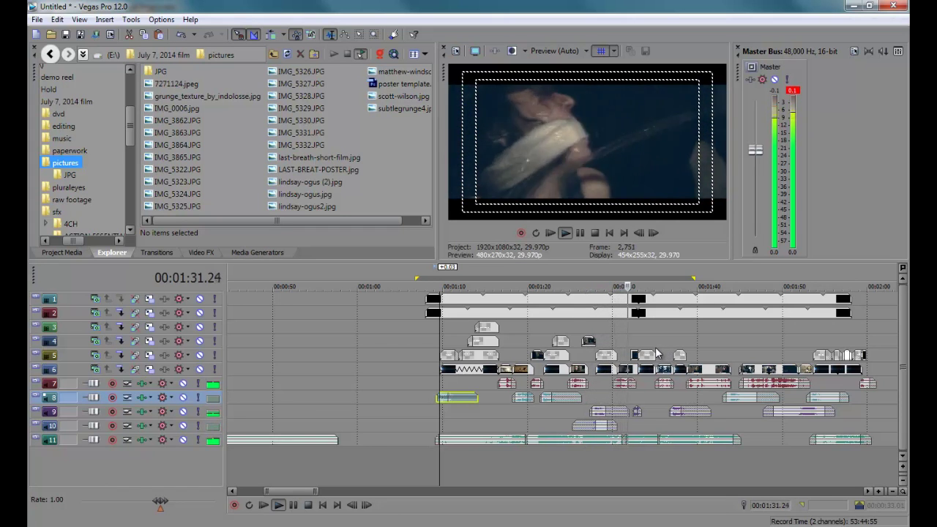
scroll(657, 354, up, 3)
key(space)
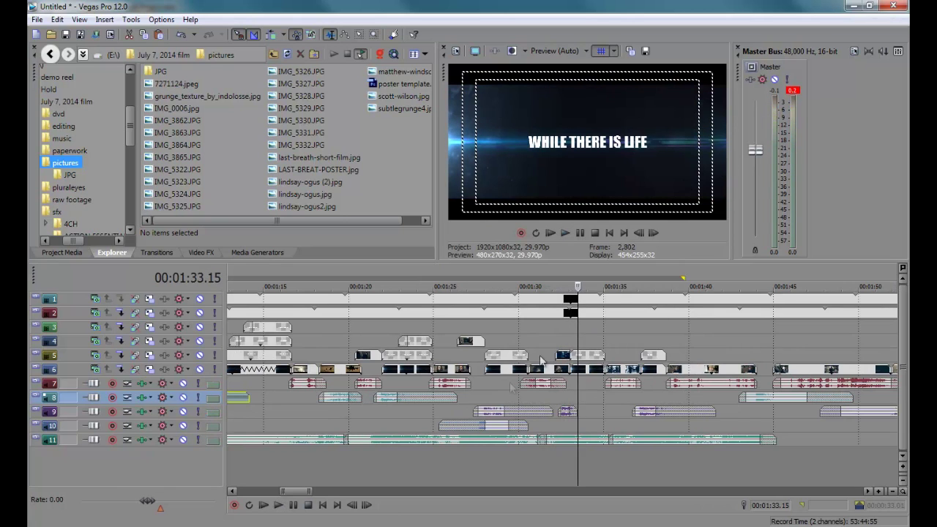
- Extend the start of the track 7 audio clip near 00:01:30 about ten frames earlier
click(504, 398)
scroll(525, 399, up, 3)
drag(597, 385, 585, 387)
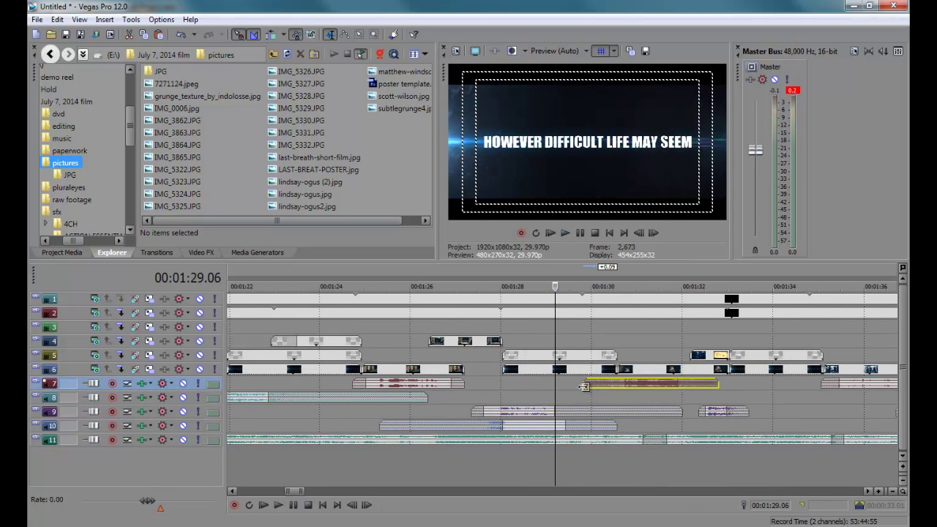
- Play the trailer from about 00:01:29 to 00:01:48, hiding the preview's safe-area overlay along the way
click(573, 415)
key(space)
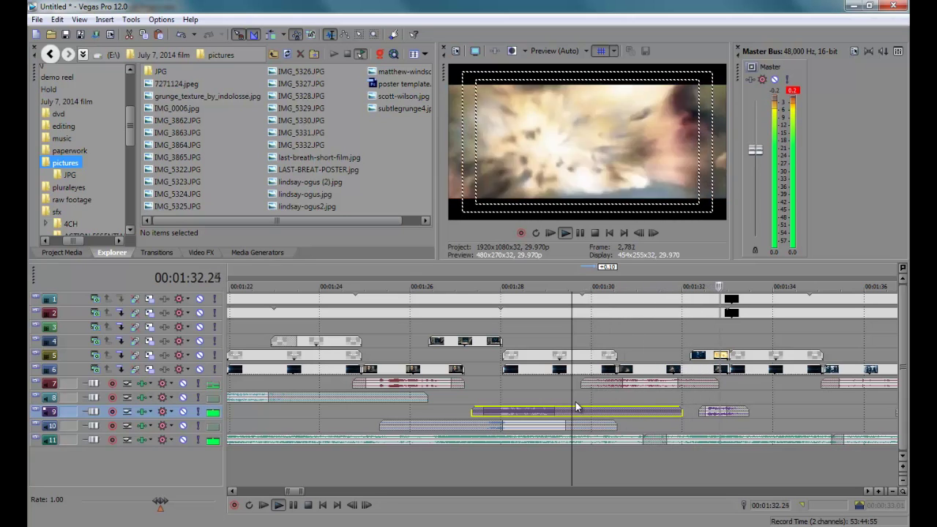
scroll(630, 391, down, 3)
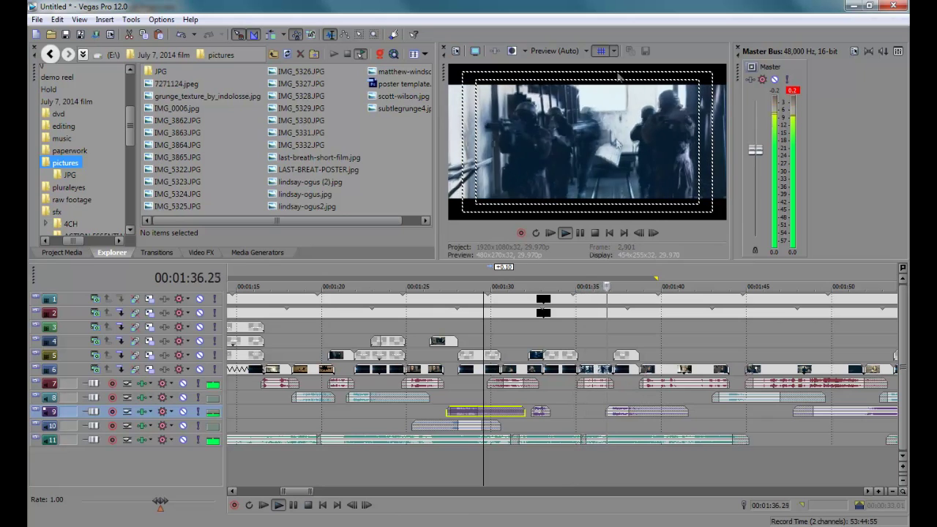
click(600, 51)
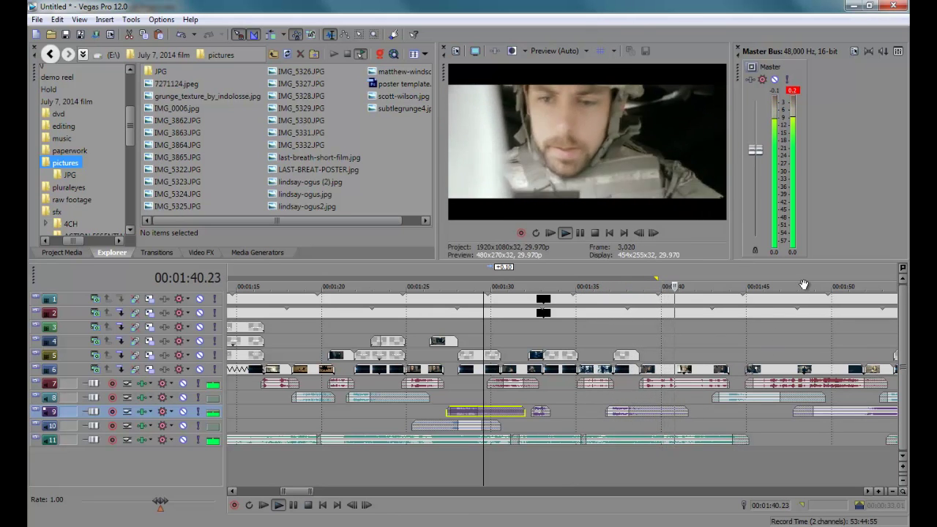
scroll(760, 364, right, 5)
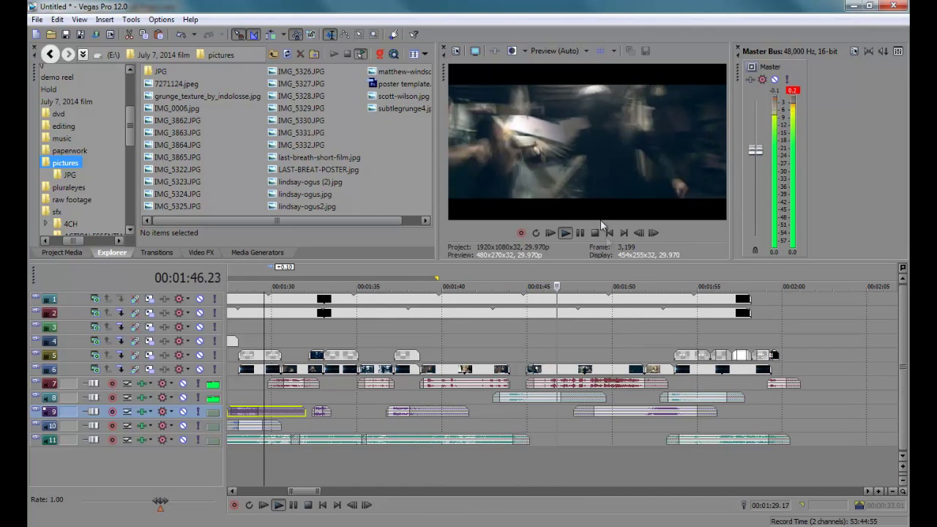
key(Return)
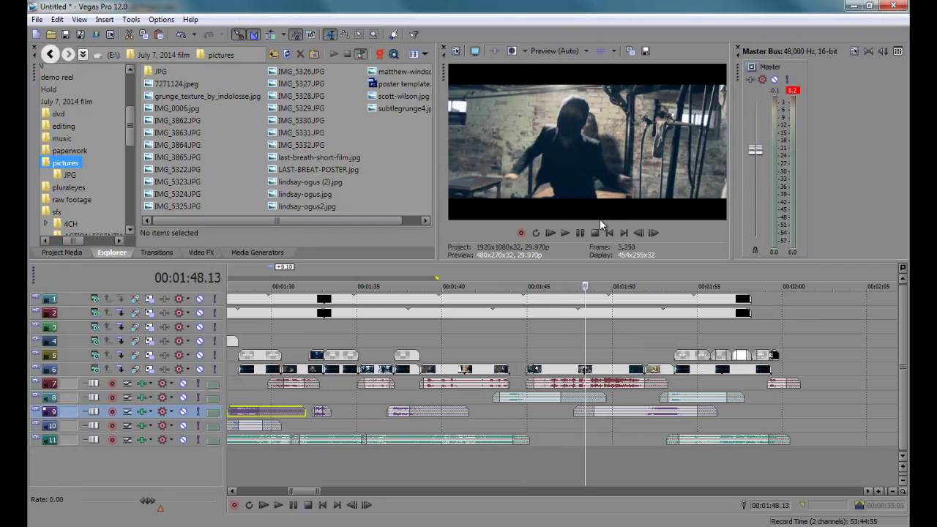
- Split the shot on track 6 and its track 7 audio at the dark frame at 00:01:47.27
click(570, 342)
key(space)
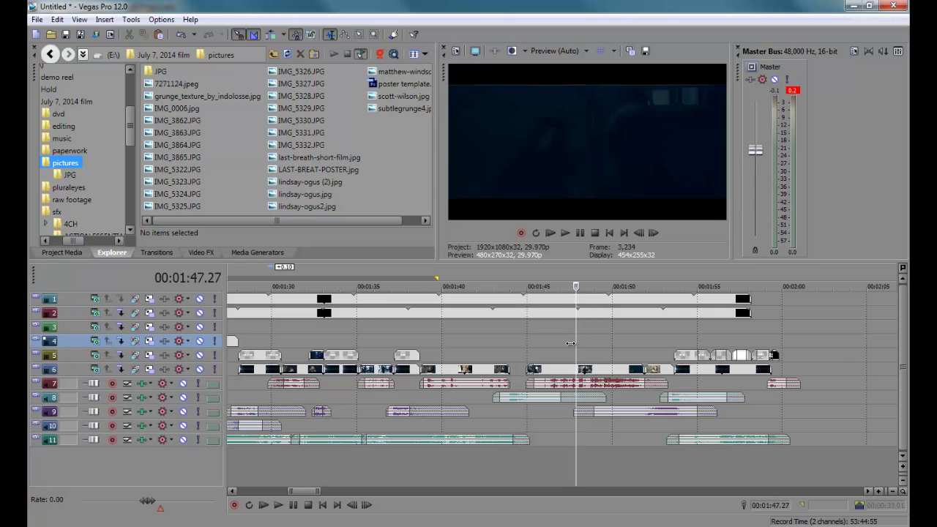
scroll(590, 386, up, 5)
scroll(578, 381, up, 2)
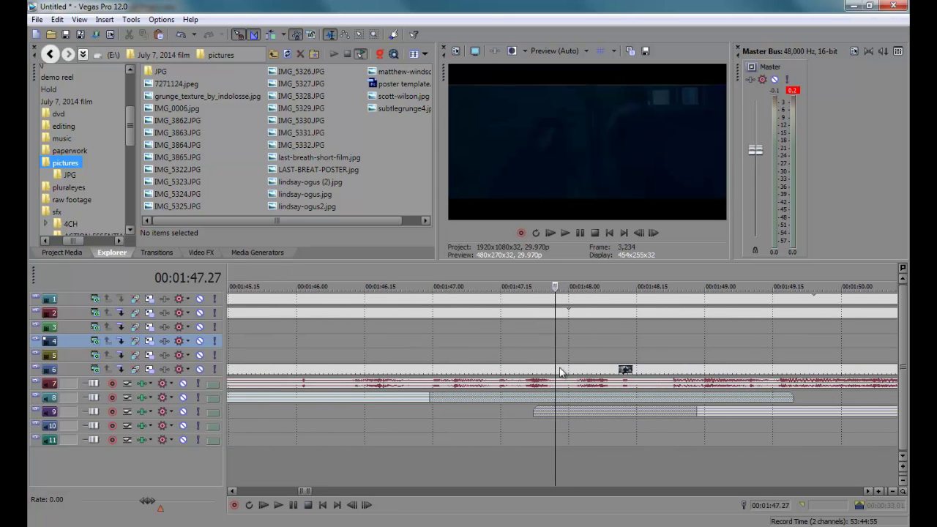
click(555, 368)
key(space)
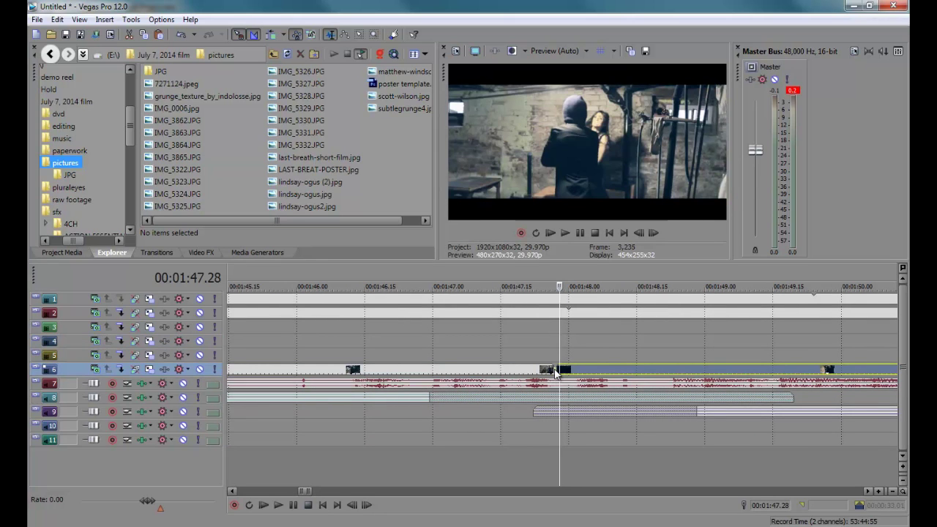
- Trim one frame off the start of the second half of the split shot and its audio
click(555, 383)
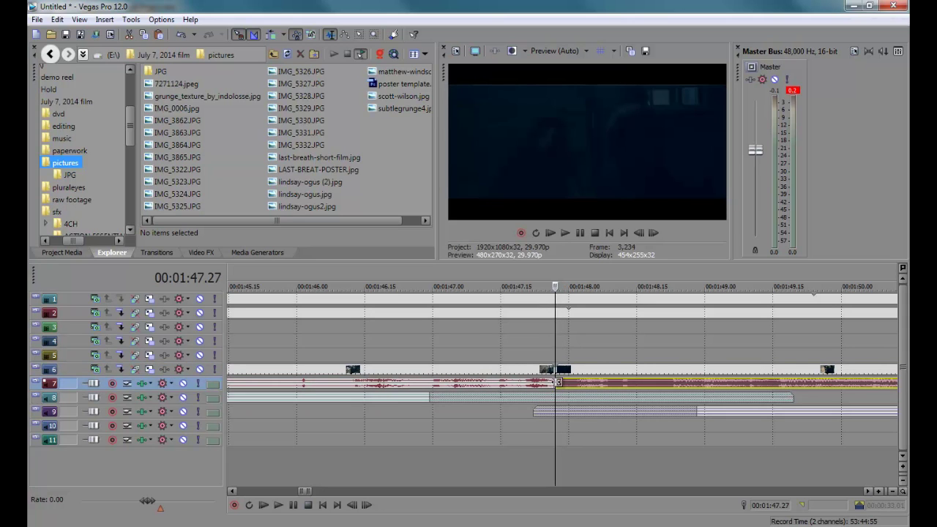
click(560, 370)
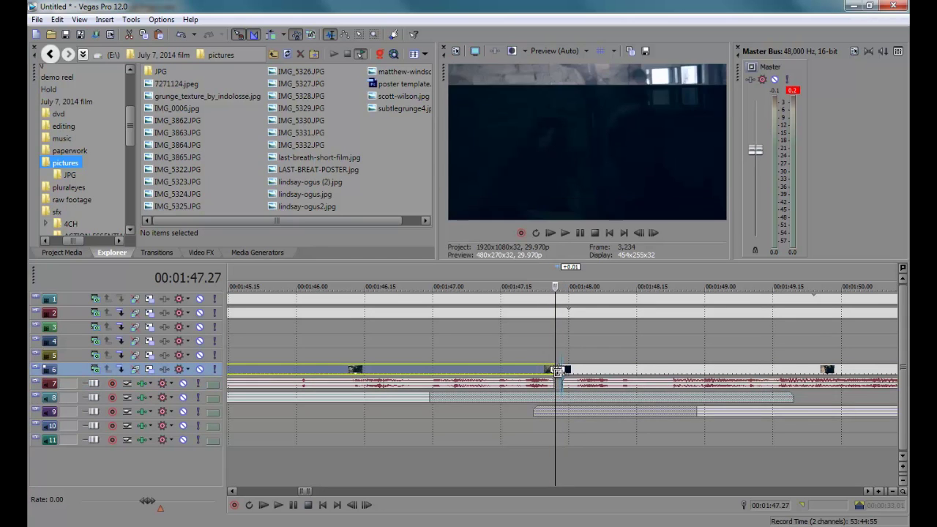
drag(562, 371, 566, 374)
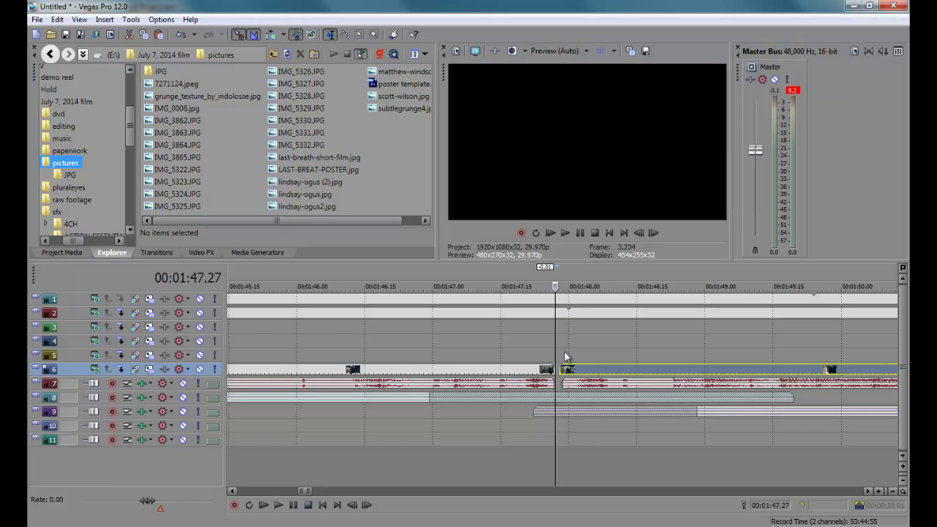
- Close the one-frame gap using auto ripple for All Tracks, Markers, and Regions, and overlap the track 7 audio at the cut by two frames
click(283, 34)
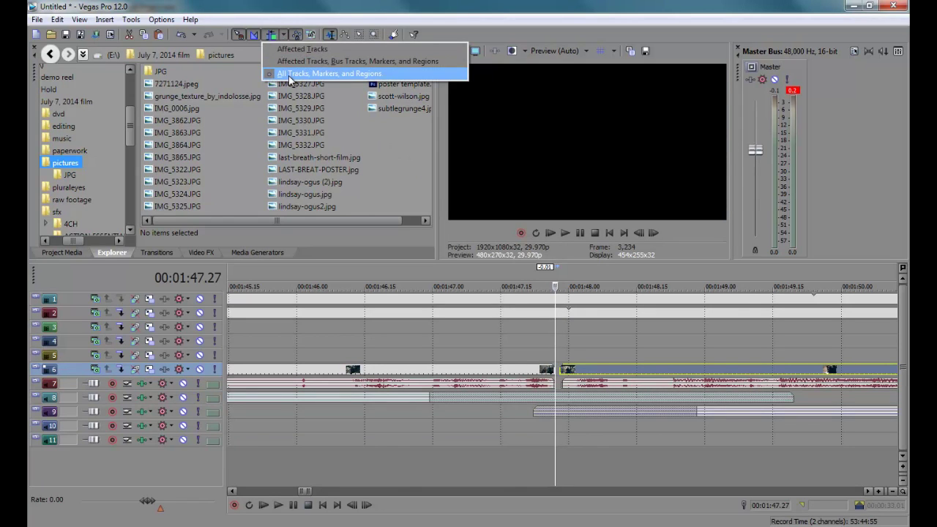
click(291, 76)
drag(577, 376, 552, 383)
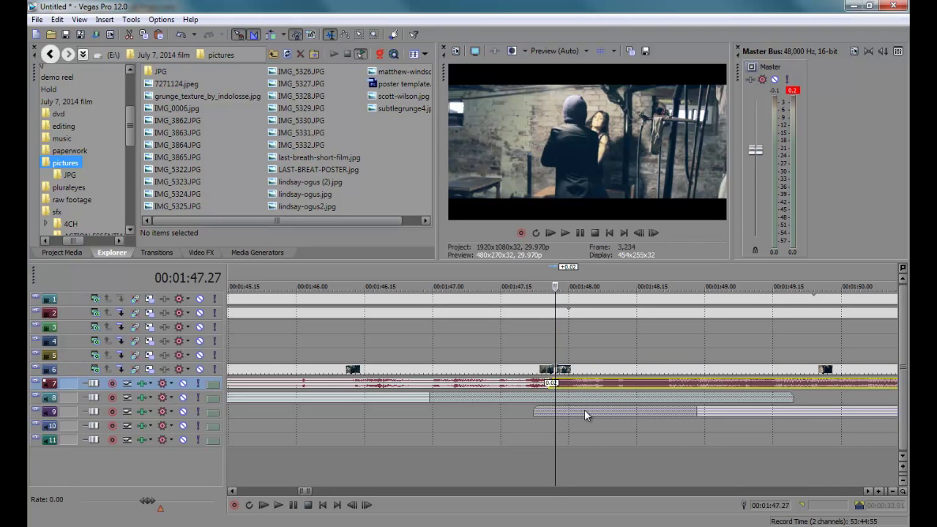
- Play from the repaired cut through to 00:01:51.26 to check for further dark frames
key(space)
scroll(673, 408, down, 2)
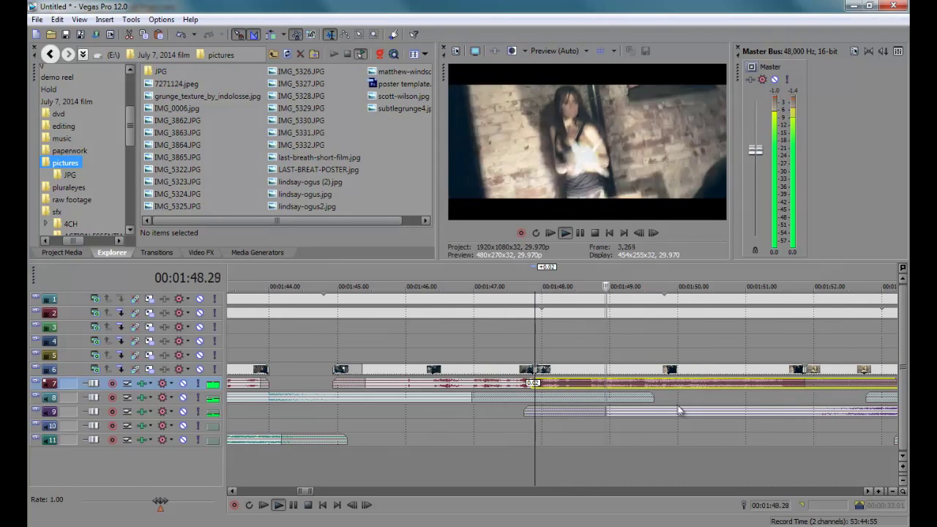
click(657, 350)
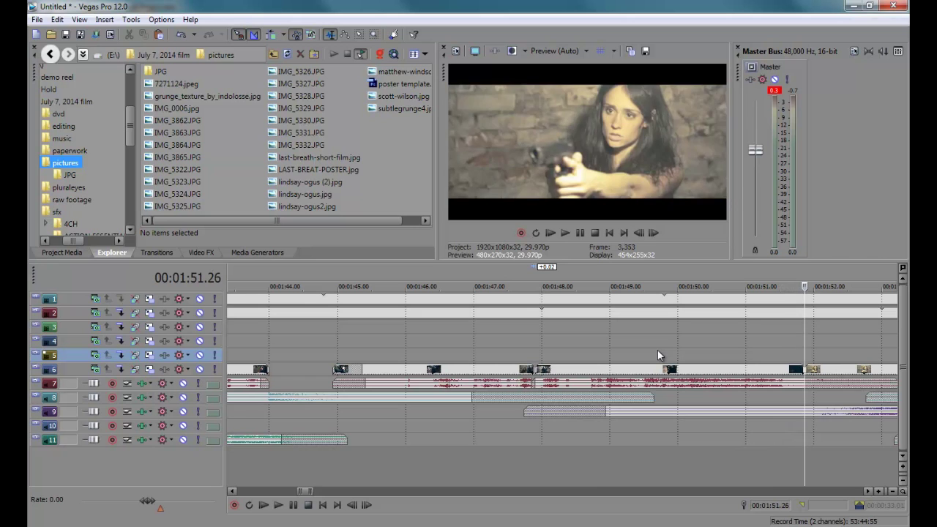
- Split the shot at 00:01:49.02, trim the dark frame from its video and audio, and ripple the gap closed
click(534, 345)
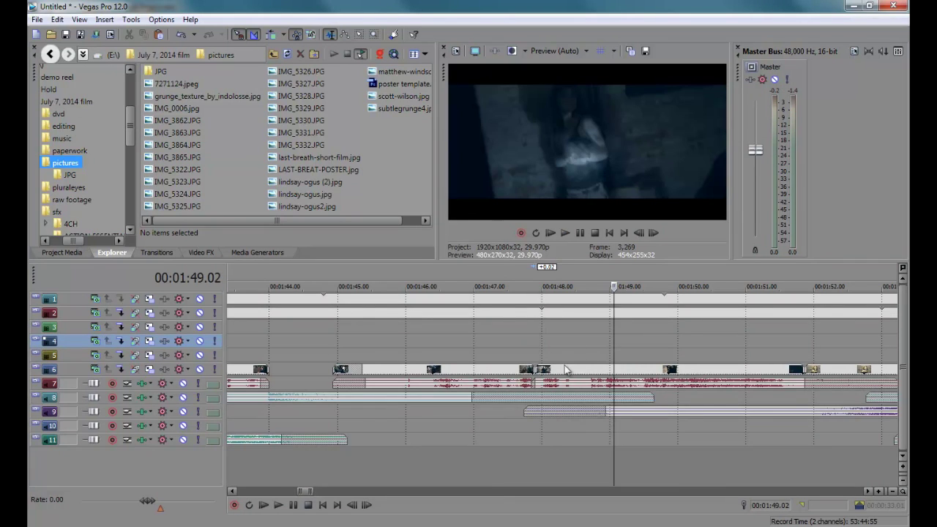
scroll(565, 380, up, 5)
click(617, 384)
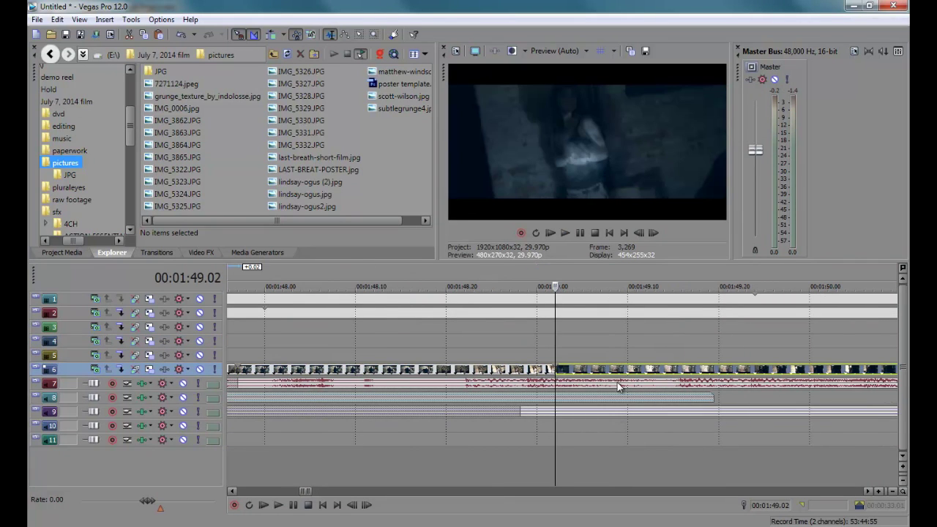
key(Right)
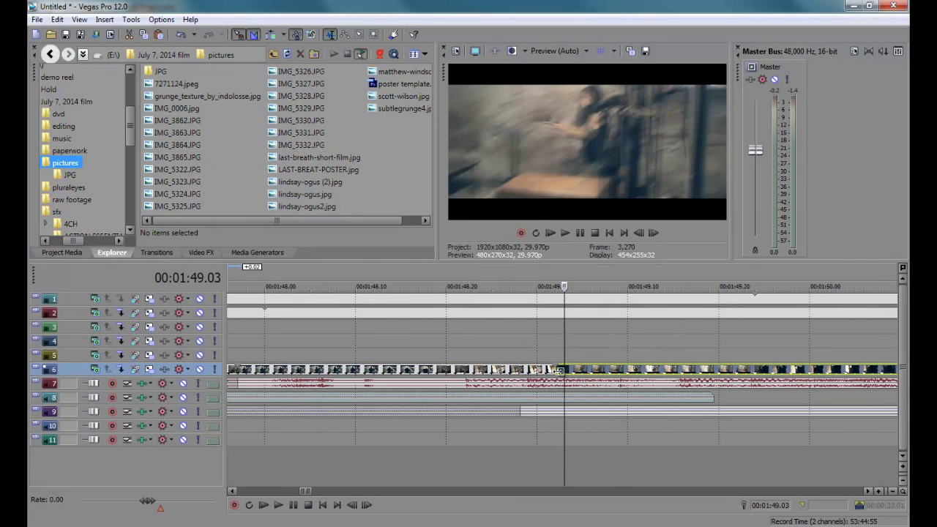
click(555, 381)
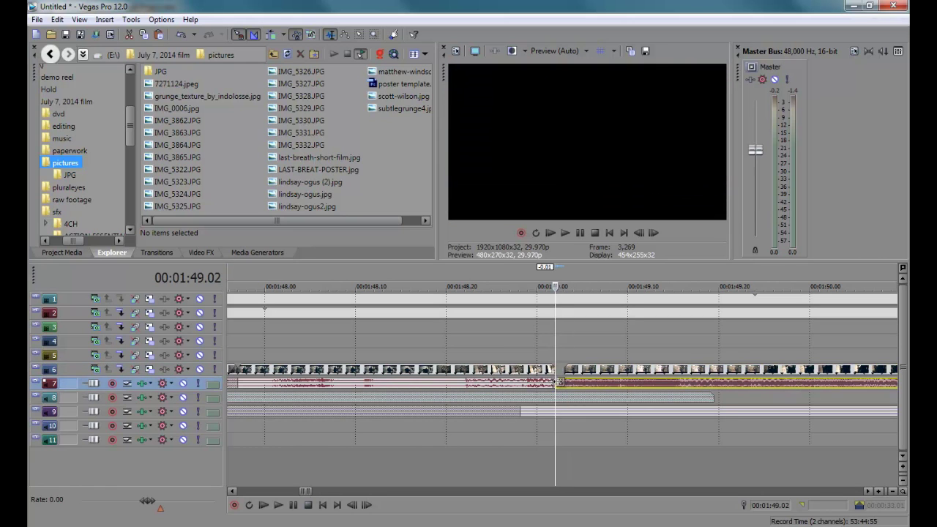
click(583, 372)
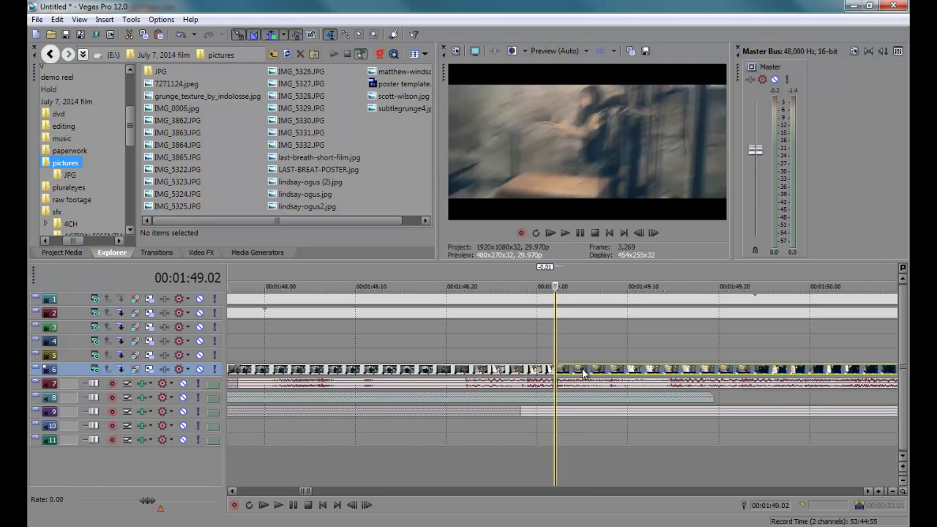
- Replay the second repaired cut and overlap its track 7 audio by one frame
click(497, 347)
scroll(497, 348, down, 5)
click(527, 347)
key(space)
scroll(579, 380, up, 5)
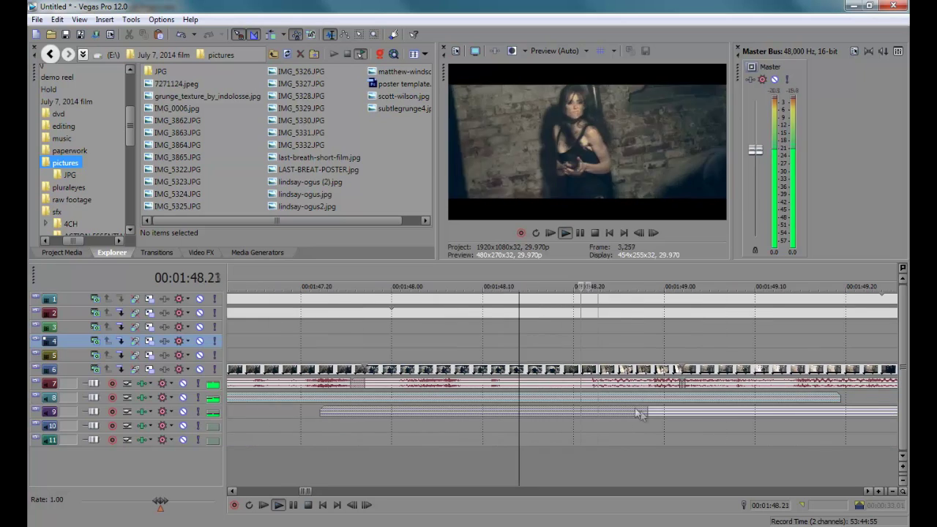
key(Return)
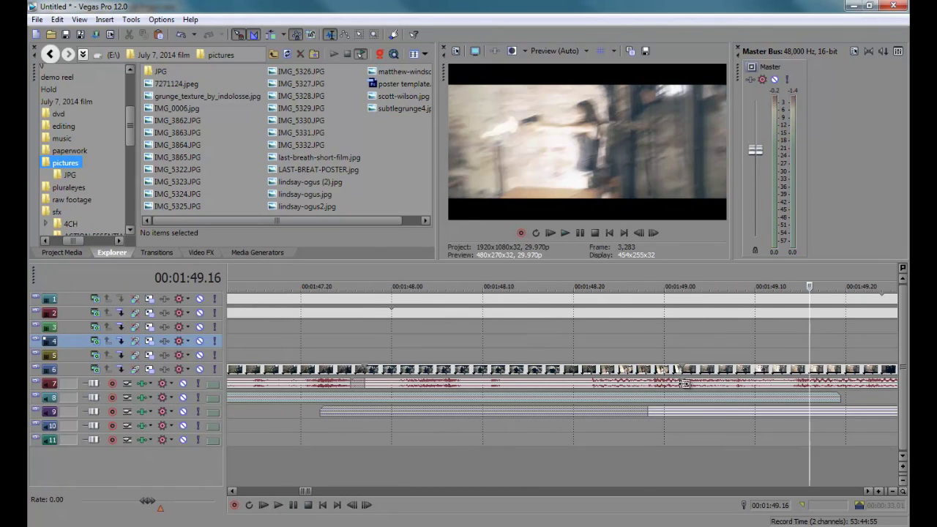
click(684, 383)
- Play the trailer's ending from about 00:01:48 through the "LAST BREATH" and "COMING SOON" titles to the credits
scroll(667, 403, down, 5)
click(481, 462)
key(space)
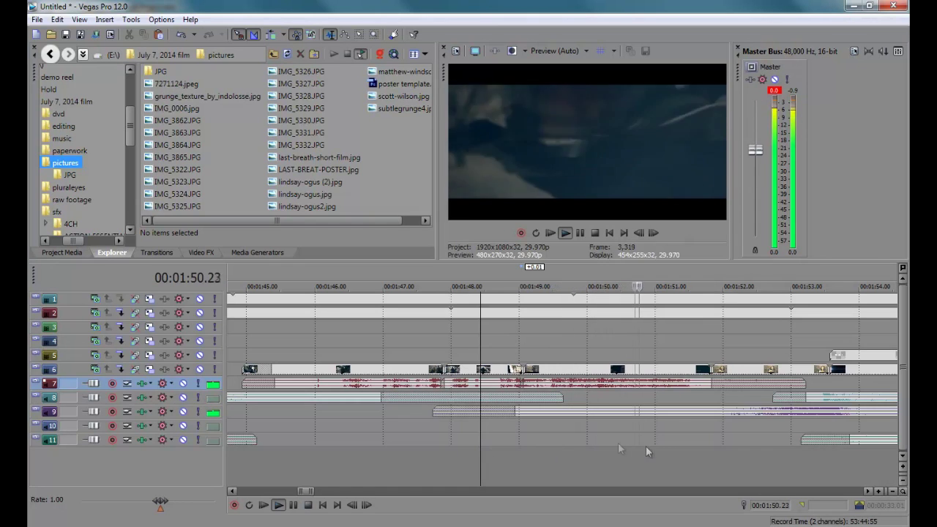
scroll(668, 448, down, 3)
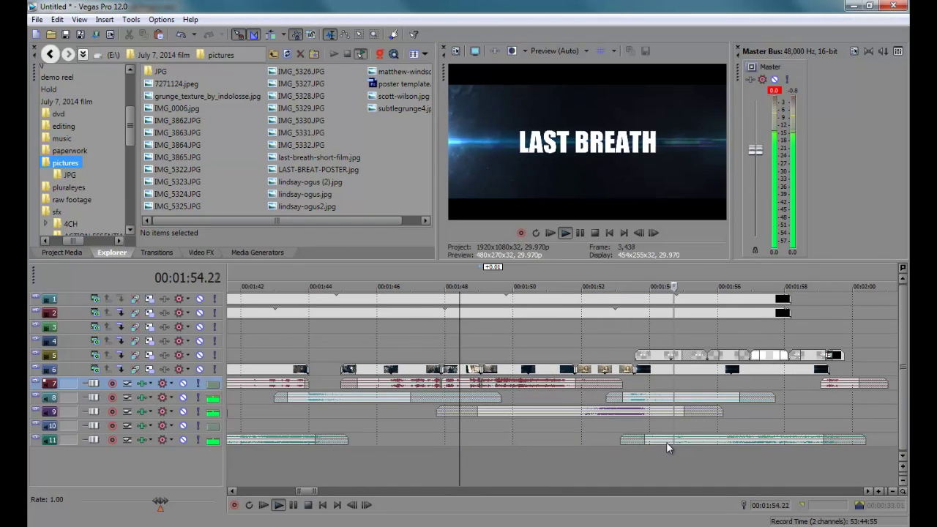
scroll(667, 447, down, 8)
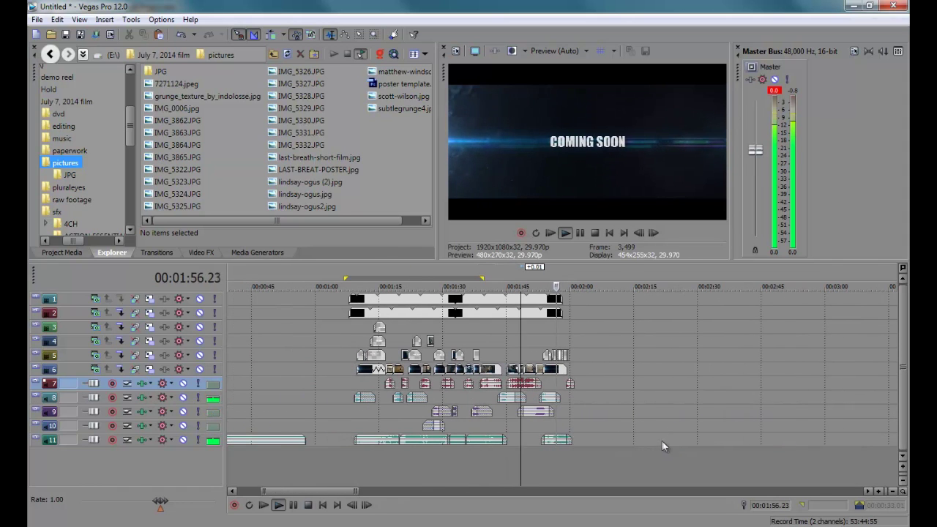
- Browse the project files to the sfx folder inside "trailer - Copy (2)"
click(262, 252)
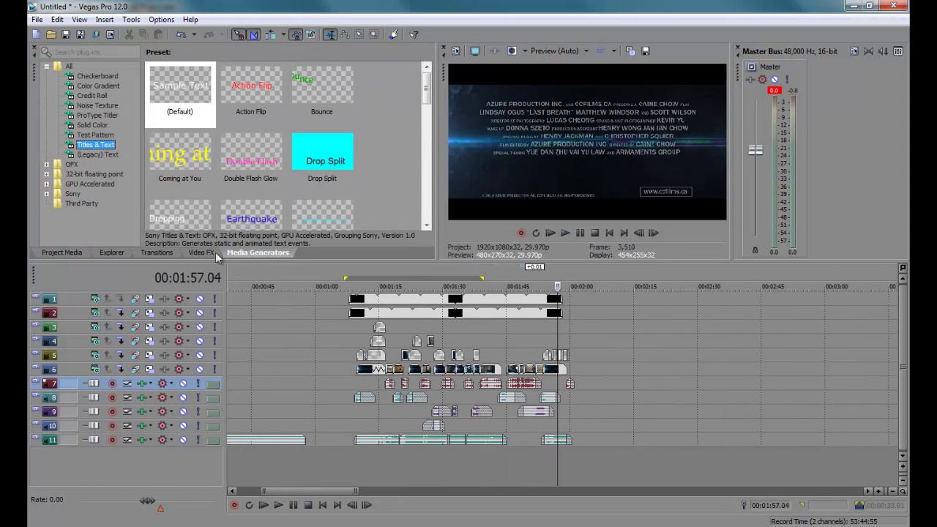
click(112, 253)
scroll(60, 229, down, 3)
drag(130, 126, 129, 174)
click(88, 133)
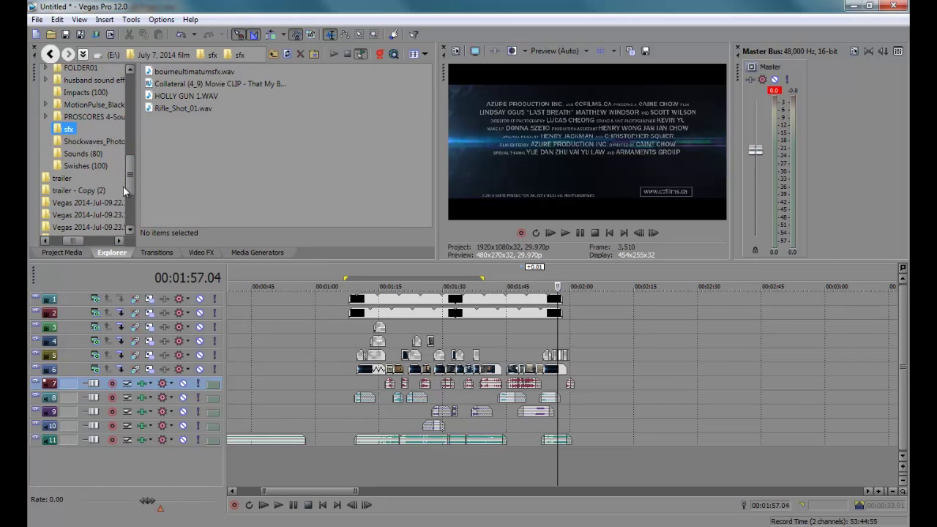
click(82, 190)
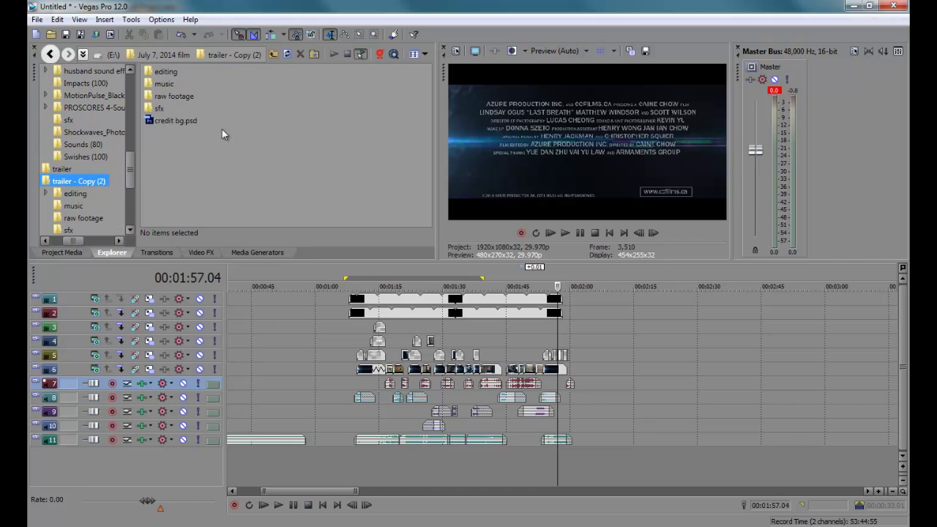
double_click(159, 109)
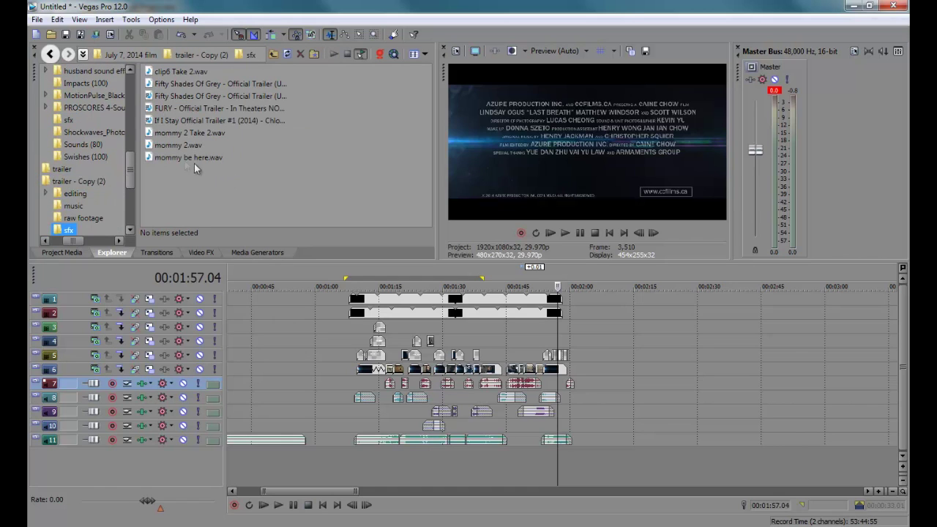
- Place "mommy be here.wav" on track 9 past the trailer's end at about 00:02:07 and expand the track
drag(185, 158, 177, 158)
drag(609, 415, 608, 414)
key(Up)
click(43, 412)
click(36, 410)
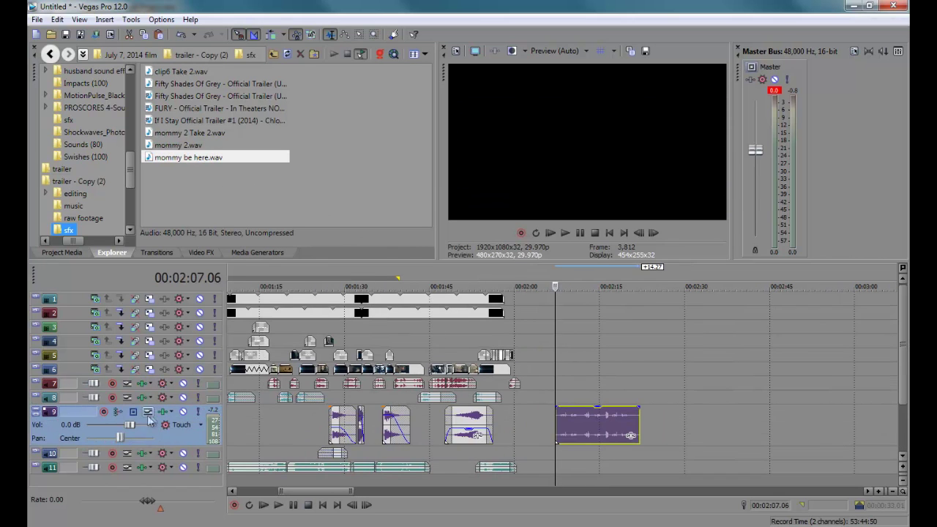
- Audition the "mommy be here.wav" clip from 00:02:08.09 to find the usable line
click(587, 425)
click(564, 429)
scroll(566, 439, up, 5)
click(553, 425)
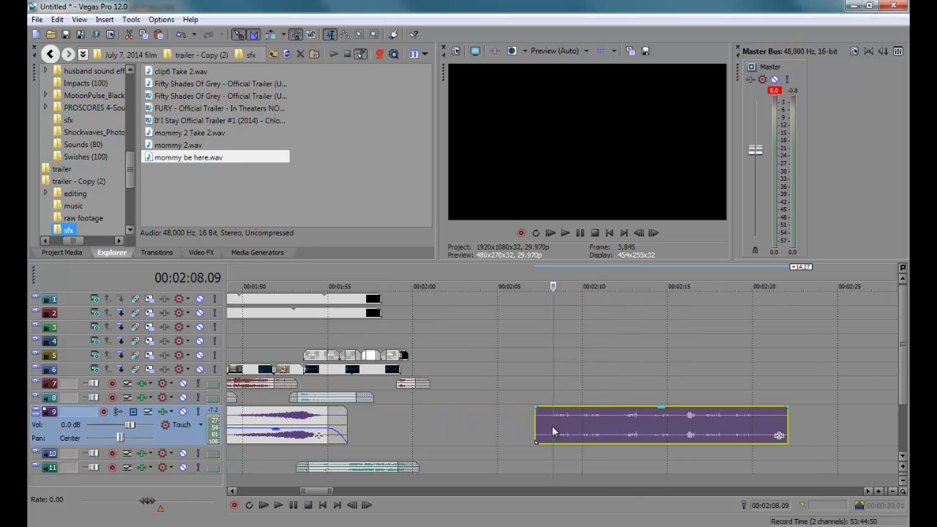
key(space)
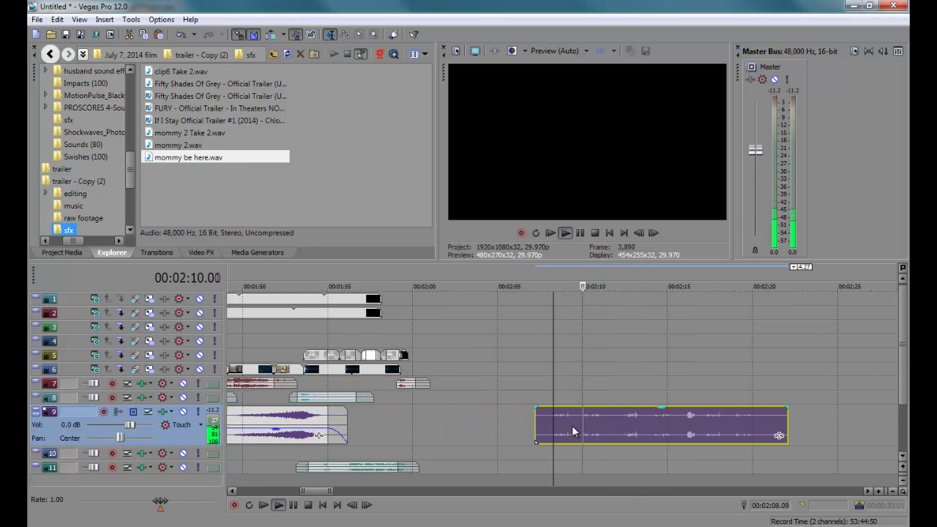
- Cut away the part of the voice clip before 00:02:11.14 and split the remainder at 00:02:15.22
click(606, 426)
key(s)
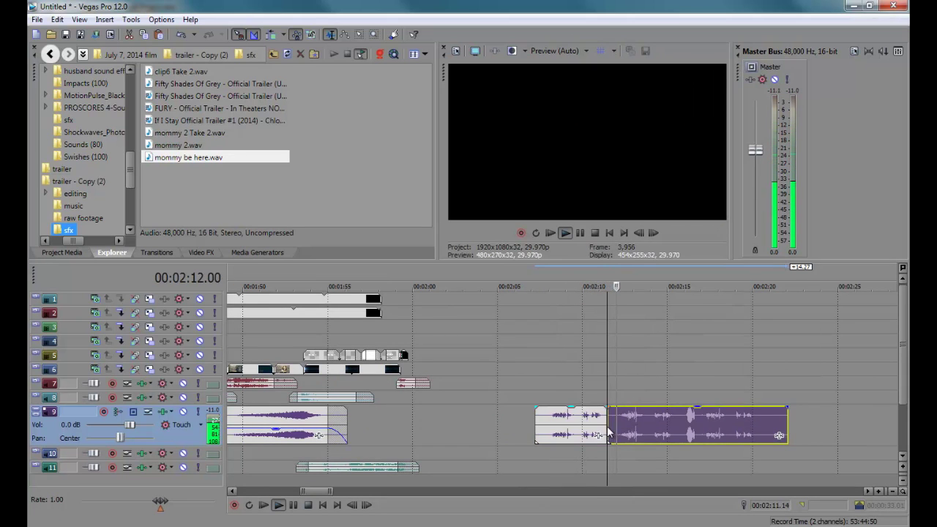
click(585, 428)
key(Delete)
click(680, 426)
key(s)
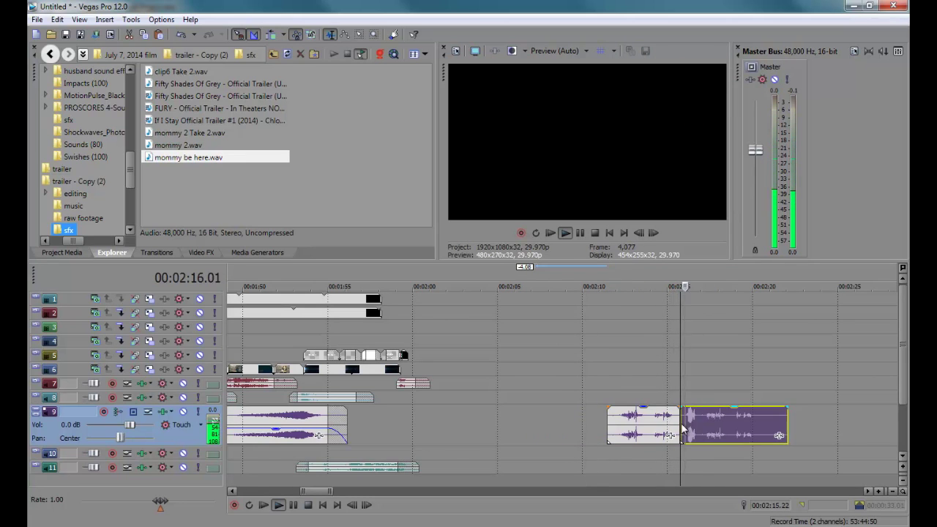
- Delete the voice clip's leftover end and move the kept line onto expanded track 10, starting at about 00:01:55
key(Delete)
drag(645, 432, 361, 453)
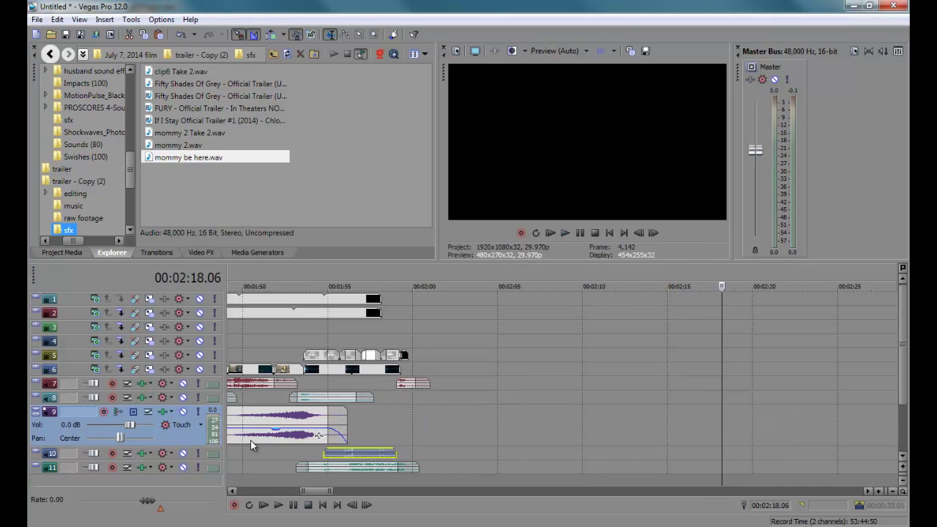
click(35, 453)
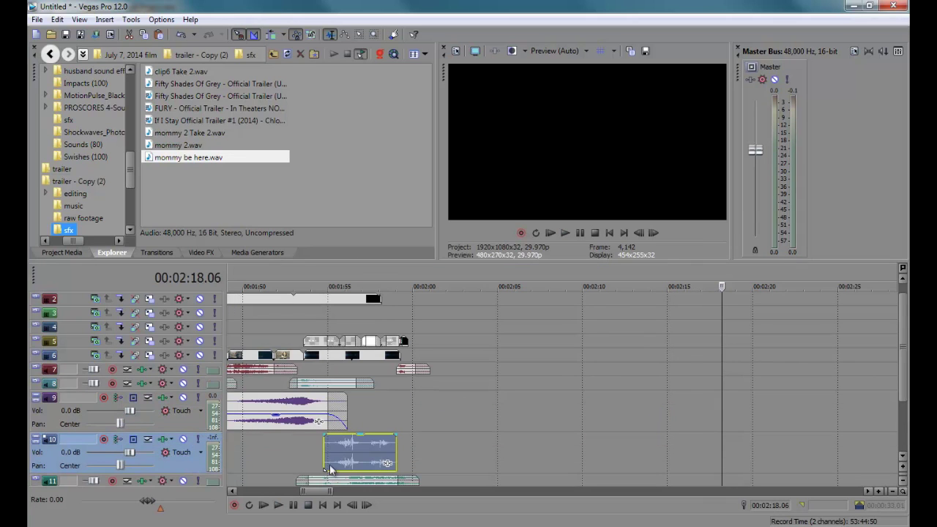
- Add a short fade-in and fade-out to the voice clip on track 10
drag(325, 442, 329, 441)
drag(399, 435, 390, 435)
click(330, 452)
scroll(330, 451, up, 3)
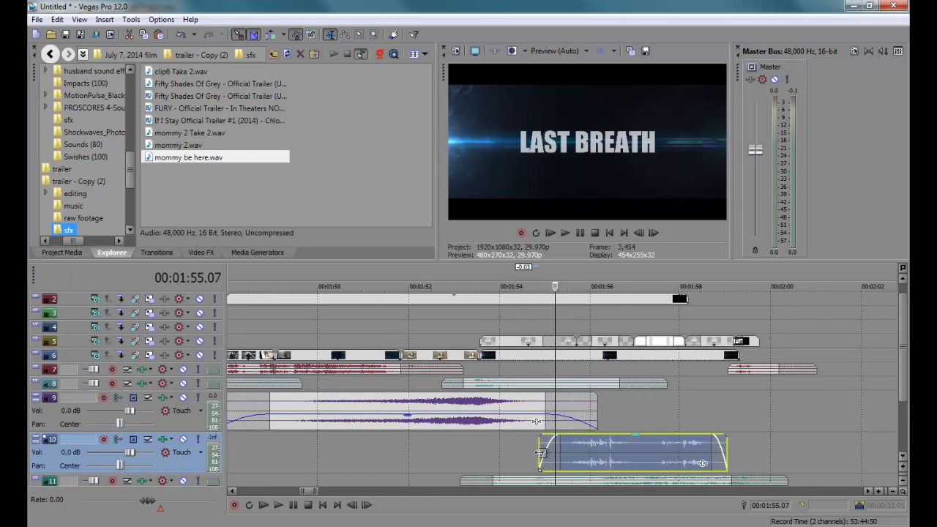
- Play the ending from about 00:01:52.22 and shift the voice clip on track 10 about half a second earlier
click(442, 460)
key(space)
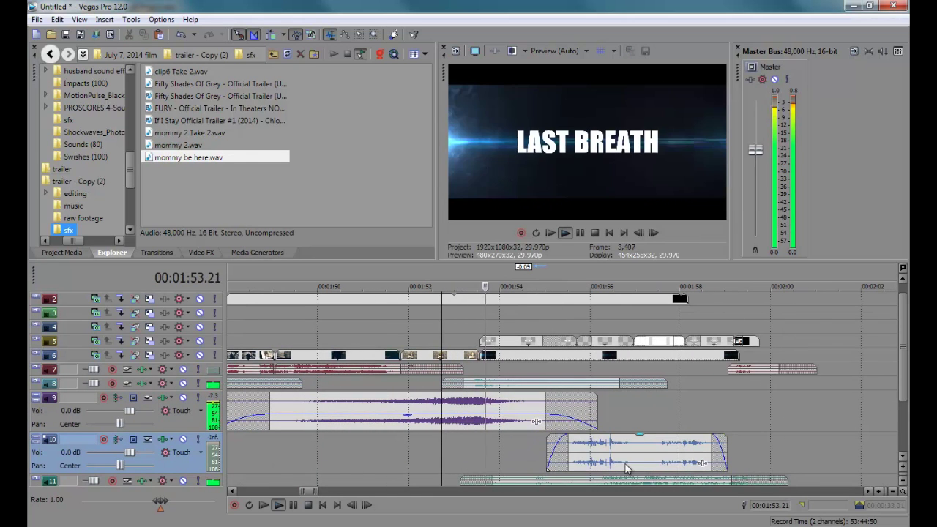
drag(626, 467, 597, 462)
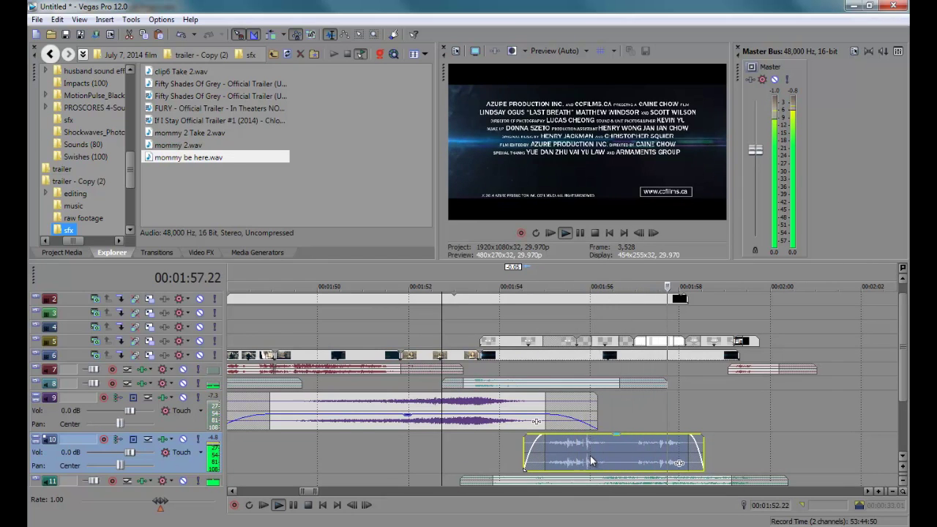
click(604, 464)
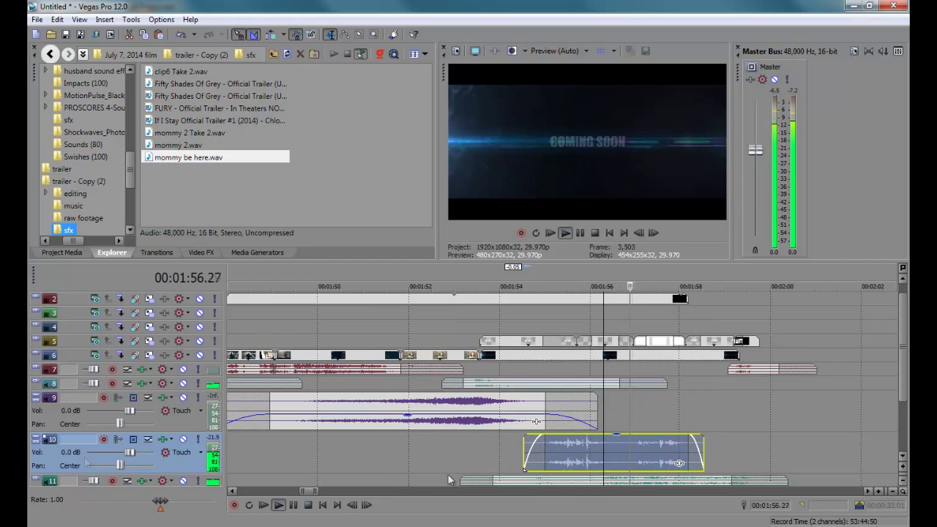
- Expand track 11 and adjust the gain of its event under the voice clip while replaying the trailer's ending
click(46, 478)
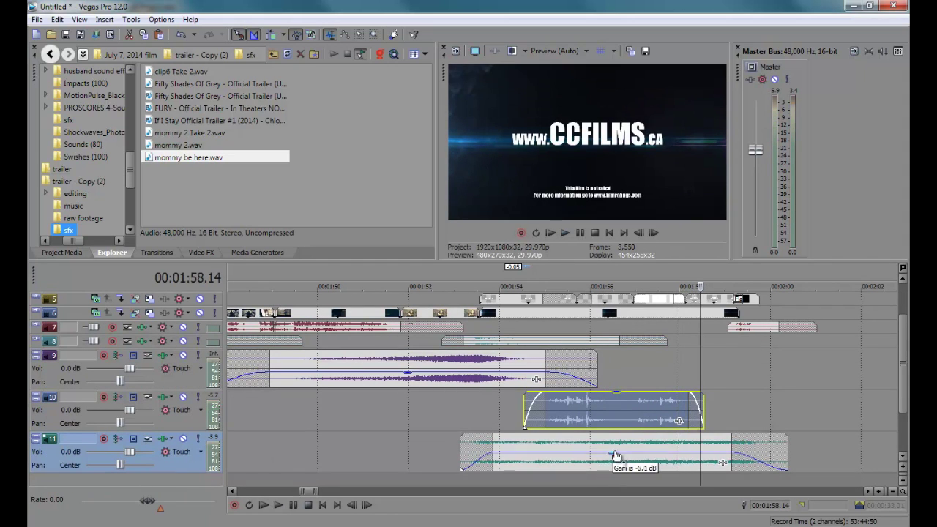
click(469, 411)
key(space)
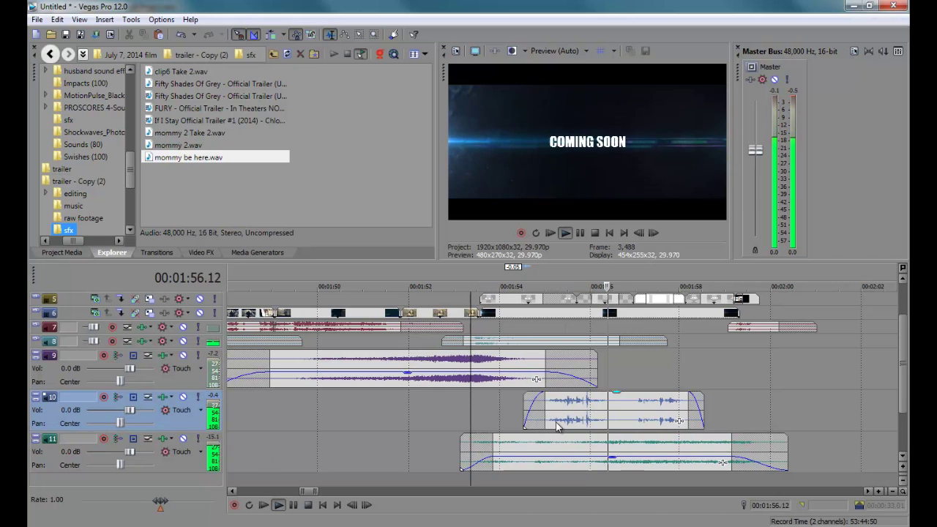
click(608, 413)
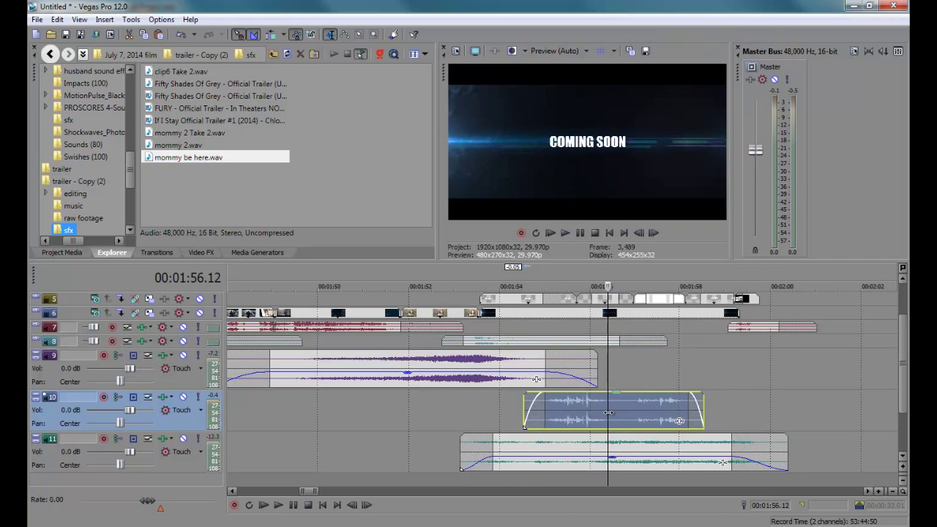
drag(611, 463, 611, 456)
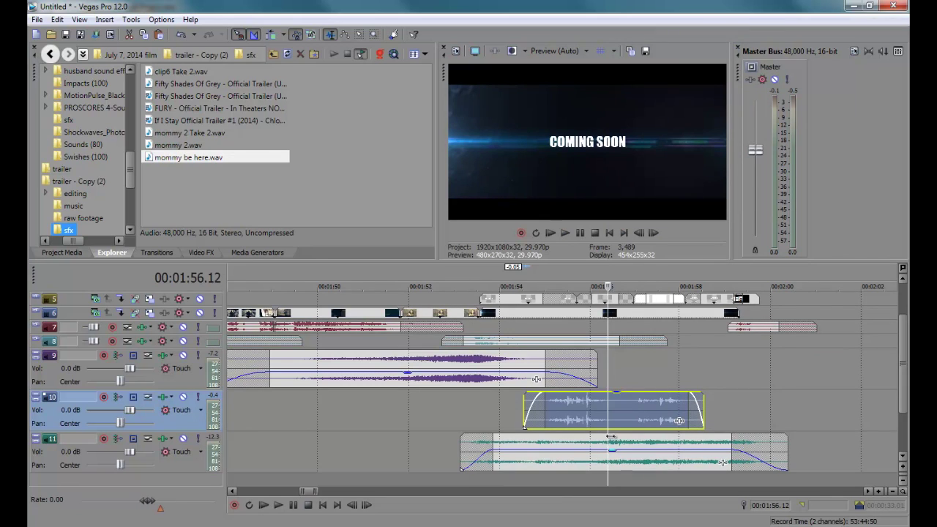
click(545, 411)
key(space)
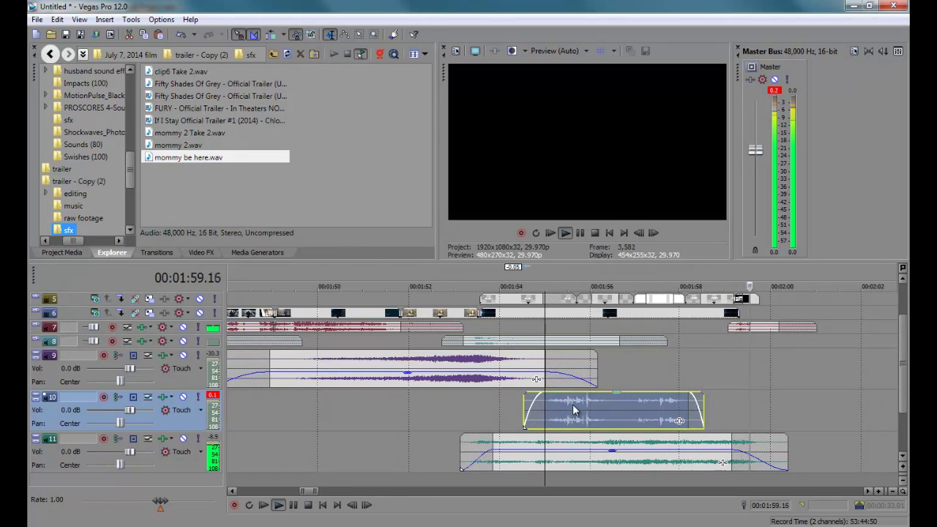
- Minimize all track heights and place the playhead on the light bulb shot at 00:01:16.19
scroll(572, 402, down, 5)
key(grave)
click(323, 357)
scroll(550, 372, up, 5)
click(511, 359)
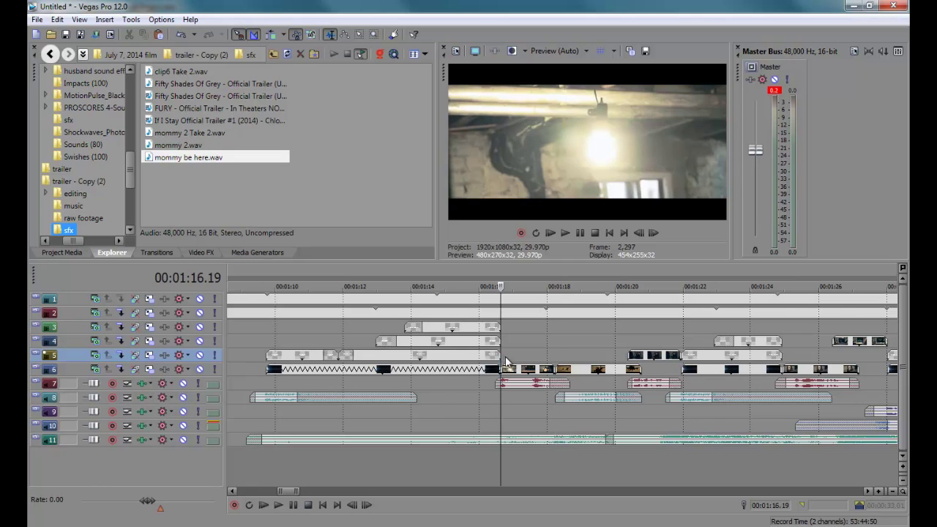
scroll(536, 366, up, 2)
scroll(563, 355, down, 5)
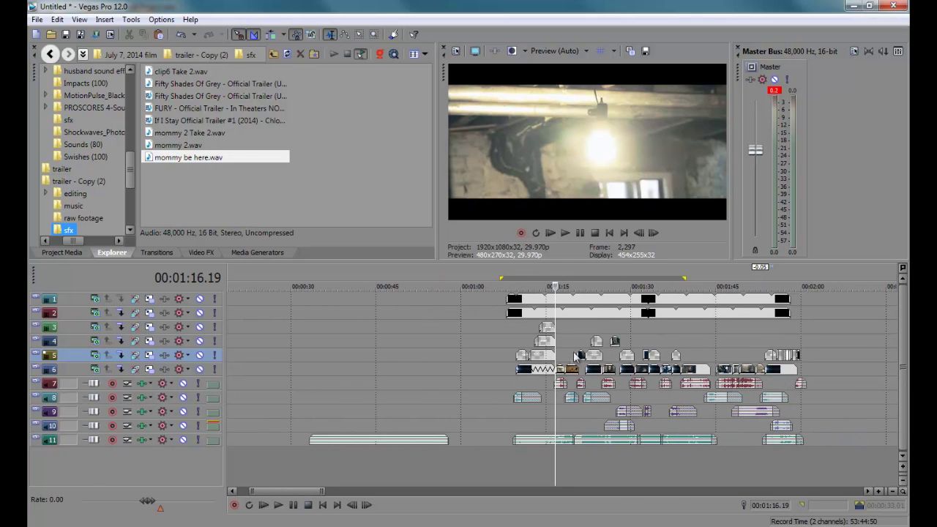
drag(607, 289, 544, 291)
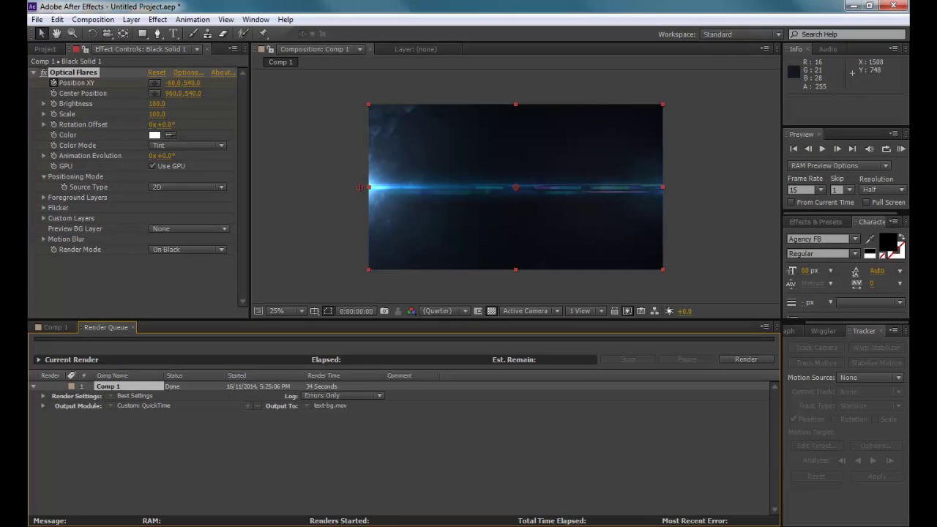
- Switch to After Effects and start a new project without saving the current one
click(35, 20)
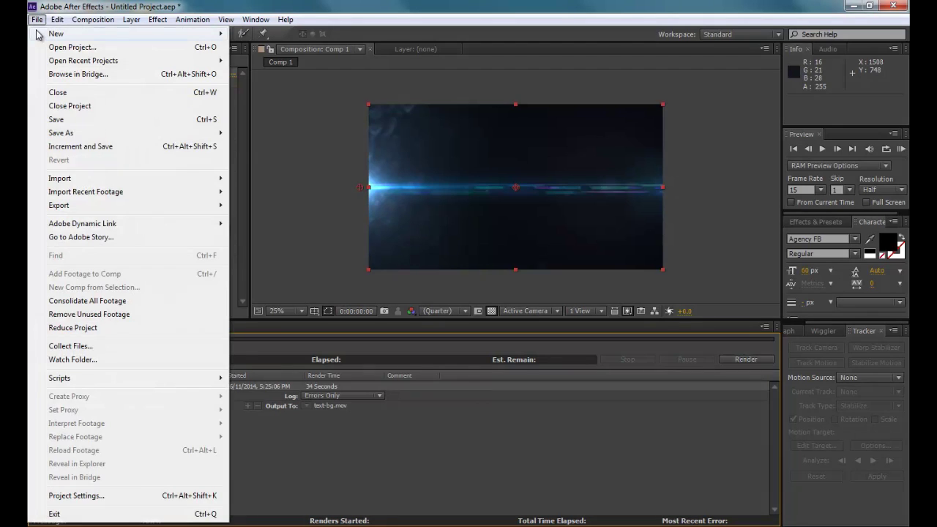
mouse_move(38, 34)
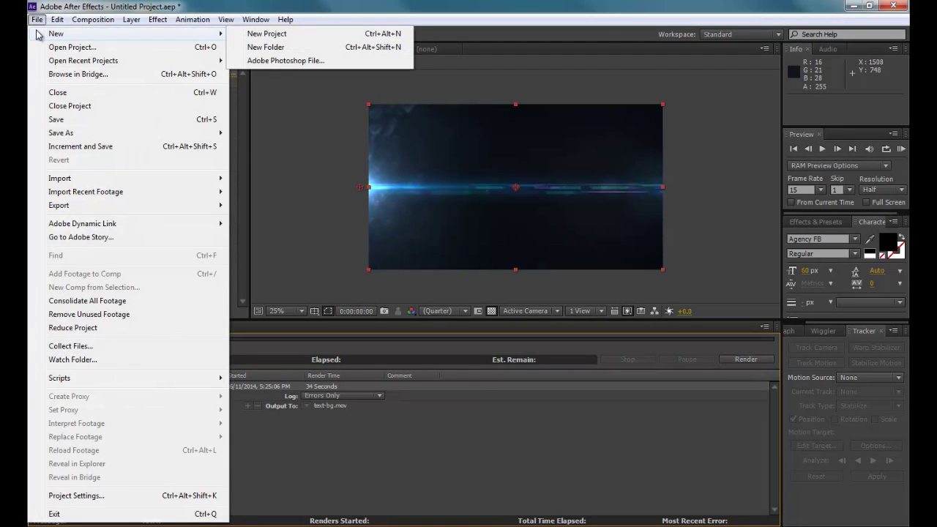
click(250, 34)
click(487, 285)
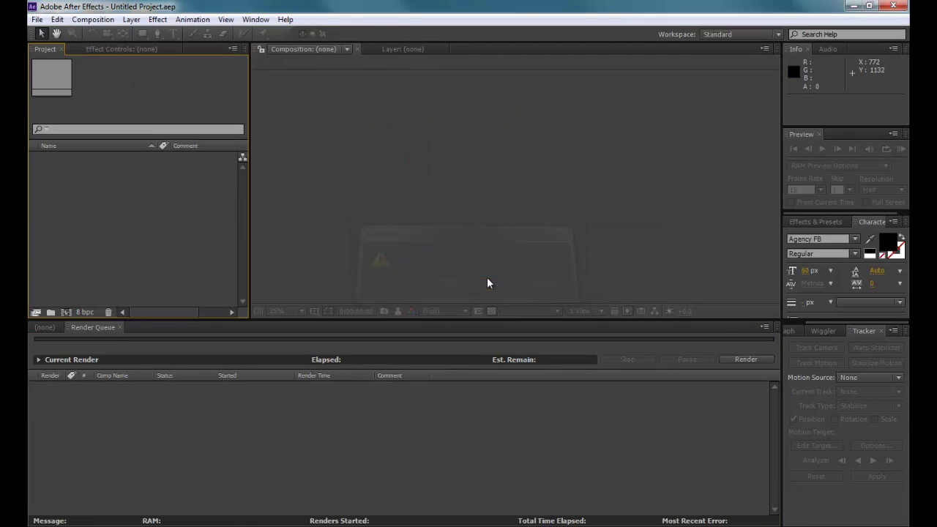
- Create a 1920 x 1080 composition named Comp 1 at 23.976 fps with a duration of 0:00:14:06
right_click(164, 184)
click(182, 193)
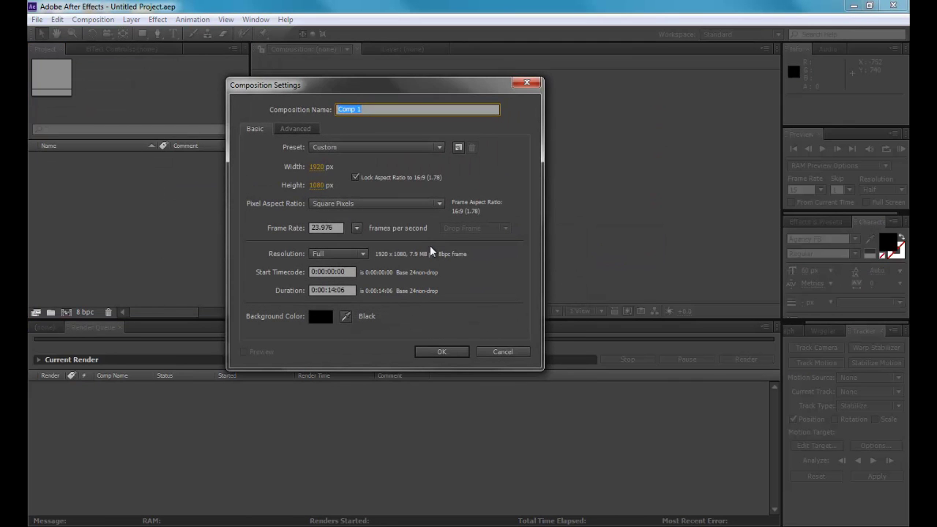
click(441, 353)
right_click(147, 211)
mouse_move(183, 259)
click(320, 258)
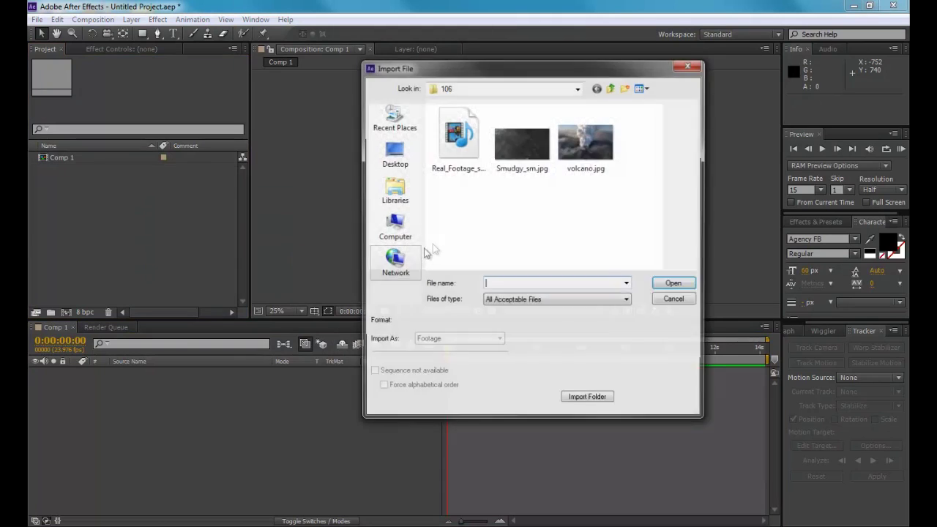
click(476, 87)
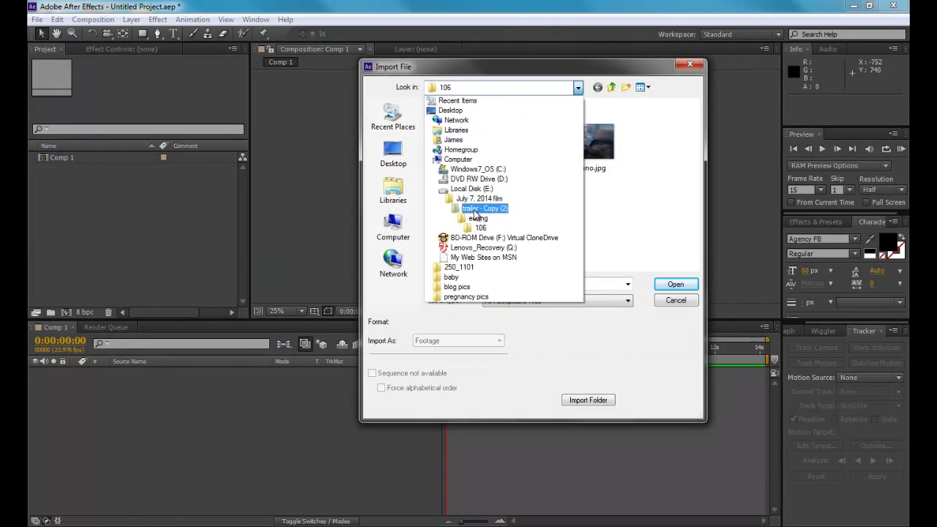
click(480, 209)
double_click(459, 145)
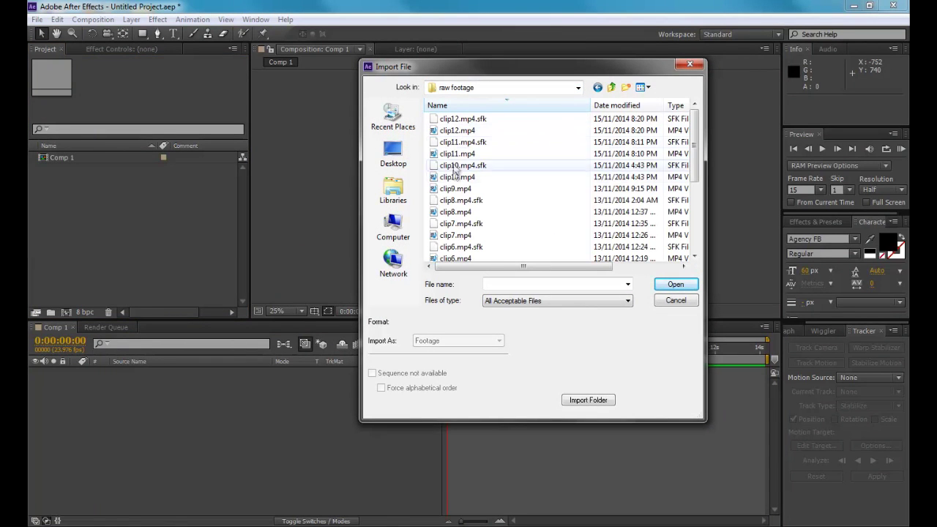
double_click(461, 247)
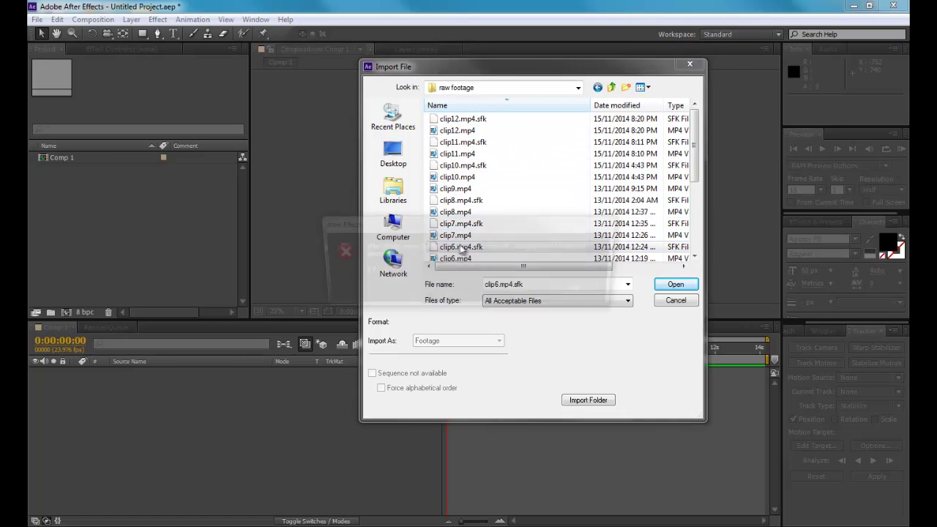
key(Return)
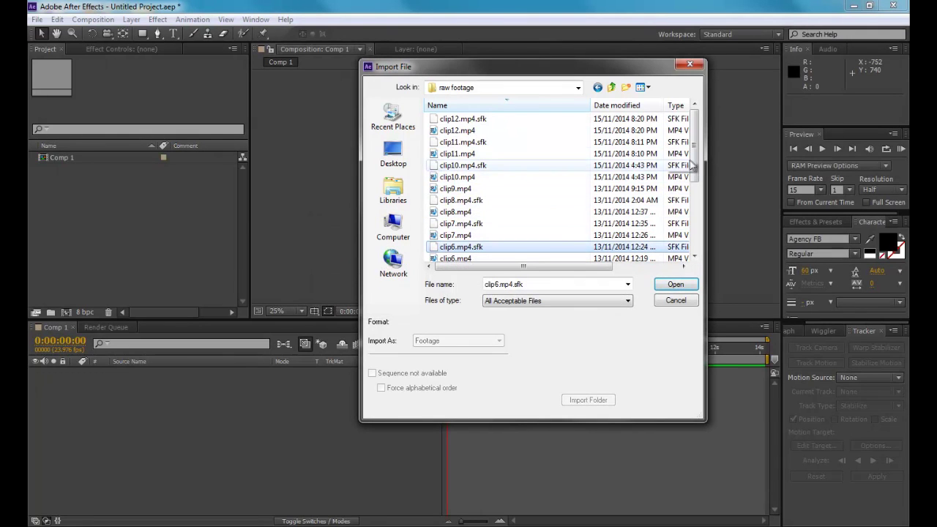
scroll(583, 215, down, 2)
double_click(466, 212)
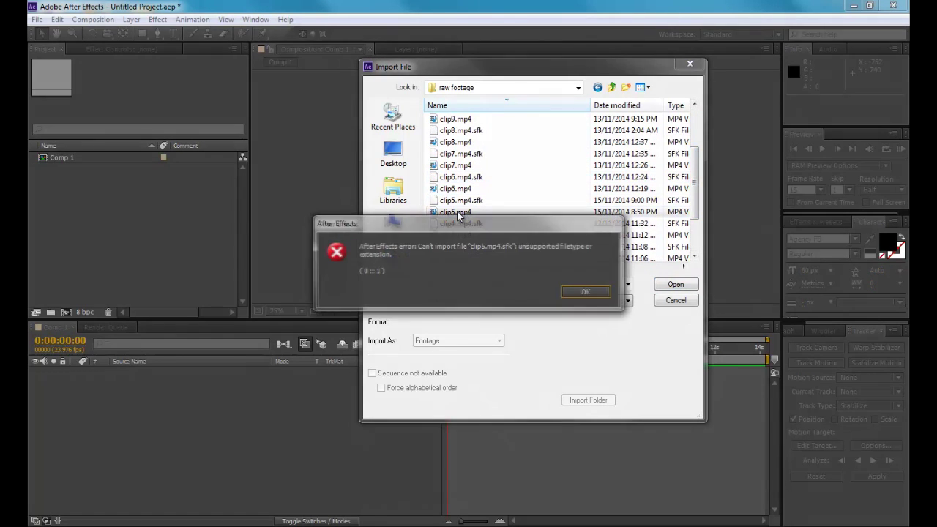
key(Return)
click(675, 300)
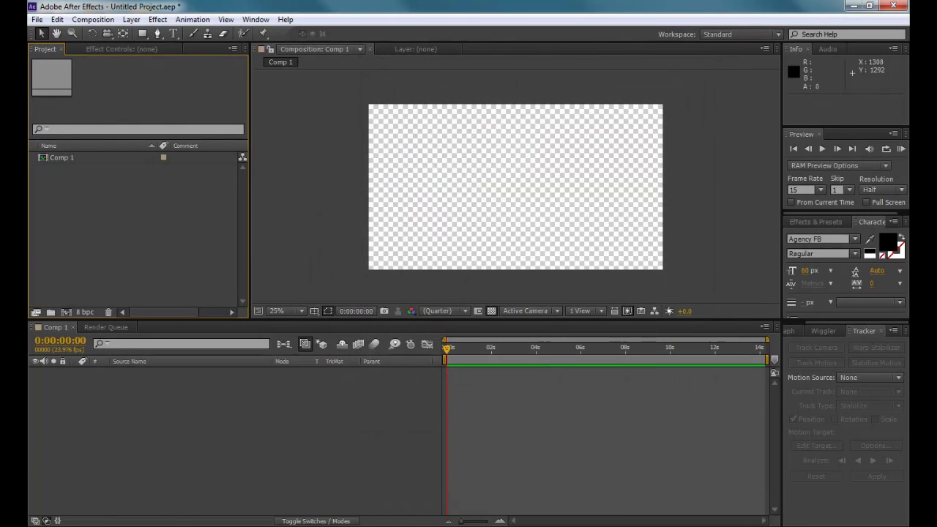
- Switch to Windows Explorer and import clip5.mp4 from the raw footage folder of "trailer - Copy (2)" into the After Effects project
key(alt+Tab)
click(230, 131)
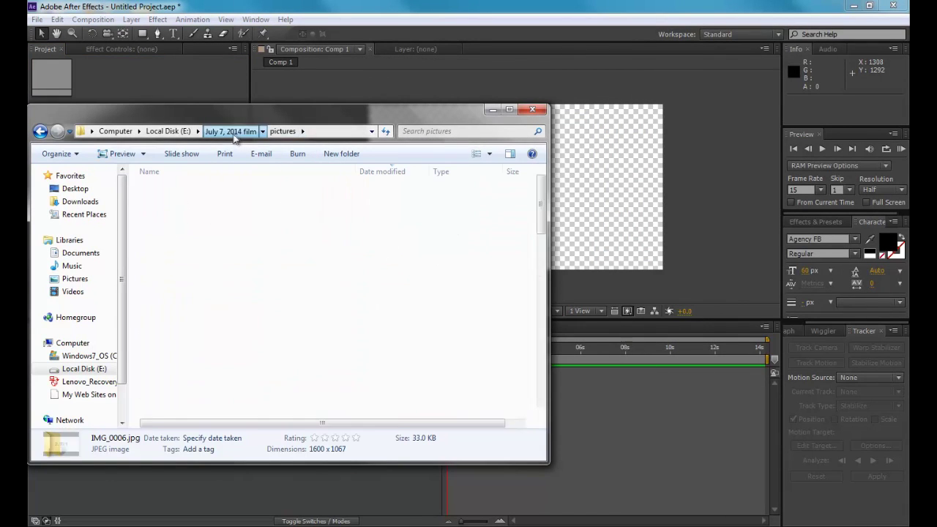
double_click(187, 324)
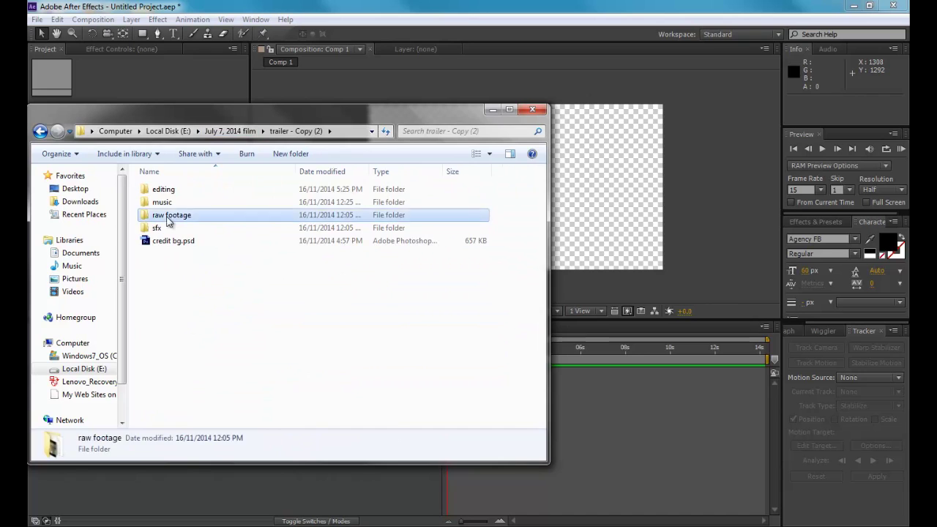
double_click(171, 215)
drag(329, 112, 531, 122)
drag(502, 290, 115, 267)
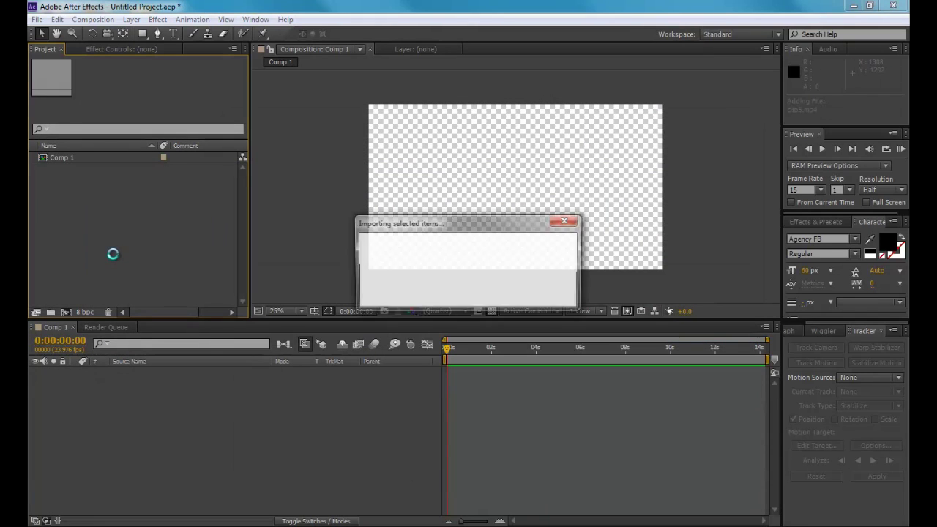
- Add clip5.mp4 to the Comp 1 timeline and move the current time to 0:00:00:04
click(70, 157)
drag(70, 156, 373, 421)
drag(451, 353, 452, 352)
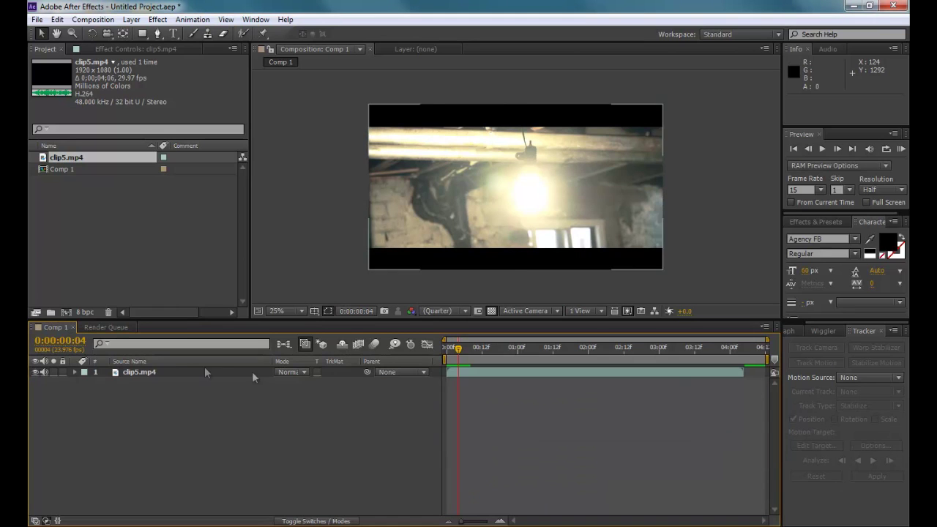
- Duplicate the clip5.mp4 layer twice and trim the top copy to start at 0:00:00:04
click(153, 374)
key(ctrl+d)
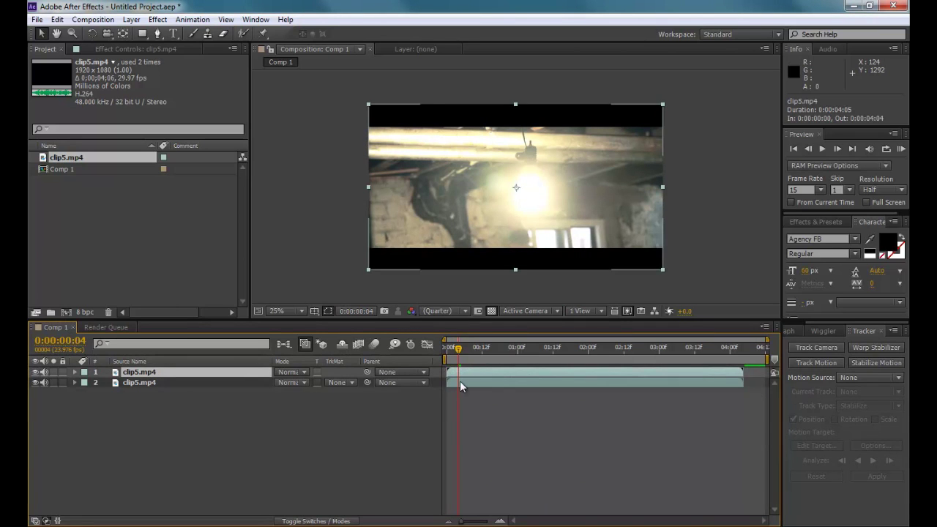
key(ctrl+d)
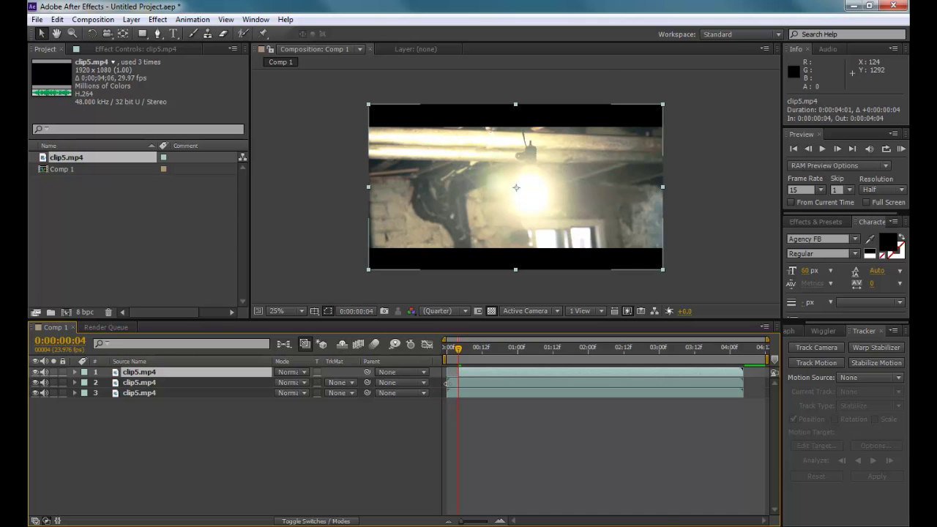
- Trim the top clip5.mp4 layer to end at 0:00:00:20
drag(459, 350, 510, 354)
key(Page_Up)
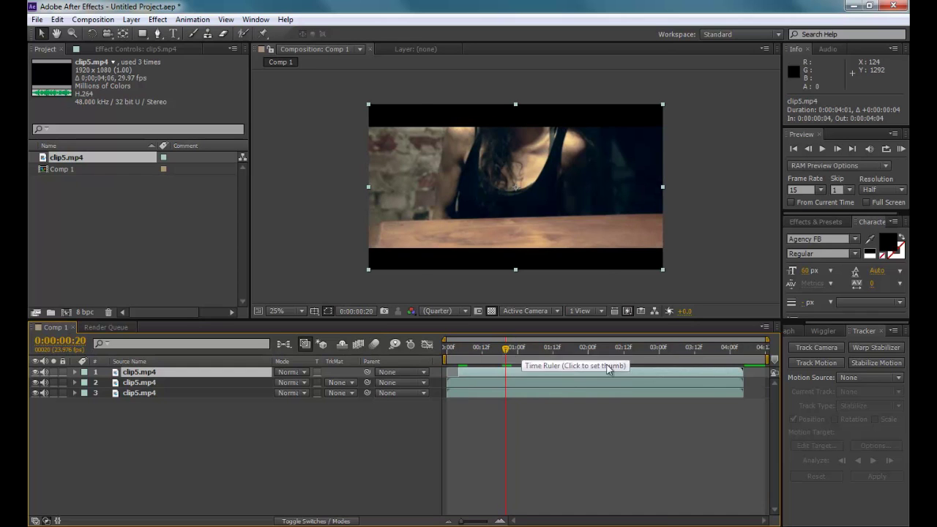
drag(743, 372, 503, 373)
- Trim the second clip5.mp4 layer to start at 0:00:00:20 and move it on top, ending the bottom layer at 0:00:00:04
drag(446, 382, 498, 383)
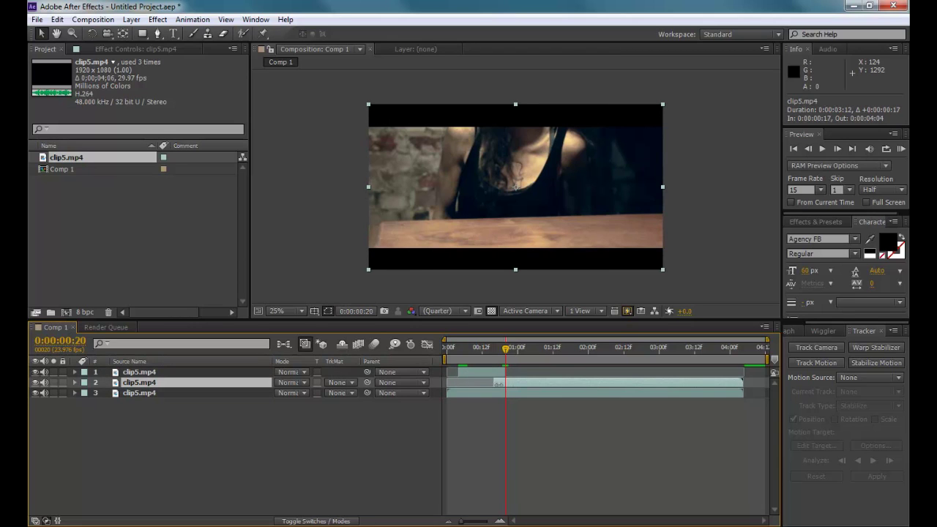
drag(155, 384, 167, 379)
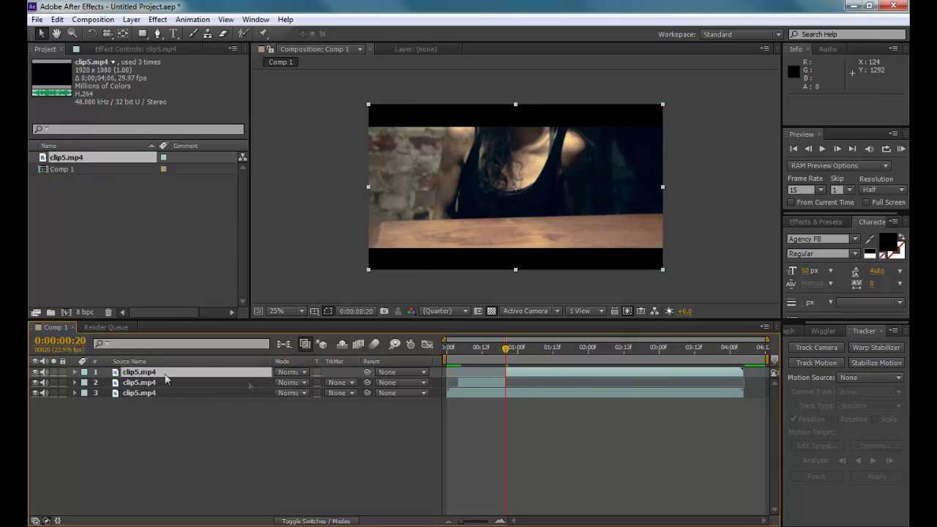
drag(743, 393, 426, 390)
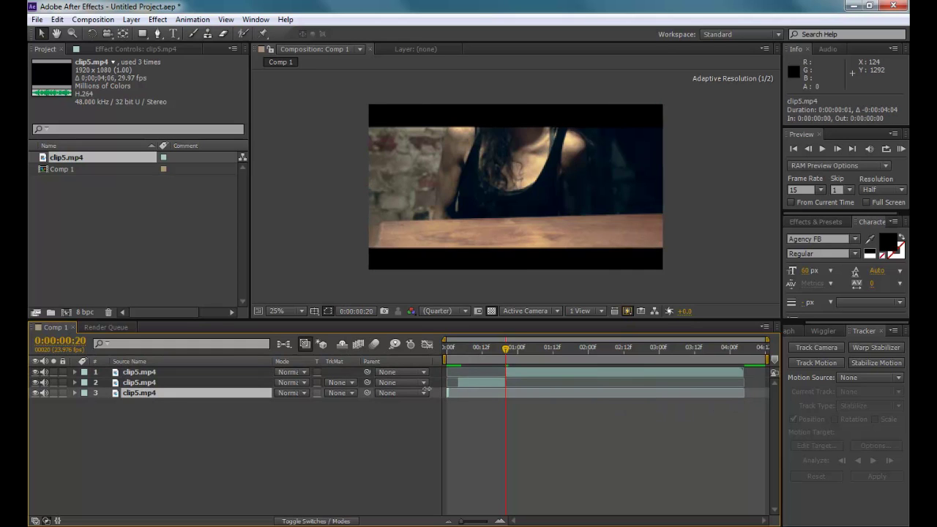
click(459, 350)
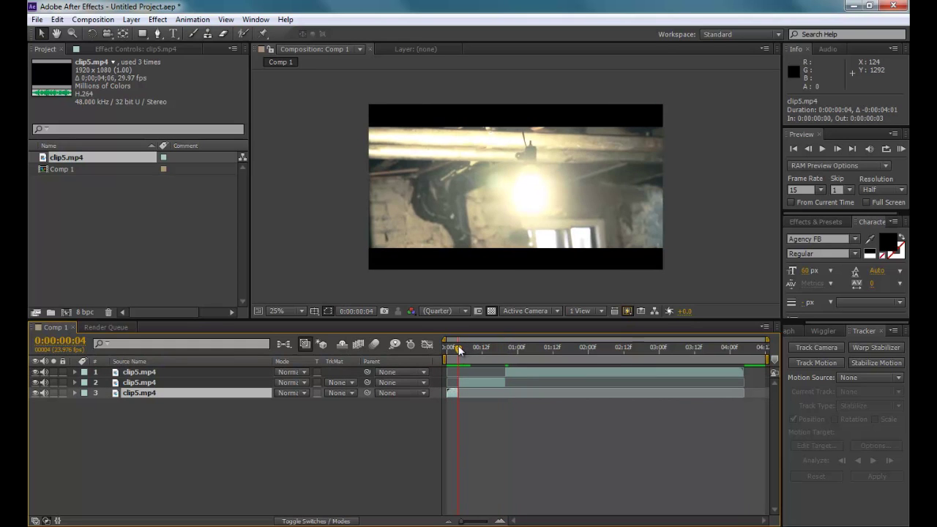
- Track the motion of the middle clip5.mp4 layer forward, with the track point on the fixture above the hanging bulb
click(176, 385)
click(812, 350)
click(816, 363)
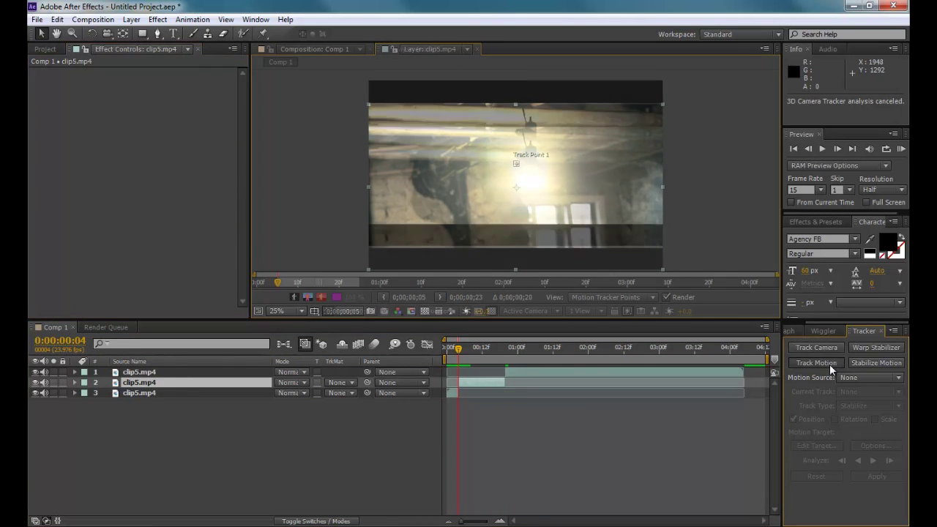
scroll(579, 168, up, 3)
drag(517, 230, 625, 248)
drag(560, 238, 578, 150)
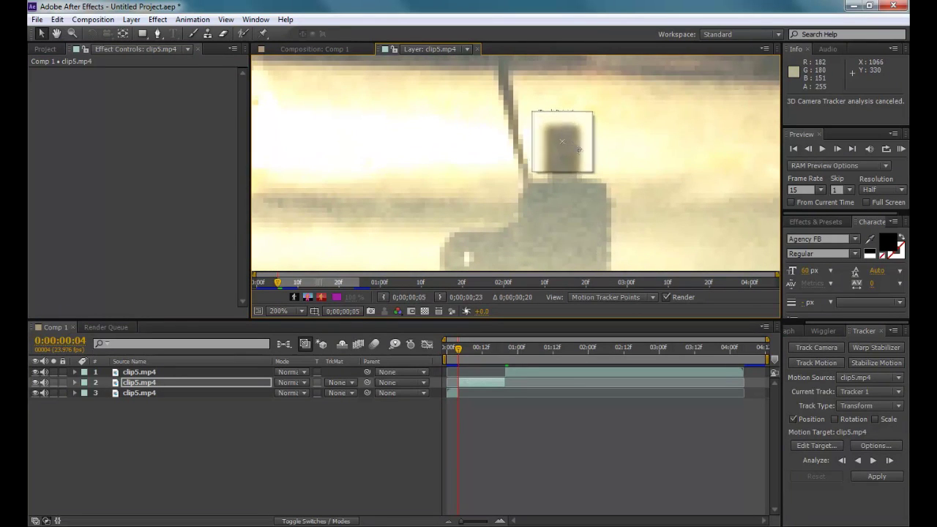
key(ctrl+z)
drag(548, 195, 586, 224)
click(873, 460)
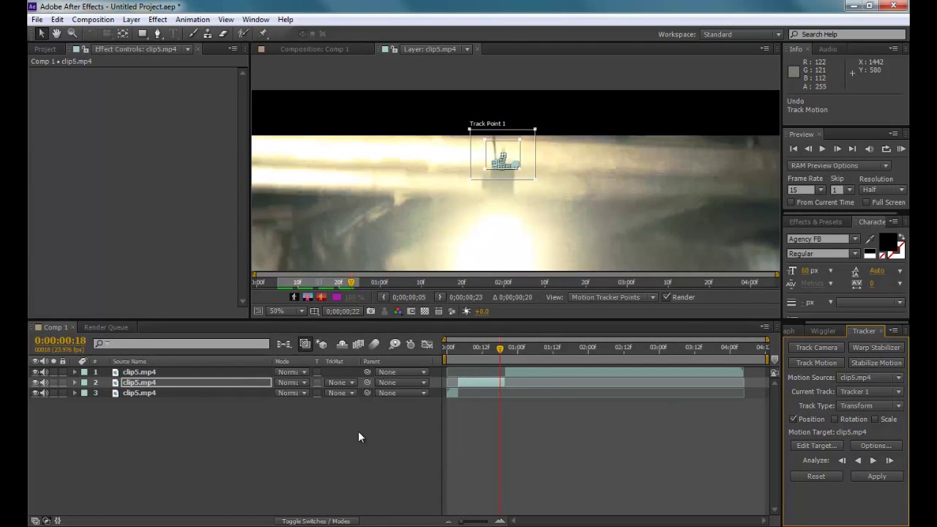
- Add a null object to Comp 1
right_click(358, 437)
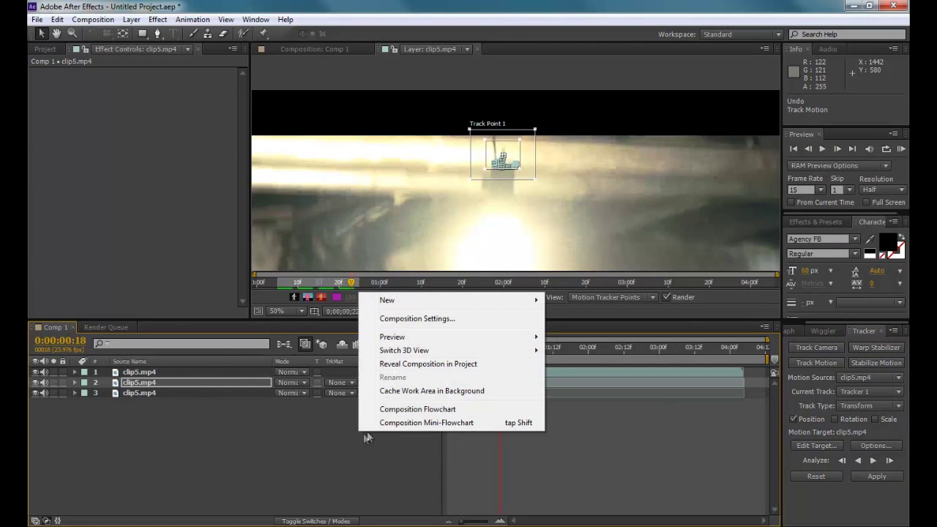
mouse_move(389, 302)
click(580, 372)
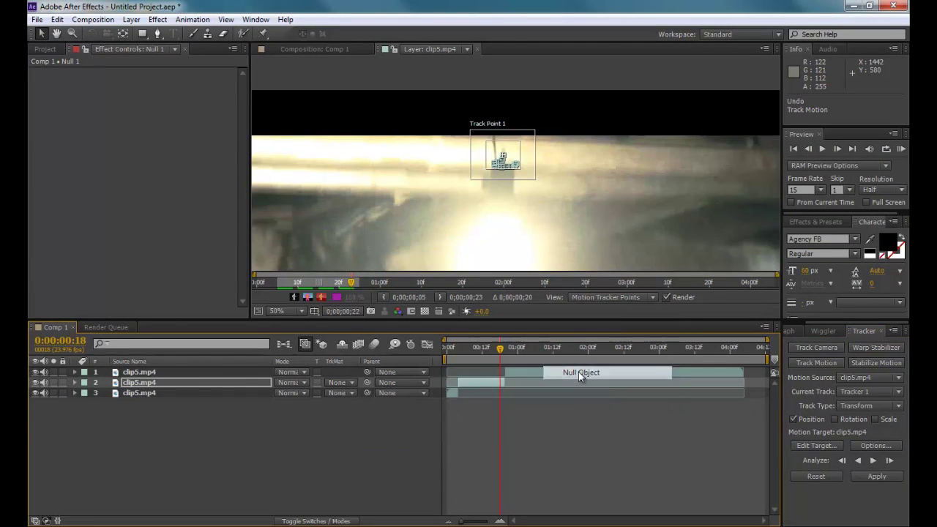
- At 0:00:00:04, make Null 1 the motion target and apply the tracking data in the X and Y dimensions
click(459, 350)
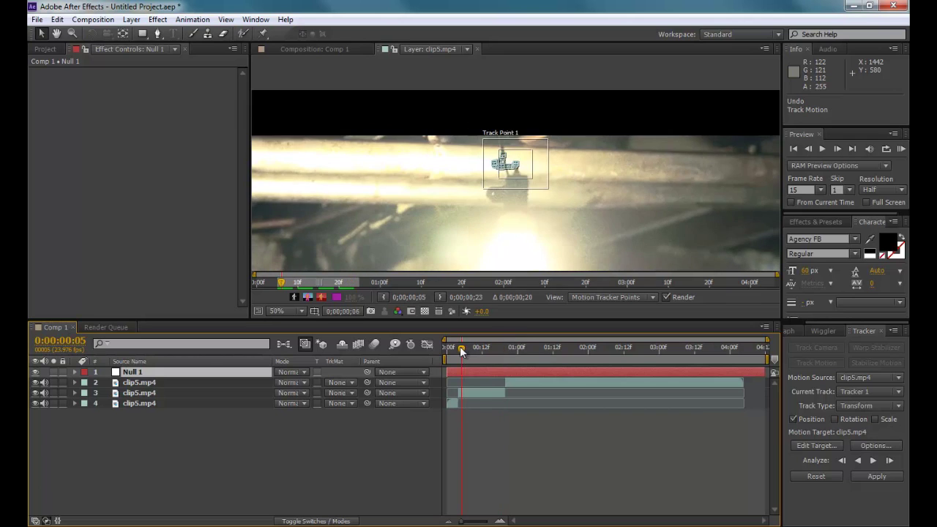
click(805, 445)
click(473, 251)
click(475, 265)
key(Return)
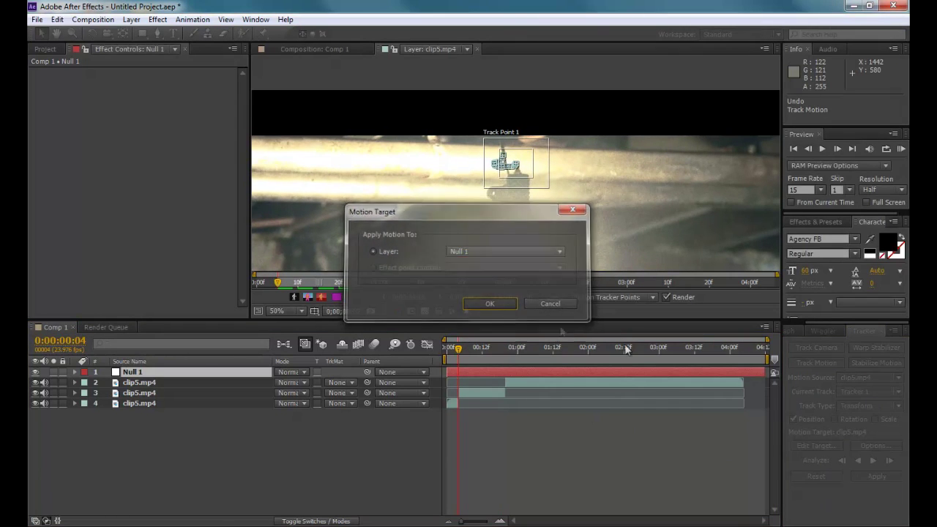
click(876, 478)
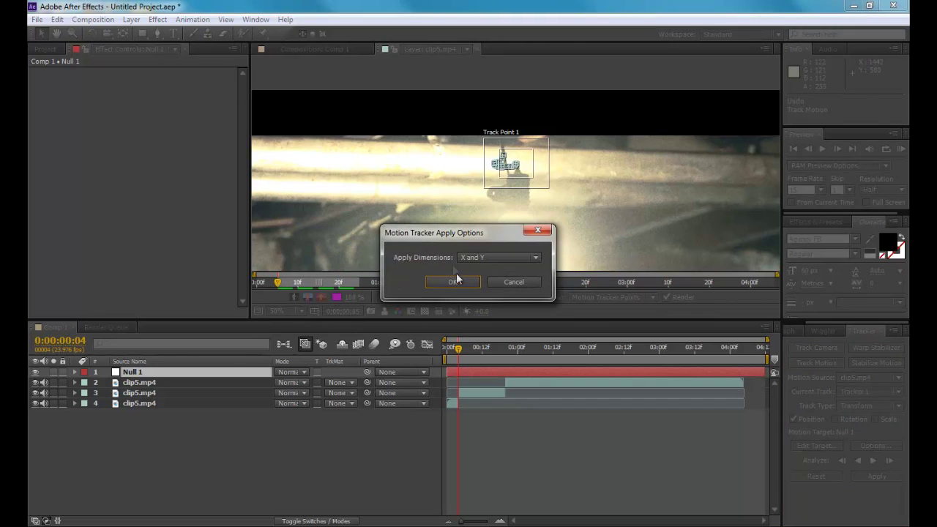
click(457, 277)
- Set the Comp 1 preview resolution to Half
mouse_move(458, 346)
mouse_down()
mouse_move(489, 347)
mouse_move(464, 339)
mouse_up()
click(460, 313)
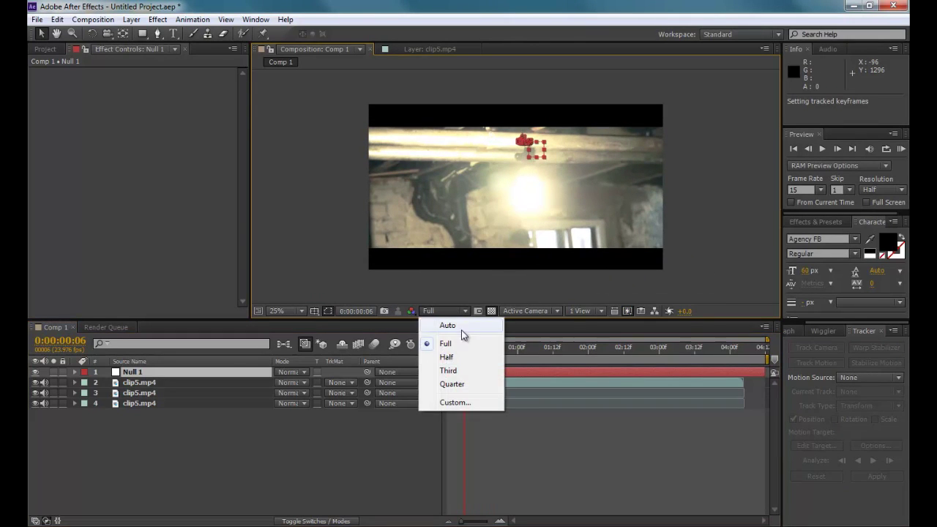
click(447, 357)
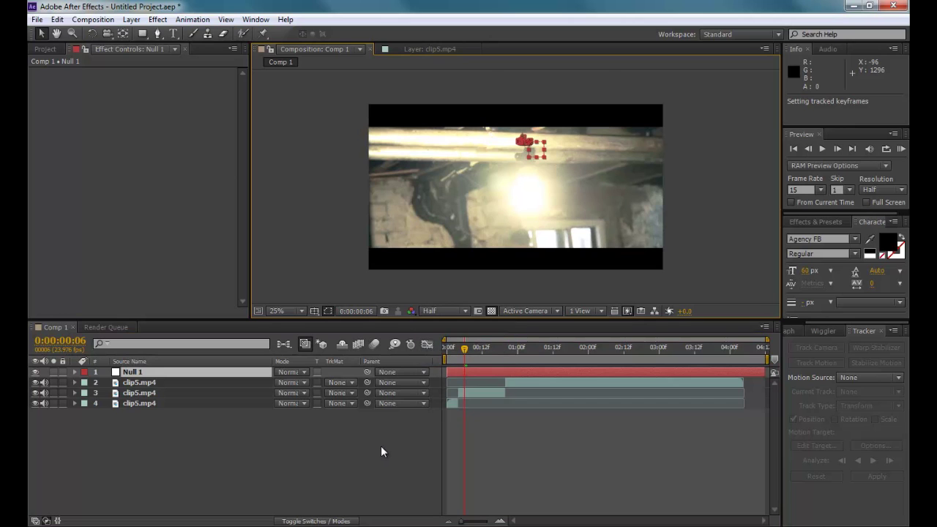
- With the time at 0:00:00:04, create a black solid and place it directly above the middle clip5.mp4 section
click(459, 348)
right_click(315, 437)
mouse_move(376, 308)
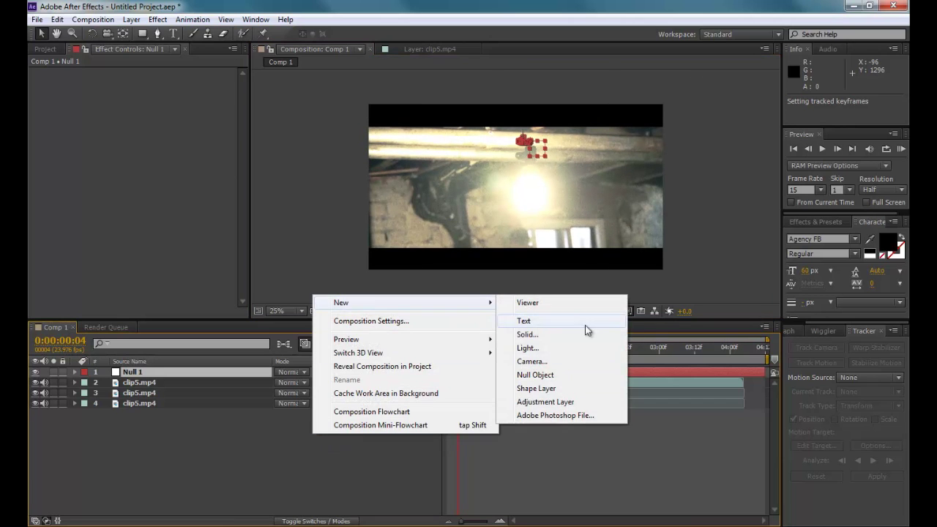
click(550, 335)
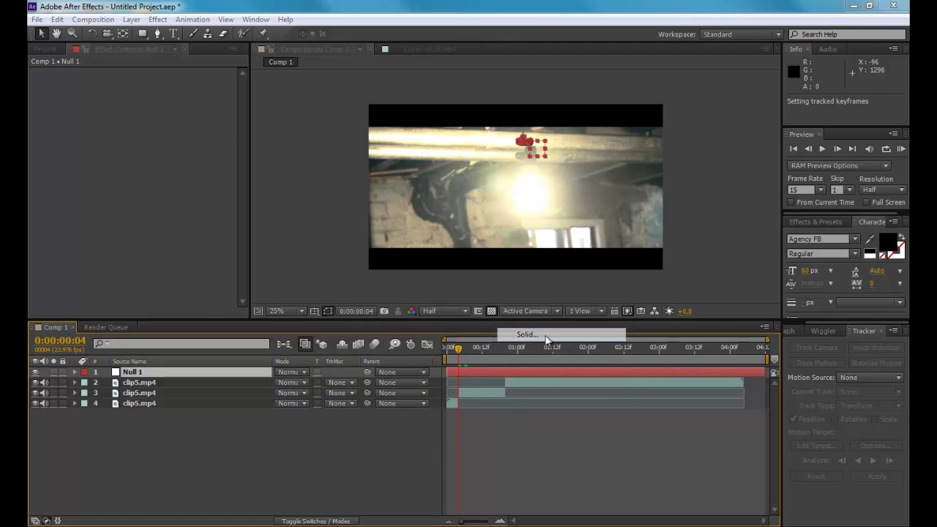
click(292, 361)
drag(143, 372, 150, 399)
- Apply the Video Copilot Optical Flares effect to Black Solid 1
click(158, 19)
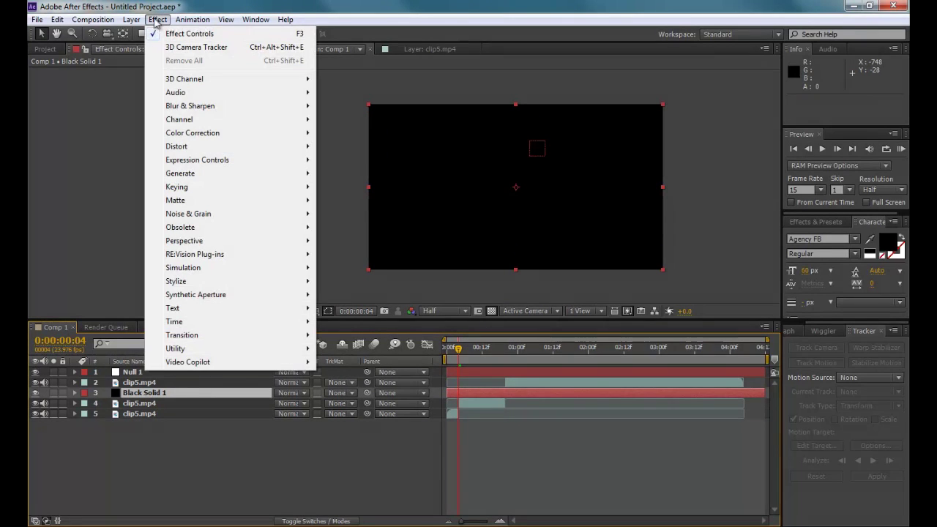
mouse_move(183, 360)
click(333, 363)
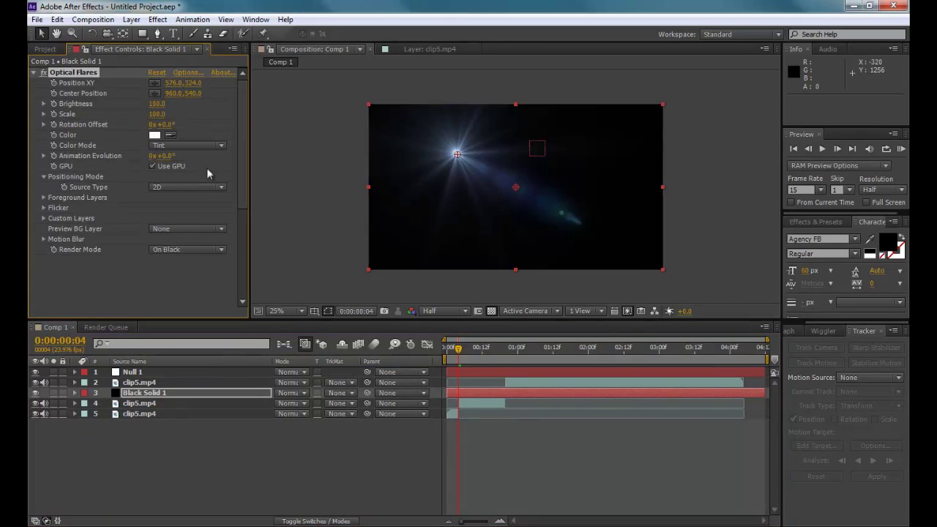
- Load the Avenger preset from the Natural Flares presets in the Optical Flares options
click(189, 73)
click(527, 375)
click(564, 388)
click(634, 432)
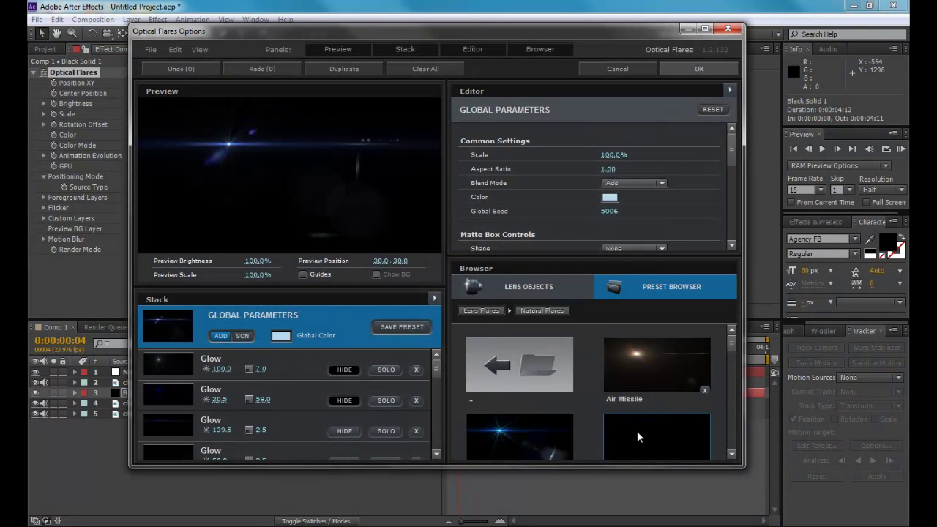
click(637, 431)
drag(731, 347, 731, 356)
scroll(730, 357, down, 1)
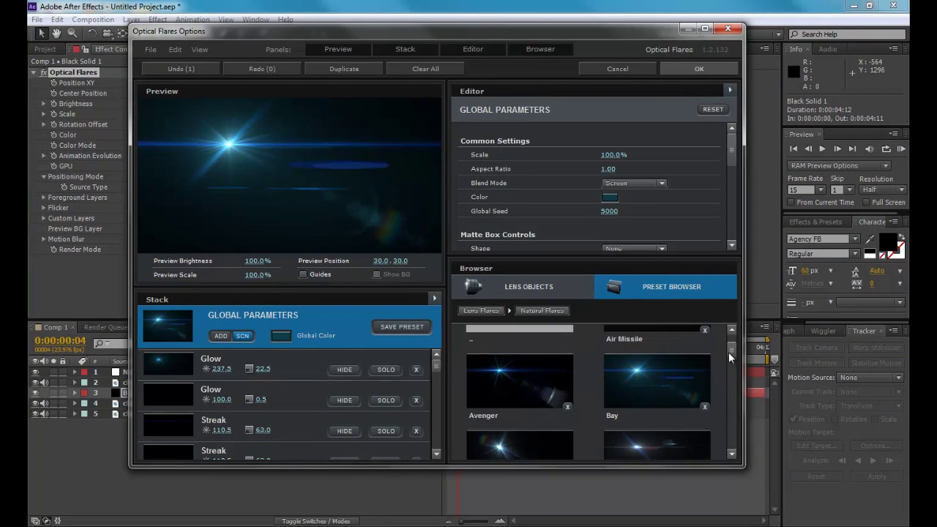
click(498, 387)
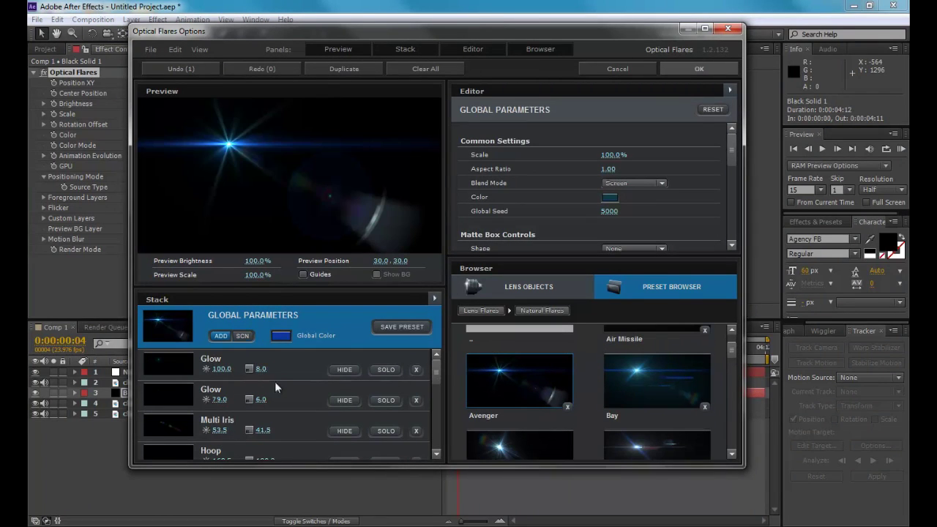
- Hide the flare's first Glow, the Spike Ball and the last Streak, and accept the flare options
click(346, 372)
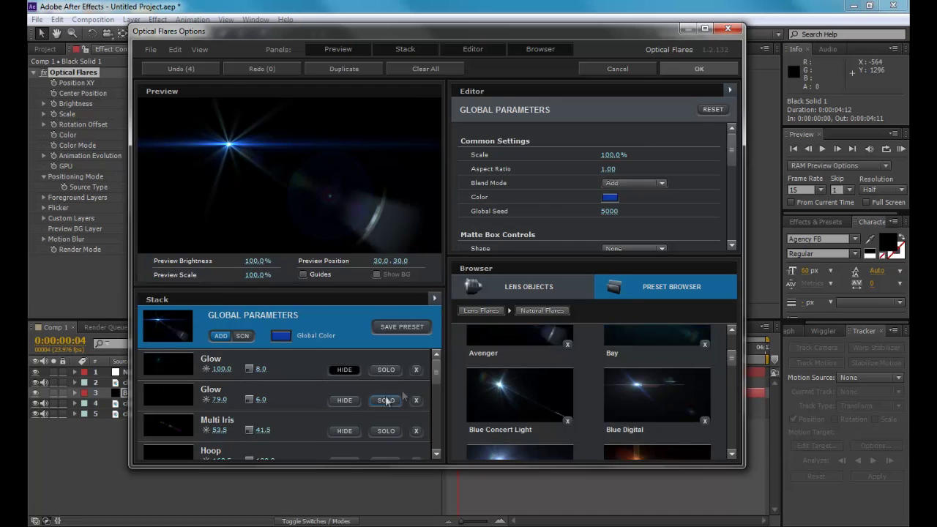
scroll(437, 375, down, 1)
drag(438, 375, 431, 415)
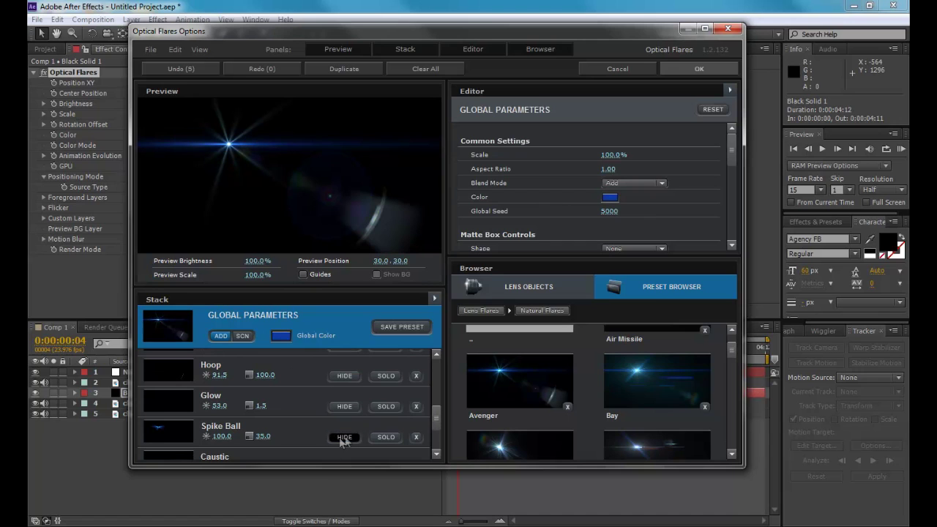
drag(437, 420, 436, 438)
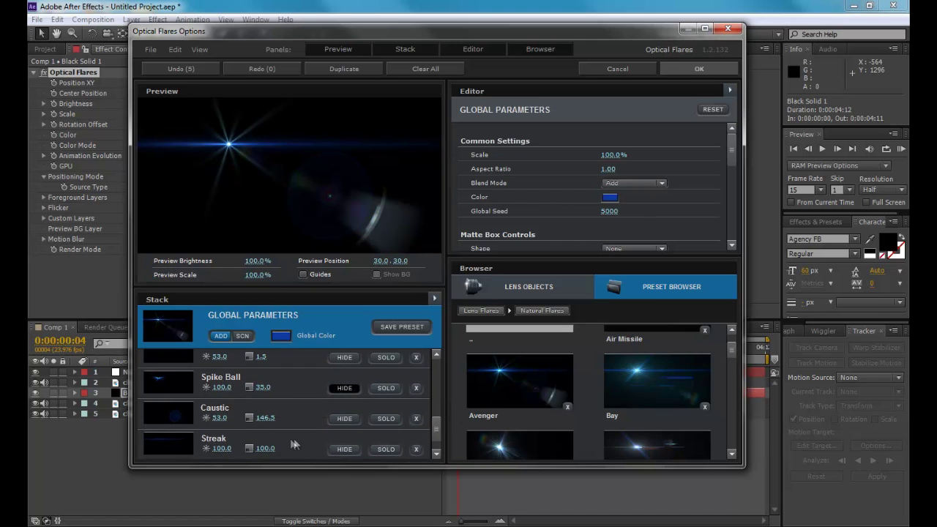
scroll(437, 443, down, 2)
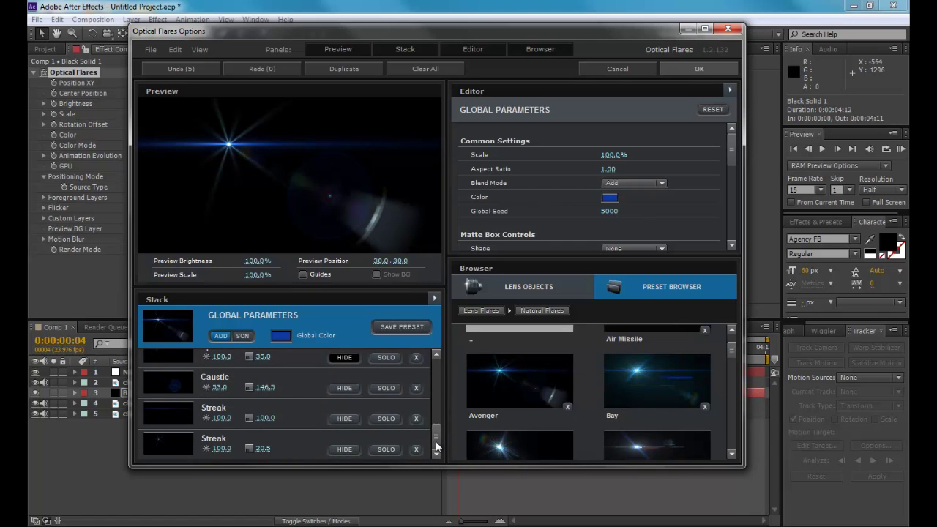
click(345, 449)
click(343, 448)
click(343, 448)
click(683, 71)
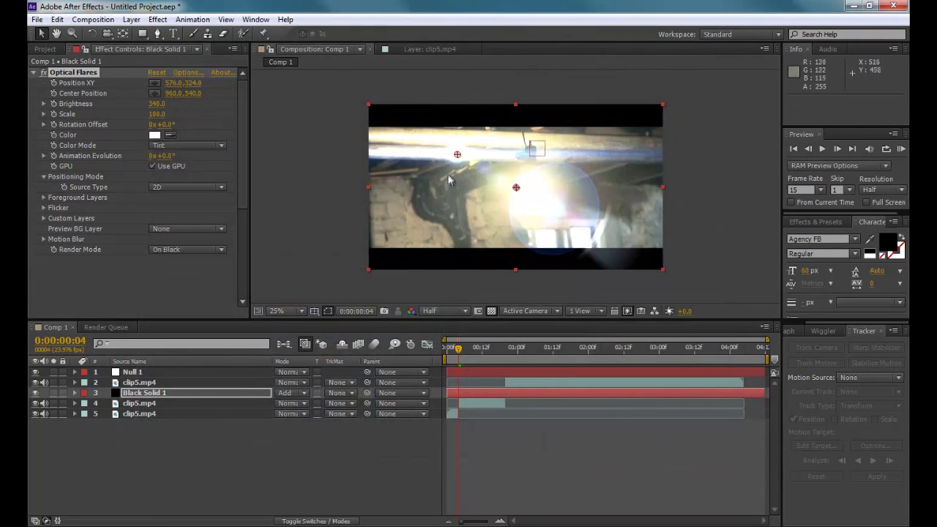
- Move the flare onto the glowing bulb at about 1008, 556 and hide its Hoop element with brightness 88.5
drag(456, 154, 489, 179)
drag(521, 193, 522, 193)
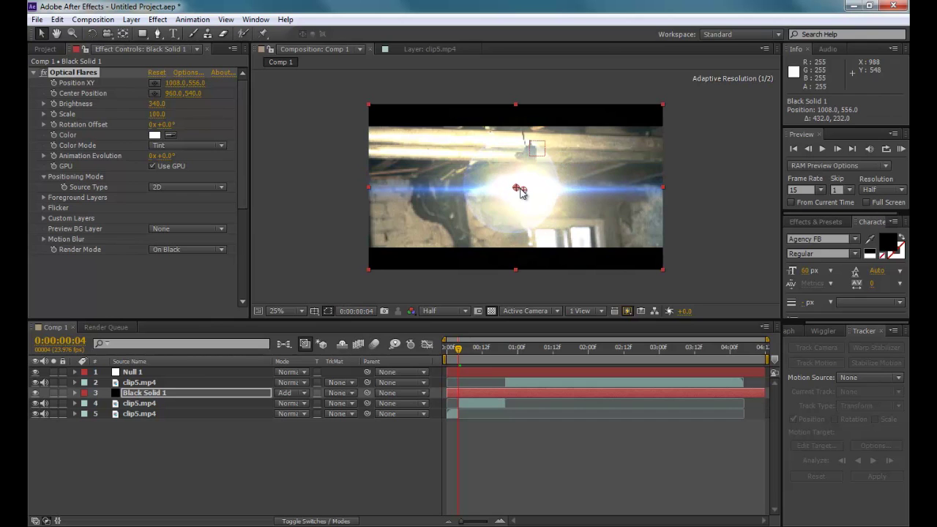
click(184, 74)
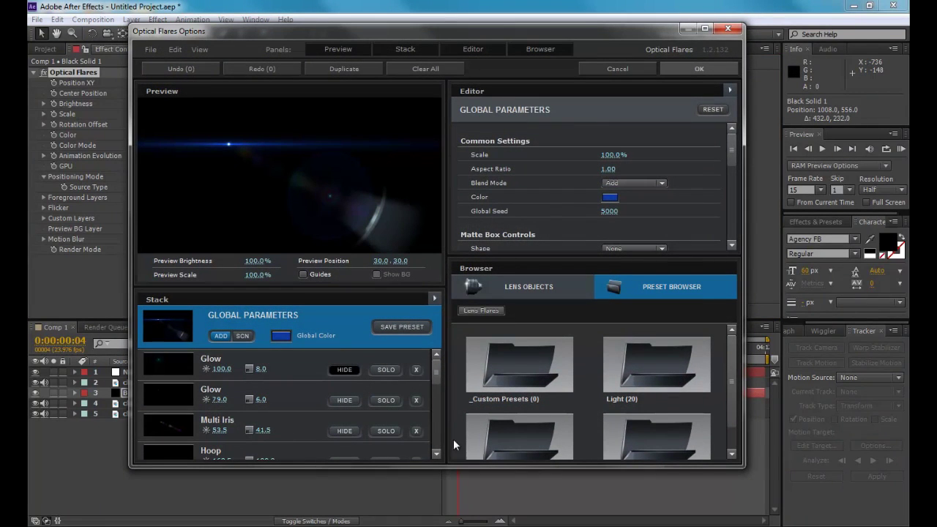
scroll(436, 384, down, 5)
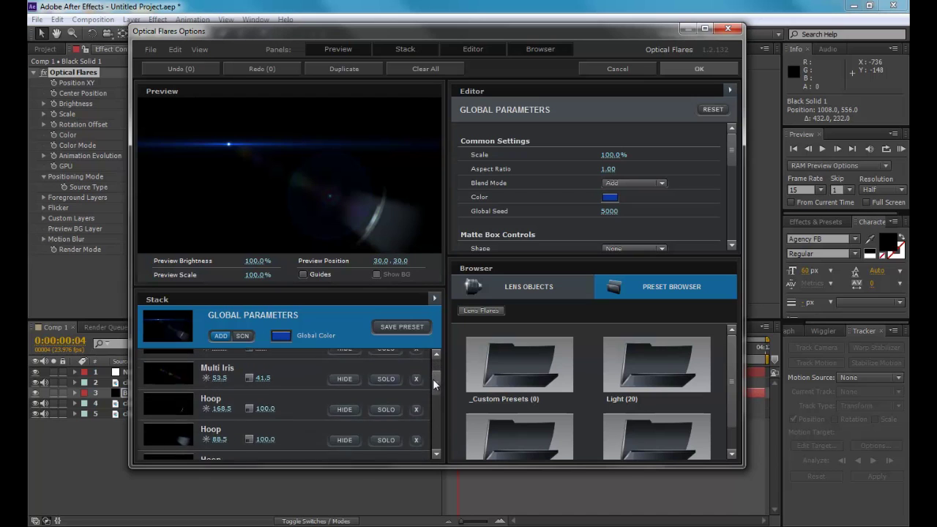
click(344, 414)
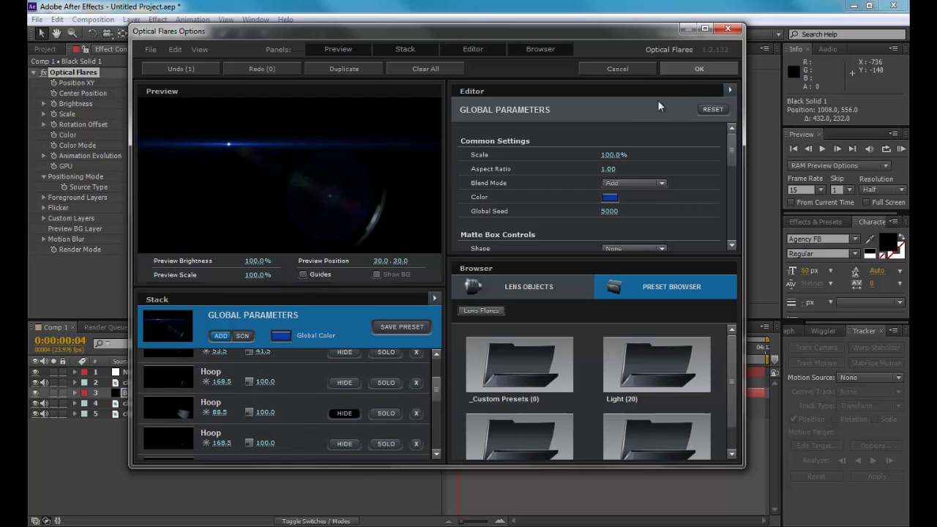
click(685, 69)
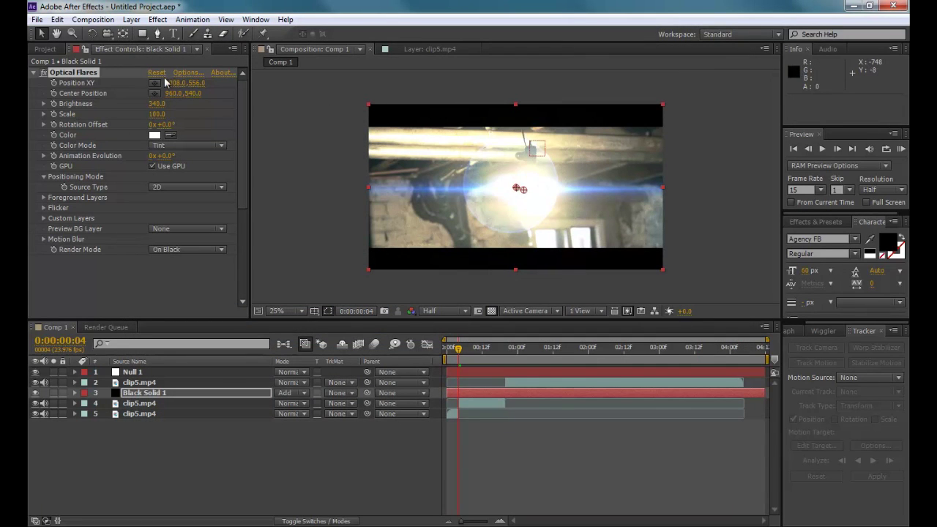
- Hide the flare's Caustic element and shift the flare position to about 1048, 576 over the bulb
click(186, 73)
scroll(433, 395, down, 5)
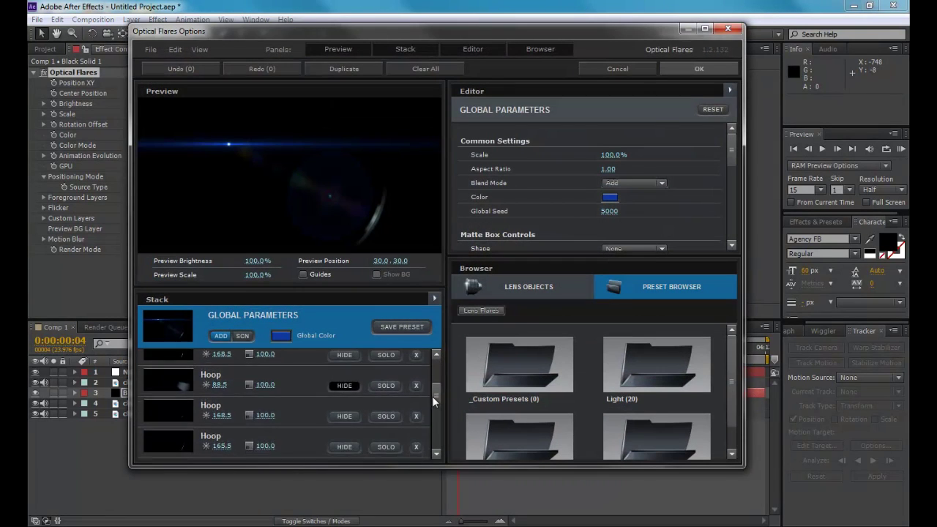
drag(432, 397, 426, 438)
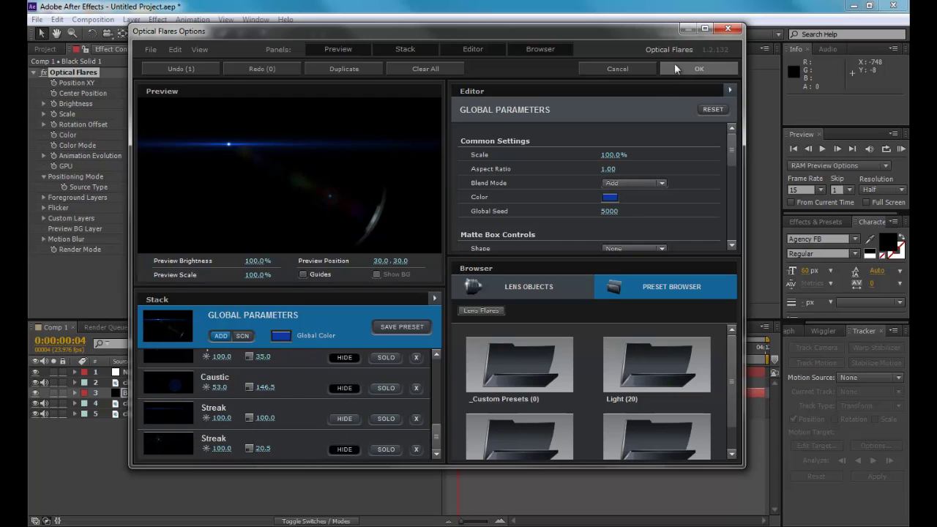
click(672, 69)
mouse_move(516, 187)
mouse_down()
mouse_move(567, 209)
mouse_move(532, 196)
mouse_up()
key(ctrl+z)
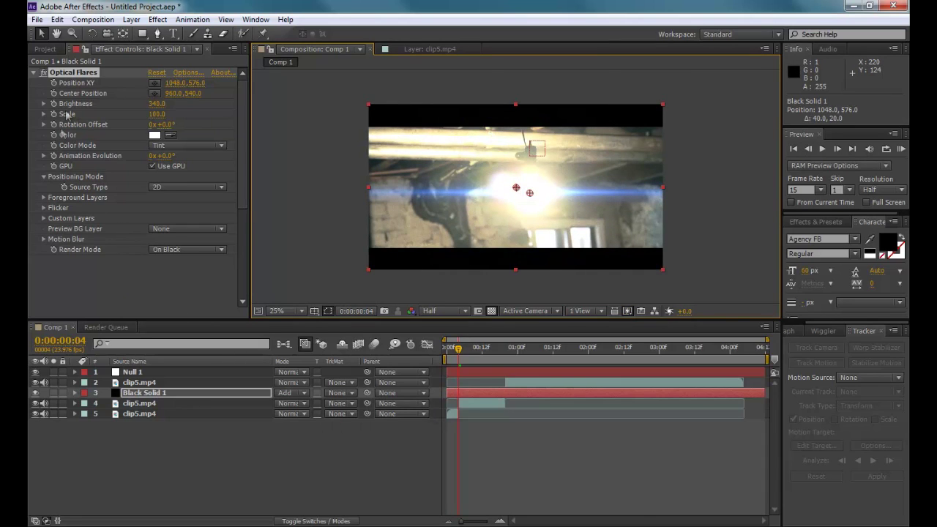
- Reveal the Optical Flares properties of Black Solid 1 and the Transform properties of Null 1 in the timeline
click(74, 394)
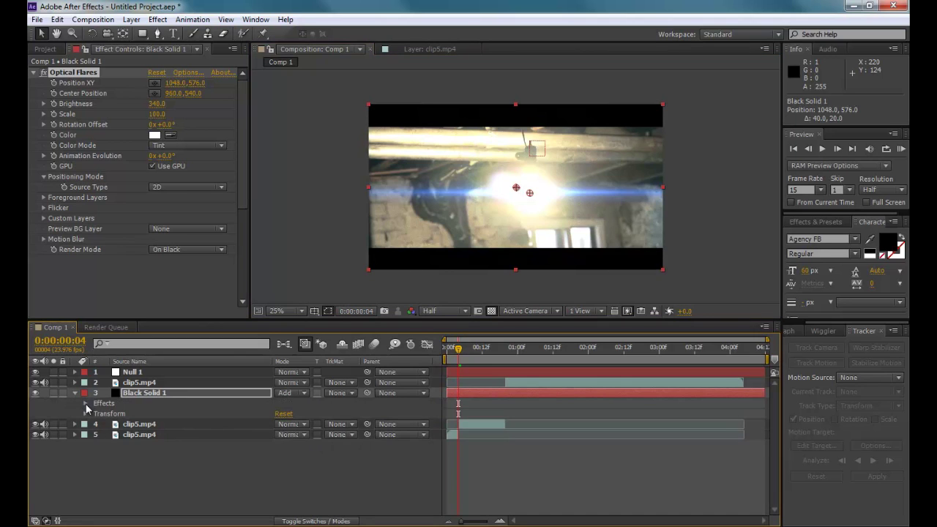
click(86, 404)
click(96, 413)
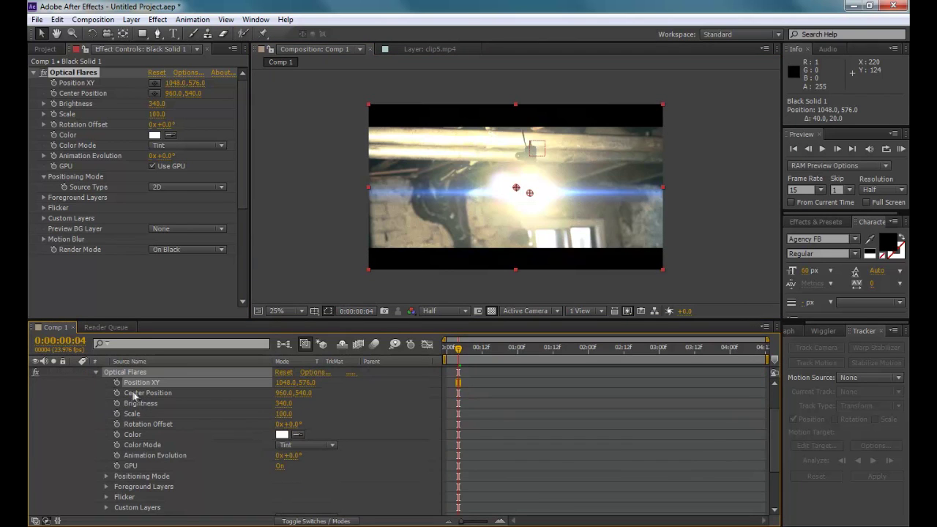
scroll(126, 395, up, 3)
click(74, 371)
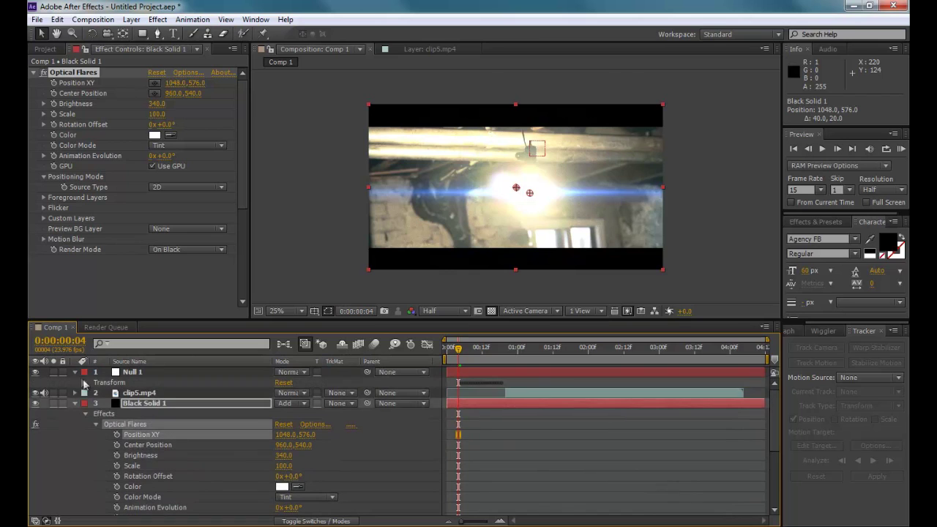
click(85, 383)
scroll(224, 444, down, 4)
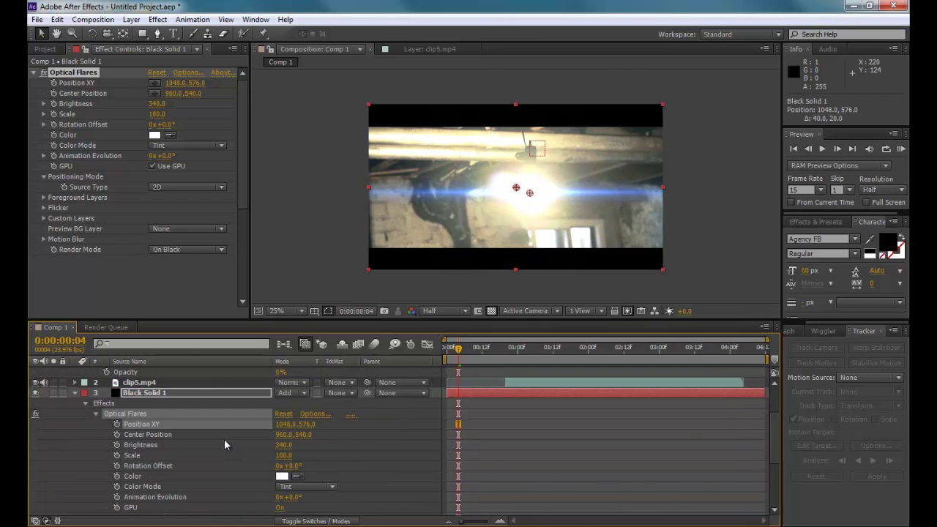
- Add an expression to the flare's Position XY linking it to Null 1's position plus [10,350], and preview the tracking
alt+click(116, 425)
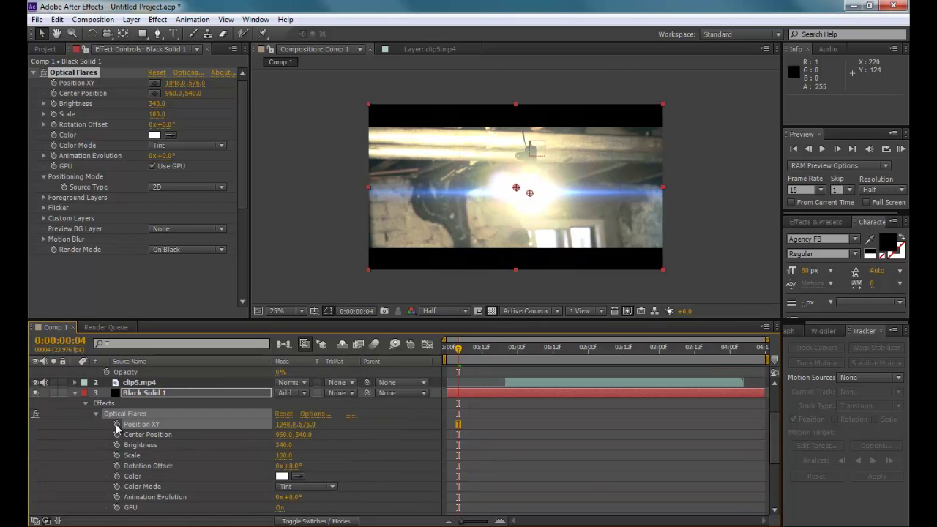
click(116, 425)
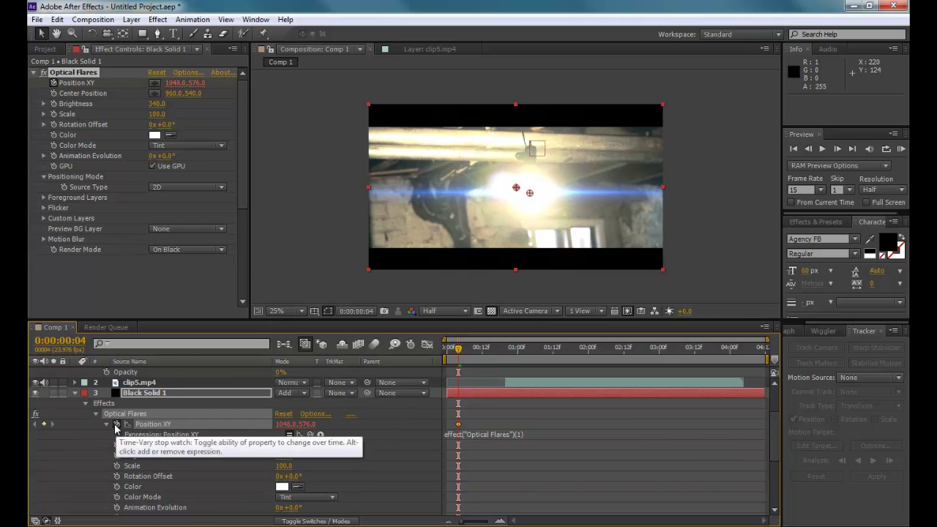
click(107, 425)
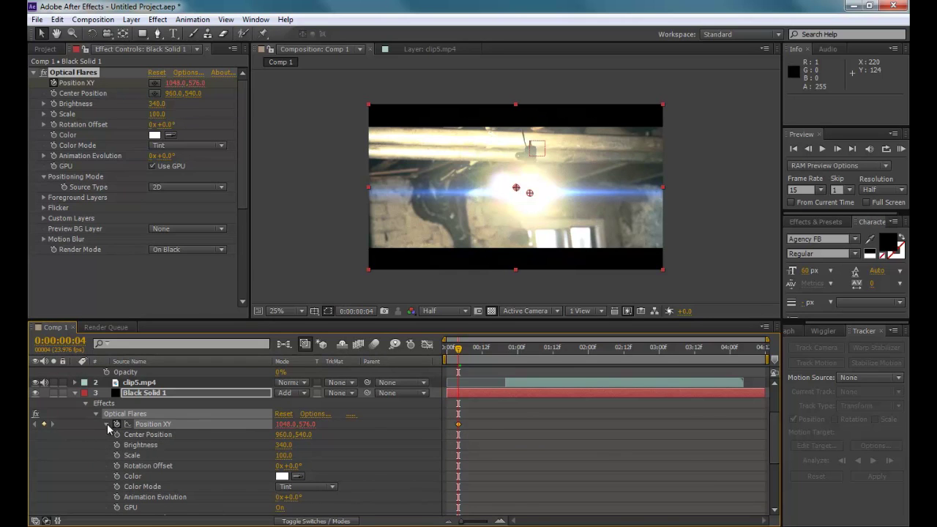
click(107, 425)
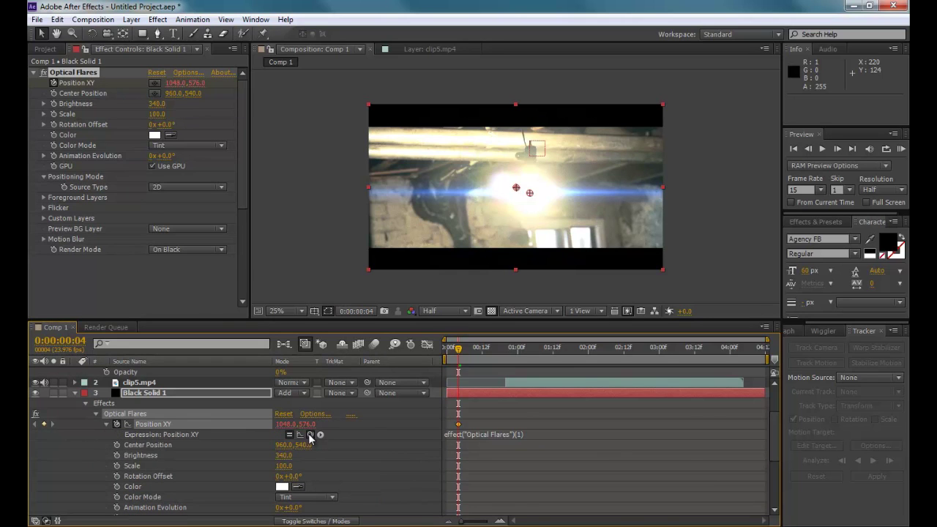
drag(184, 277, 208, 381)
scroll(221, 397, up, 3)
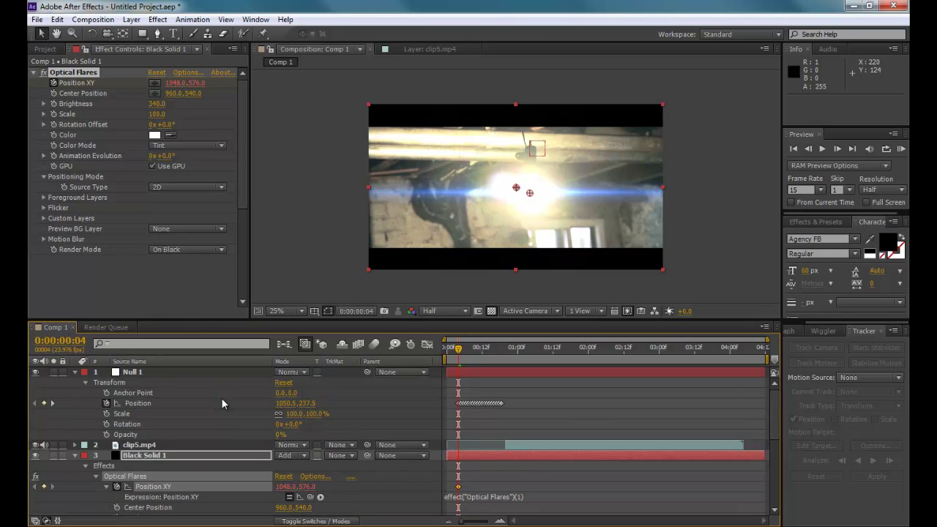
drag(299, 497, 151, 409)
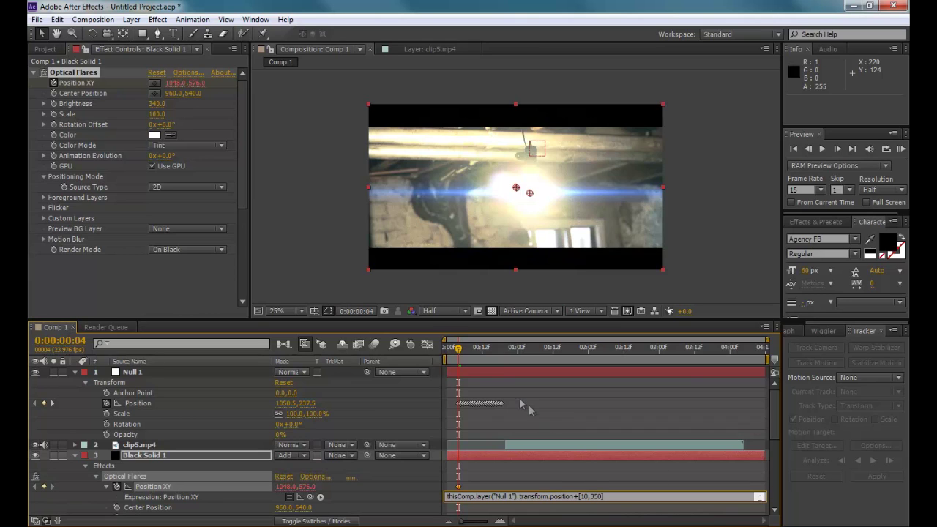
mouse_move(469, 351)
mouse_down()
mouse_move(484, 354)
mouse_move(463, 357)
mouse_up()
key(space)
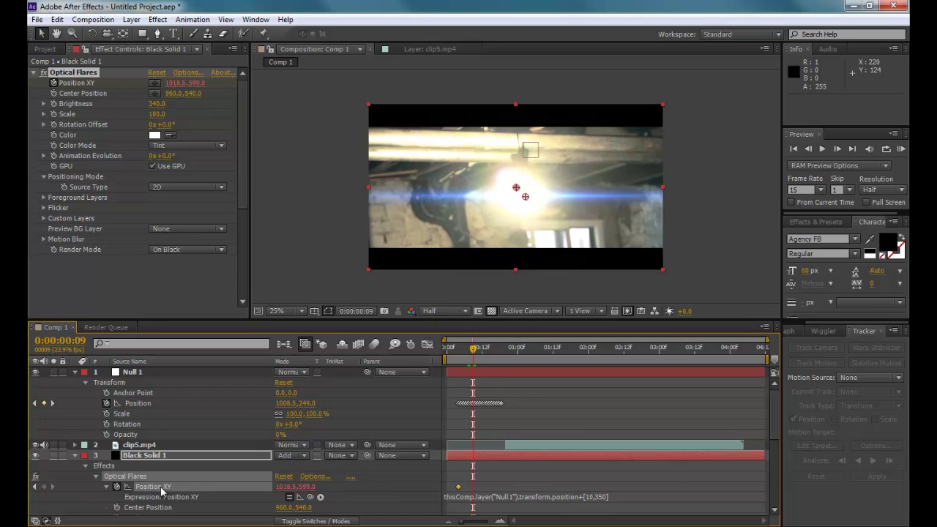
- Collapse the Null 1 and Black Solid 1 properties and scrub around frame 10 to check the flare's tracking
click(75, 372)
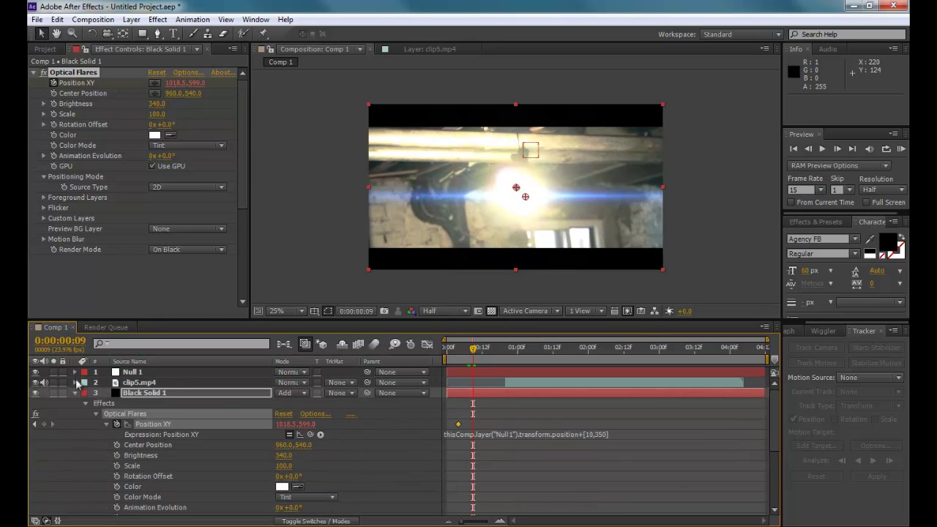
click(75, 393)
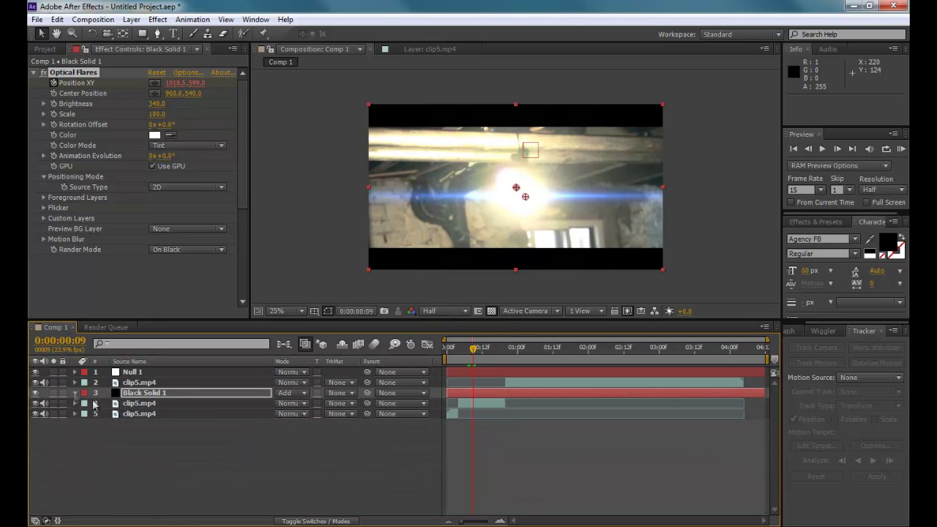
click(75, 393)
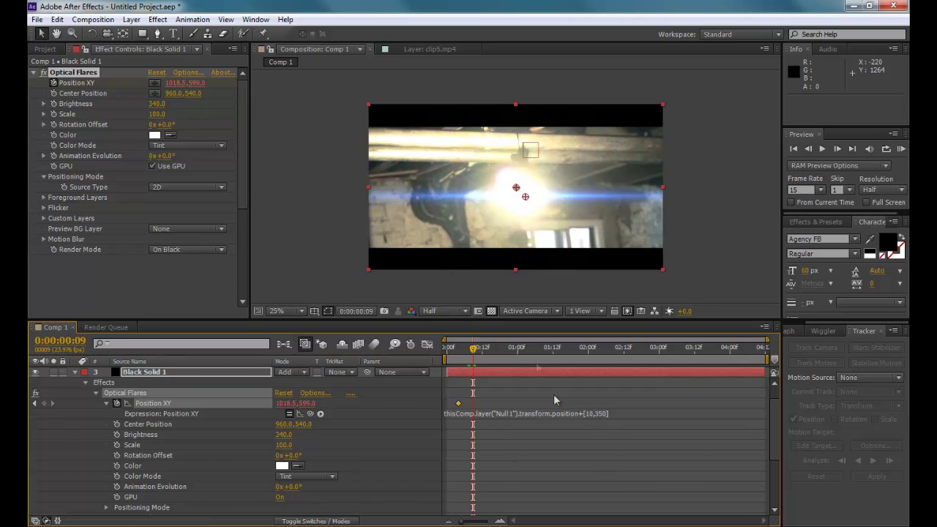
click(74, 372)
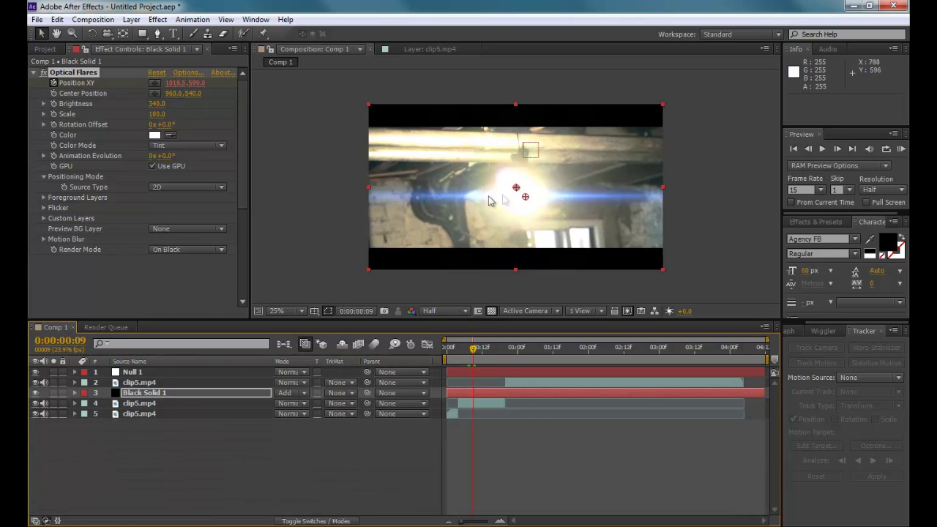
click(470, 352)
mouse_move(471, 351)
mouse_down()
mouse_move(510, 353)
mouse_move(475, 359)
mouse_up()
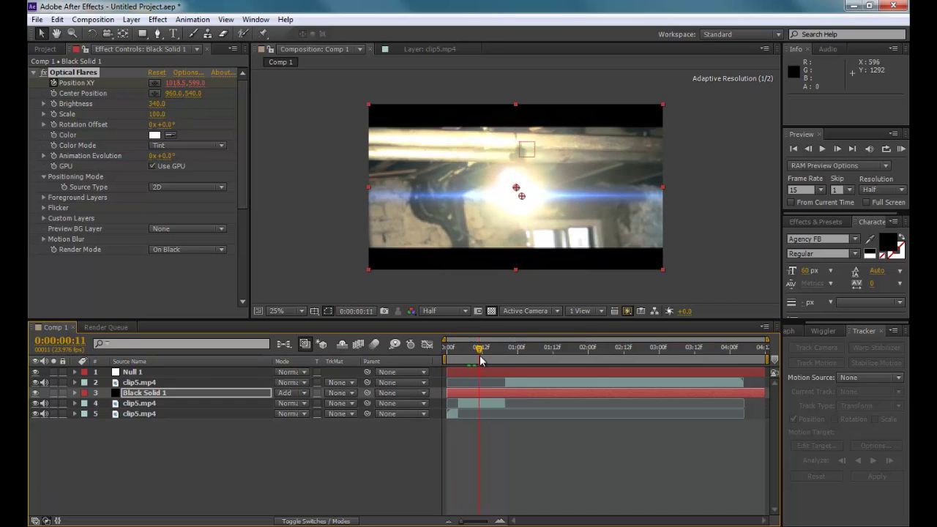
- Apply Hue/Saturation to Black Solid 1 with Master Hue +174°, hide the Null 1 layer, and scrub through the recolored flare
click(145, 395)
click(157, 19)
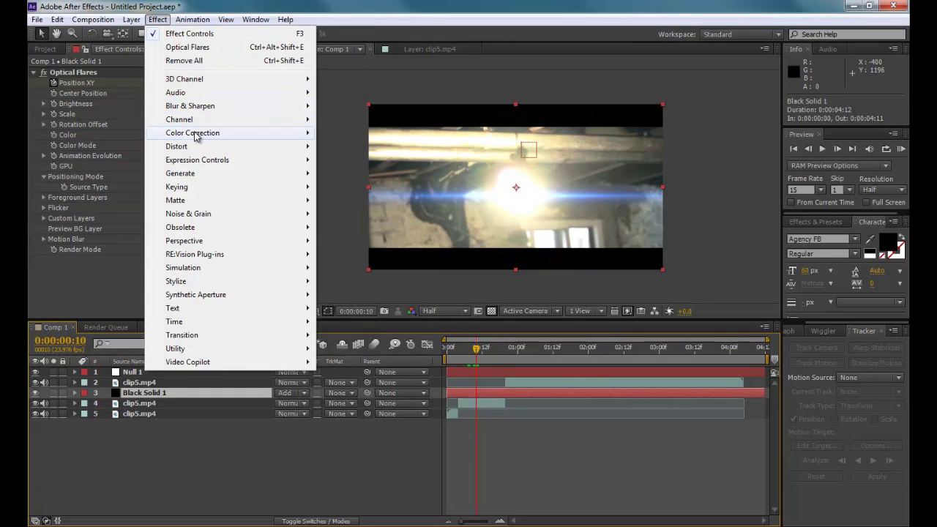
mouse_move(198, 134)
click(363, 408)
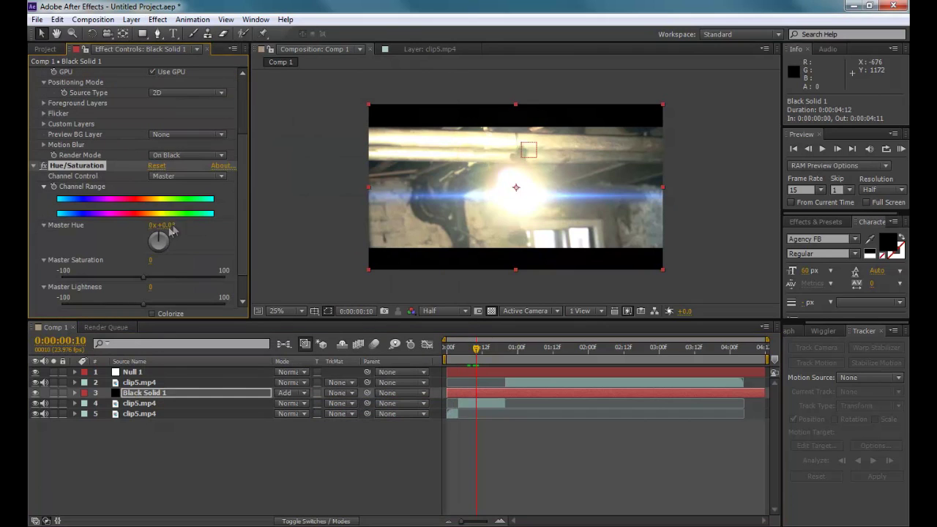
drag(167, 225, 512, 226)
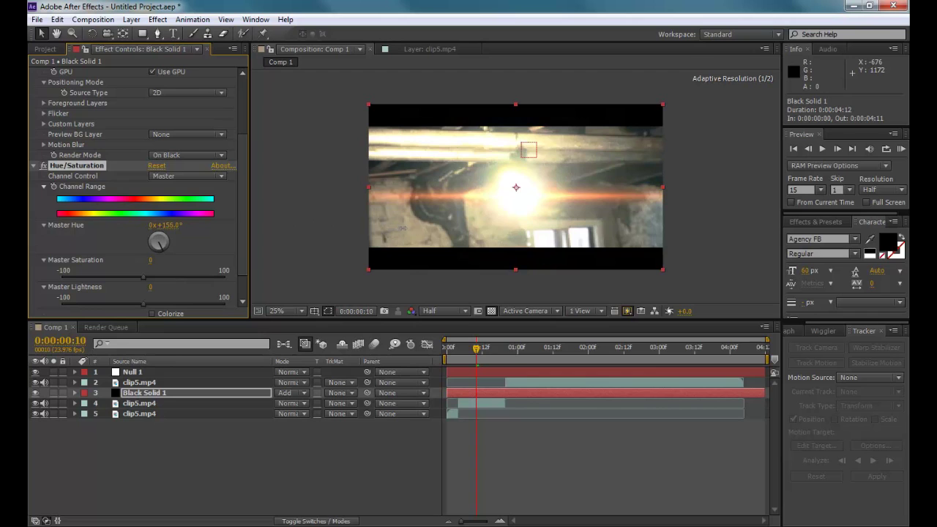
drag(498, 231, 518, 230)
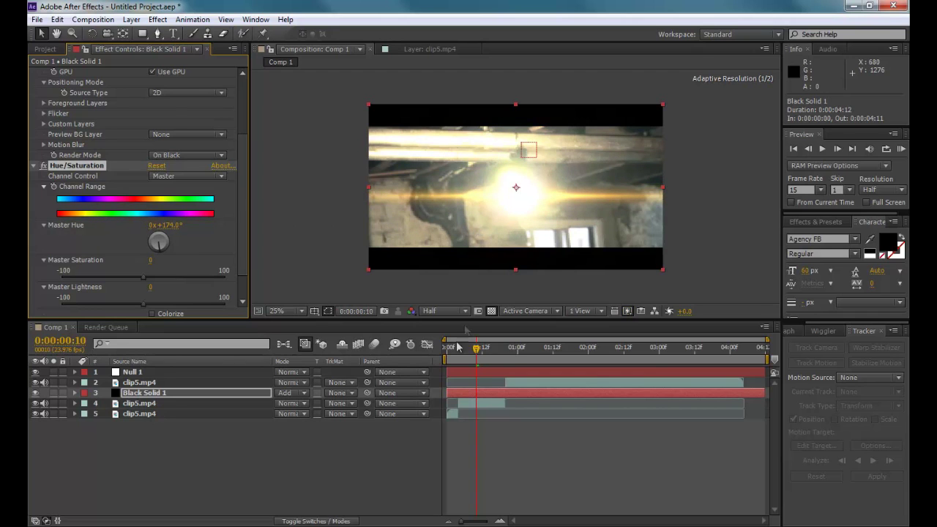
mouse_move(476, 349)
mouse_down()
mouse_move(514, 354)
mouse_move(482, 352)
mouse_up()
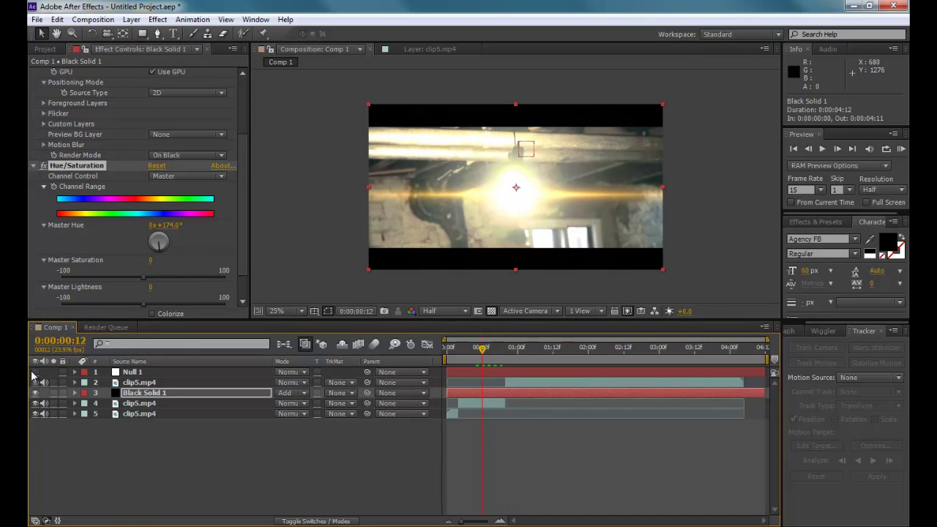
mouse_move(488, 359)
mouse_down()
mouse_move(468, 358)
mouse_move(493, 357)
mouse_move(477, 353)
mouse_up()
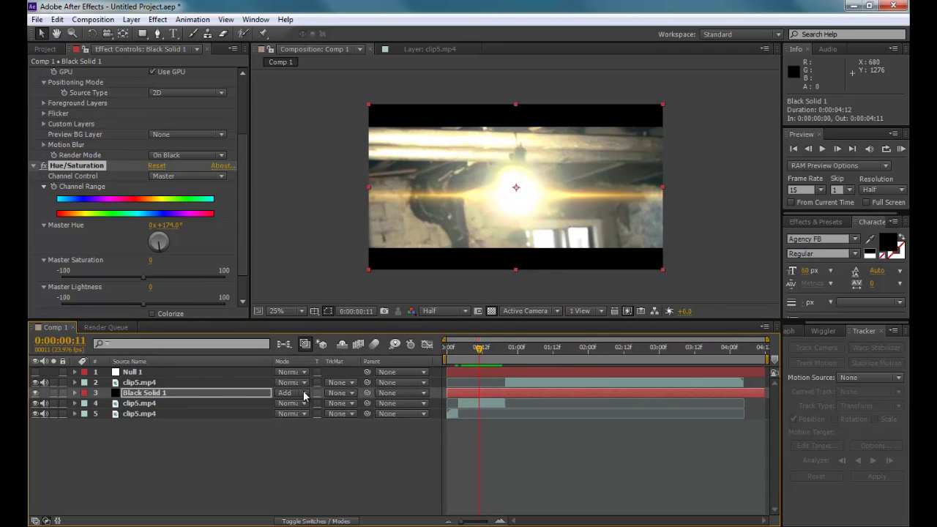
- Add Comp 1 to the render queue and set its output module format to QuickTime
click(93, 19)
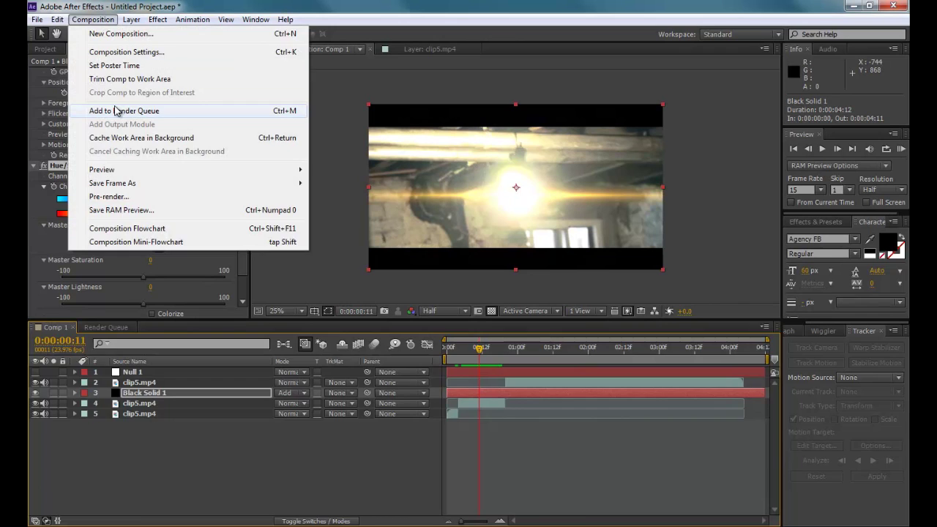
click(119, 109)
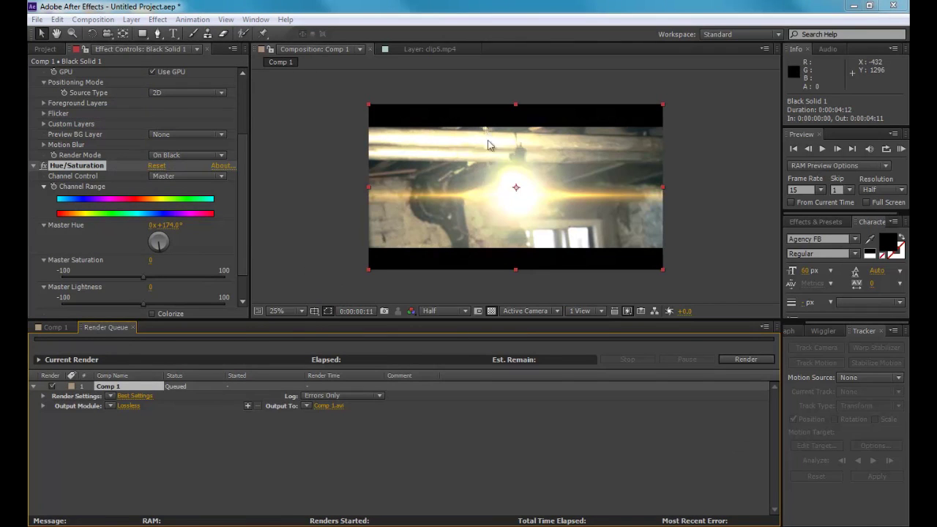
click(432, 119)
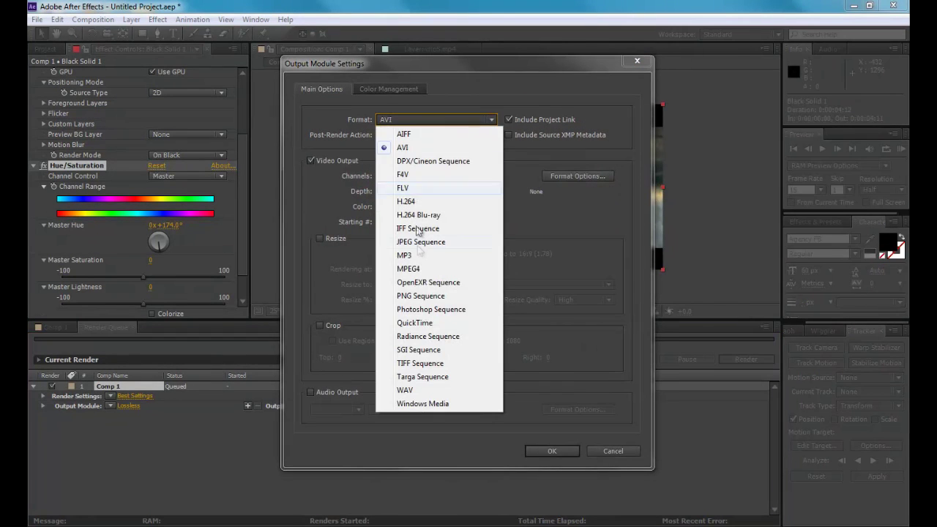
click(428, 323)
click(545, 449)
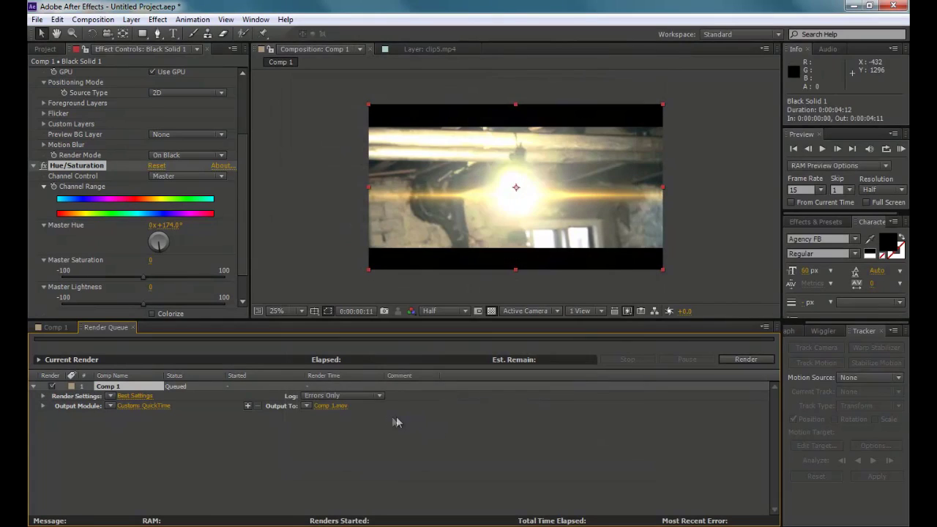
- Name the output movie clip5b in the editing folder and start the render
click(338, 406)
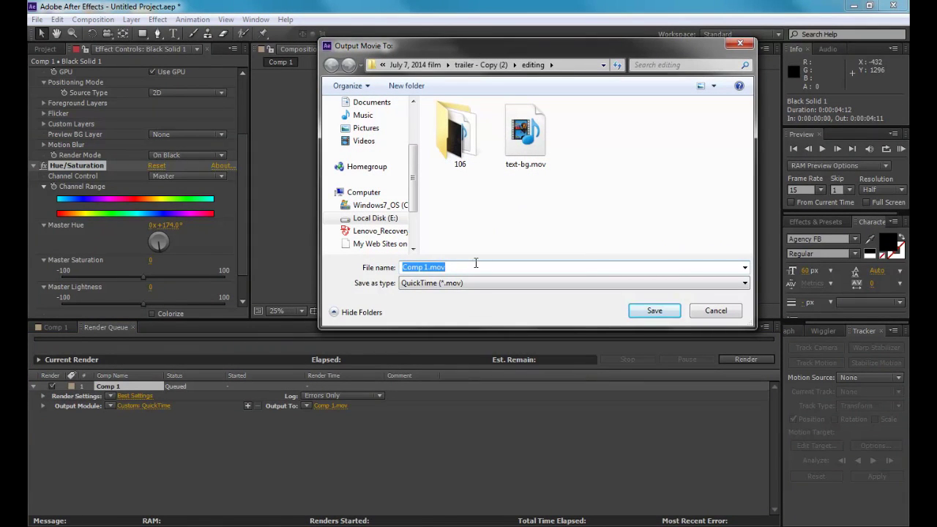
text(clip5b)
click(654, 310)
click(746, 359)
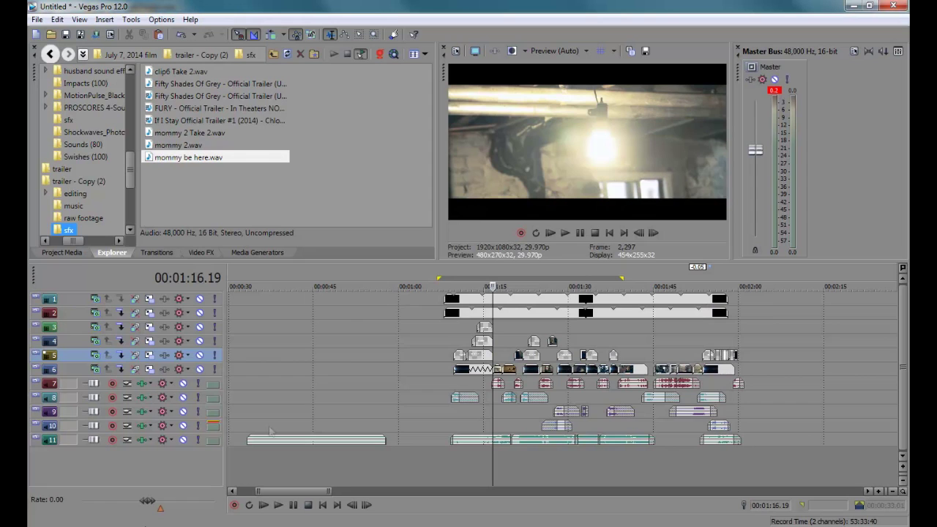
- Switch to Vegas Pro and insert clip5b.mov from the editing folder on track 4 at about 00:01:16.29
click(483, 341)
scroll(492, 342, up, 5)
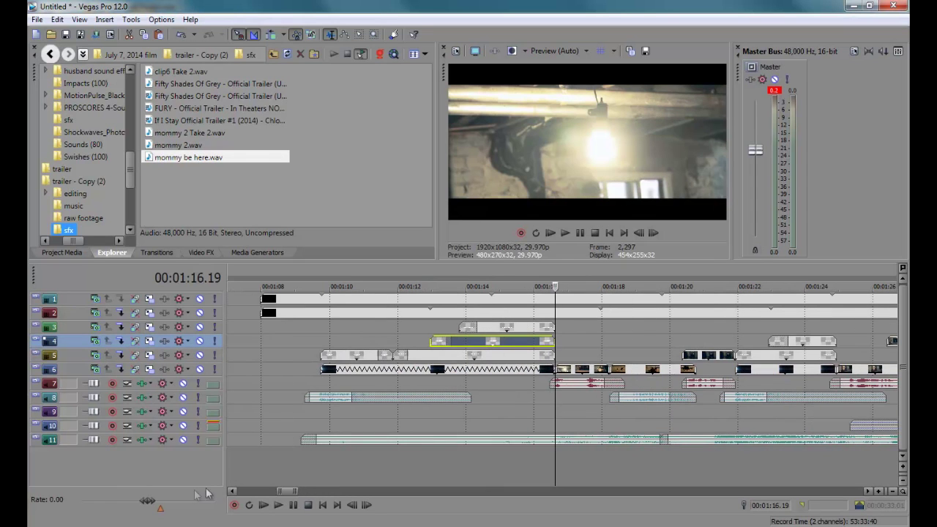
key(alt+Tab)
click(435, 143)
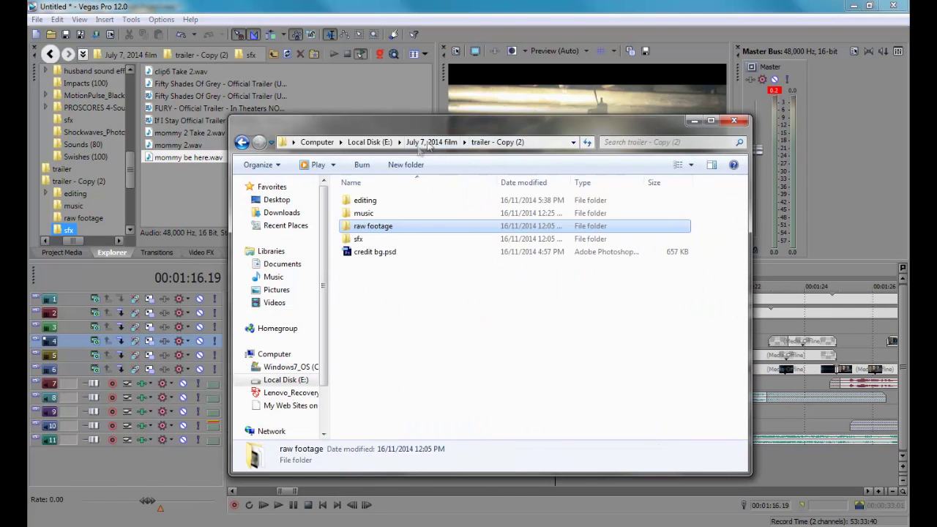
double_click(366, 200)
click(508, 213)
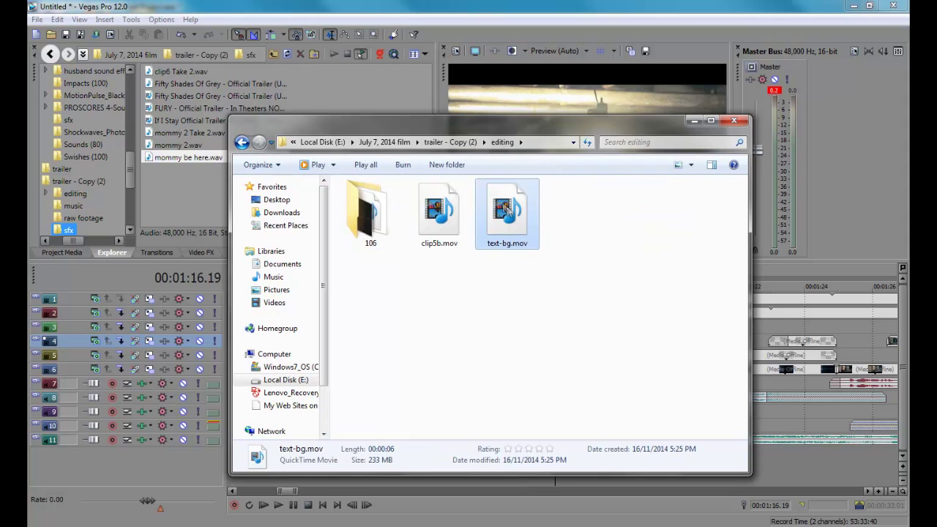
drag(470, 129, 250, 142)
drag(220, 223, 571, 344)
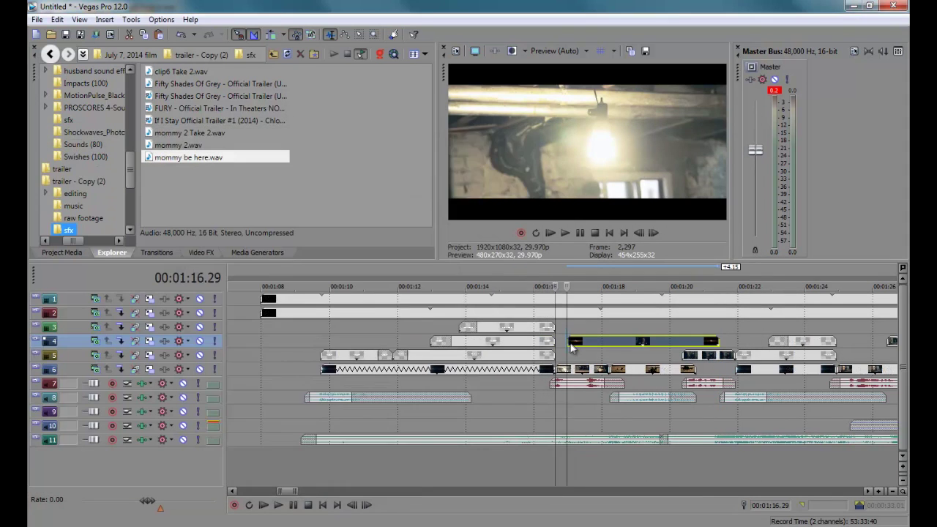
- Play the inserted flare clip and step back frame by frame to 00:01:17.04 to compare its bulb shot with the original
key(space)
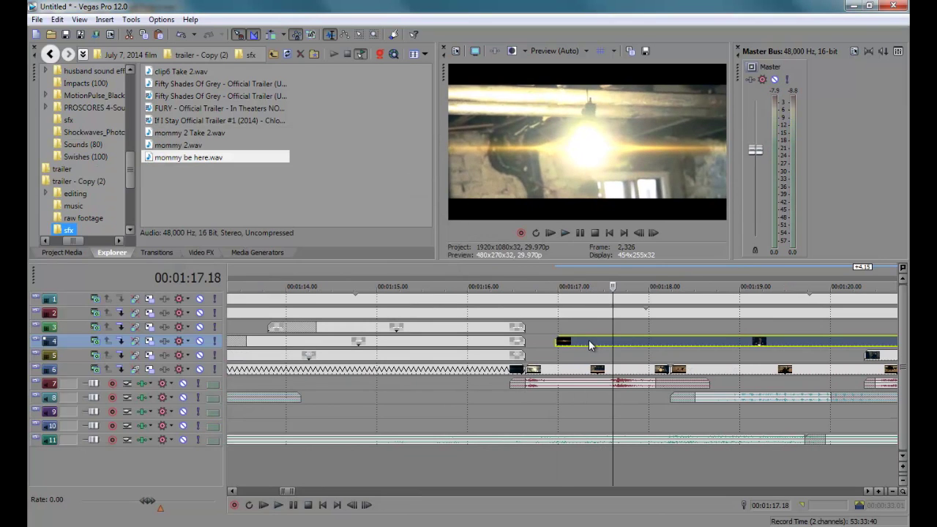
key(Left)
key(Left)
key(Left)
key(Left)
key(Left)
key(Left)
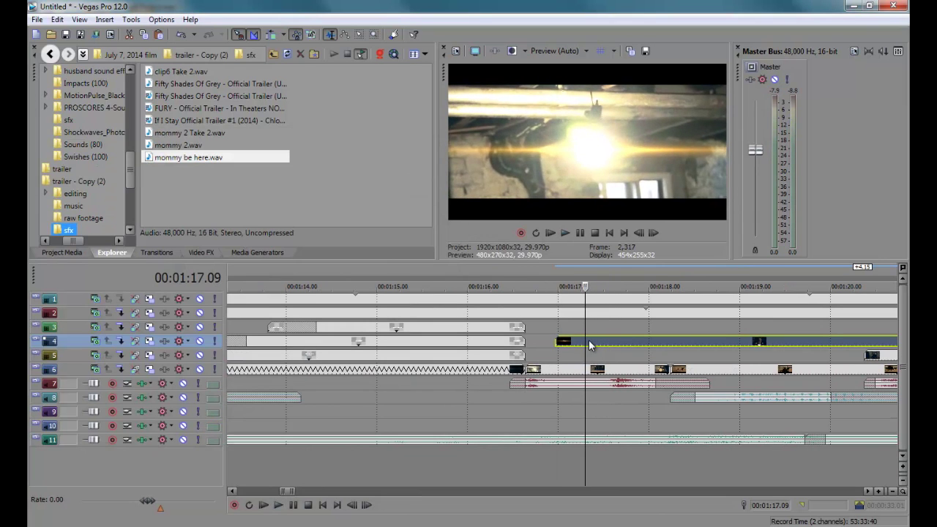
key(Left)
key(Left)
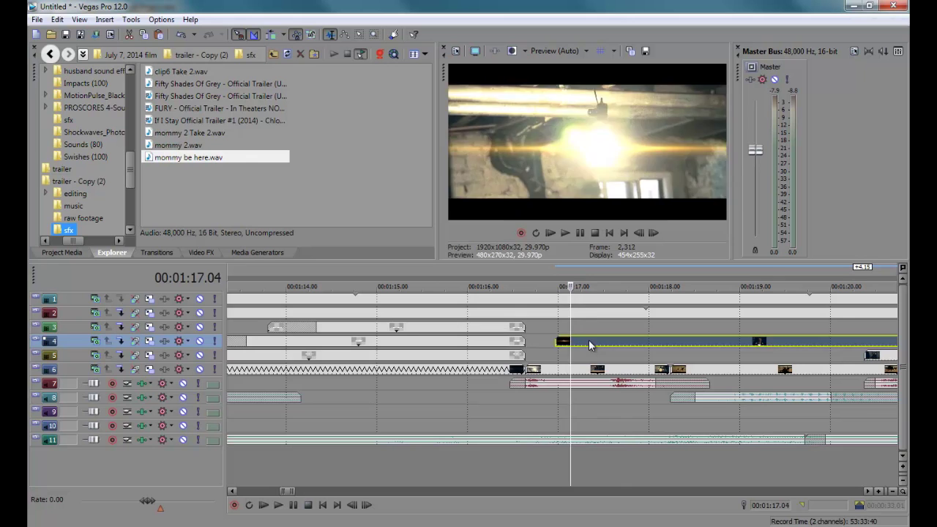
- Move clip5b.mov onto track 5 so it lines up with the bulb shot from 00:01:16.19, and remove the excess after that shot
drag(589, 340, 672, 354)
click(686, 358)
key(Delete)
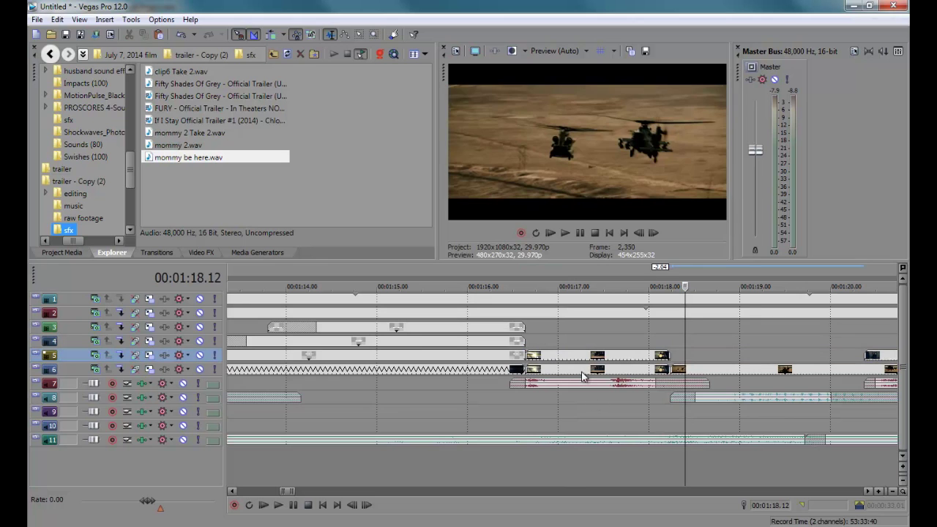
- Mute the original bulb shot on track 6 beneath the flare clip and play the passage to check the replacement
right_click(579, 370)
key(Escape)
click(500, 345)
key(space)
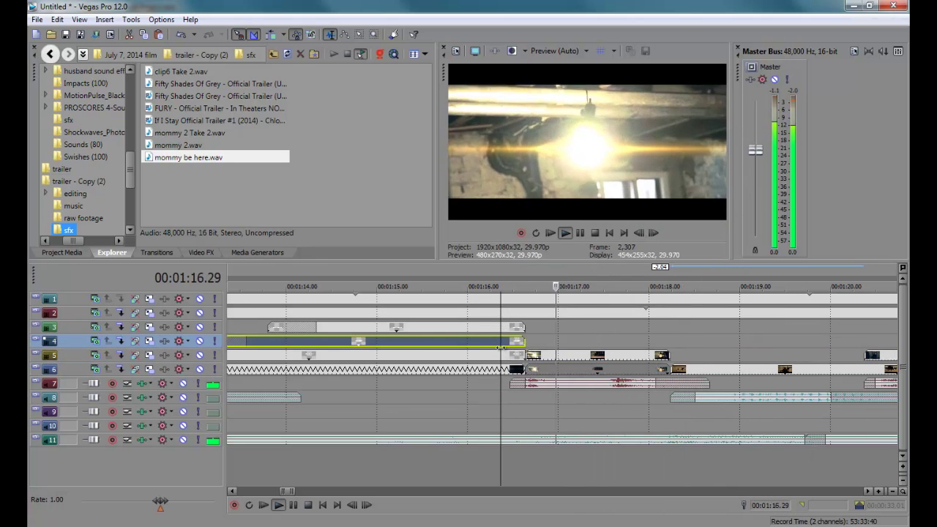
scroll(429, 490, down, 2)
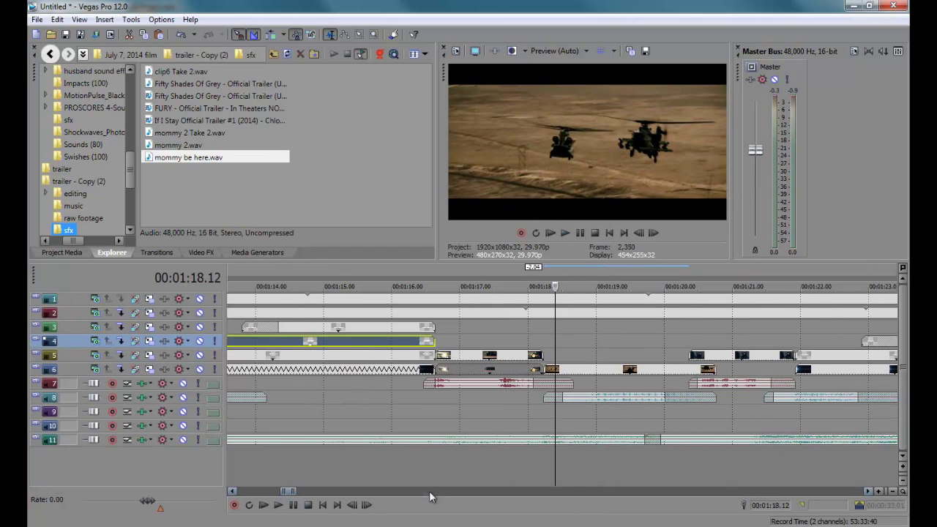
click(419, 467)
key(space)
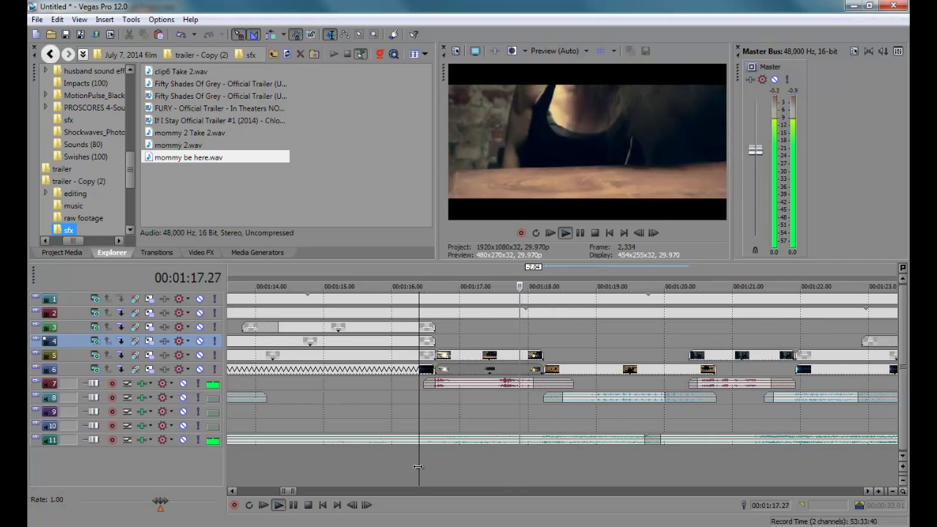
key(space)
click(436, 460)
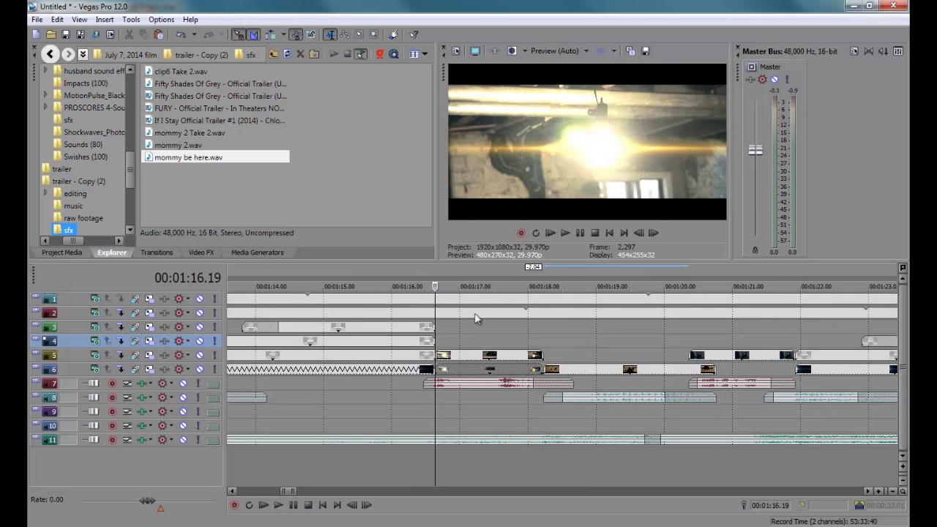
- Unmute the original bulb shot on track 6 to compare it with the flare clip, and mute it again
right_click(450, 371)
key(Escape)
right_click(447, 359)
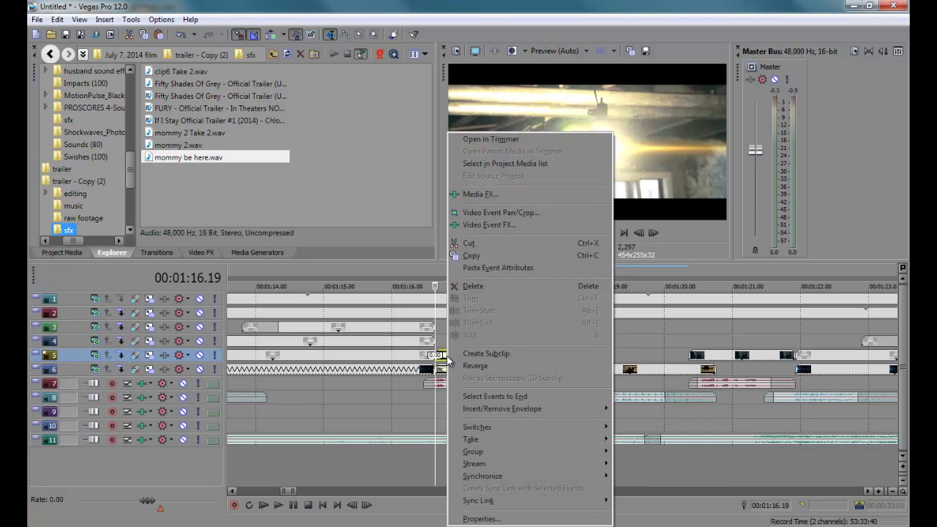
key(Escape)
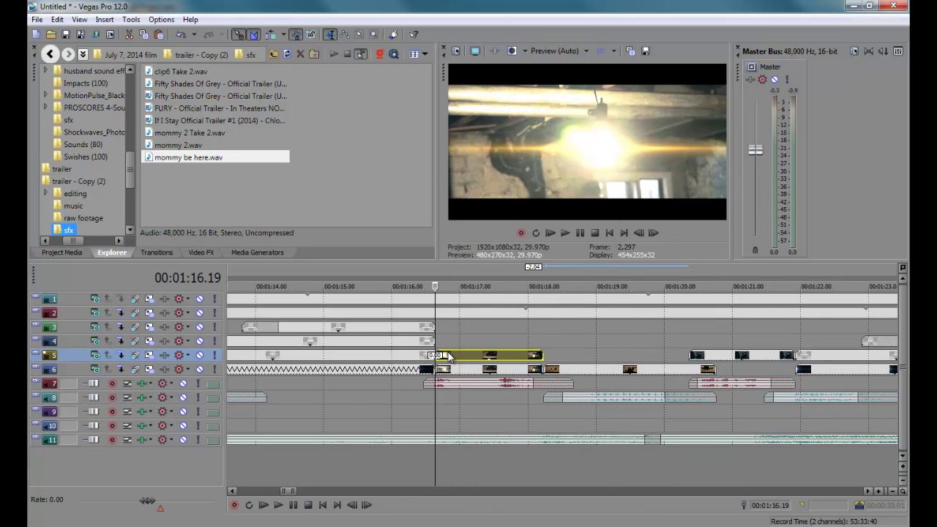
right_click(452, 370)
key(Escape)
- Play the trailer from just before the flare shot through to the closing titles
click(410, 351)
key(space)
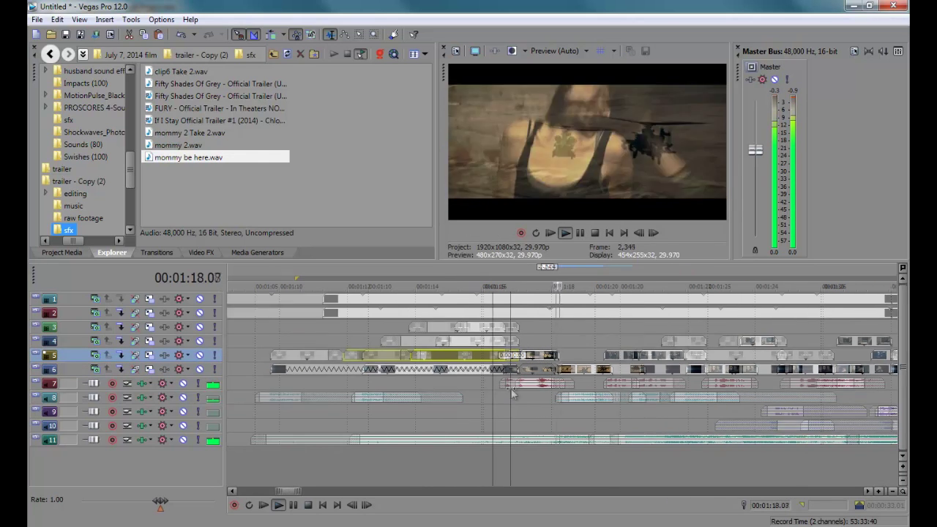
scroll(558, 405, down, 5)
scroll(579, 380, right, 5)
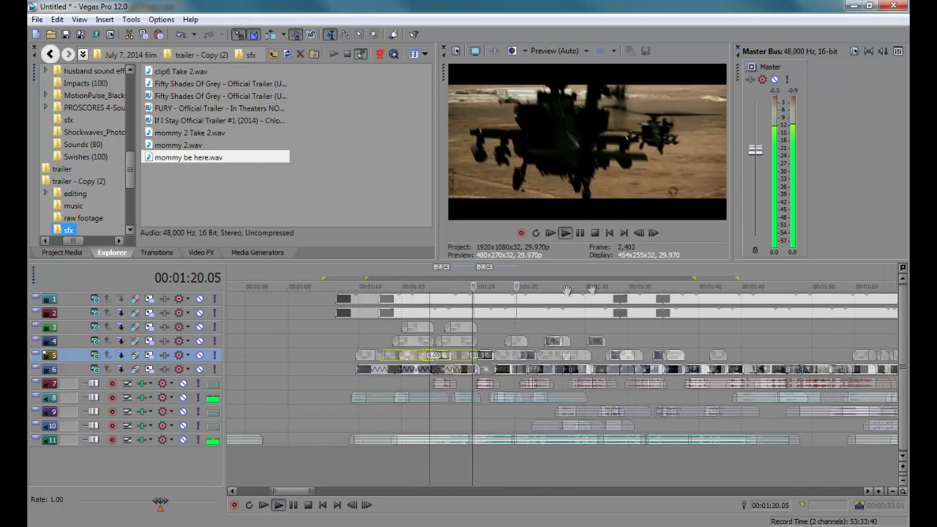
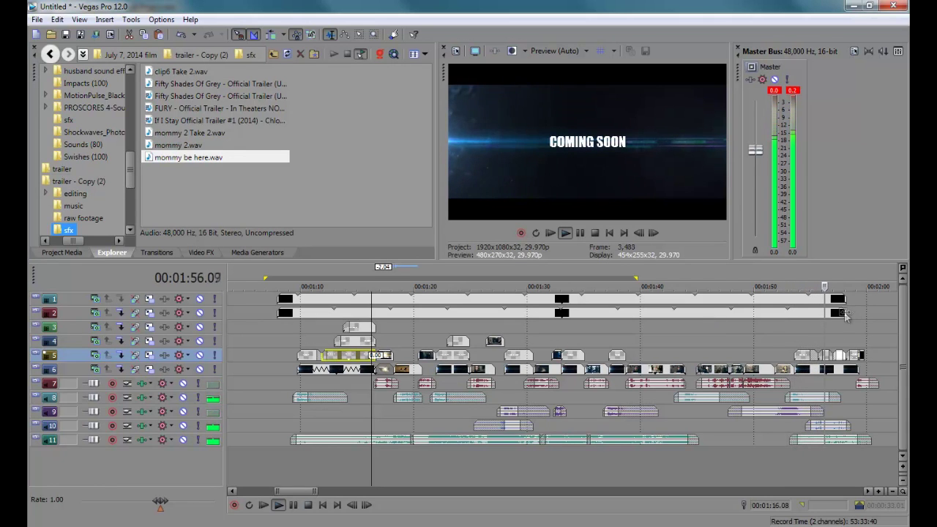
- Extend the letterbox events on tracks 2 and 1 past the closing titles, to about 00:02:02 and 00:02:03
drag(846, 312, 888, 312)
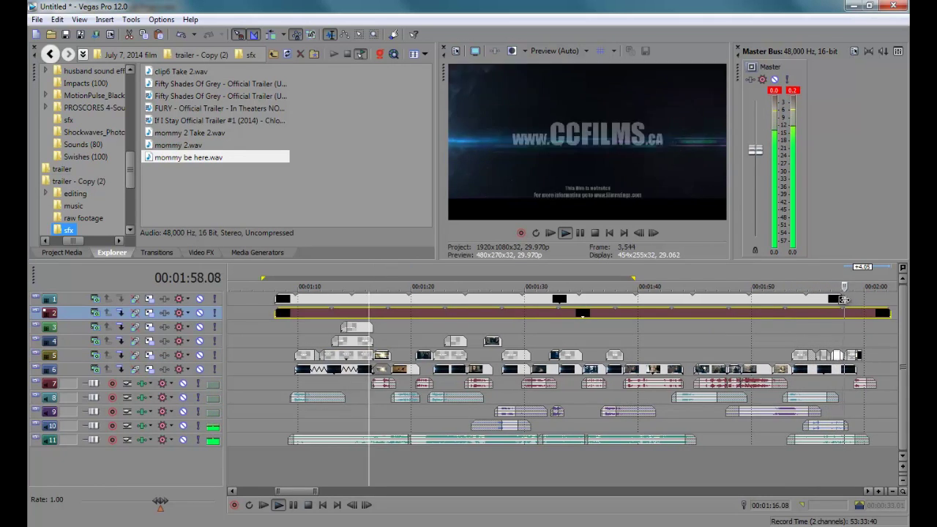
drag(842, 299, 889, 298)
key(Return)
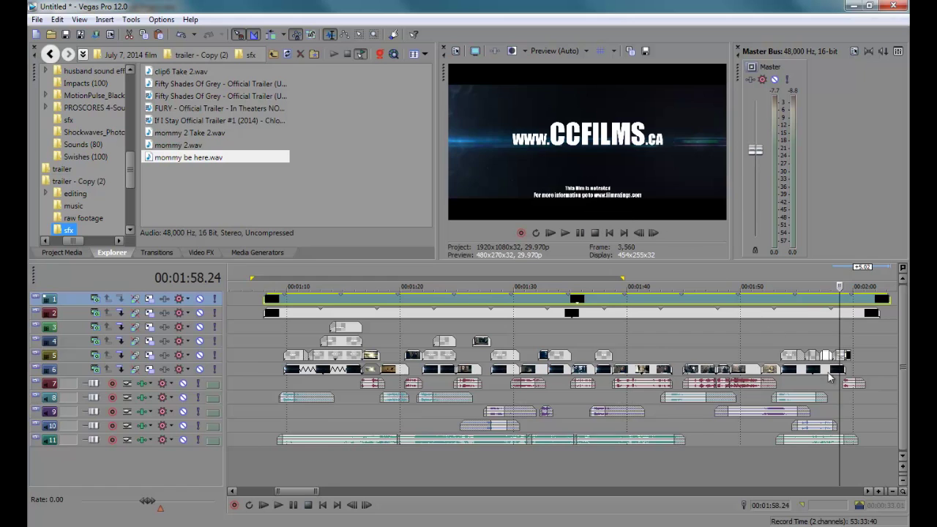
scroll(830, 375, up, 4)
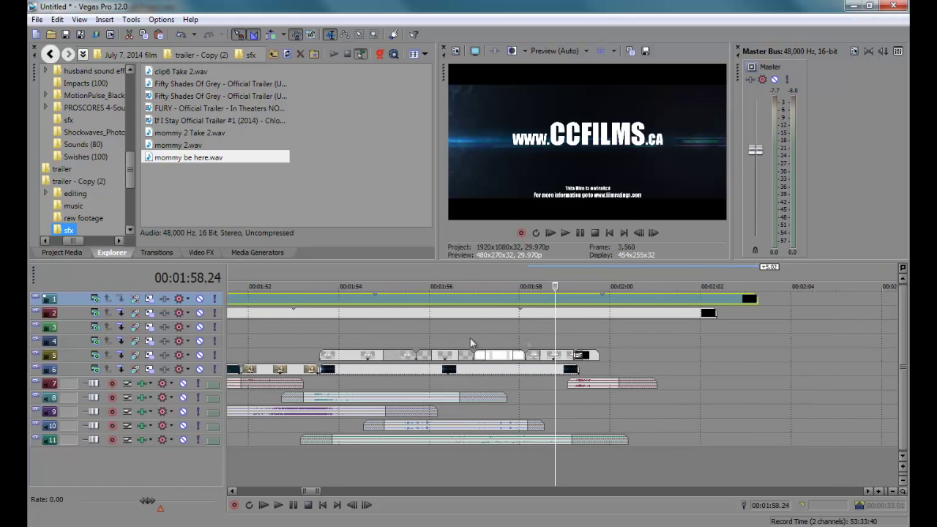
click(33, 353)
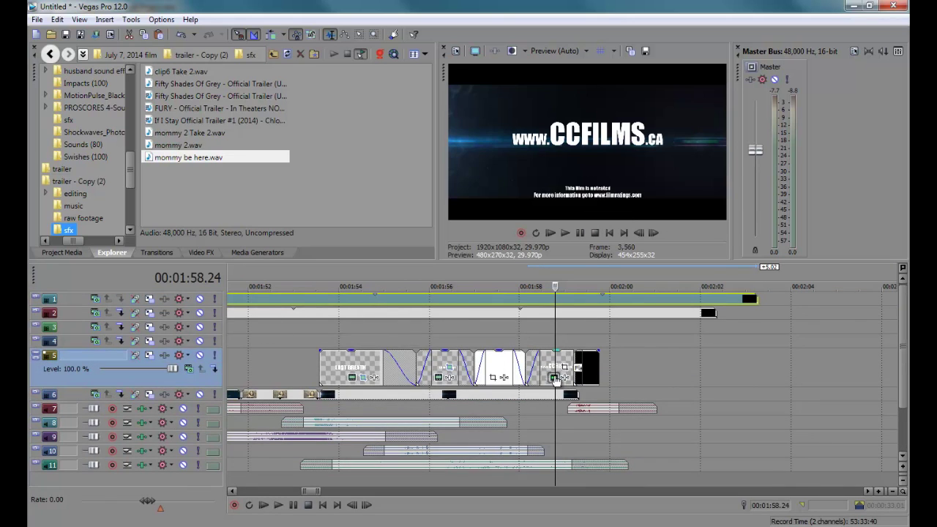
click(554, 378)
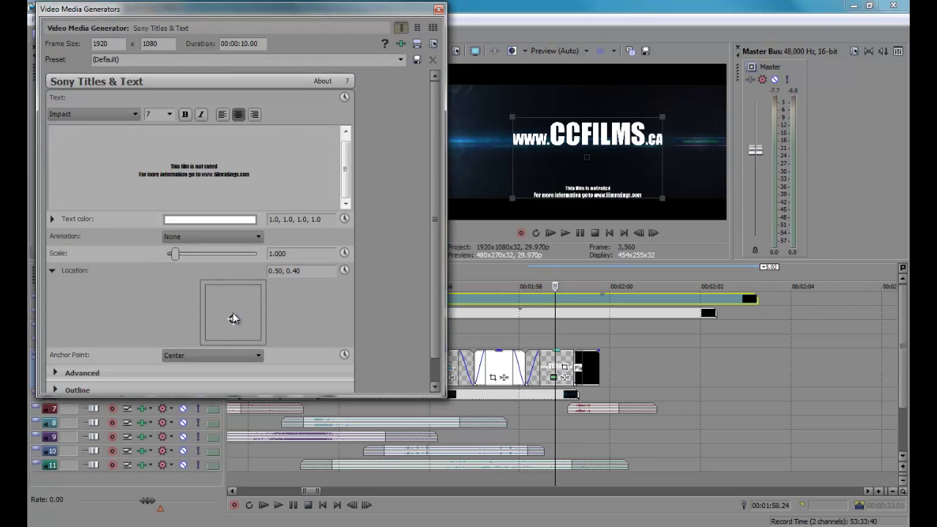
drag(233, 318, 233, 317)
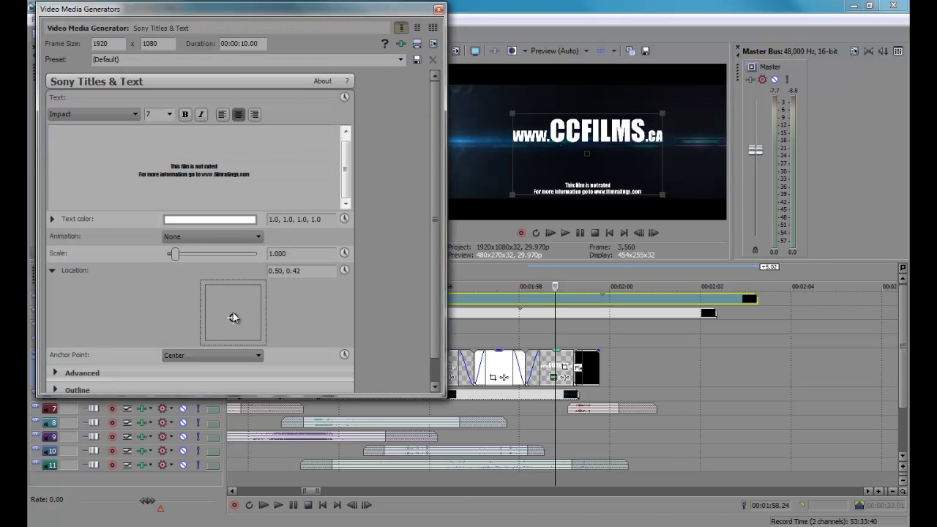
click(440, 8)
- Expand music track 11 and play the trailer from 00:01:09.08 to check the music level under the opening titles
scroll(291, 445, down, 8)
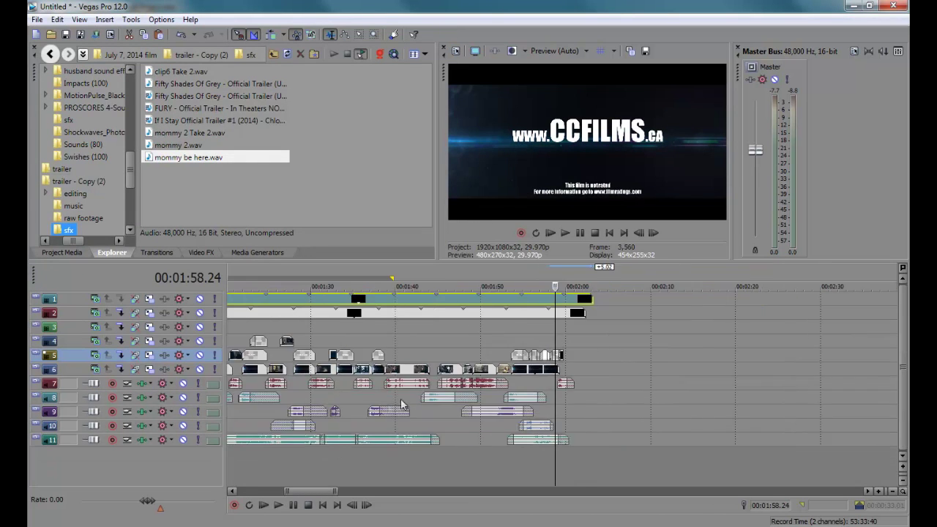
double_click(53, 446)
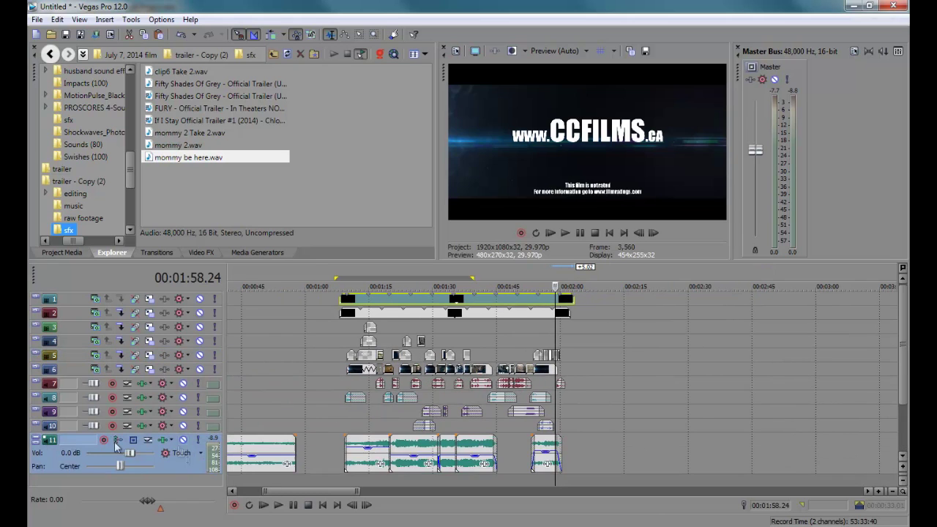
click(356, 412)
scroll(356, 412, up, 4)
click(641, 459)
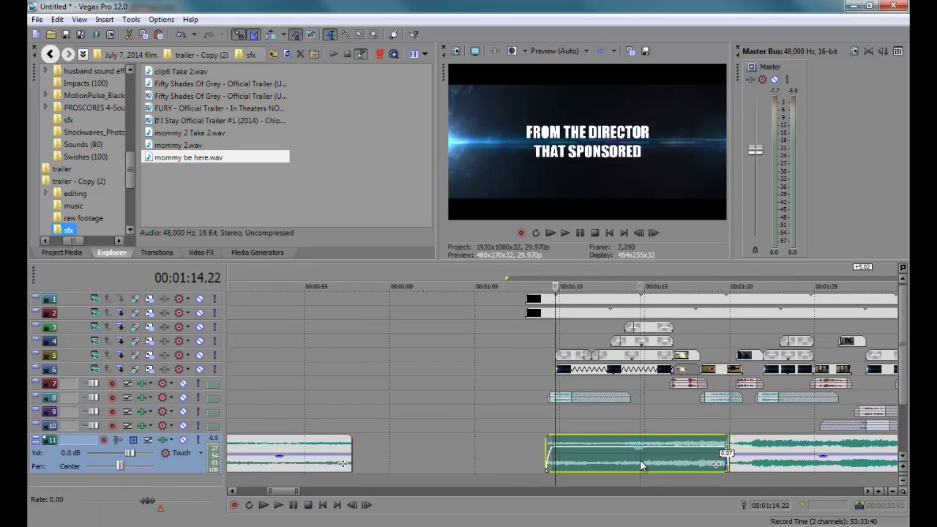
click(547, 423)
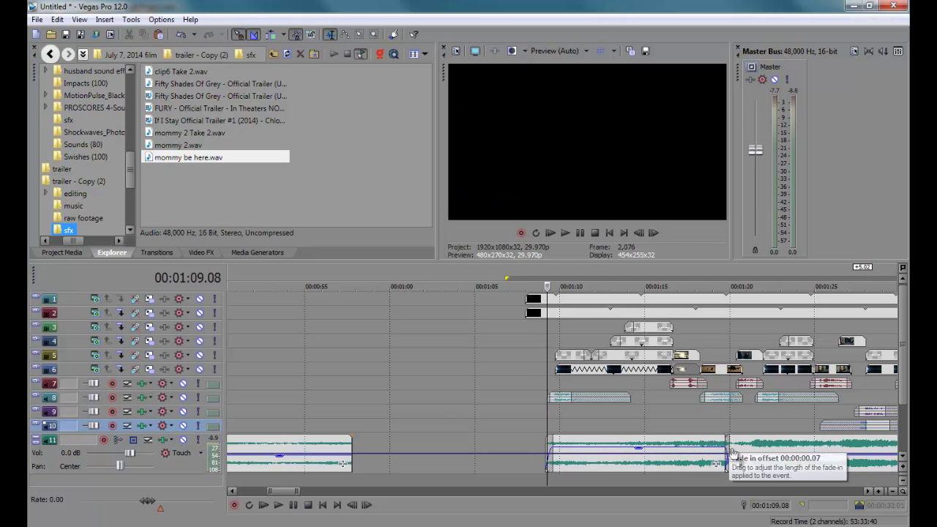
key(space)
scroll(686, 421, up, 3)
scroll(688, 412, down, 2)
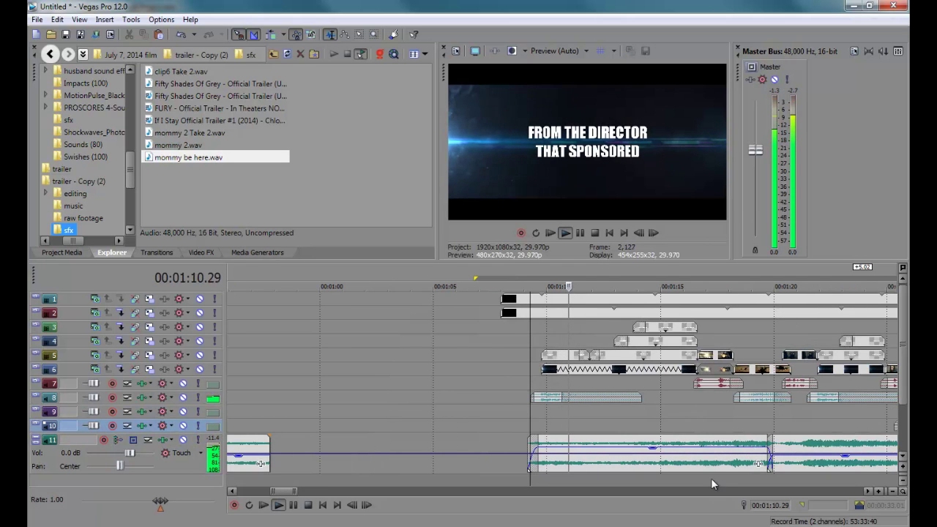
scroll(599, 439, up, 2)
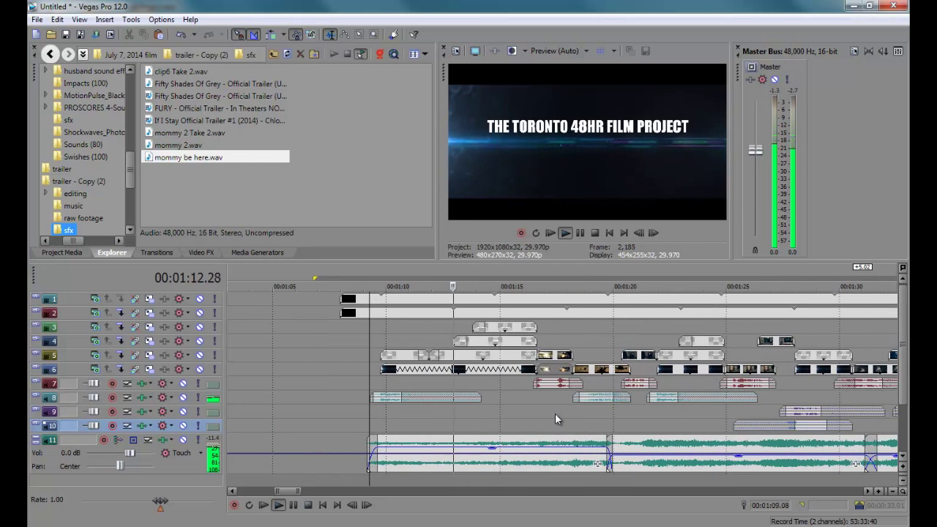
scroll(599, 440, up, 1)
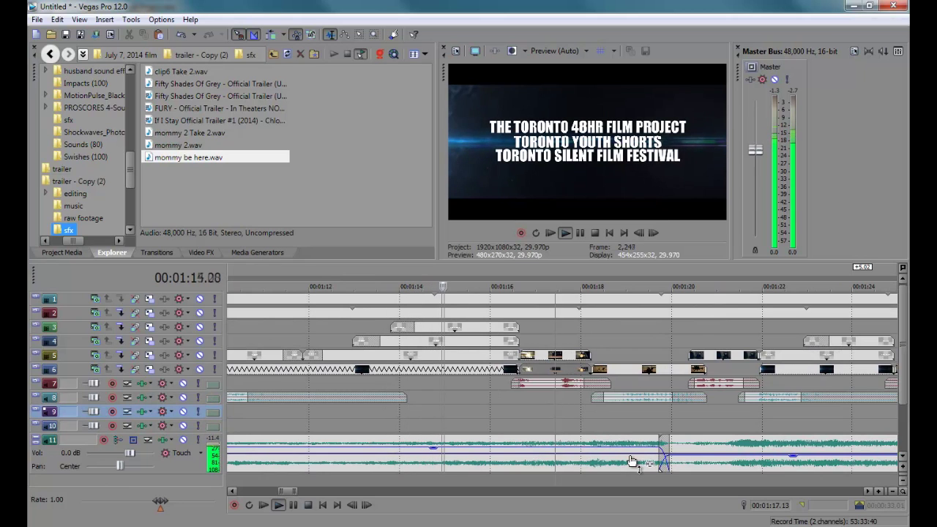
key(Return)
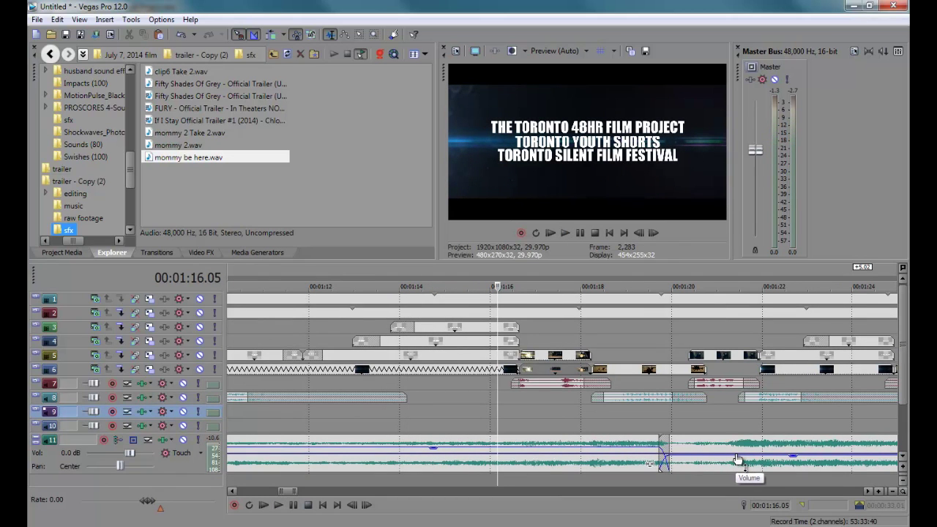
- Add two volume envelope points to the music on track 11 around 00:01:21.18 and play the surrounding section
click(738, 459)
double_click(741, 459)
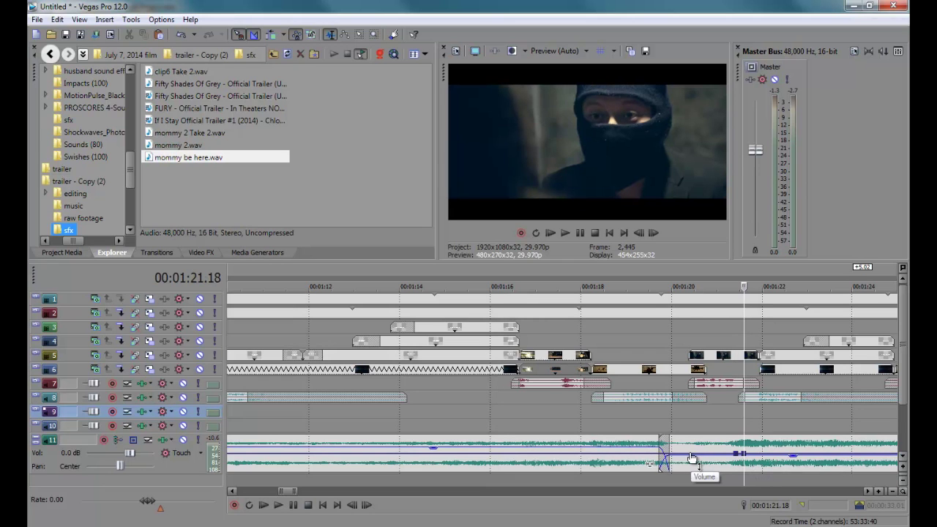
key(space)
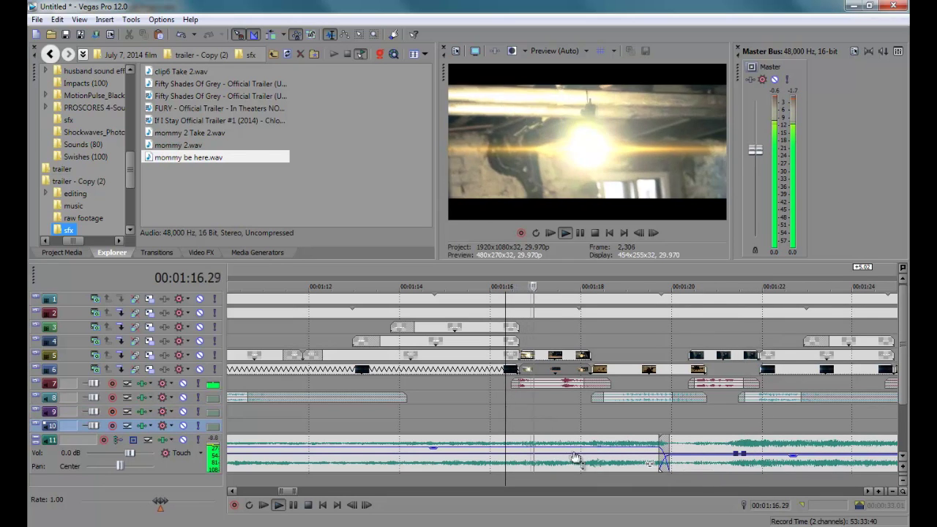
scroll(662, 456, up, 2)
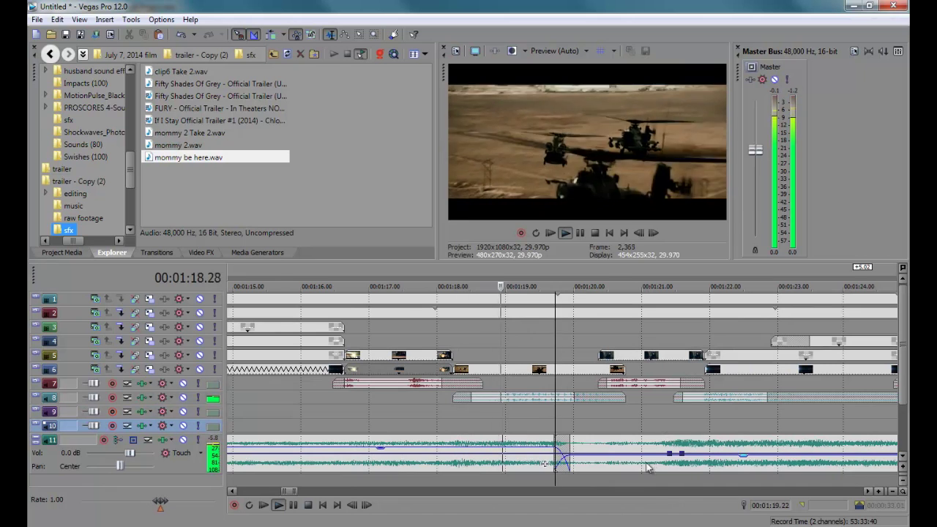
double_click(610, 455)
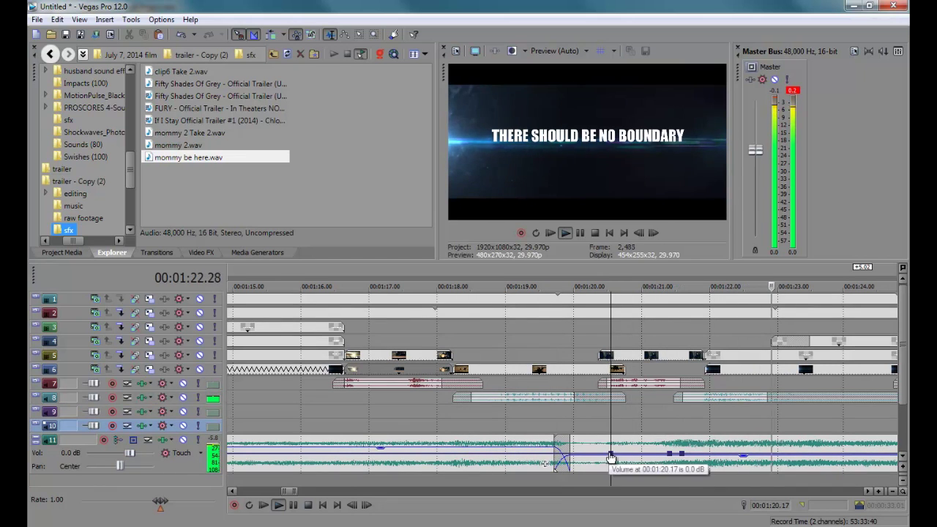
scroll(615, 457, down, 2)
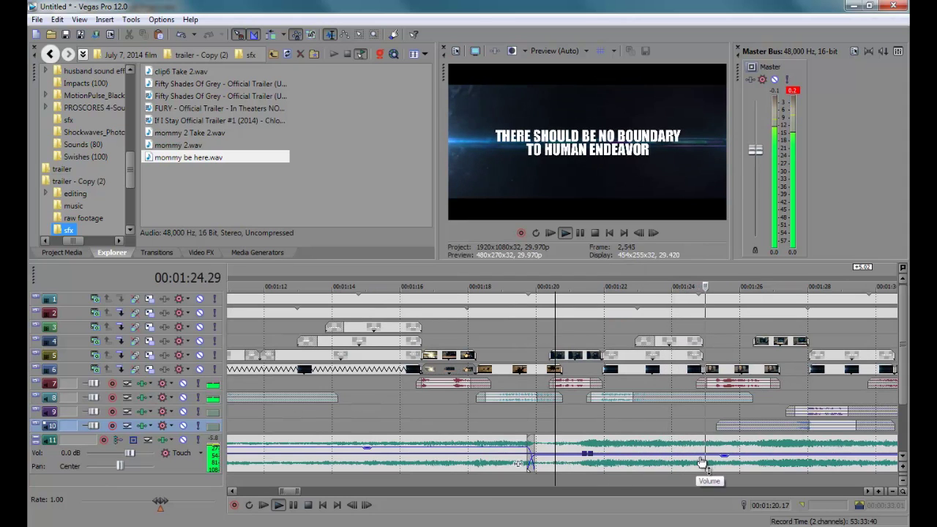
- Add two more volume points on track 11 around 00:01:25, raise the music between the point pairs, and replay it
click(723, 456)
double_click(705, 454)
key(Return)
drag(682, 455, 678, 448)
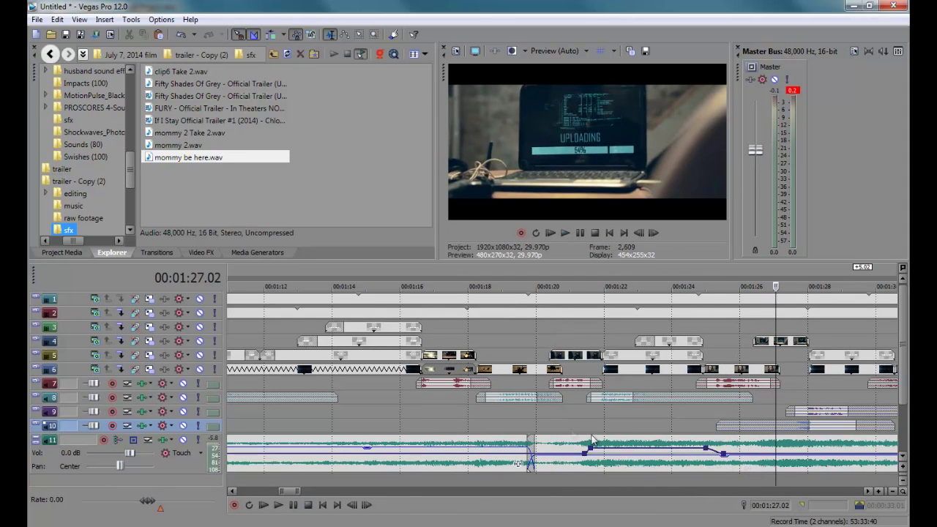
key(space)
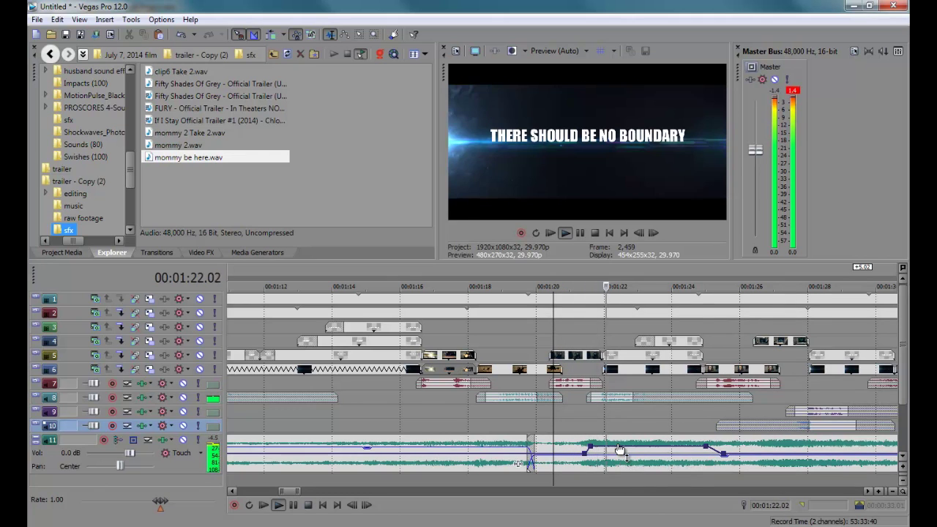
- Lower the boosted music volume on track 11 between about 00:01:21 and 00:01:25, replaying the section to judge it
drag(620, 449, 619, 451)
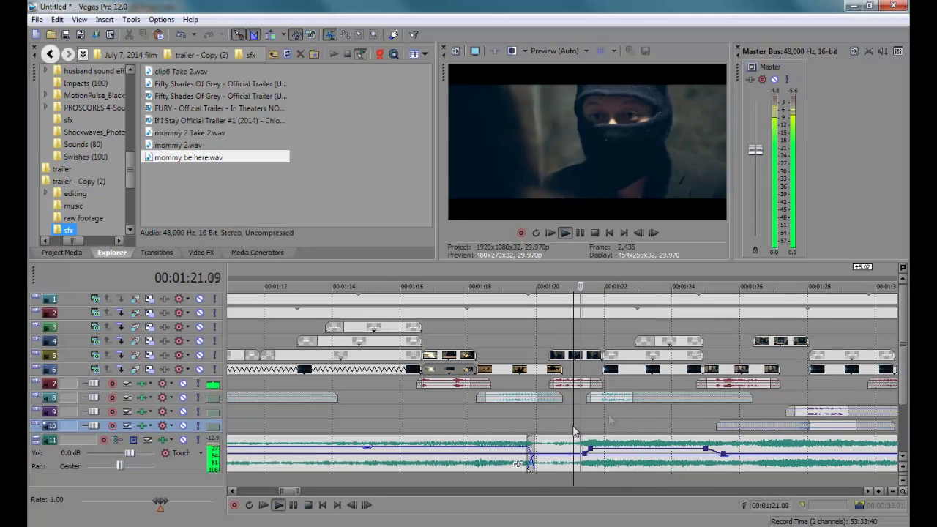
key(Return)
drag(659, 450, 659, 454)
key(space)
scroll(570, 455, up, 2)
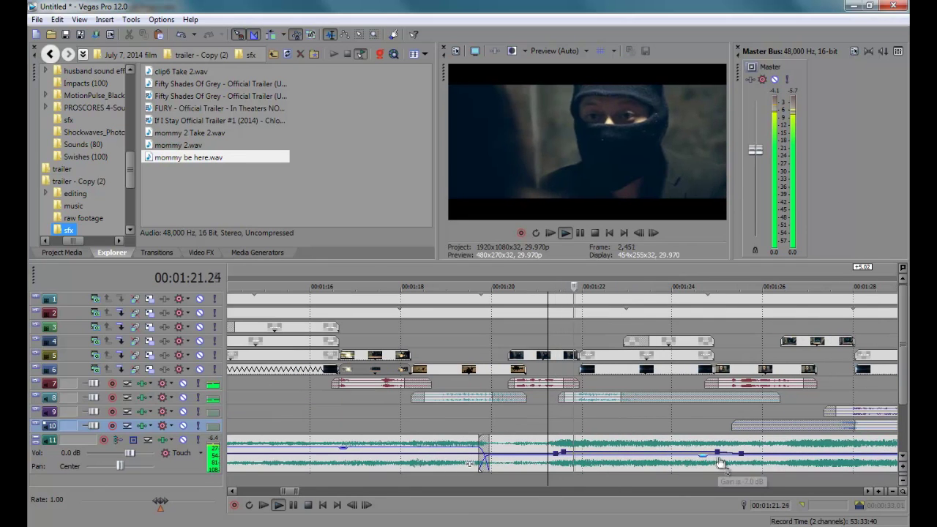
- Add volume points on track 11 around 00:01:20, dip the music from there to about 00:01:21, and replay the section
click(536, 433)
key(Return)
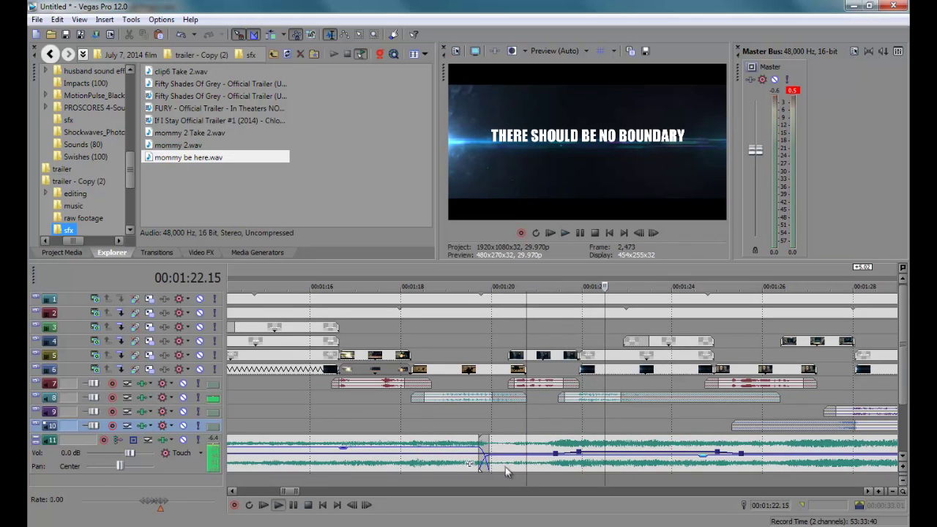
click(512, 462)
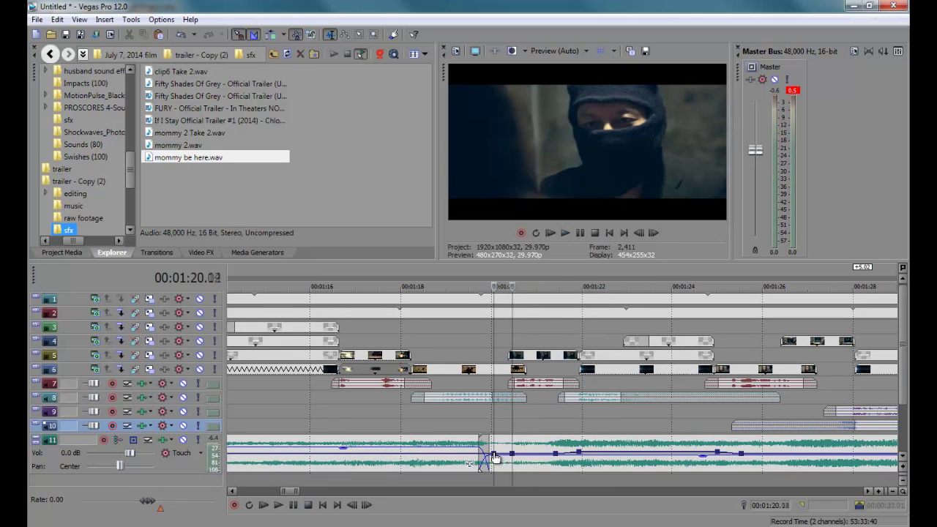
click(495, 457)
click(483, 429)
key(Return)
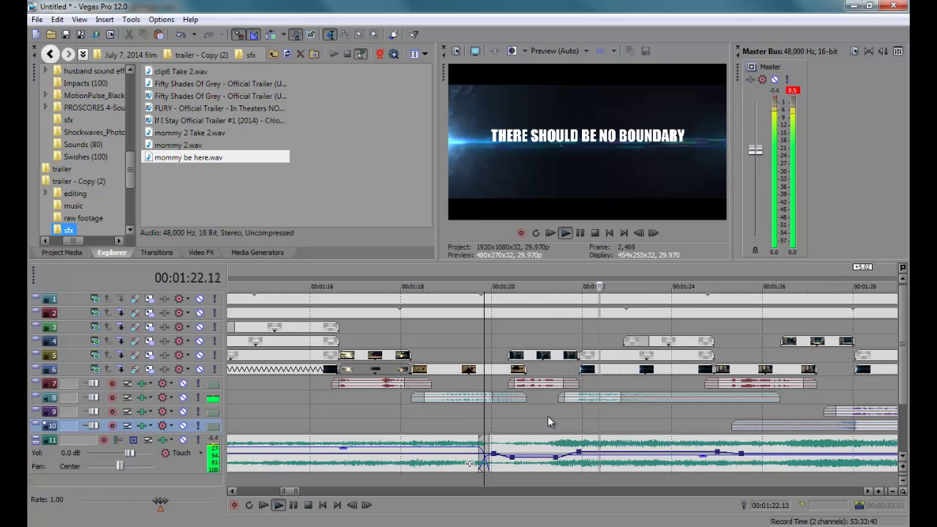
- Add volume points on track 11 to dip the music between about 00:01:25 and 00:01:27, and replay the section
drag(760, 285, 527, 283)
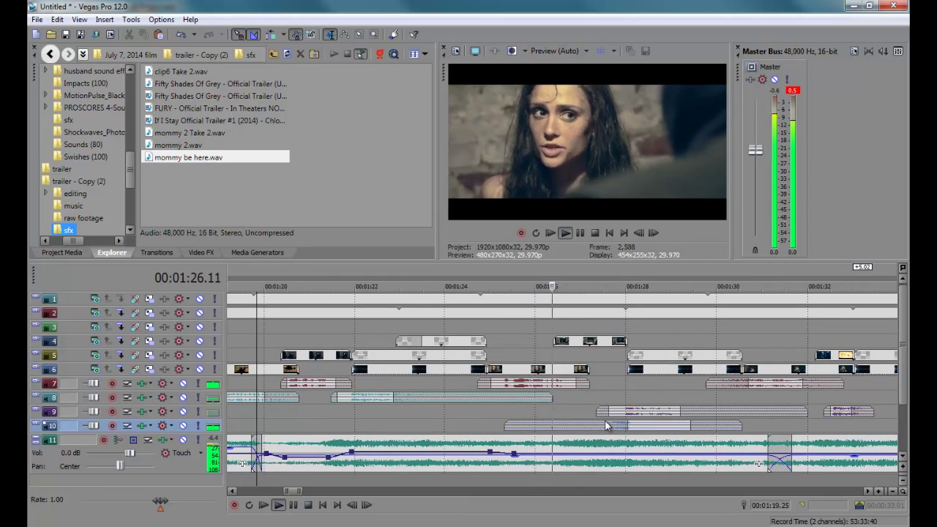
key(Return)
double_click(591, 455)
click(459, 400)
key(space)
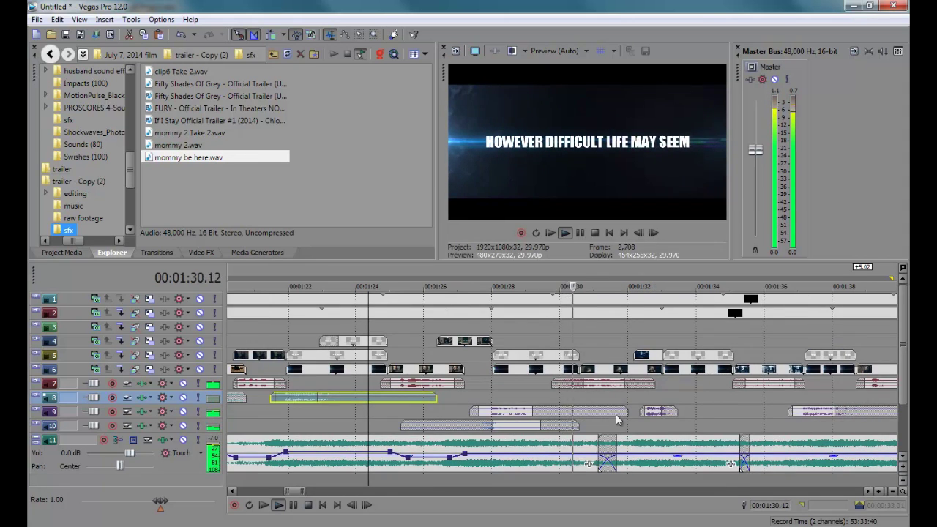
- Play the trailer from about 00:01:31 to 00:01:40 to check the music level under the shots and titles
click(597, 425)
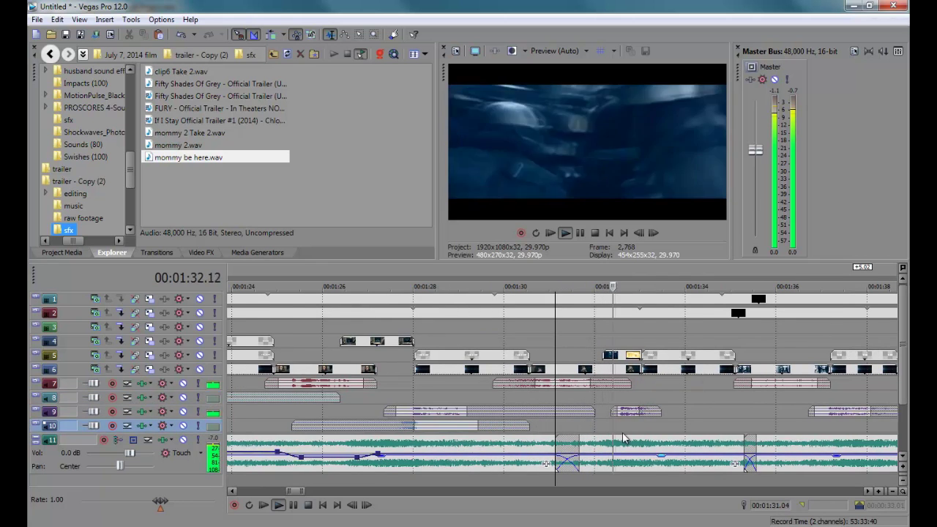
scroll(622, 438, down, 2)
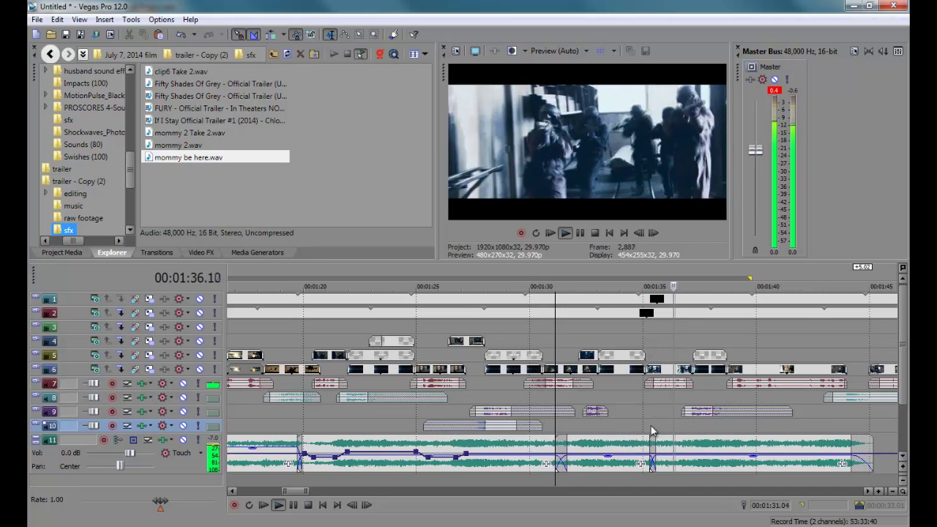
scroll(651, 432, up, 2)
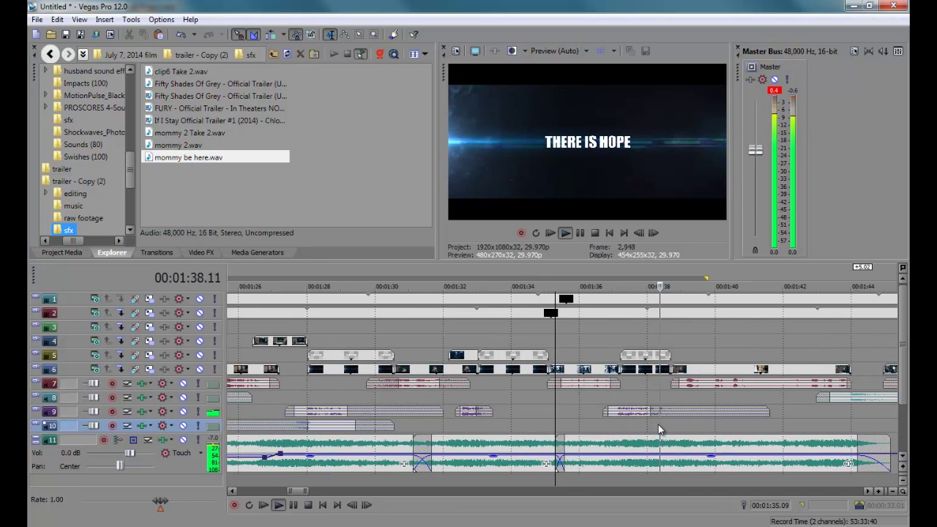
key(Return)
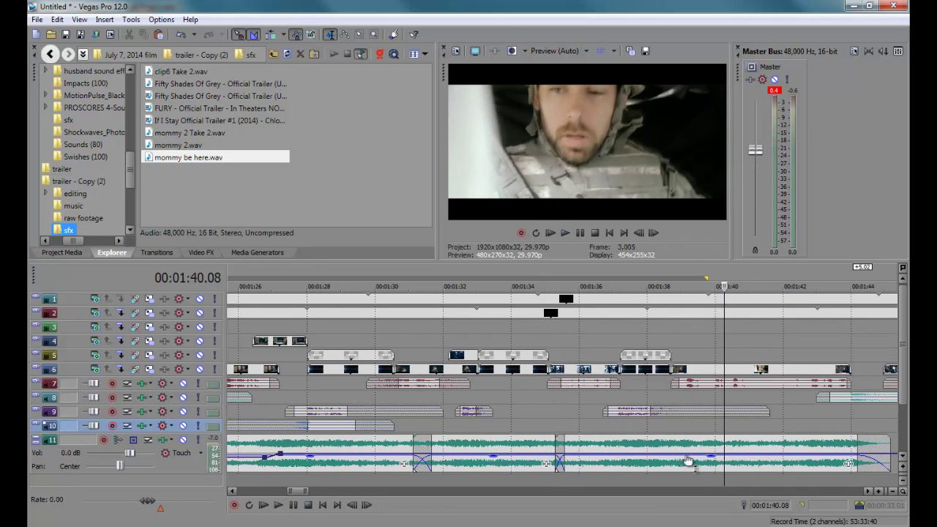
- Add volume points on track 11 around 00:01:38 and 00:01:43, lower the music between them, and replay the section
scroll(765, 469, down, 2)
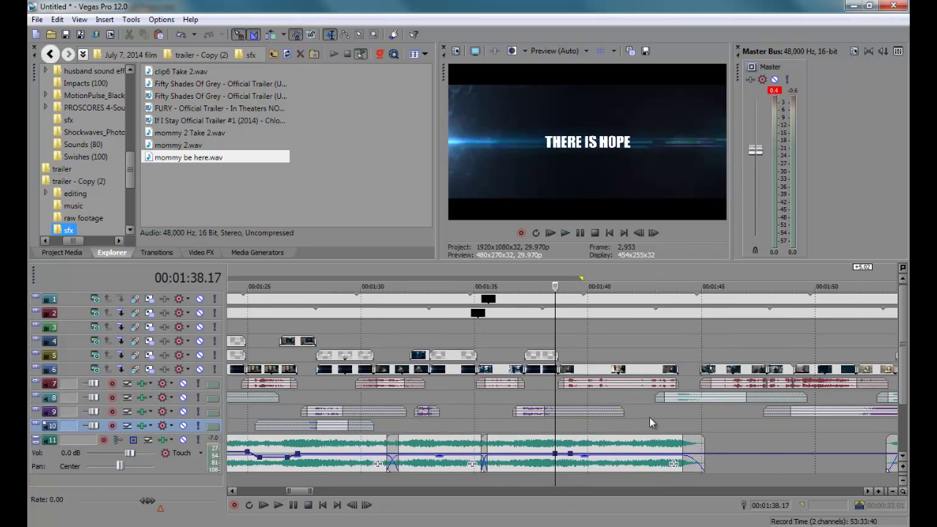
click(650, 416)
scroll(649, 417, up, 3)
click(658, 460)
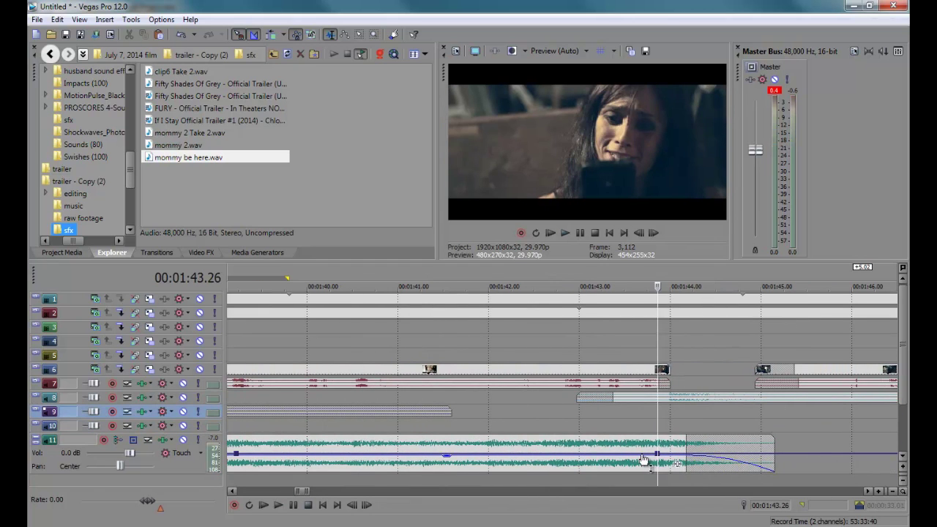
drag(624, 461, 622, 467)
scroll(469, 454, down, 2)
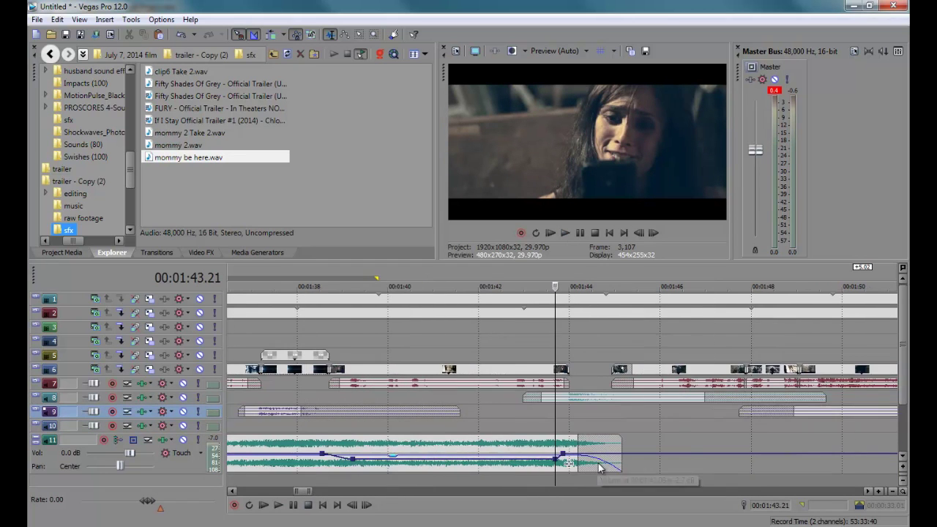
click(328, 428)
key(space)
scroll(484, 449, down, 2)
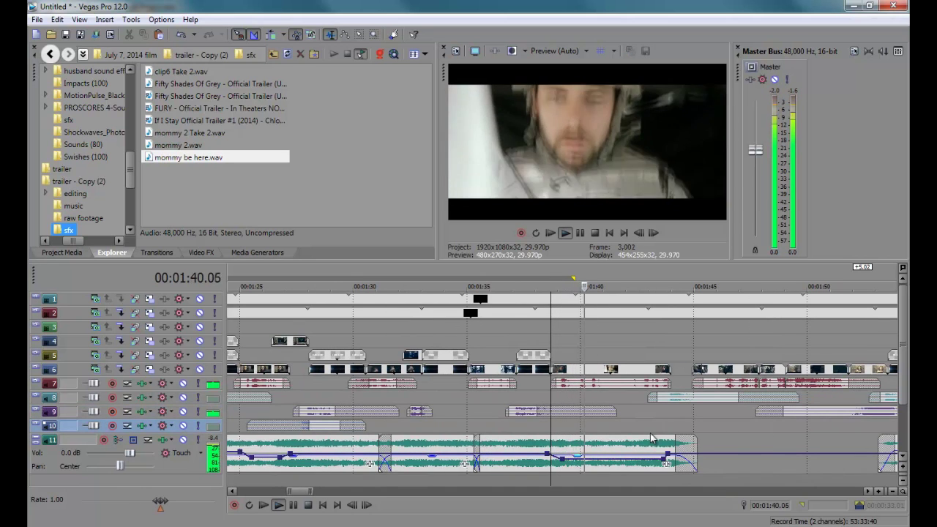
scroll(654, 442, up, 1)
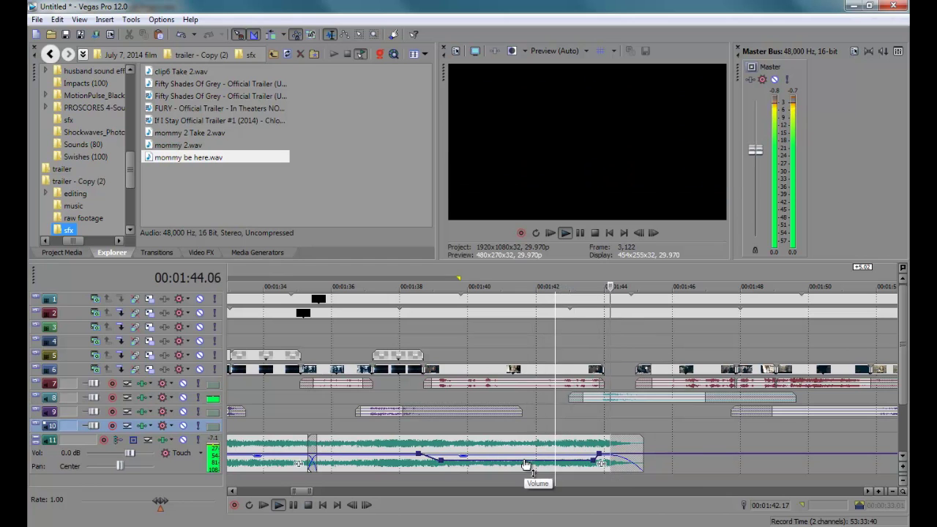
scroll(526, 464, down, 3)
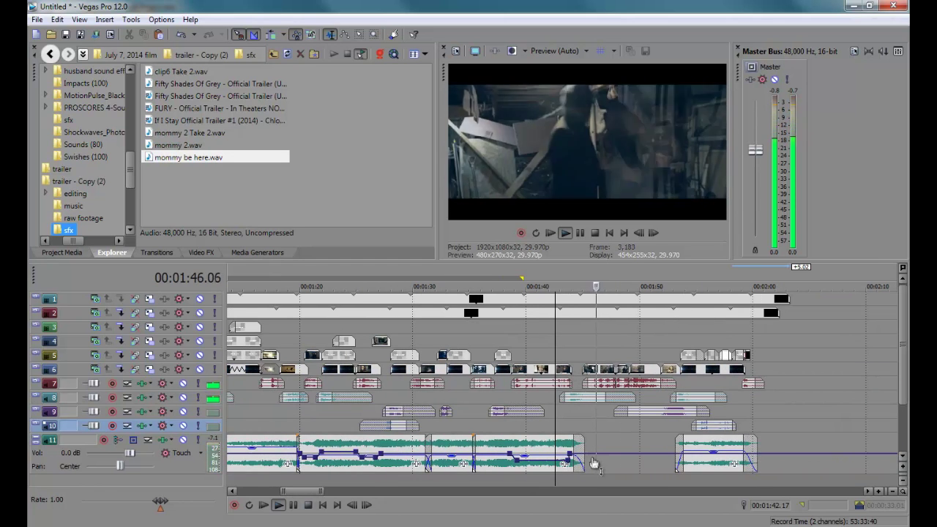
- Select the closing music clip starting near 00:01:53 on track 11 and lower its event gain
click(710, 445)
scroll(709, 443, up, 1)
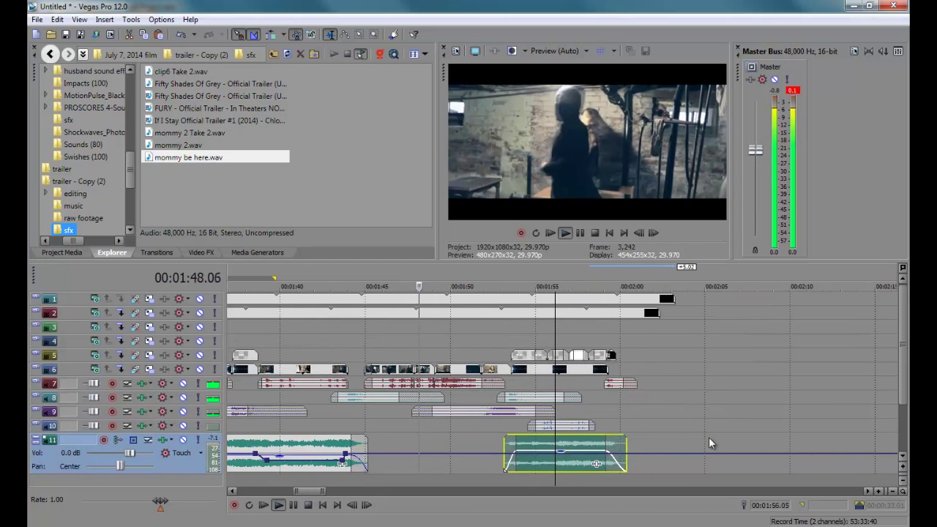
scroll(533, 449, up, 1)
drag(565, 462, 565, 485)
scroll(569, 445, up, 1)
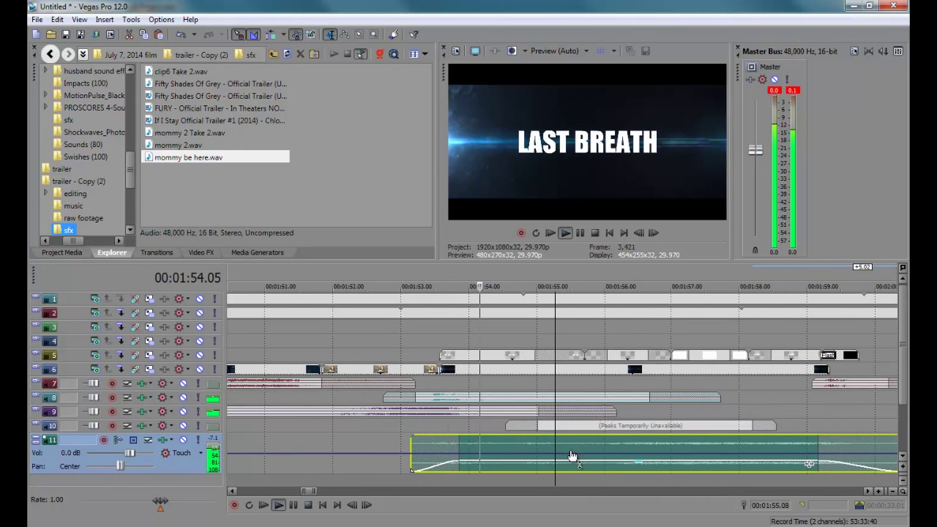
- Add volume points to the closing music clip around 00:01:55, 00:01:58 and 00:02:00, and raise the final section
scroll(568, 457, down, 1)
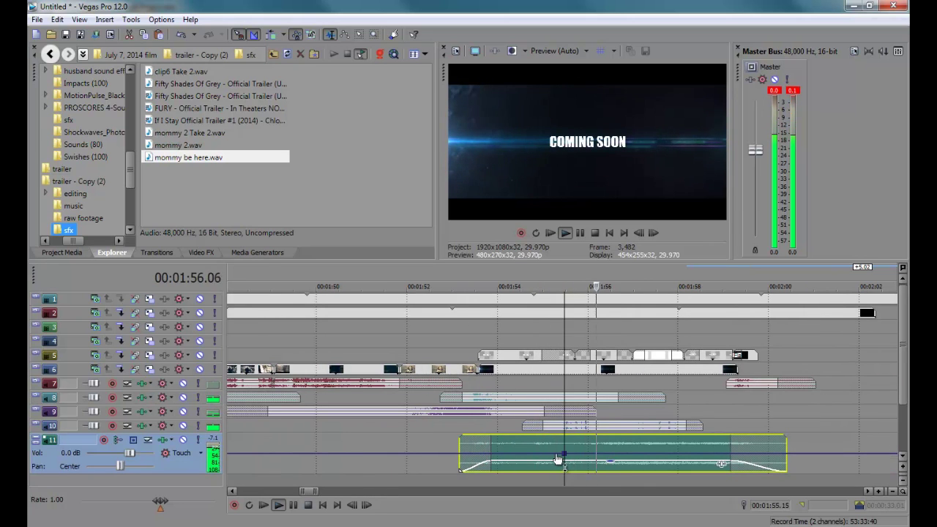
double_click(684, 454)
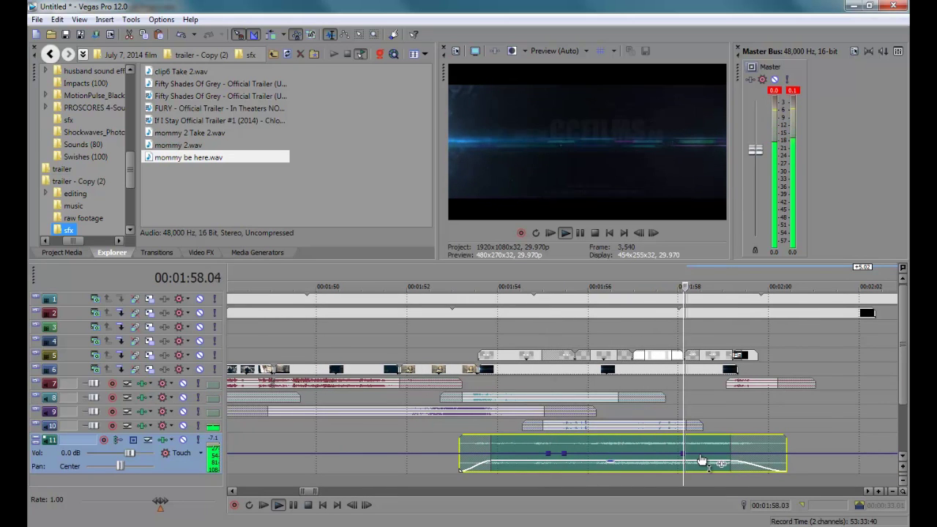
double_click(700, 454)
double_click(784, 454)
double_click(778, 454)
drag(770, 453, 772, 437)
- Raise the closing music from its start near 00:01:53 to 00:01:55, reduce its ending to 4.3 dB, and replay the clip
click(466, 458)
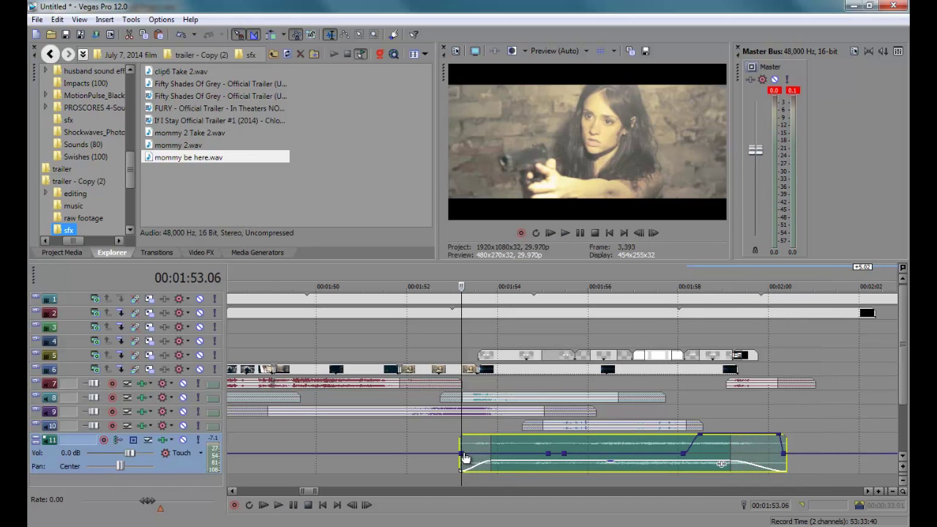
drag(472, 455, 472, 438)
click(450, 414)
key(space)
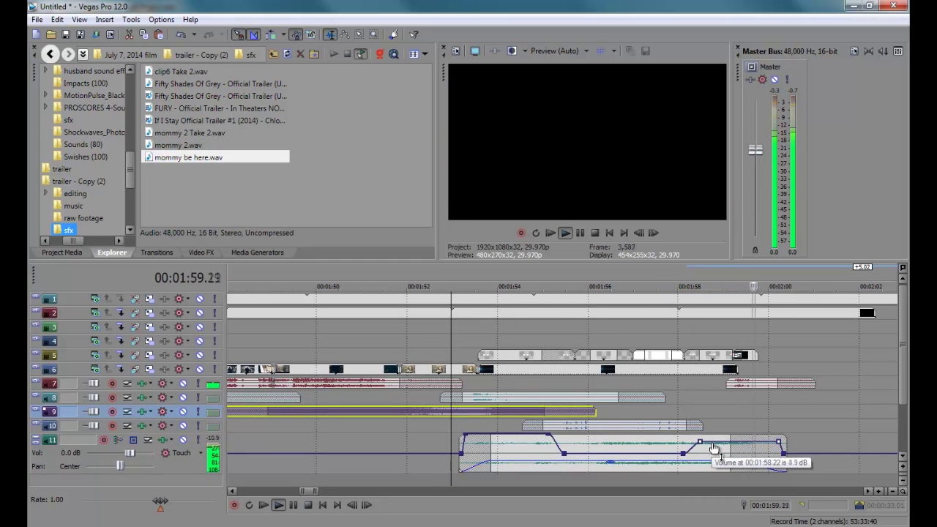
- Replay the trailer from about 00:01:09 to check the music balance under the opening titles and first shots
scroll(311, 452, down, 5)
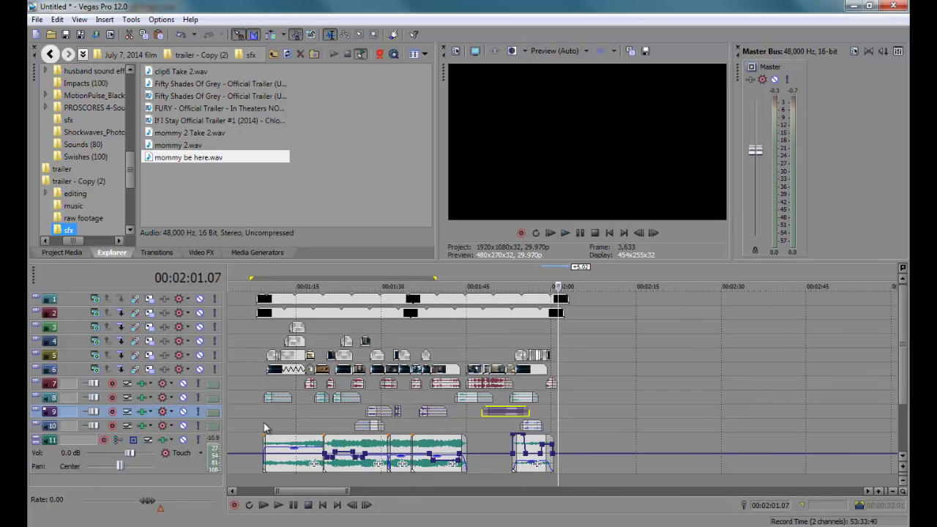
click(275, 426)
scroll(592, 448, up, 1)
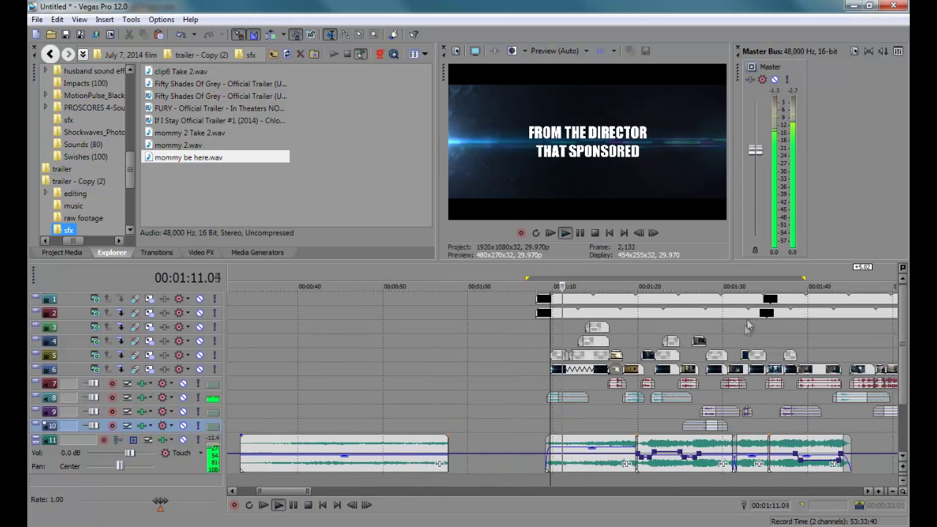
scroll(608, 458, up, 3)
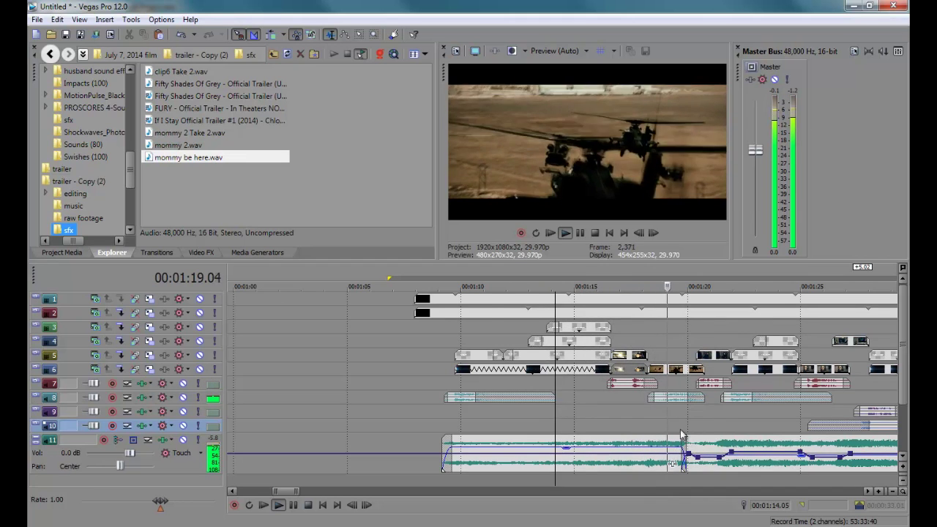
scroll(688, 446, up, 2)
scroll(683, 433, down, 1)
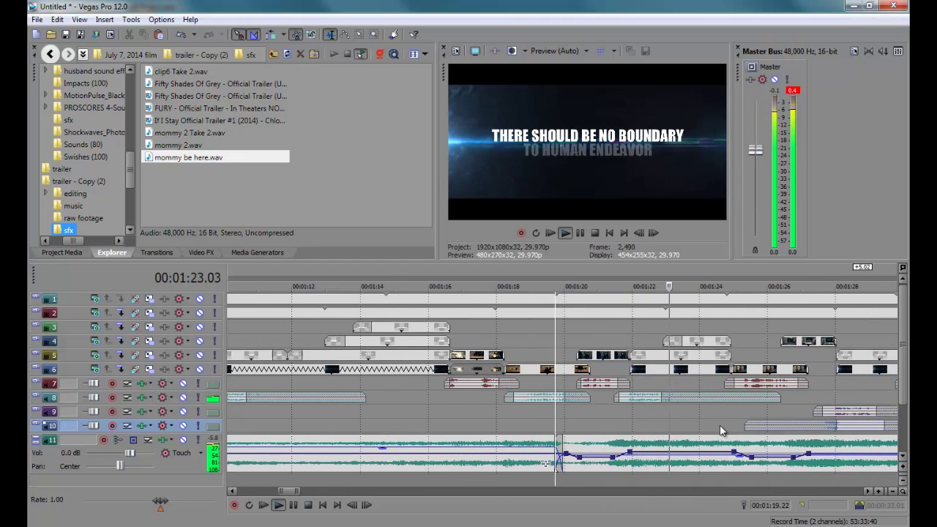
- Lower the music dip on track 11 between 00:01:25 and 00:01:27 slightly further and play on through the trailer
scroll(812, 295, right, 3)
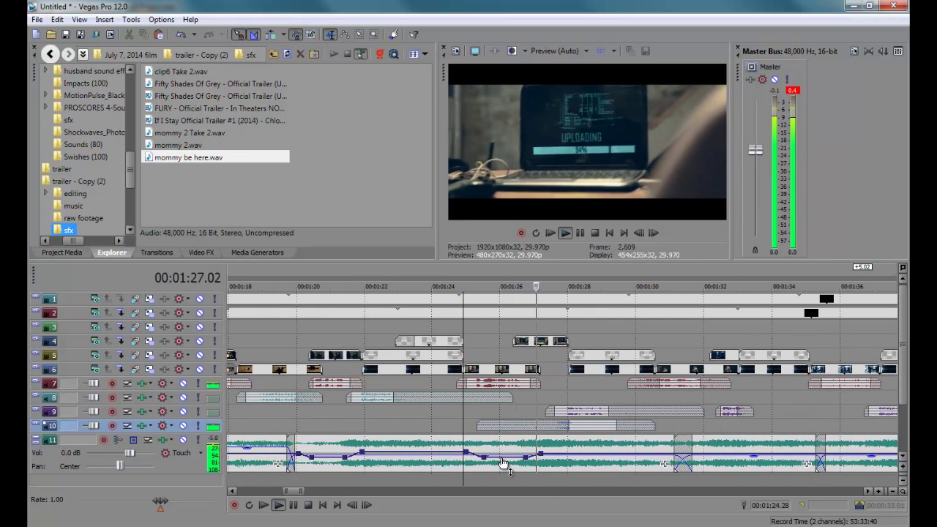
click(467, 412)
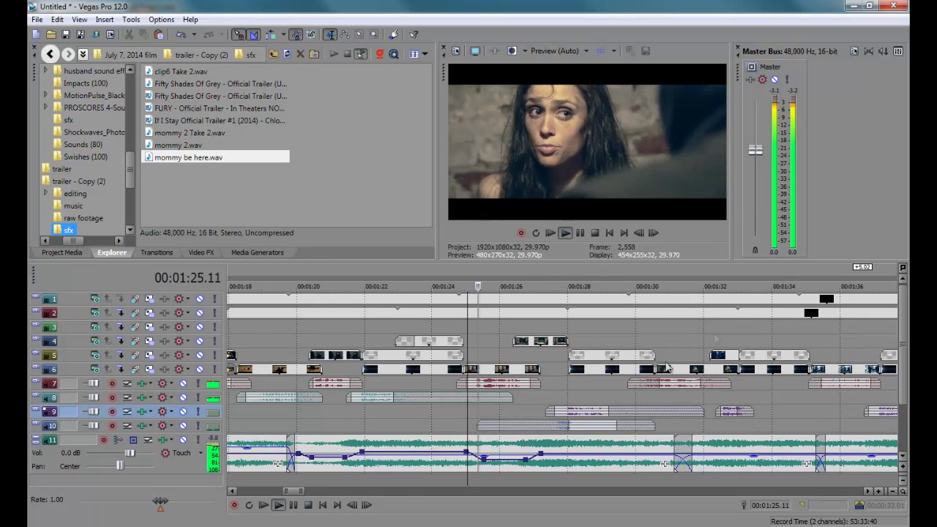
drag(775, 282, 582, 336)
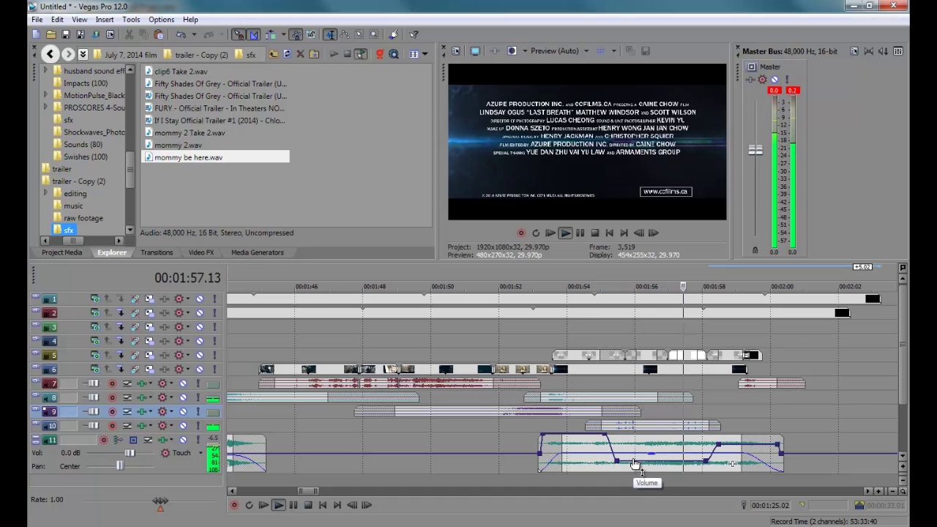
- Reshape the closing music's rise to run from -3.9 dB at 00:01:57.22 to a reduced level near 00:01:59, and replay it
drag(718, 444, 741, 449)
click(692, 445)
drag(714, 463, 700, 463)
click(656, 452)
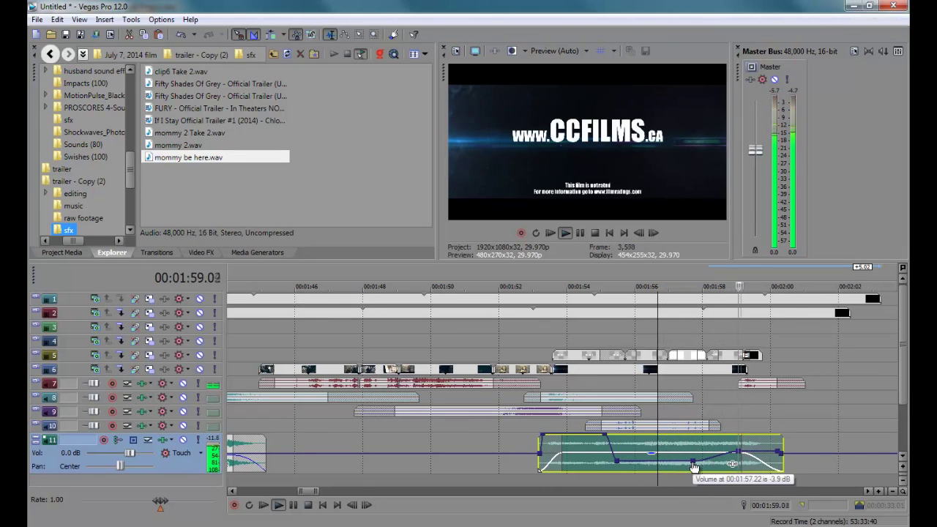
key(Return)
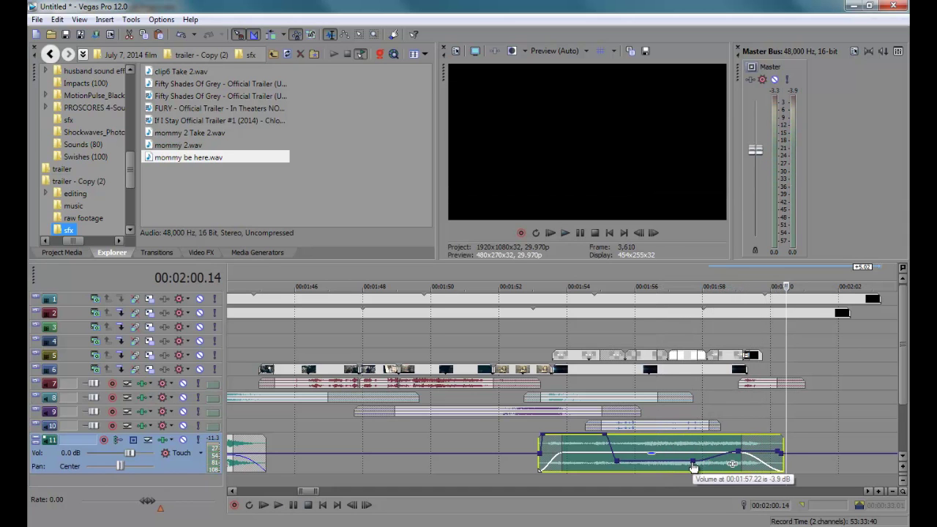
- Collapse music track 11 and look over its clips along the whole trailer
scroll(586, 420, down, 10)
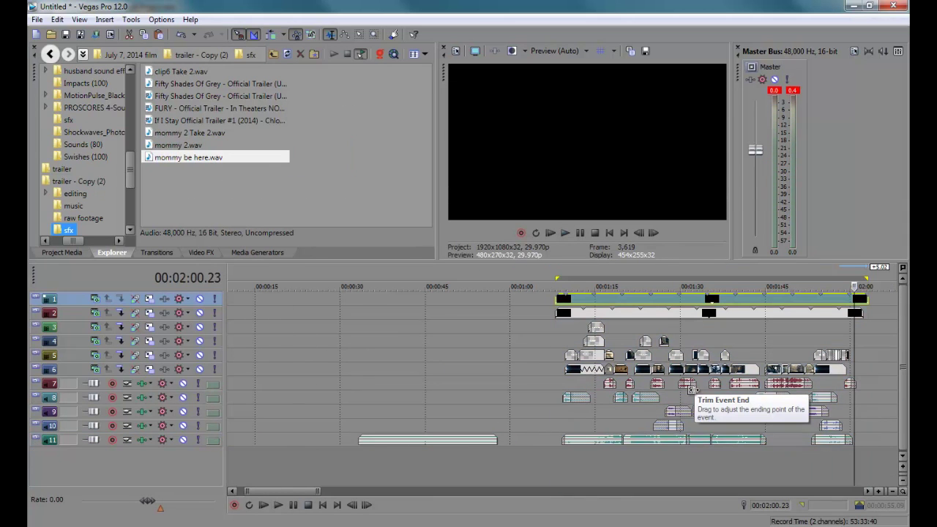
click(732, 341)
scroll(719, 344, up, 2)
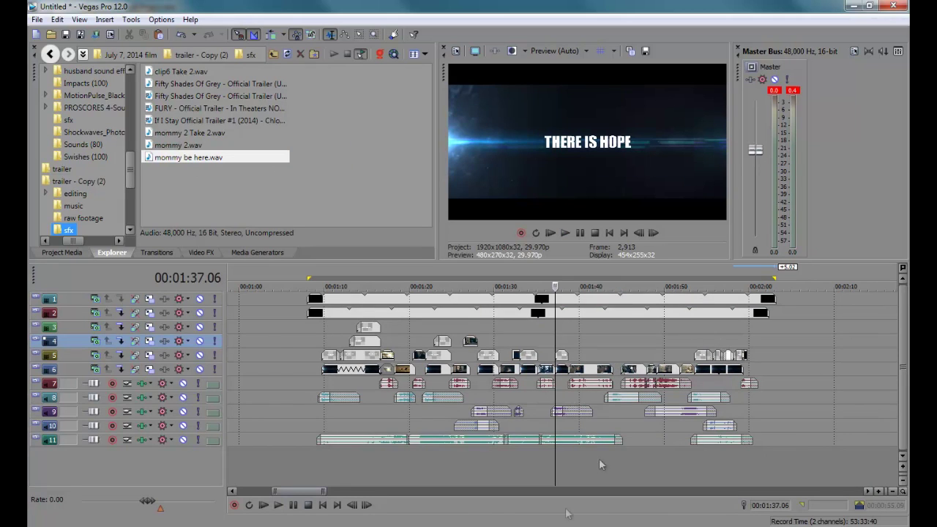
drag(362, 441, 599, 444)
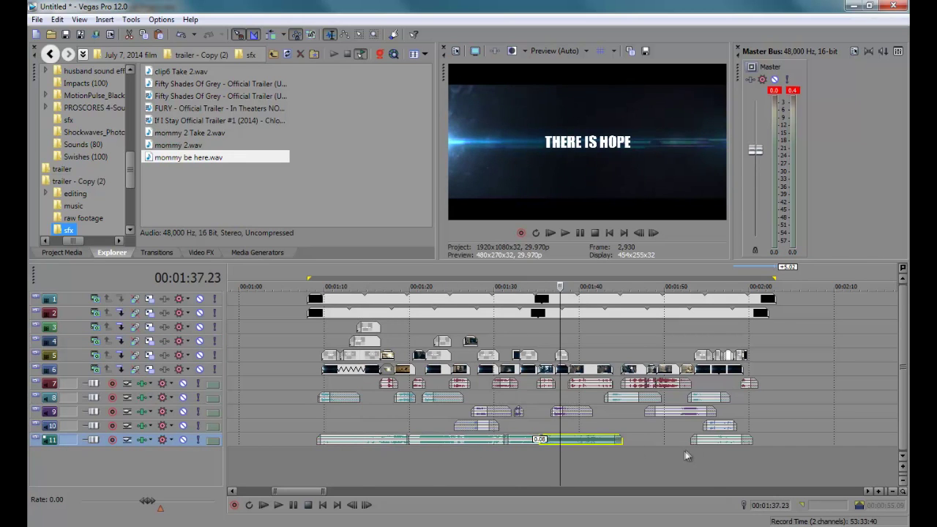
click(709, 445)
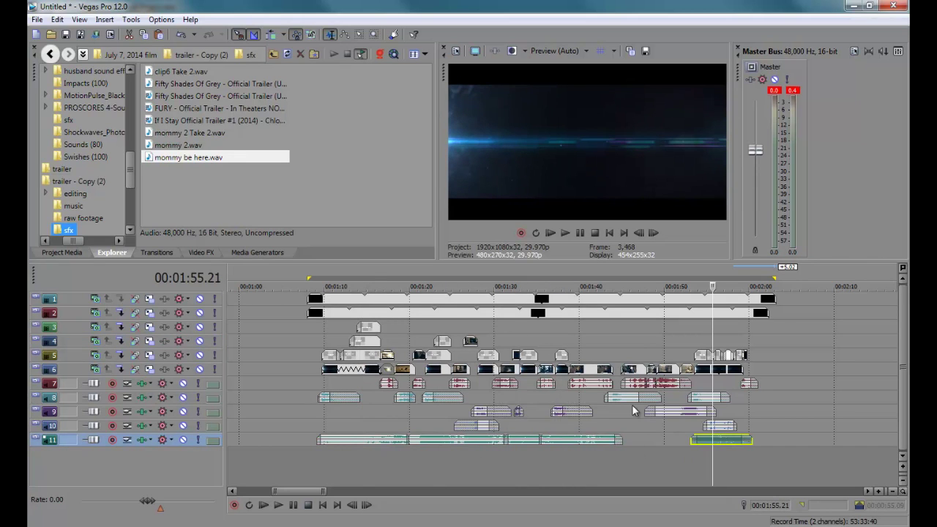
- Look over the title and shot clips on tracks 3 to 5 at several positions between about 00:01:15 and 00:01:38
click(370, 340)
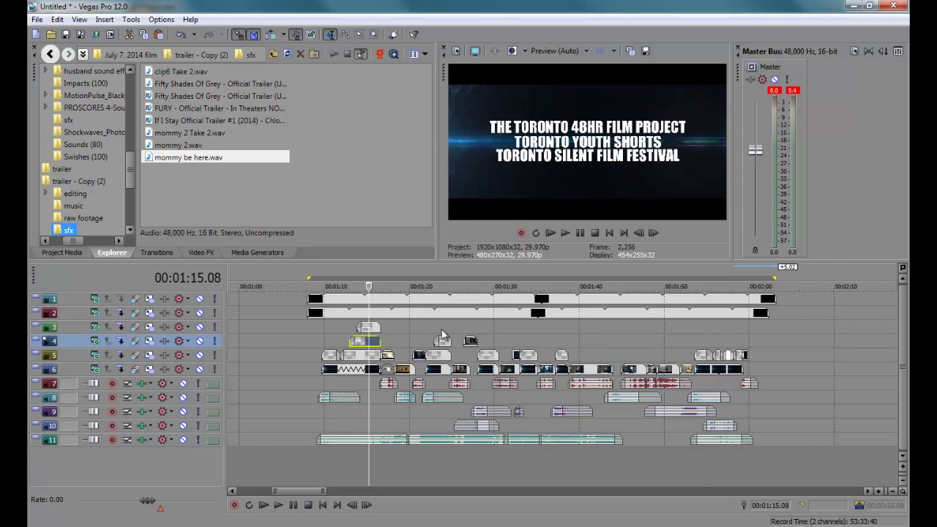
key(space)
click(565, 339)
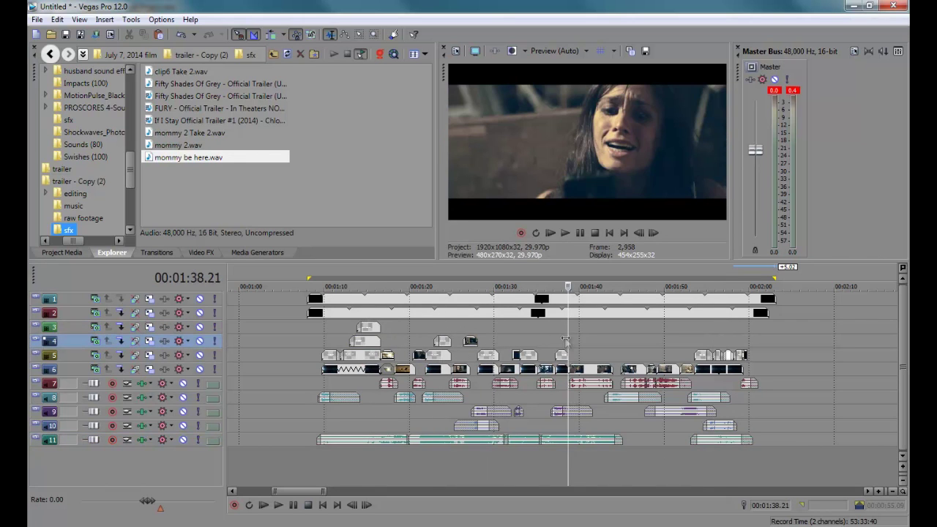
click(542, 355)
click(517, 355)
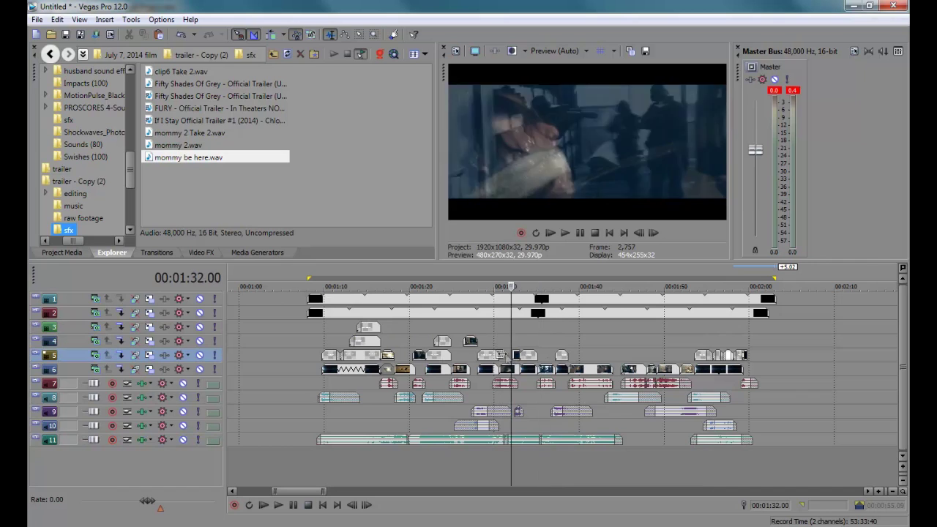
click(464, 356)
click(412, 356)
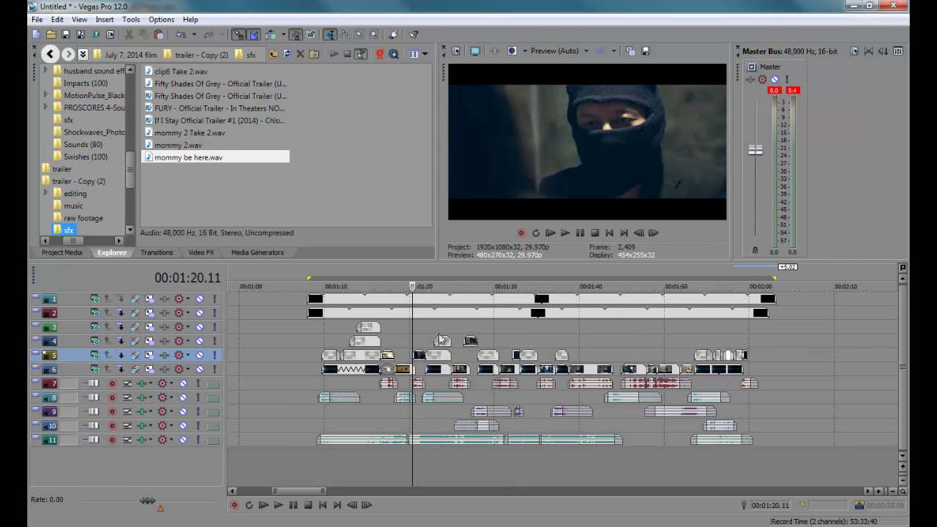
click(440, 326)
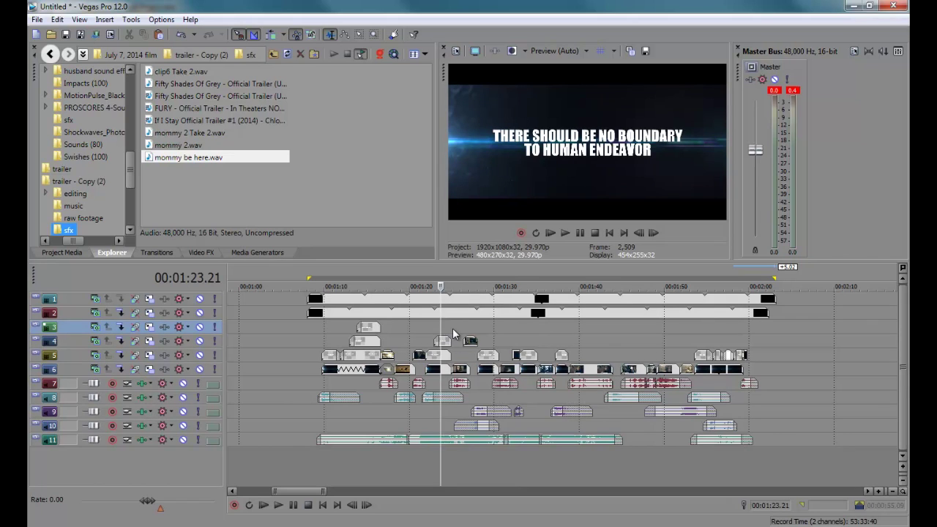
click(438, 422)
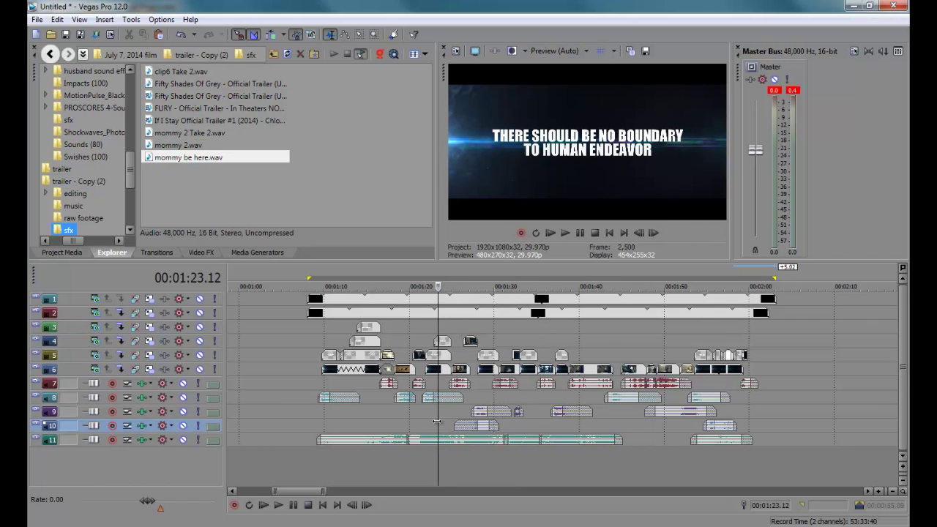